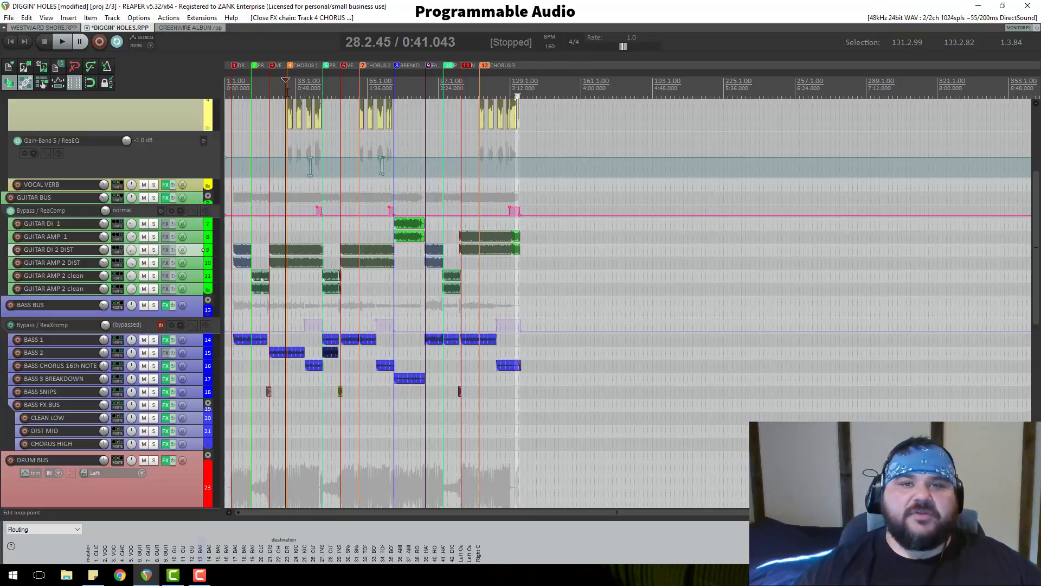
Move the edit cursor to the start of CHORUS 1 on the timeline
scroll(287, 91, "up", 5)
left_click(402, 81)
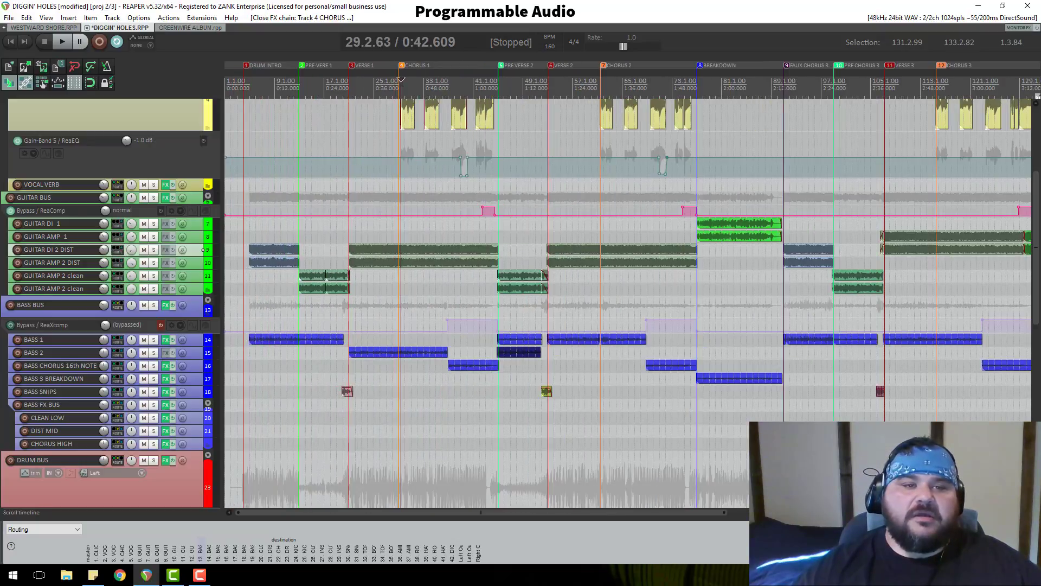
scroll(166, 206, "up", 3)
scroll(166, 210, "up", 1)
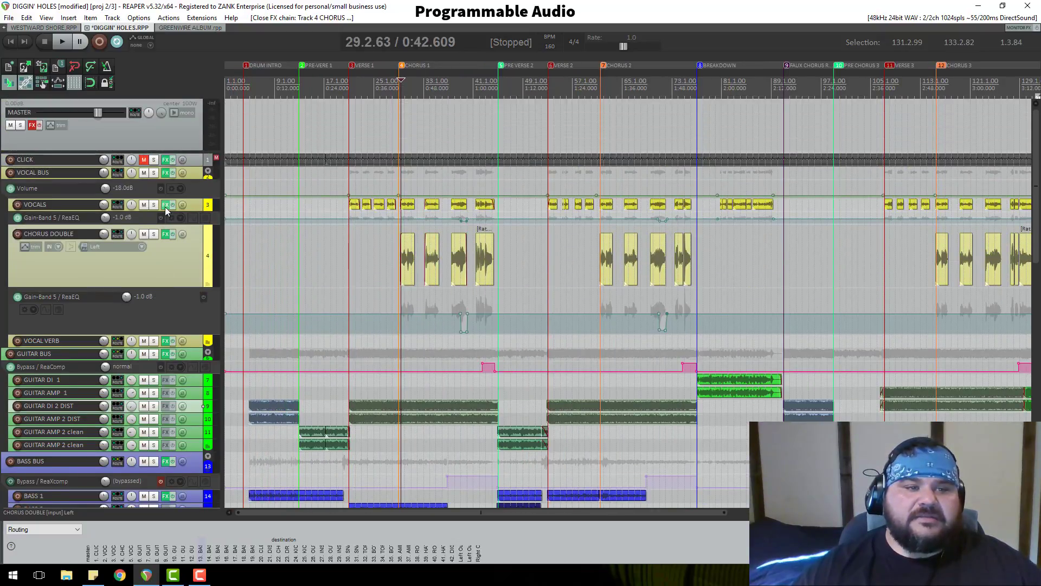
Shrink the CHORUS DOUBLE track and its ReaEQ gain envelope lane to a compact height
scroll(166, 208, "down", 3)
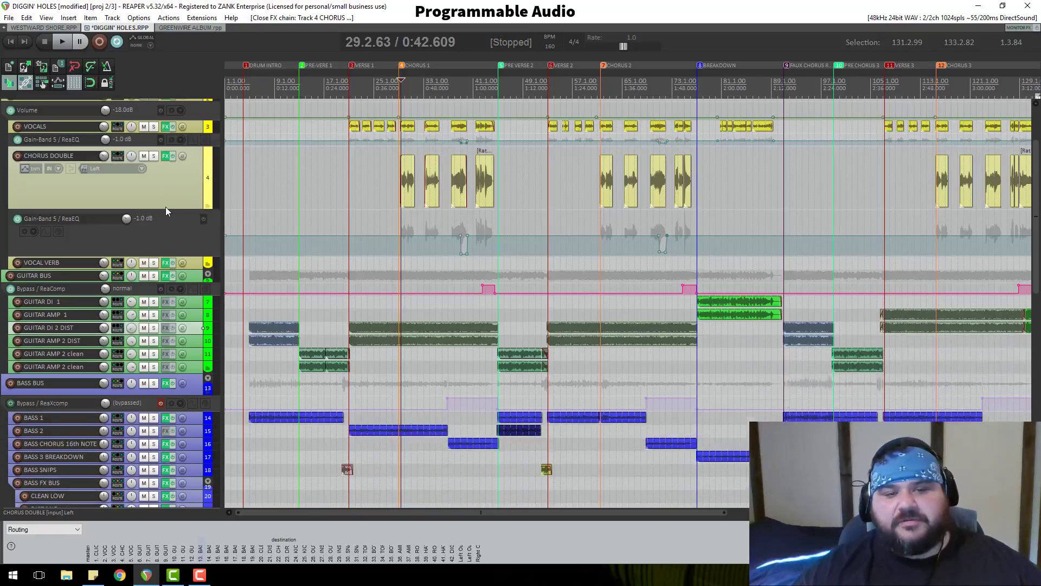
scroll(190, 203, "down", 1)
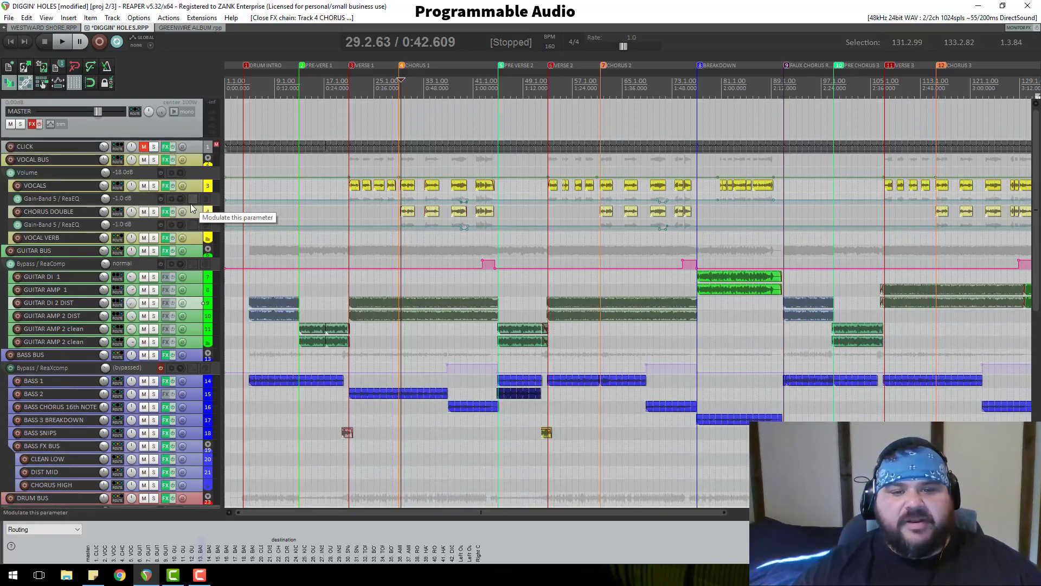
scroll(191, 203, "down", 3)
scroll(191, 203, "down", 3)
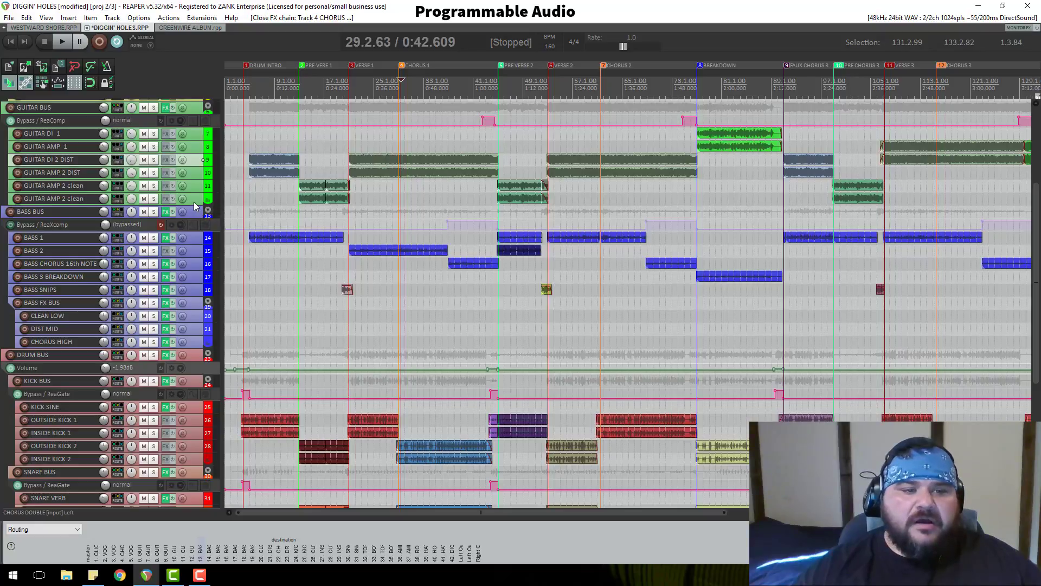
Increase the height of the second GUITAR AMP 2 clean track and of the VOCALS track
left_click_drag(194, 203, 191, 220)
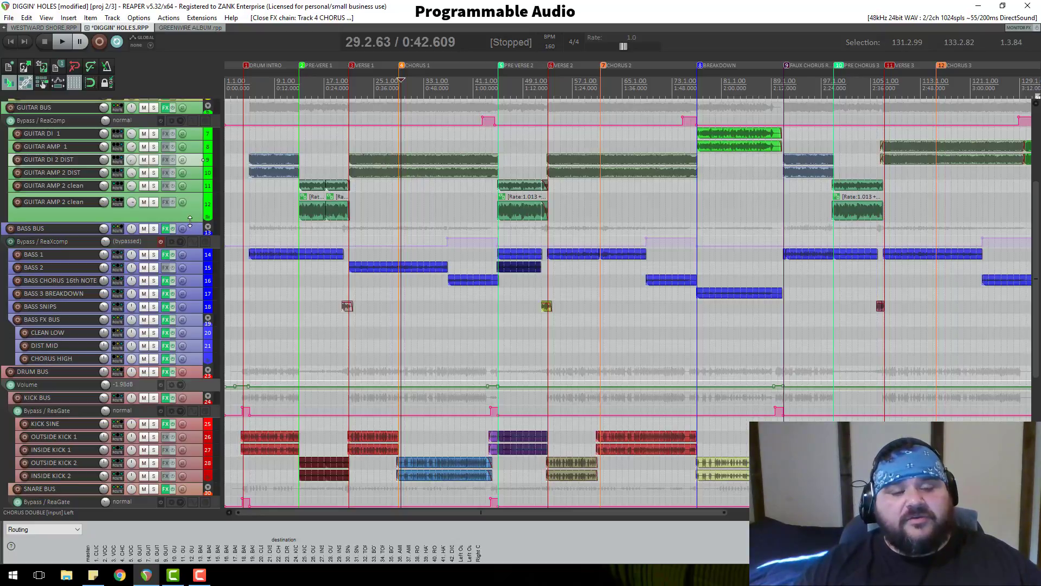
left_click_drag(190, 221, 188, 222)
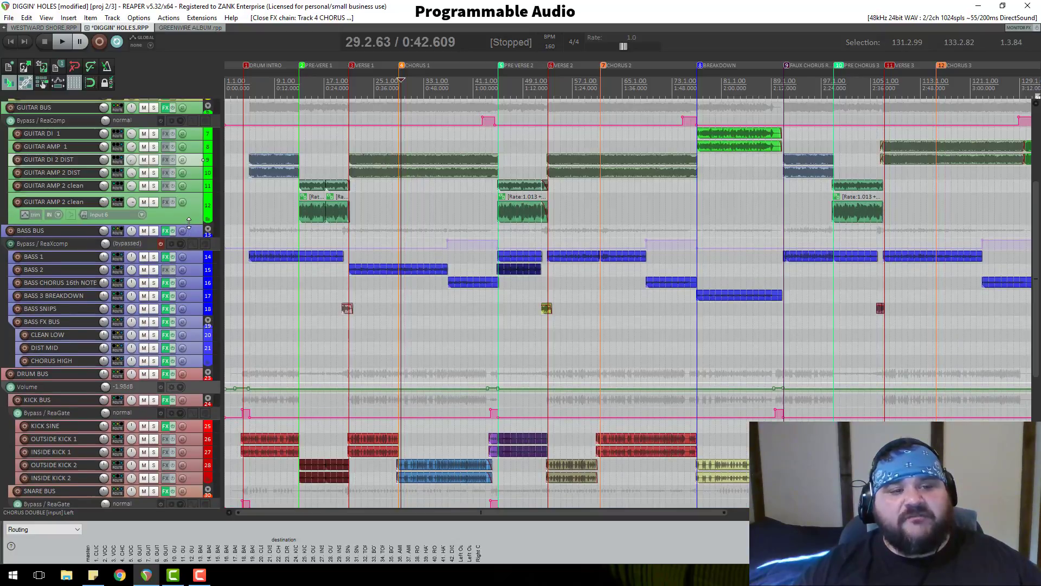
left_click_drag(189, 219, 189, 221)
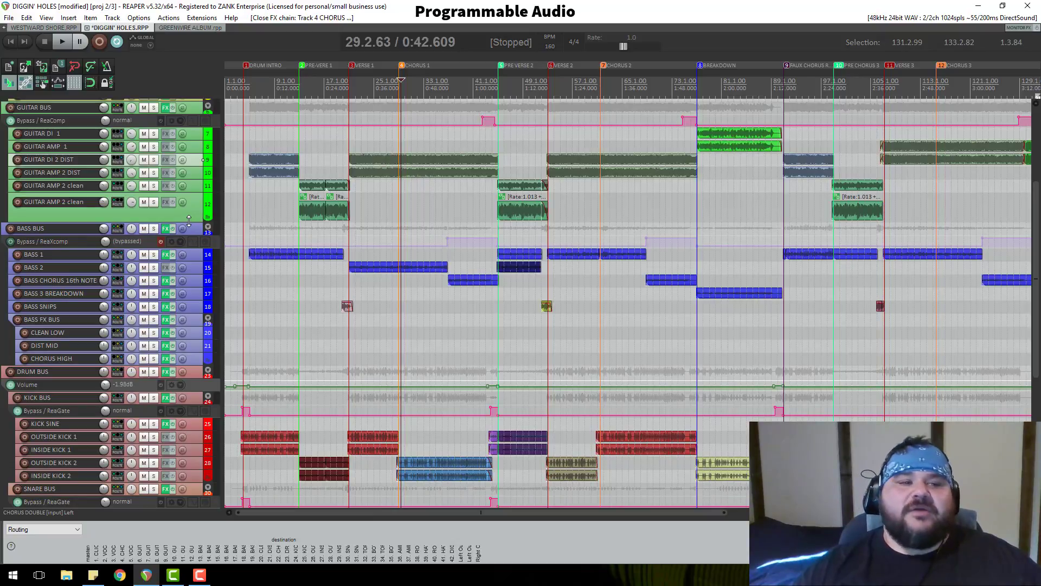
left_click_drag(189, 220, 193, 210)
scroll(193, 210, "up", 5)
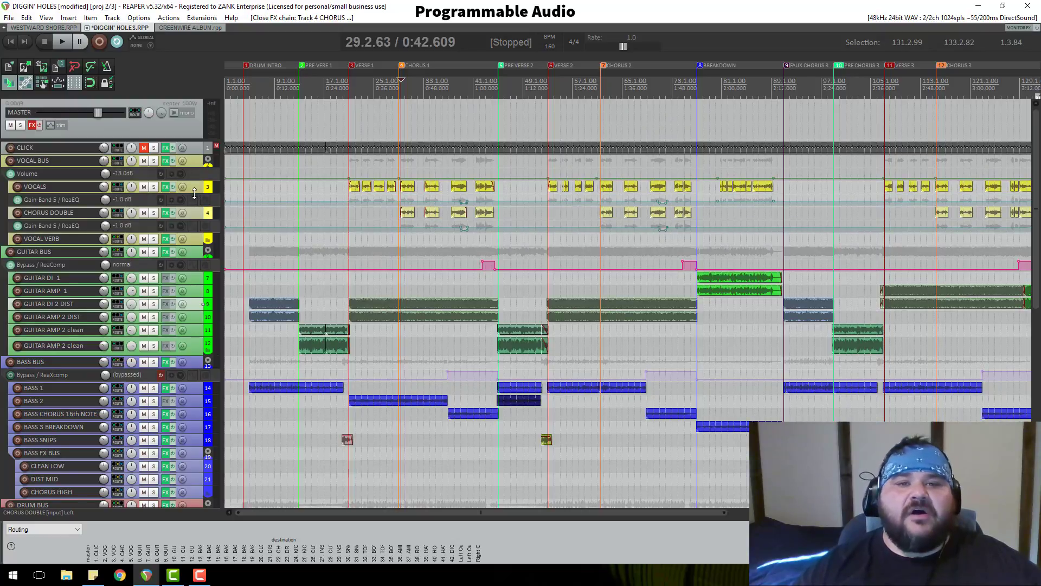
left_click_drag(194, 193, 191, 199)
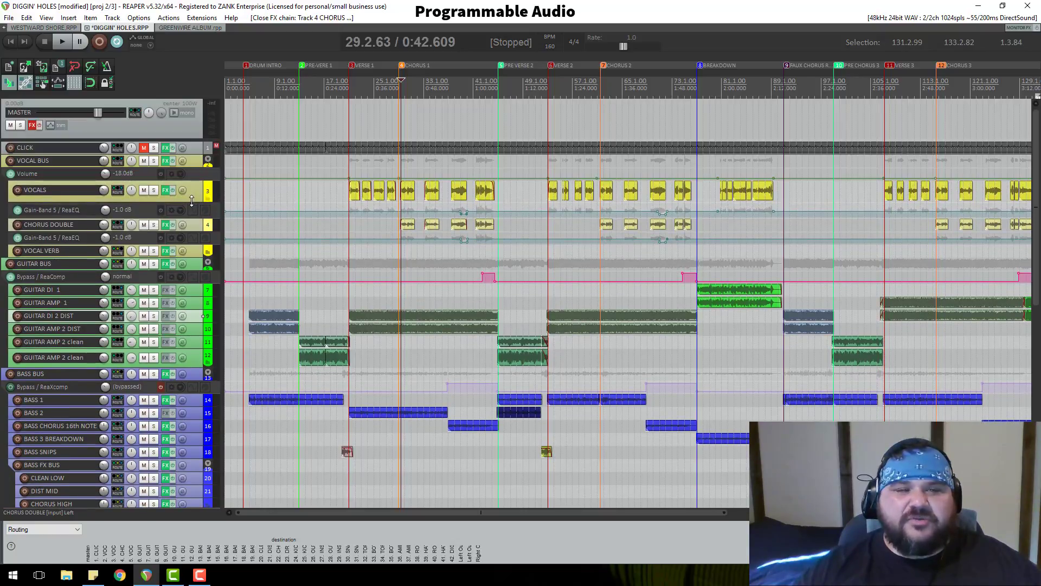
Enlarge the DIGGIN HOLES MIX track at the end of the track list to several times its height
scroll(190, 200, "down", 1)
scroll(191, 199, "down", 10)
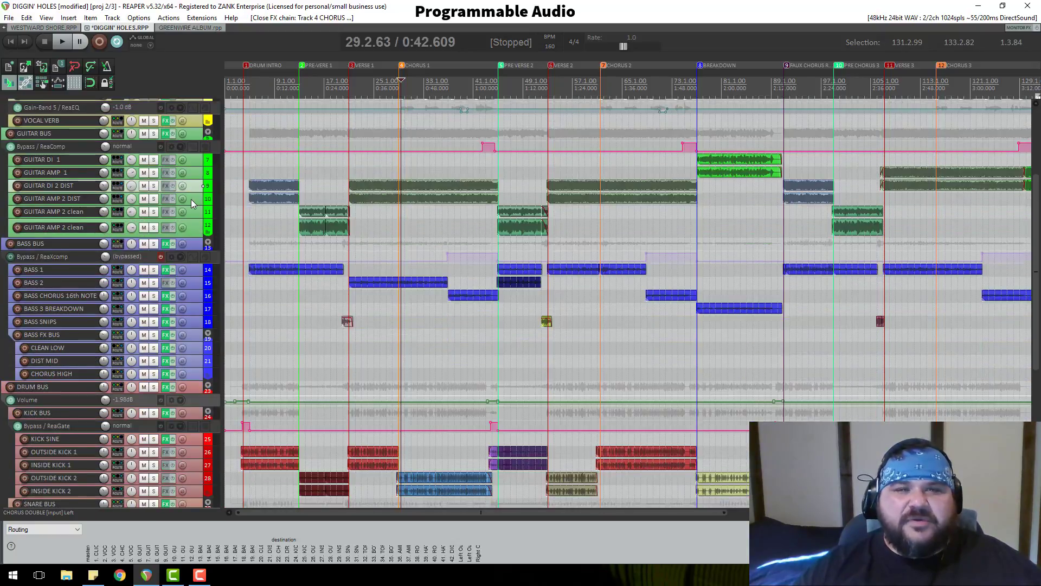
scroll(193, 204, "down", 3)
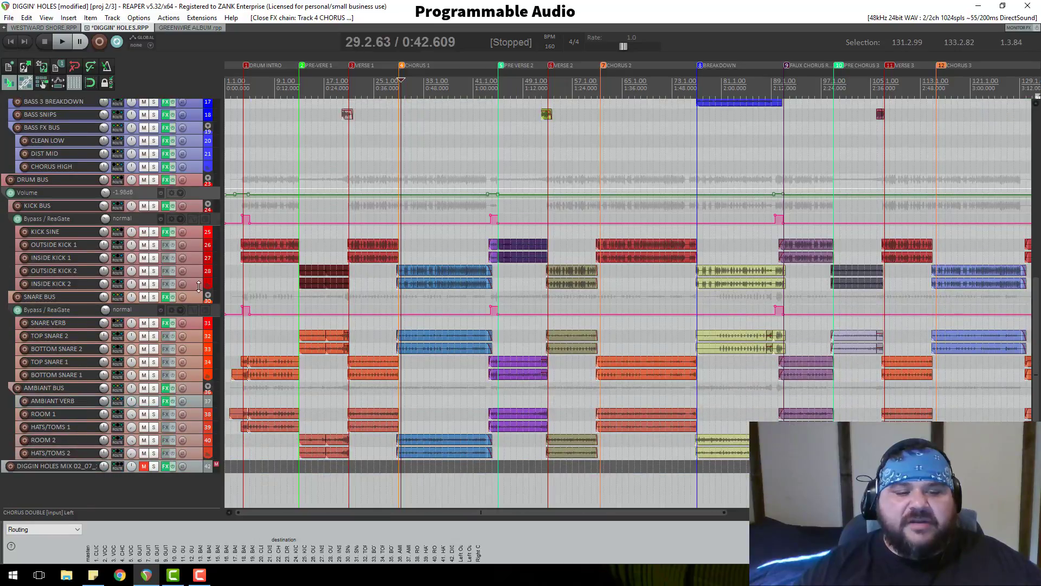
mouse_move(196, 473)
left_mouse_down()
mouse_move(198, 520)
mouse_move(201, 471)
left_mouse_up()
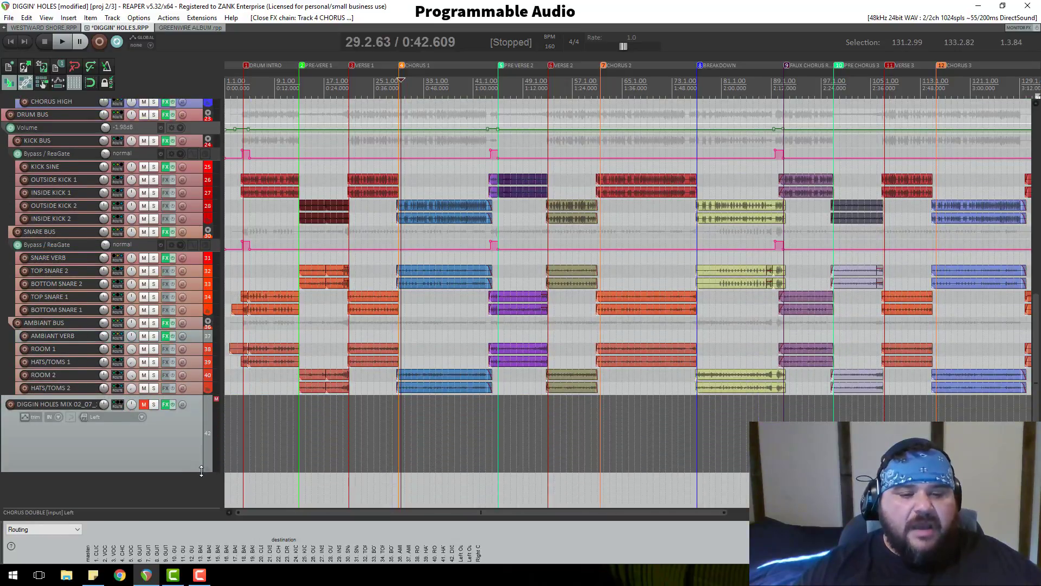
Open the DIGGIN HOLES MIX track's FX chain and reset the Audio Statistics plugin to its default values
left_click(167, 406)
left_click(315, 216)
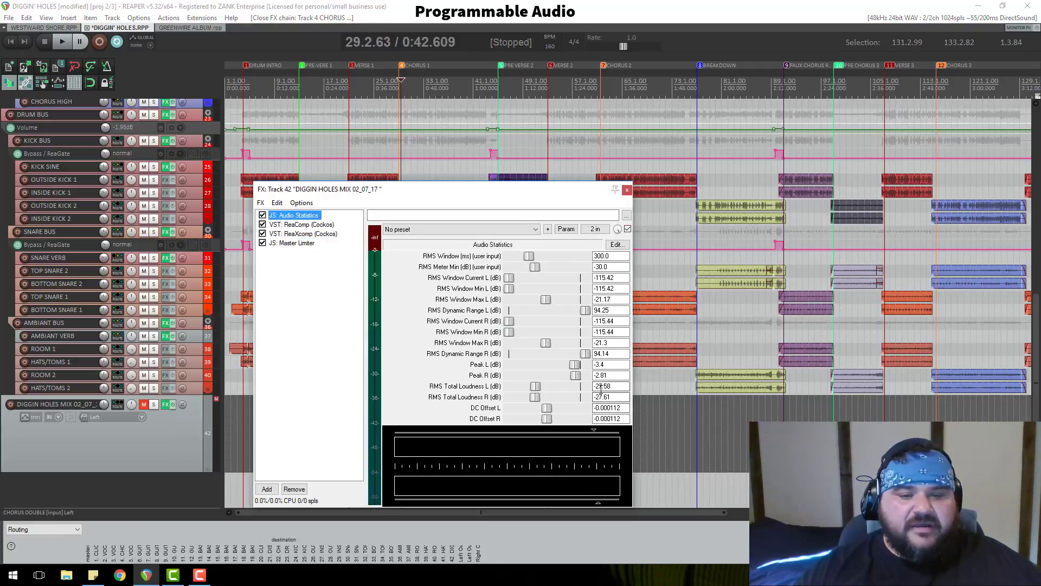
left_click(510, 229)
left_click(504, 239)
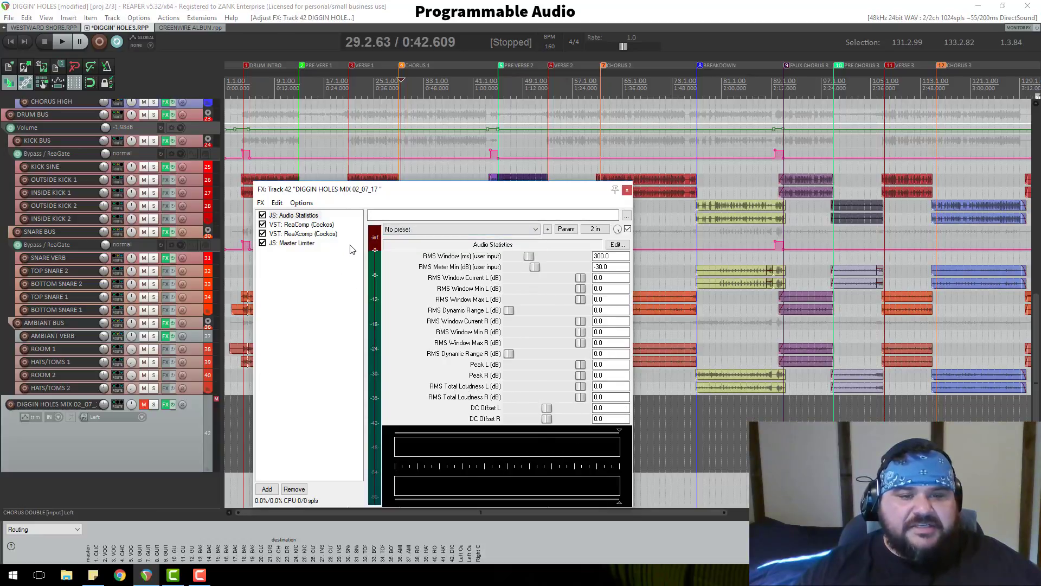
Review the Master Limiter, ReaComp and ReaXcomp settings in the mix track's FX chain
left_click(296, 242)
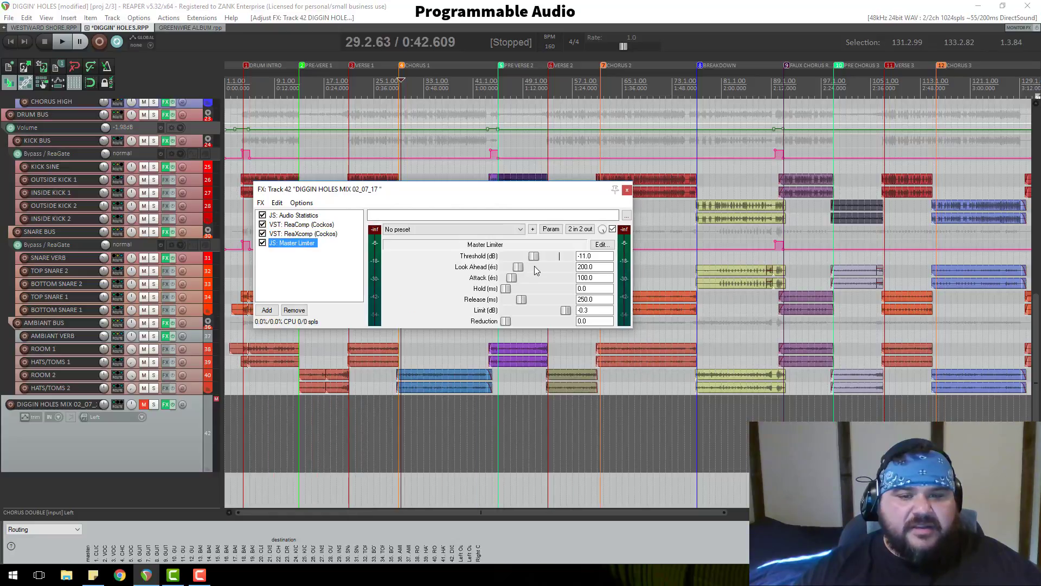
left_click(284, 226)
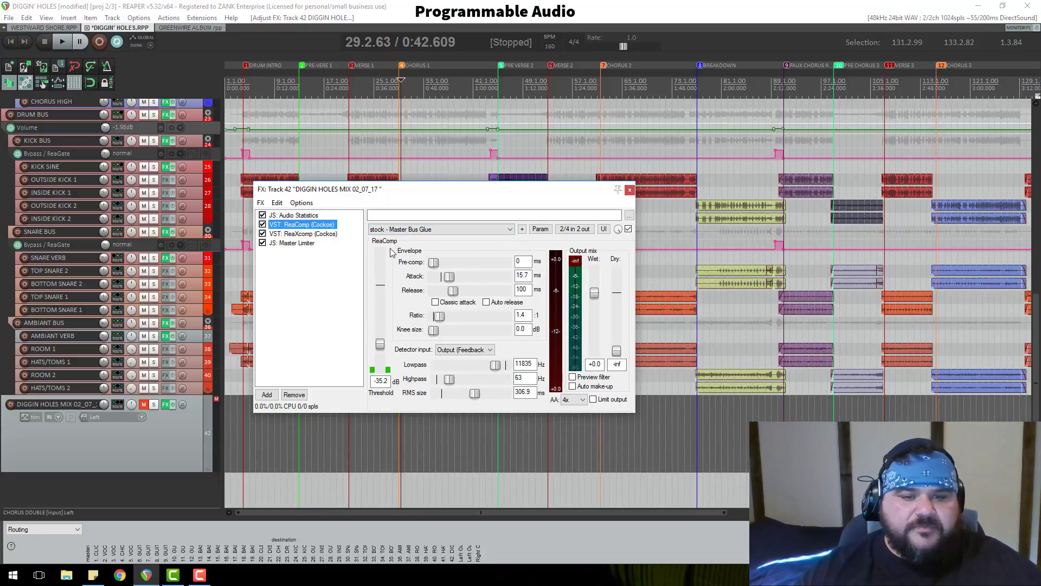
left_click(296, 234)
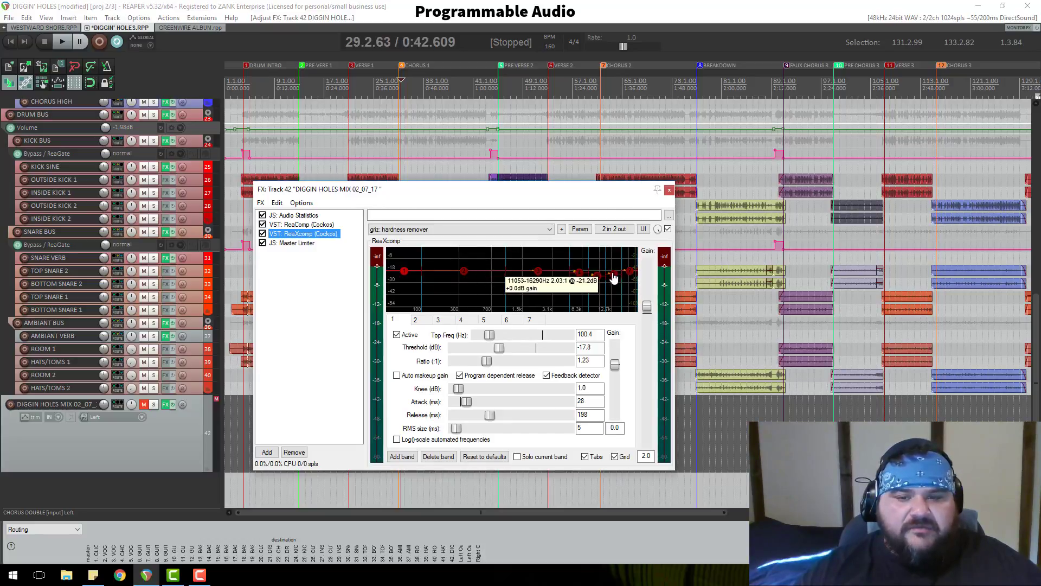
Inspect the upper frequency bands of ReaXcomp, from band 4 to band 7, with the FX window moved aside
left_click_drag(548, 190, 377, 110)
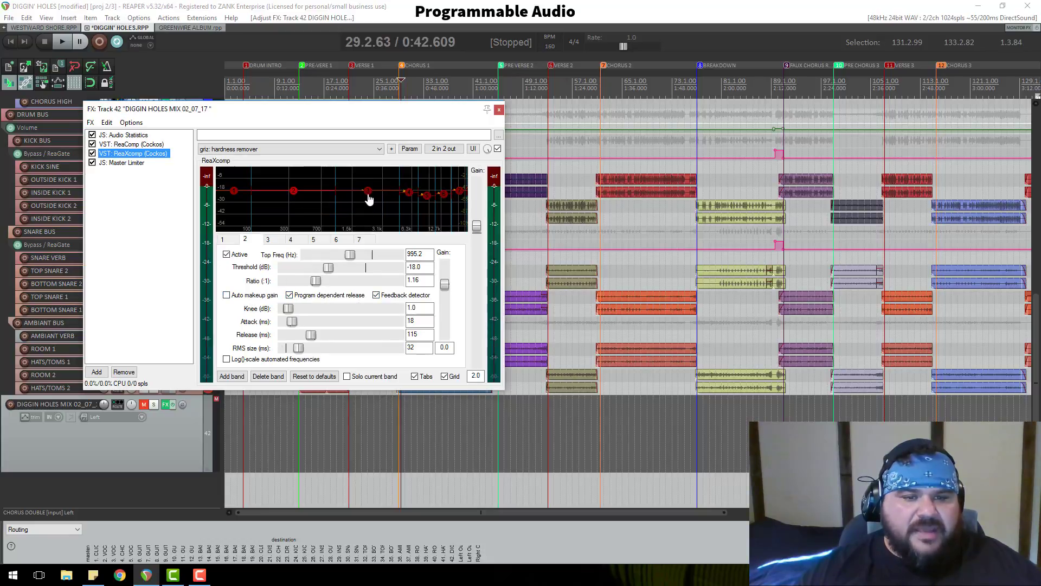
left_click(409, 195)
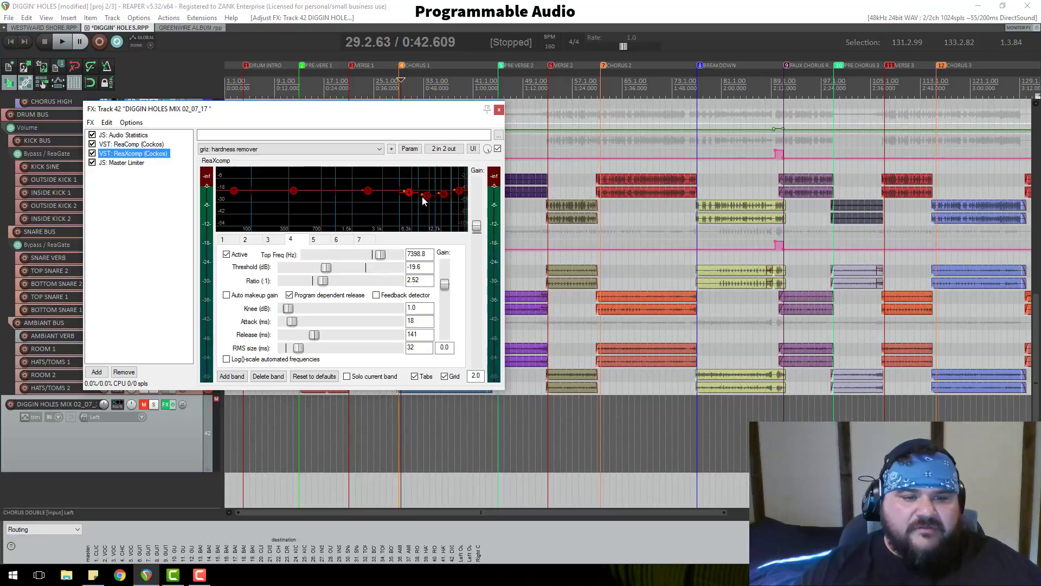
left_click(429, 197)
left_click(443, 195)
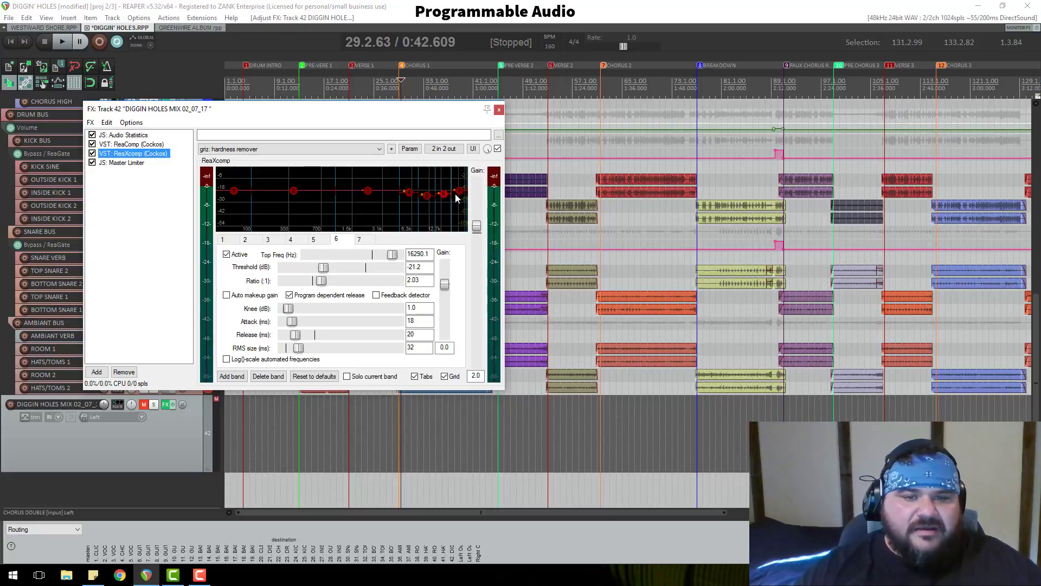
left_click(458, 191)
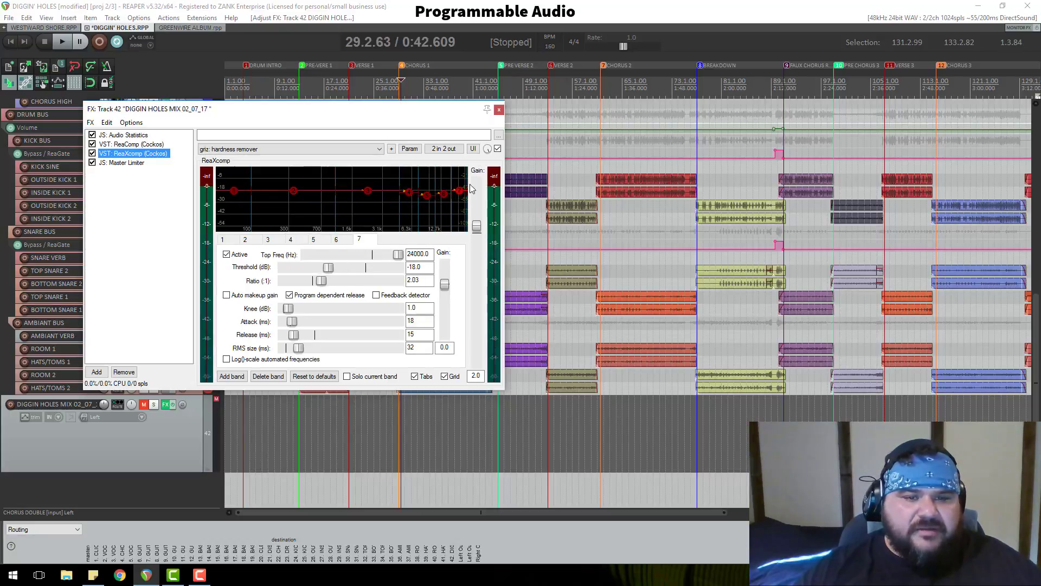
Show the Master Limiter settings in an enlarged, repositioned FX window, and close the FX chain
left_click(111, 163)
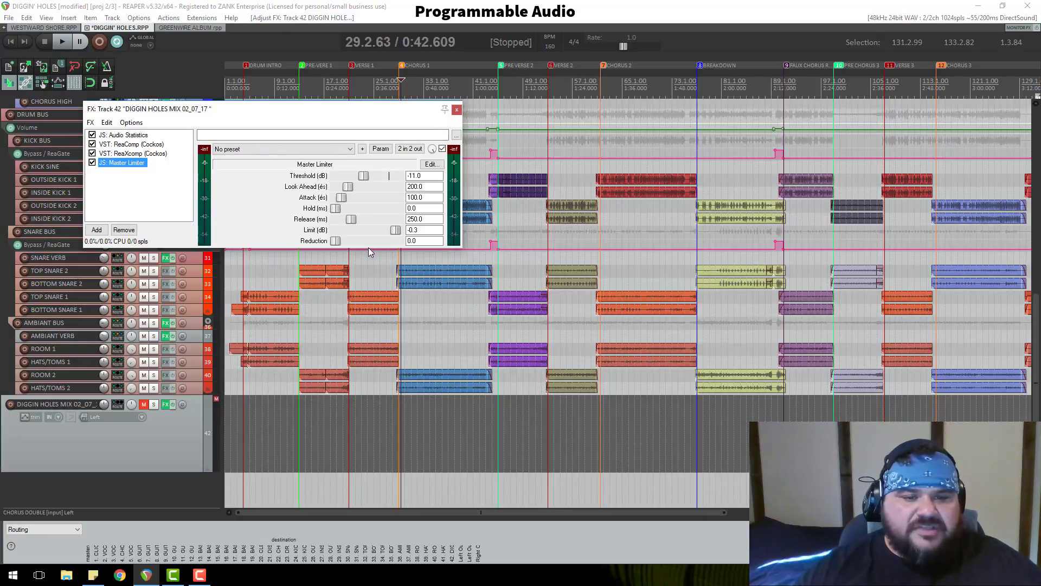
left_click_drag(369, 248, 369, 329)
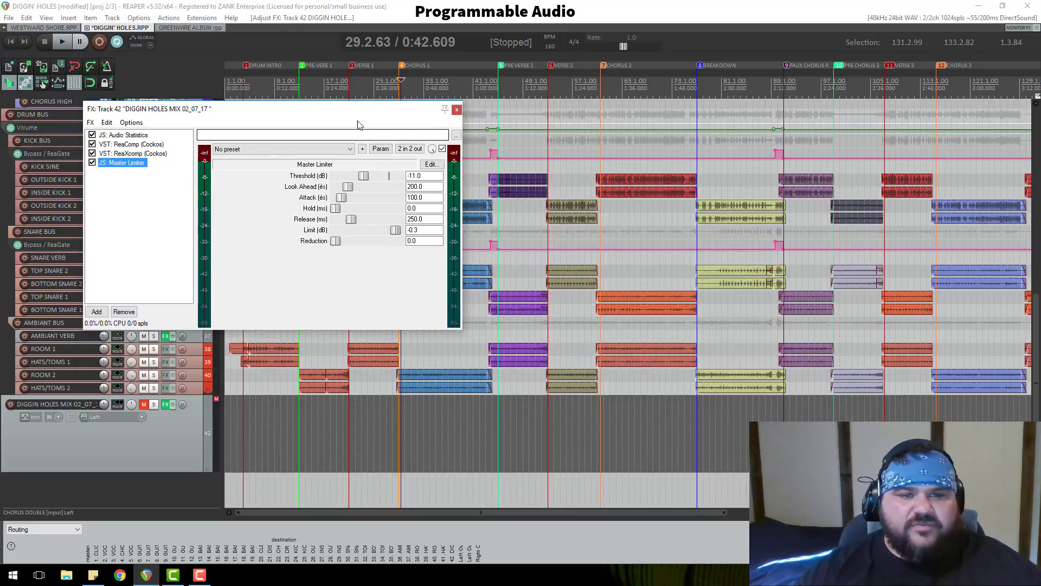
left_click_drag(357, 117, 570, 129)
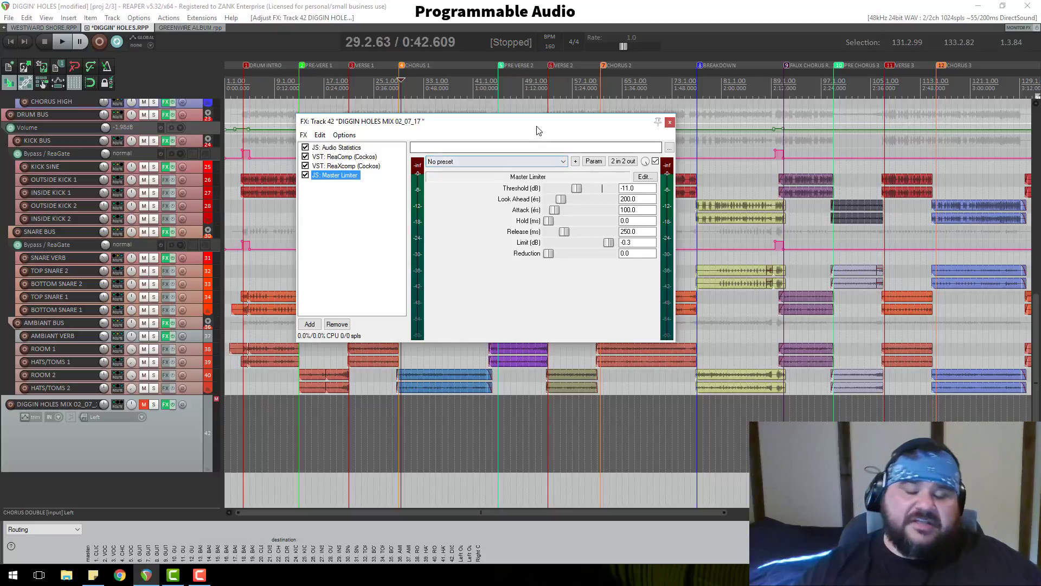
left_click_drag(537, 131, 534, 118)
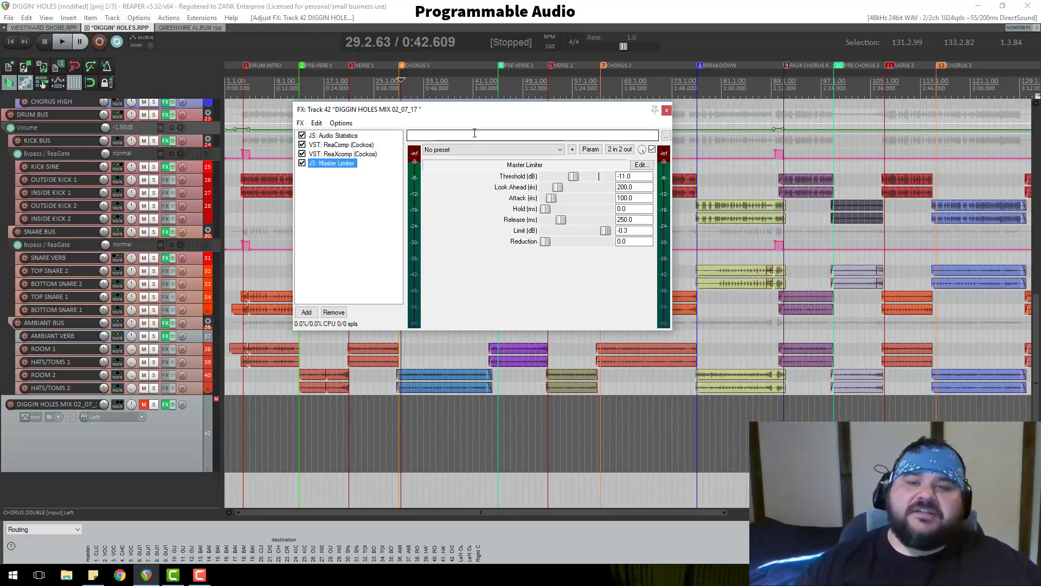
left_click(666, 110)
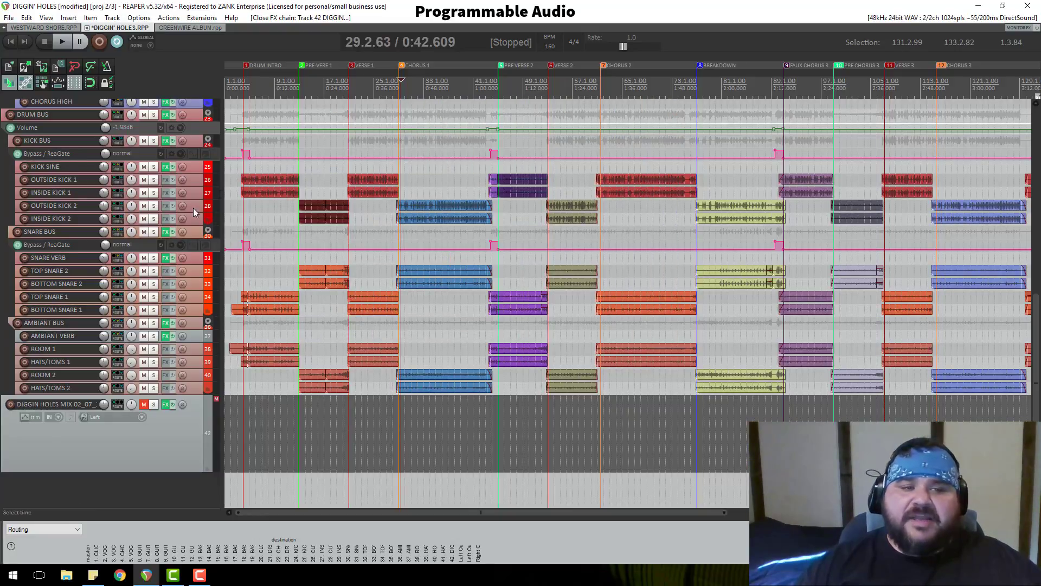
Reduce the height of the VOCALS track slightly
scroll(172, 232, "up", 6)
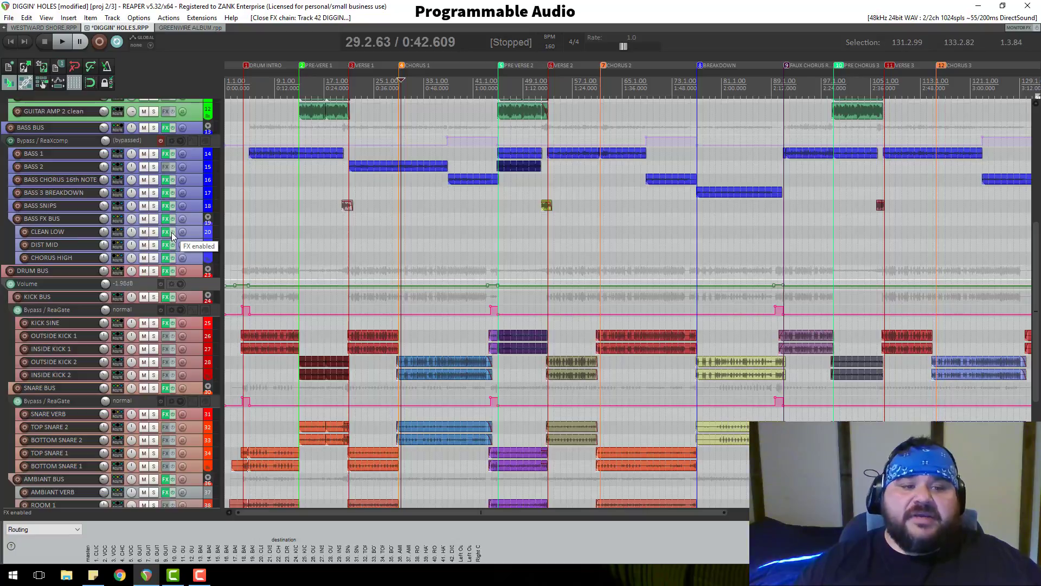
scroll(171, 232, "up", 5)
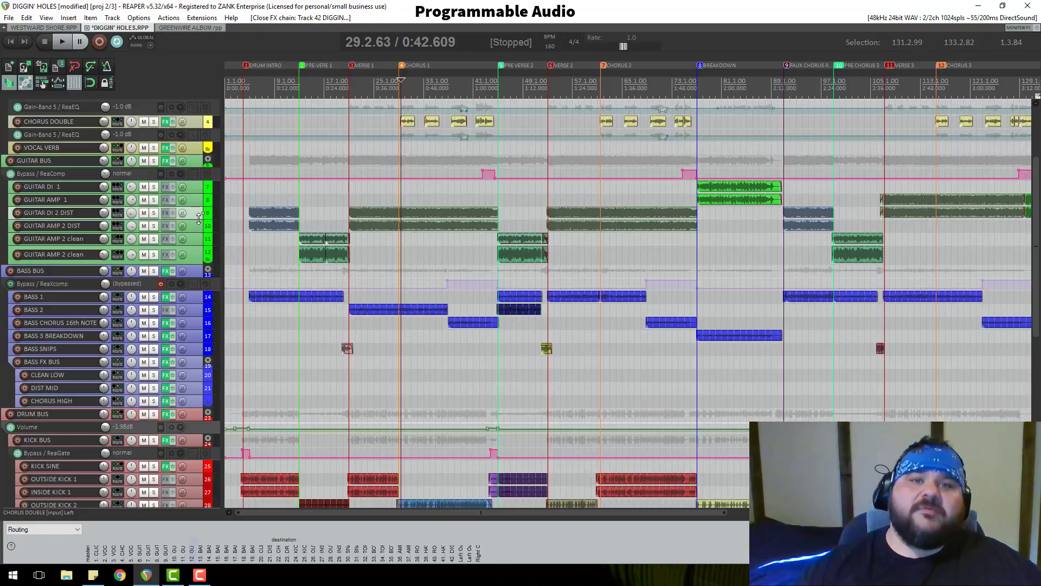
scroll(198, 218, "up", 5)
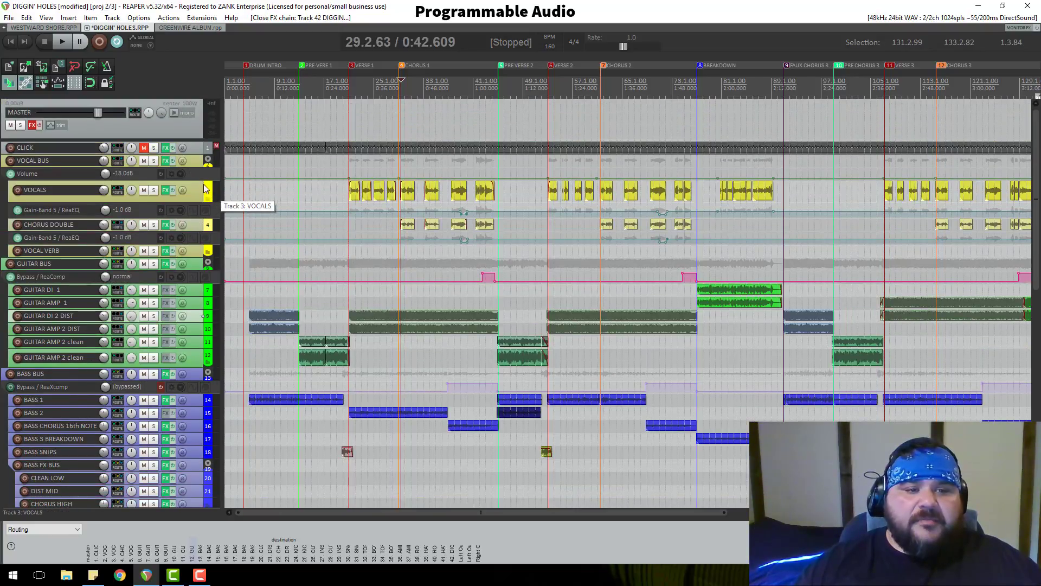
mouse_move(195, 206)
left_mouse_down()
mouse_move(194, 283)
mouse_move(187, 195)
left_mouse_up()
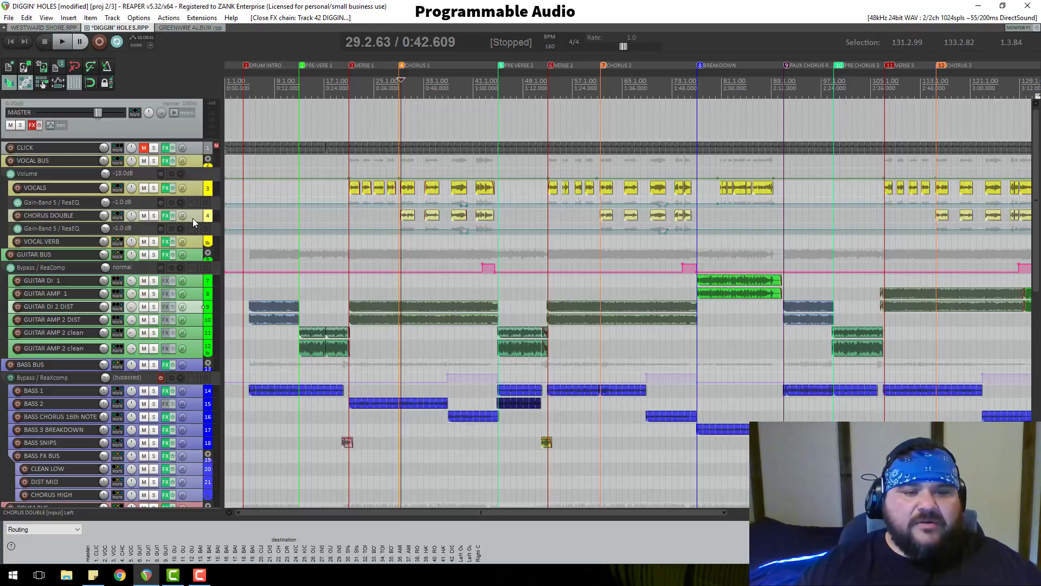
Set a custom bright orange-red color (red 254, green 77, blue 1) for the AMBIANT VERB track
scroll(194, 218, "down", 6)
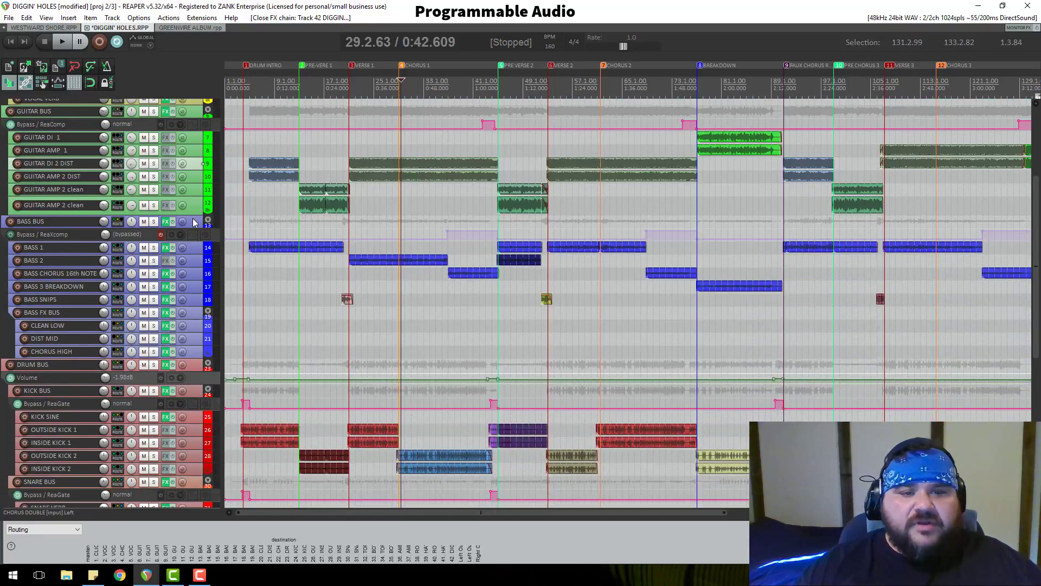
scroll(193, 218, "down", 7)
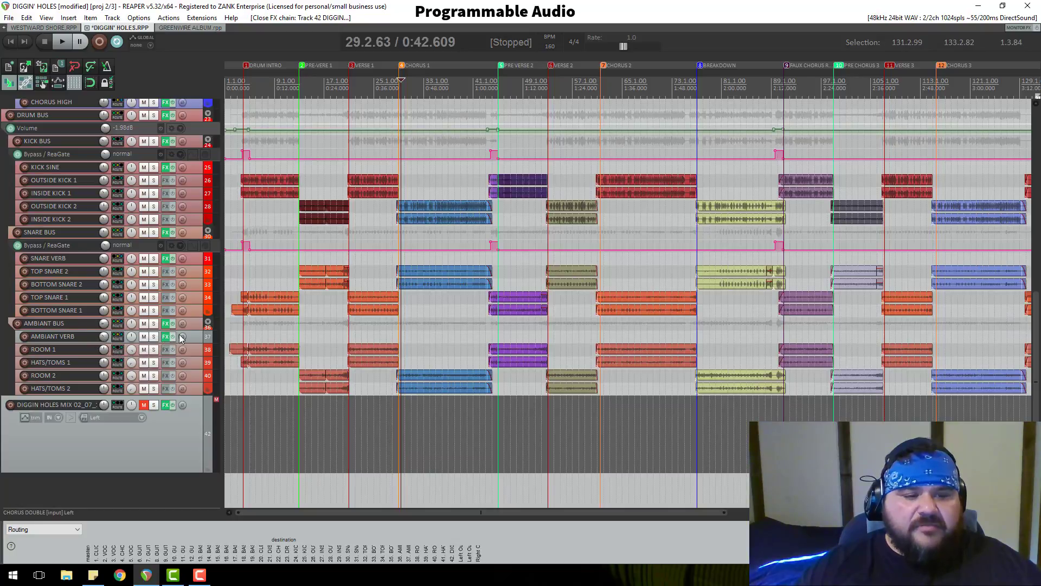
right_click(191, 334)
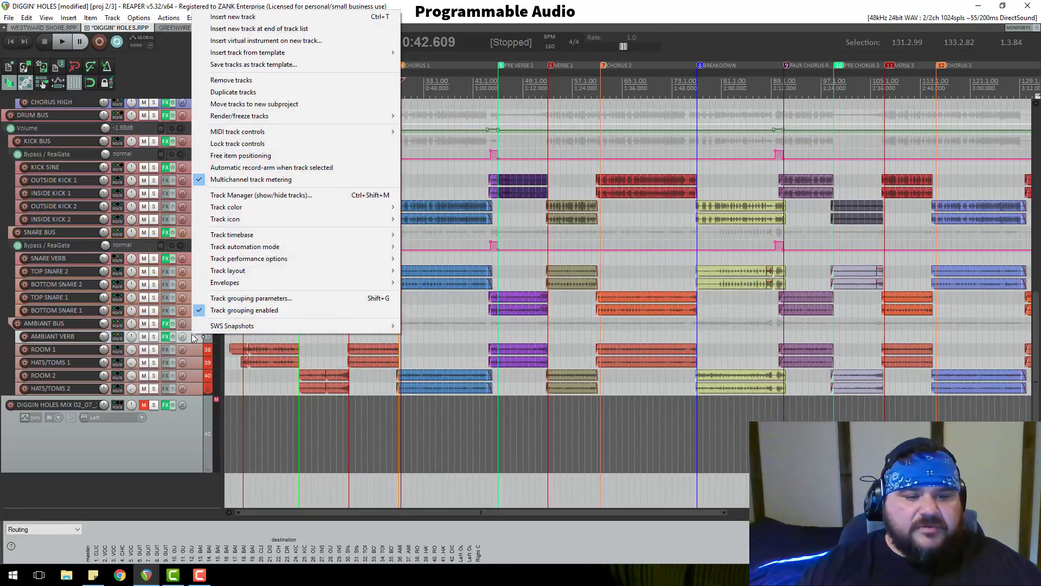
mouse_move(233, 208)
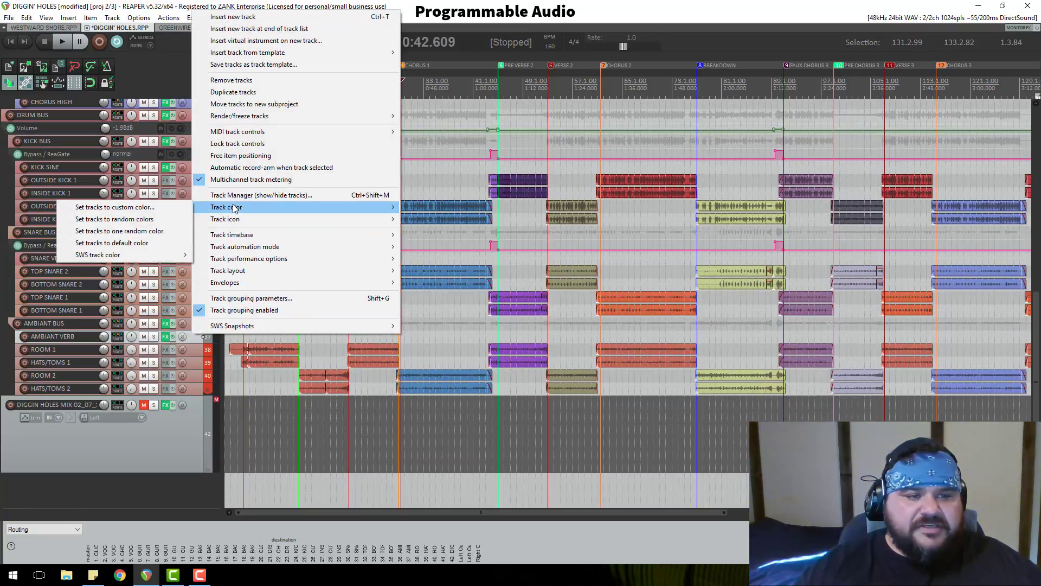
left_click(172, 207)
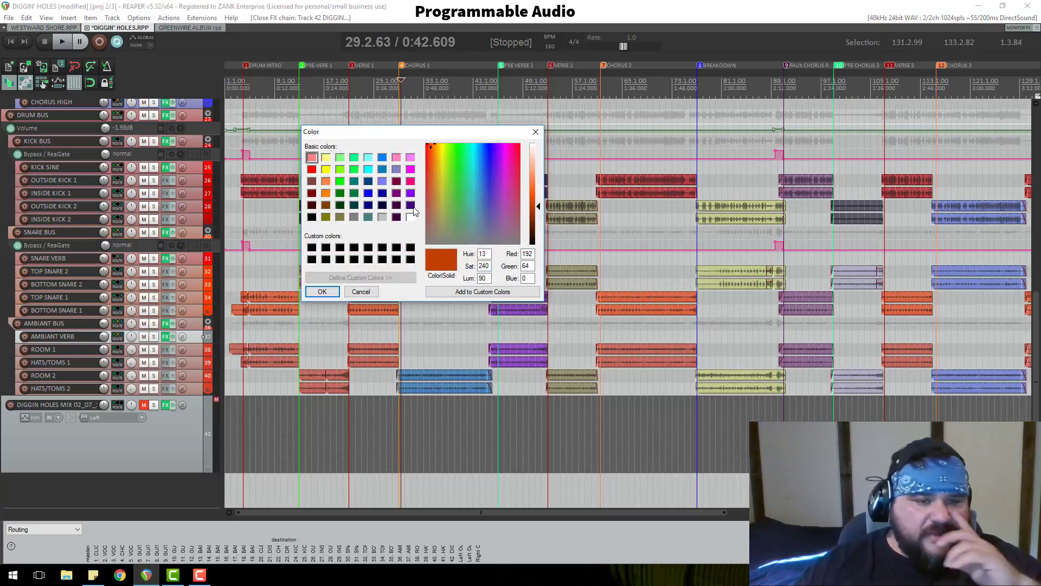
left_click(312, 168)
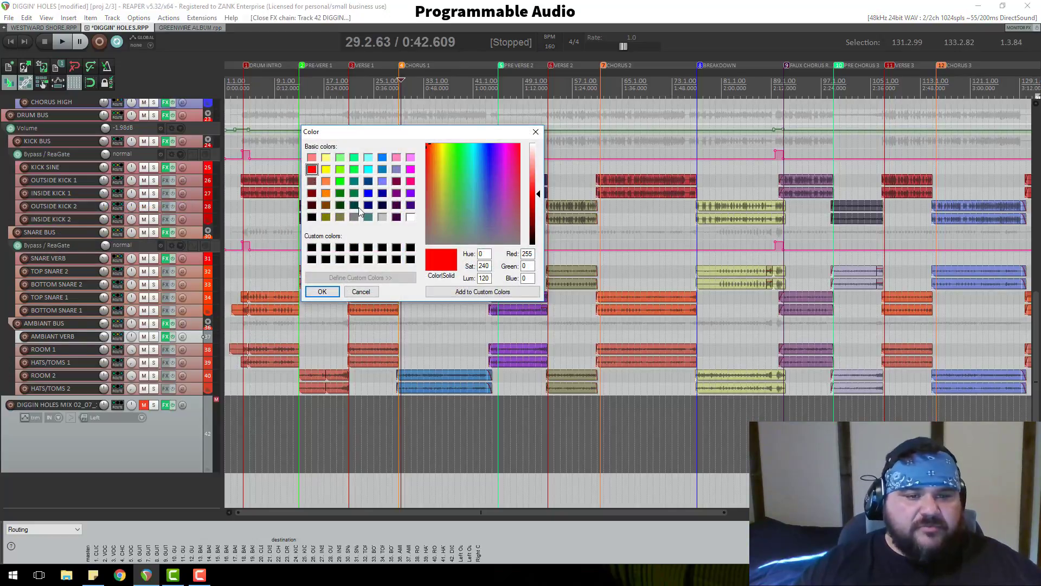
left_click_drag(428, 144, 431, 145)
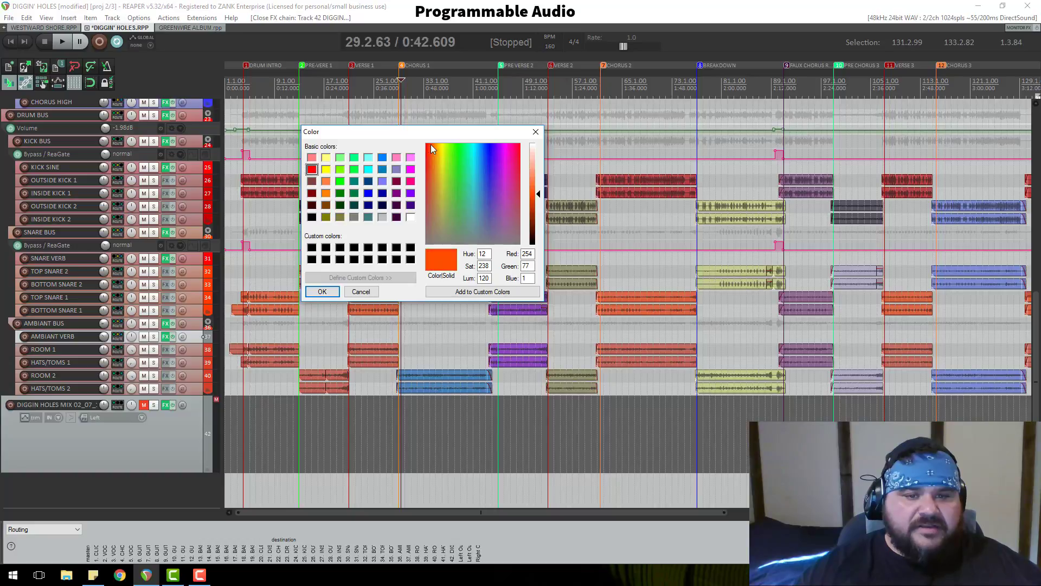
left_click(322, 292)
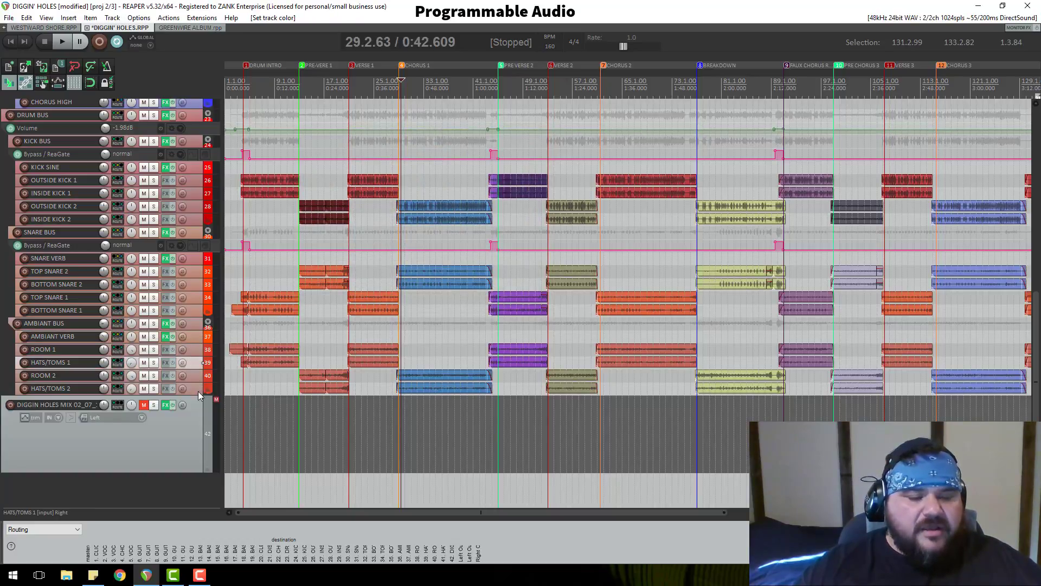
Show the DIGGIN HOLES MIX track's FX chain with the Master Limiter settings in a moved and enlarged window, and close it
left_click(197, 415)
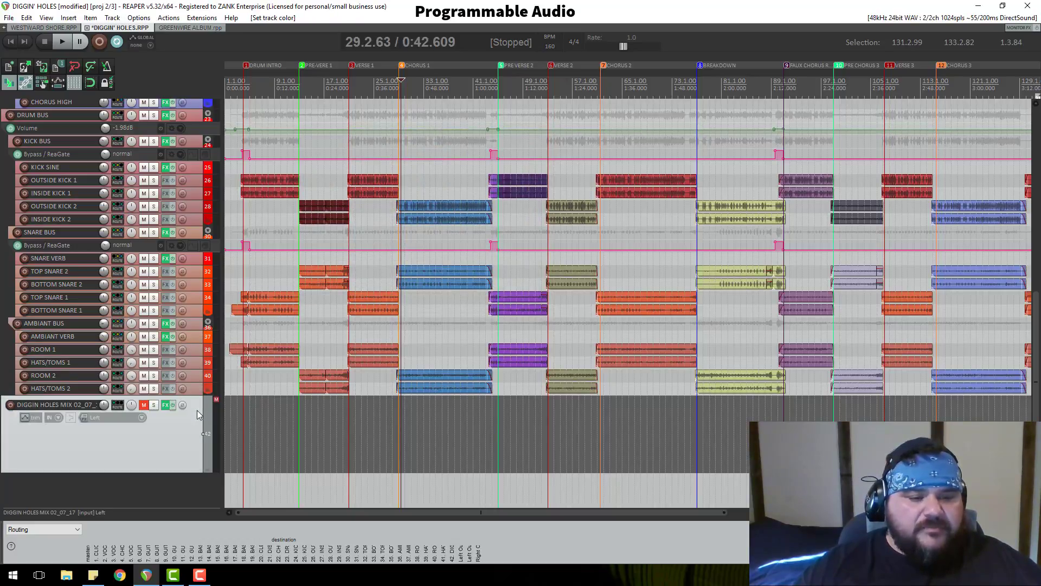
left_click(166, 407)
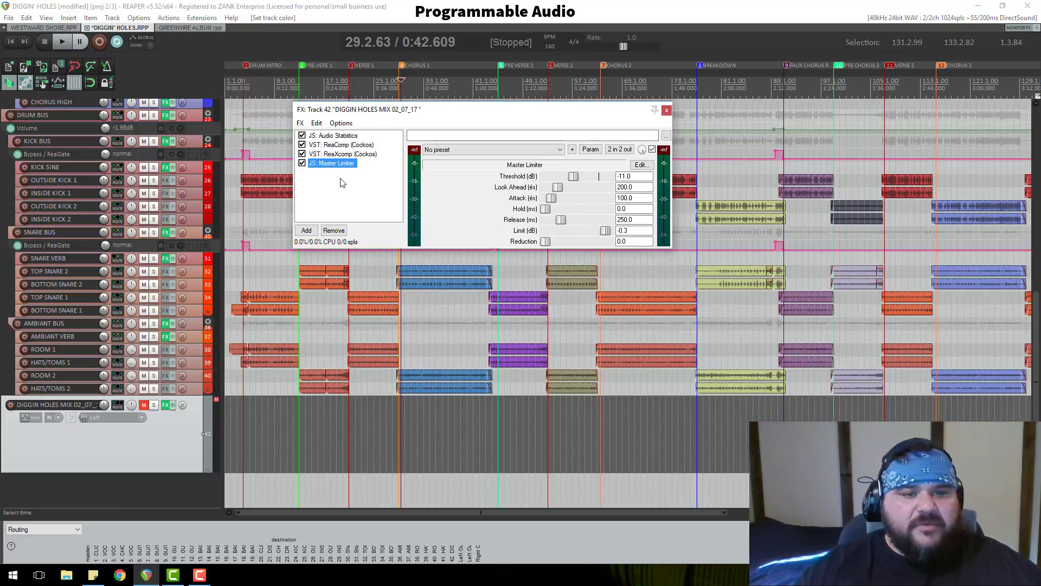
mouse_move(502, 115)
left_mouse_down()
mouse_move(511, 101)
mouse_move(509, 132)
left_mouse_up()
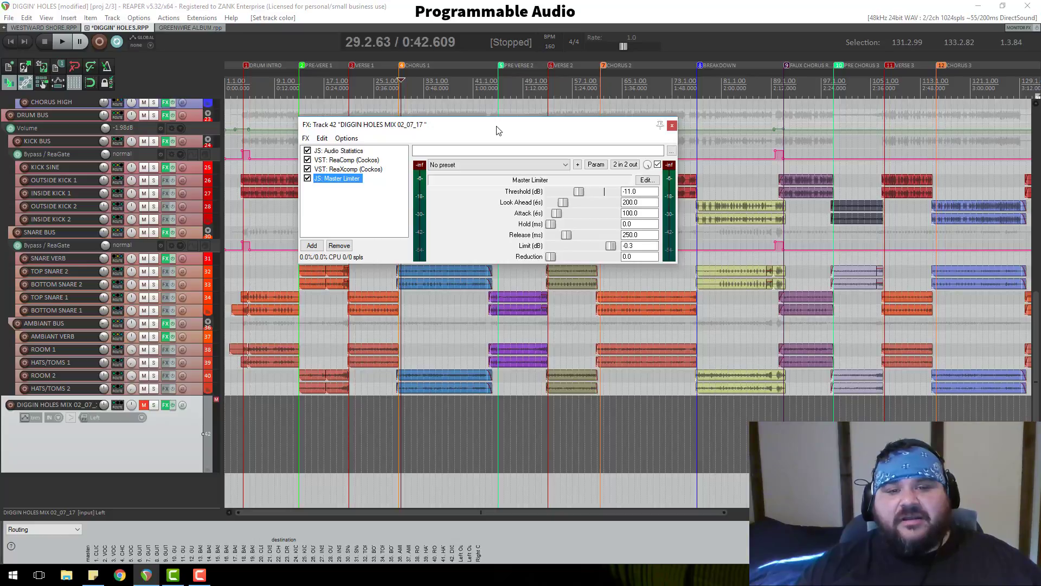
left_click_drag(499, 131, 486, 127)
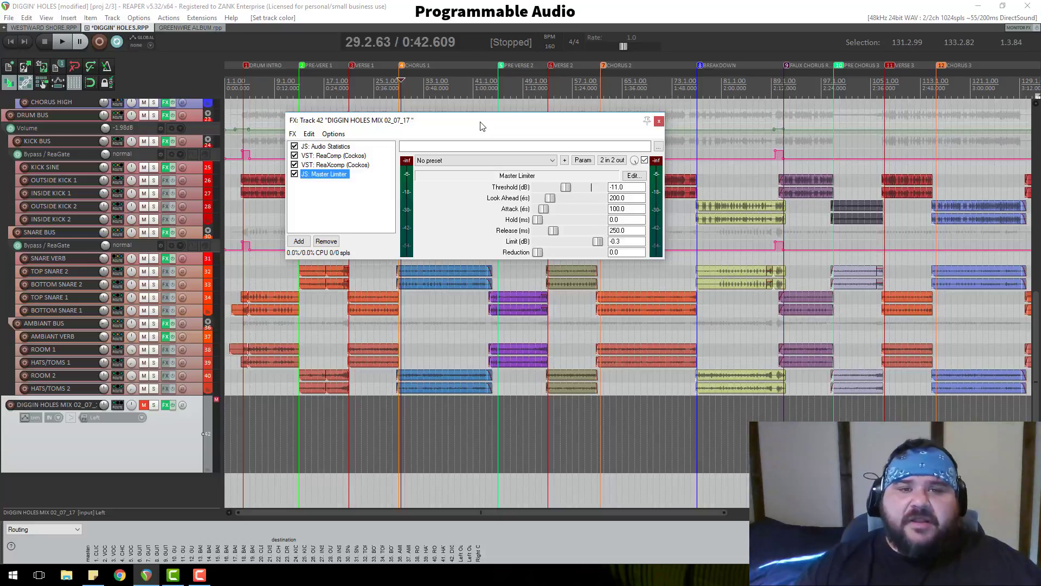
left_click_drag(482, 126, 433, 126)
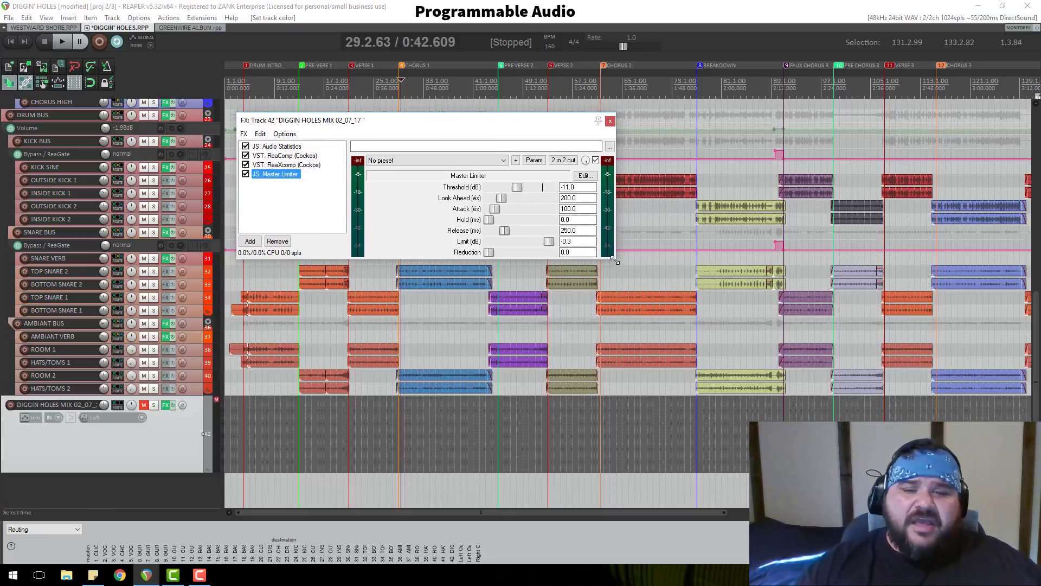
left_click_drag(613, 260, 665, 358)
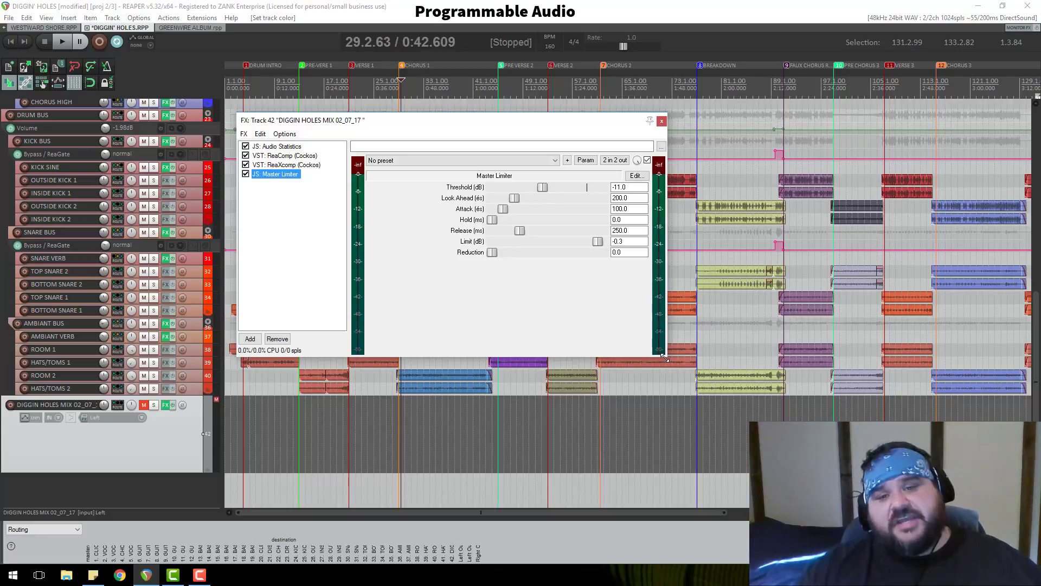
left_click_drag(514, 127, 446, 71)
left_click(595, 65)
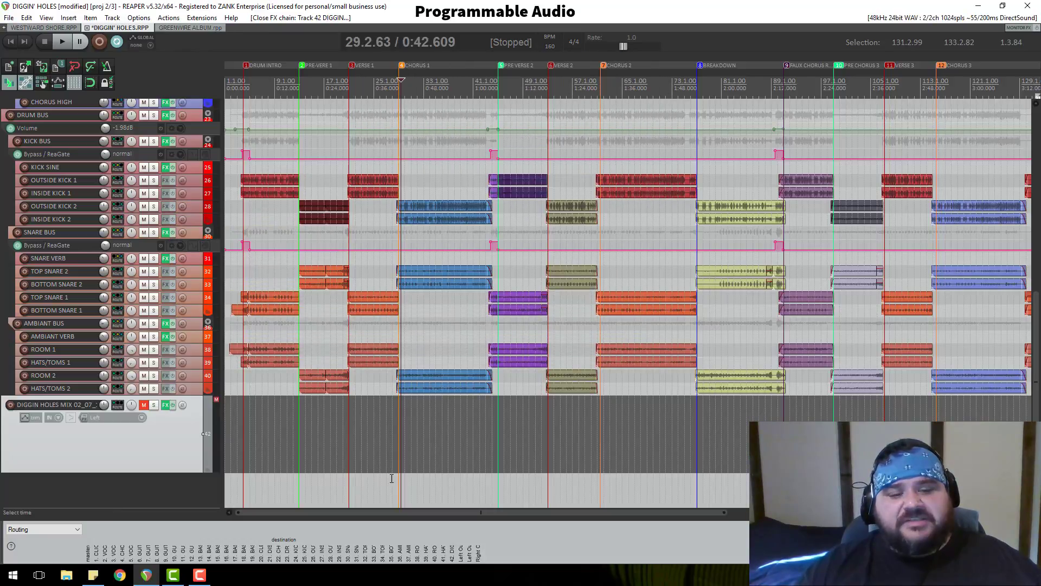
Extend the time selection over the whole song, from 1.1.00 to 131.2.99, and check the Render to File settings without rendering
scroll(264, 439, "down", 5)
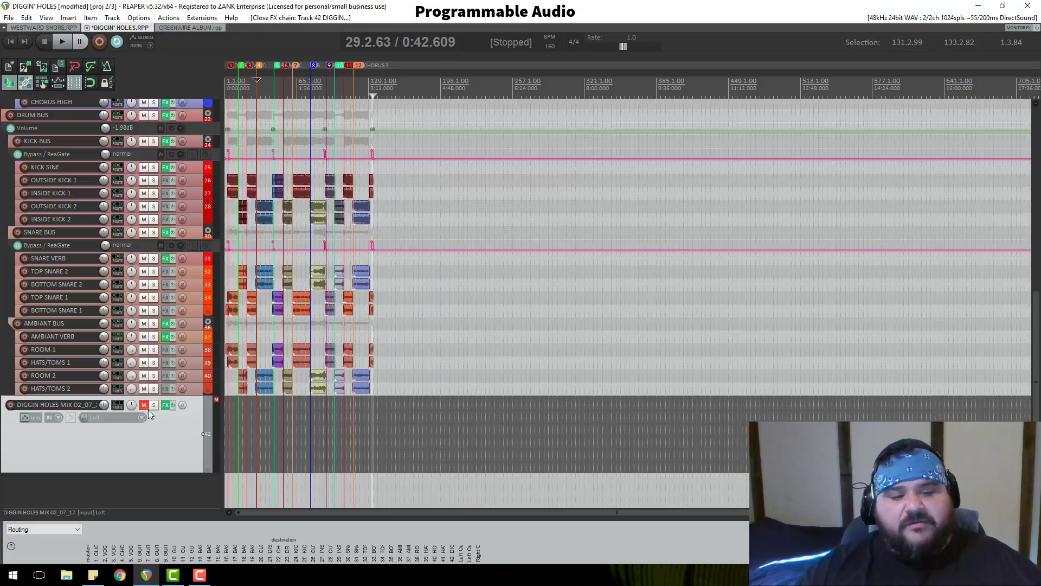
scroll(196, 421, "up", 5)
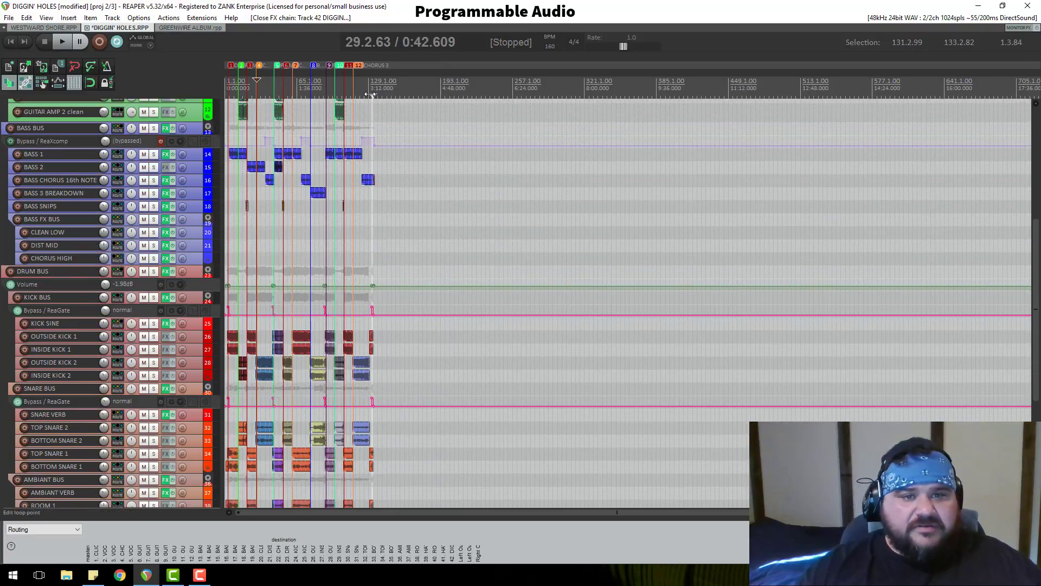
left_click_drag(369, 95, 227, 95)
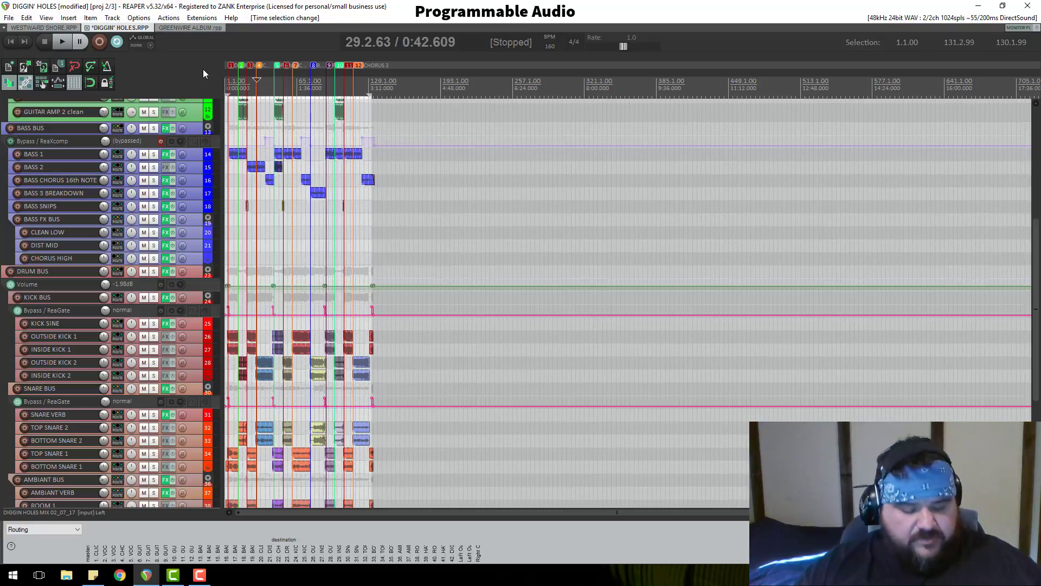
key("ctrl+alt+r")
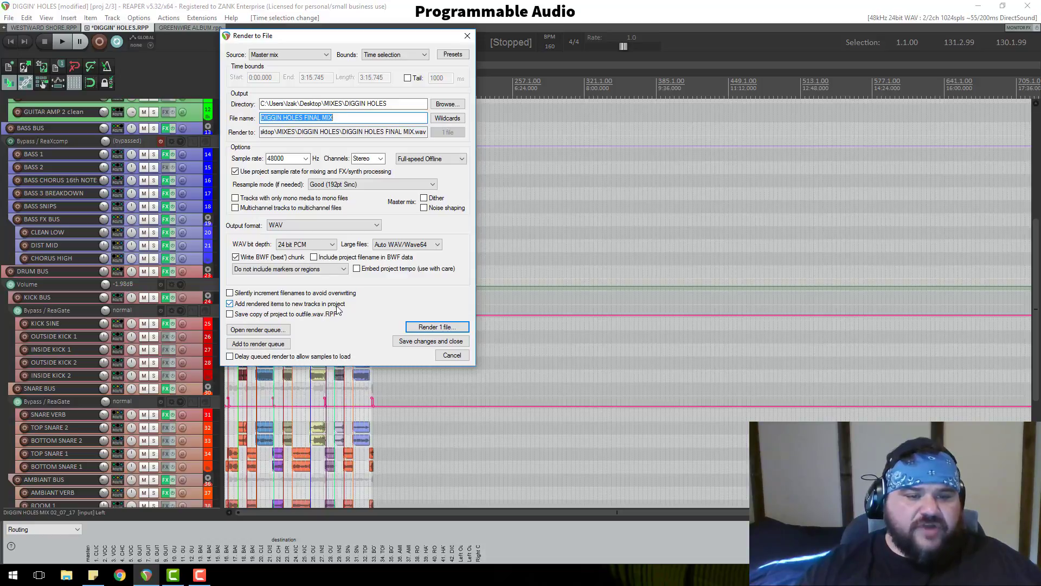
left_click(441, 359)
Unmute and solo the DIGGIN HOLES MIX track below the drum tracks
scroll(197, 282, "down", 5)
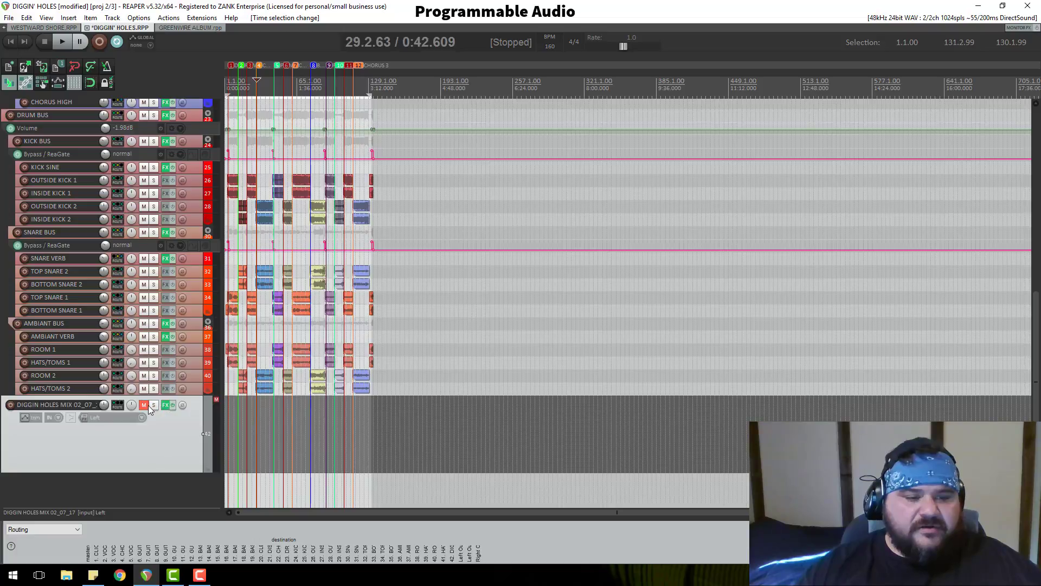
left_click(143, 406)
left_click(154, 405)
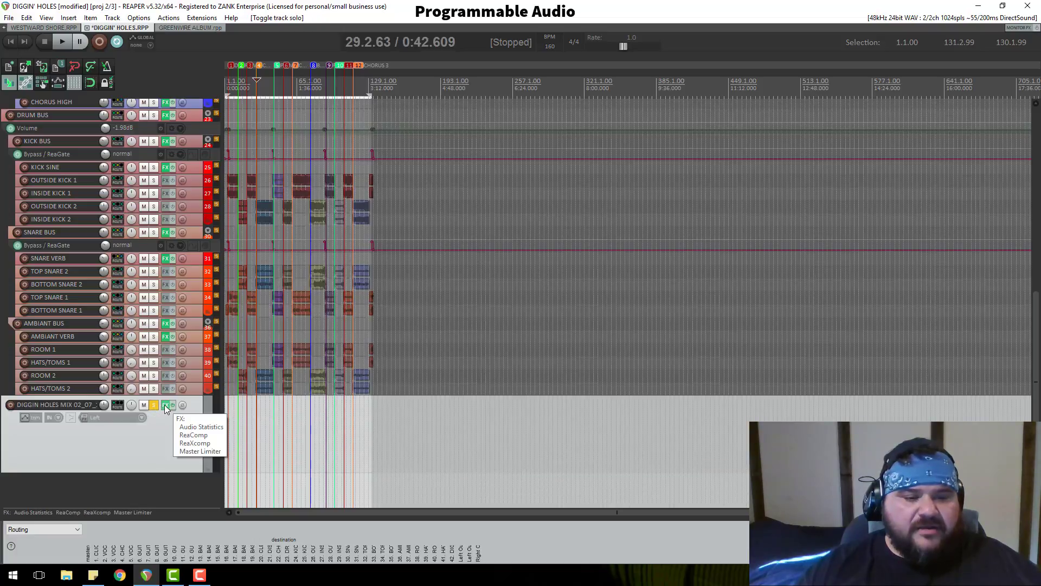
Highlight all four effects in the mix track's FX chain, from Audio Statistics to Master Limiter, and close the chain
left_click(166, 405)
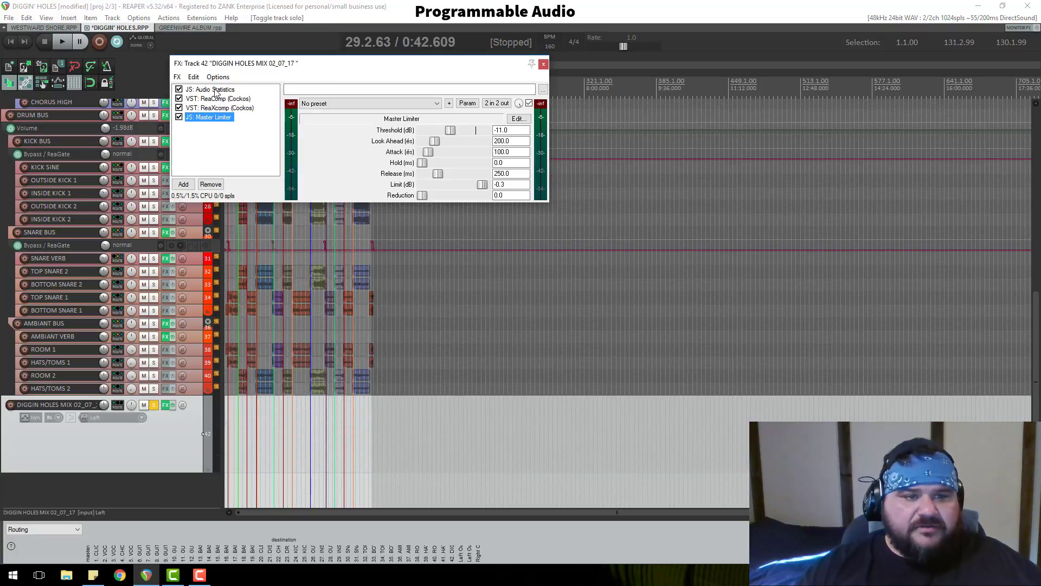
left_click_drag(217, 116, 213, 92)
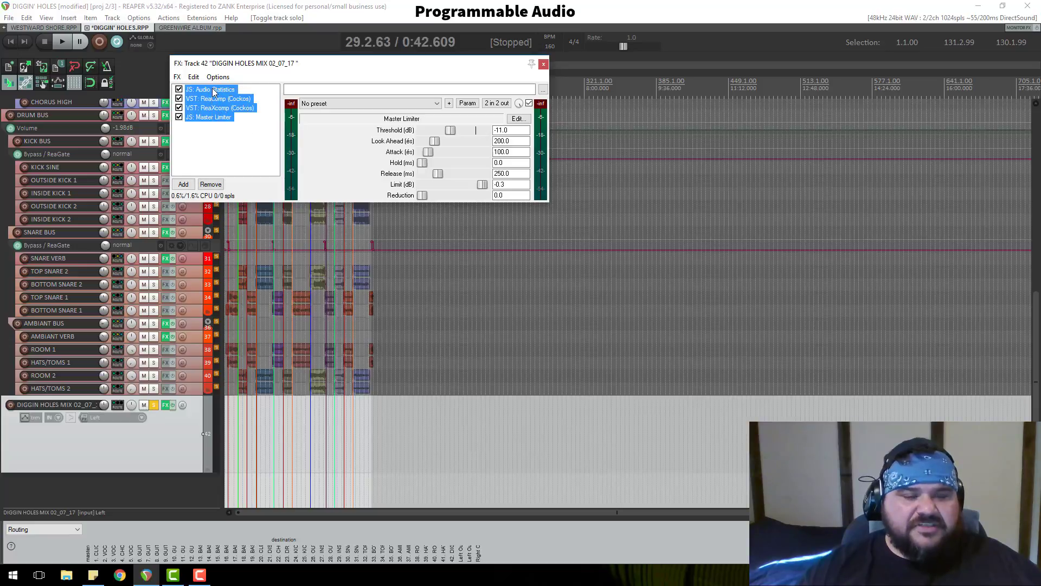
left_click_drag(260, 159, 204, 90)
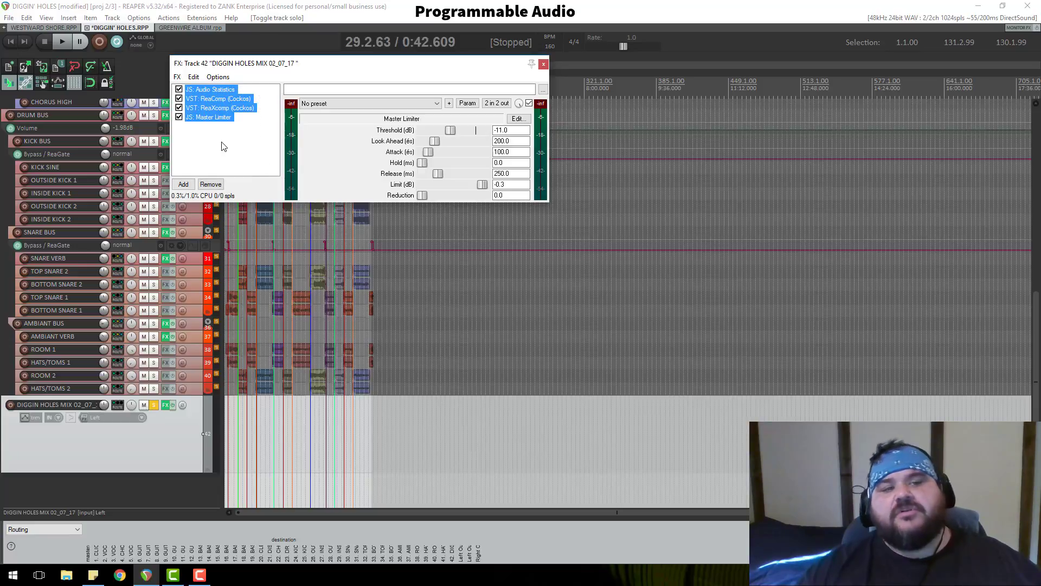
left_click(222, 143)
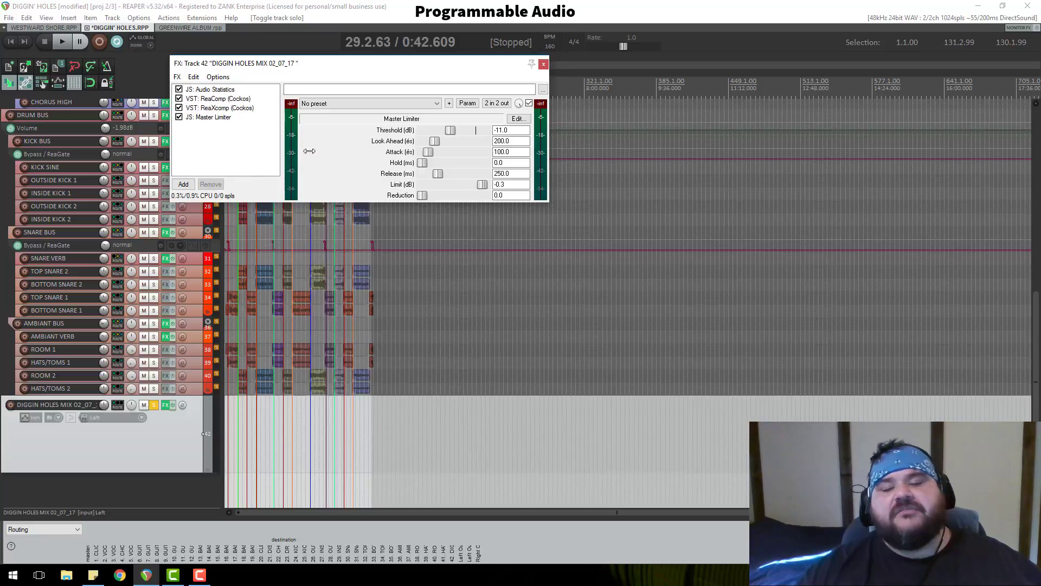
left_click(543, 64)
Look over the full arrangement at different zoom levels, from the drum tracks up through bass and guitars to the vocals
scroll(336, 240, "up", 2)
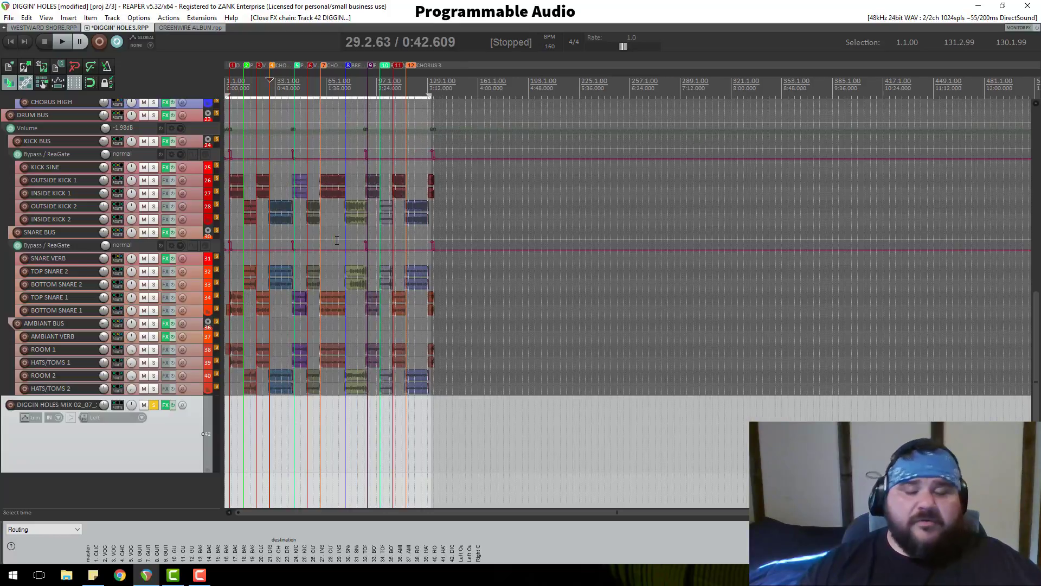
scroll(337, 239, "up", 5)
scroll(336, 242, "down", 3)
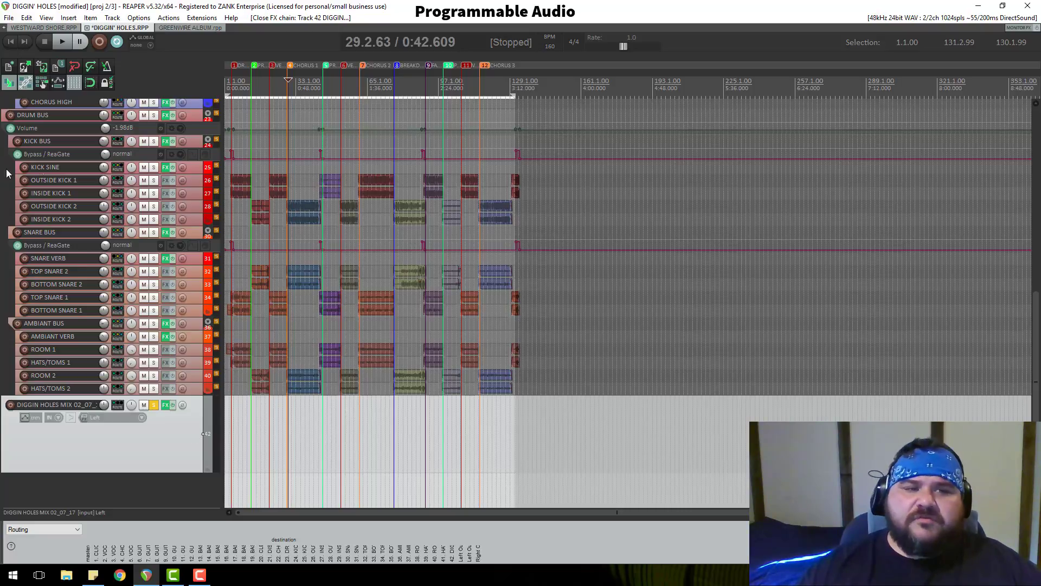
scroll(165, 179, "up", 1)
scroll(407, 232, "up", 4)
scroll(407, 232, "down", 4)
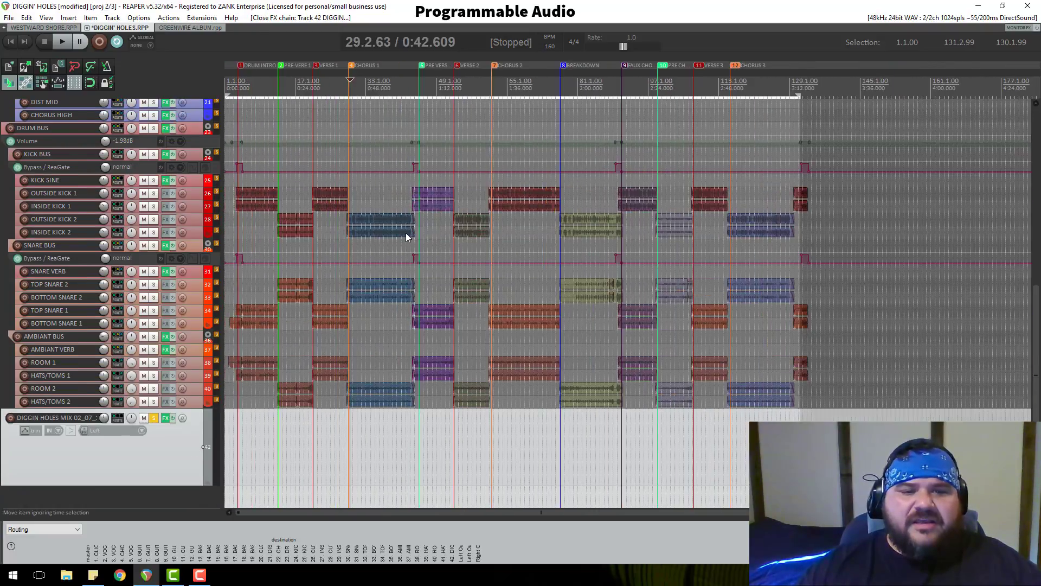
scroll(180, 130, "up", 8)
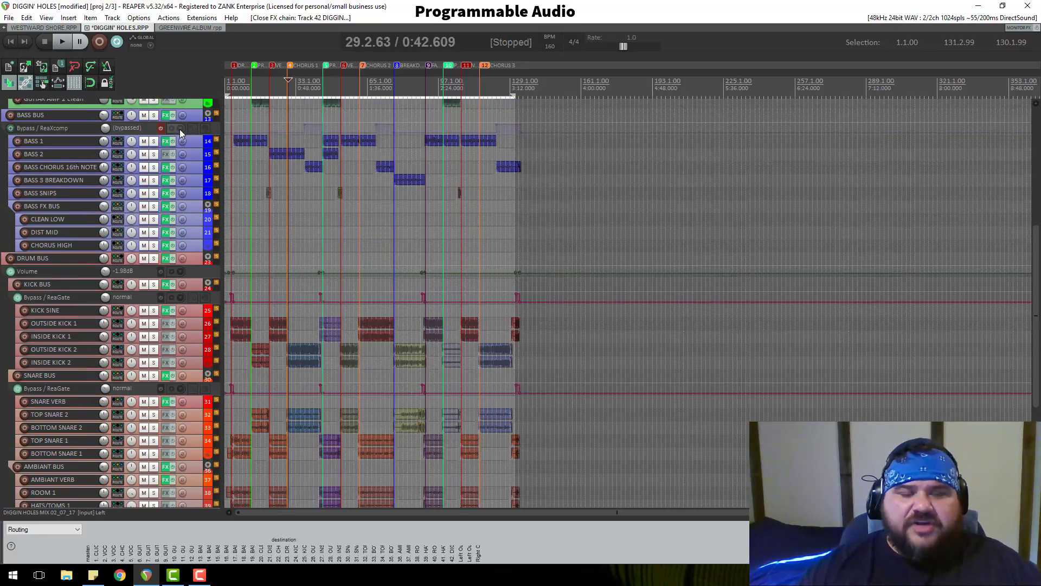
scroll(181, 130, "up", 6)
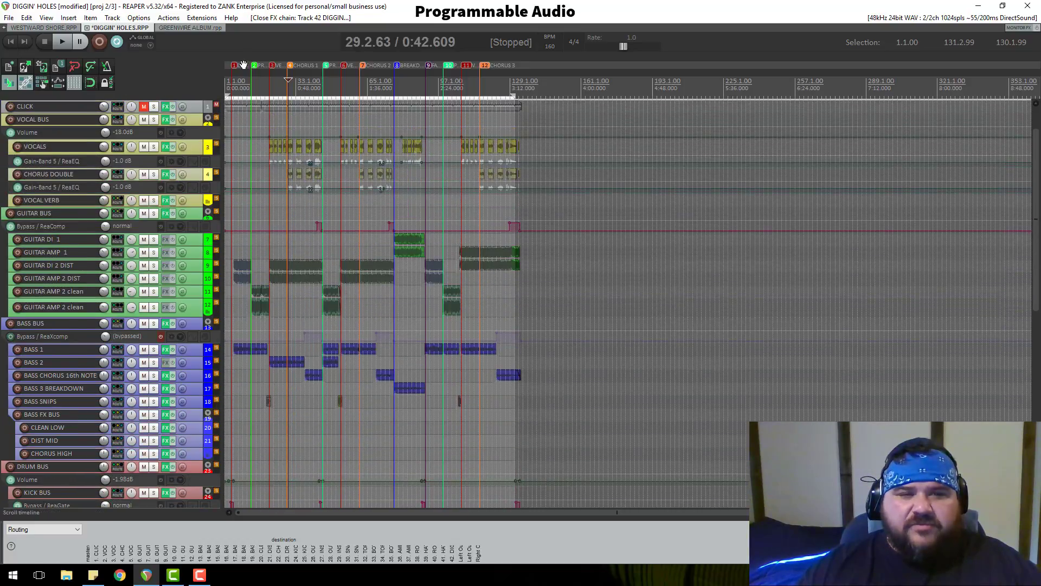
Place the edit cursor at 3.4.10, just before the DRUM INTRO marker
scroll(170, 175, "up", 1)
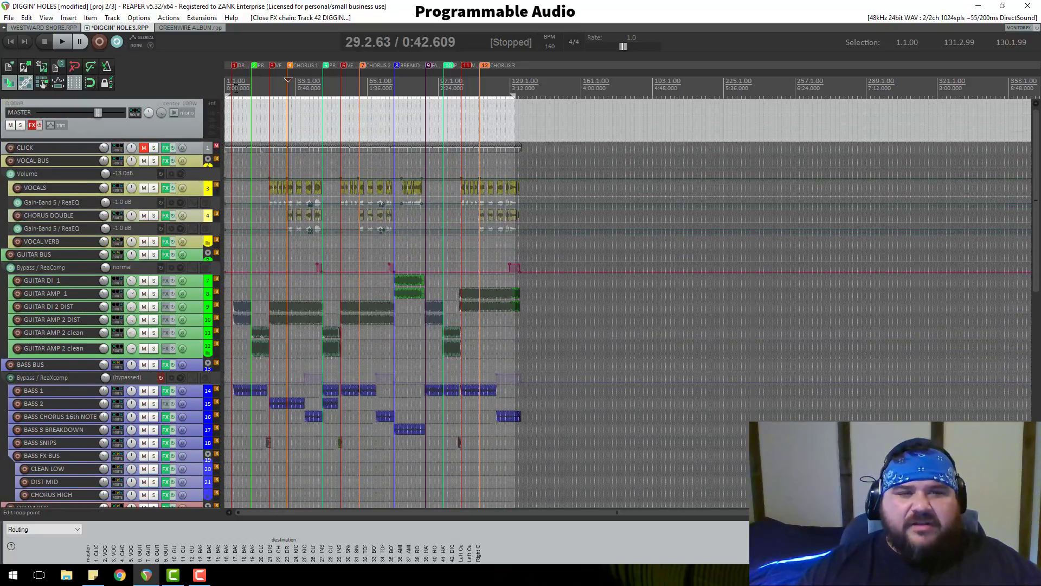
left_click(232, 112)
scroll(294, 112, "up", 6)
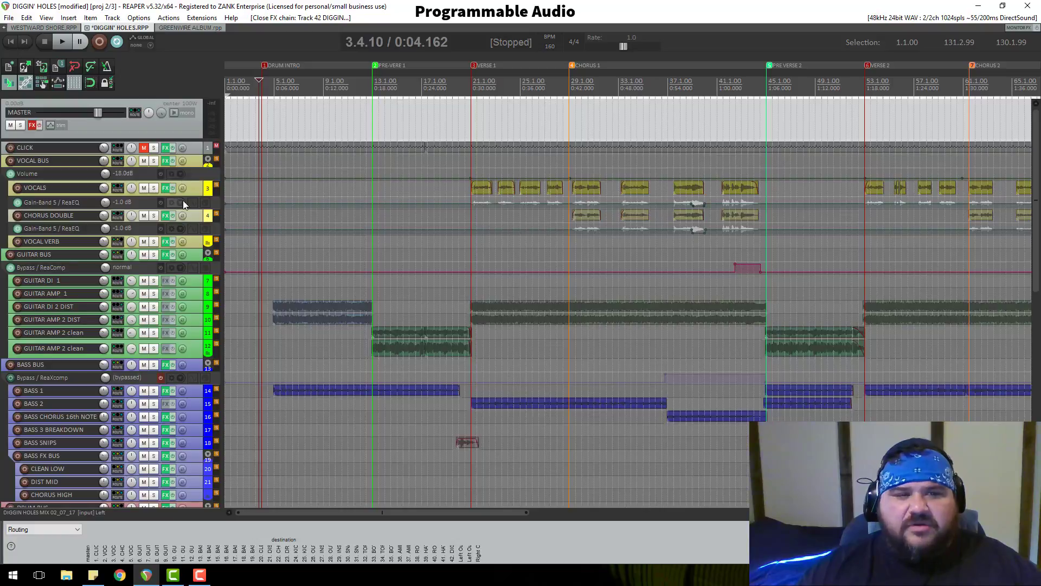
Increase the height of the KICK SINE track slightly
scroll(169, 170, "down", 7)
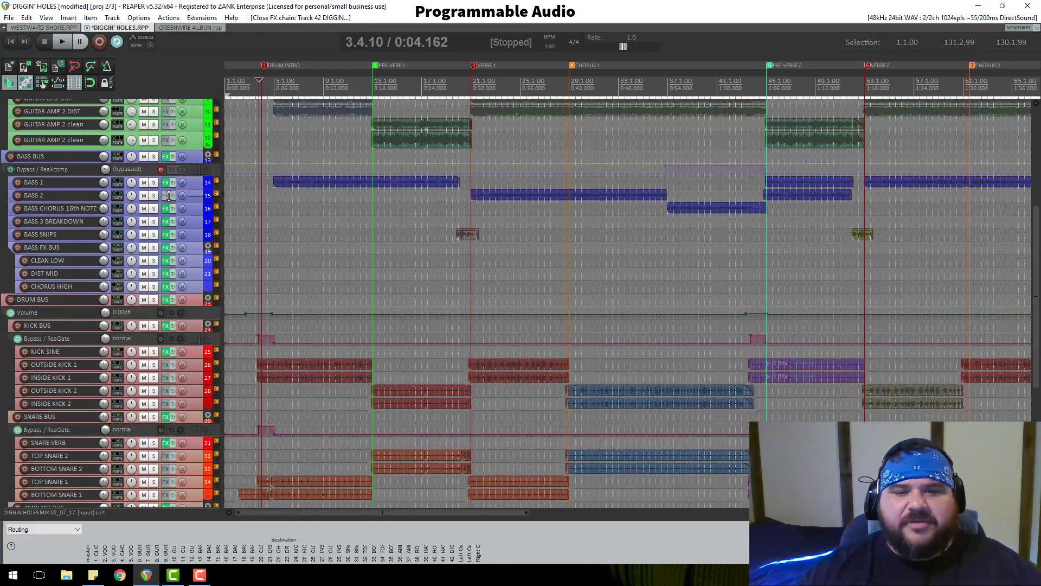
scroll(170, 195, "down", 3)
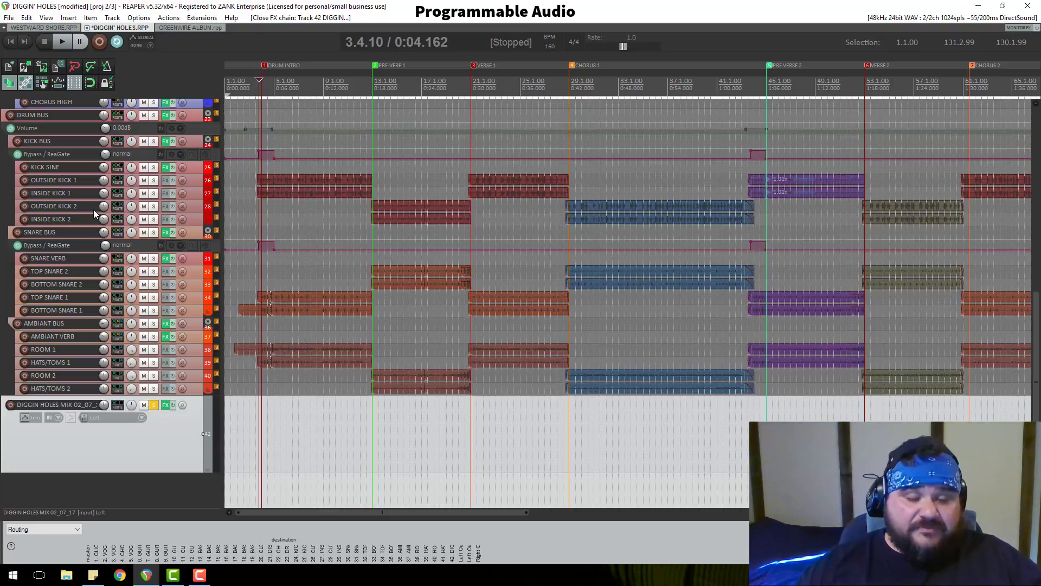
left_click_drag(199, 172, 193, 174)
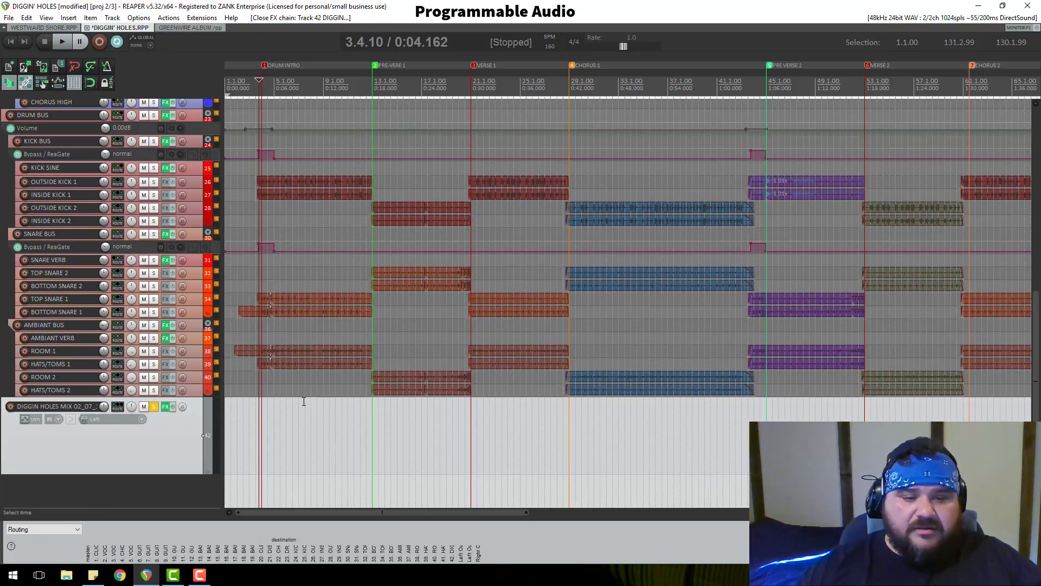
Extend the end of the time selection to 134.2.39 and place the edit cursor at 132.1.67, near the song's end
scroll(303, 401, "down", 2)
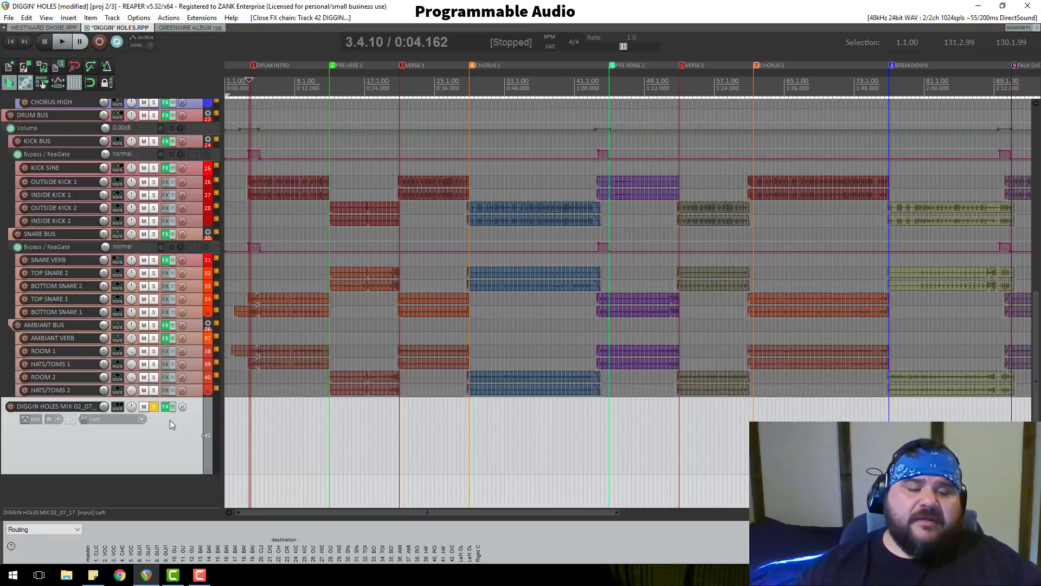
scroll(170, 420, "up", 8)
scroll(168, 419, "up", 6)
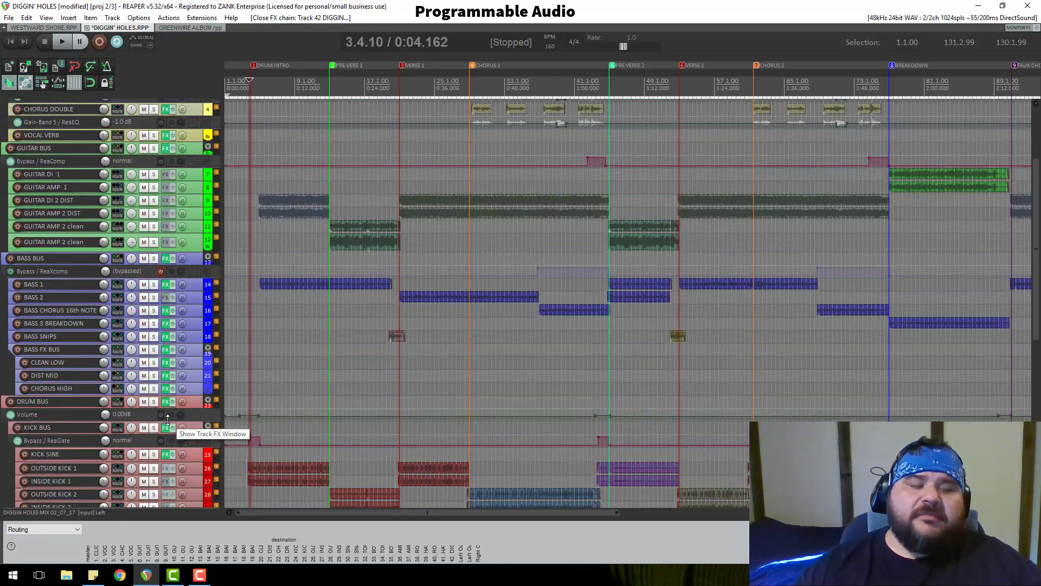
scroll(412, 315, "down", 4)
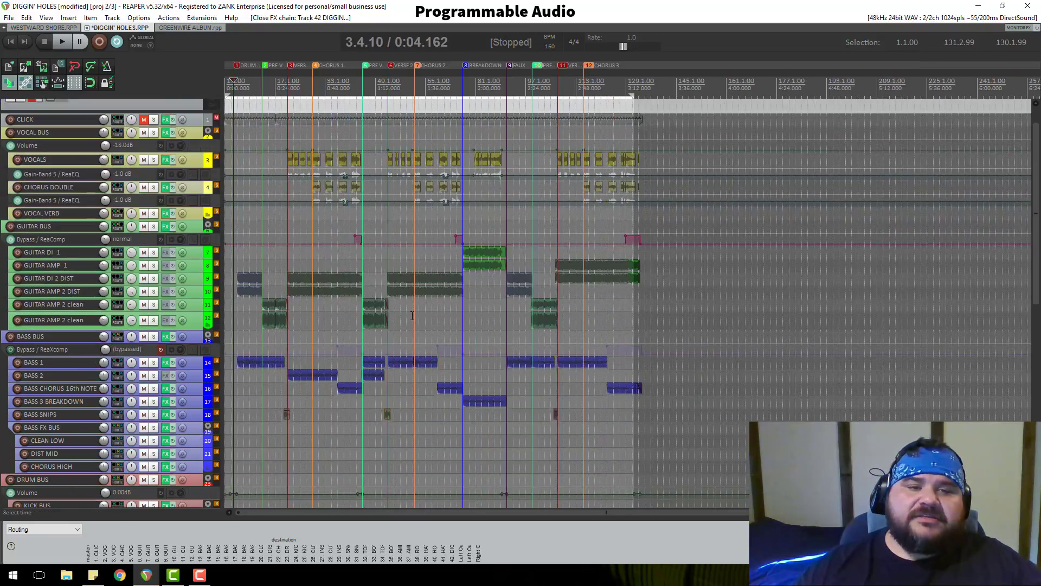
left_click_drag(633, 95, 642, 95)
left_click(637, 80)
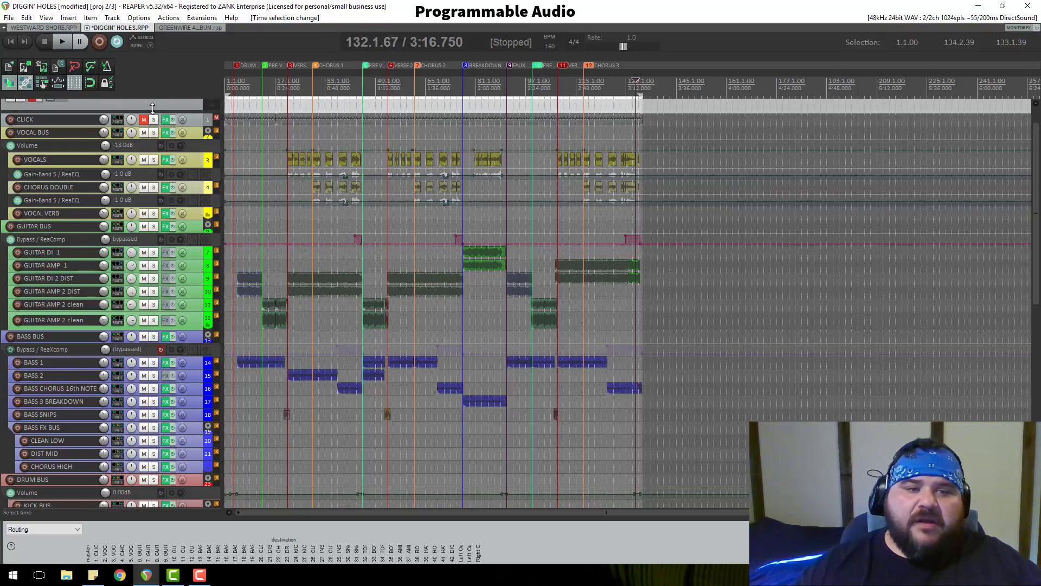
Place the edit cursor at 3.2.96, just before the DRUM INTRO marker, and bring the drum tracks into view
left_click(233, 84)
scroll(234, 85, "up", 5)
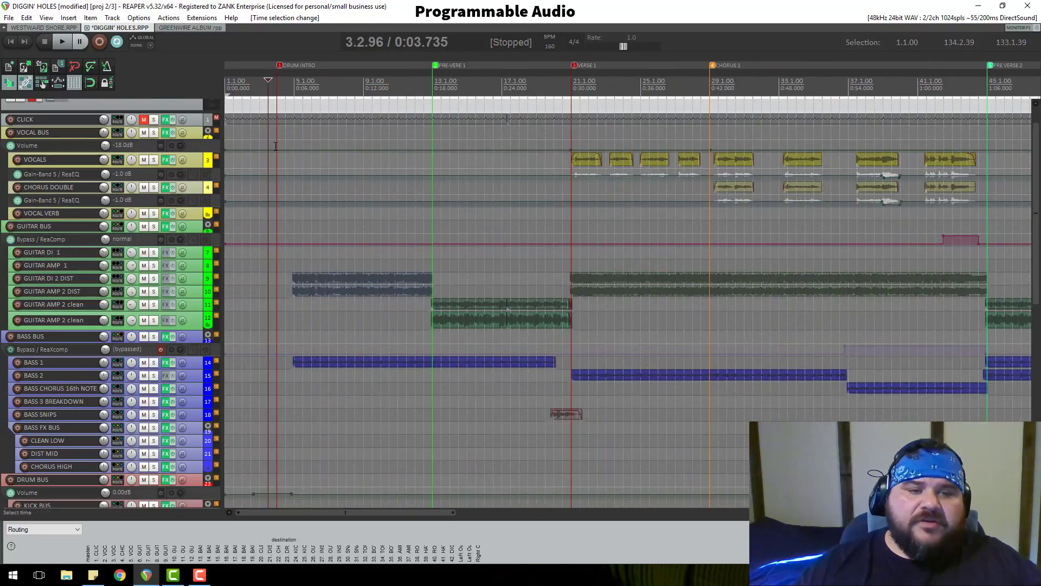
scroll(170, 242, "down", 1)
scroll(171, 242, "down", 10)
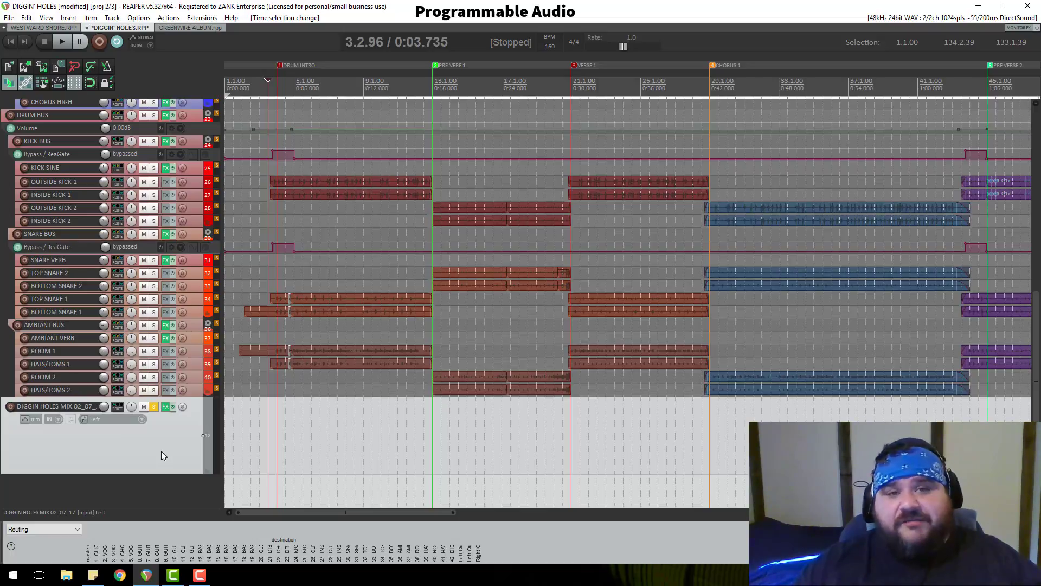
Increase the height of the VOCAL BUS track slightly
scroll(161, 451, "up", 6)
scroll(161, 455, "up", 7)
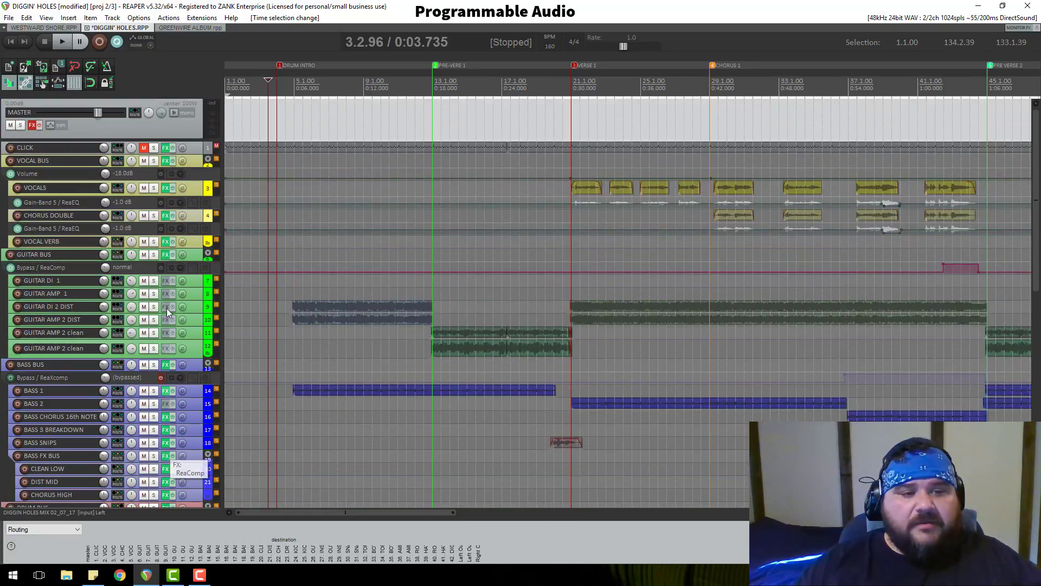
left_click_drag(196, 165, 196, 175)
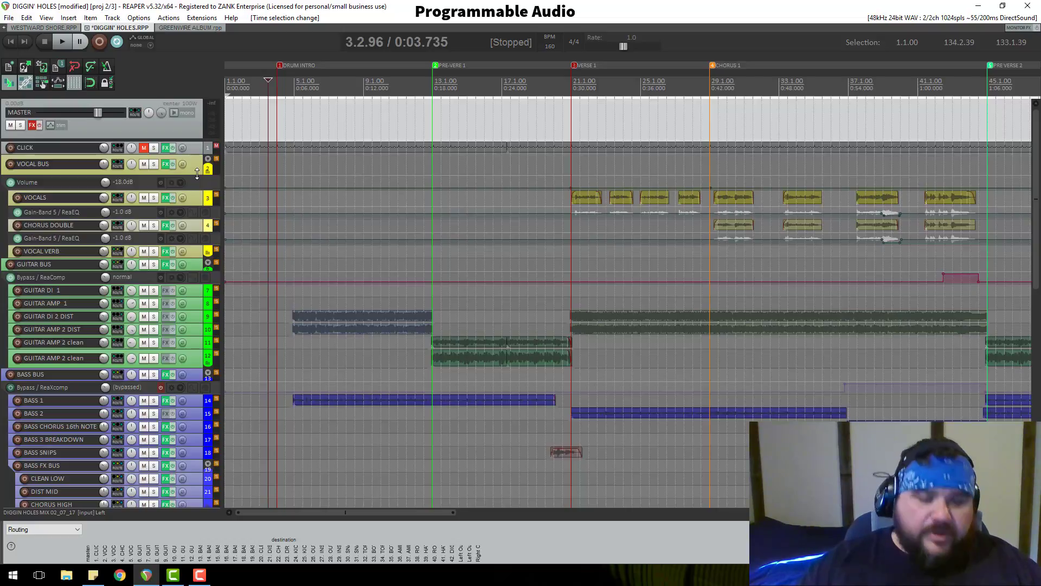
Unsolo the rendered DIGGIN HOLES MIX track below the drum tracks
scroll(167, 353, "down", 10)
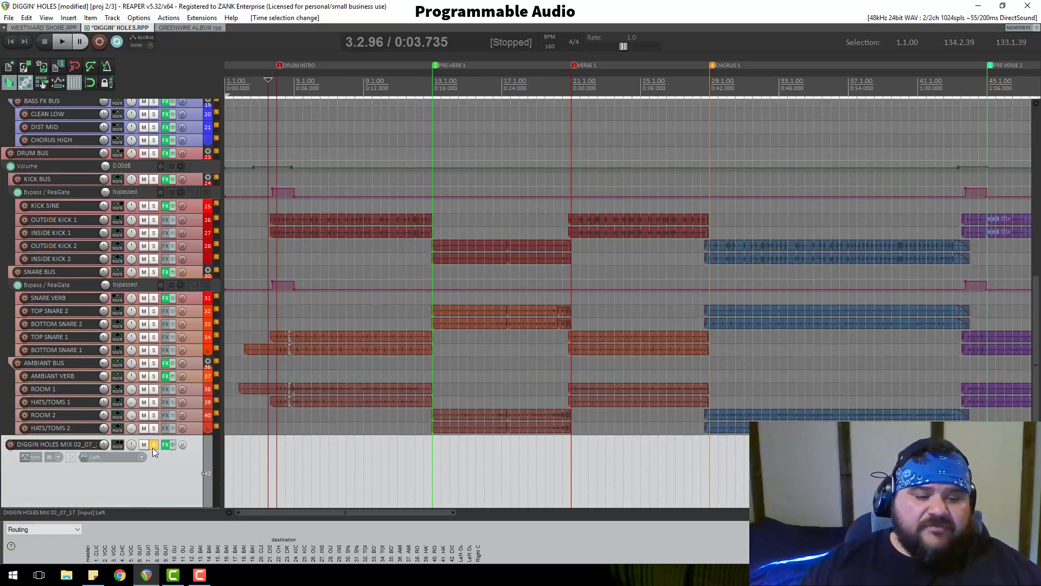
left_click(151, 448)
scroll(153, 281, "up", 5)
scroll(165, 299, "down", 5)
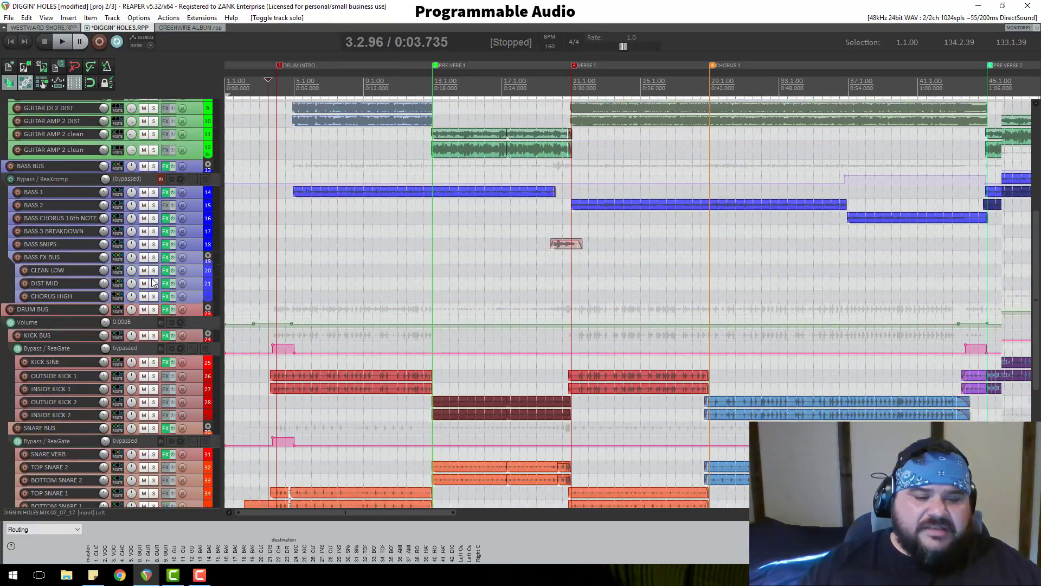
scroll(181, 305, "up", 5)
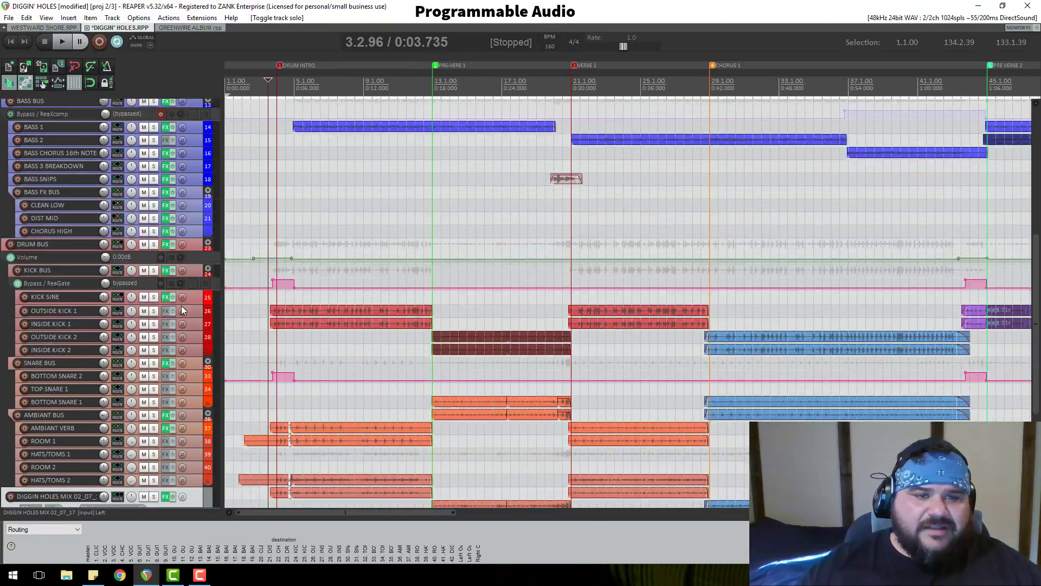
Play the mix from 5.1.20 while looking over the vocal, guitar, bass and drum tracks, and stop playback
left_click(303, 75)
key("space")
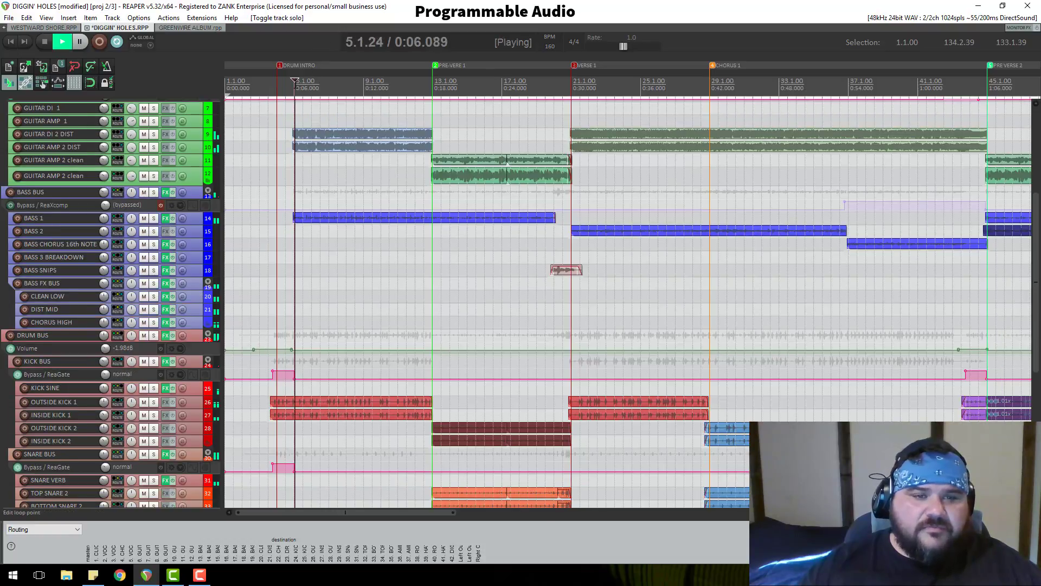
scroll(187, 164, "up", 5)
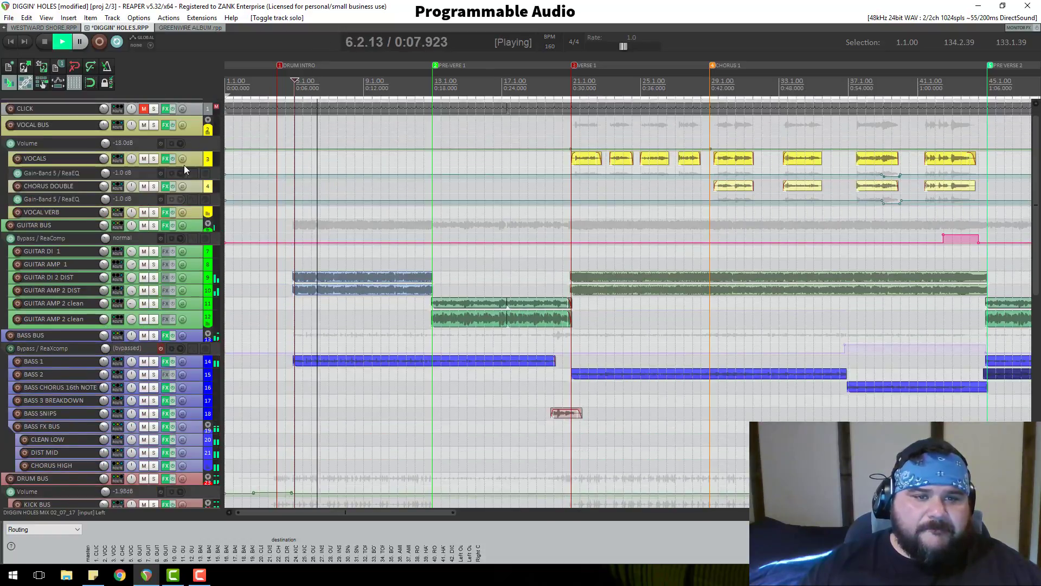
scroll(184, 165, "down", 8)
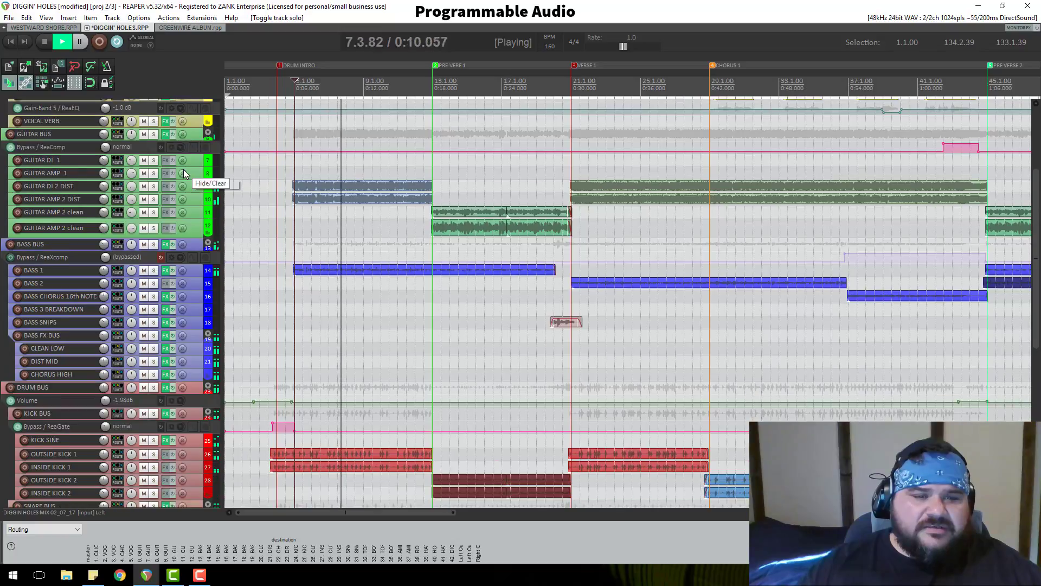
key("space")
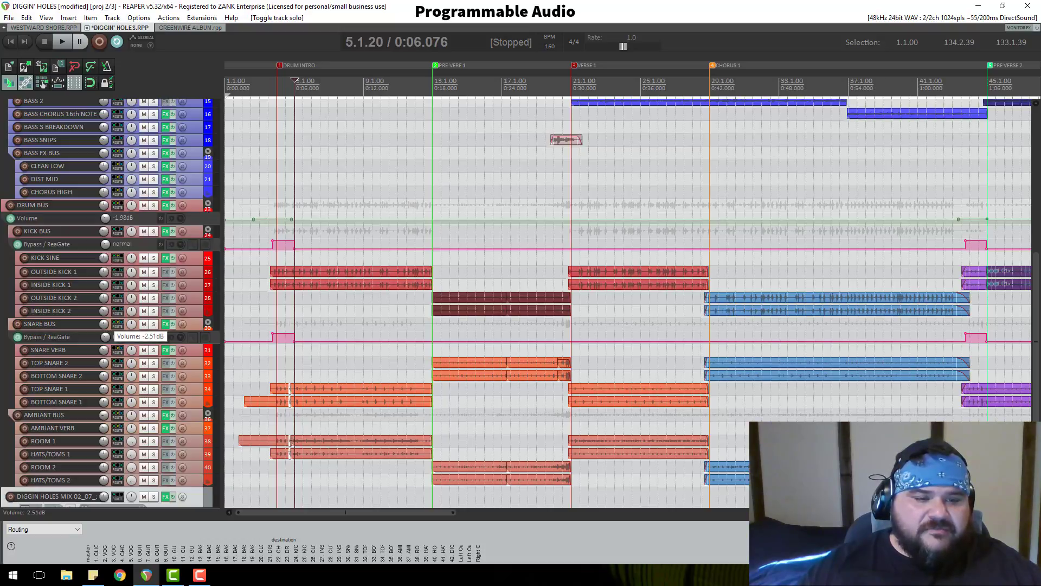
Play the mix from 2.1.06 through the drum intro and stop playback
left_click(243, 90)
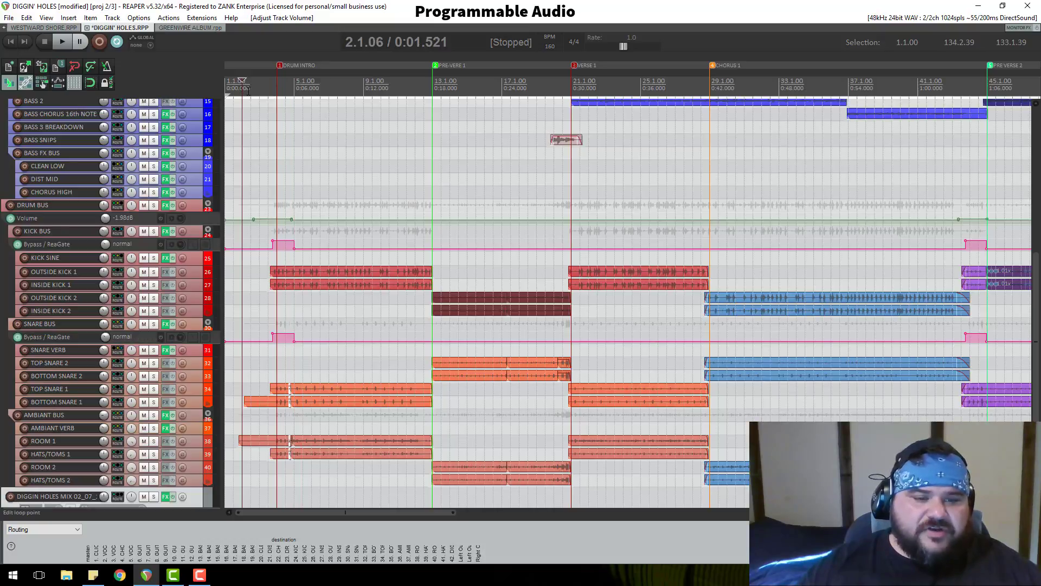
key("space")
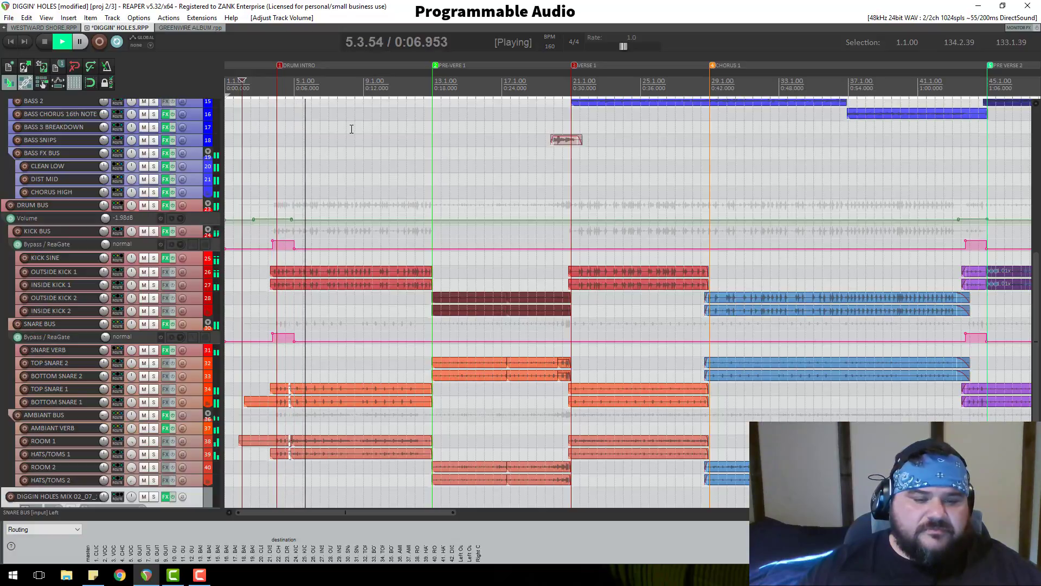
key("space")
Play the mix from the VERSE 1 marker, select the VOCALS track during playback, and stop
scroll(177, 207, "up", 5)
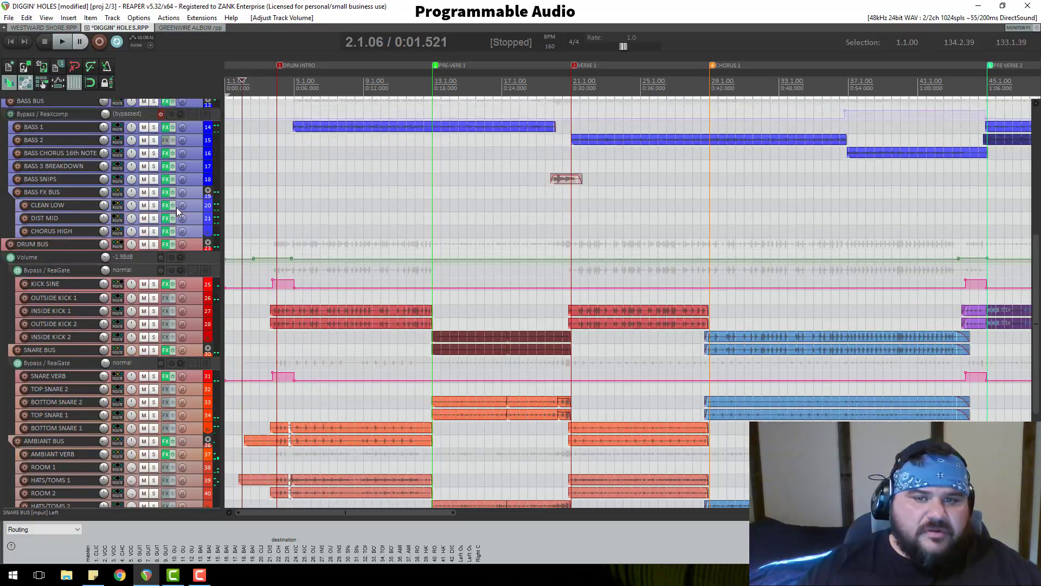
left_click(571, 82)
key("space")
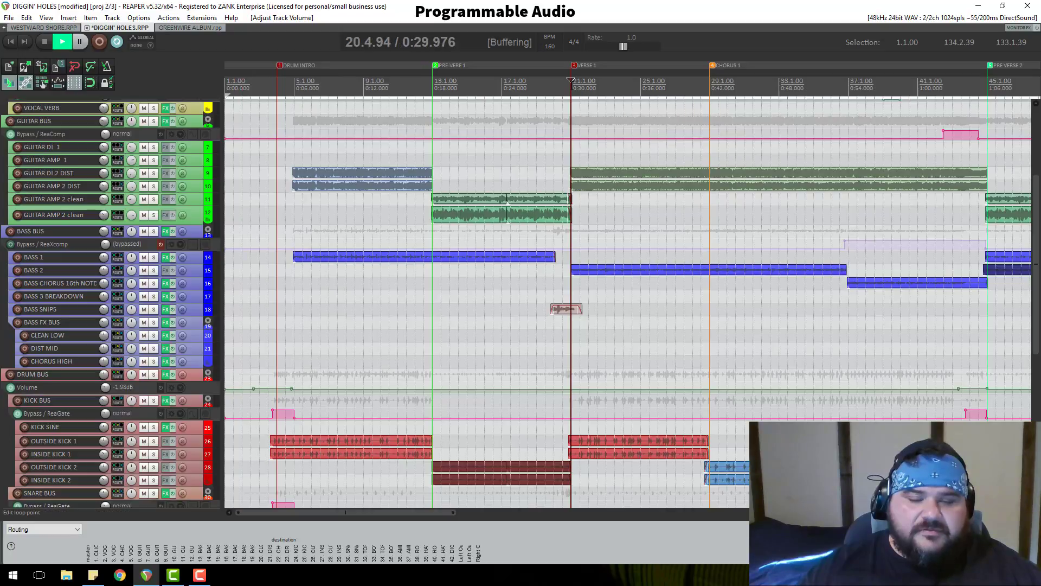
scroll(167, 161, "up", 4)
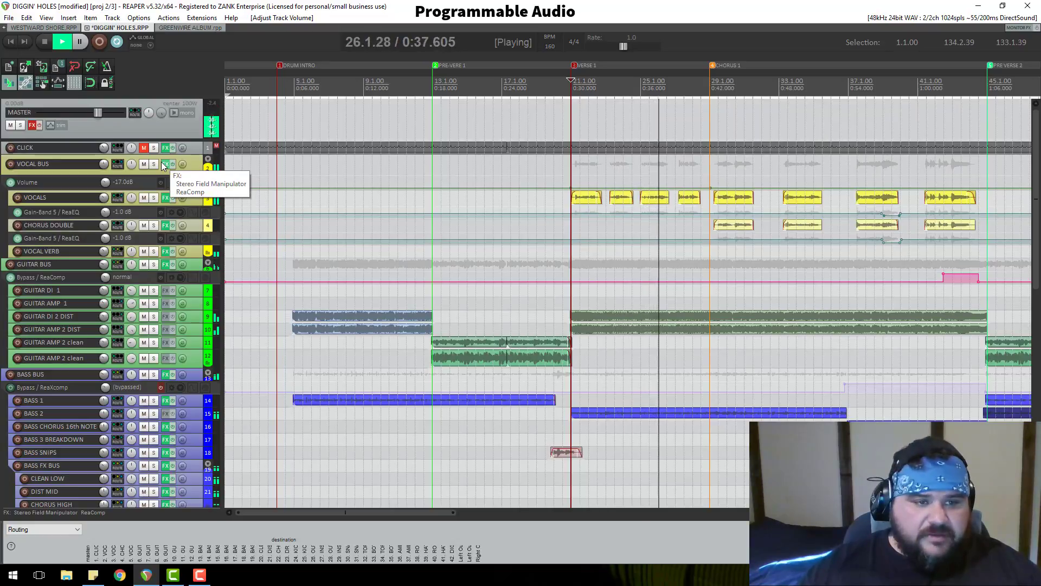
left_click(193, 202)
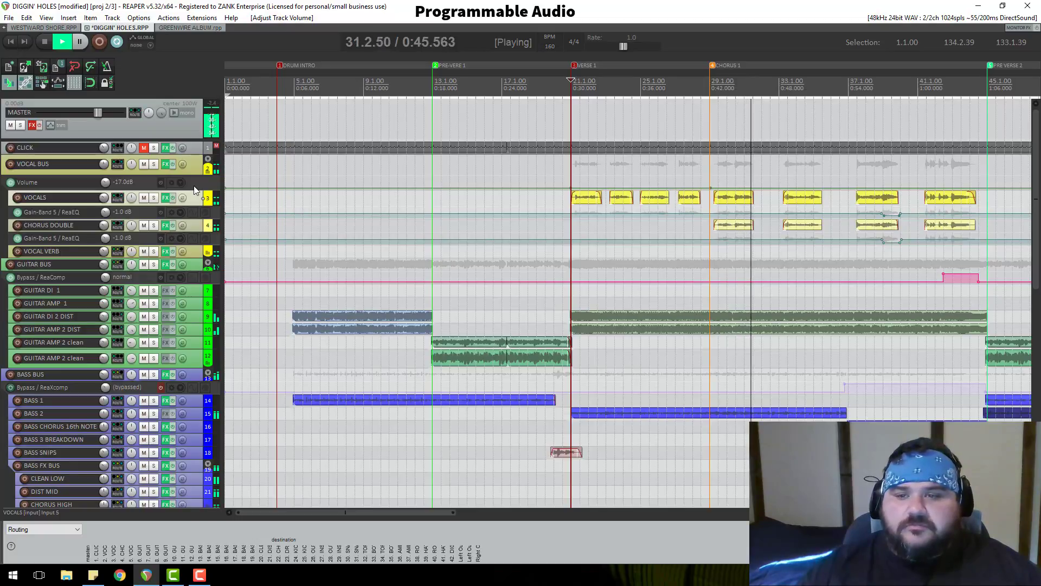
key("space")
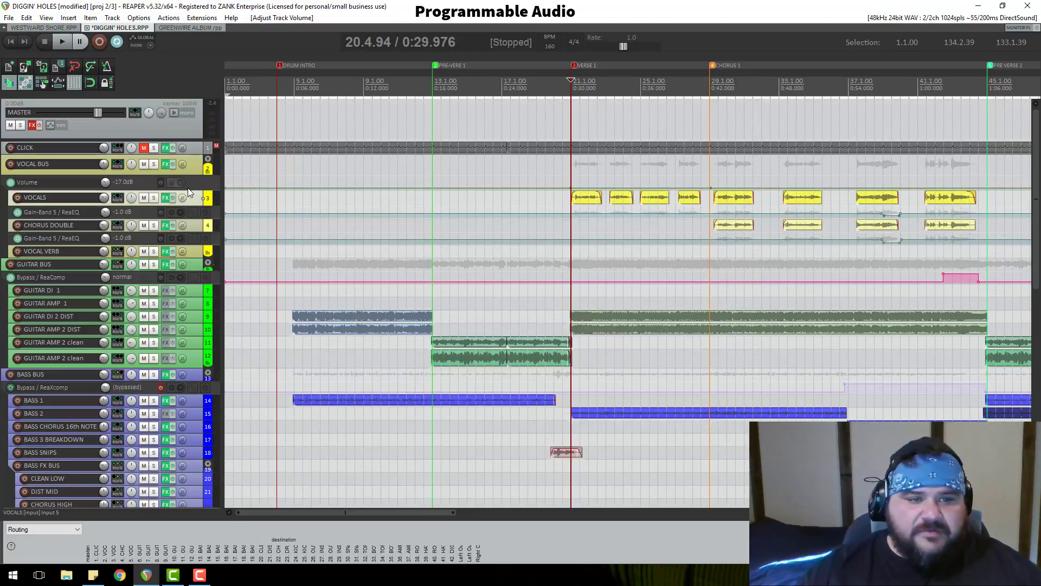
Enlarge the VOCAL BUS volume envelope lane and examine its points across the verses and choruses
left_click_drag(190, 190, 196, 371)
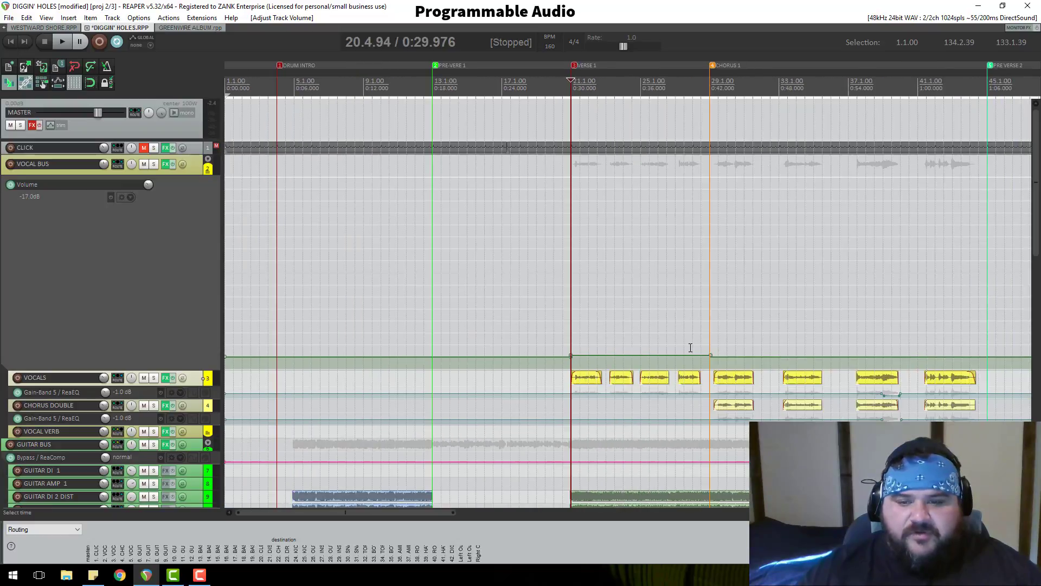
scroll(691, 348, "down", 2)
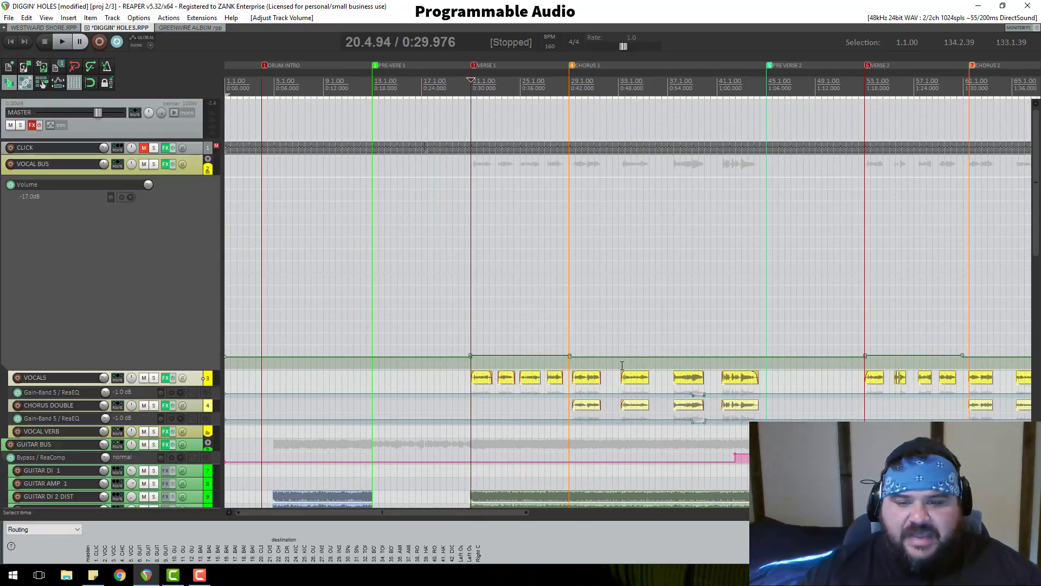
scroll(731, 371, "down", 1)
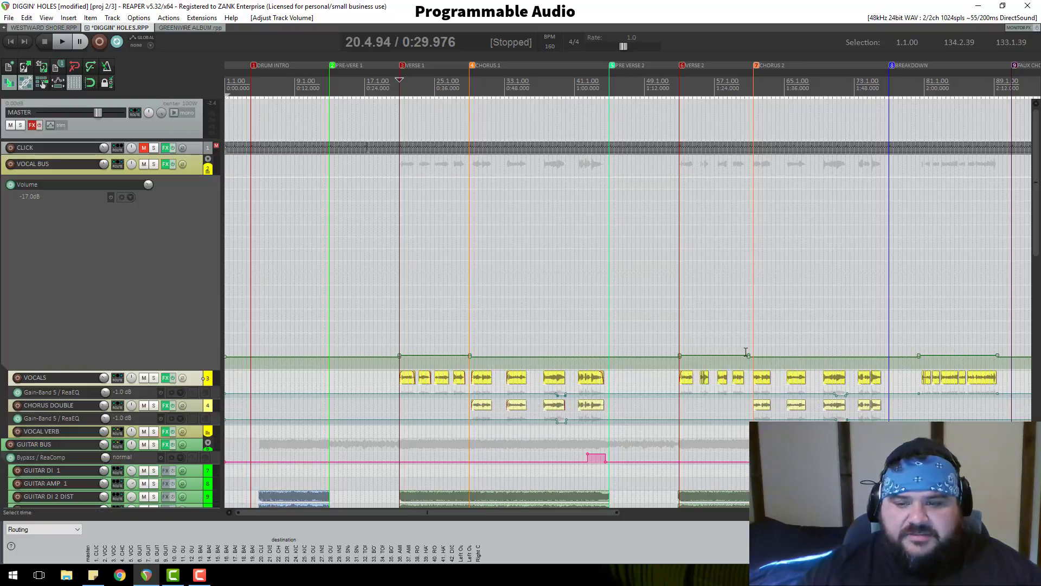
mouse_move(749, 356)
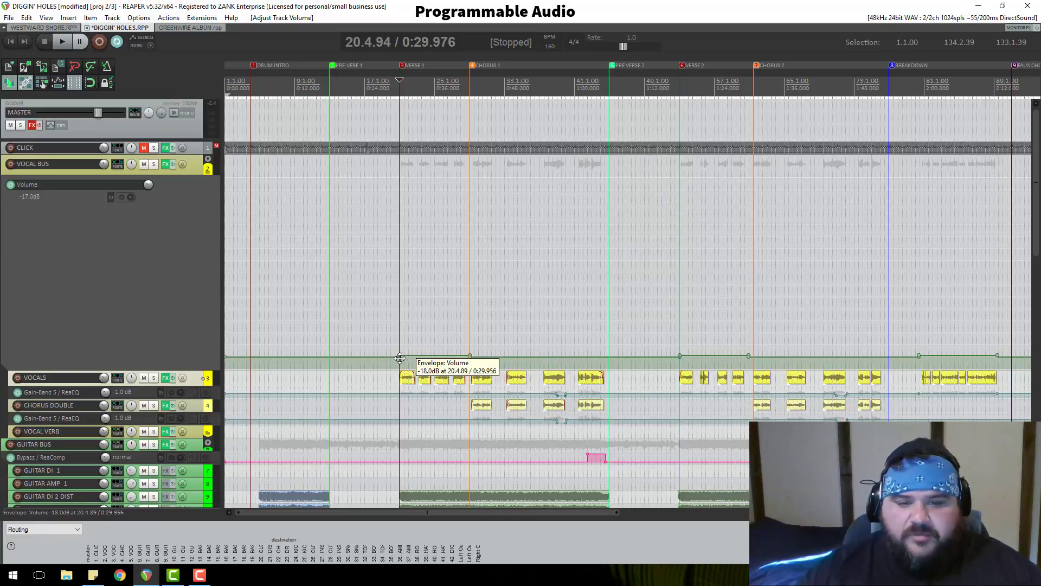
scroll(399, 358, "up", 3)
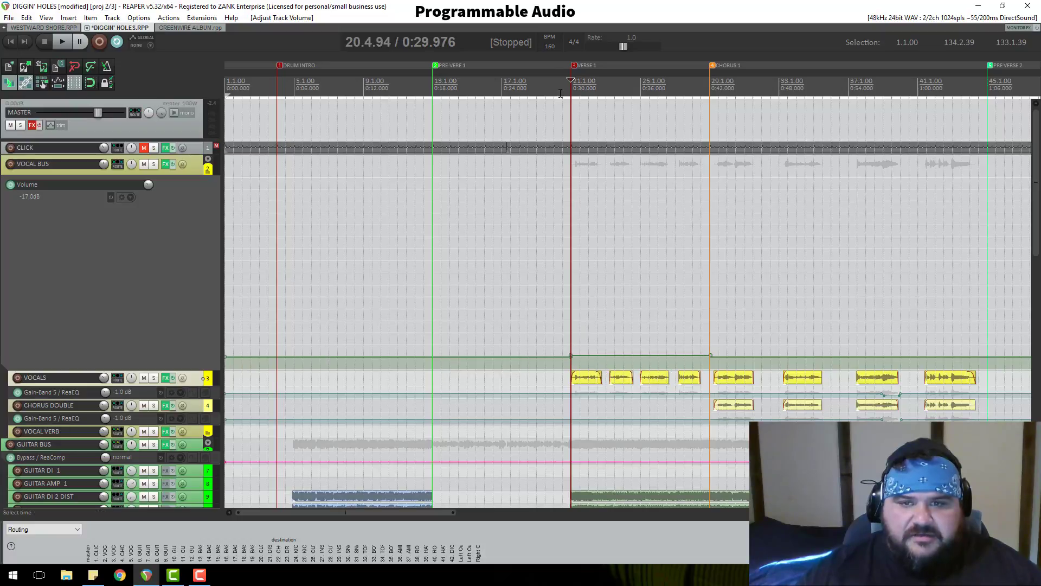
Inspect the VOCAL BUS volume envelope points at both ends of VERSE 1, placing the edit cursor at 21.2.19 and 29.1.12
left_click(578, 86)
scroll(584, 309, "up", 10)
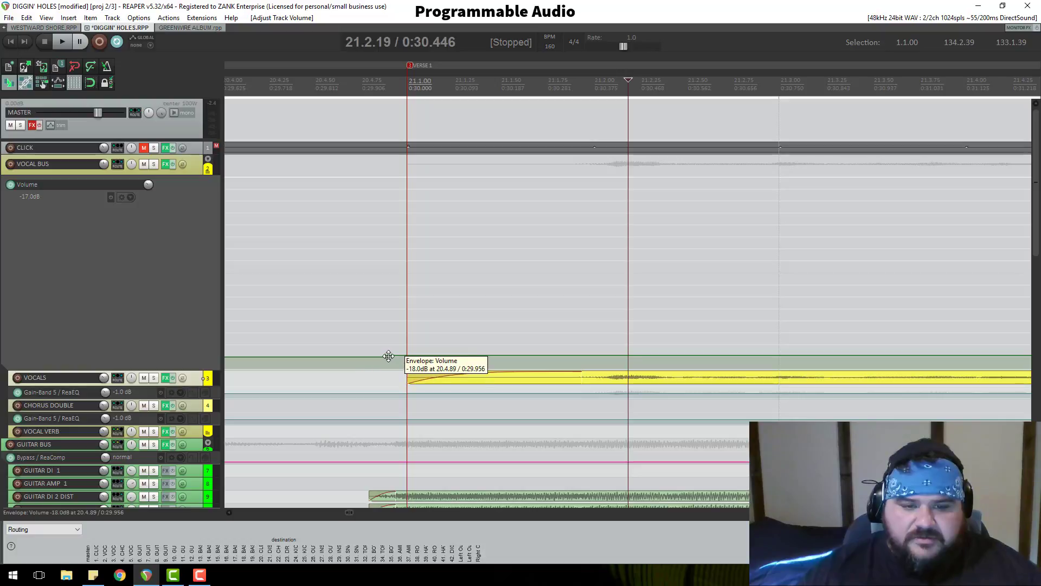
scroll(407, 352, "down", 10)
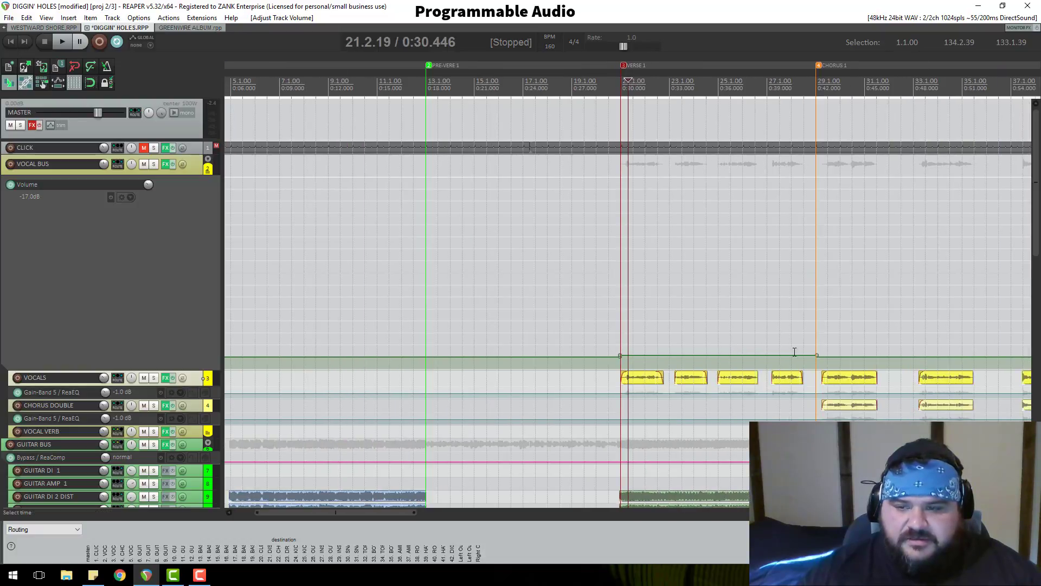
scroll(818, 359, "down", 2)
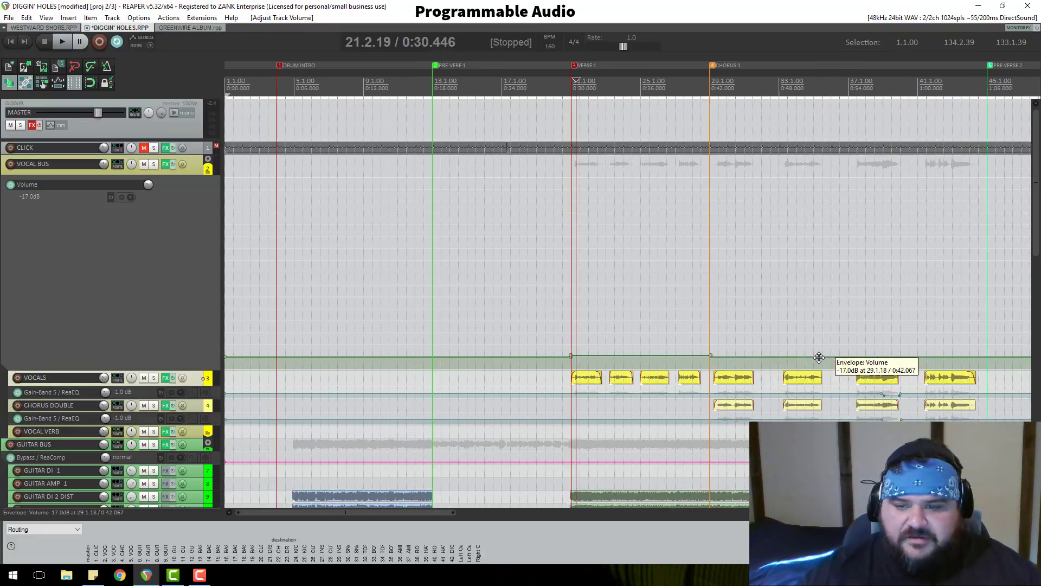
left_click(712, 81)
scroll(711, 82, "up", 8)
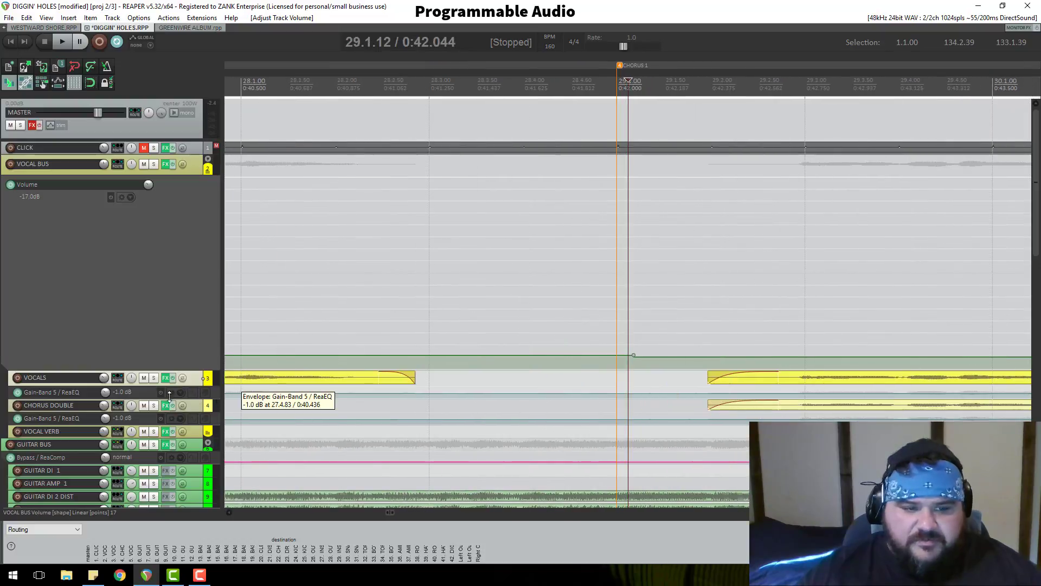
Enlarge the VOCAL BUS volume envelope lane further and place the edit cursor at 29.1.21, beside the envelope points at CHORUS 1
left_click_drag(212, 438, 221, 501)
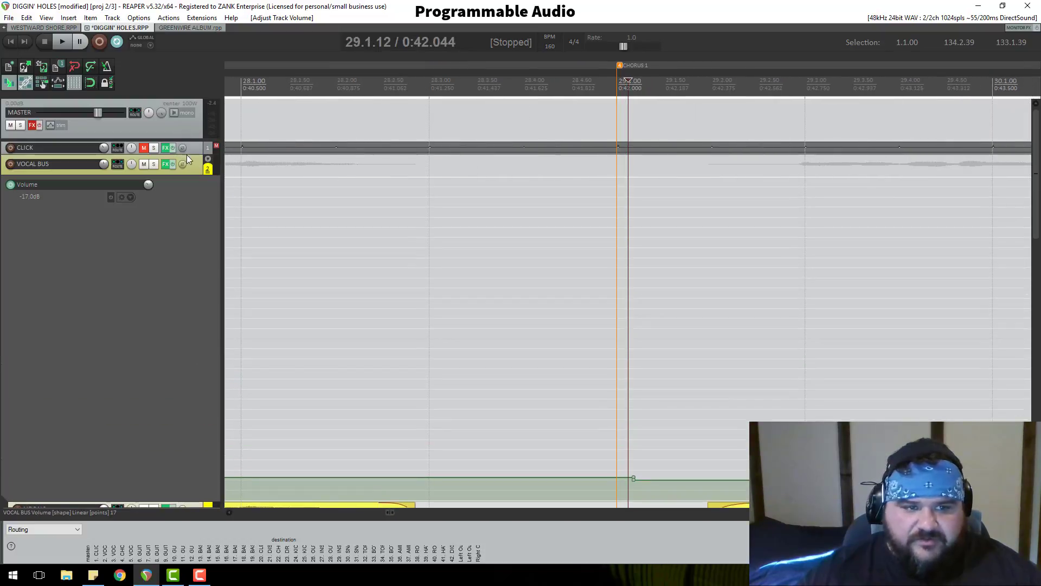
scroll(196, 253, "down", 8)
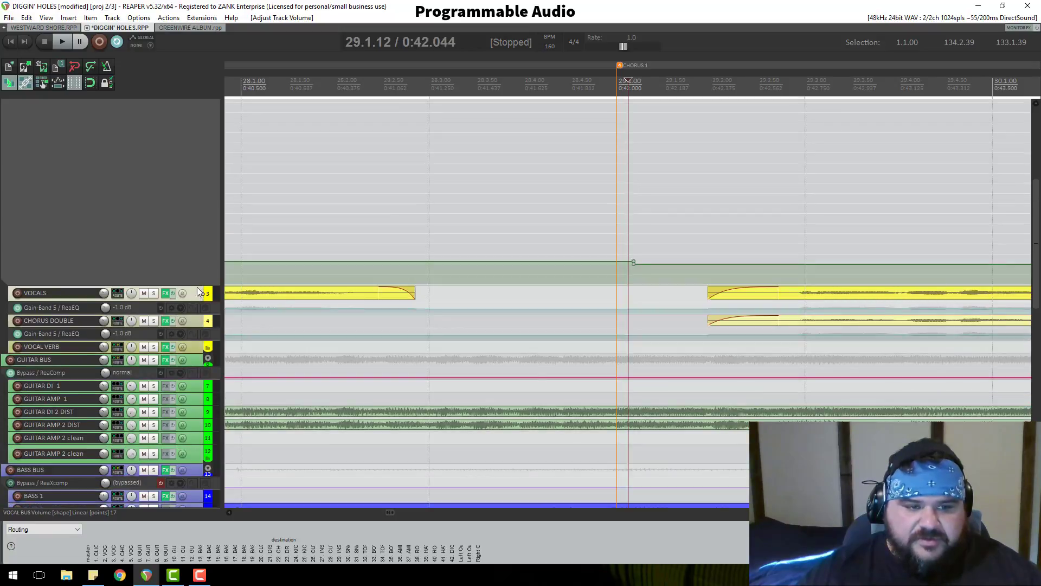
left_click_drag(198, 289, 195, 432)
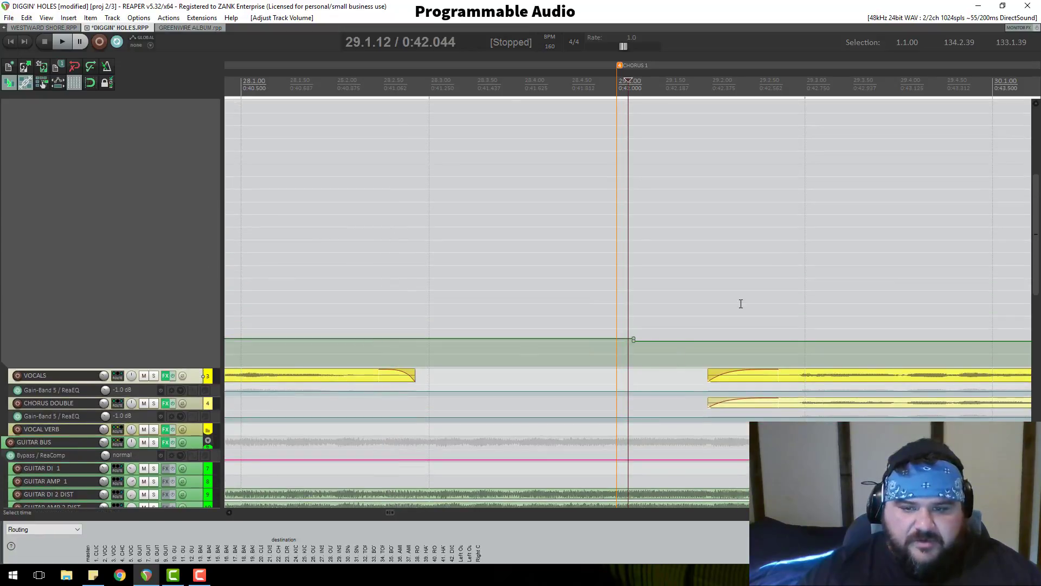
left_click(638, 250)
scroll(633, 256, "up", 5)
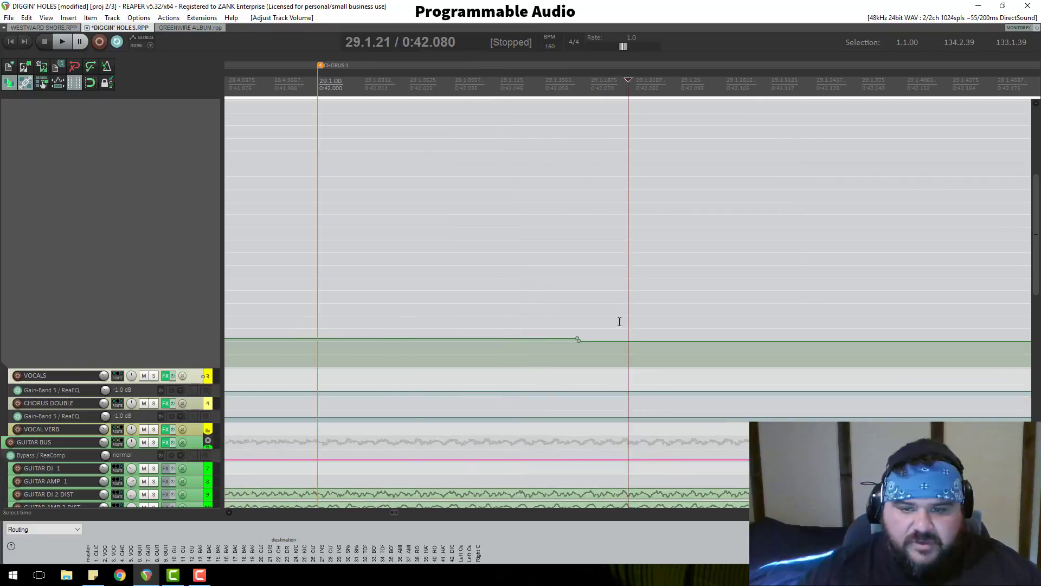
Show the whole song in the timeline and shrink the enlarged VOCAL BUS volume envelope lane back to a narrow strip
scroll(607, 326, "down", 2)
scroll(603, 320, "down", 15)
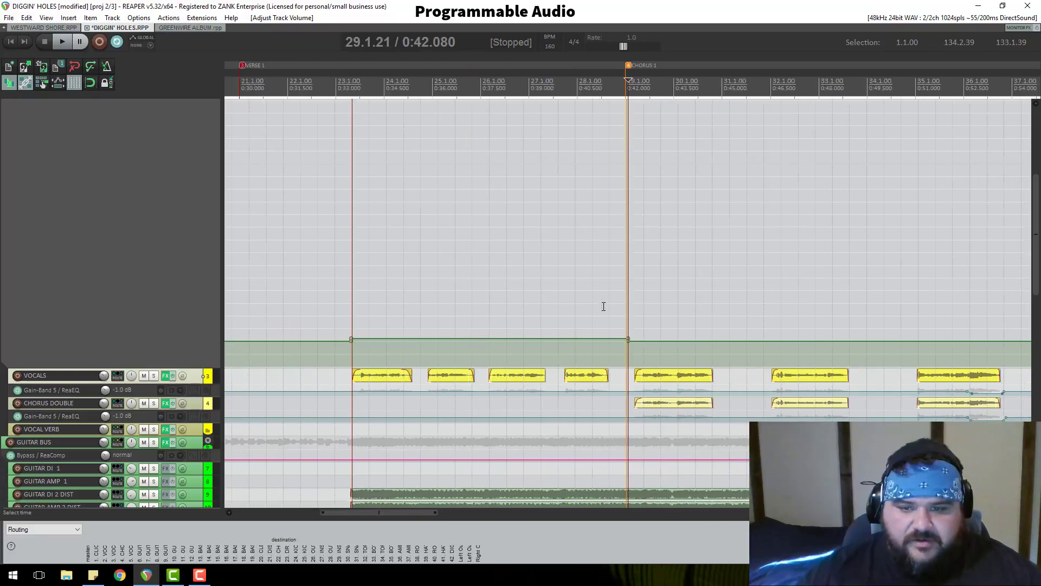
scroll(603, 301, "down", 3)
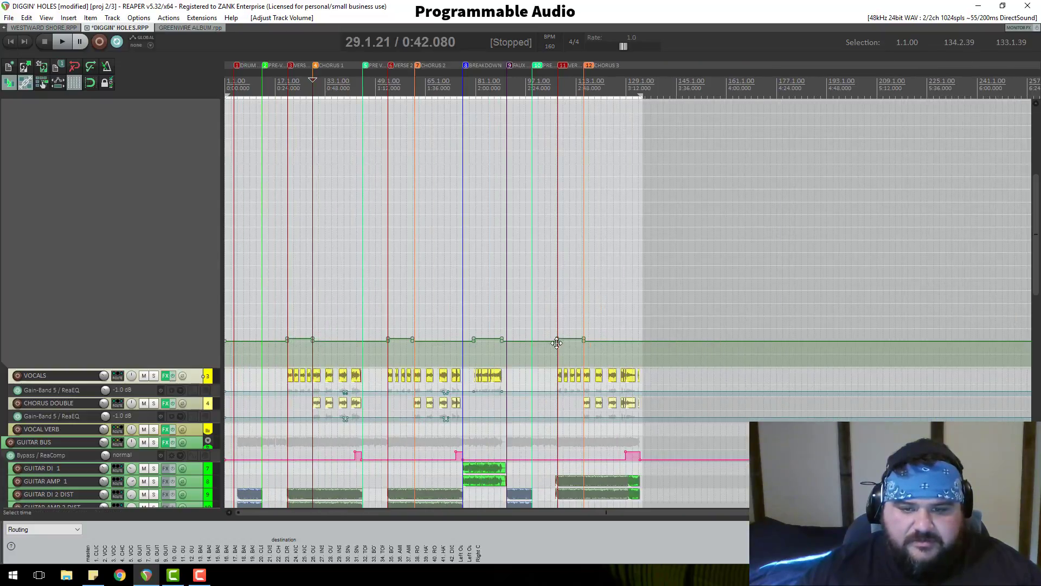
scroll(158, 223, "down", 8)
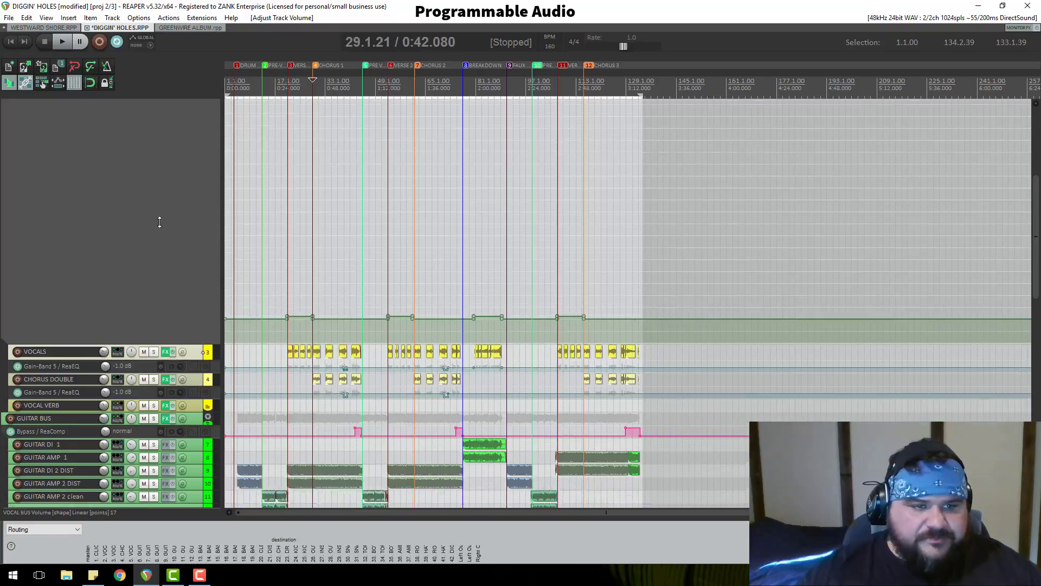
scroll(180, 209, "up", 2)
scroll(180, 209, "up", 2)
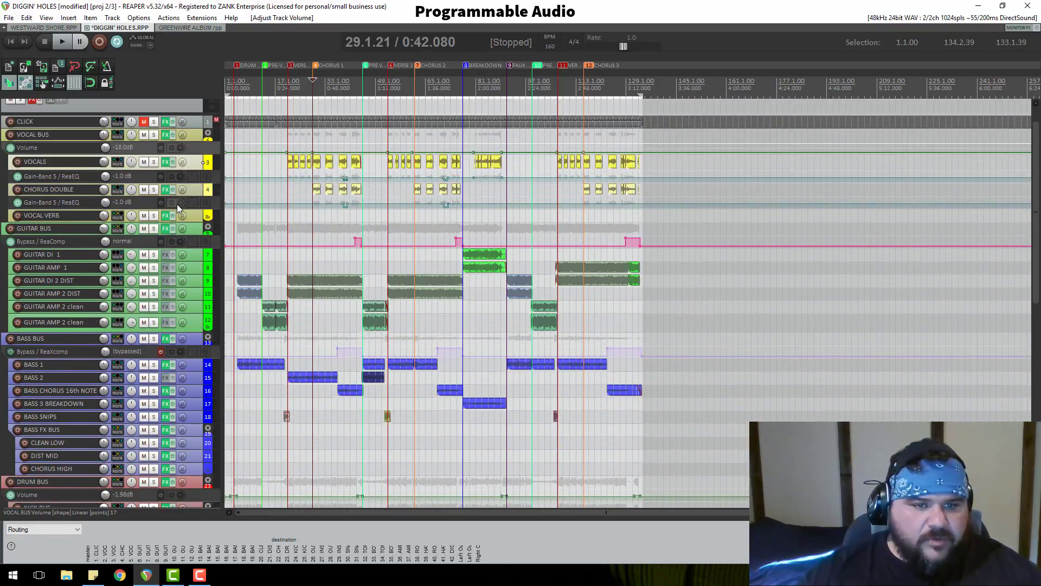
Inspect the curves of both ReaEQ instances on the AMBIANT BUS, then close its effects chain
scroll(187, 271, "down", 7)
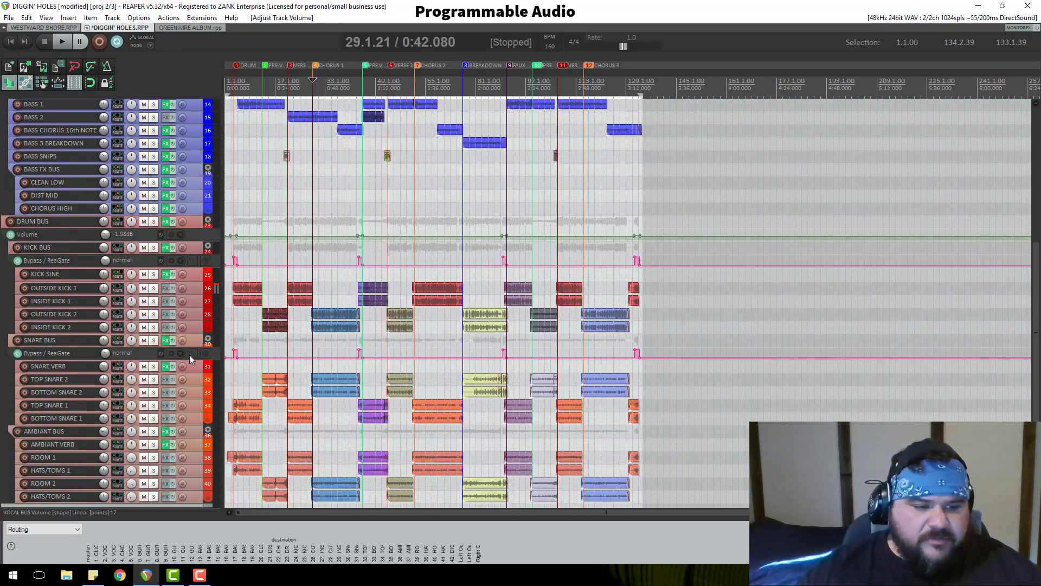
left_click(167, 433)
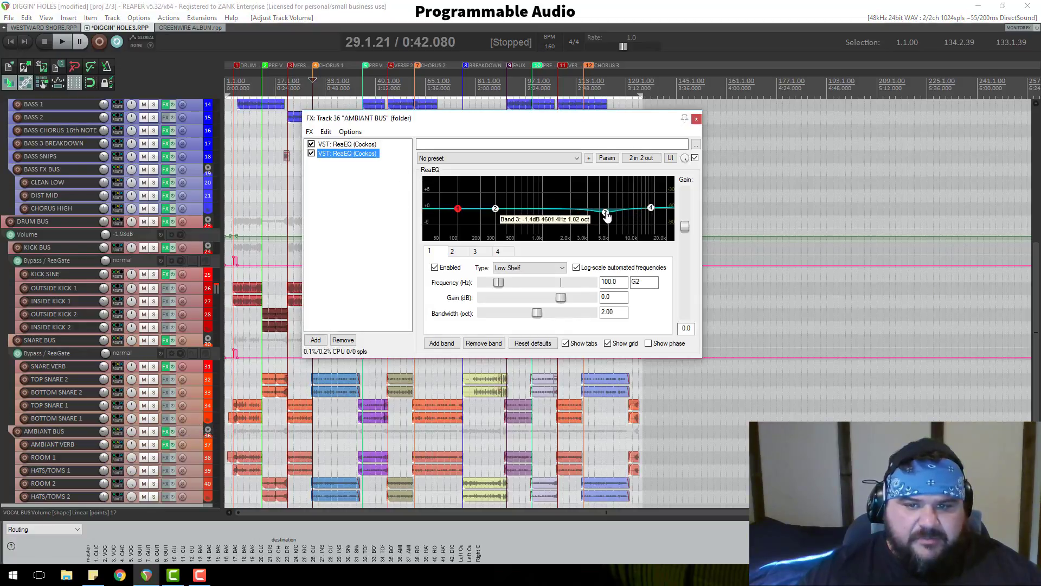
left_click(367, 143)
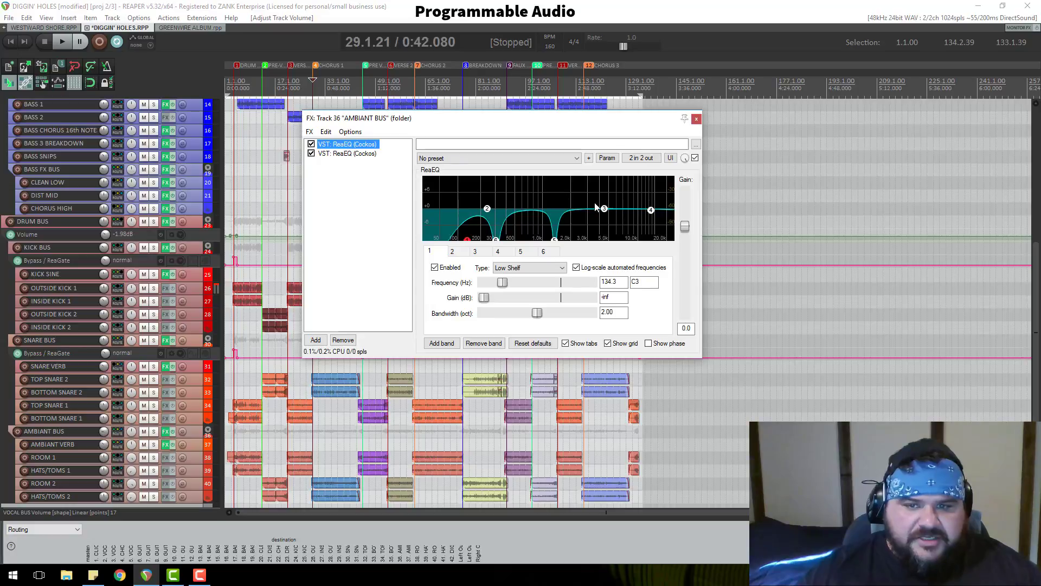
left_click(350, 154)
left_click(697, 119)
Display the ReaVerb settings of the AMBIANT VERB track, solo the AMBIANT BUS, and start playback
scroll(184, 439, "down", 2)
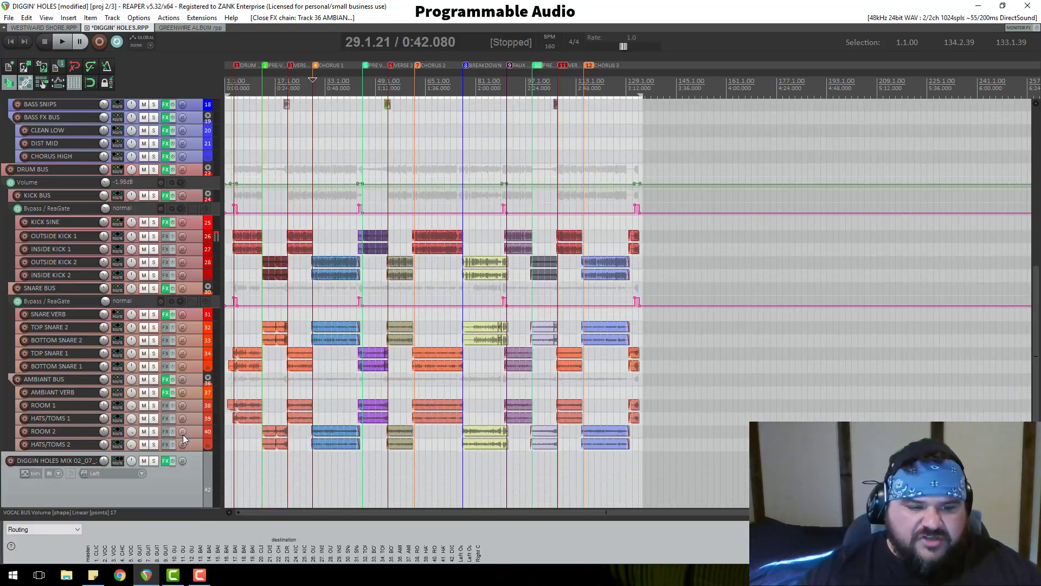
left_click(166, 393)
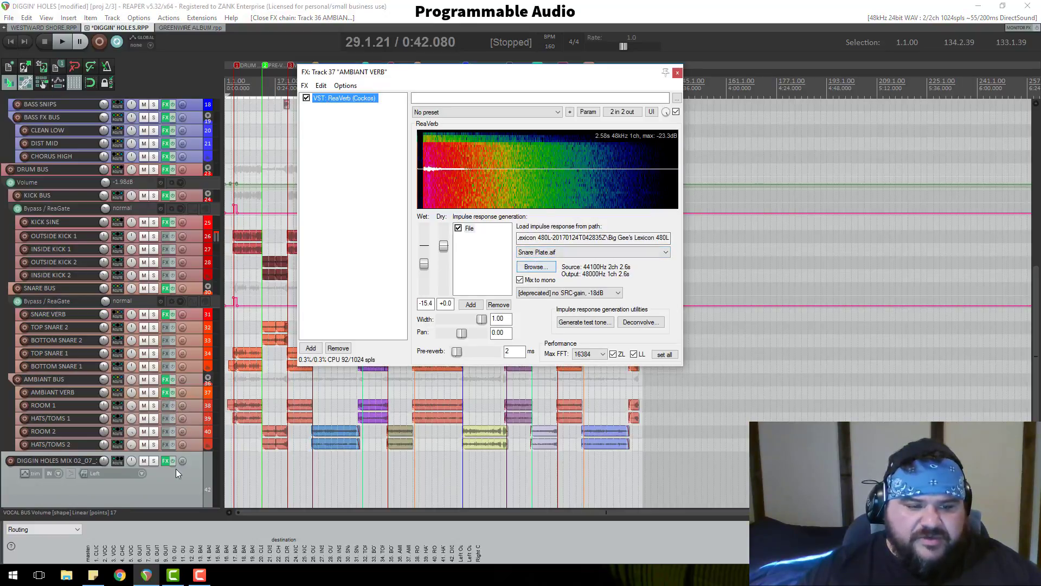
left_click(154, 379)
key("space")
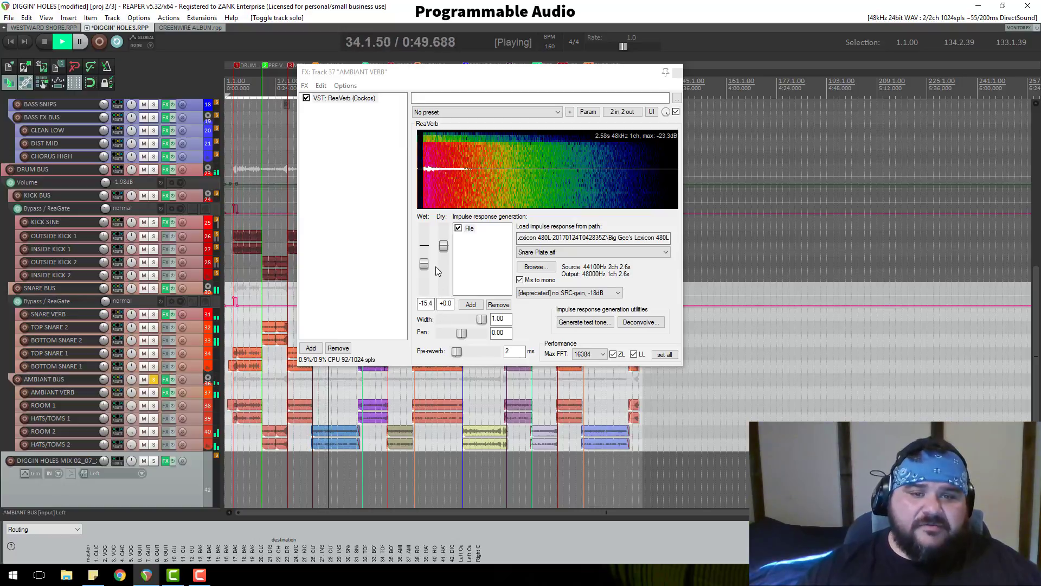
Audition ReaVerb's Normal and [deprecated] no SRC-gain modes, restore [deprecated] no SRC-gain, -18dB, set the wet level to -13.3, and close the effects chain
left_click(549, 294)
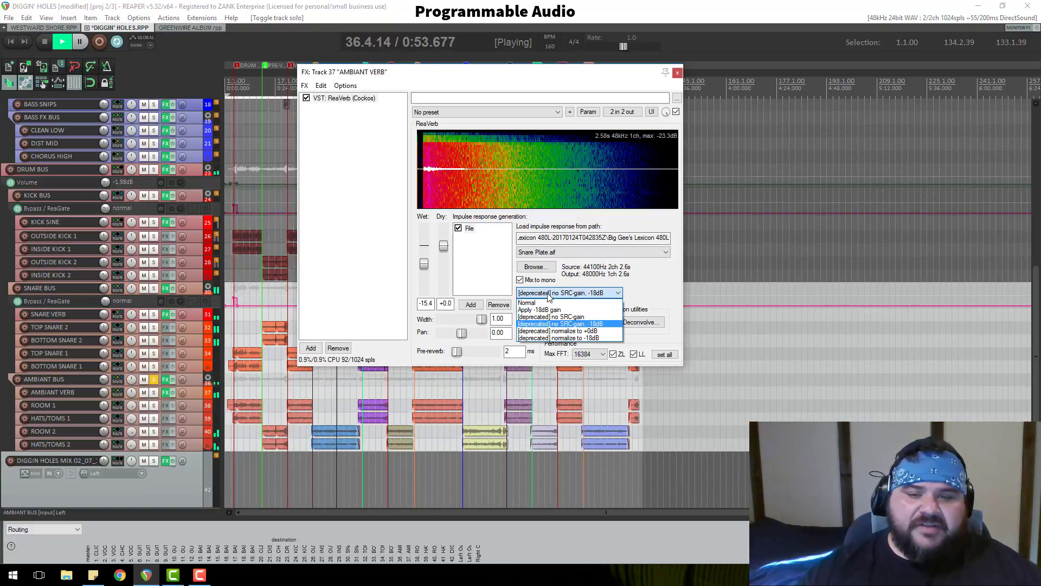
left_click(550, 303)
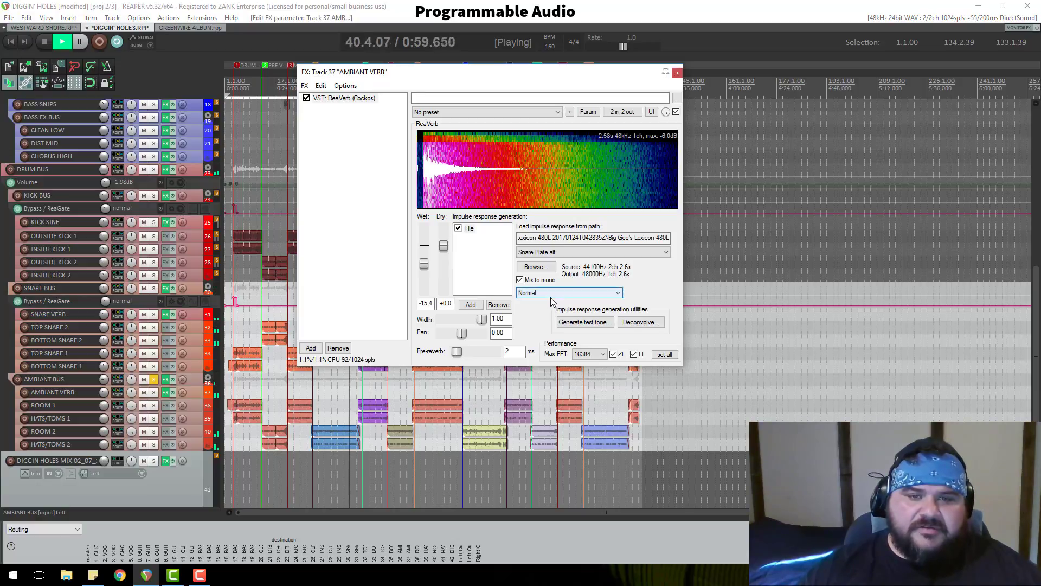
left_click(551, 296)
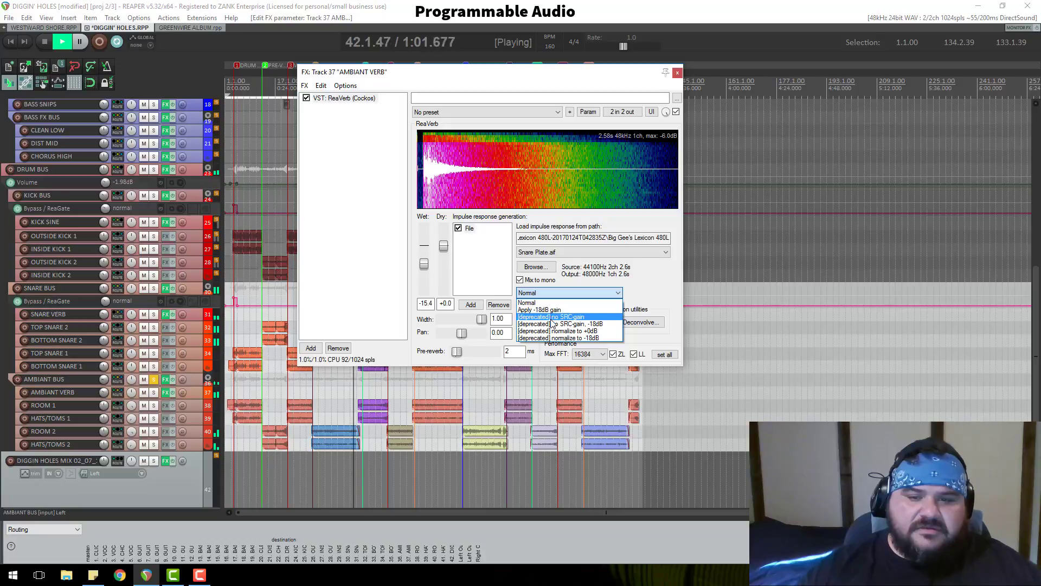
left_click(552, 317)
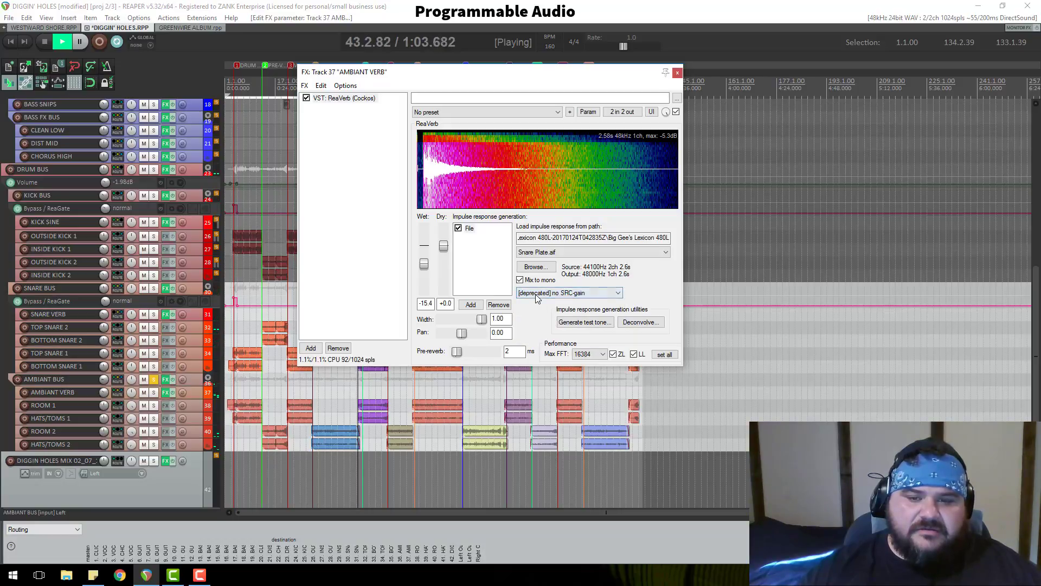
left_click(536, 295)
left_click(533, 324)
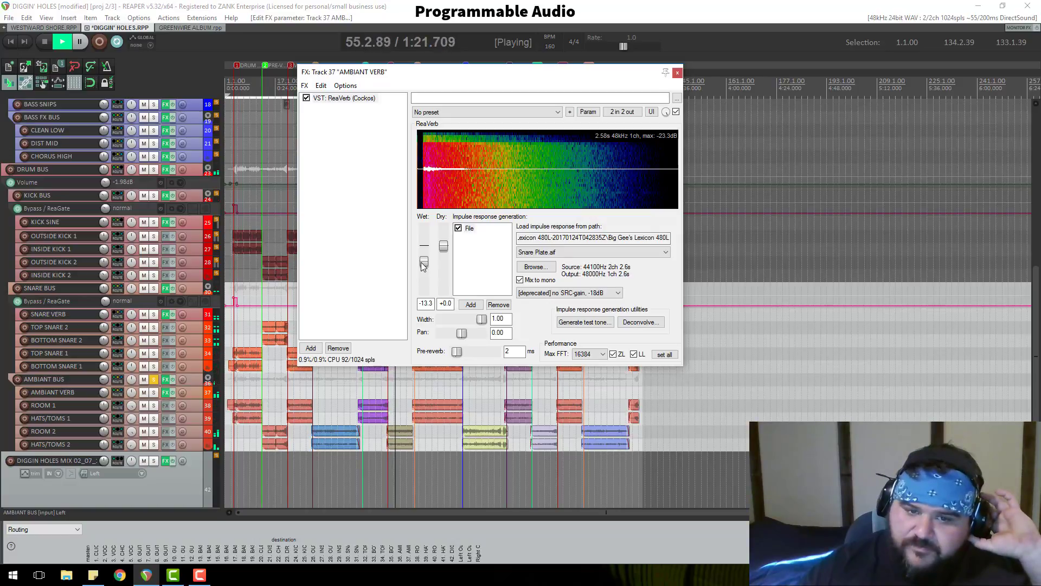
left_click(678, 72)
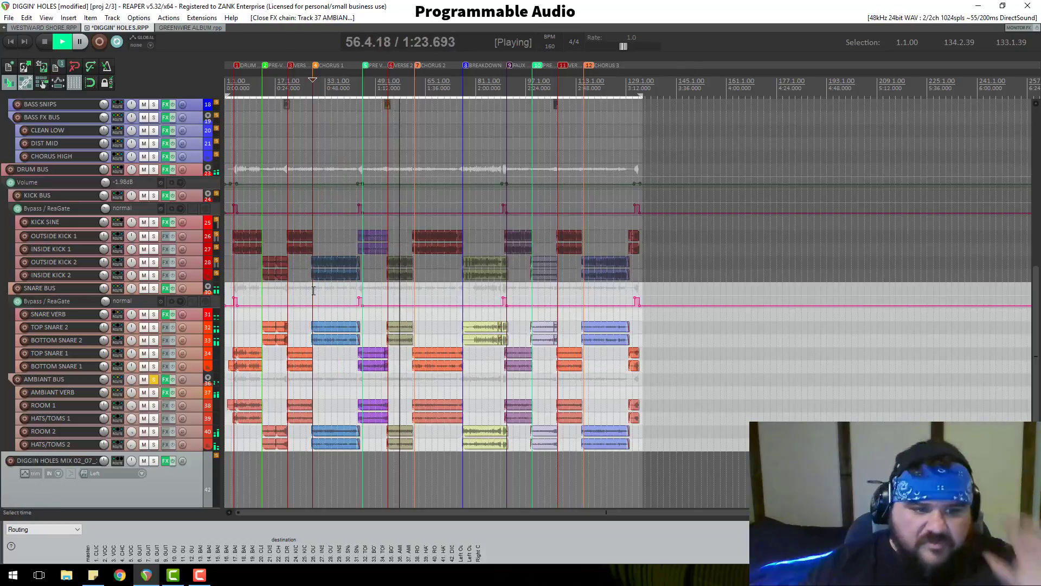
Solo the SNARE BUS and the KICK BUS along with the AMBIANT BUS during playback, making the SNARE BUS track slightly taller
left_click(154, 288)
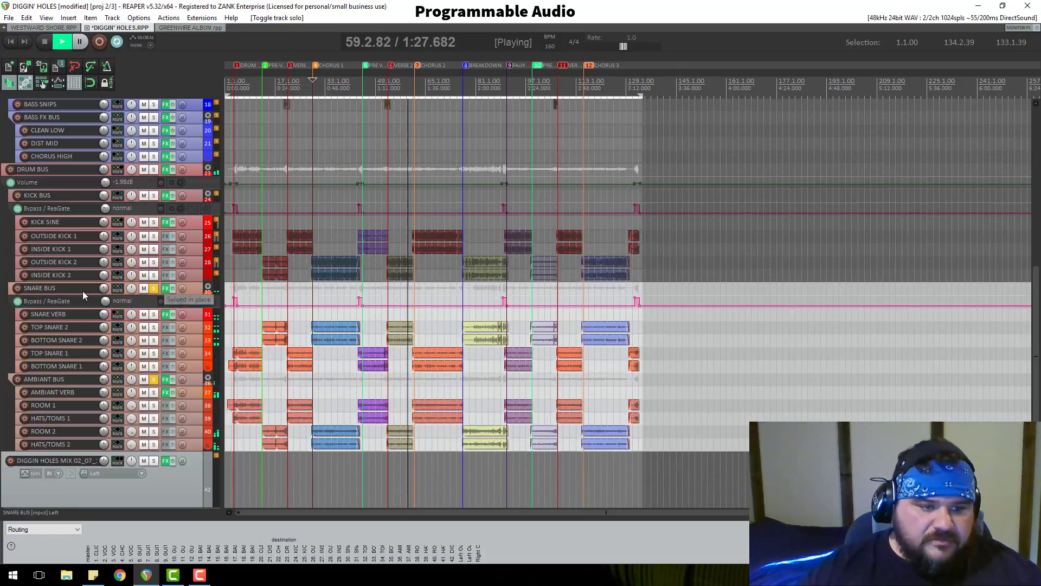
left_click_drag(83, 293, 82, 299)
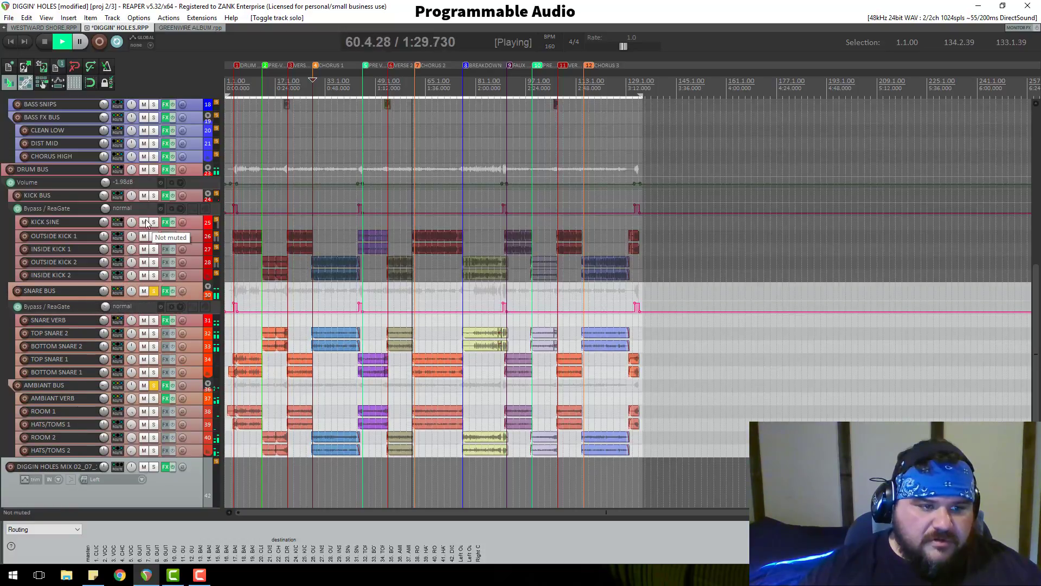
left_click(154, 195)
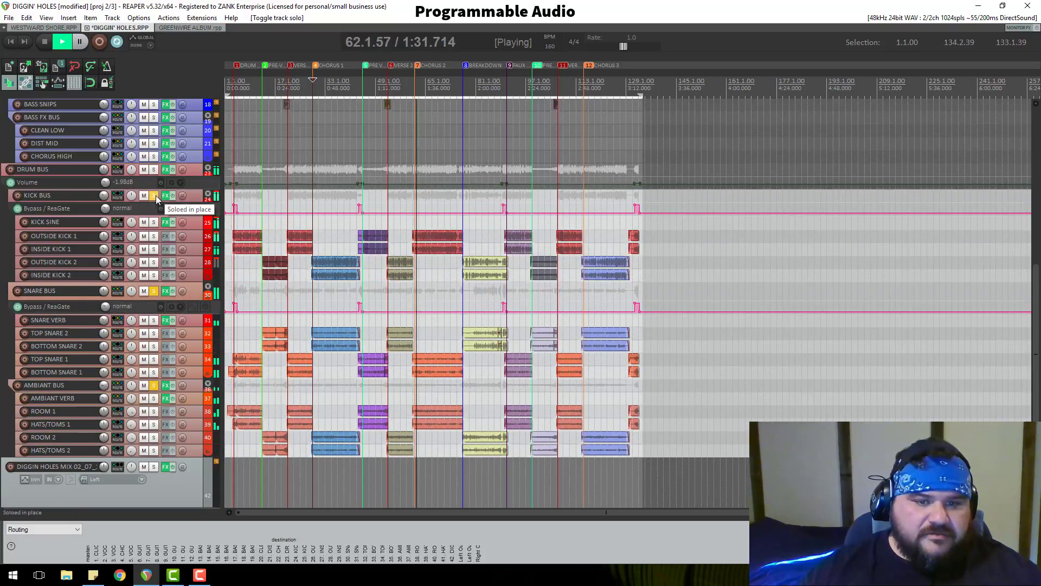
scroll(183, 203, "up", 3)
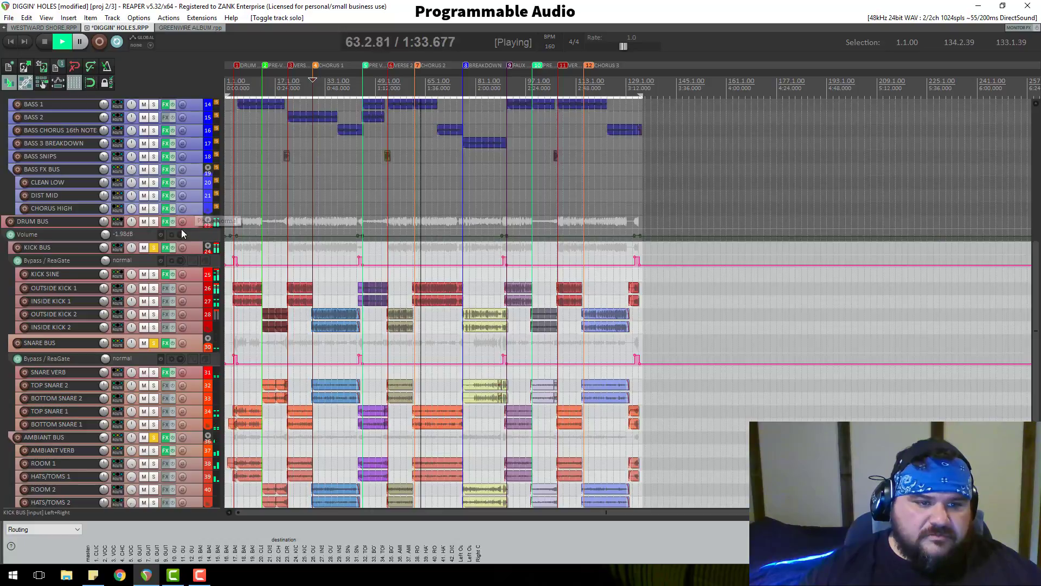
left_click_drag(196, 227, 197, 230)
Make the KICK BUS track taller, fine-tune its volume during playback, and select the KICK SINE track
scroll(196, 249, "down", 3)
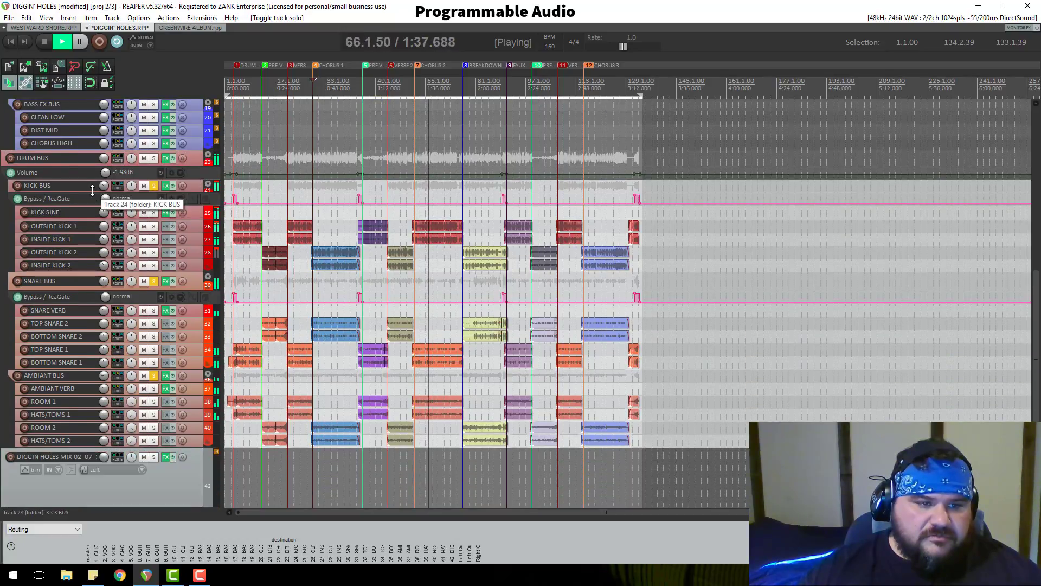
left_click_drag(92, 193, 91, 207)
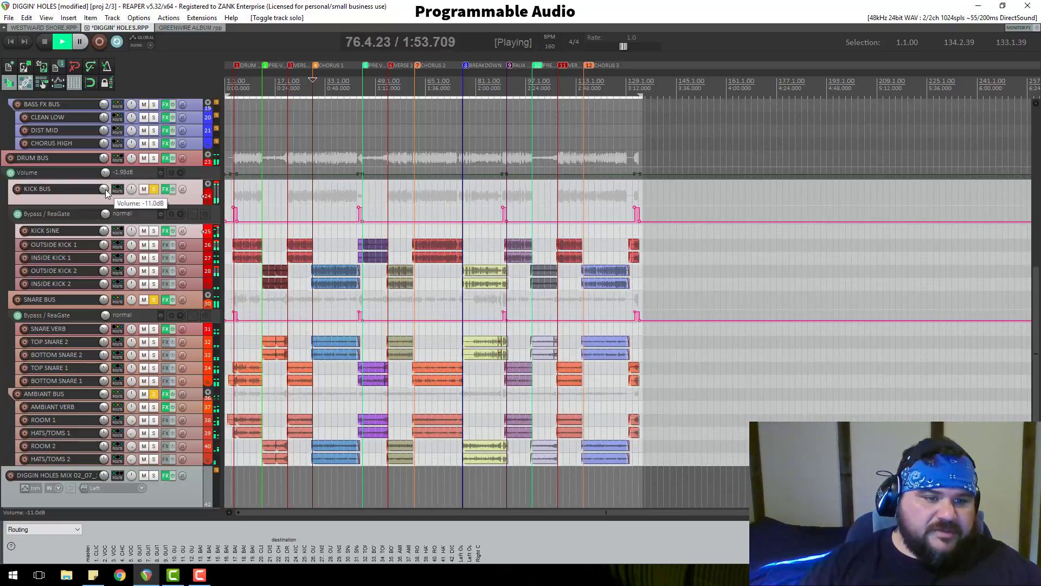
left_click_drag(104, 189, 105, 189)
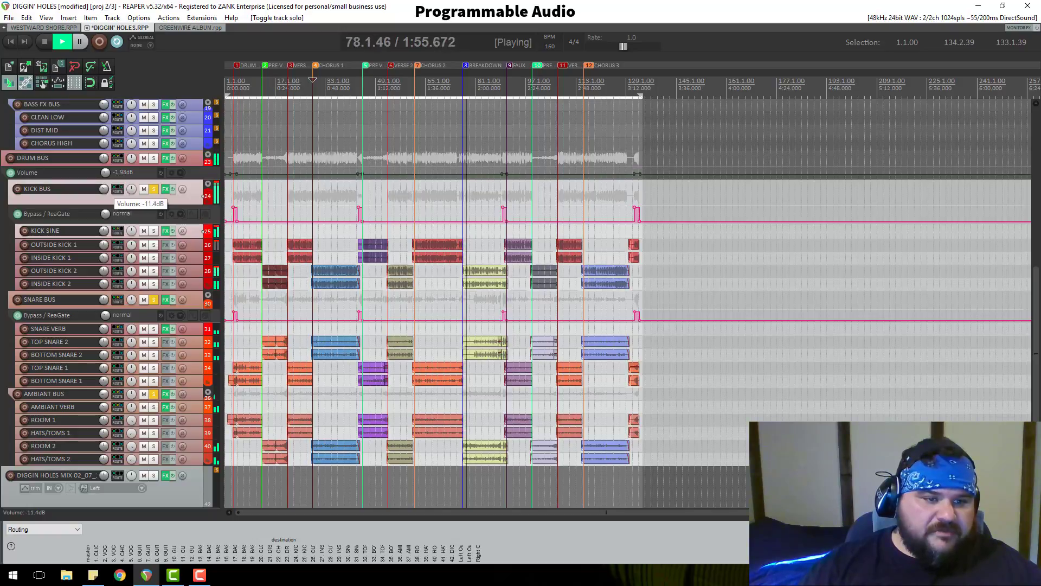
left_click_drag(104, 188, 104, 191)
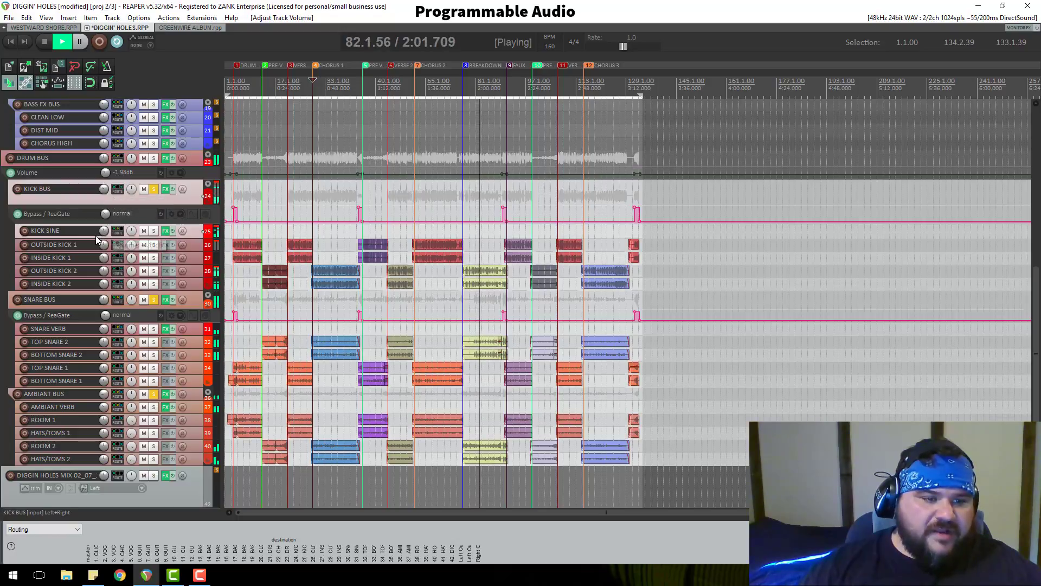
left_click(200, 236)
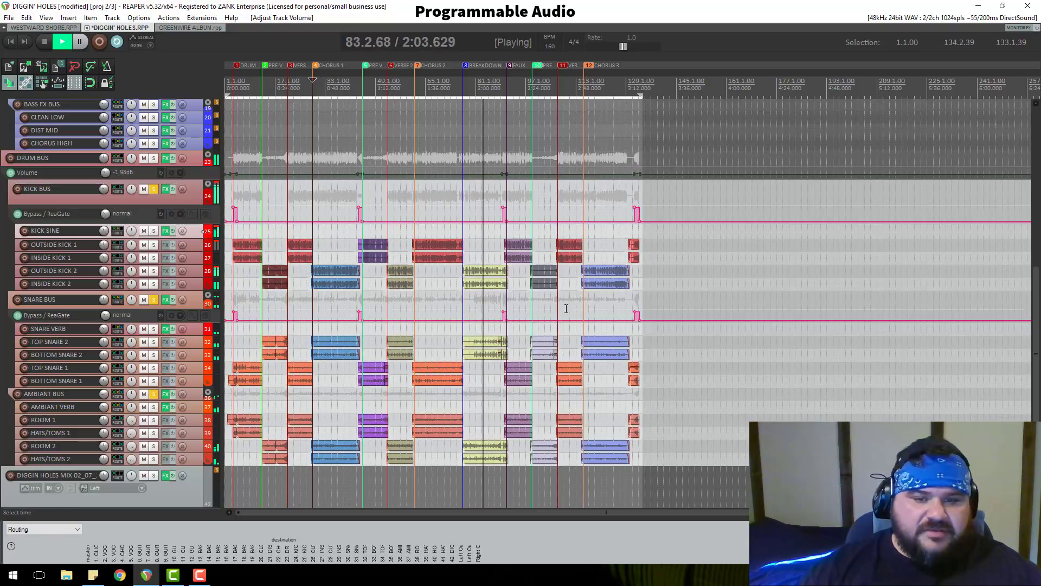
Solo the BASS BUS with the drums, raise the volume of the BASS 3 BREAKDOWN track slightly, and stop playback
scroll(190, 245, "up", 2)
scroll(187, 246, "up", 4)
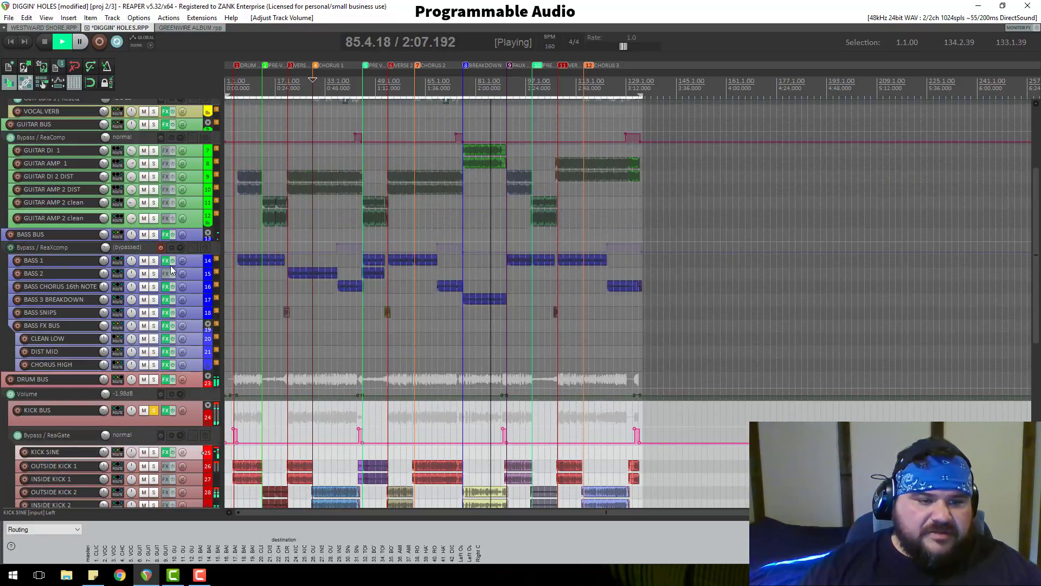
left_click(154, 235)
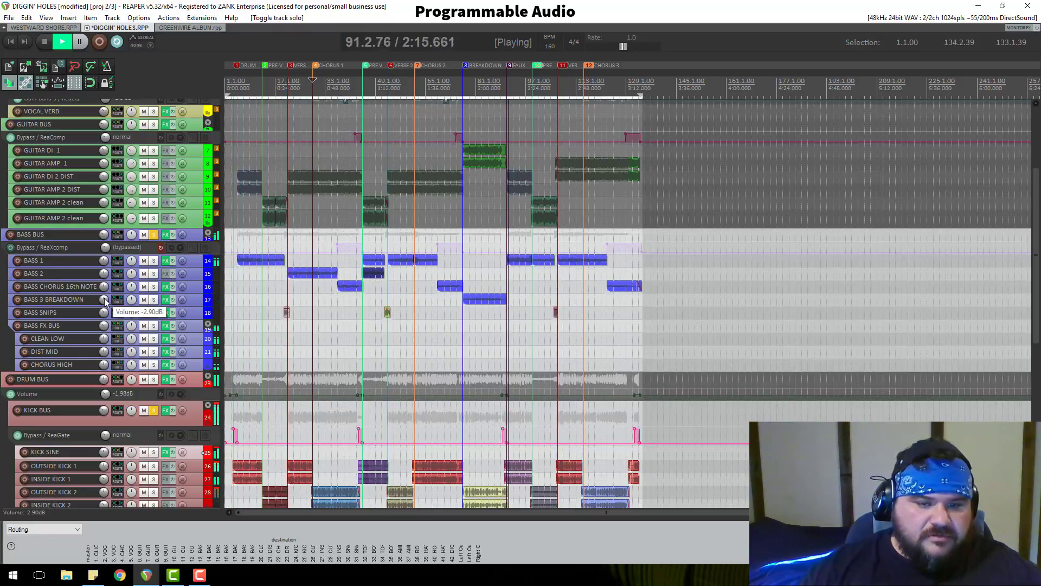
left_click_drag(106, 302, 106, 295)
key("space")
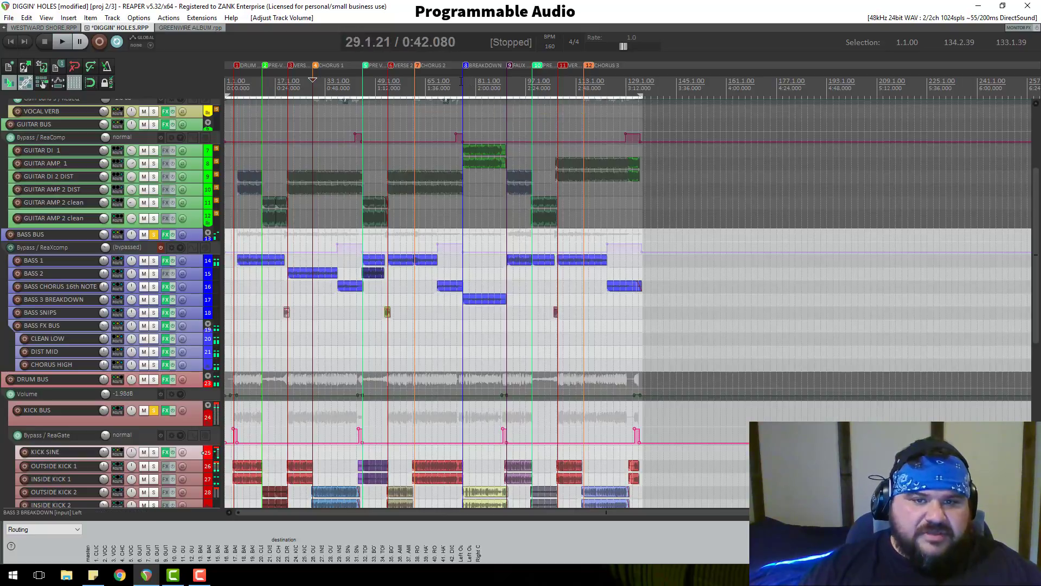
Play from the BREAKDOWN marker, add the GUITAR BUS to the soloed buses, and make its track slightly taller
left_click(464, 81)
key("space")
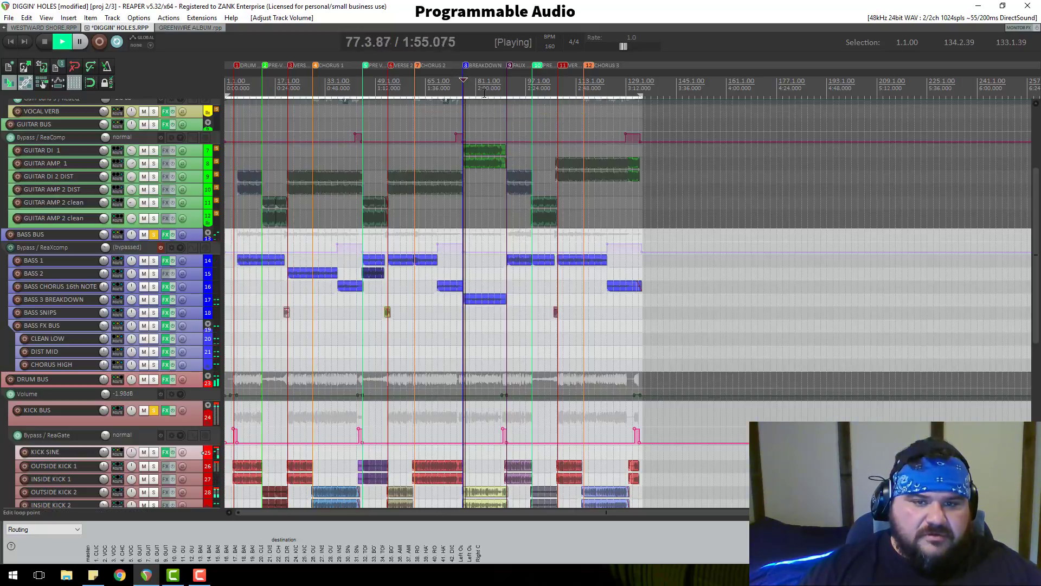
scroll(187, 180, "up", 3)
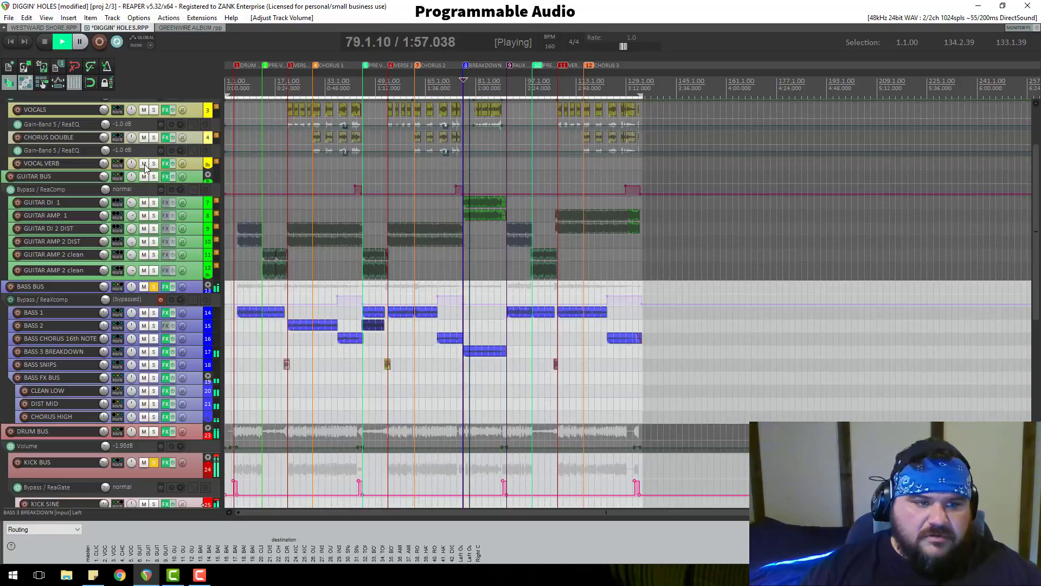
left_click(155, 179)
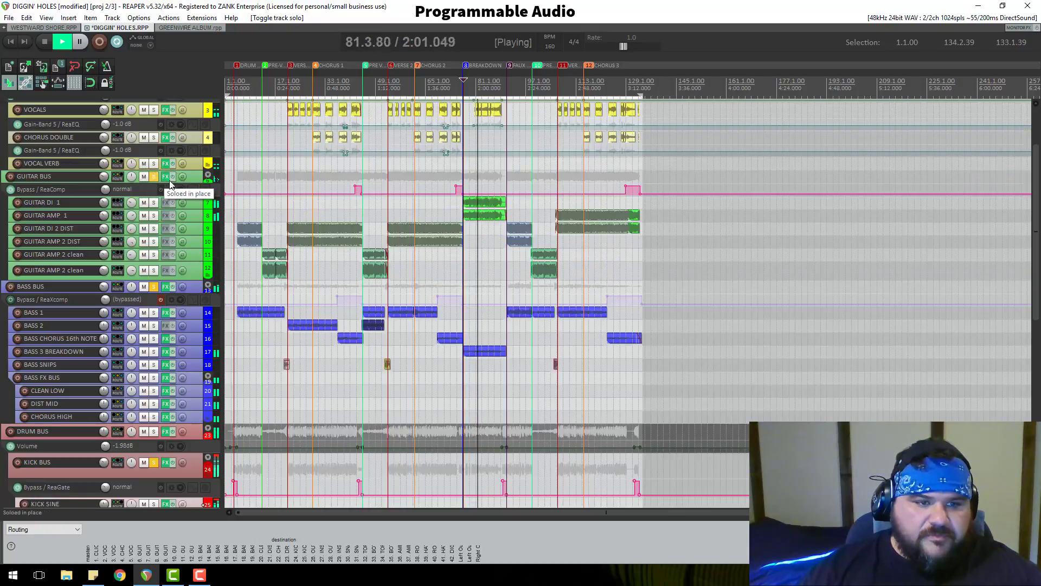
left_click_drag(195, 181, 194, 189)
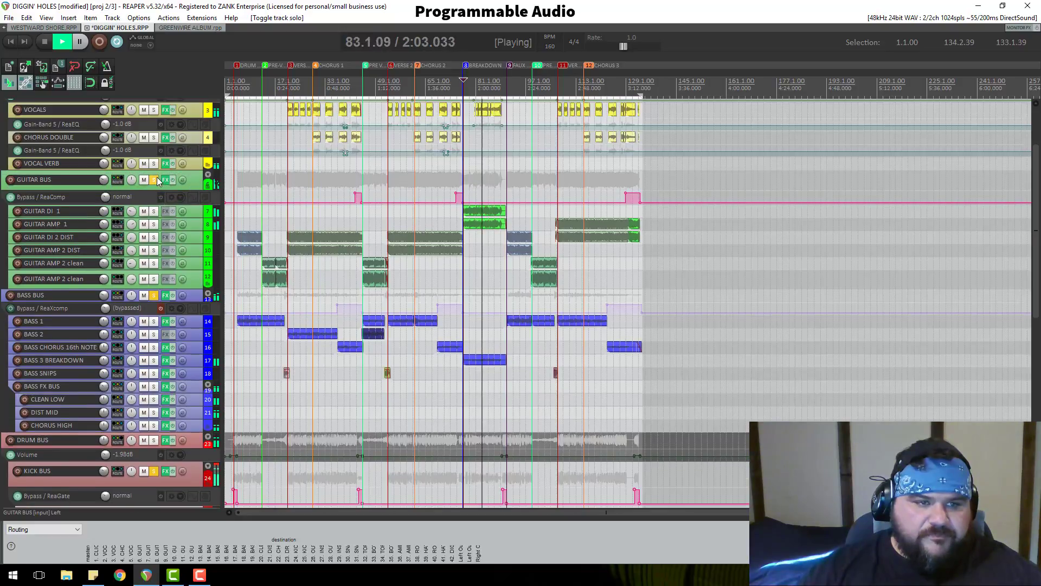
Add the VOCAL BUS to the soloed buses during playback and check its volume setting
scroll(161, 164, "up", 4)
left_click(154, 135)
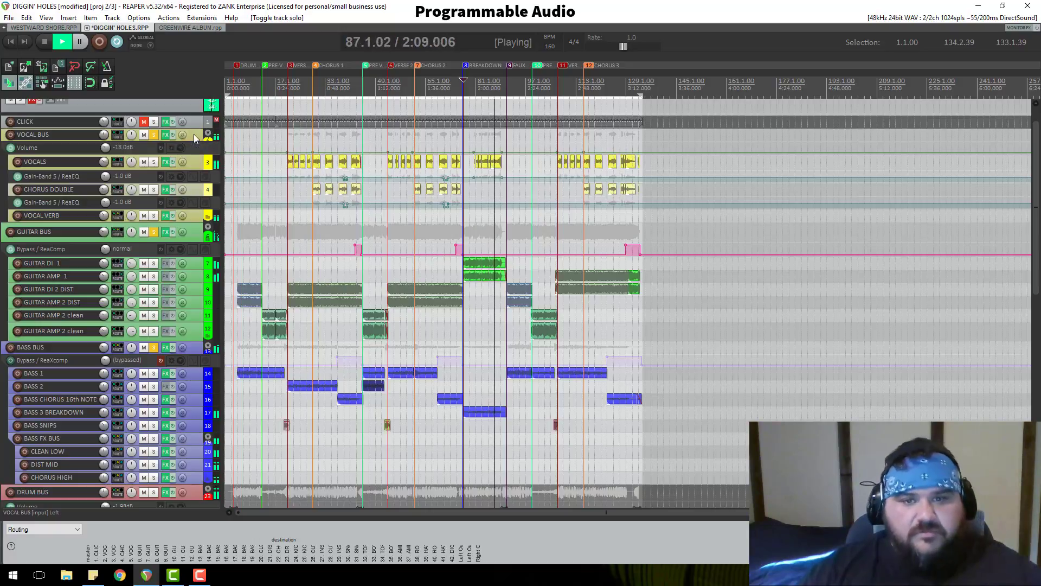
mouse_move(107, 138)
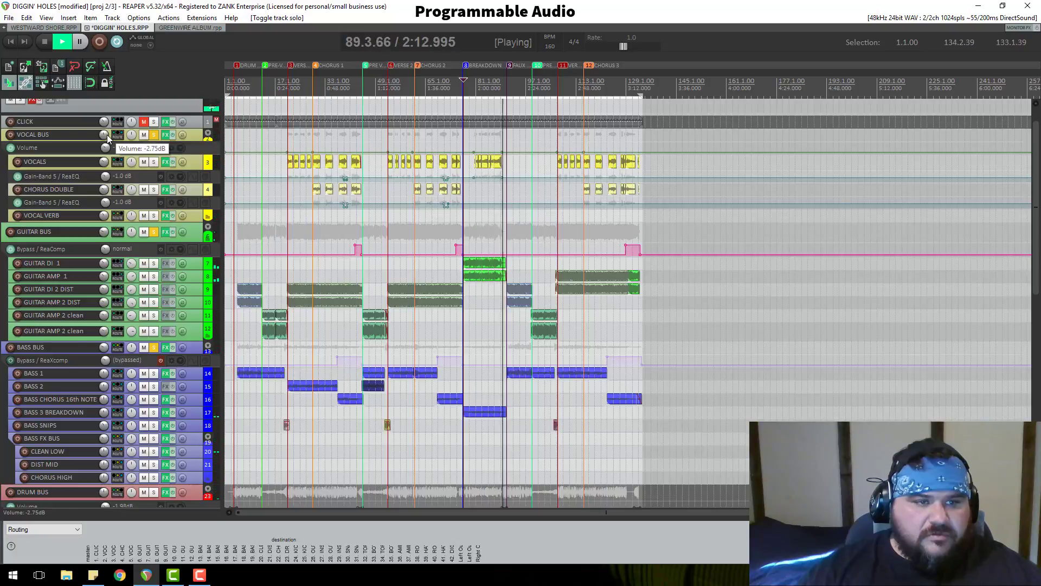
scroll(107, 139, "up", 1)
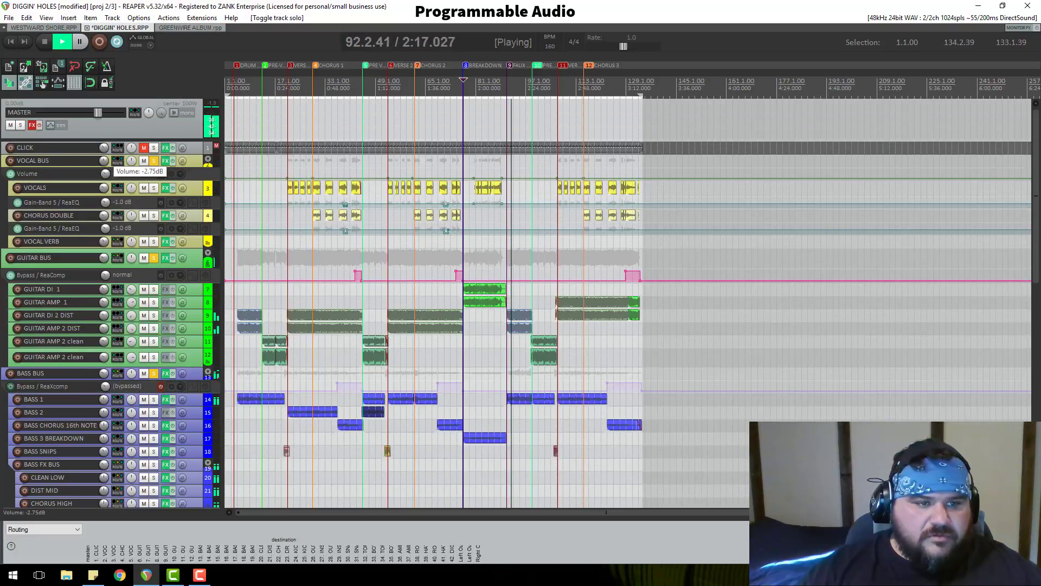
Set the VOCAL BUS volume to 0.00 dB and play back the vocals in the breakdown
left_click_drag(105, 158, 105, 156)
key("space")
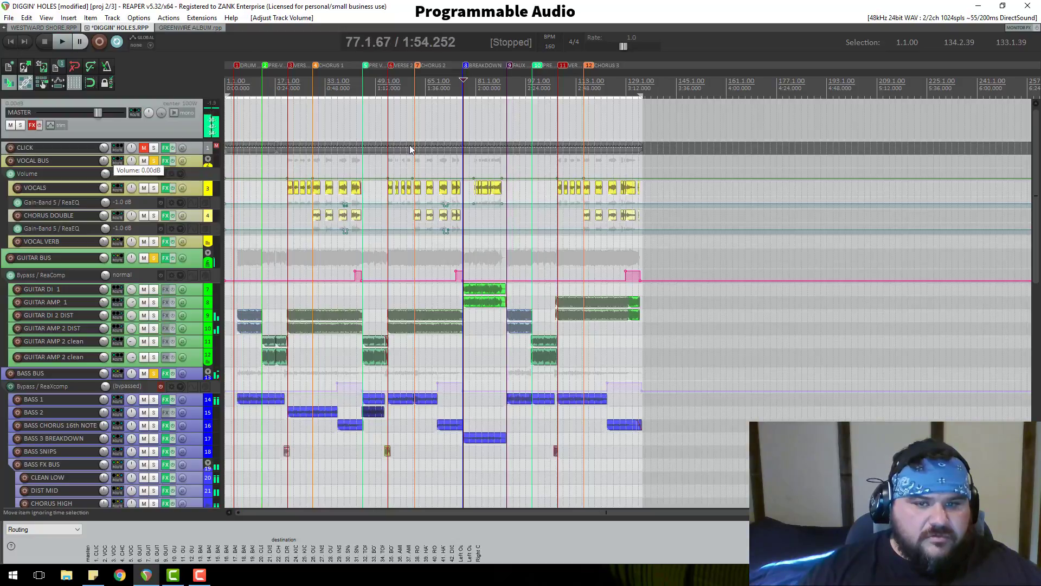
key("space")
left_click(476, 95)
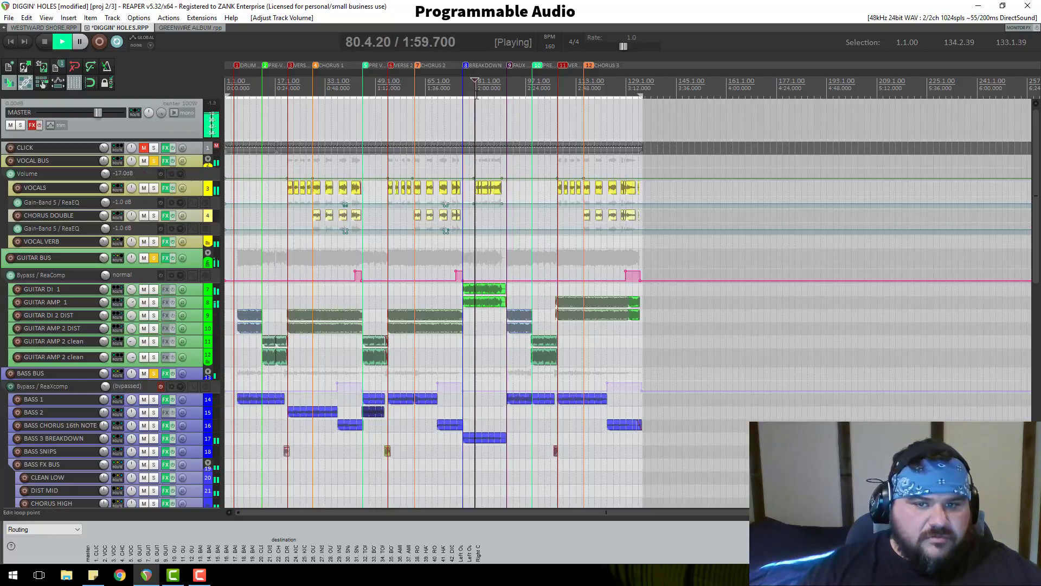
key("space")
Play the soloed buses from the VERSE 2 marker to check the vocal level, and stop playback
left_click(388, 87)
key("space")
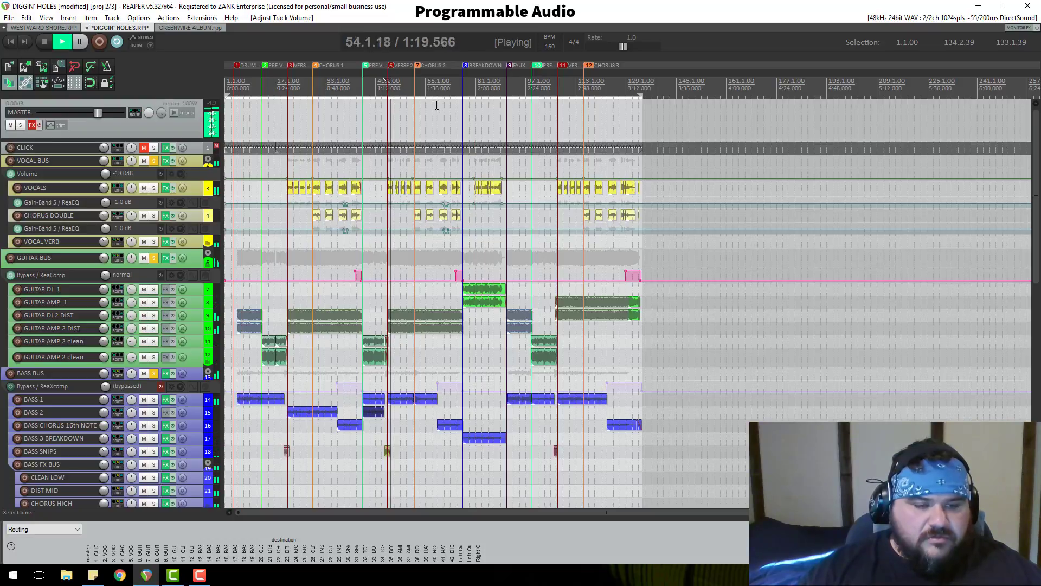
key("space")
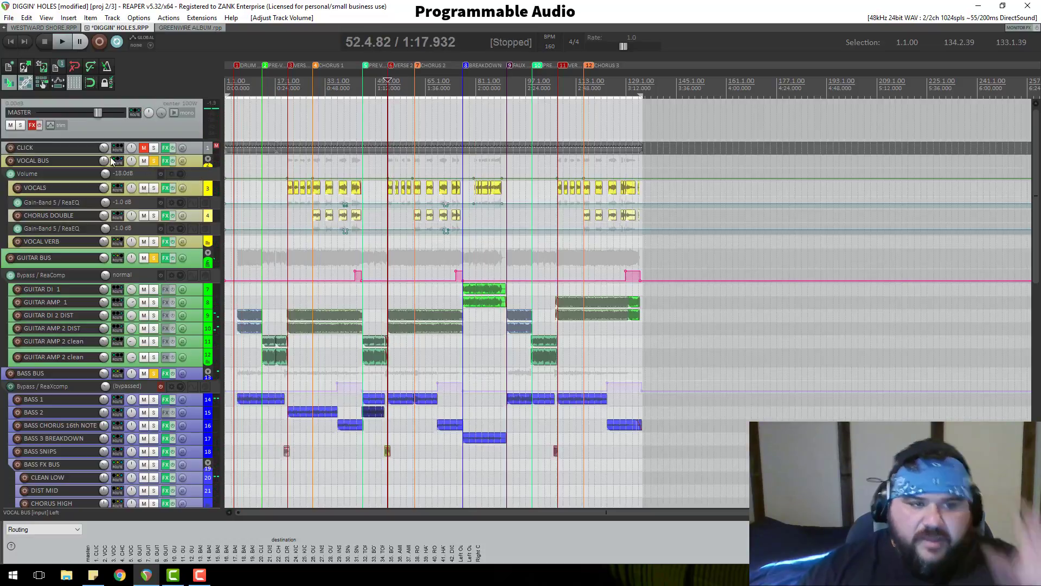
Make the VOCAL BUS track slightly taller and play the mix from the VERSE 1 marker
mouse_move(104, 161)
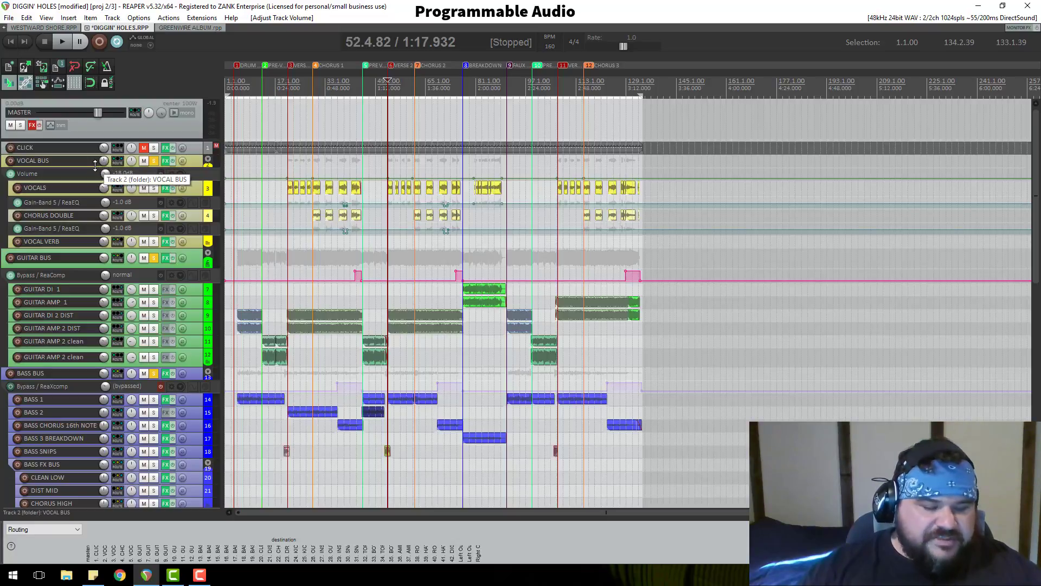
left_click_drag(96, 165, 95, 172)
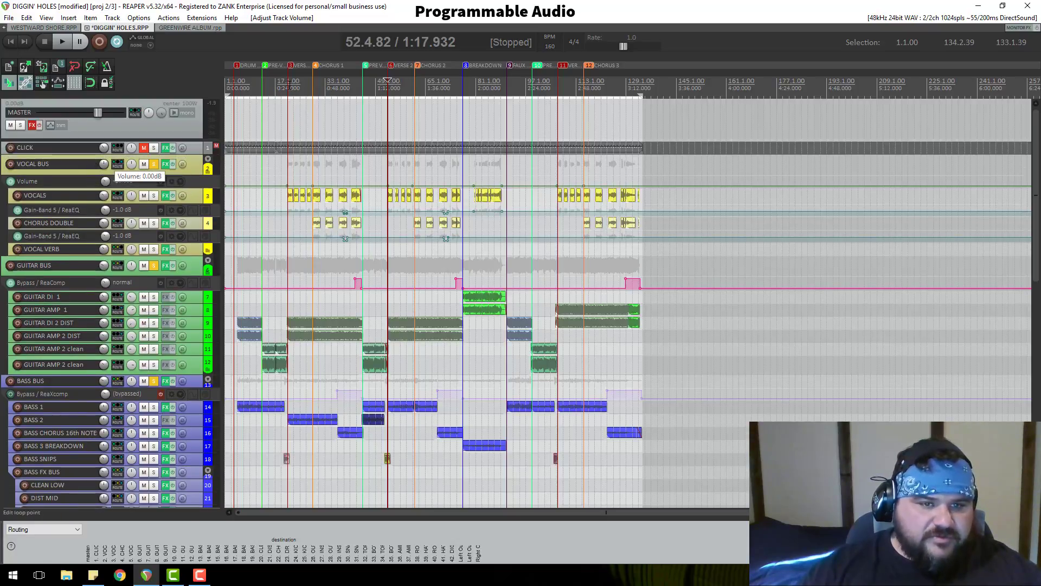
left_click(288, 84)
key("space")
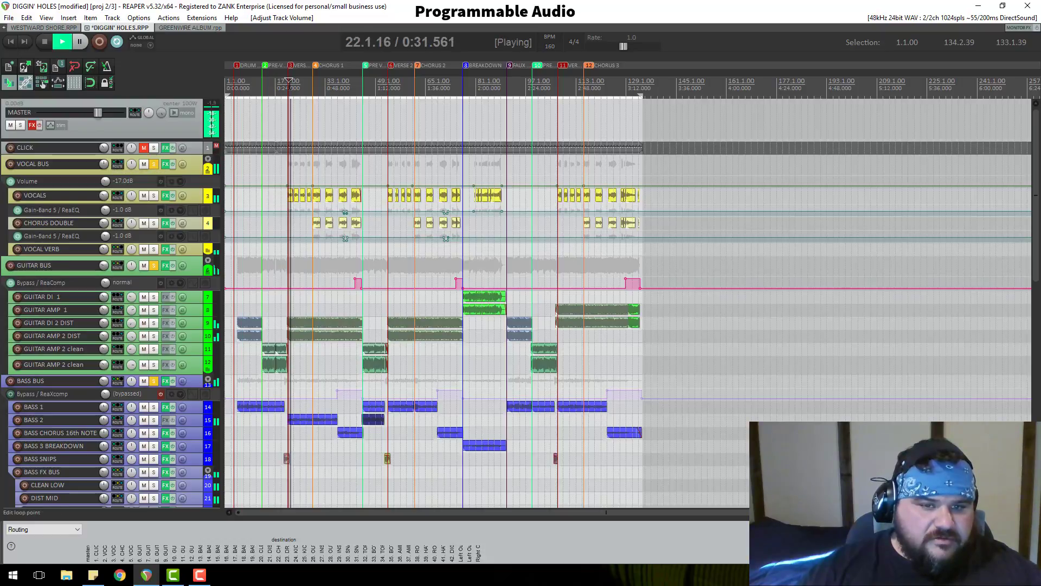
key("space")
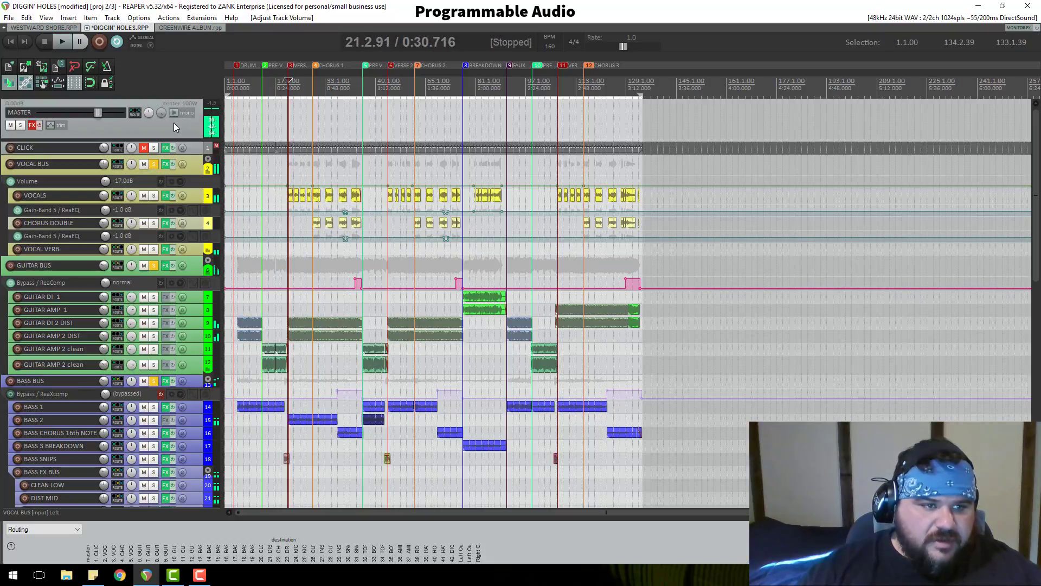
Look over the whole track list, from the vocal tracks through the guitar and bass buses to the drum tracks
scroll(138, 256, "down", 6)
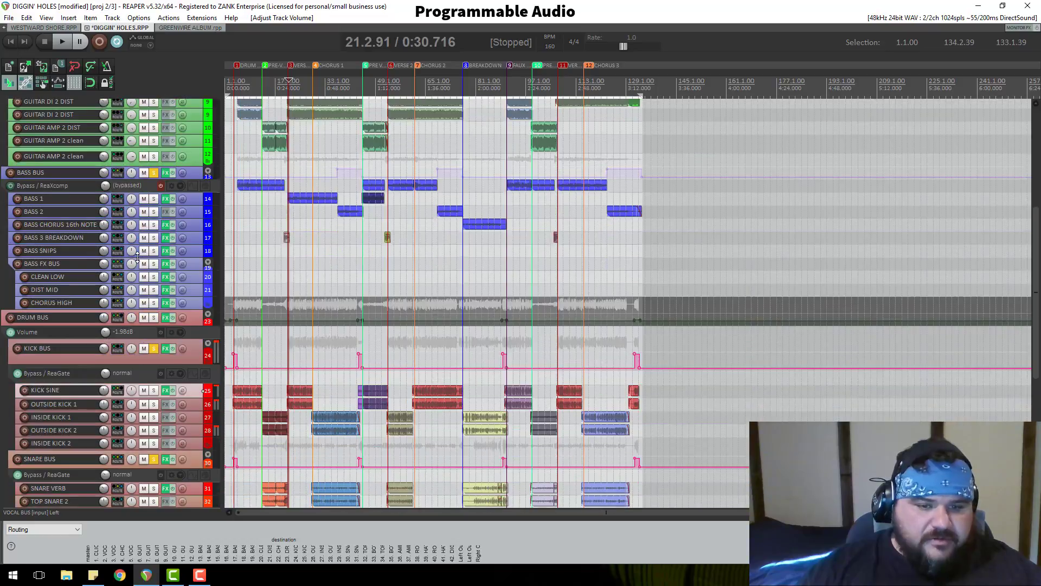
scroll(137, 256, "up", 7)
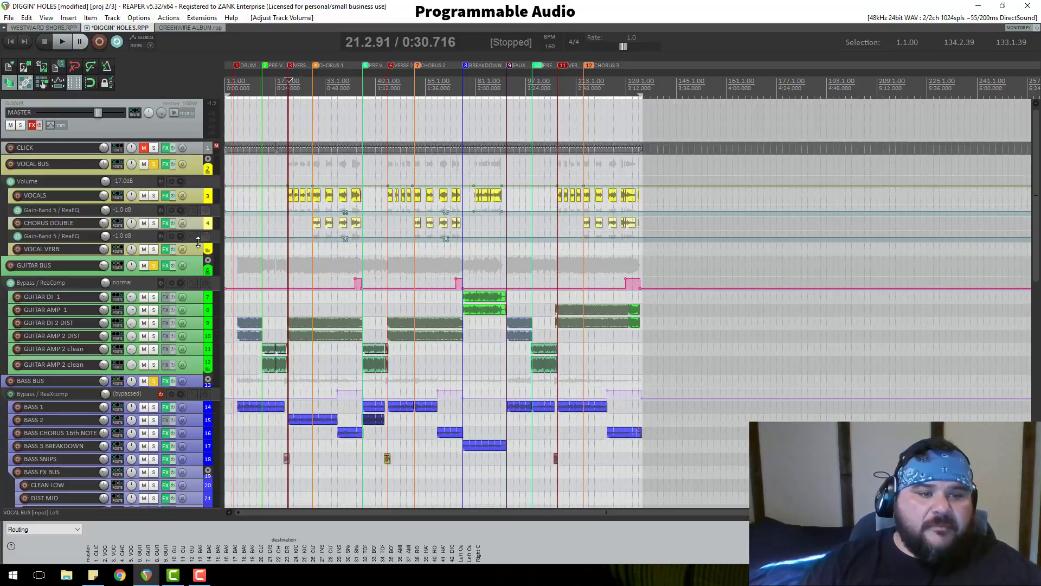
left_click_drag(198, 202, 195, 208)
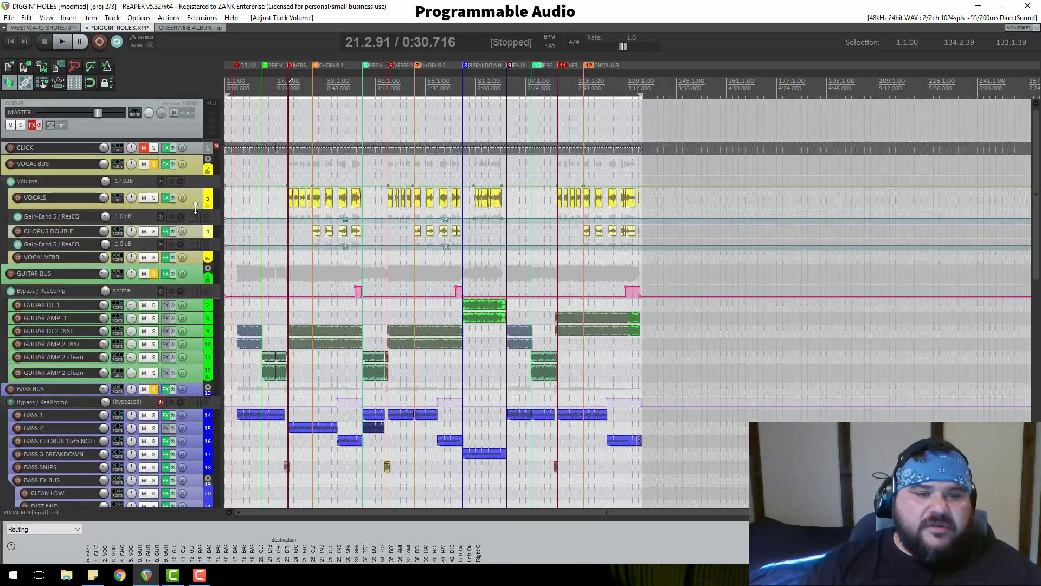
scroll(195, 208, "down", 8)
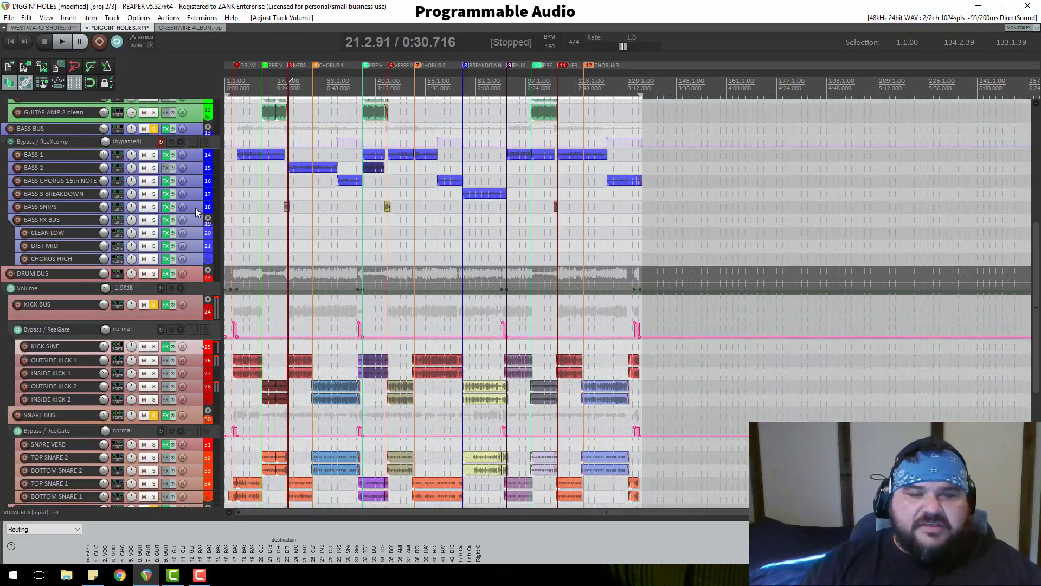
scroll(195, 208, "down", 5)
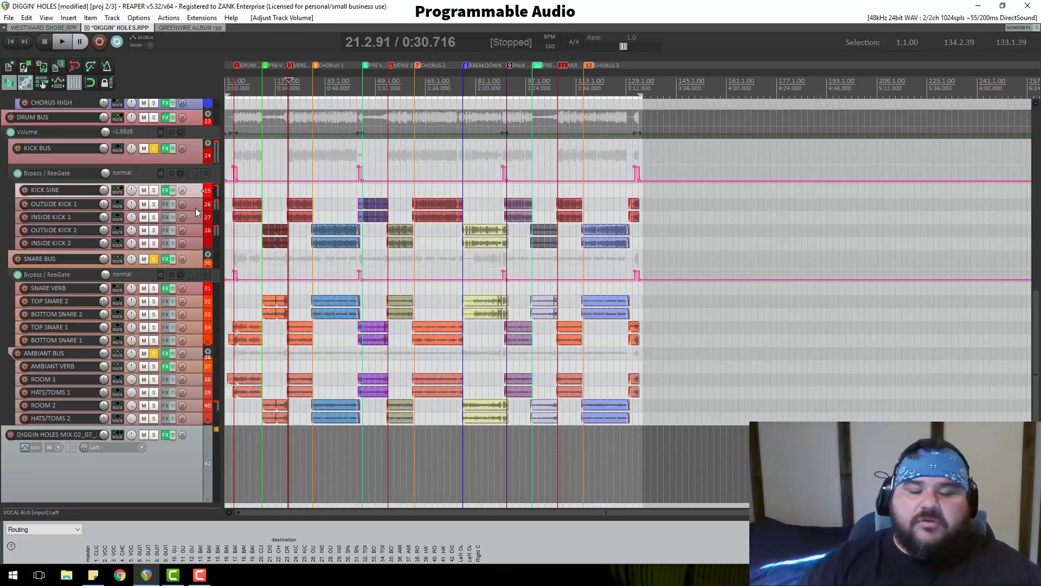
scroll(190, 270, "up", 5)
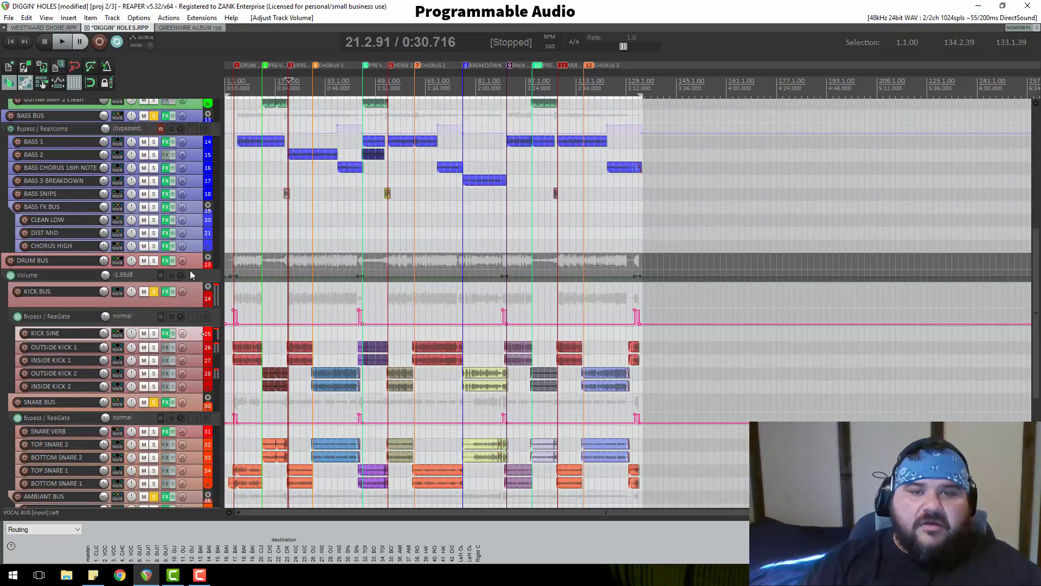
scroll(190, 274, "up", 5)
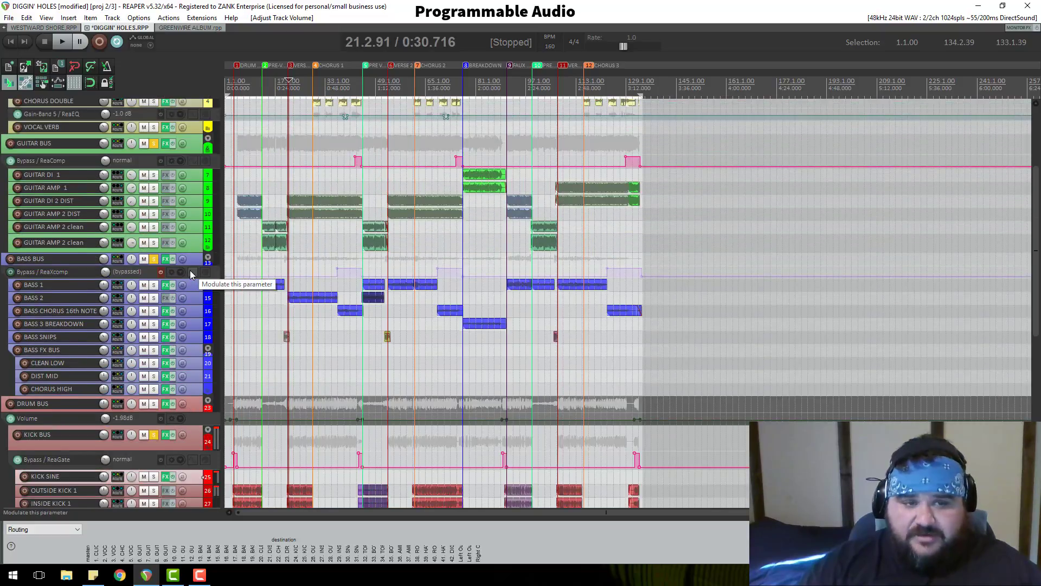
scroll(189, 270, "up", 3)
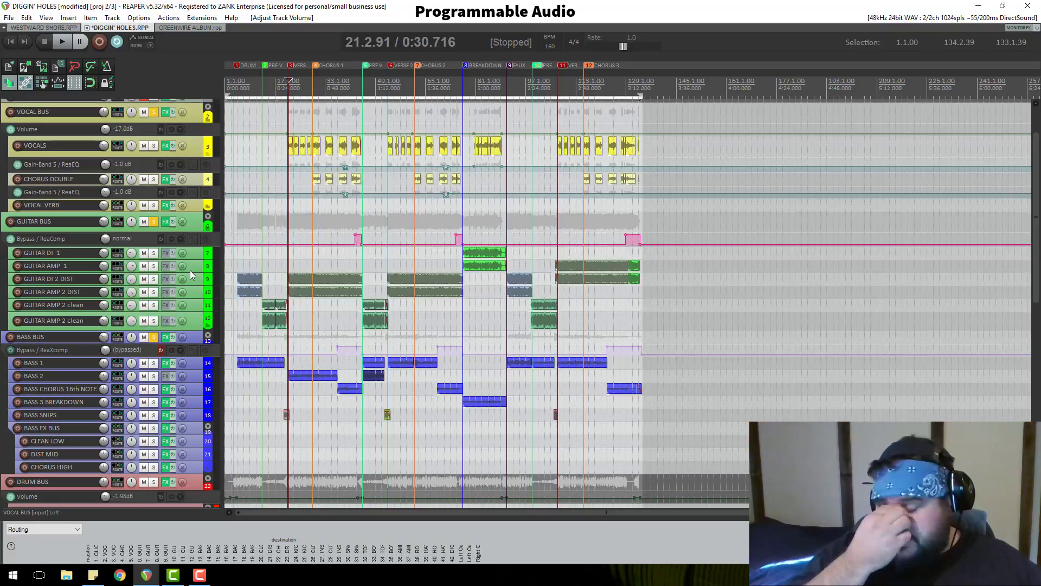
scroll(165, 245, "up", 3)
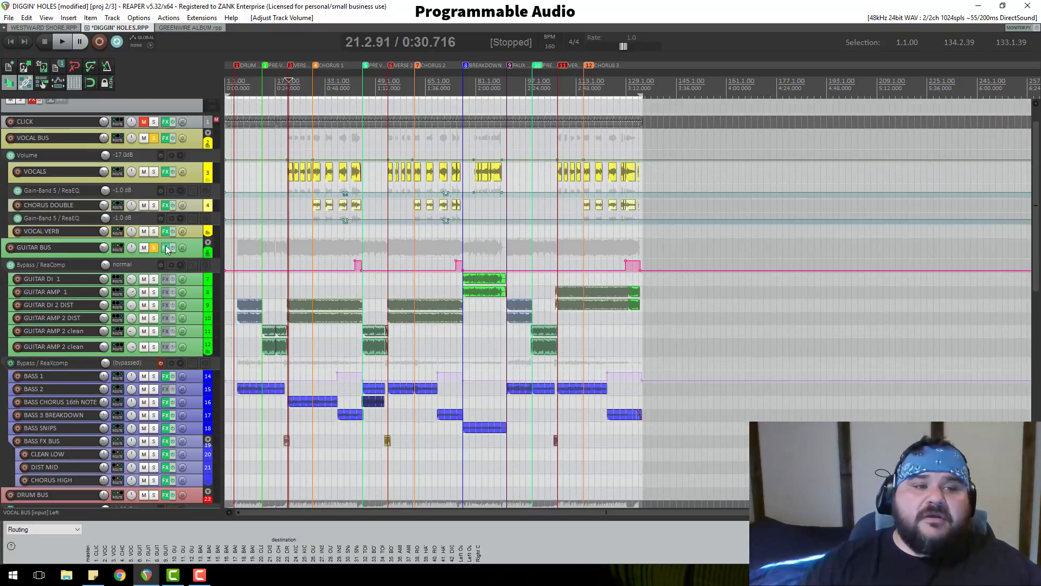
Reduce the heights of the VOCAL BUS and VOCALS tracks
left_click_drag(198, 173, 197, 169)
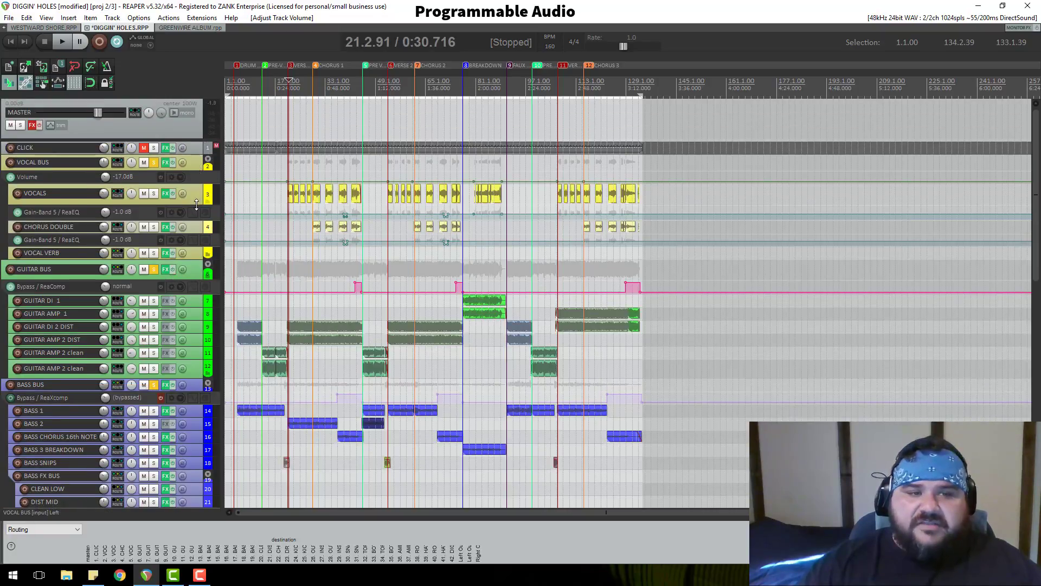
left_click_drag(197, 204, 198, 193)
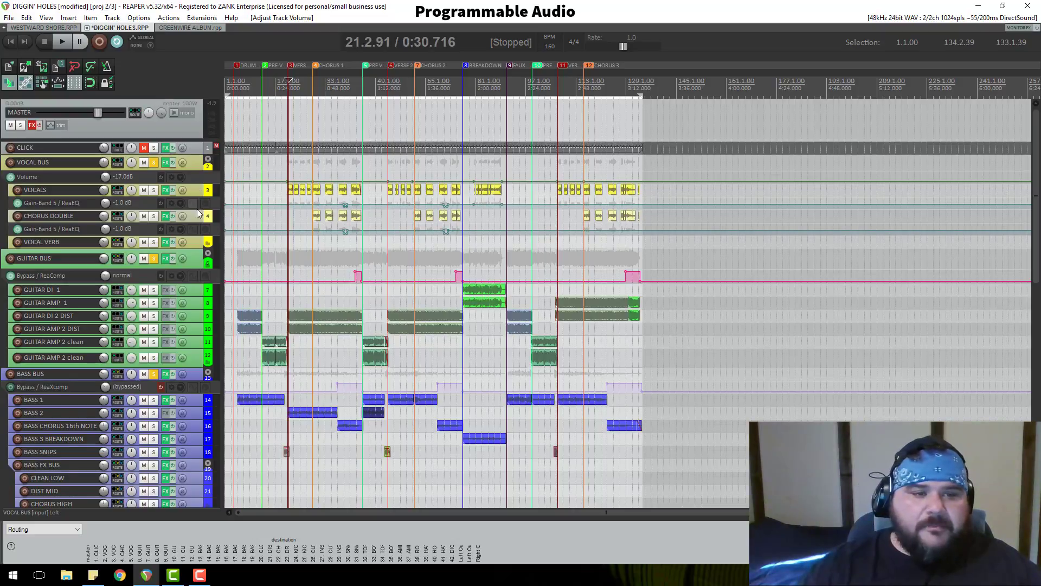
Unsolo the BASS BUS, KICK BUS, SNARE BUS, AMBIANT BUS, GUITAR BUS and VOCAL BUS
scroll(200, 228, "down", 2)
scroll(199, 227, "down", 5)
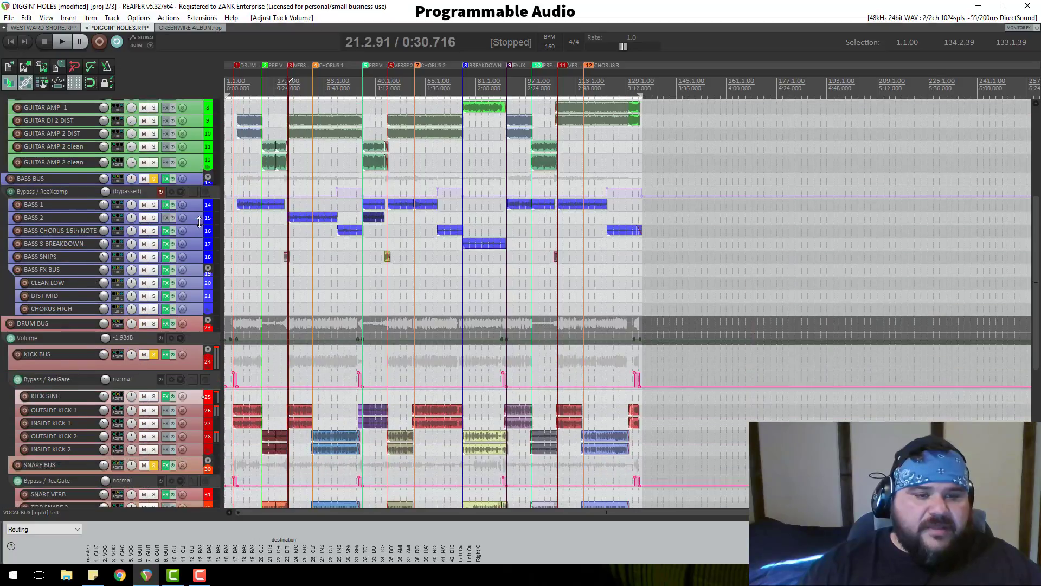
left_click(154, 179)
left_click(154, 355)
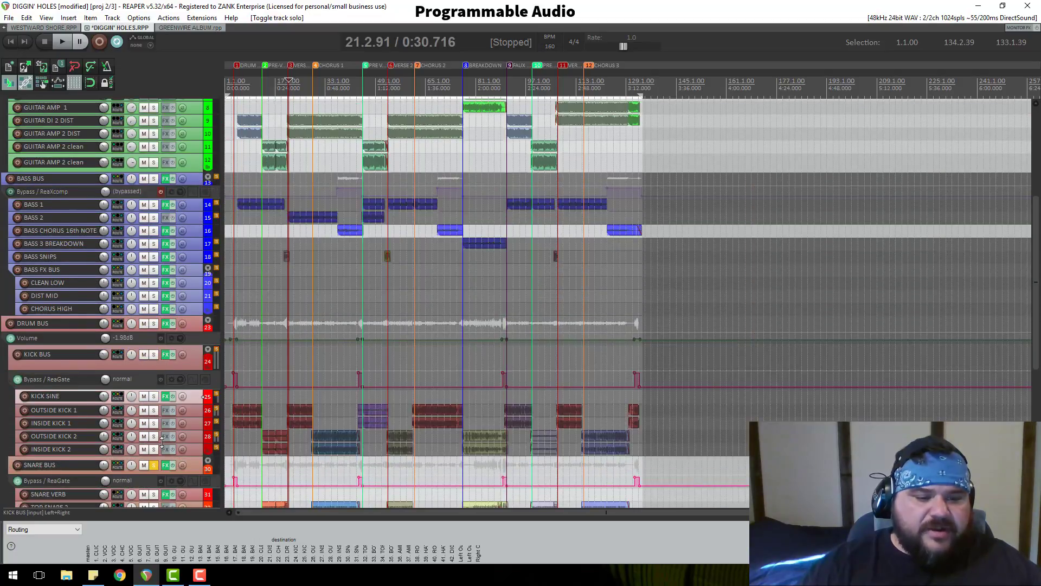
scroll(157, 464, "down", 6)
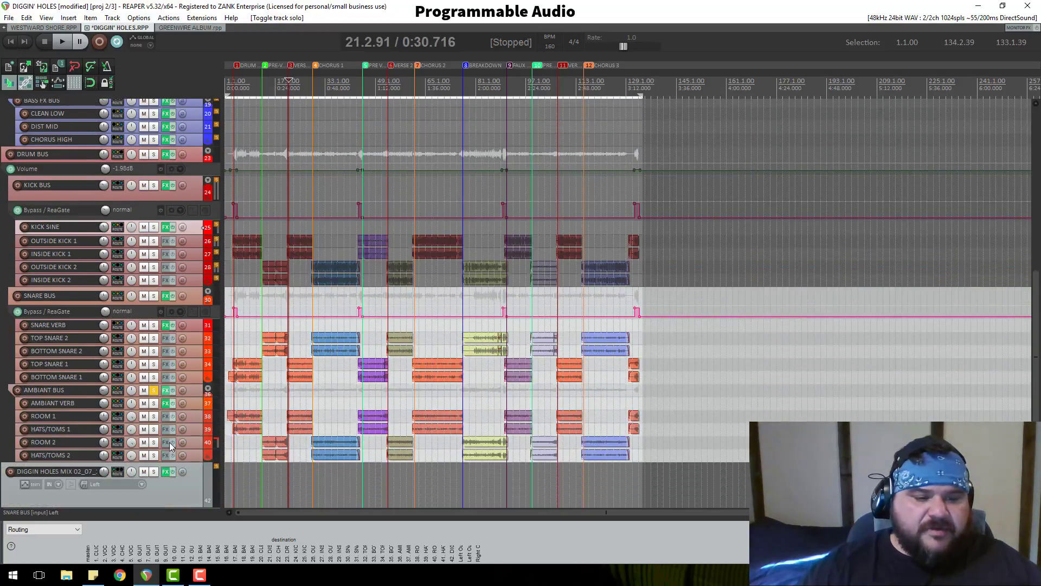
left_click(153, 390)
scroll(170, 352, "up", 9)
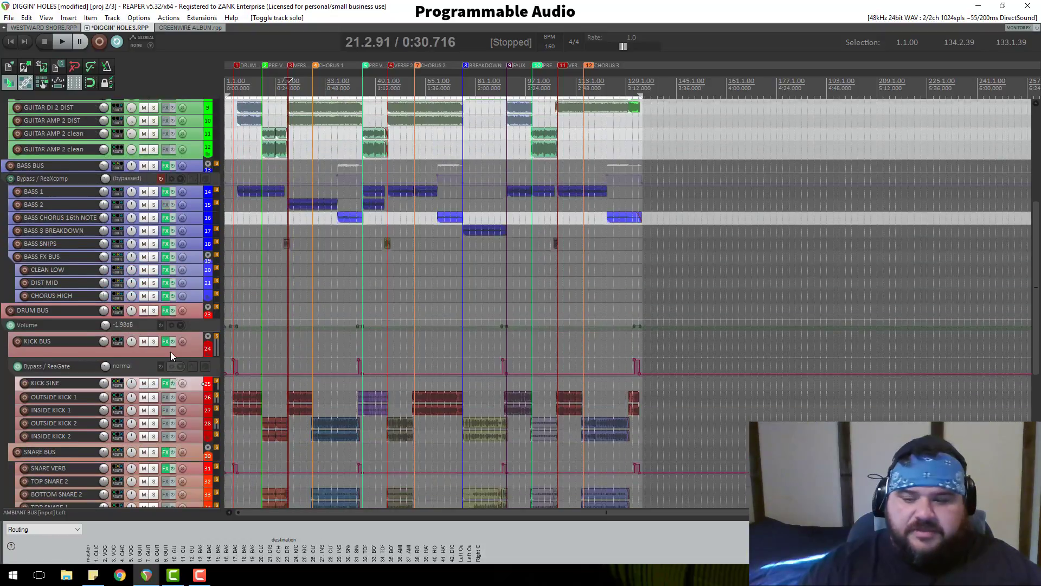
scroll(170, 353, "up", 3)
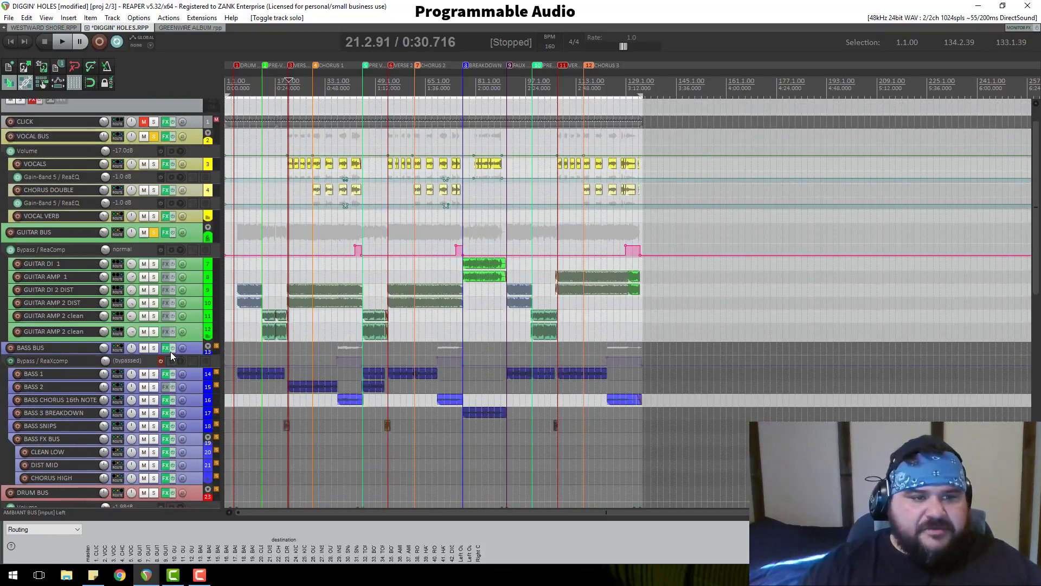
left_click(155, 233)
left_click(156, 136)
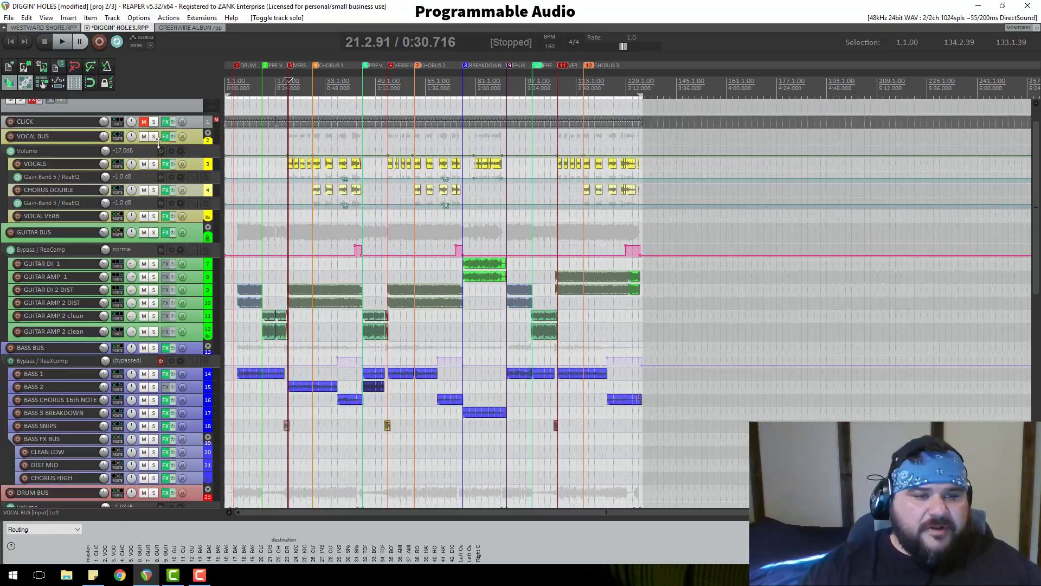
Make the VOCAL BUS and CLICK tracks taller, and select the VOCAL BUS track
left_click_drag(158, 154, 158, 158)
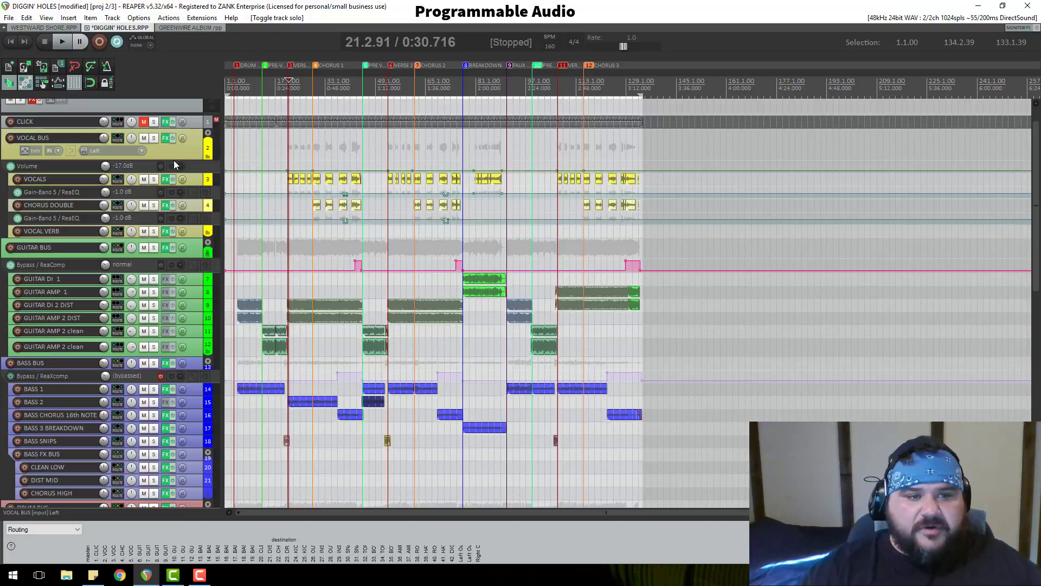
left_click_drag(180, 159, 179, 159)
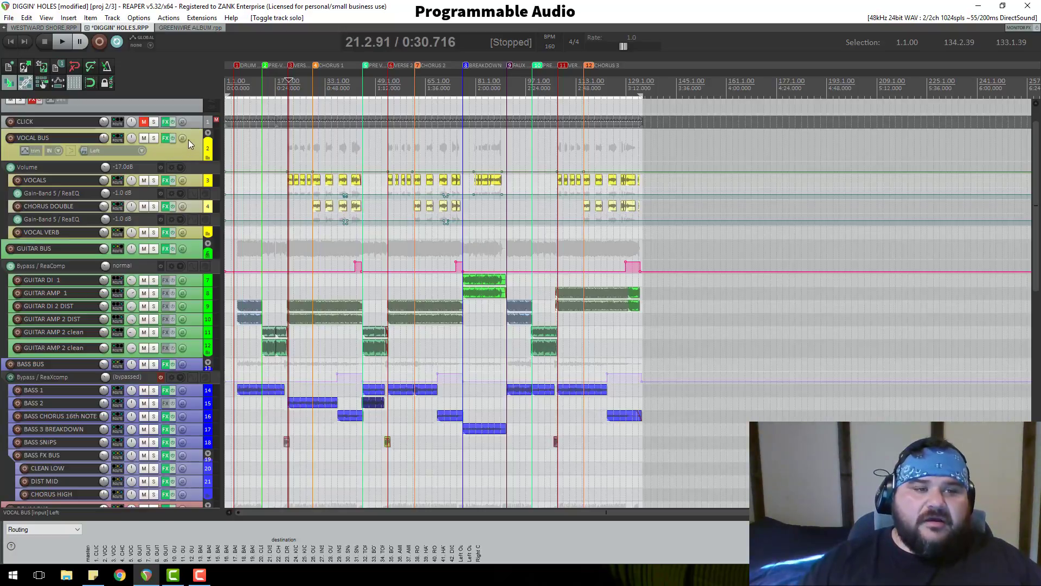
left_click_drag(193, 125, 190, 135)
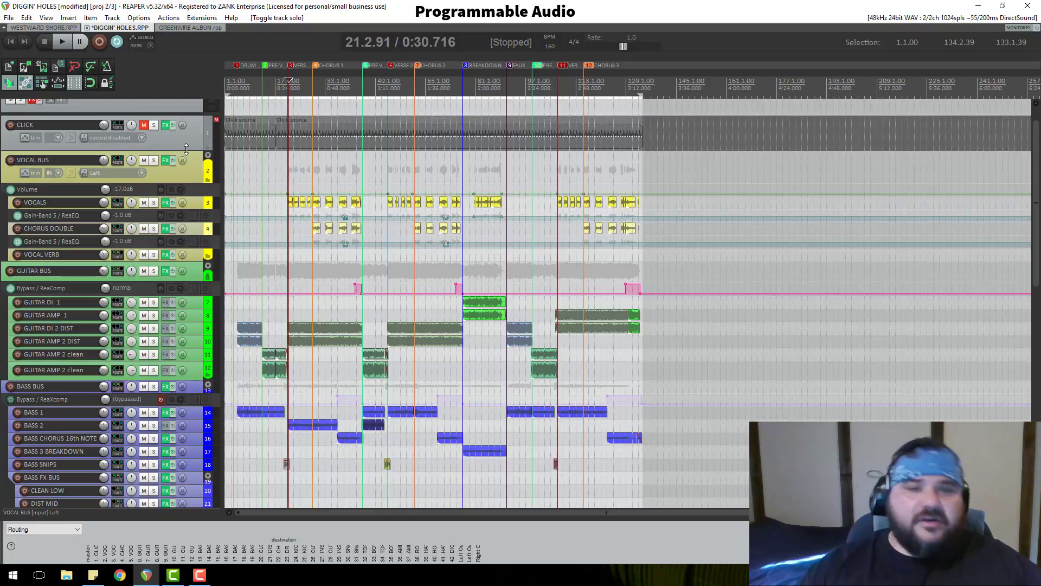
left_click(190, 174)
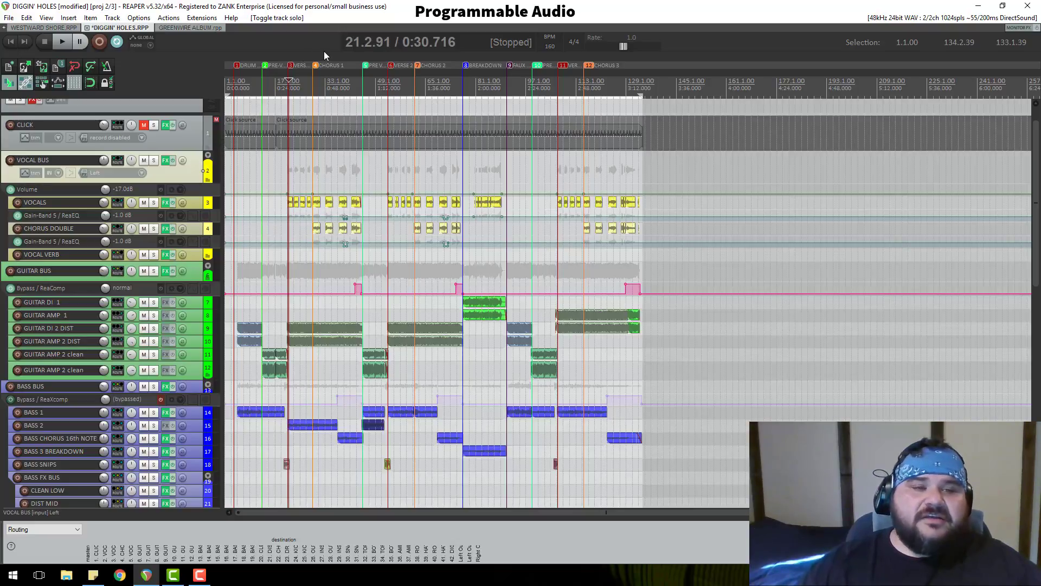
Shrink the CLICK track to its minimum height
left_click_drag(188, 149, 187, 153)
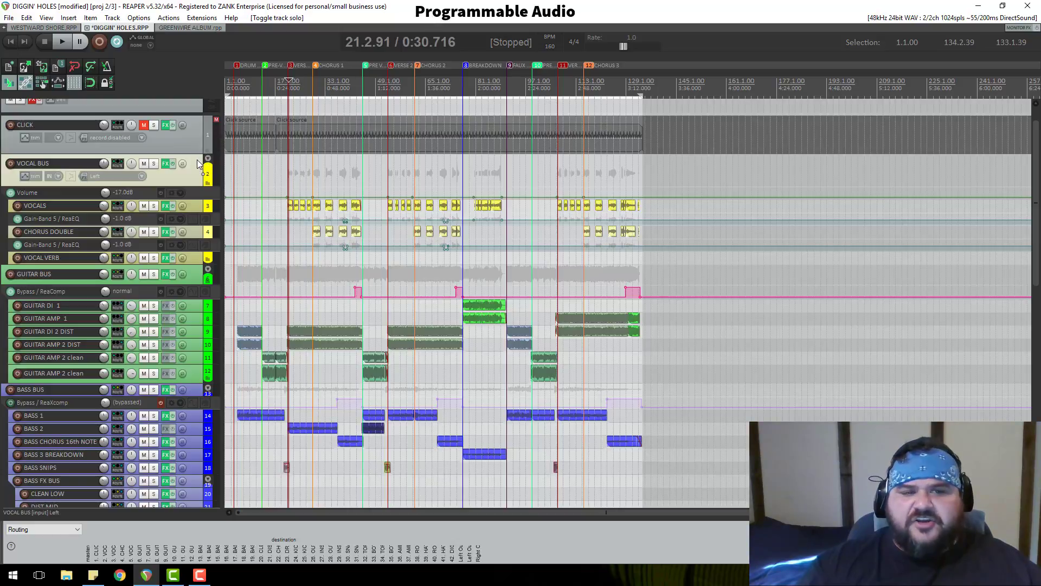
left_click_drag(192, 150, 193, 122)
scroll(193, 123, "up", 1)
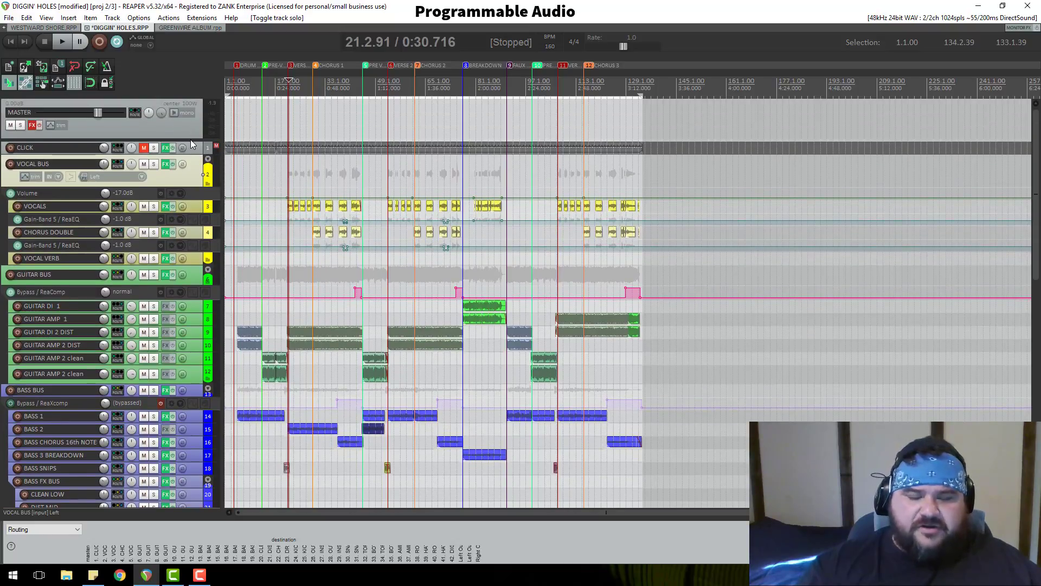
mouse_move(191, 139)
left_mouse_down()
mouse_move(187, 149)
mouse_move(184, 123)
left_mouse_up()
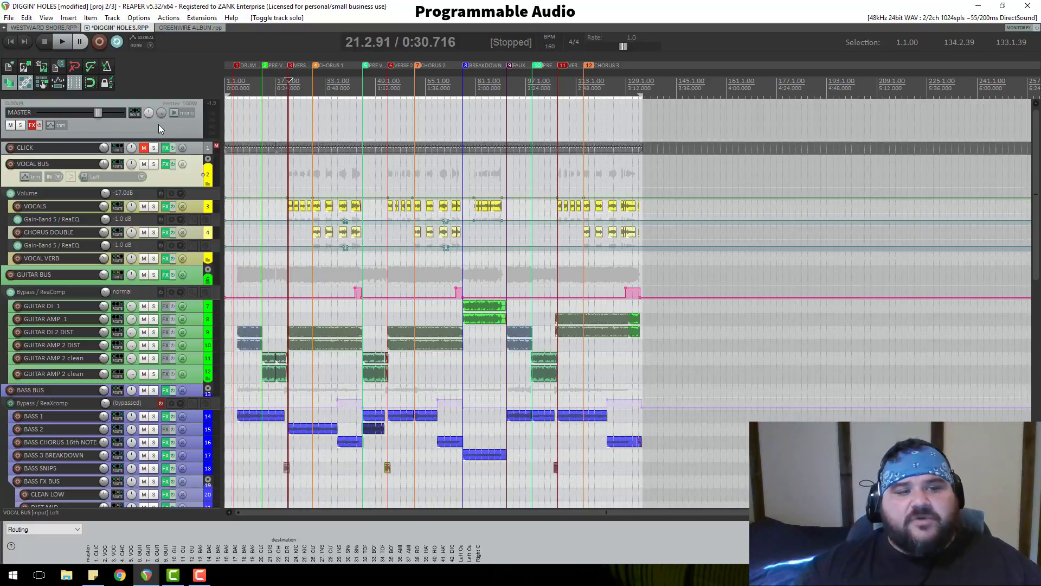
left_click(202, 576)
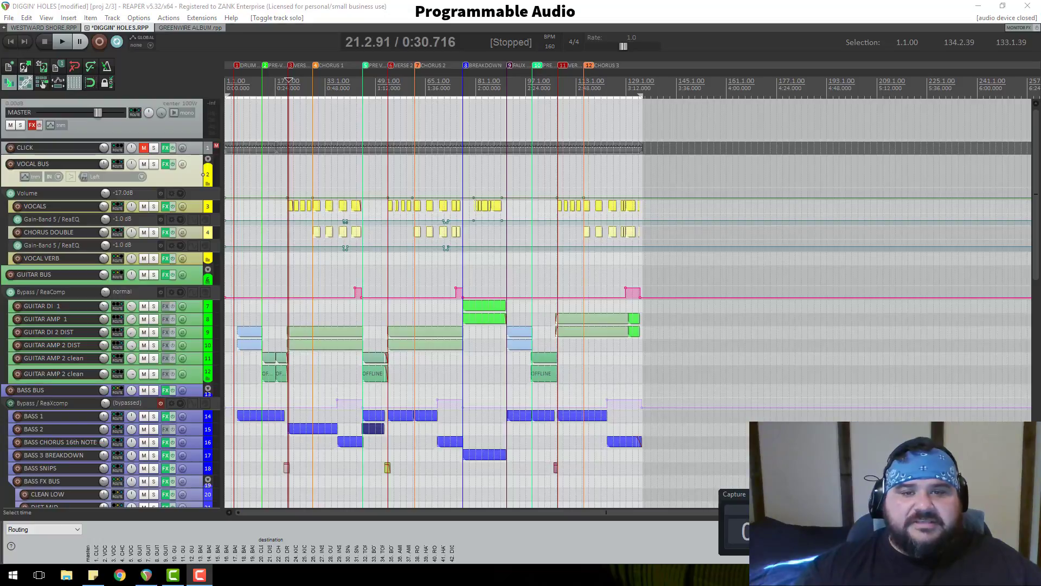
mouse_move(921, 498)
left_mouse_down()
mouse_move(871, 356)
mouse_move(933, 359)
mouse_move(936, 506)
left_mouse_up()
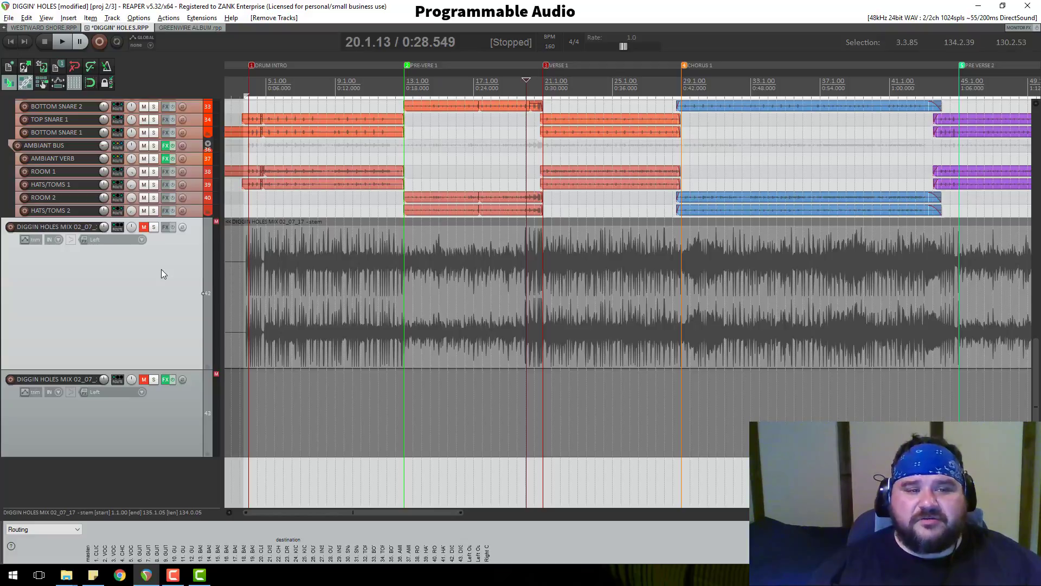
scroll(161, 269, "up", 3)
scroll(161, 269, "up", 1)
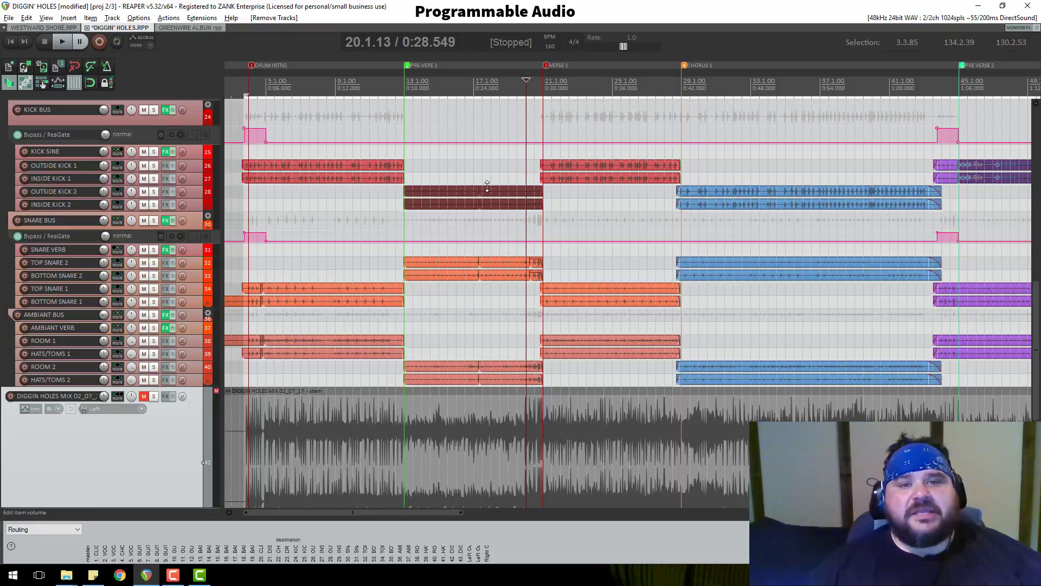
Make the INSIDE KICK 2 track slightly taller and the SNARE BUS track slightly shorter
scroll(485, 186, "down", 3)
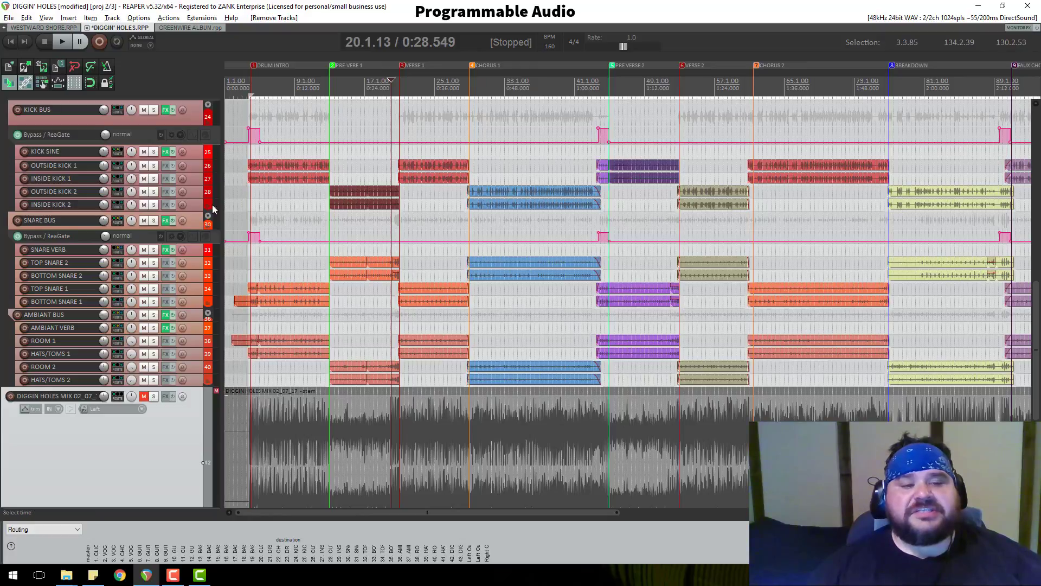
left_click_drag(192, 211, 192, 214)
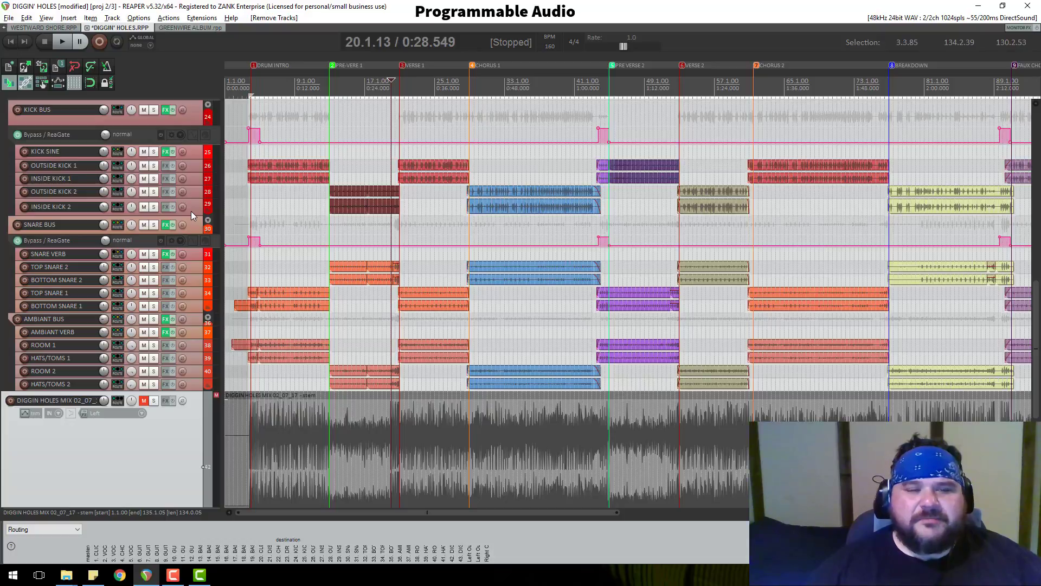
left_click_drag(194, 229, 194, 228)
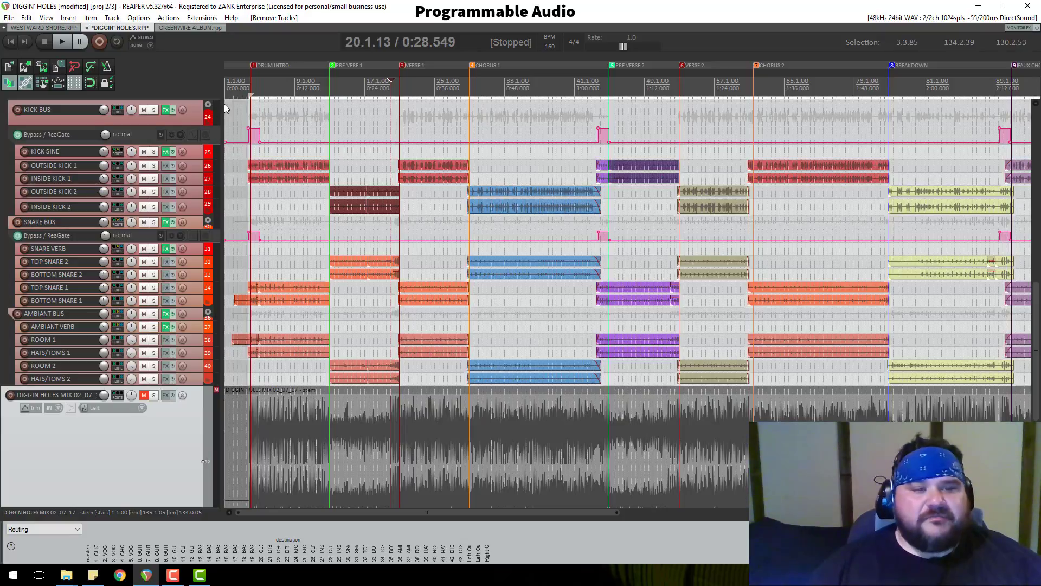
Look over the bass and drum tracks, and place the edit cursor near the start of the DRUM INTRO section
scroll(195, 149, "up", 2)
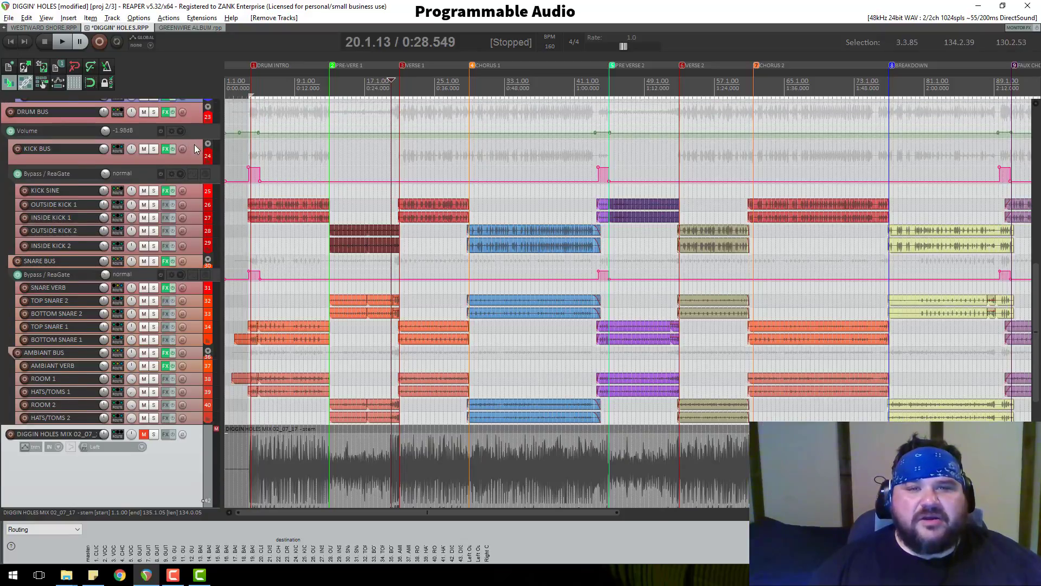
scroll(196, 149, "up", 6)
scroll(196, 149, "up", 3)
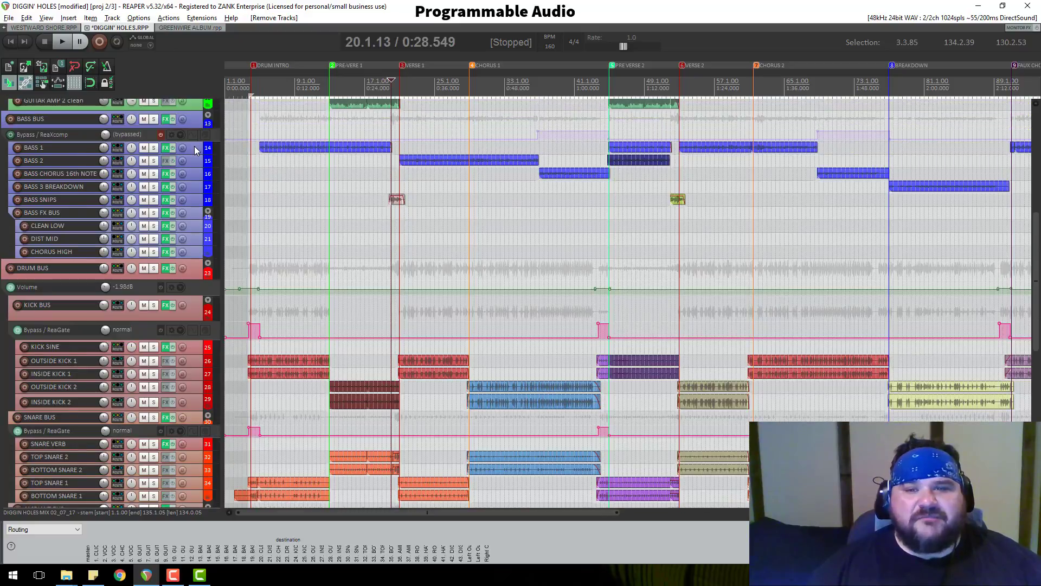
scroll(298, 106, "down", 6)
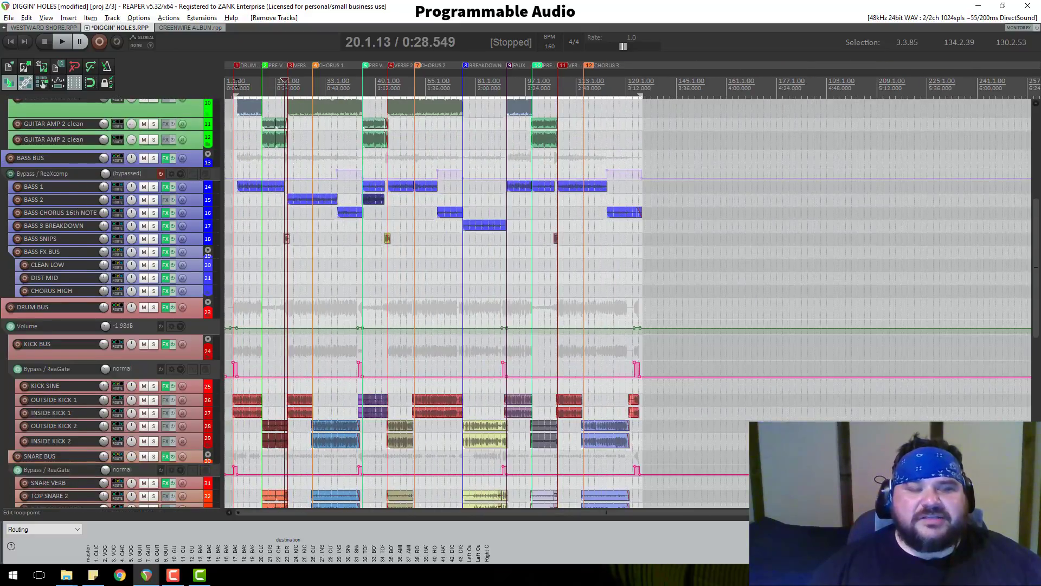
left_click(238, 84)
scroll(307, 142, "up", 4)
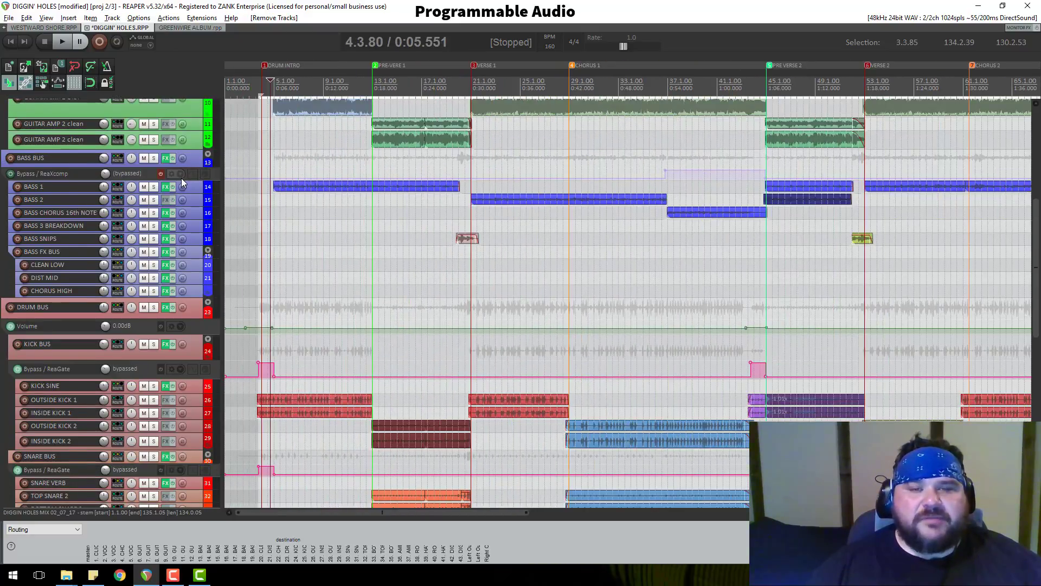
Delete the rendered stem item from the upper DIGGIN HOLES MIX track below the drum tracks
scroll(181, 178, "down", 3)
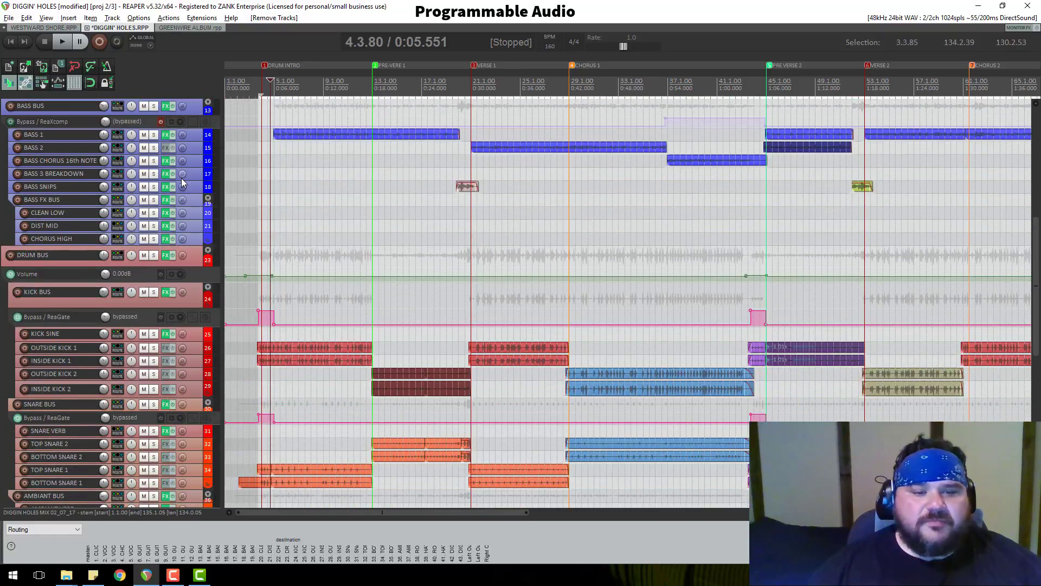
scroll(181, 179, "down", 1)
scroll(180, 178, "down", 12)
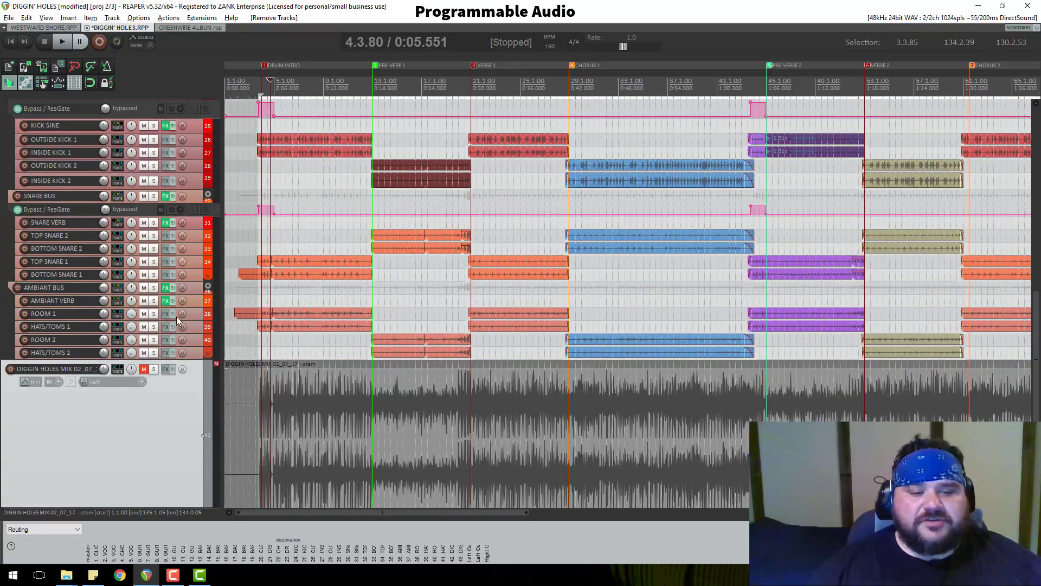
scroll(177, 317, "down", 5)
left_click(432, 405)
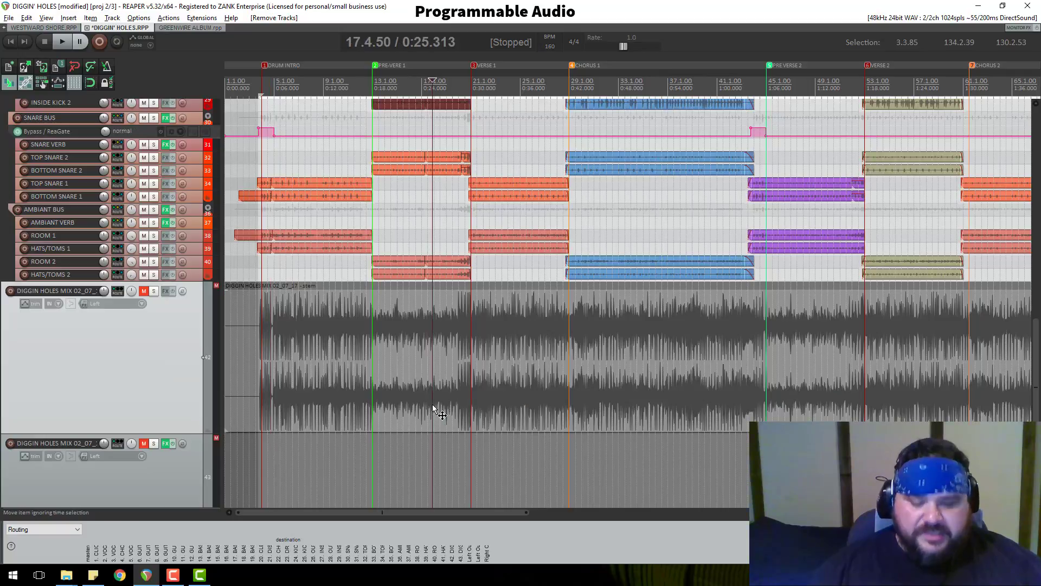
key("Delete")
Check the lower DIGGIN HOLES MIX track's effects chain, and delete the empty mix track above it
scroll(105, 317, "down", 3)
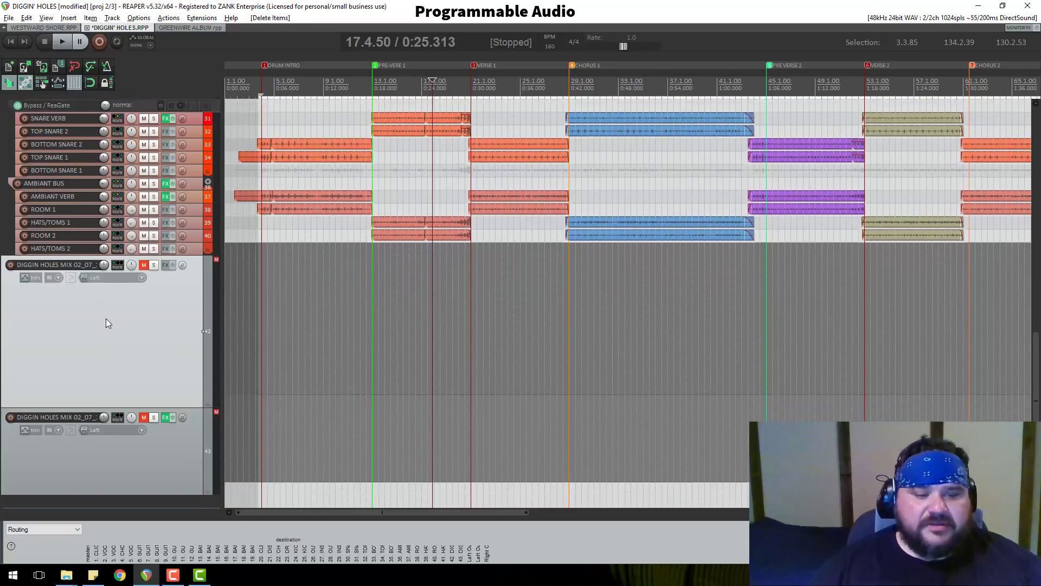
left_click(166, 395)
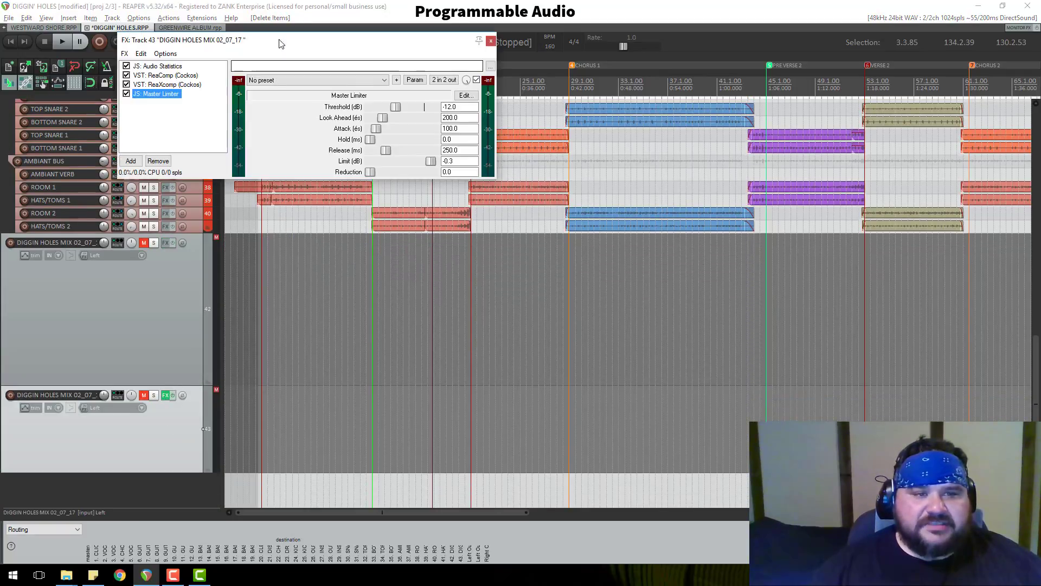
left_click(491, 41)
left_click(126, 372)
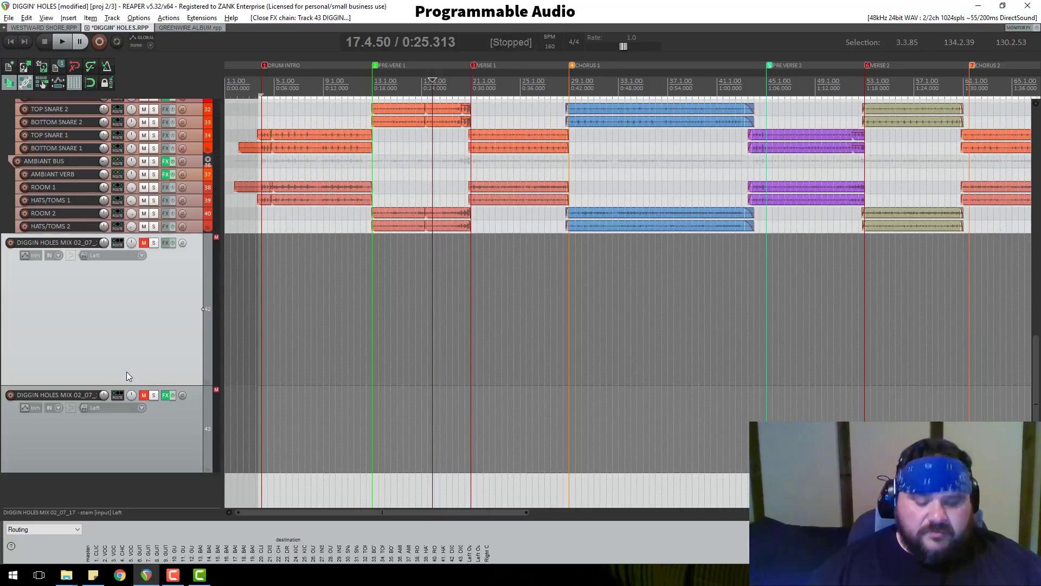
key("Delete")
Solo the SNARE BUS during playback and make its track taller
scroll(260, 117, "up", 10)
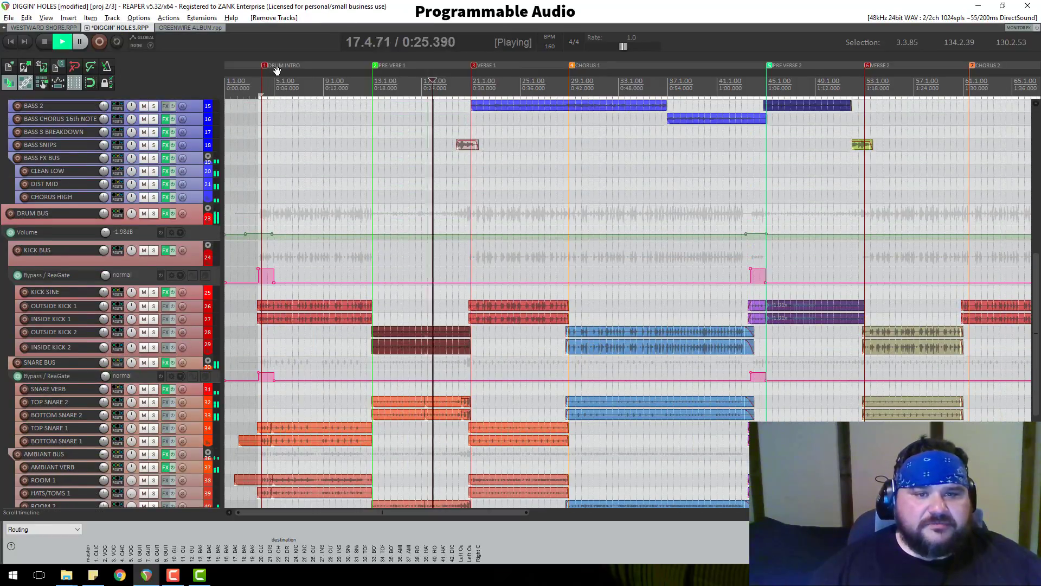
left_click(154, 362)
left_click_drag(192, 369, 194, 392)
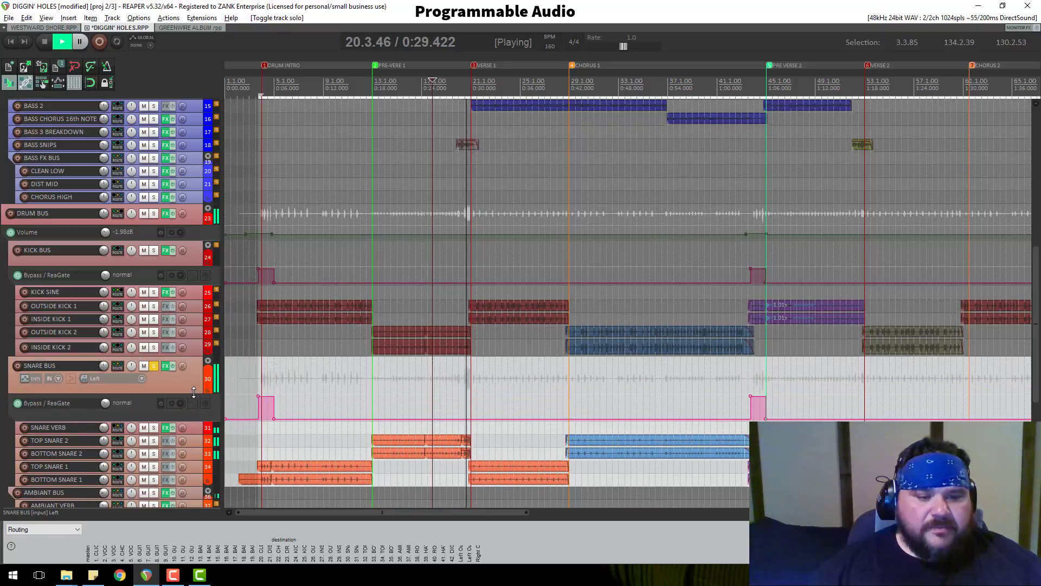
Try a ReaFir EQ curve on the SNARE BUS, cutting the lows and raising the upper point to about +7 dB near 3222 Hz
left_click(166, 365)
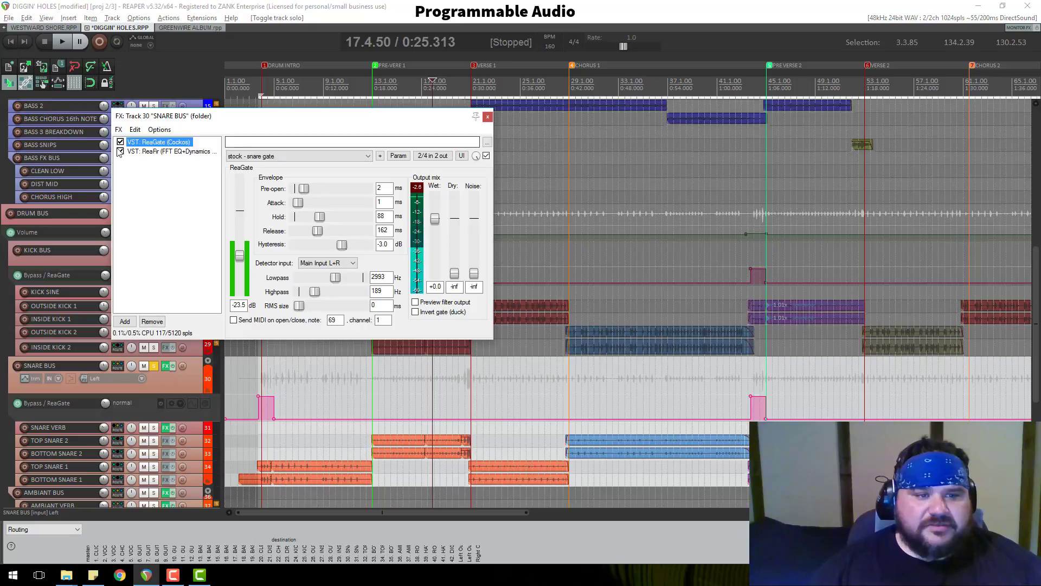
left_click(142, 151)
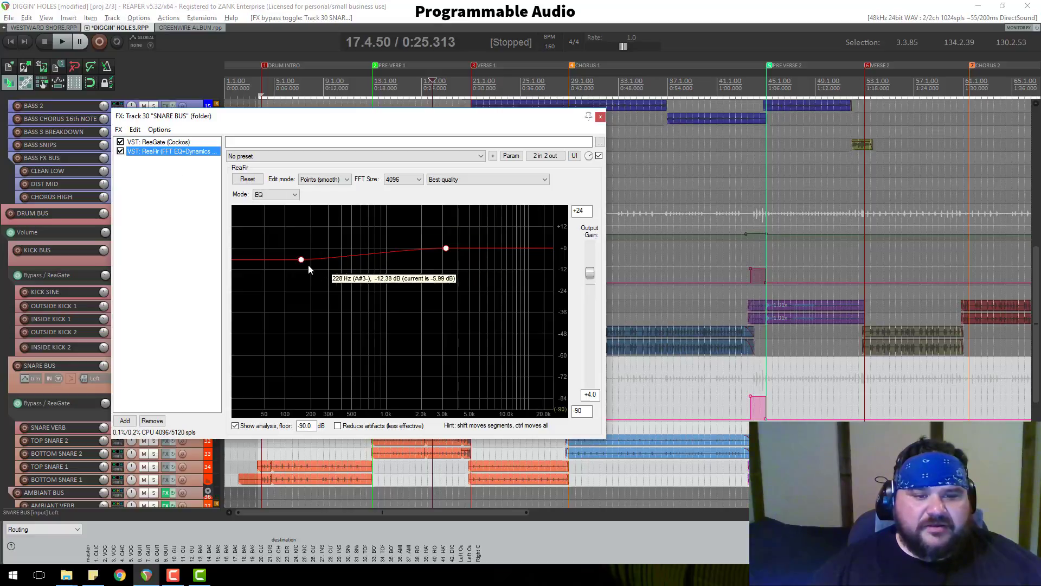
left_click_drag(302, 261, 302, 256)
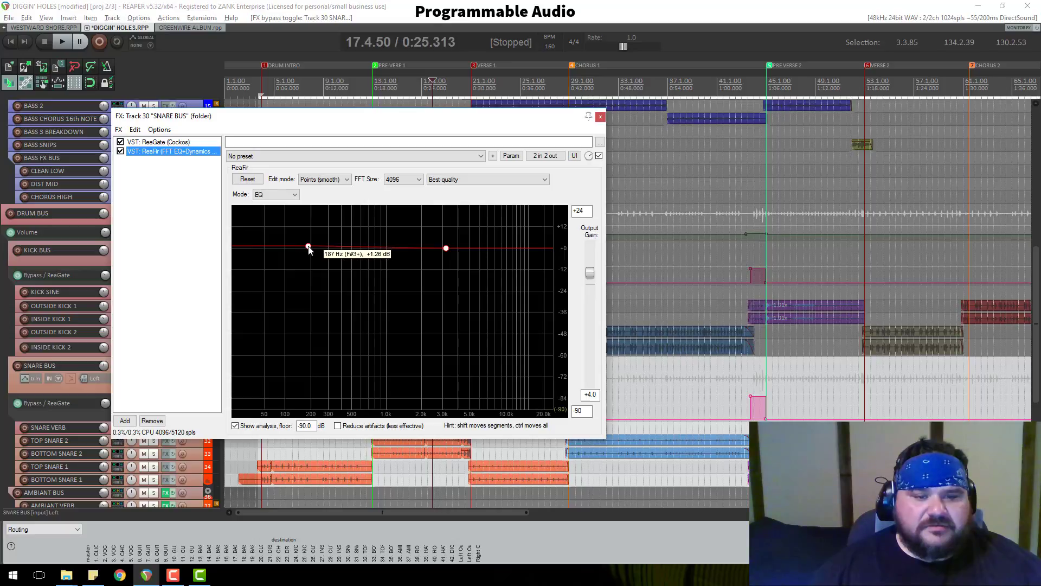
key("space")
left_click_drag(309, 248, 379, 270)
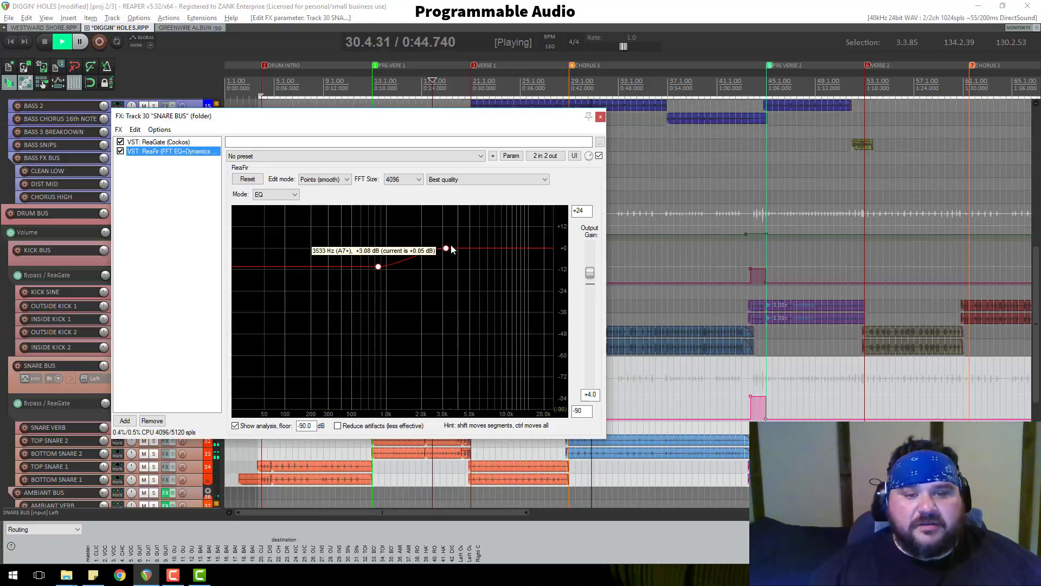
mouse_move(446, 249)
left_mouse_down()
mouse_move(411, 248)
mouse_move(452, 250)
mouse_move(446, 238)
left_mouse_up()
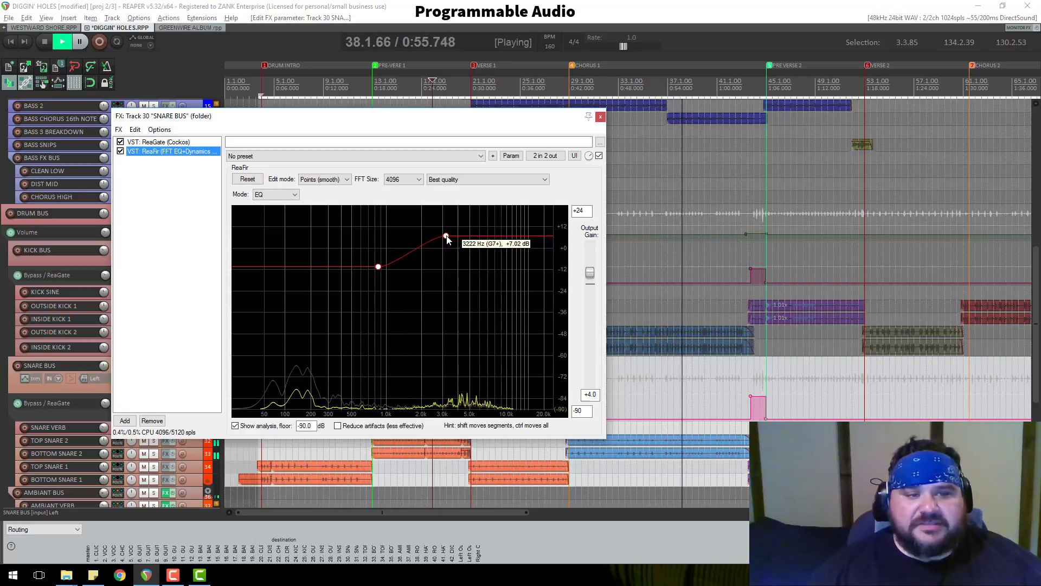
Remove ReaFir from the SNARE BUS effects chain, close the chain and stop playback
left_click(154, 422)
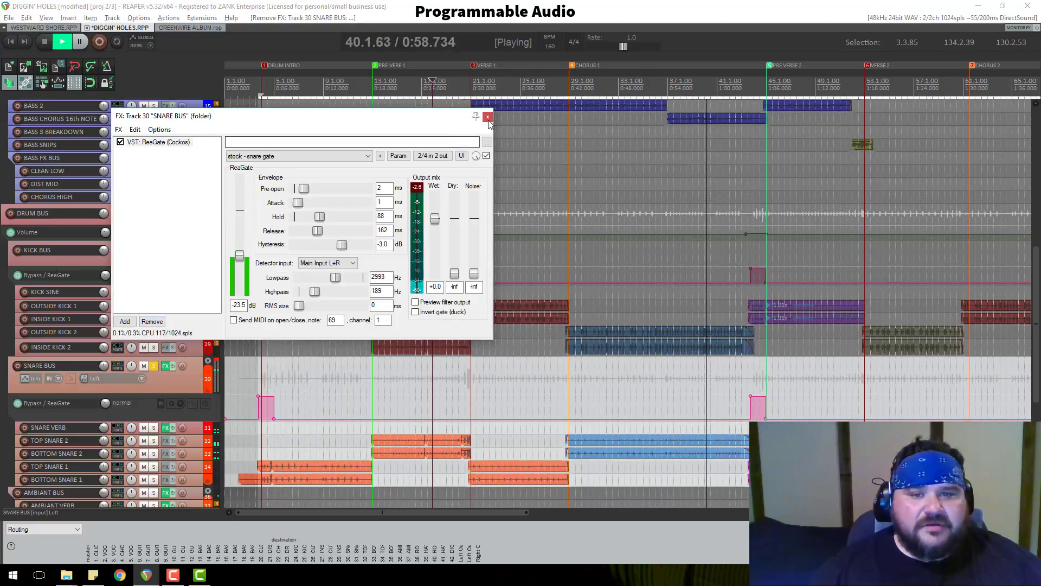
left_click(488, 117)
key("space")
Make the SNARE VERB track taller and open its effects chain at ReaEQ
scroll(198, 353, "down", 2)
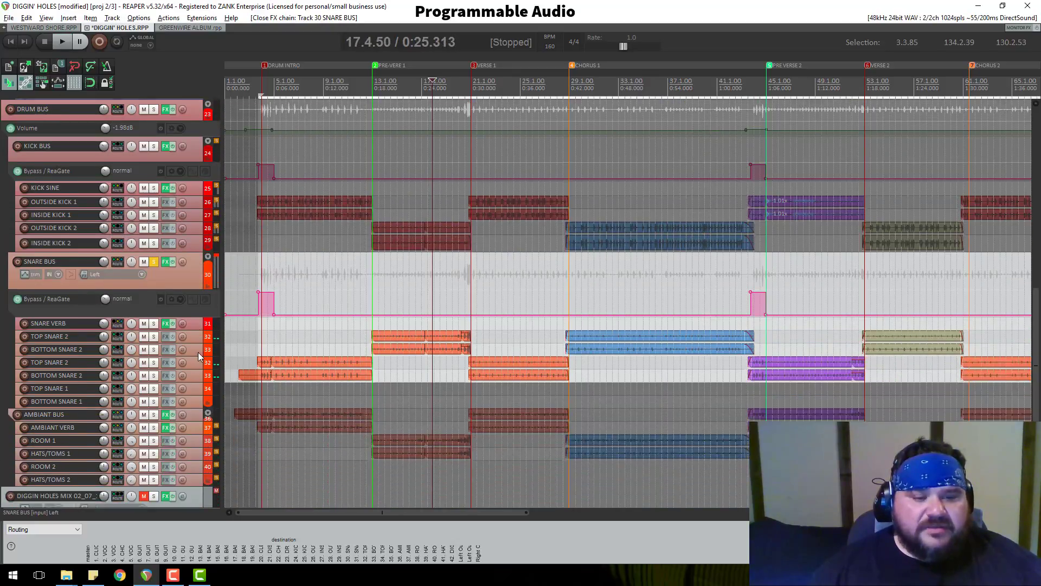
left_click_drag(197, 329, 179, 338)
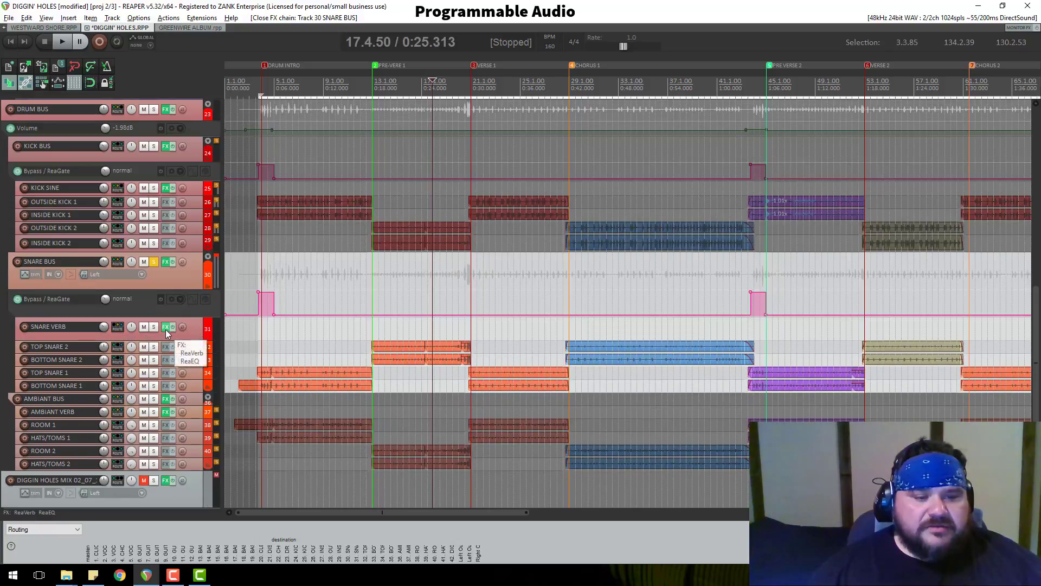
left_click(165, 329)
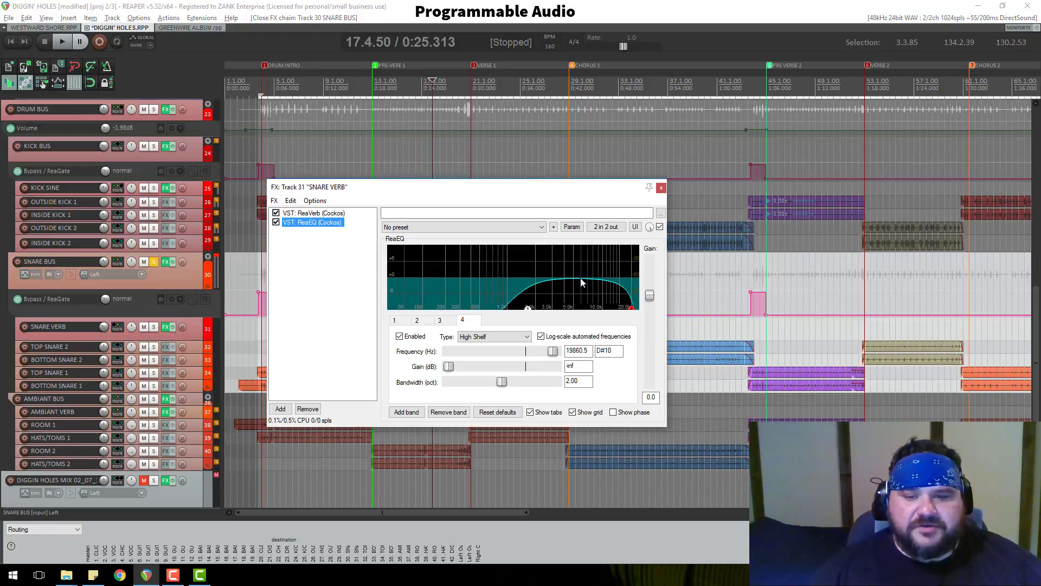
Solo SNARE VERB instead of the SNARE BUS, and play it from the start of VERSE 1 with its effects window moved aside
left_click(153, 326)
left_click(155, 262)
key("space")
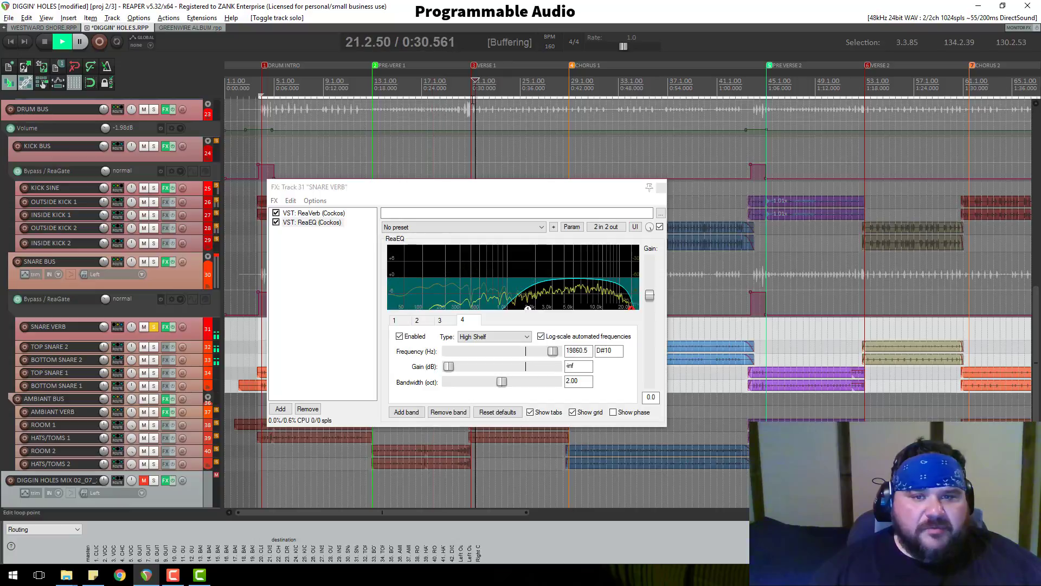
left_click_drag(424, 191, 491, 103)
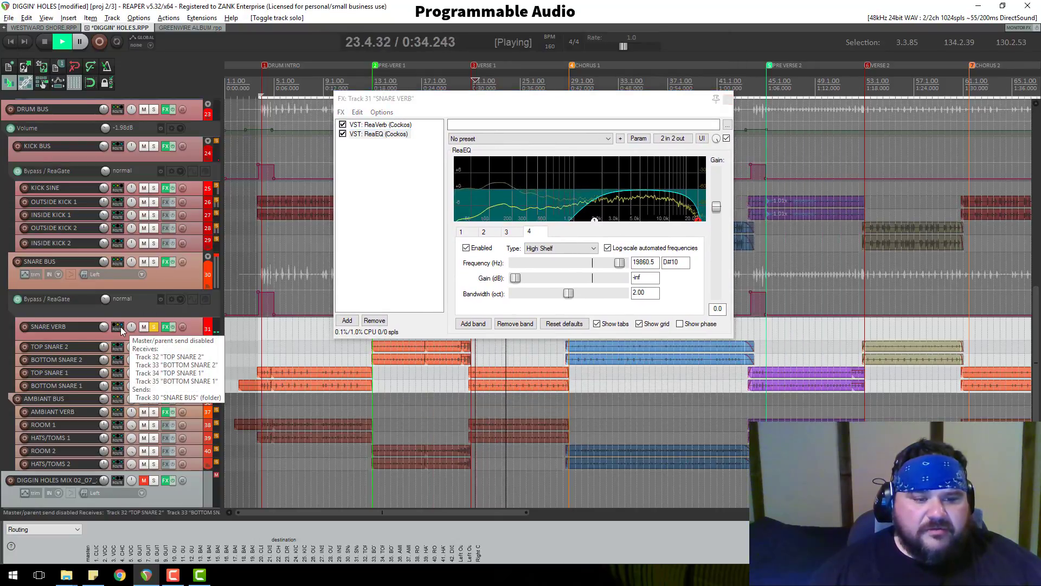
Inspect the SNARE VERB track's routing, including its receives and its sends list
left_click(121, 327)
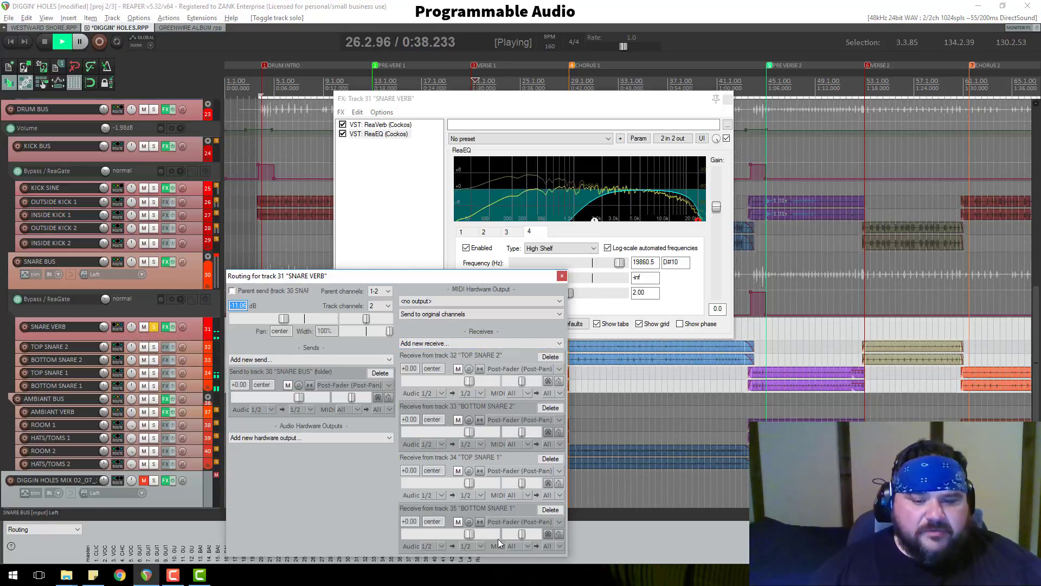
left_click(562, 276)
right_click(120, 330)
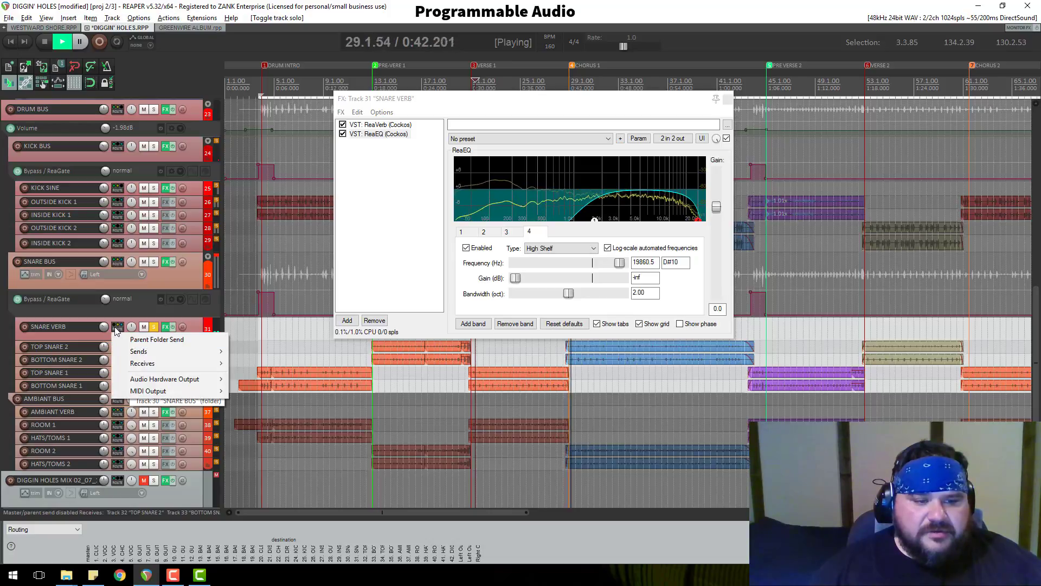
mouse_move(137, 352)
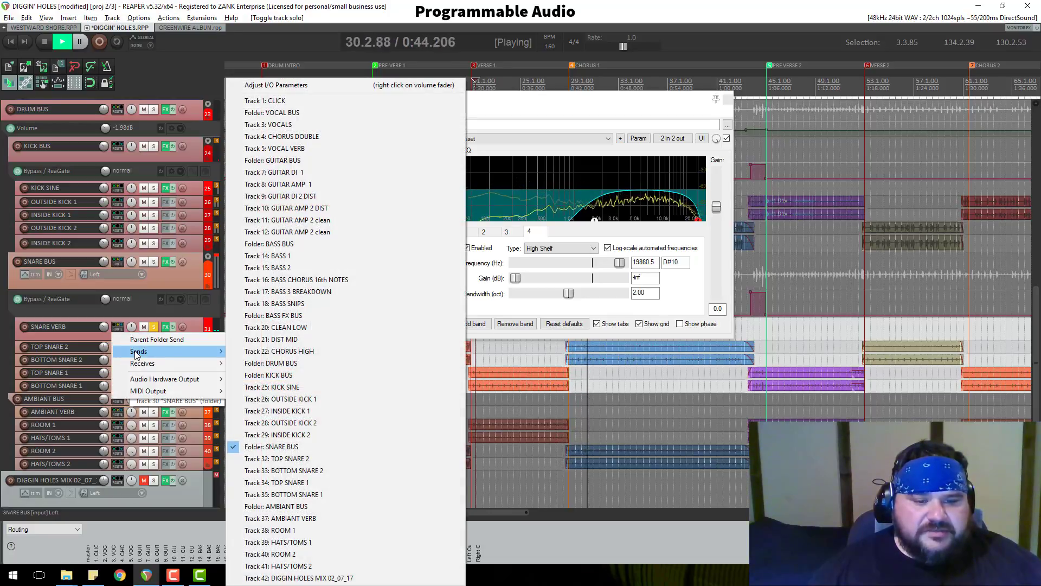
left_click(170, 280)
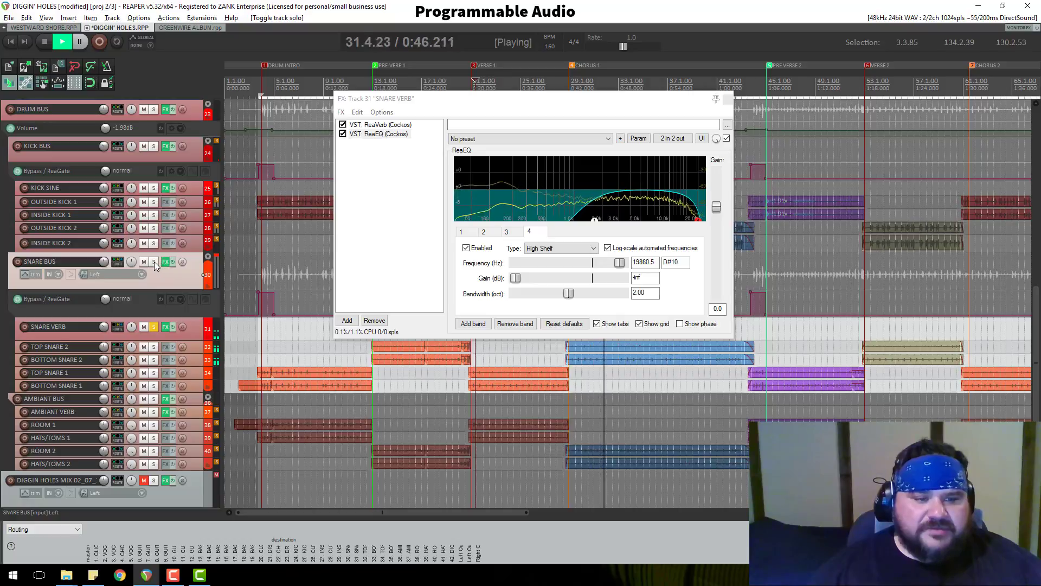
Solo the SNARE BUS along with SNARE VERB, and play both from the DRUM INTRO
left_click(154, 262)
key("3")
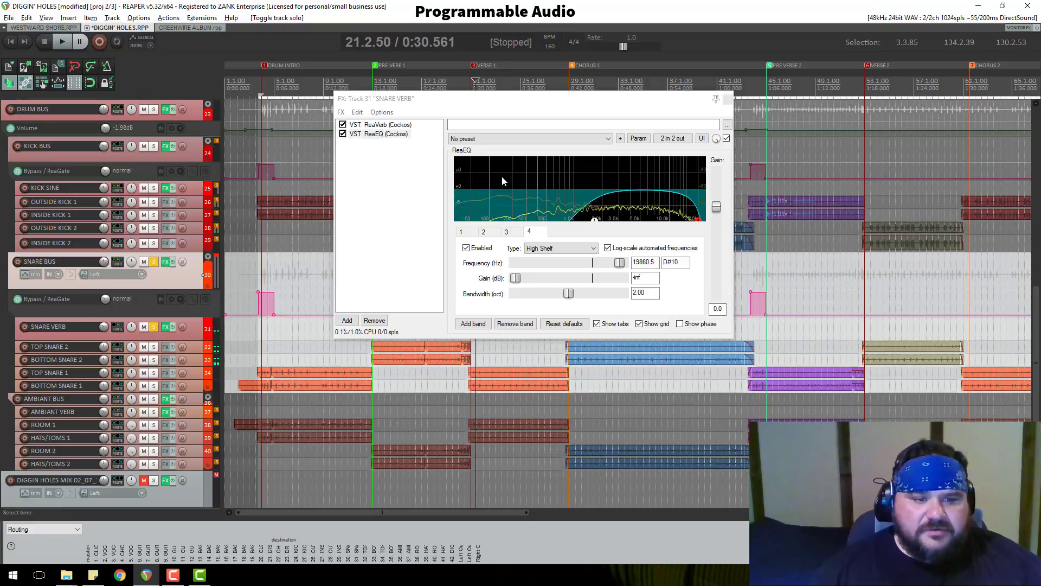
left_click(260, 85)
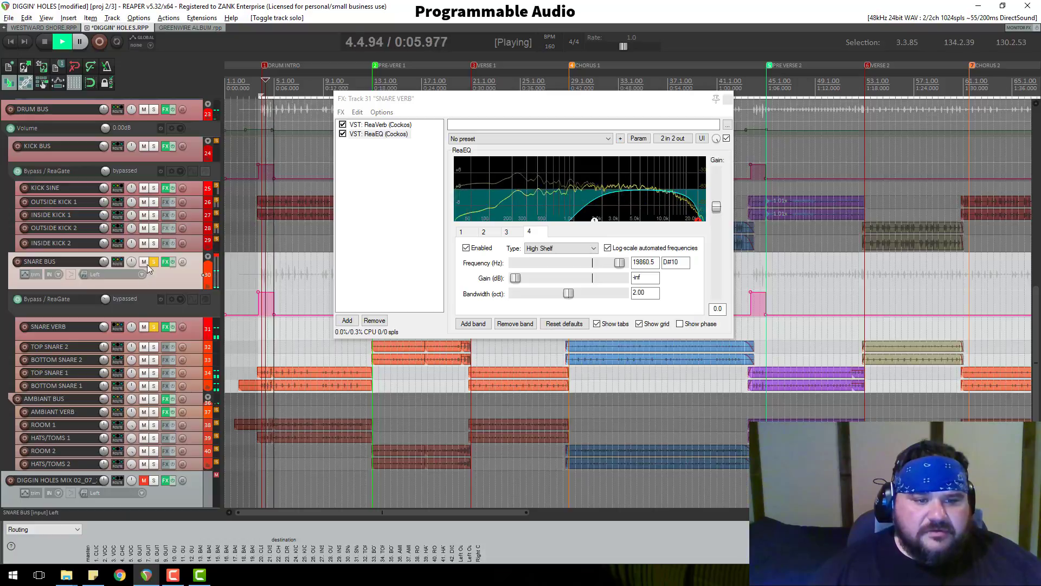
key("space")
key("space")
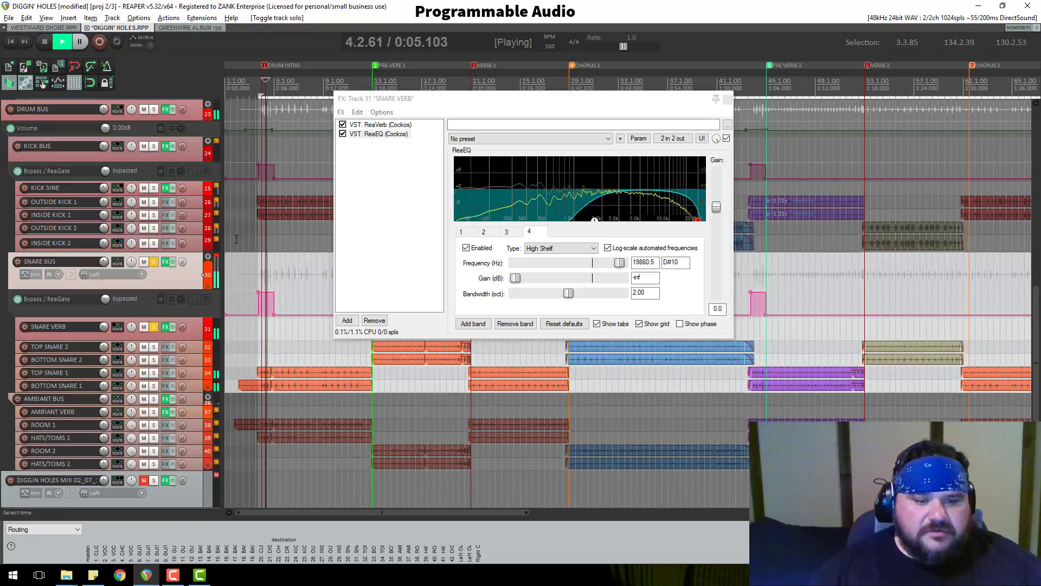
Lower the SNARE BUS ReaGate threshold to -39.8 dB
left_click(165, 262)
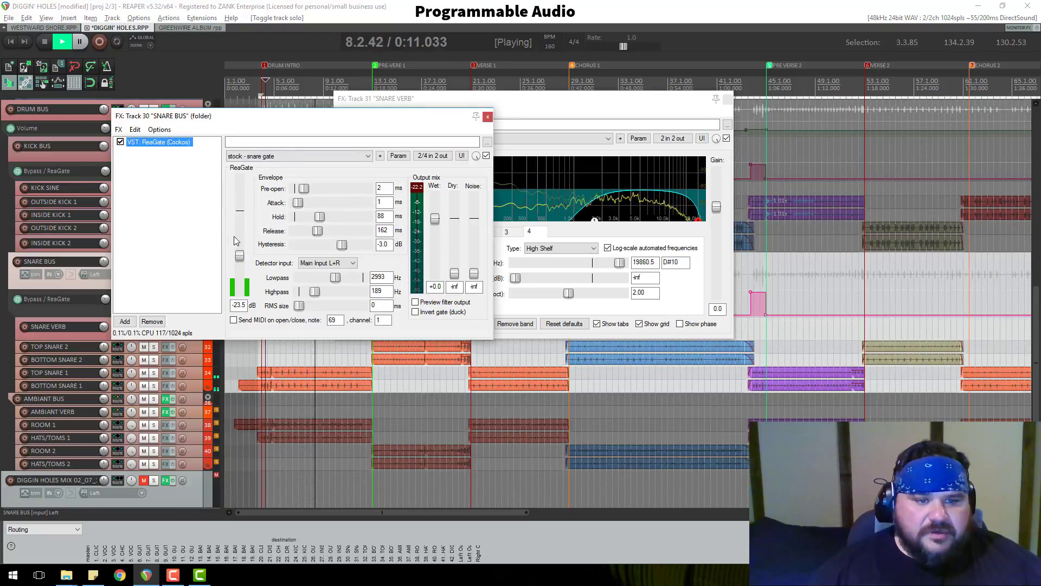
left_click_drag(241, 256, 243, 273)
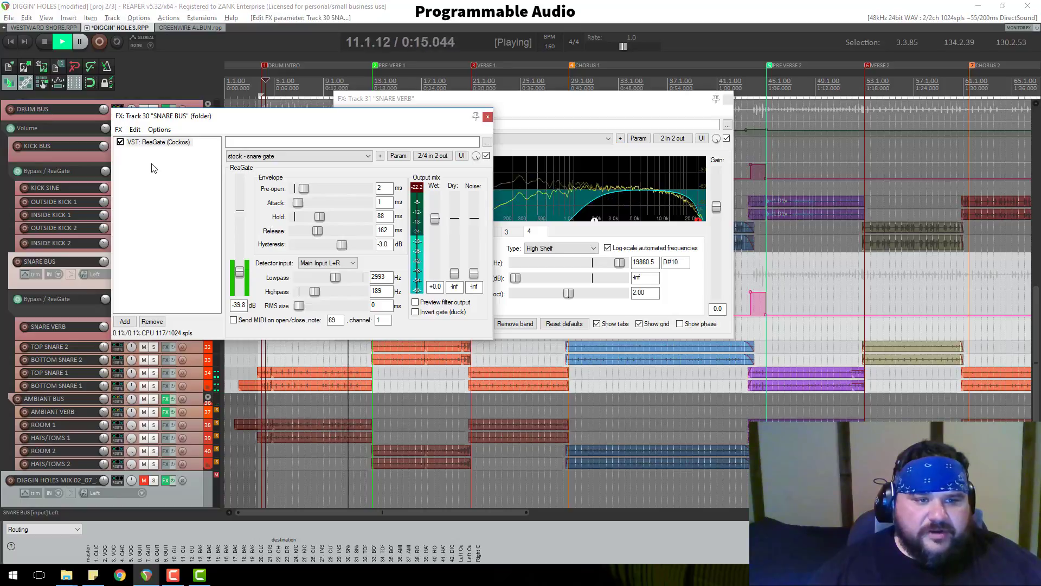
Undo the SNARE BUS gate threshold change, the last track solo and the ReaFir removal, and show ReaGate's settings
key("ctrl+z")
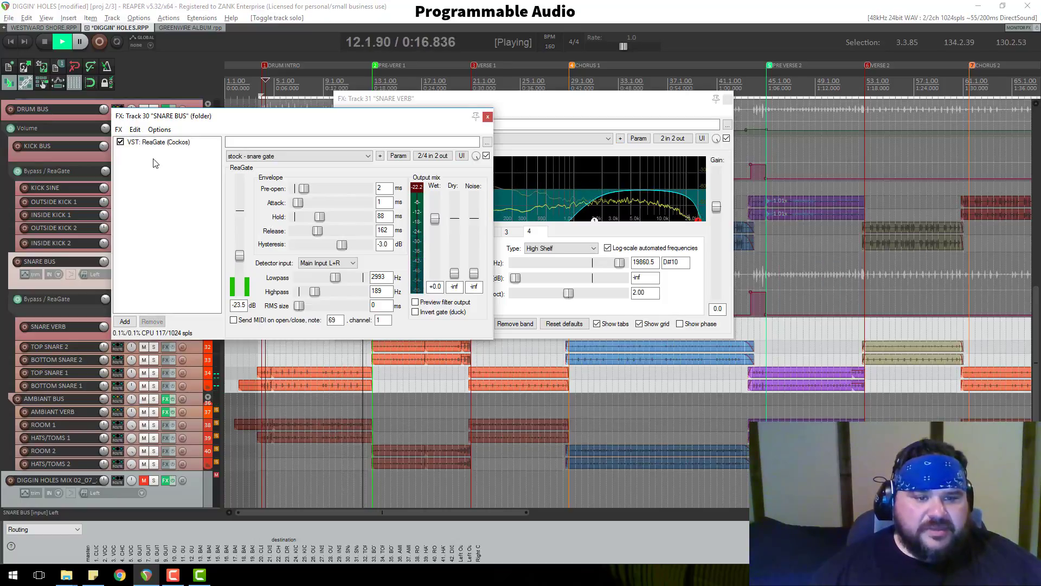
key("ctrl+z")
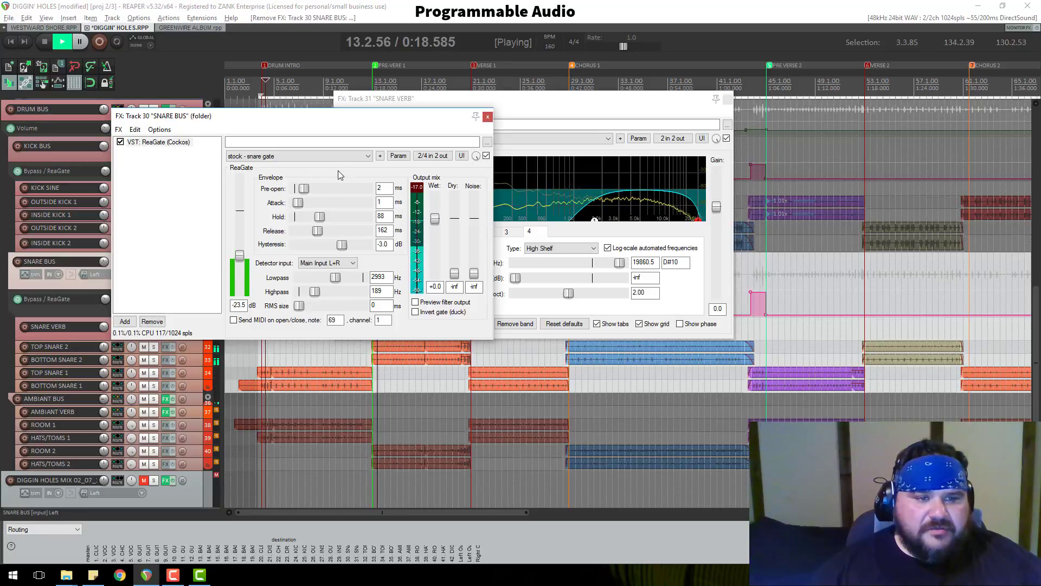
key("ctrl+z")
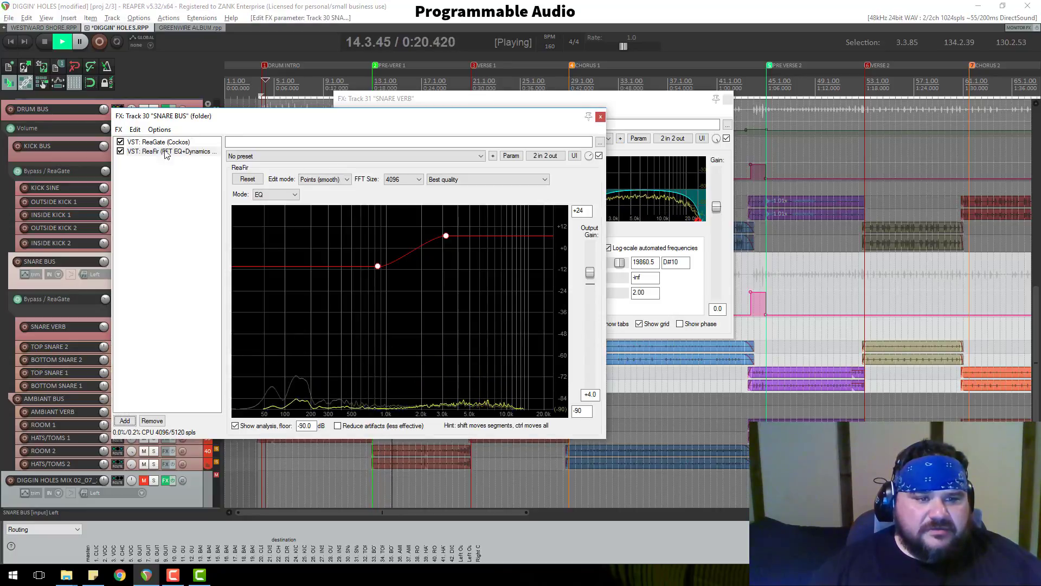
left_click(158, 145)
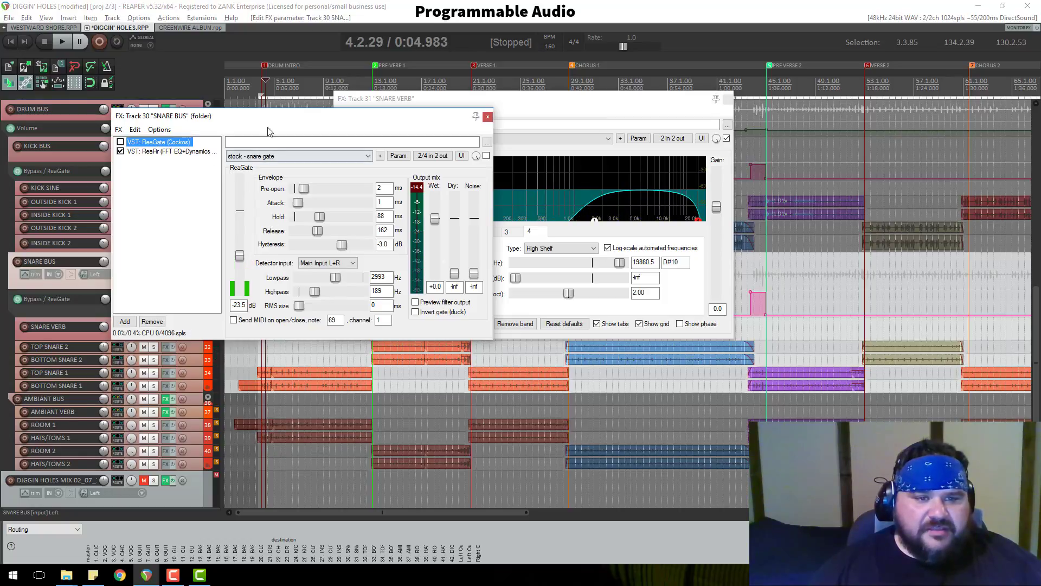
Play from the DRUM INTRO with the SNARE BUS effects window moved aside, and remove ReaFir from the SNARE BUS
left_click_drag(267, 116, 511, 191)
left_click(409, 232)
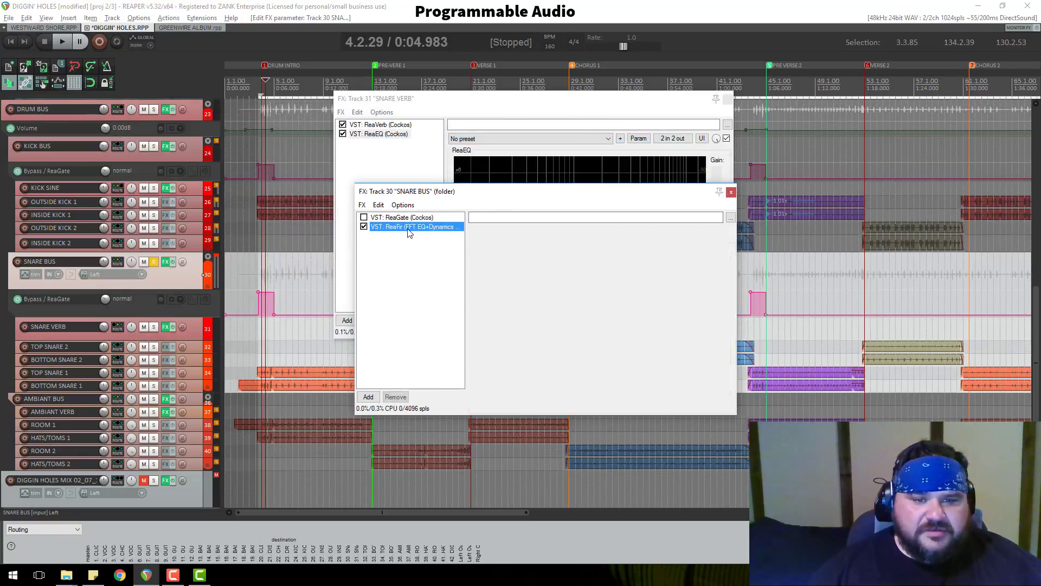
key("space")
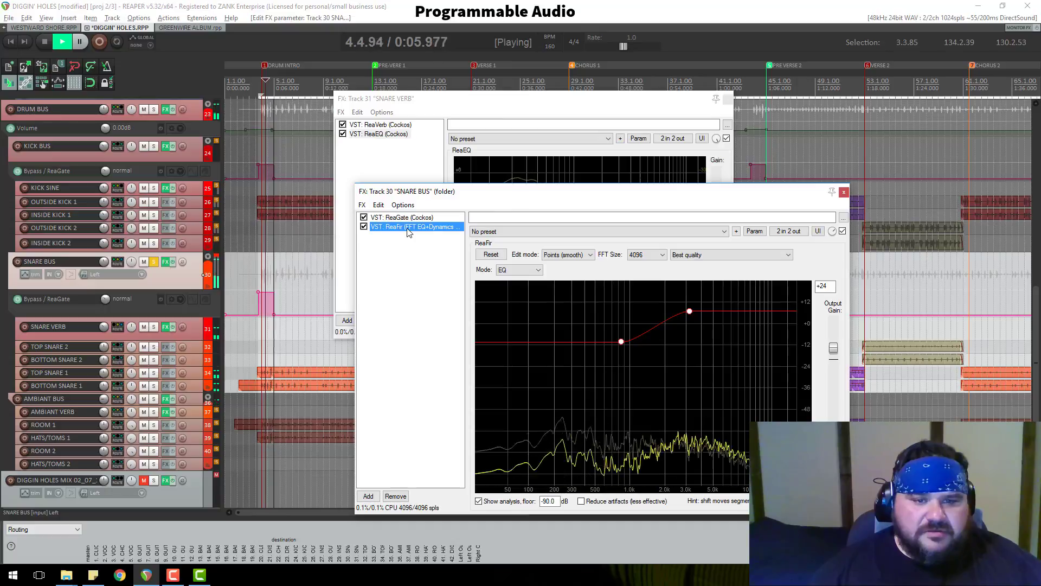
left_click(402, 497)
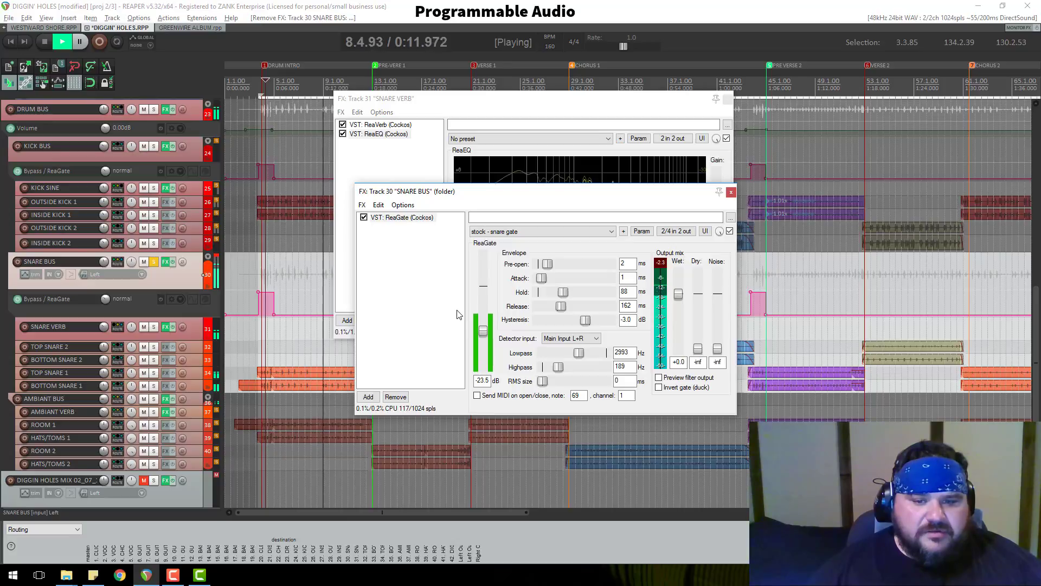
Solo SNARE VERB along with the SNARE BUS during playback, and stop the playback
left_click(157, 327)
left_click_drag(159, 337, 160, 345)
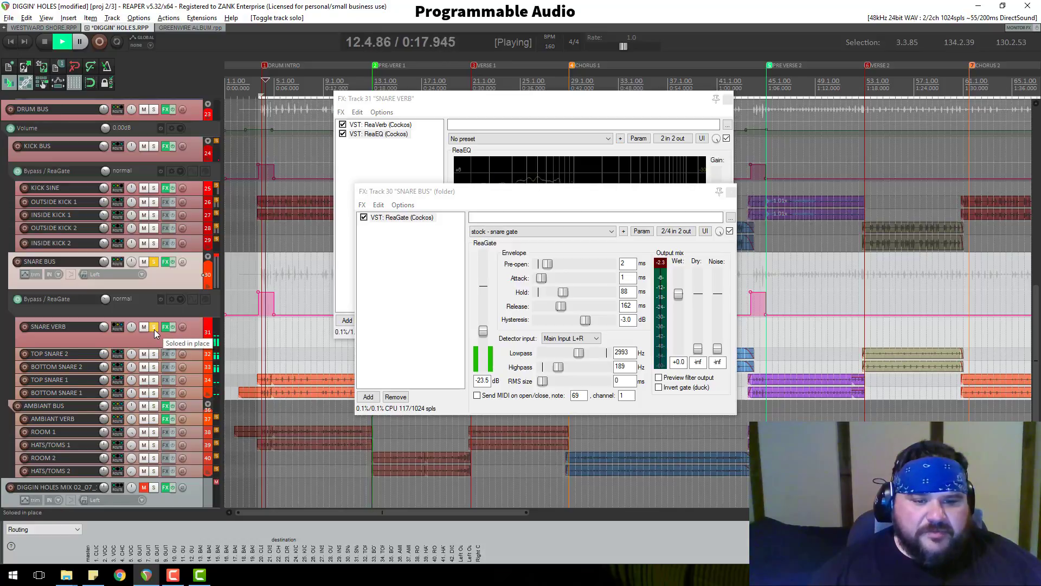
key("space")
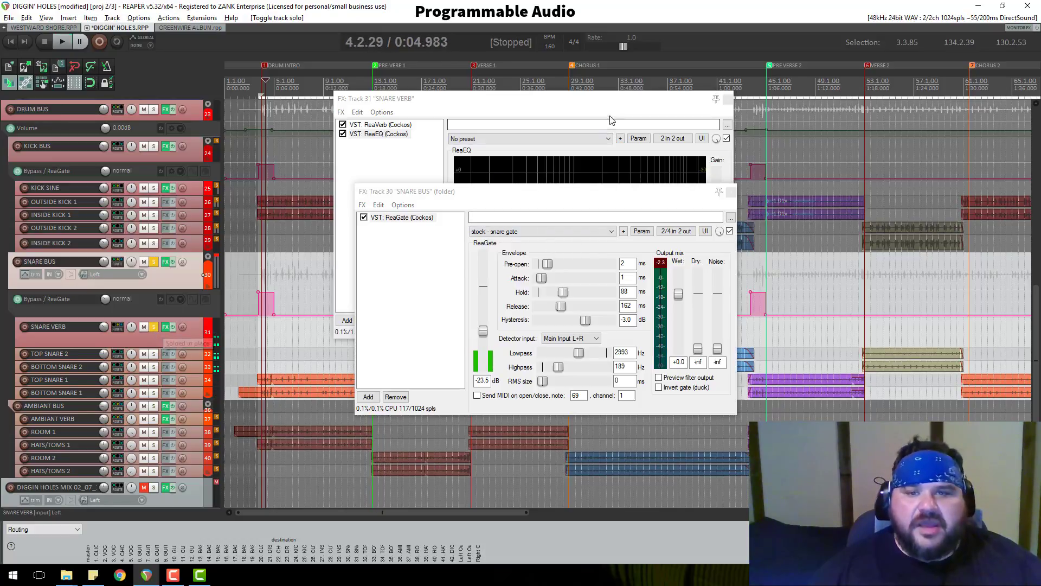
Move the SNARE VERB and SNARE BUS effects windows clear of the tracks, and briefly play from the start of VERSE 1
left_click(379, 134)
left_click_drag(705, 102, 924, 271)
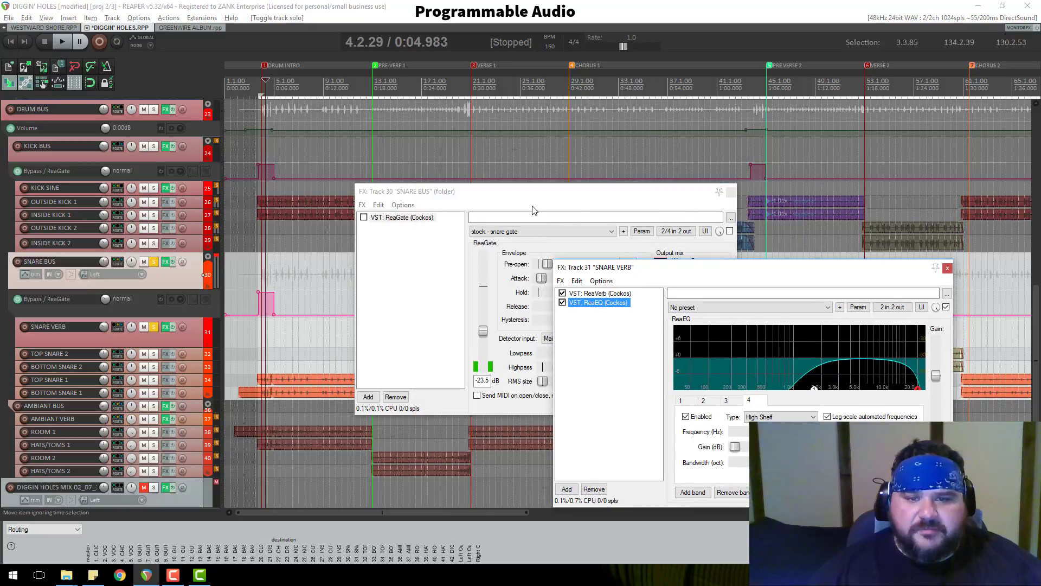
left_click_drag(536, 194, 780, 145)
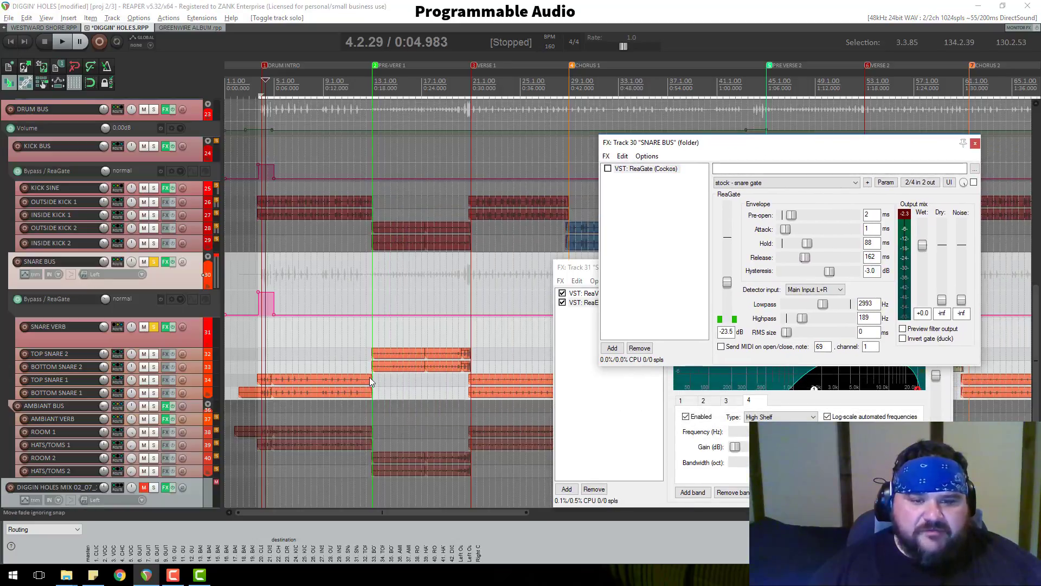
left_click(473, 65)
key("space")
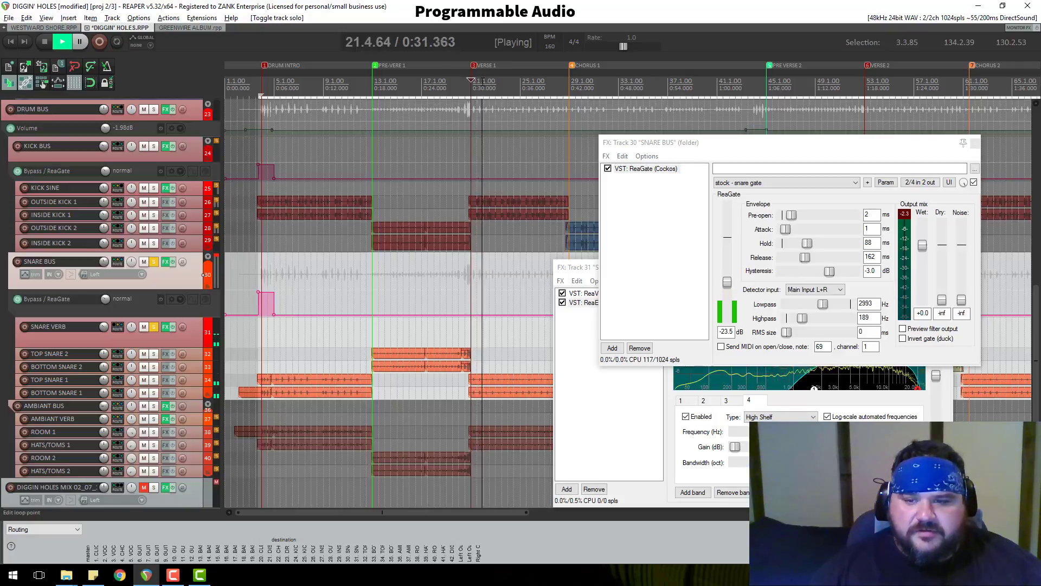
key("space")
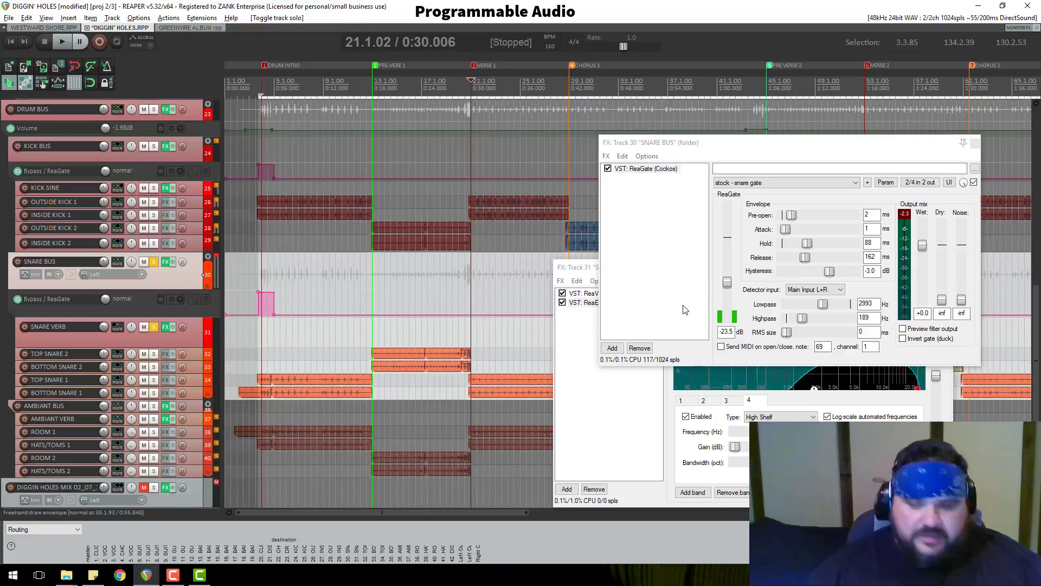
Undo the ReaFir removal, the earlier ReaFir curve and bypass changes, and the track solos on the snare tracks
key("ctrl+z")
key("ctrl+z")
key("ctrl+z")
key("ctrl+z")
key("ctrl+z")
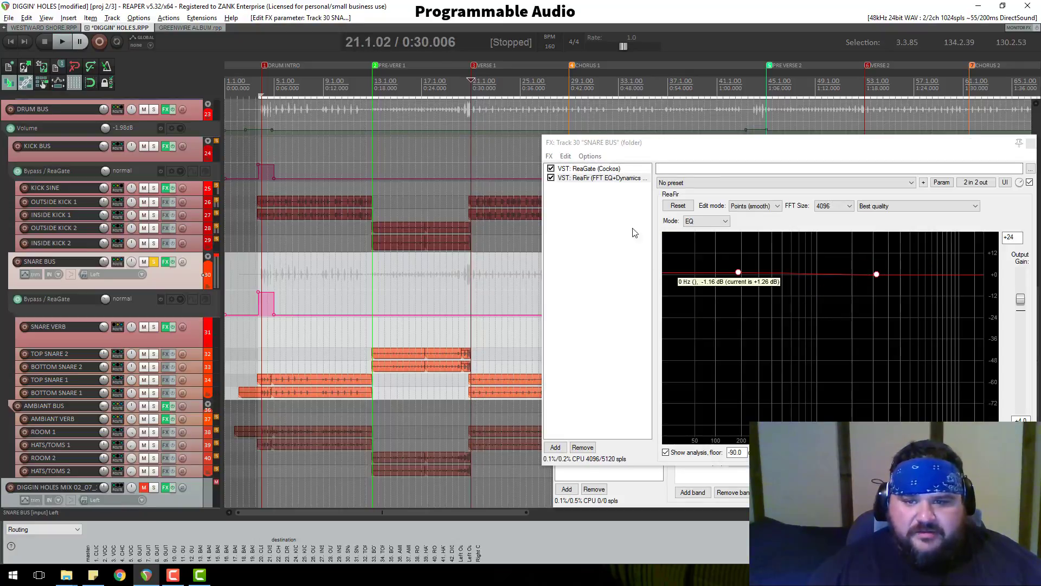
key("ctrl+z")
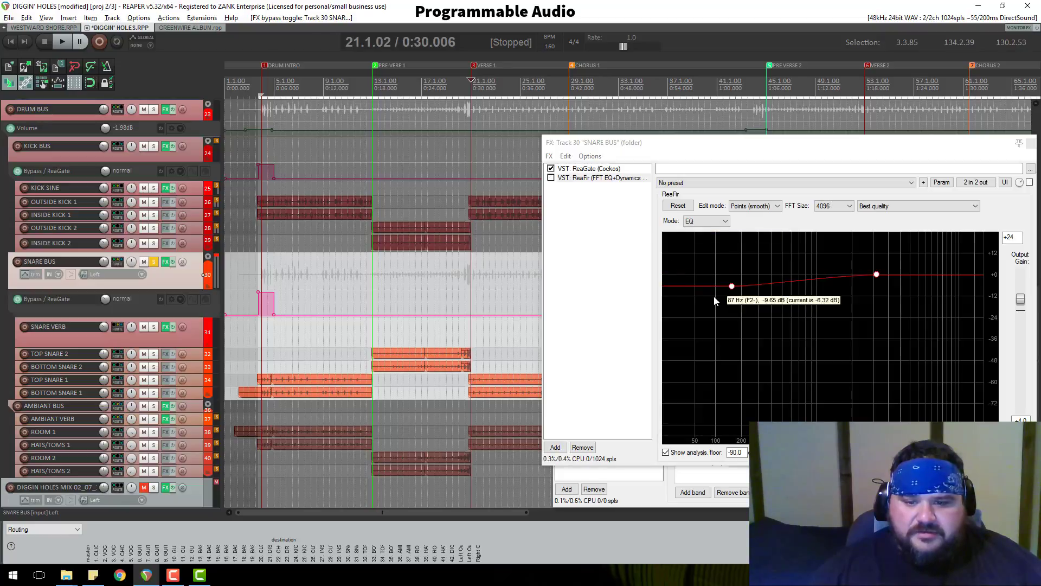
left_click(273, 19)
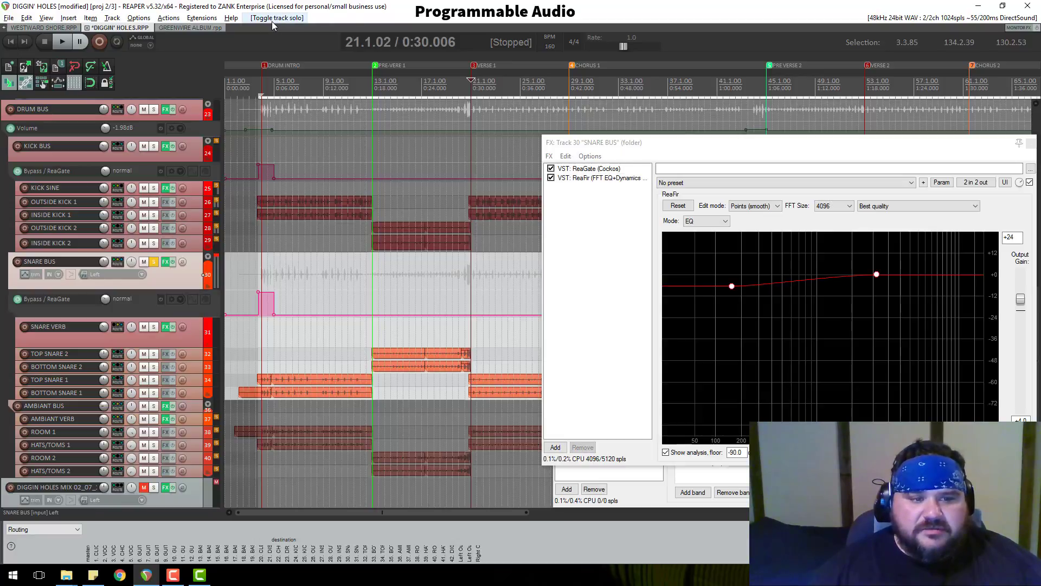
left_click(271, 21)
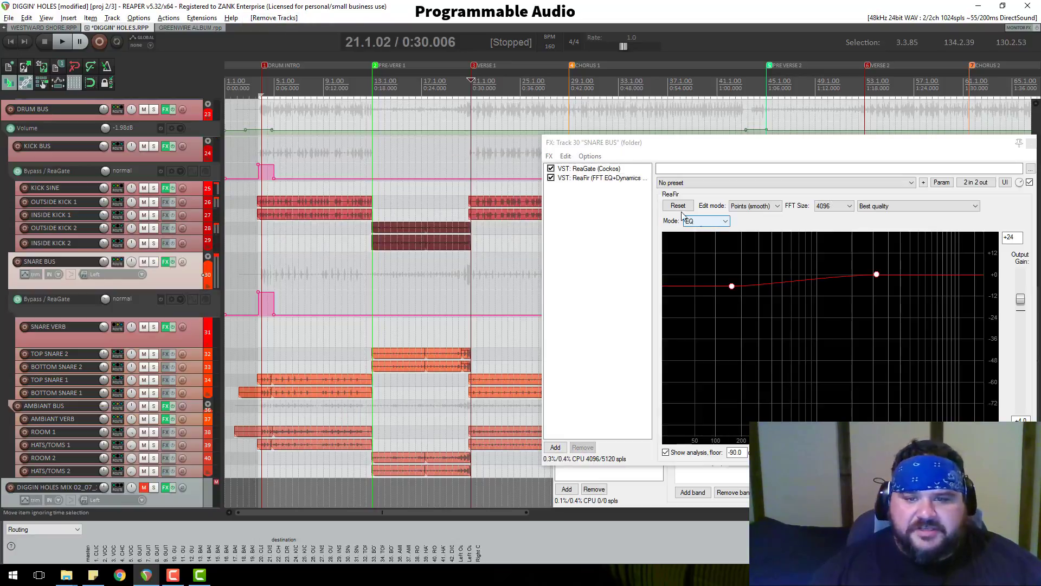
Show the SNARE BUS ReaGate, play from VERSE 1, and solo both the SNARE BUS and SNARE VERB
left_click(599, 170)
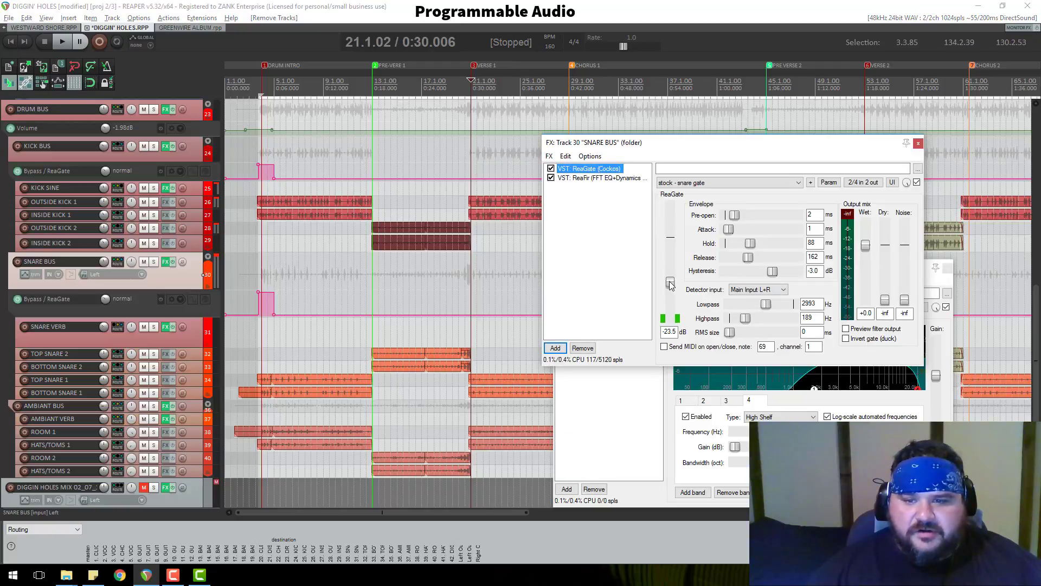
key("space")
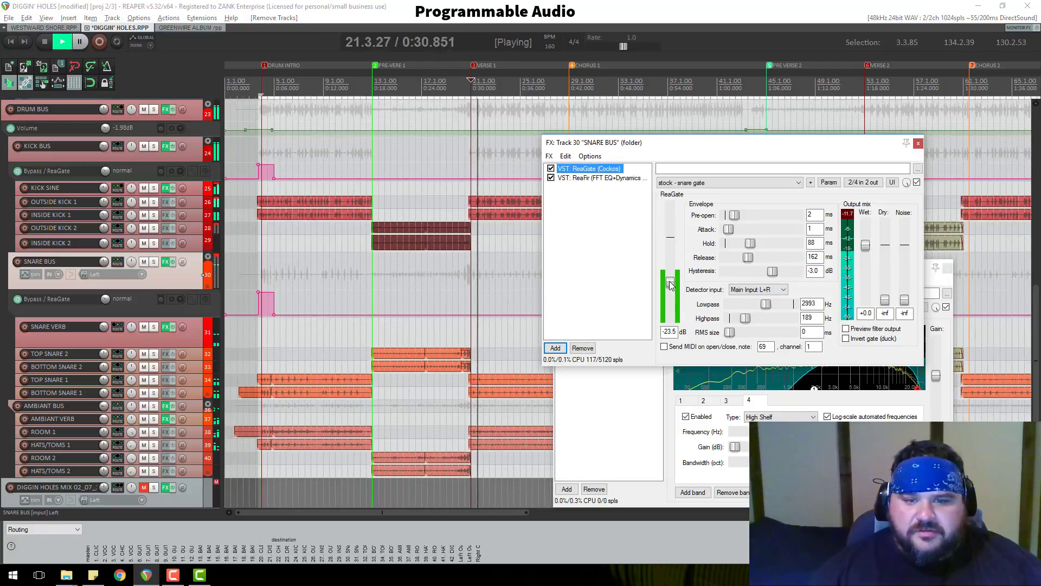
left_click(156, 262)
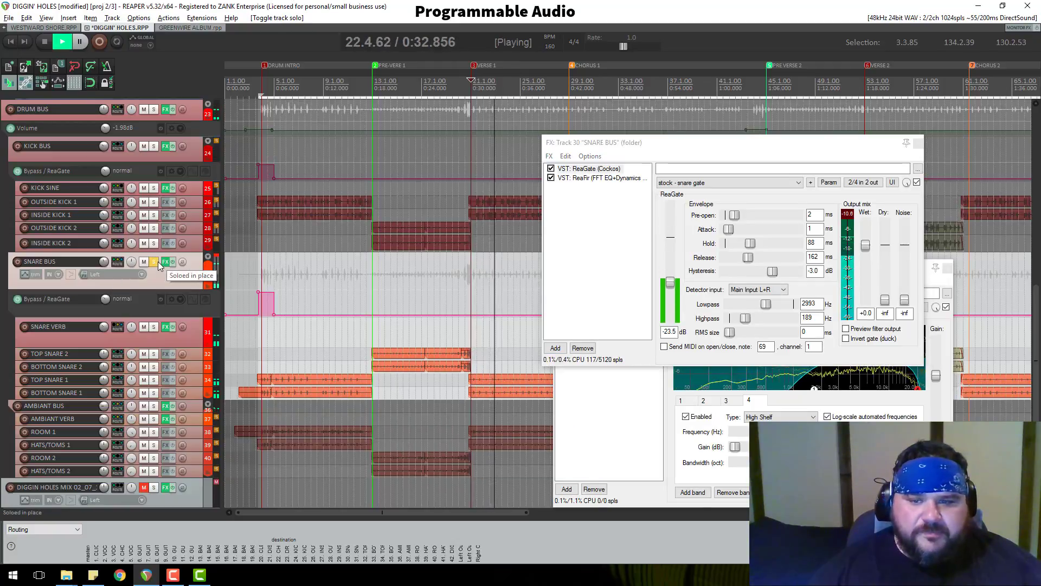
left_click(156, 327)
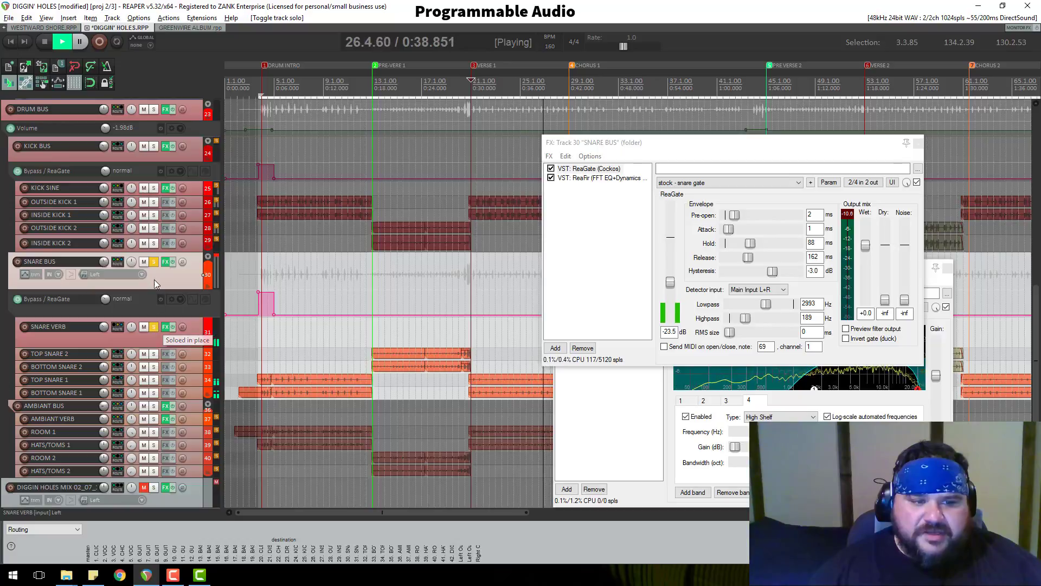
Unsolo the SNARE BUS and replay VERSE 1 with only SNARE VERB soloed
key("space")
left_click(155, 262)
key("space")
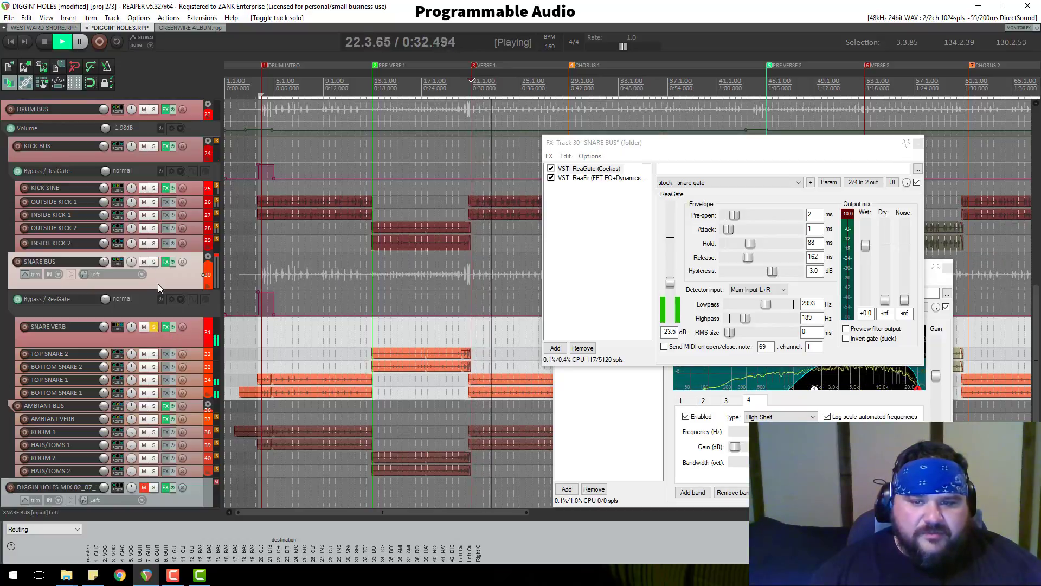
key("space")
Place the SNARE BUS and SNARE VERB effects windows apart, and review SNARE VERB's ReaVerb and ReaEQ settings
left_click_drag(738, 145, 560, 32)
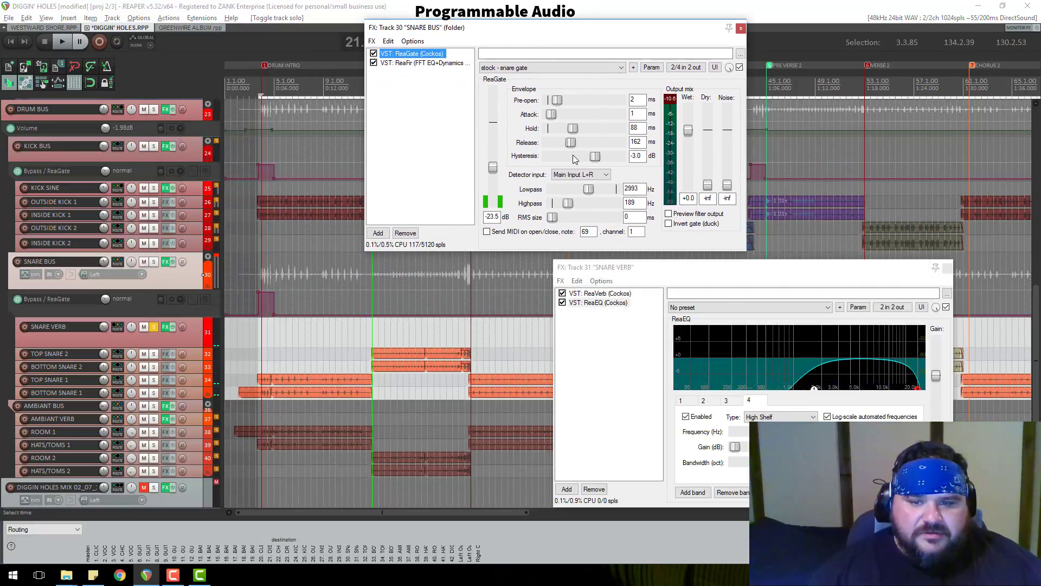
left_click_drag(583, 266, 401, 159)
left_click(412, 186)
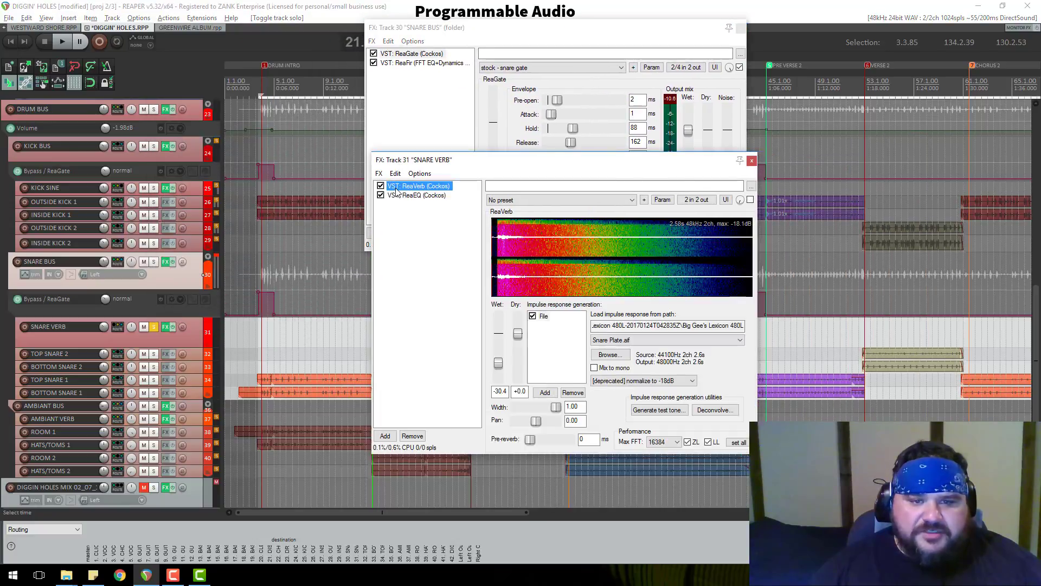
left_click(404, 196)
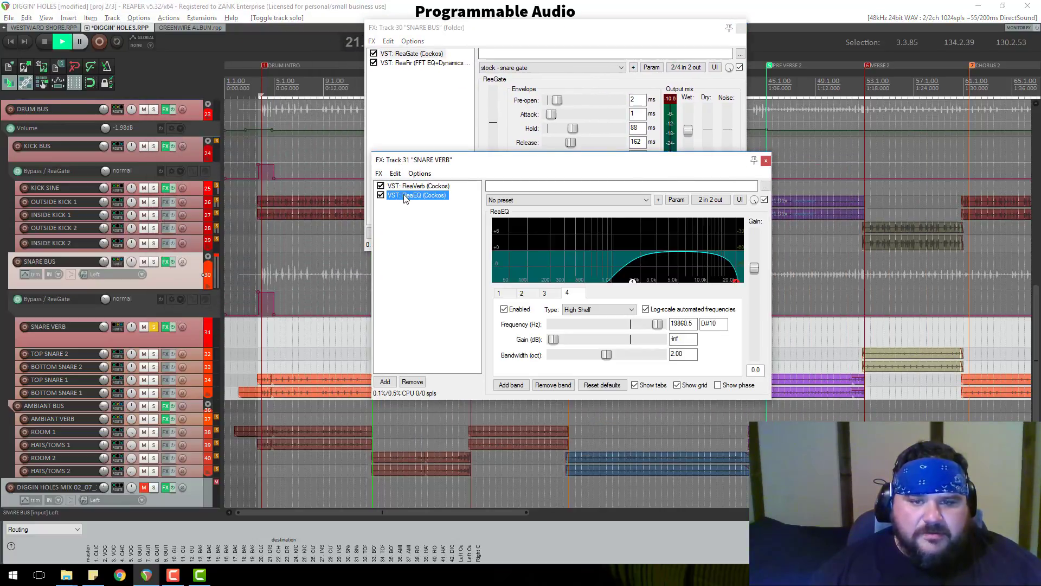
left_click_drag(447, 163, 553, 296)
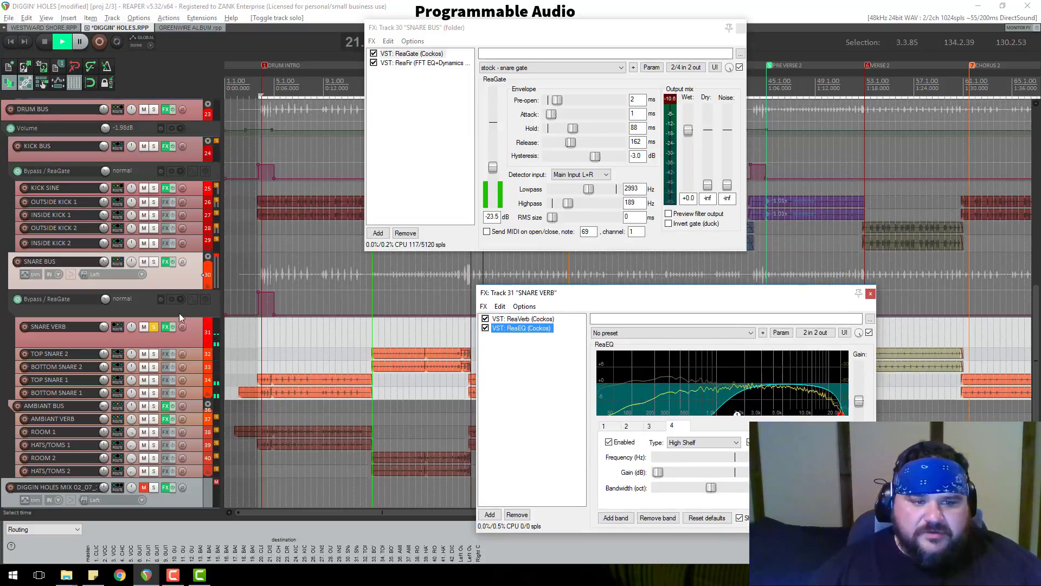
Solo the SNARE BUS together with SNARE VERB during playback, and compare its ReaGate and ReaFir settings
left_click(153, 262)
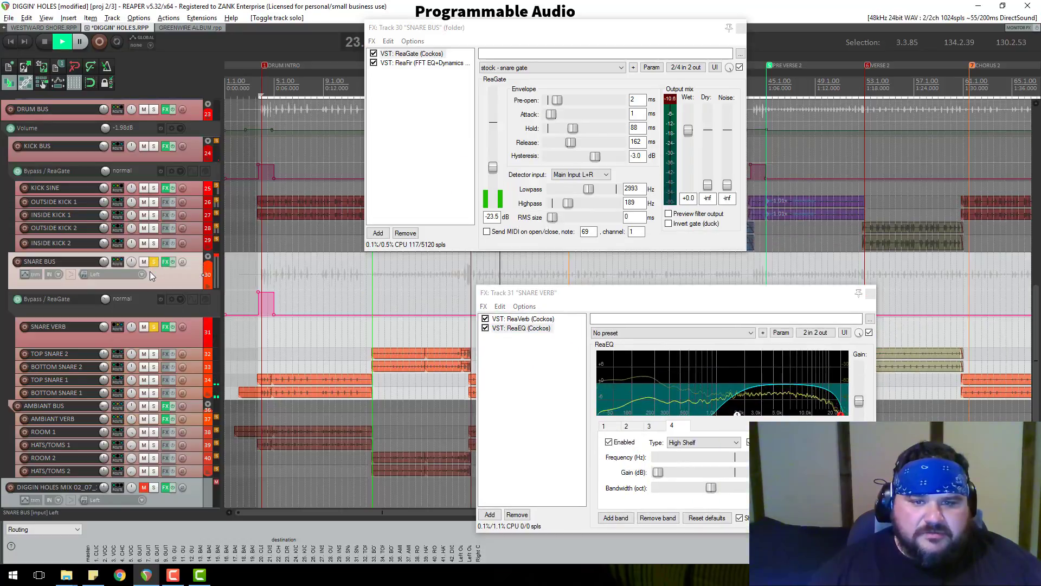
left_click(410, 54)
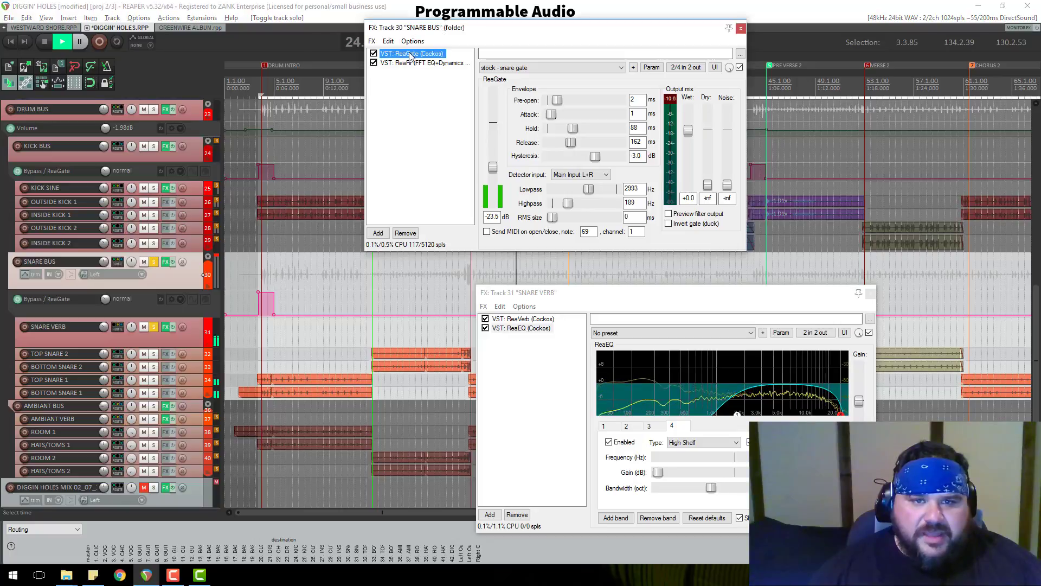
left_click(410, 63)
left_click(413, 56)
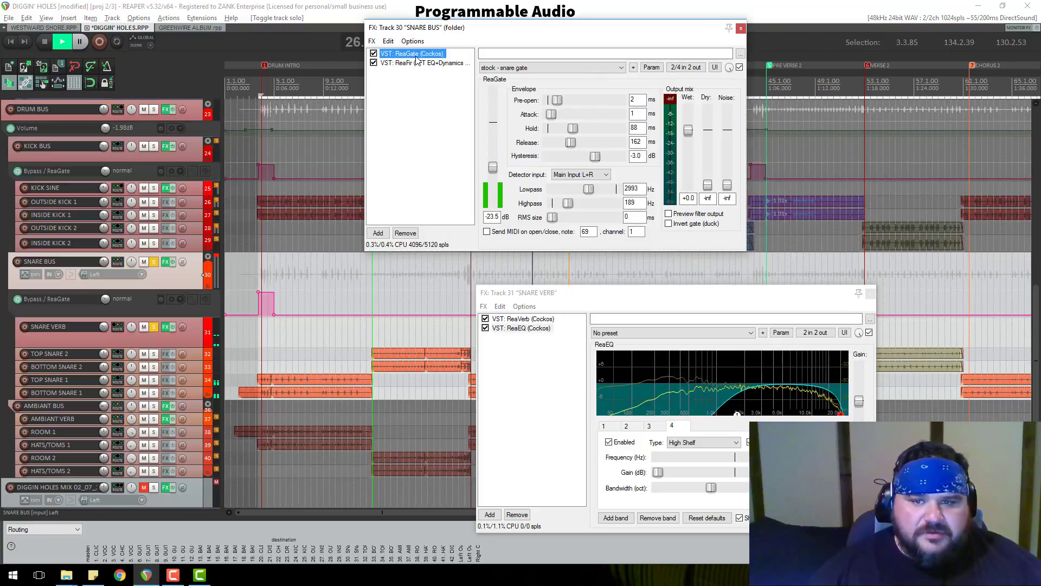
Remove ReaFir from the SNARE BUS, lower its ReaGate threshold to -58.3 dB, and stop the playback
left_click(414, 63)
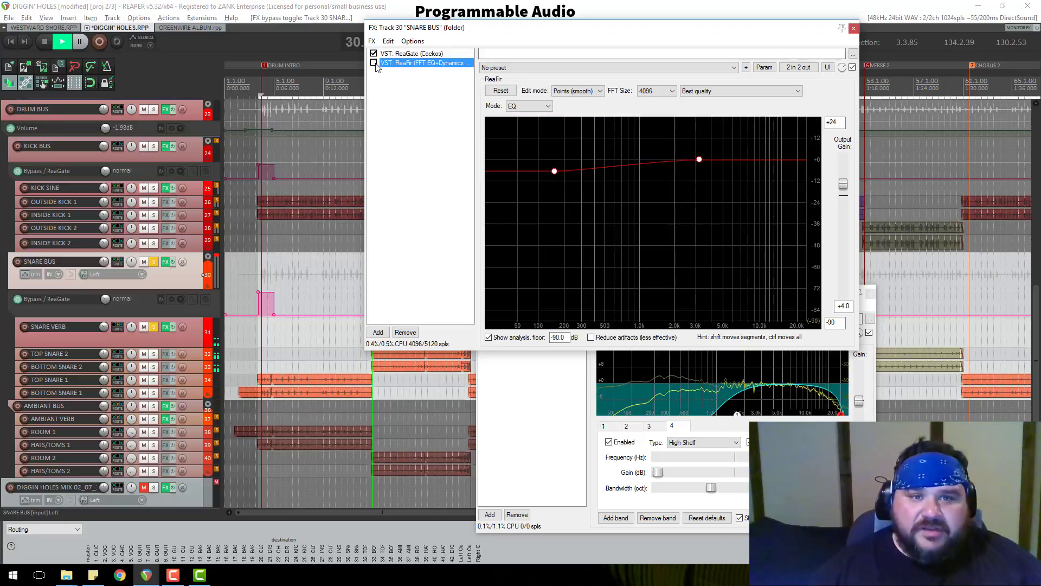
left_click(405, 332)
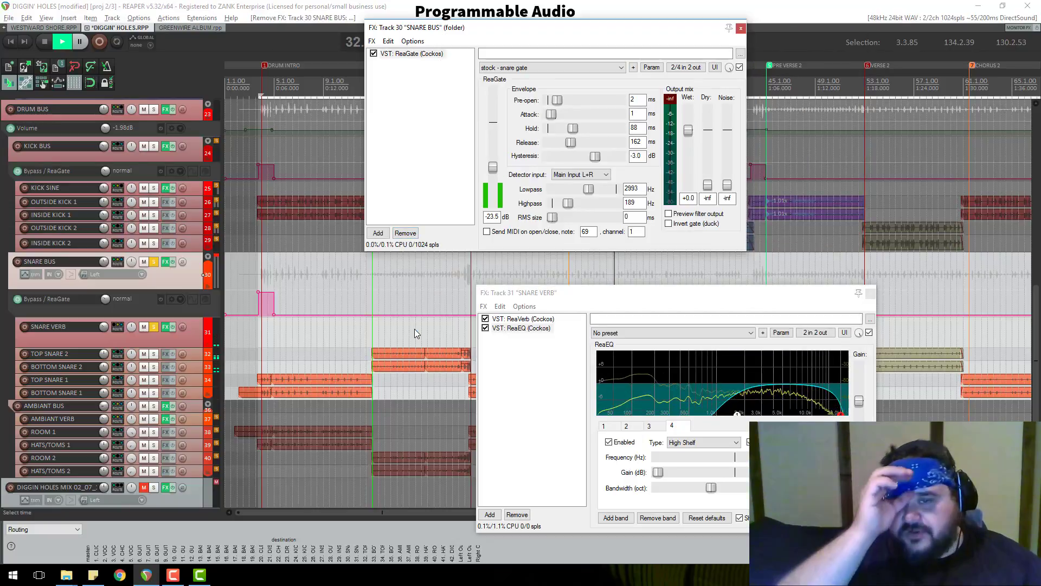
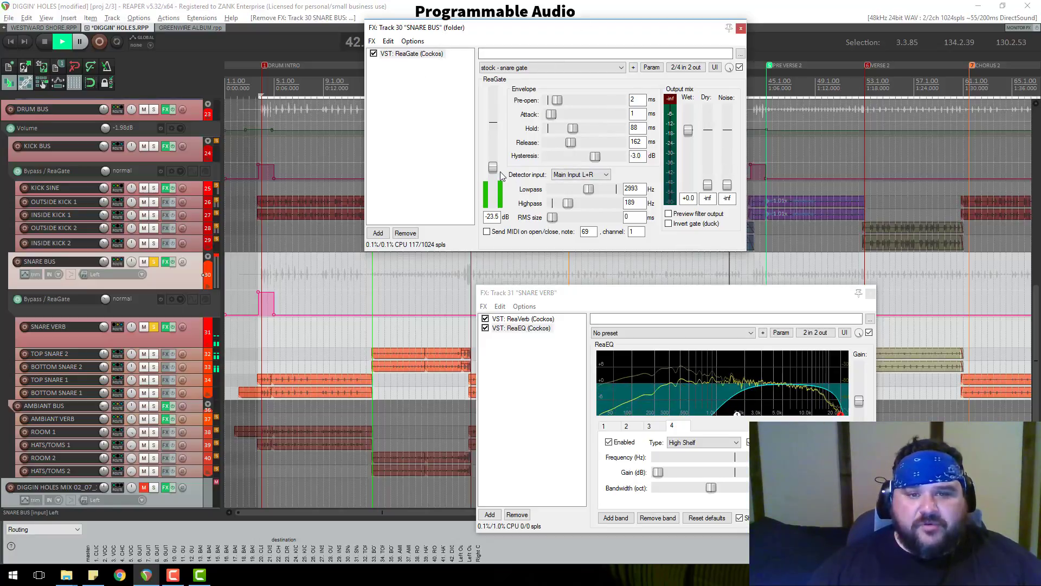
left_click_drag(497, 173, 496, 174)
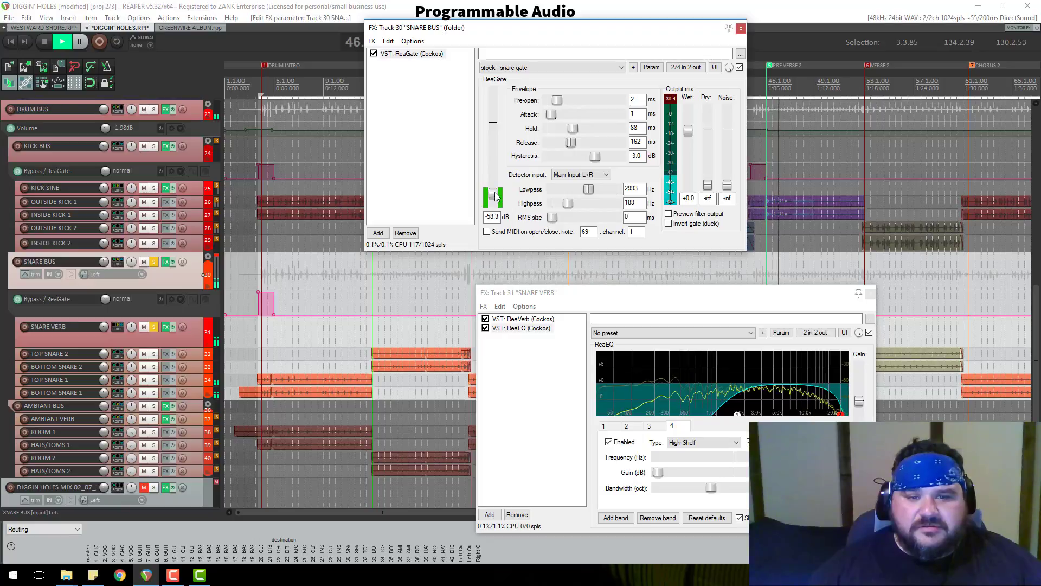
key("space")
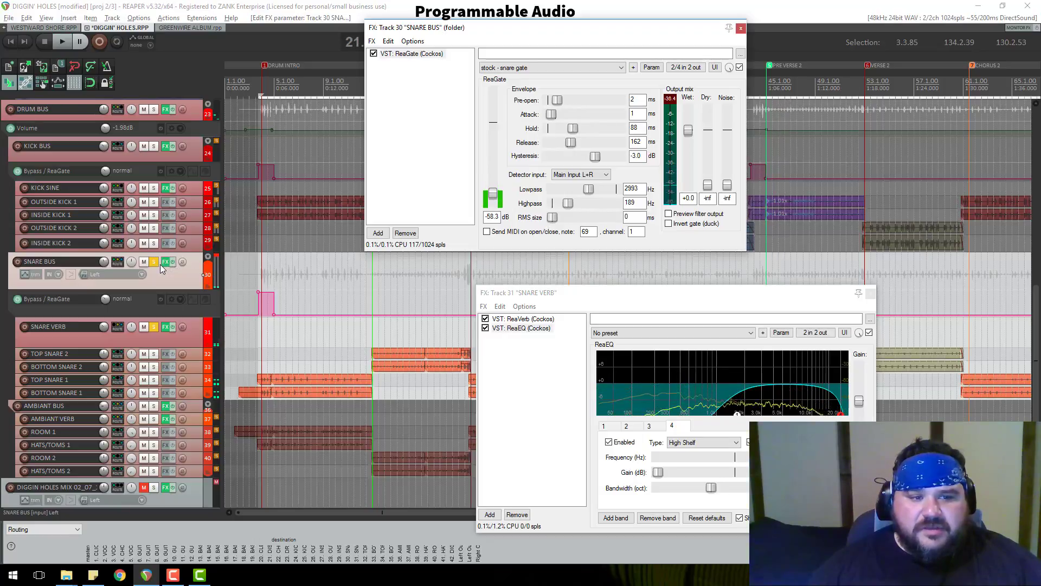
Solo the DRUM BUS together with the SNARE BUS and SNARE VERB, and audition the result with a short playback
right_click(119, 265)
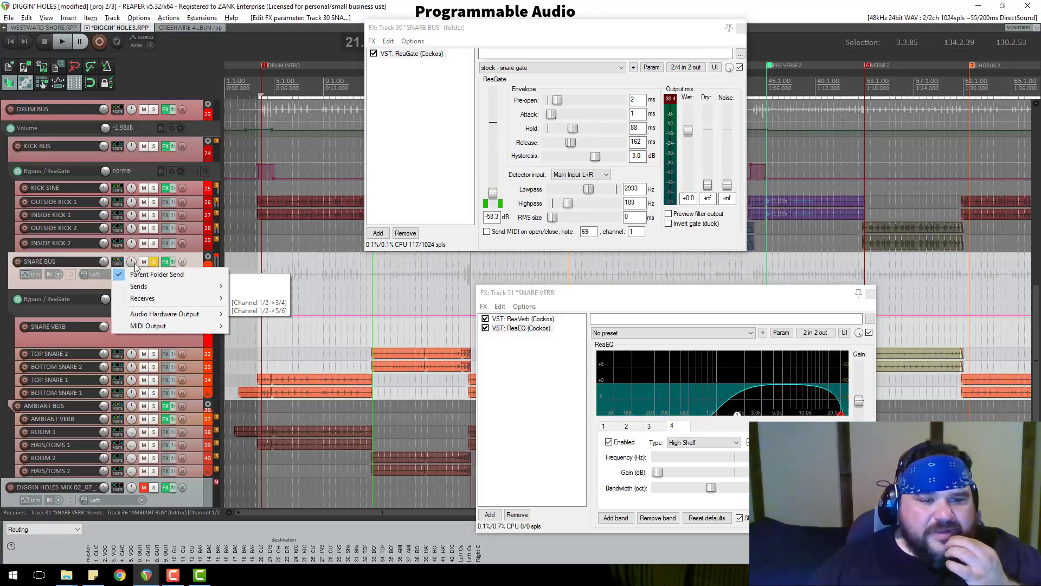
left_click(196, 258)
scroll(143, 216, "up", 2)
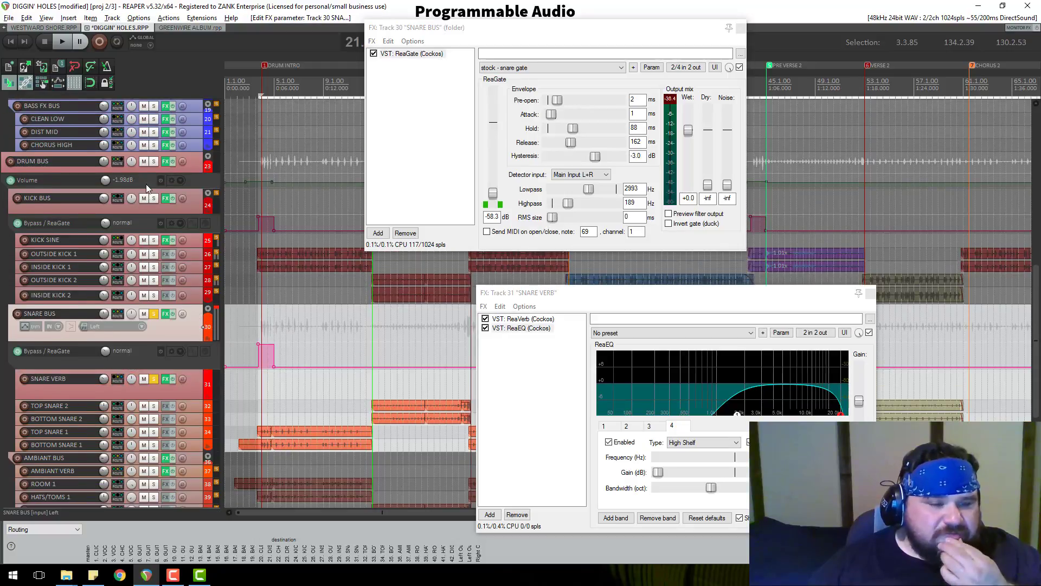
left_click(154, 162)
scroll(168, 207, "up", 2)
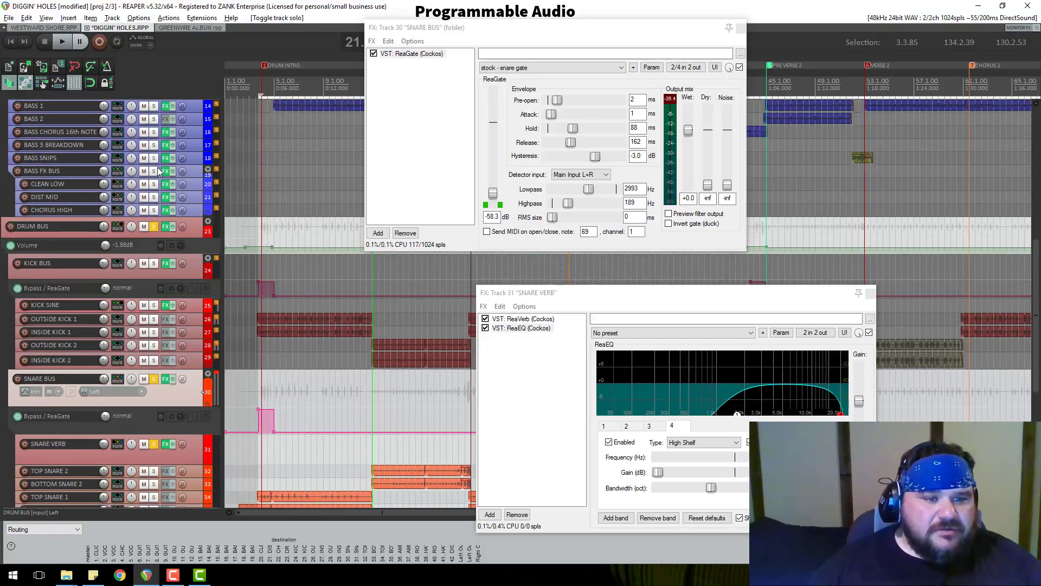
key("space")
scroll(174, 221, "down", 2)
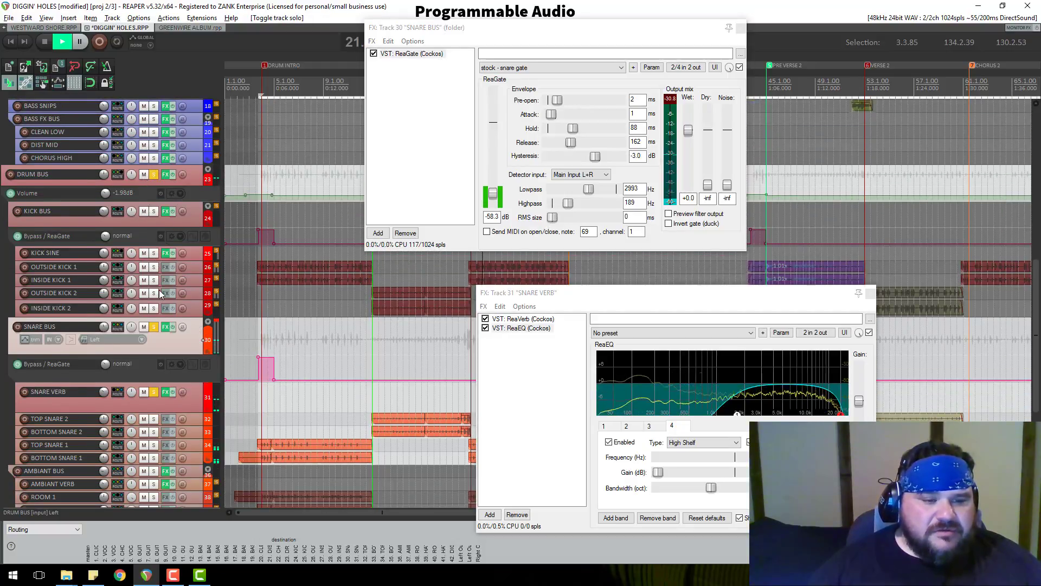
key("space")
Check the SNARE BUS routing and turn off its parent send to the DRUM BUS
right_click(119, 325)
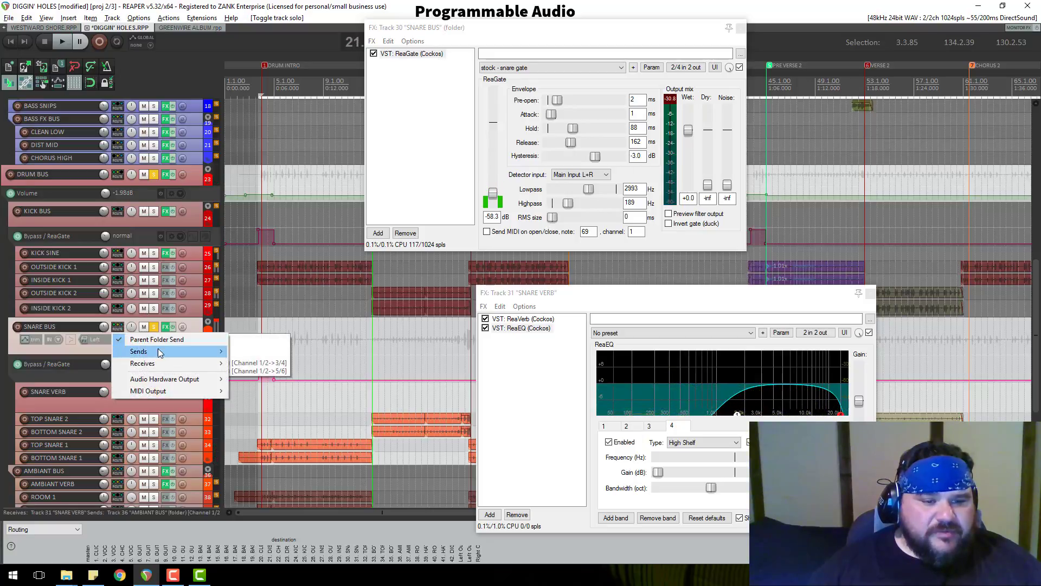
mouse_move(146, 368)
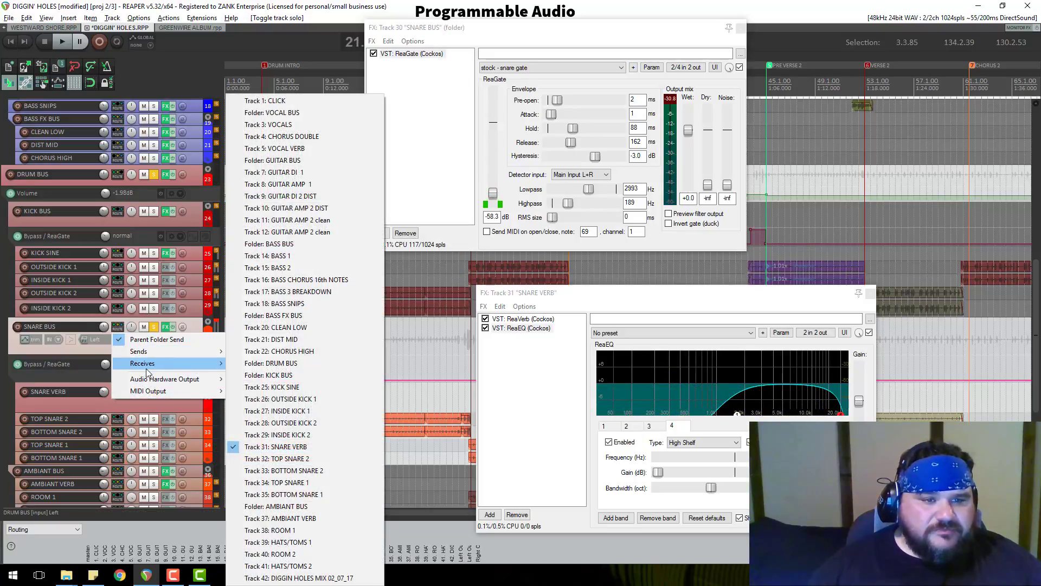
key("Escape")
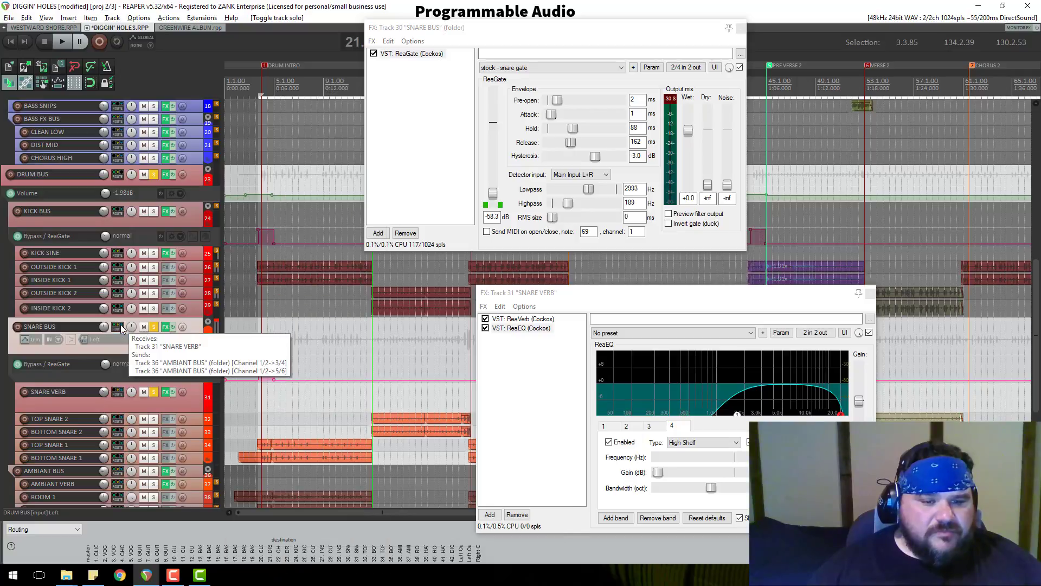
left_click(117, 327)
left_click_drag(379, 326, 239, 132)
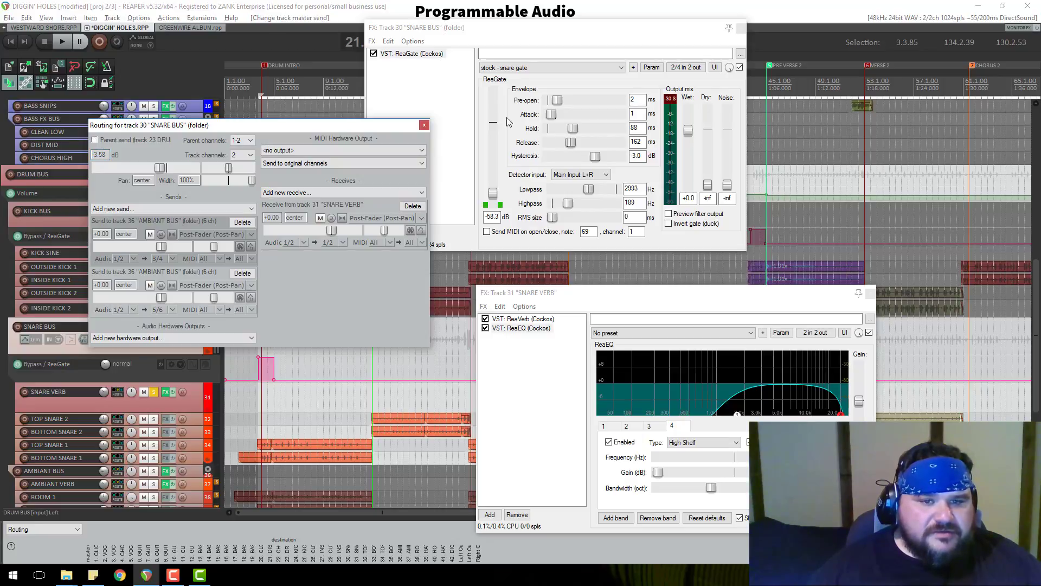
left_click(423, 126)
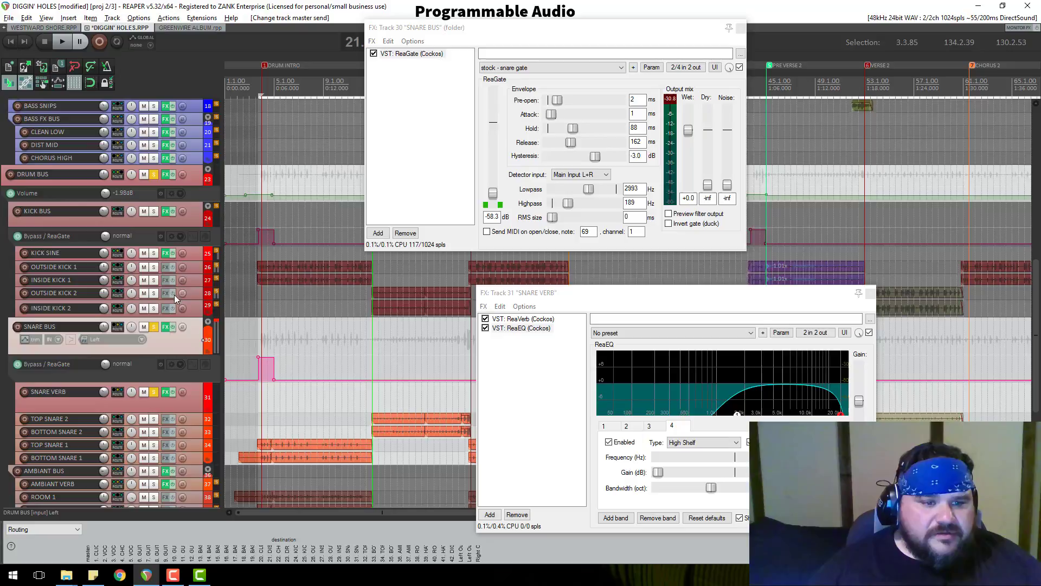
Add a direct send from the SNARE BUS to the DRUM BUS folder
right_click(119, 327)
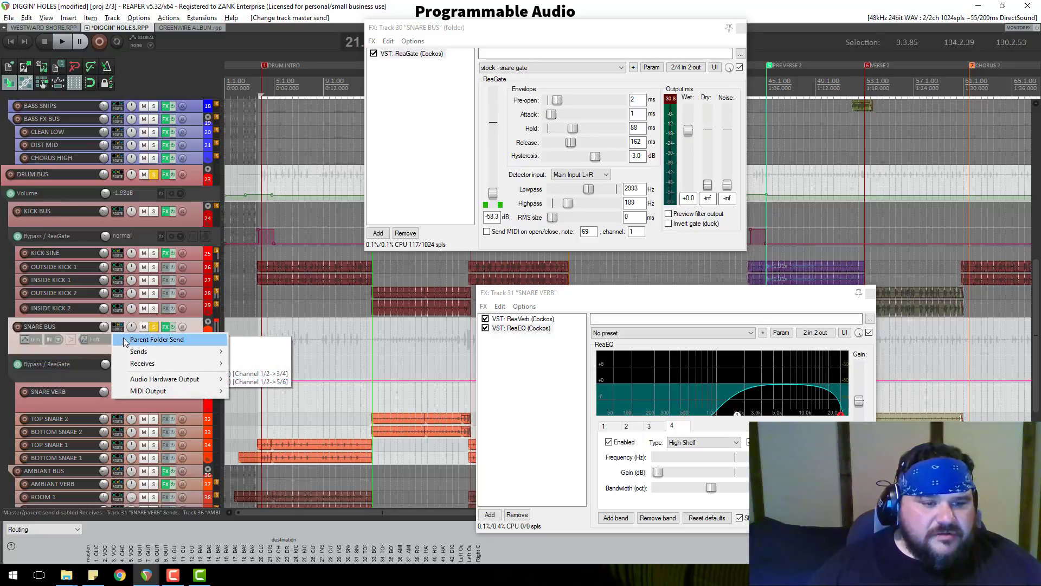
mouse_move(138, 353)
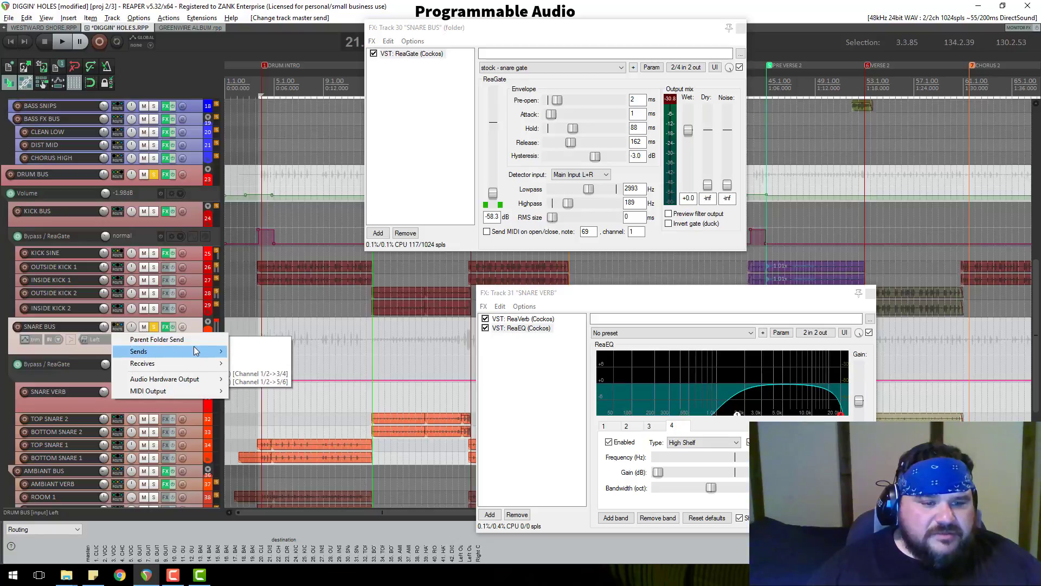
mouse_move(194, 347)
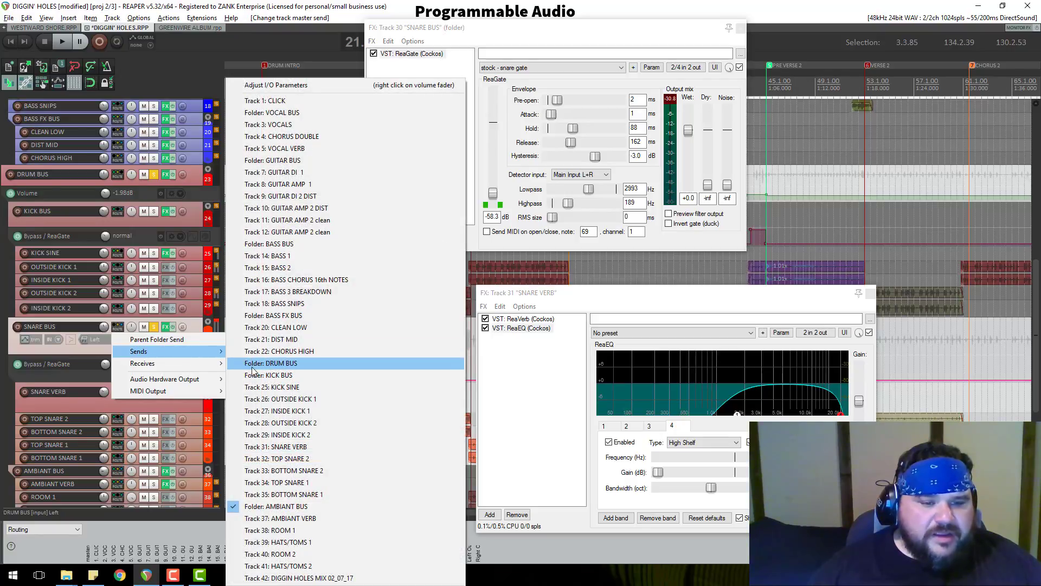
left_click(254, 367)
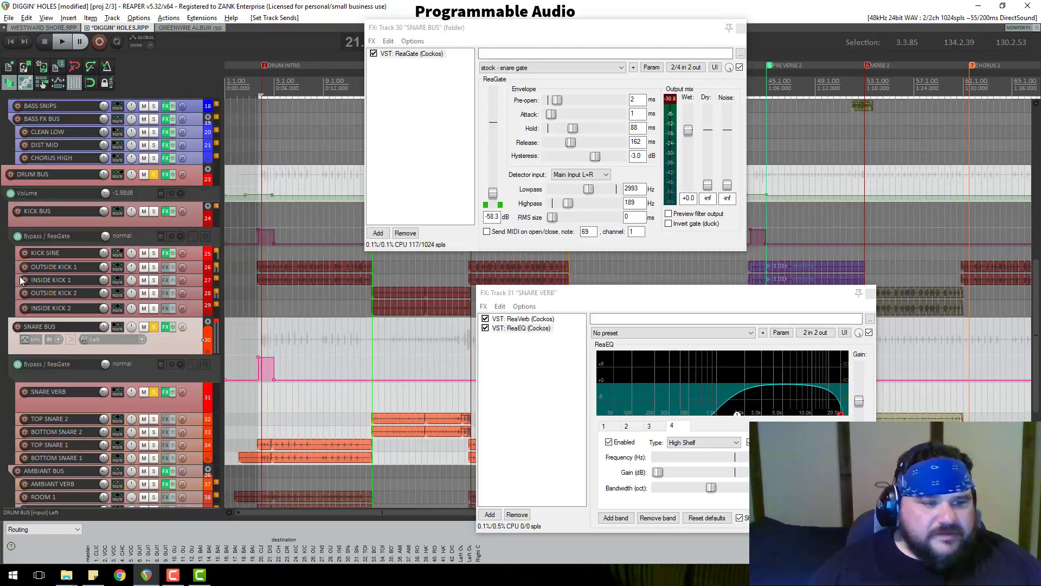
Play the soloed snare and drum buses through the new send, moving the SNARE VERB effects window clear of the tracks
key("space")
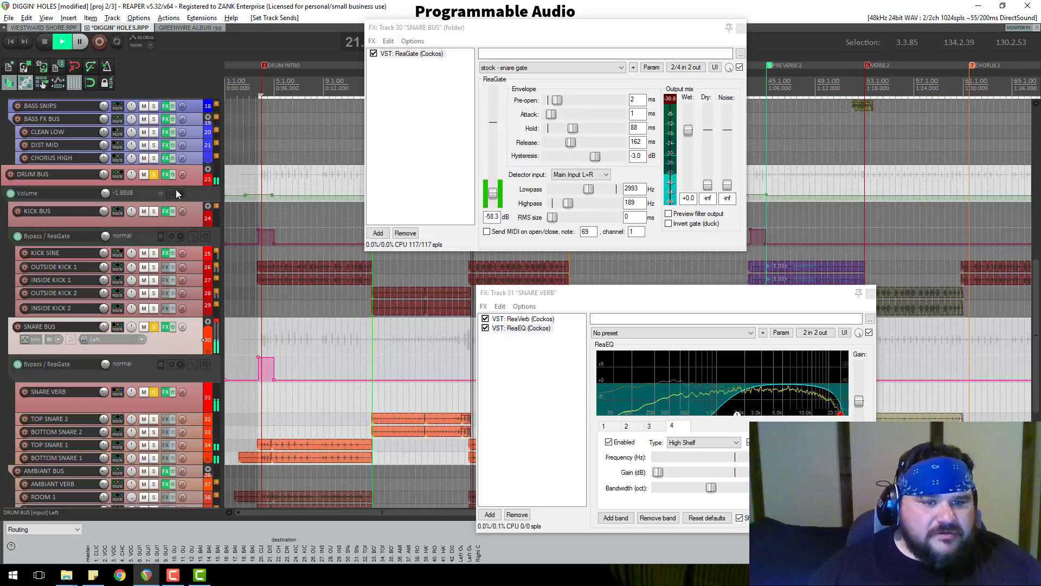
left_click_drag(651, 298, 865, 328)
scroll(181, 402, "down", 3)
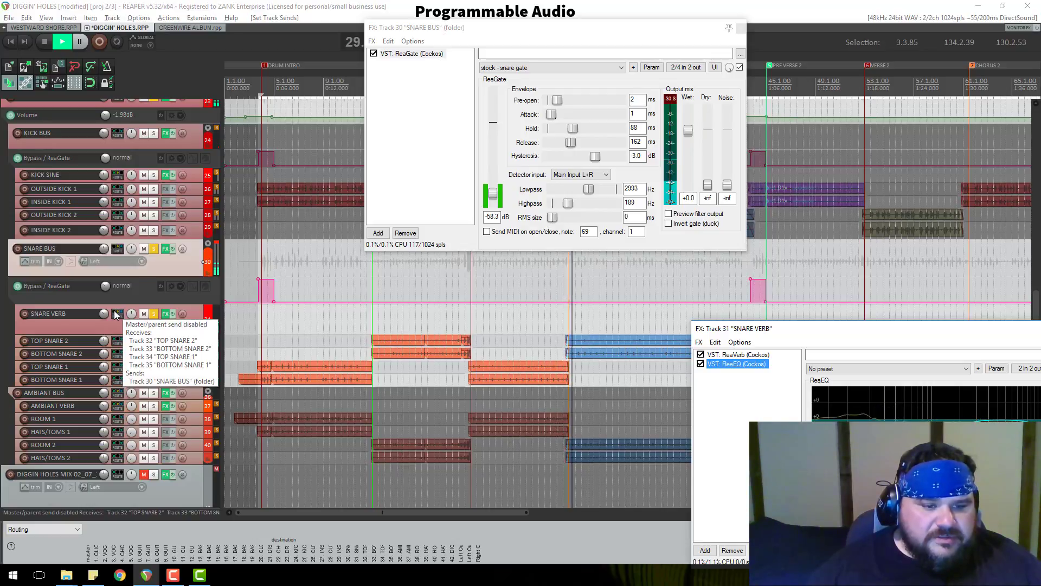
key("space")
Unsolo the SNARE BUS and SNARE VERB, and compare playback of the soloed DRUM BUS with and without the SNARE BUS soloed
left_click(154, 248)
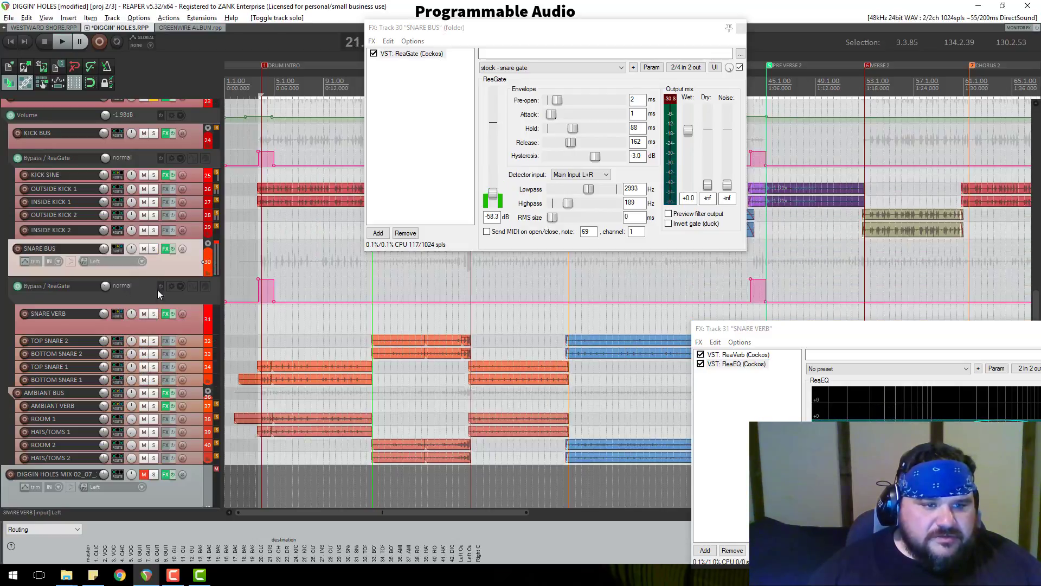
key("space")
scroll(155, 116, "up", 3)
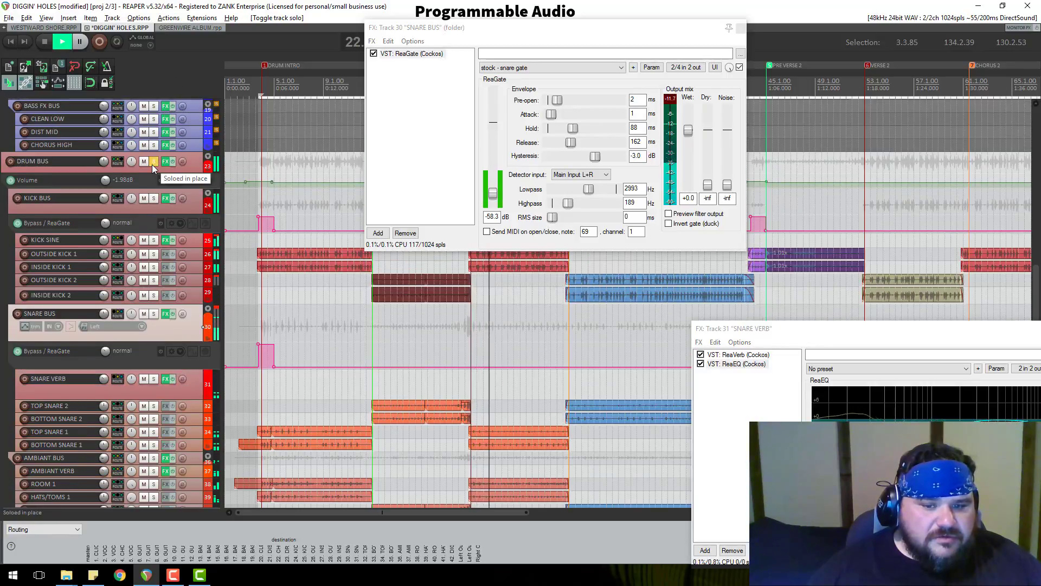
left_click(155, 315)
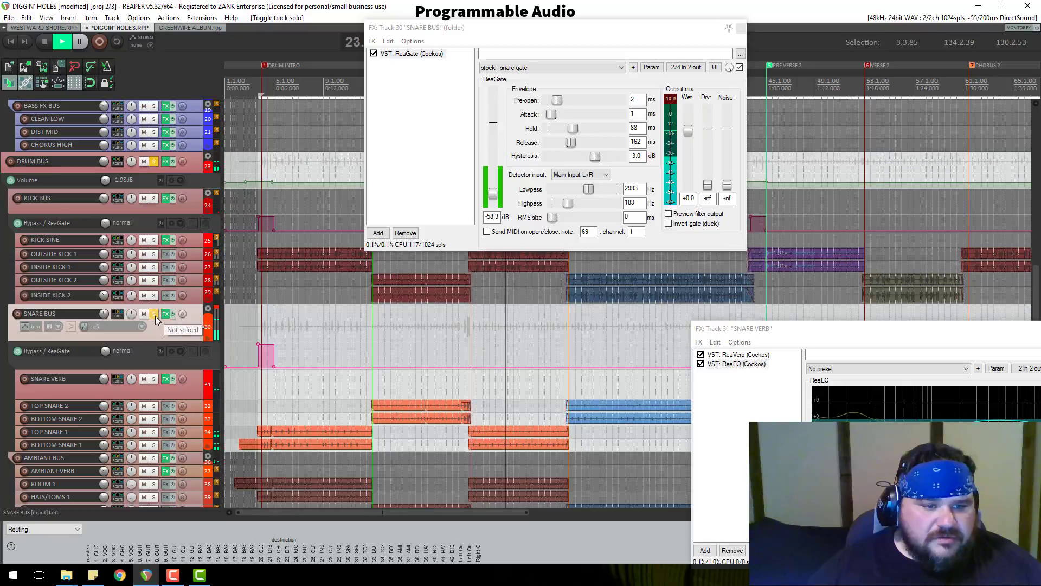
left_click(154, 315)
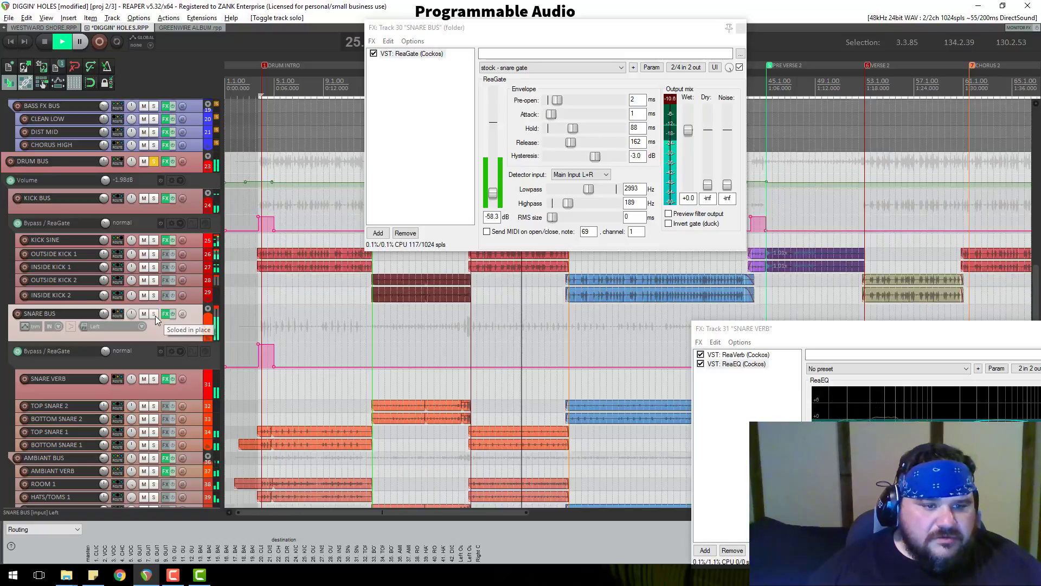
scroll(155, 316, "up", 3)
scroll(155, 316, "up", 5)
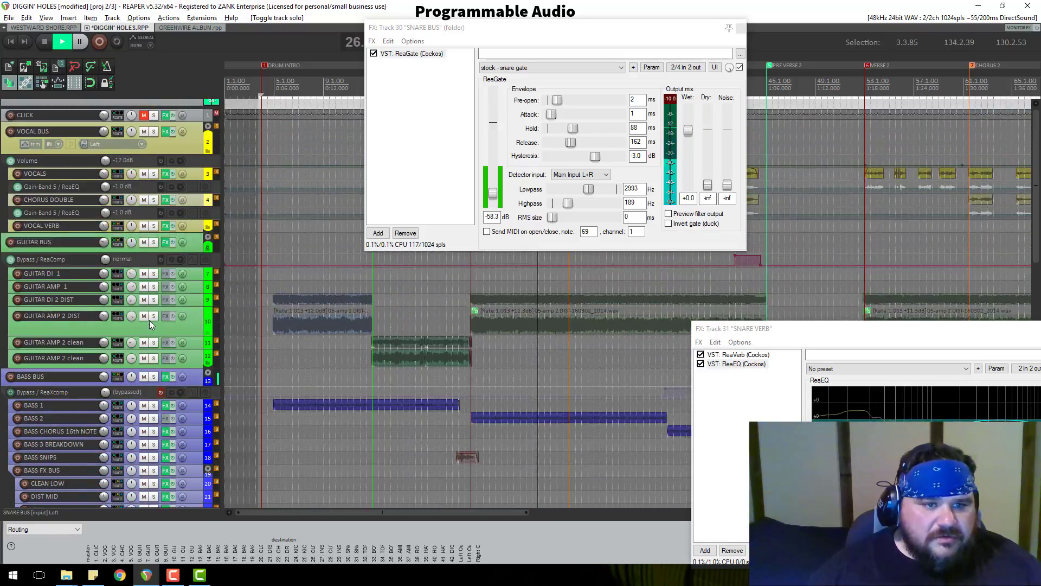
scroll(157, 352, "down", 8)
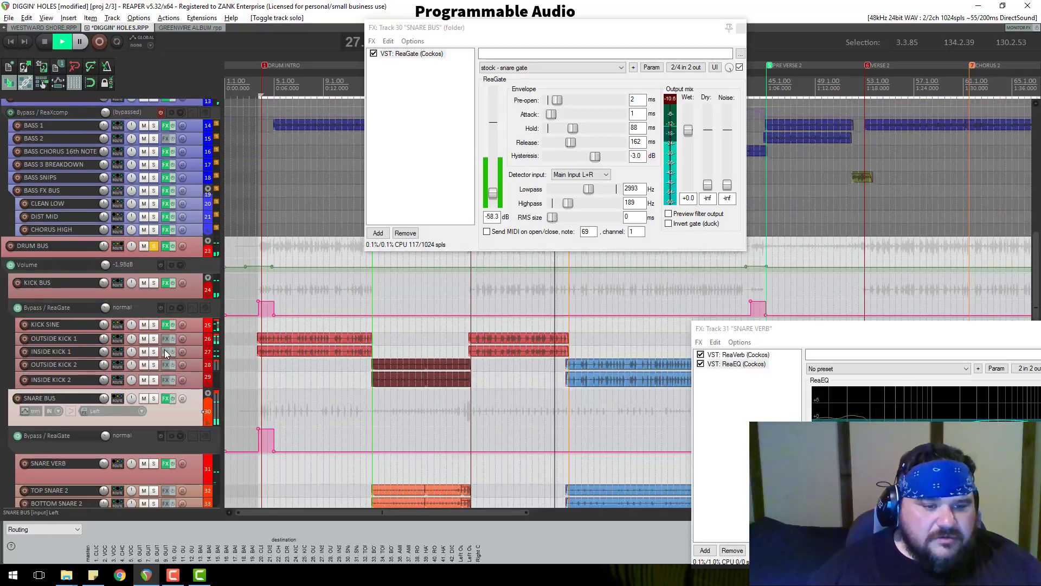
key("space")
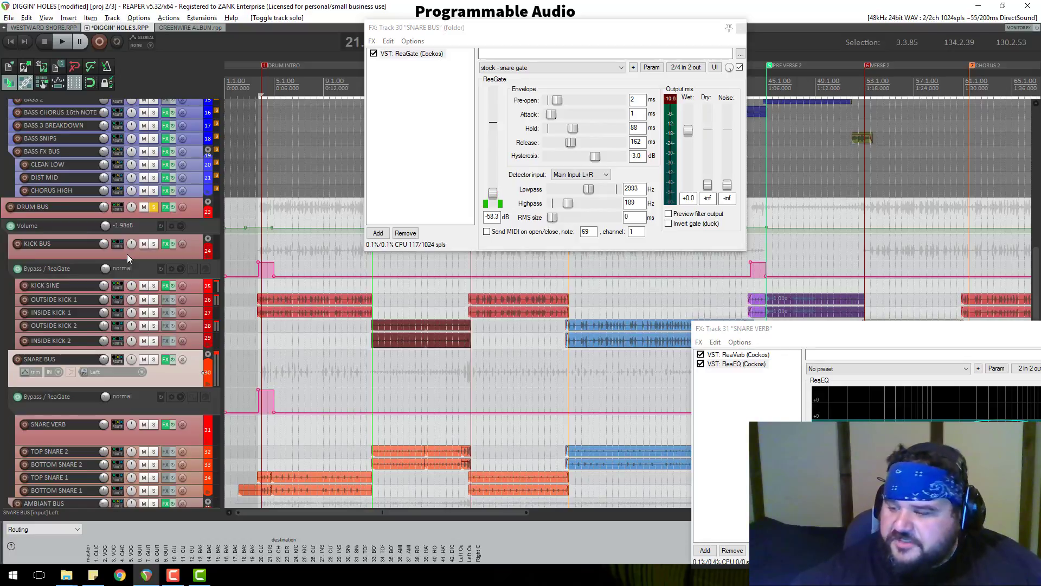
key("space")
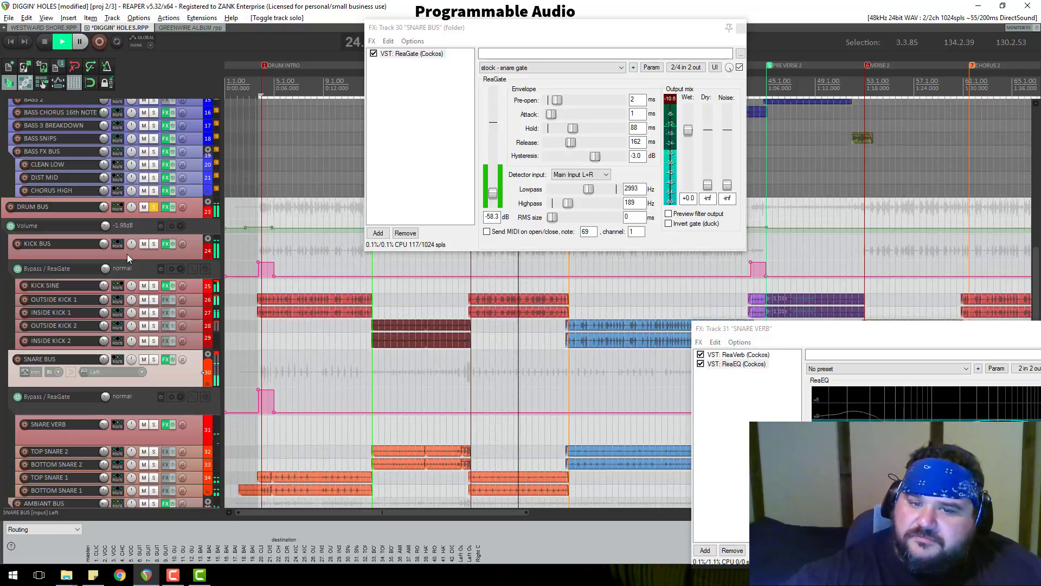
key("space")
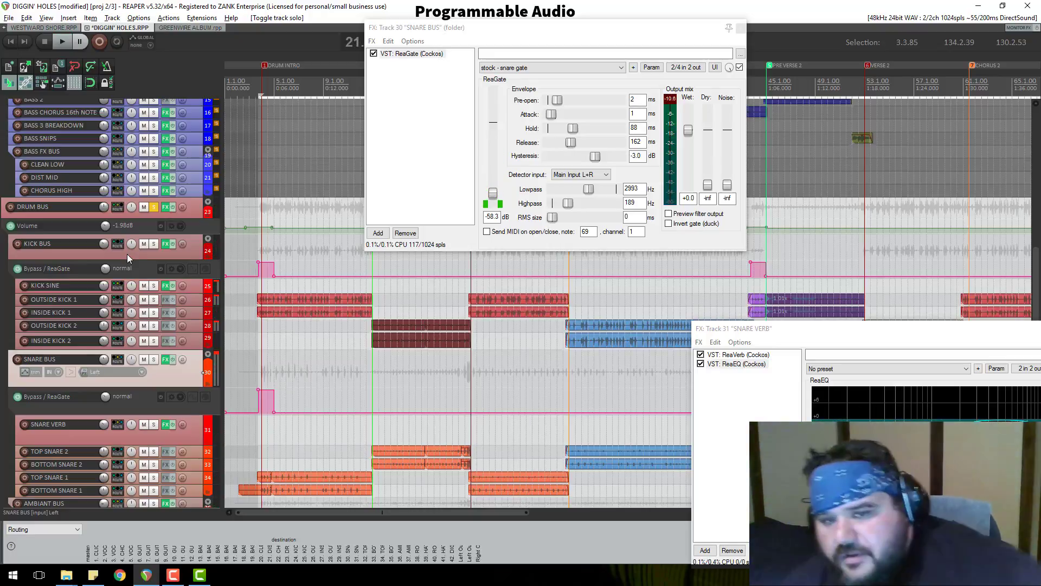
Bring the SNARE VERB effects window back into view, switch the solo from DRUM BUS to SNARE VERB, and start playback
left_click_drag(775, 331, 367, 135)
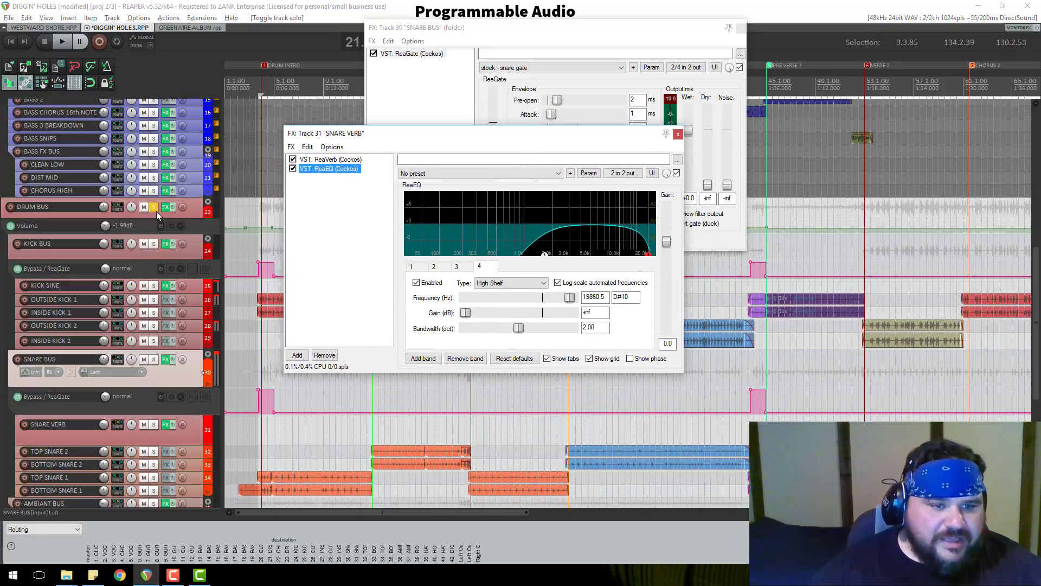
left_click(154, 208)
left_click(154, 425)
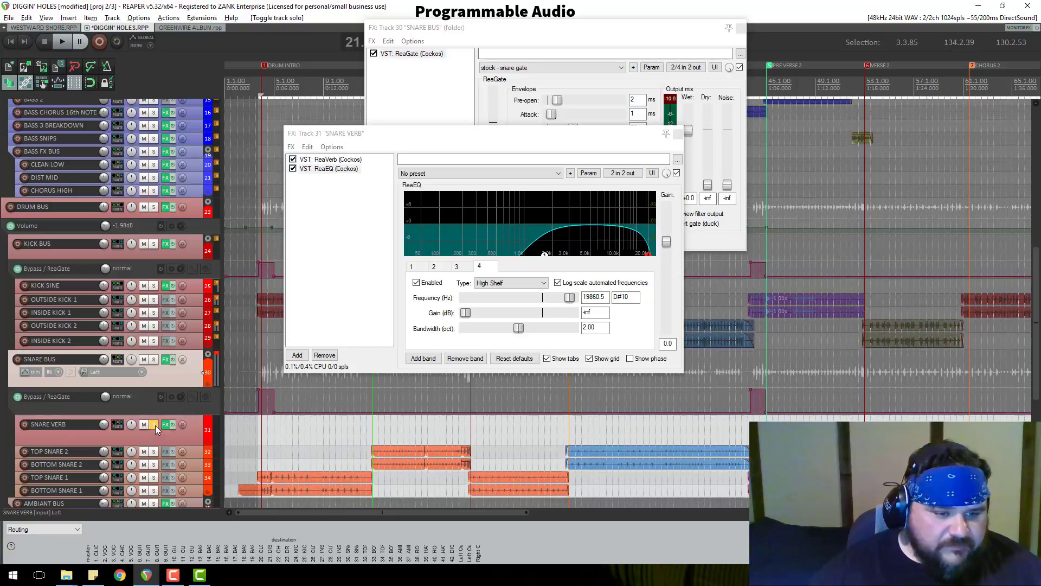
key("space")
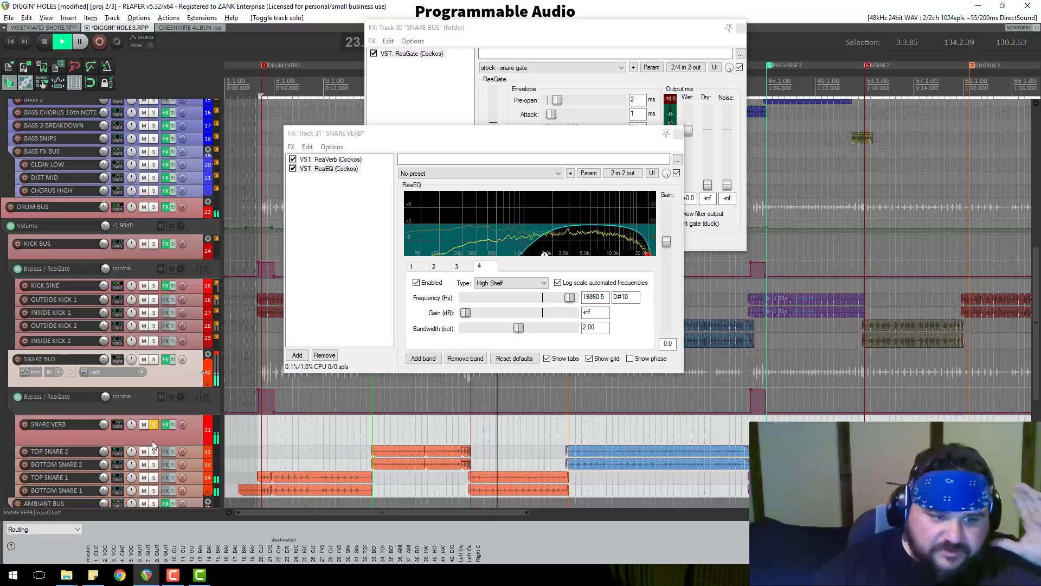
Reopen the SNARE VERB effects chain and review its ReaVerb and ReaEQ settings during playback
left_click(166, 425)
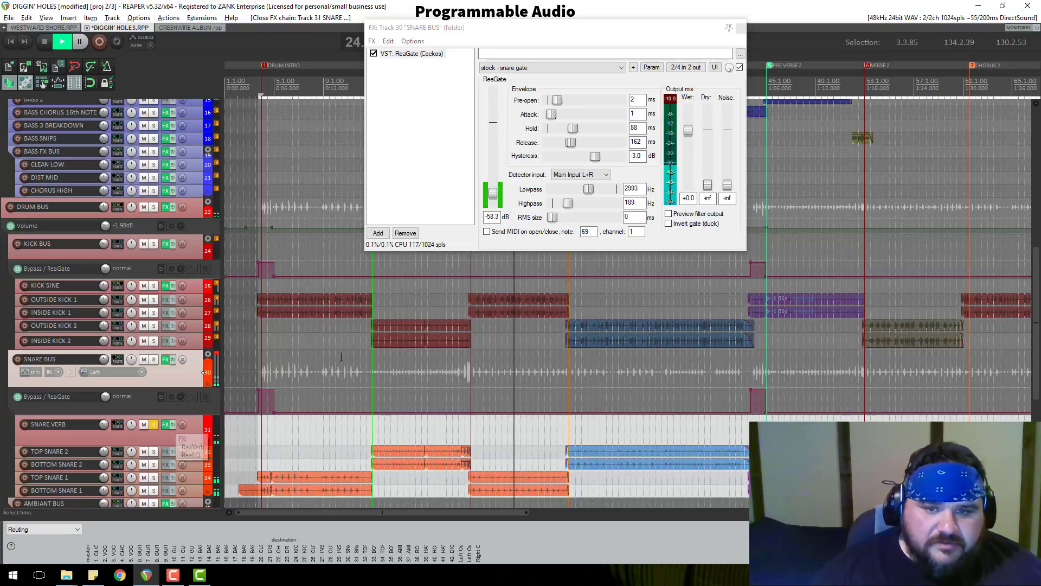
left_click(165, 425)
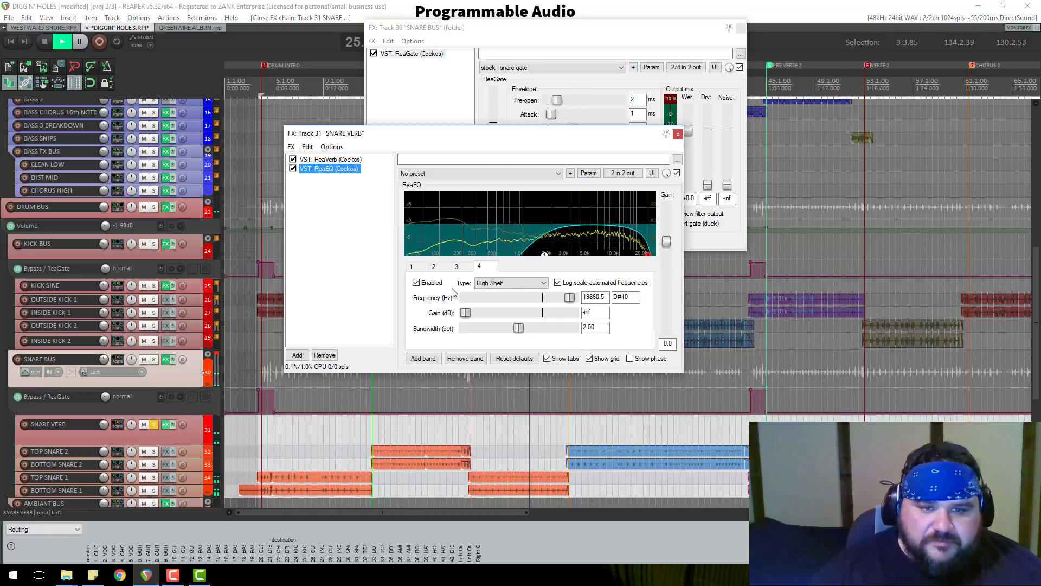
left_click(331, 159)
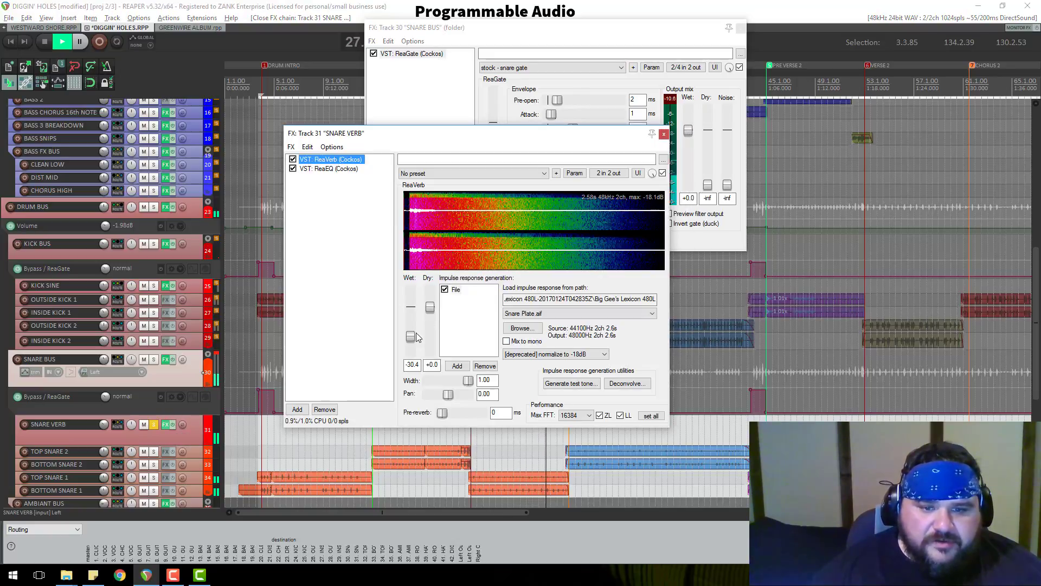
left_click(320, 169)
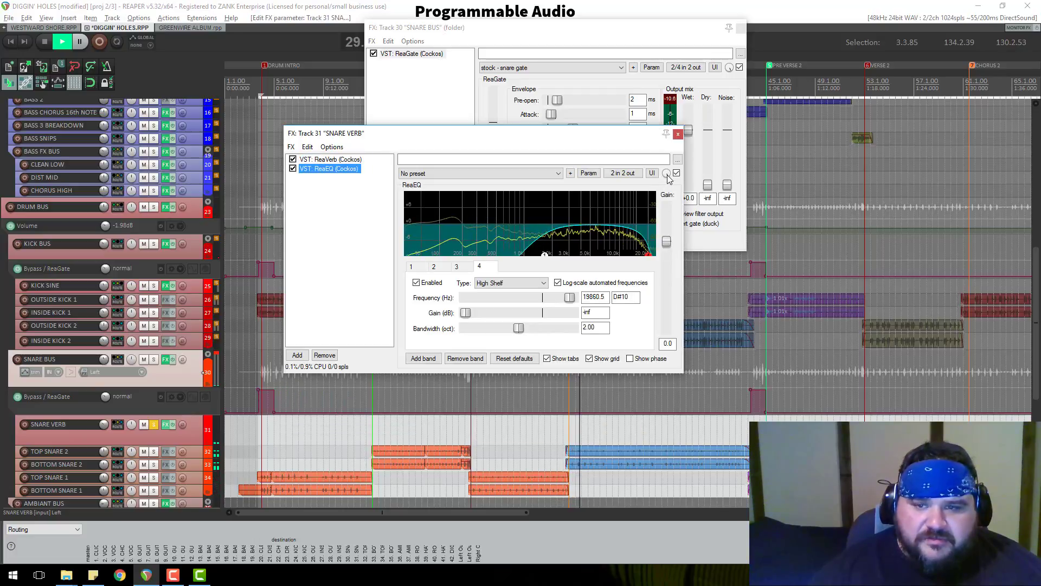
Vary the wet/dry mix of ReaEQ on SNARE VERB during playback to compare the filtered and unfiltered reverb
left_click_drag(667, 174, 667, 210)
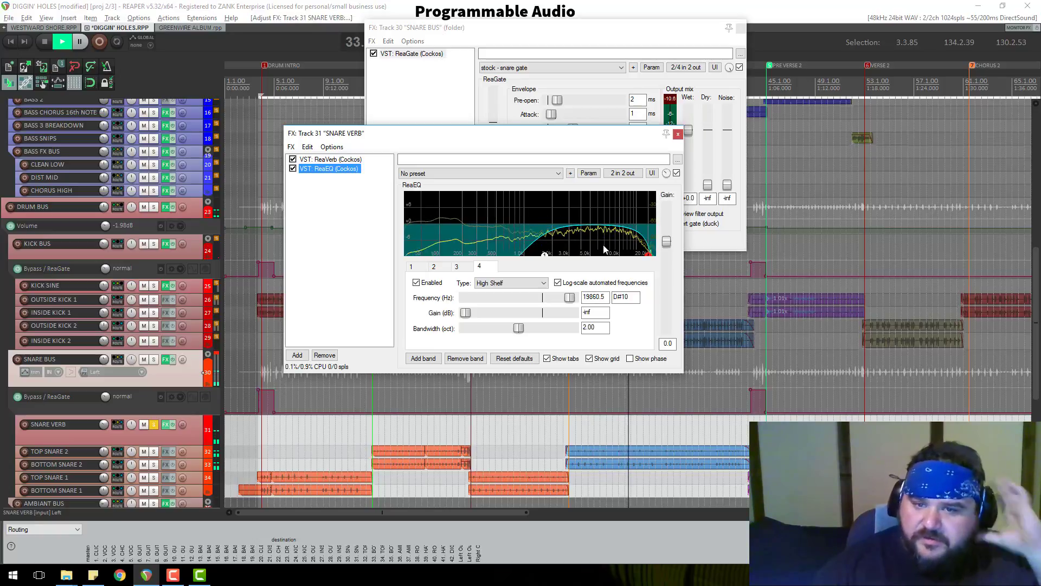
left_click_drag(667, 173, 666, 177)
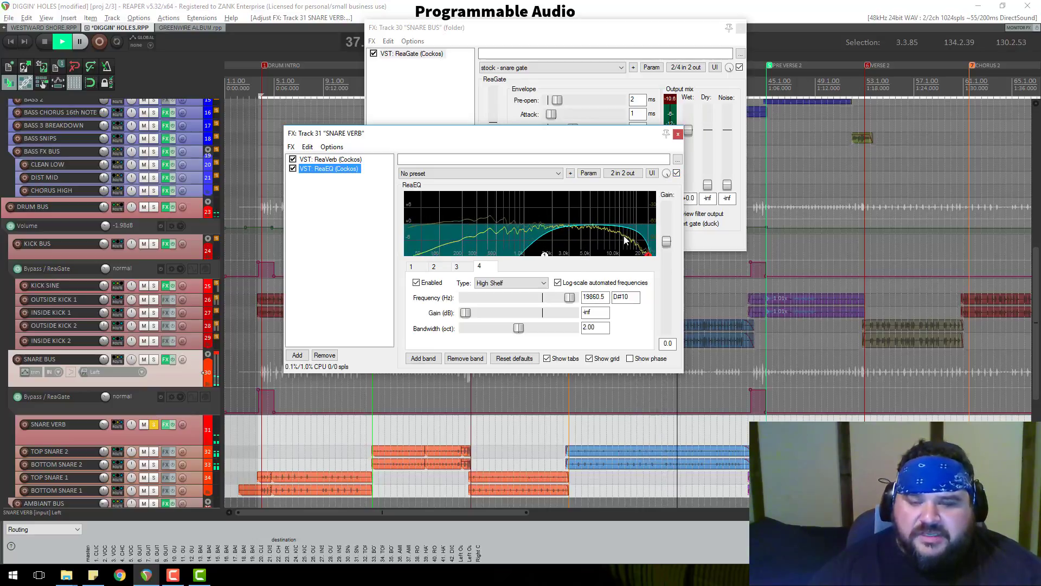
left_click_drag(668, 174, 667, 211)
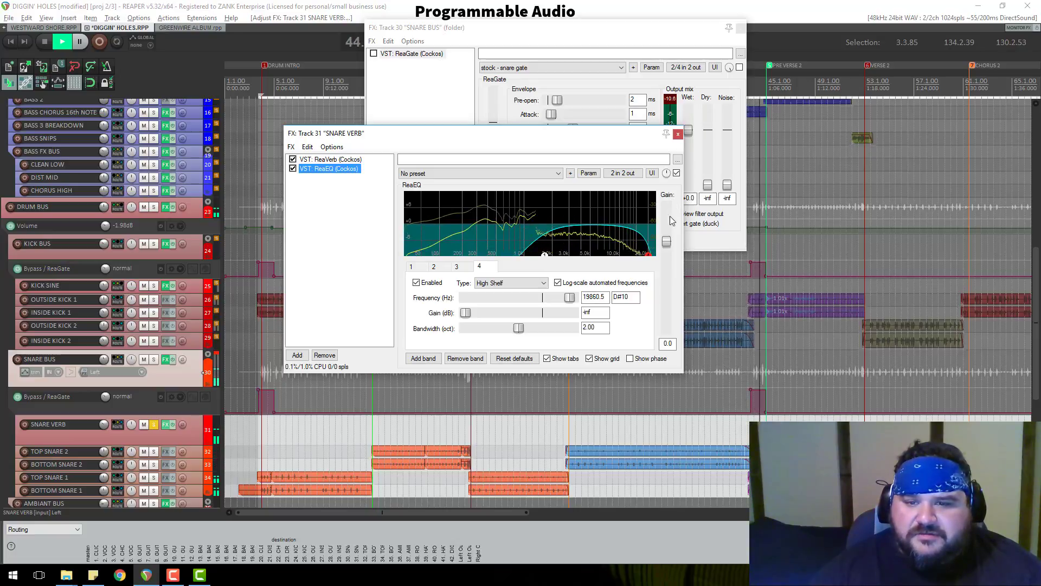
left_click(668, 242)
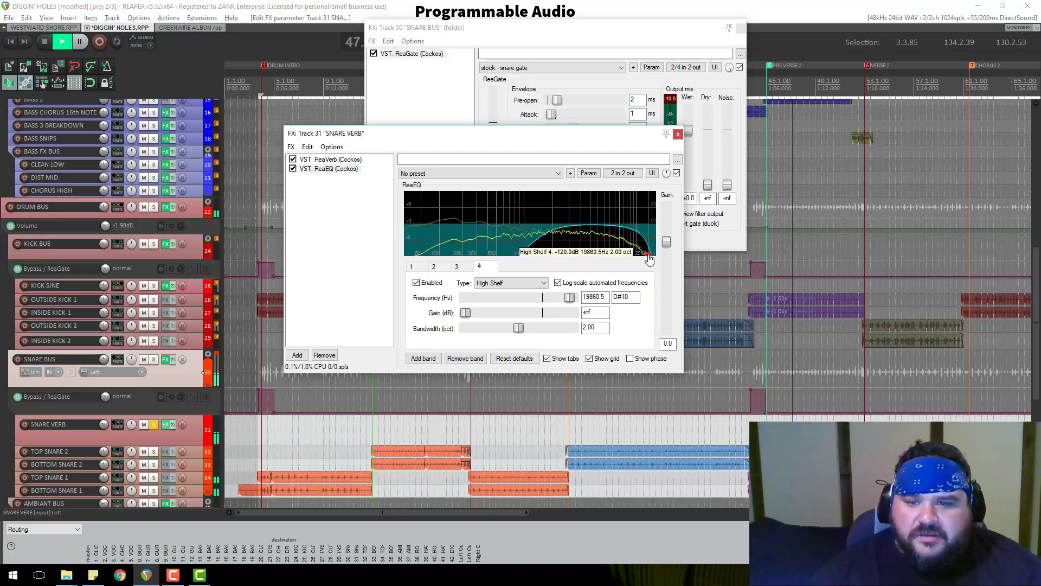
In SNARE VERB's ReaEQ, set the high shelf gain to -49.9 dB and add a band at 5020.1 Hz with 2 dB gain
left_click_drag(468, 313, 480, 313)
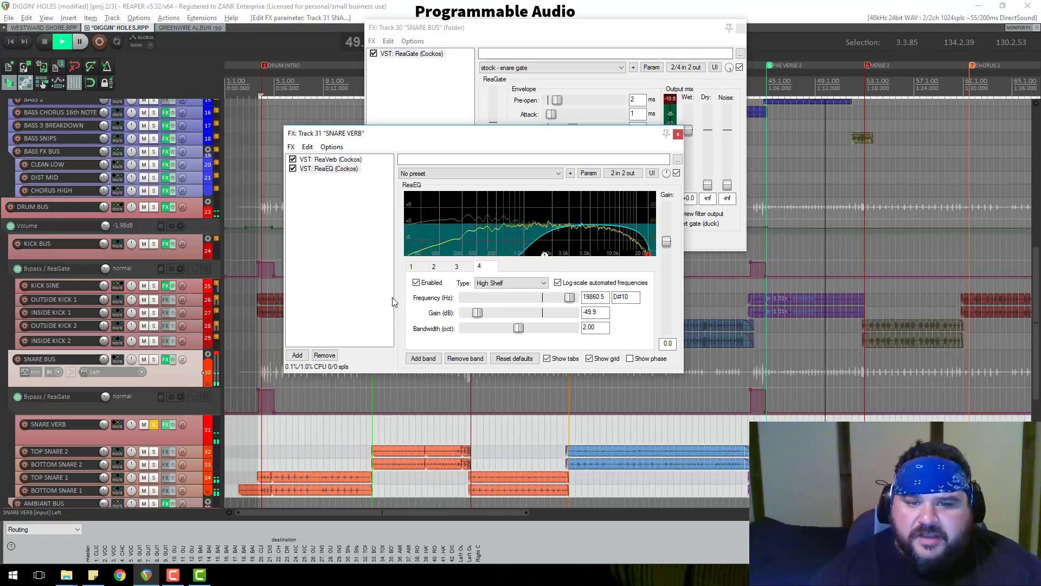
left_click(423, 358)
left_click_drag(509, 224, 590, 216)
key("BackSpace")
key("BackSpace")
key("BackSpace")
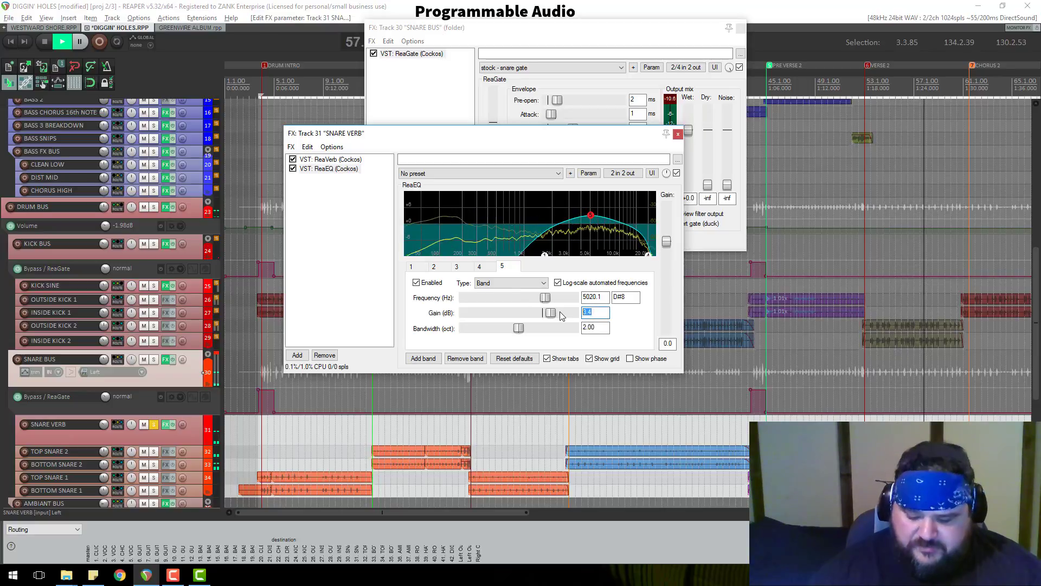
type("2")
left_click(604, 327)
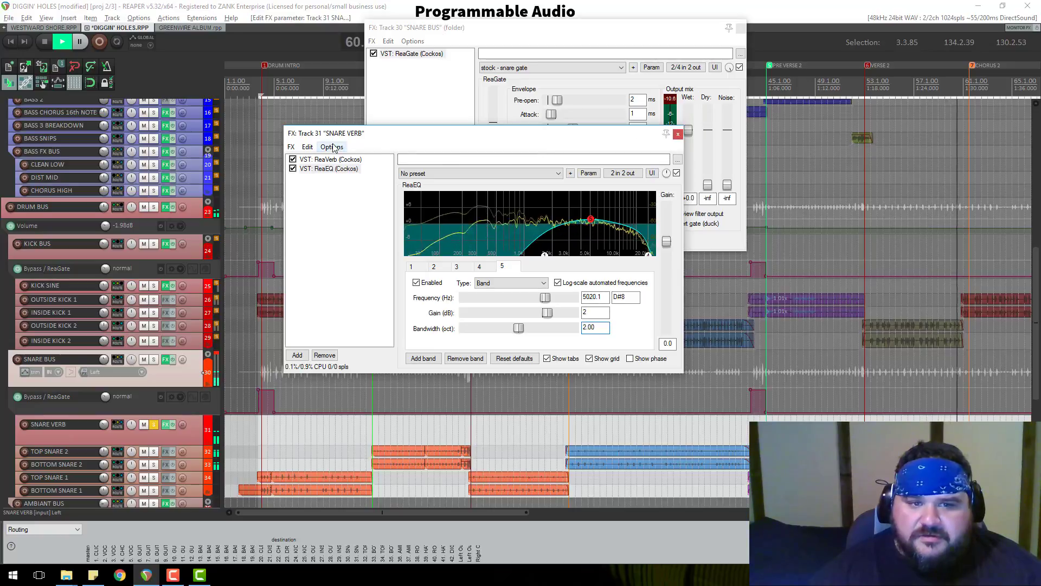
left_click(329, 160)
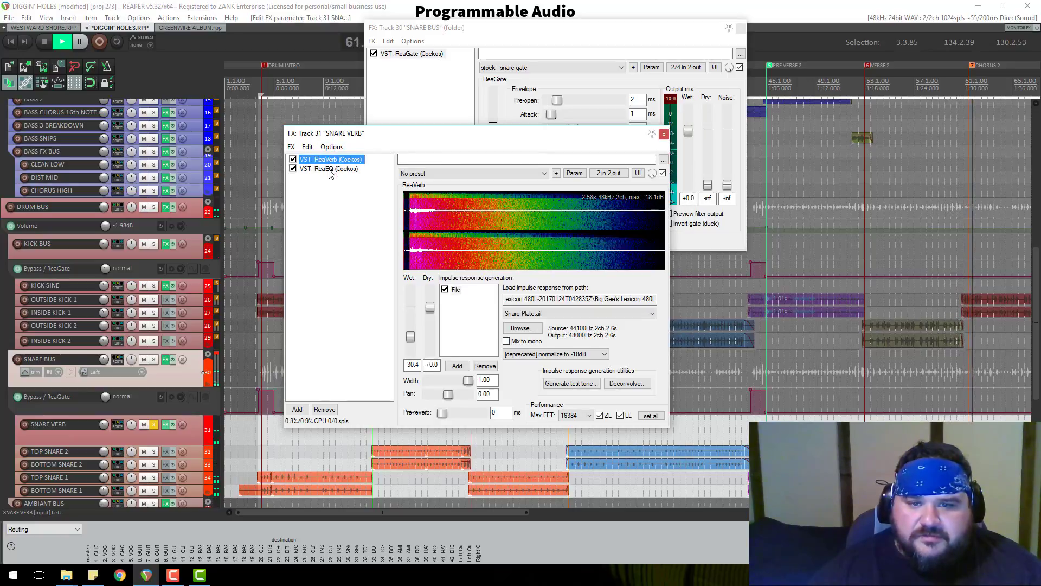
left_click(663, 134)
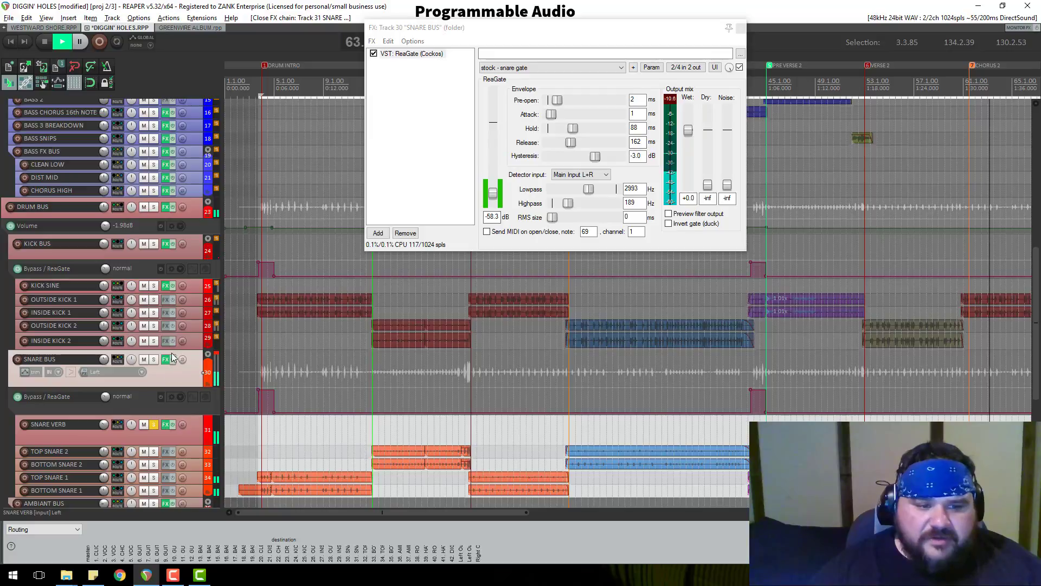
Solo the SNARE BUS together with the TOP SNARE and BOTTOM SNARE 1 and 2 tracks during playback
left_click(157, 361)
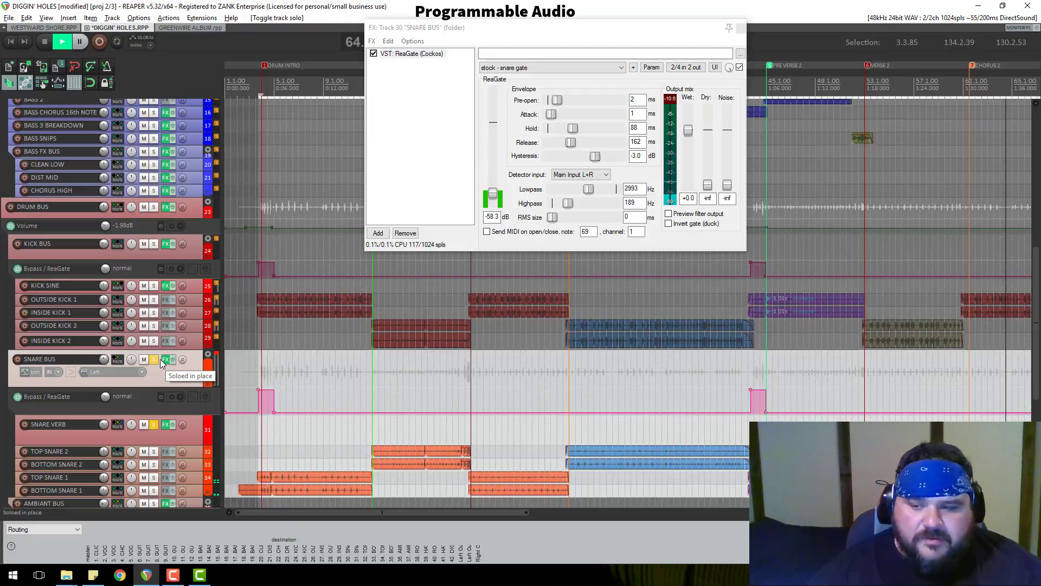
scroll(165, 357, "down", 1)
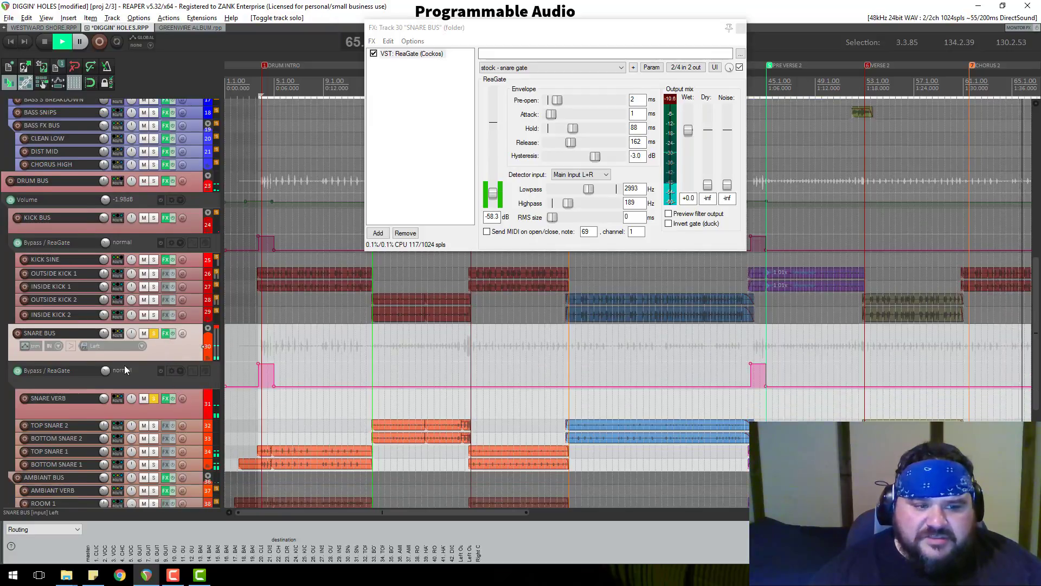
left_click(154, 425)
left_click(155, 439)
left_click(156, 451)
left_click(154, 465)
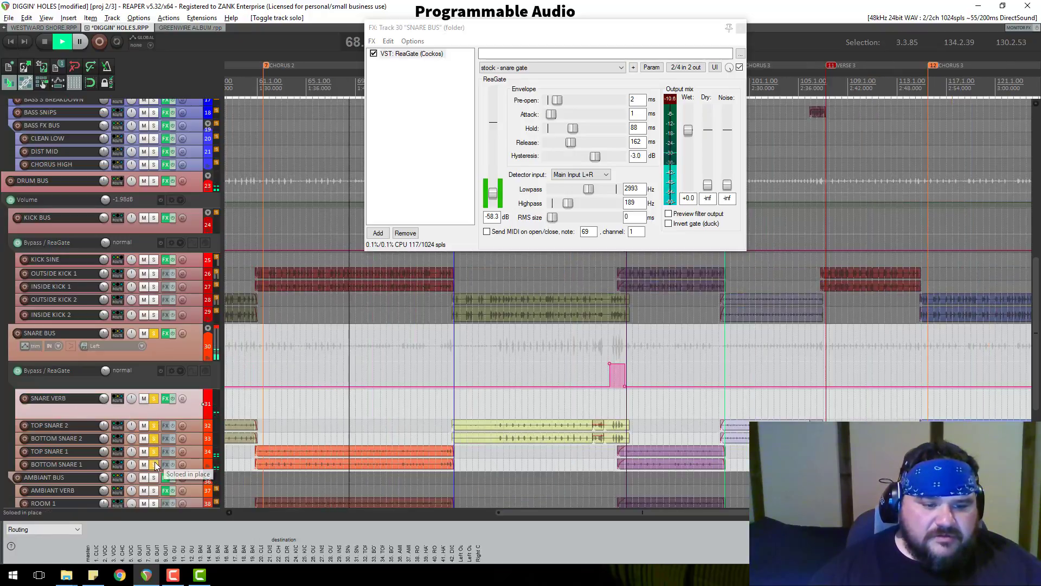
Unsolo SNARE VERB and the four top and bottom snare tracks, leaving only the SNARE BUS soloed
scroll(161, 344, "down", 1)
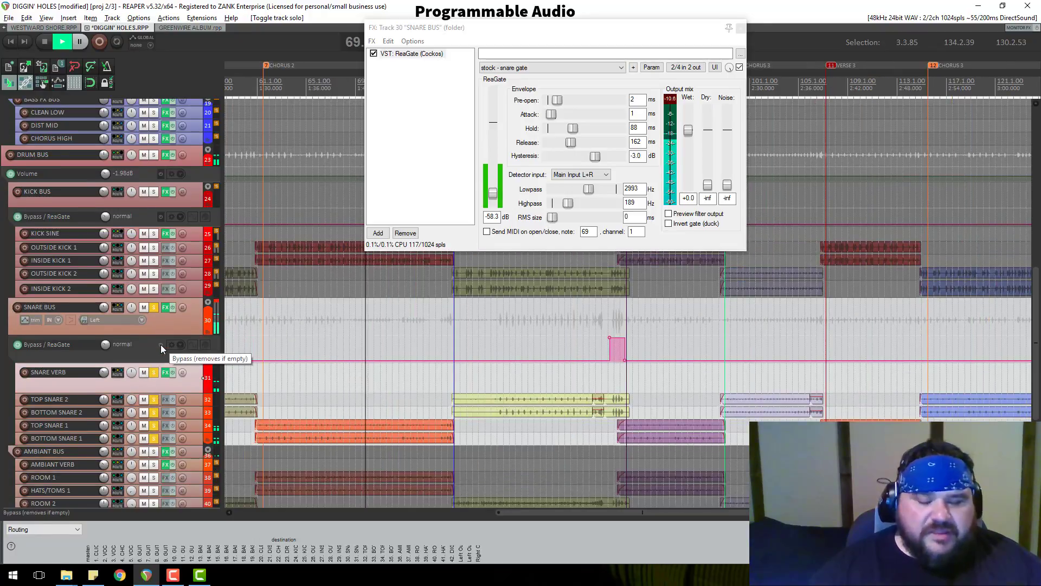
left_click(154, 372)
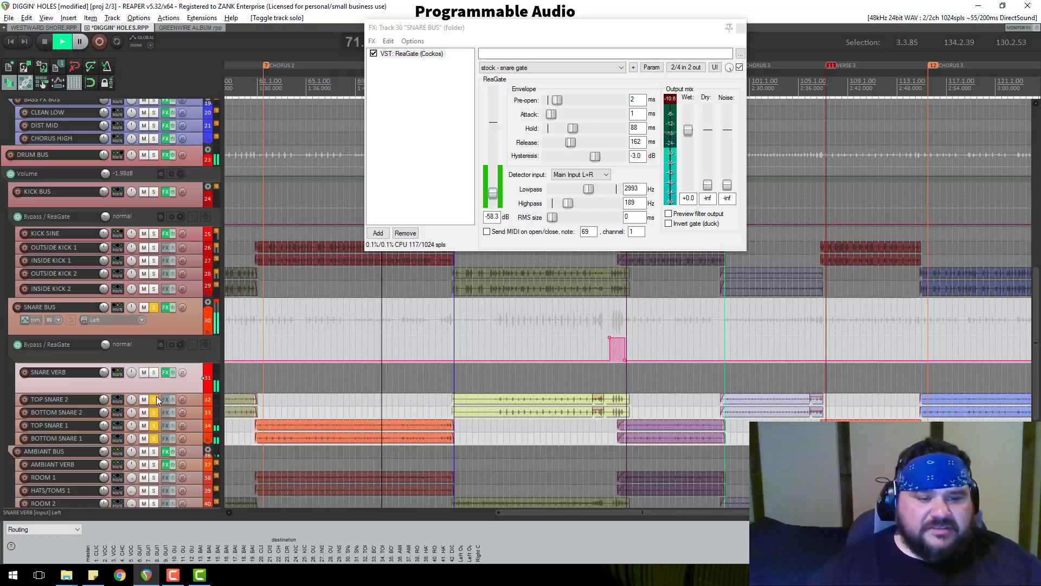
left_click(155, 400)
left_click(155, 413)
left_click(155, 425)
left_click(155, 437)
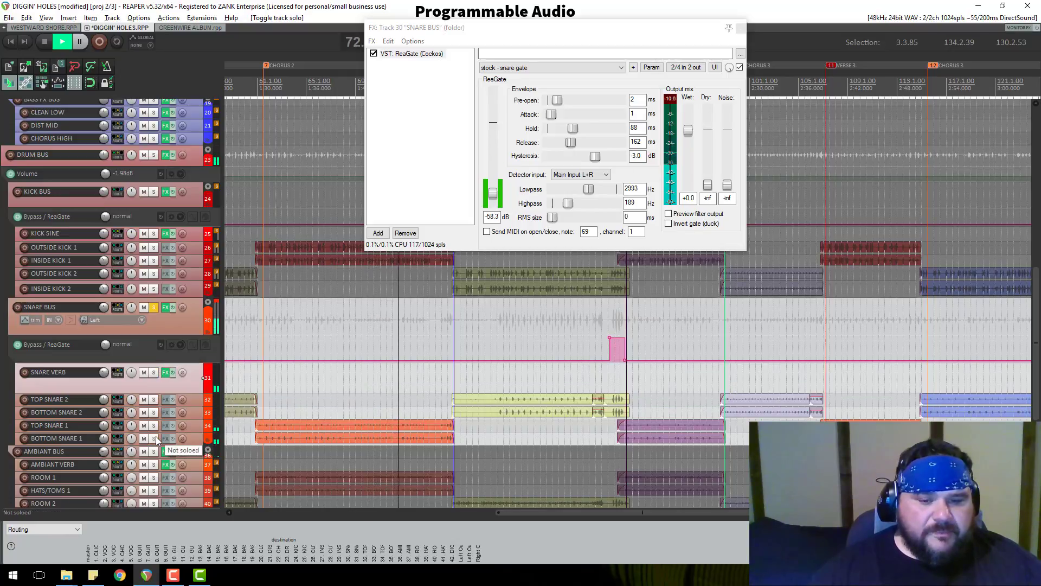
Play the soloed SNARE BUS from just before the PRE-VERSE 1 marker, and stop playback after listening
scroll(324, 326, "down", 5)
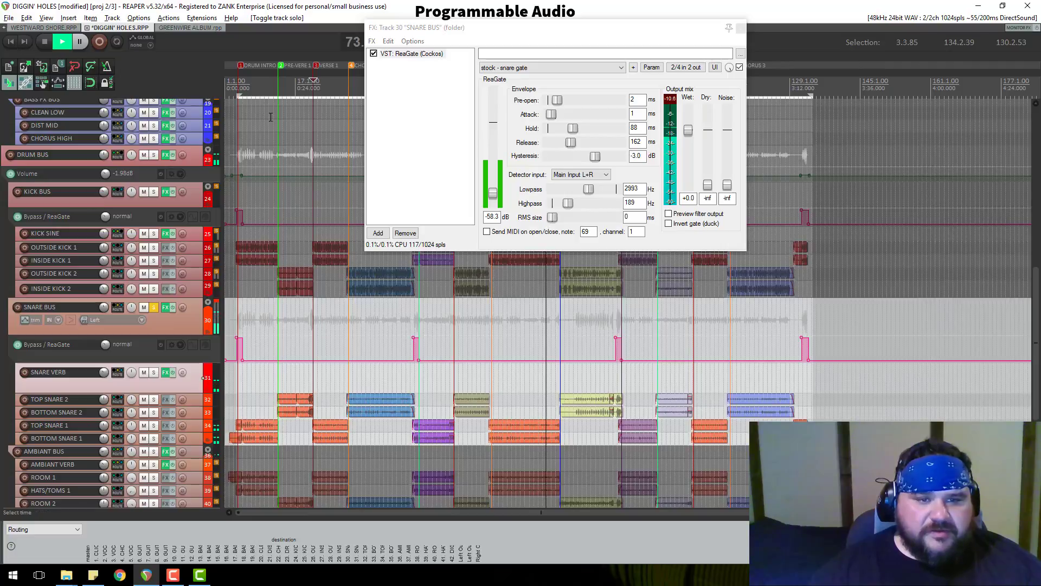
left_click(274, 77)
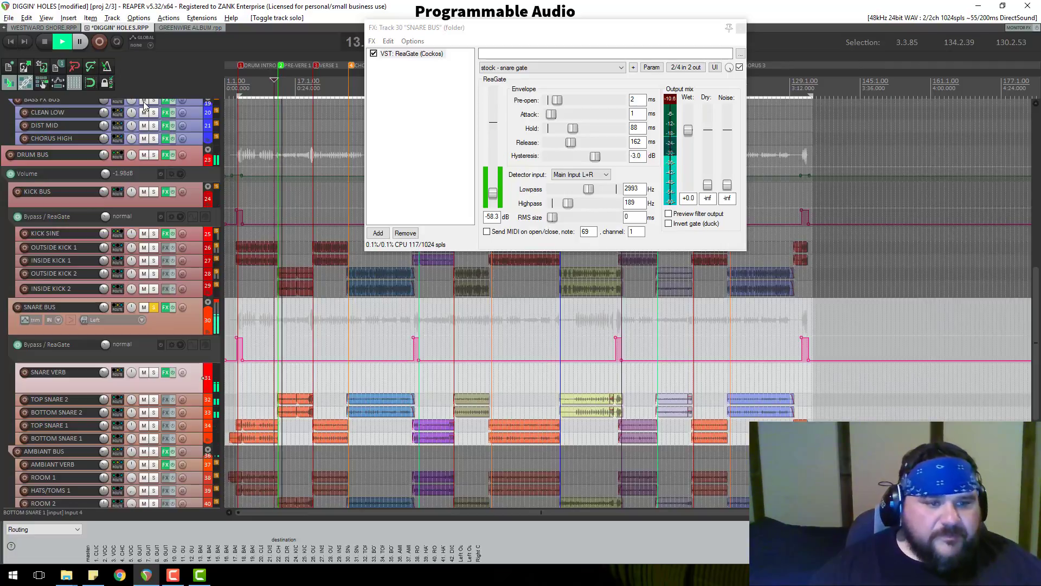
key("space")
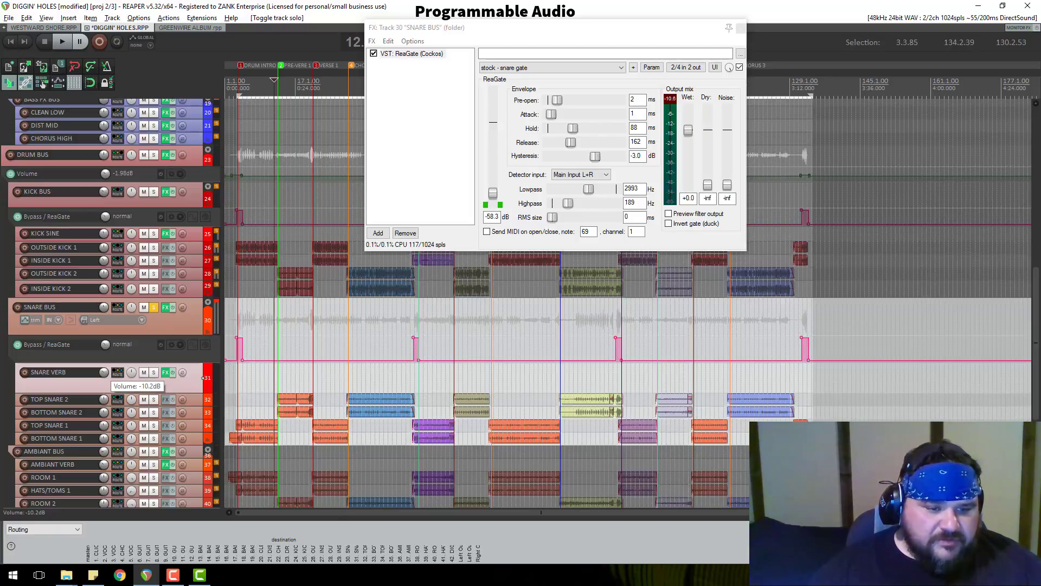
Play the soloed snare, raise the SNARE VERB track's volume to 0 dB and make that track taller
key("space")
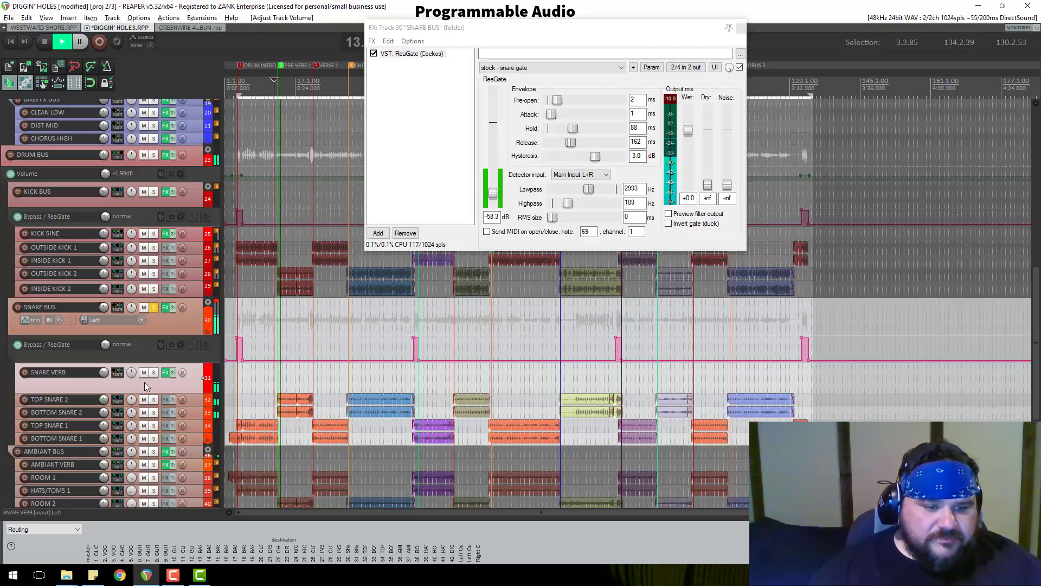
mouse_move(104, 376)
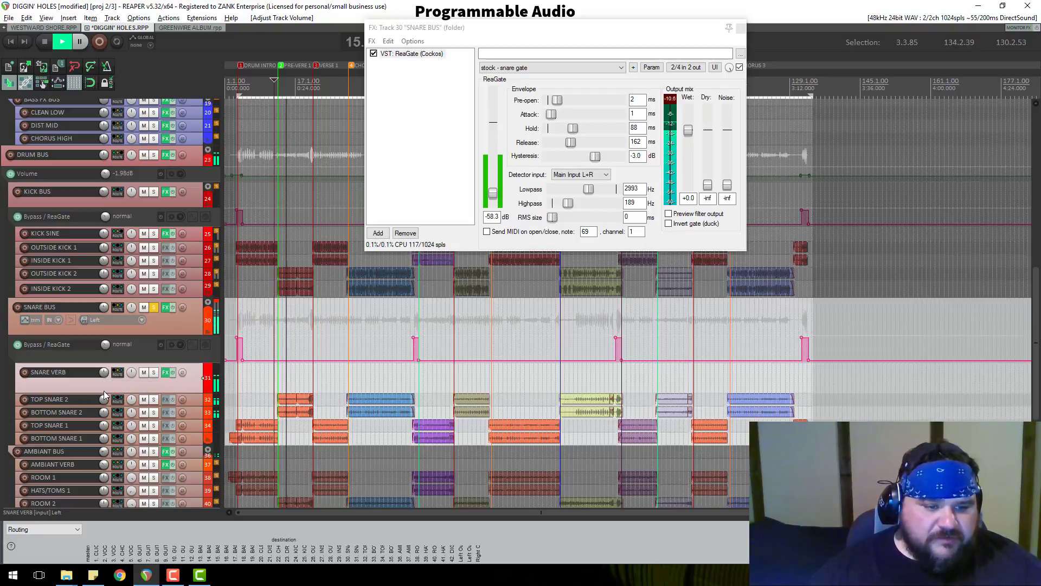
left_click_drag(103, 390, 103, 400)
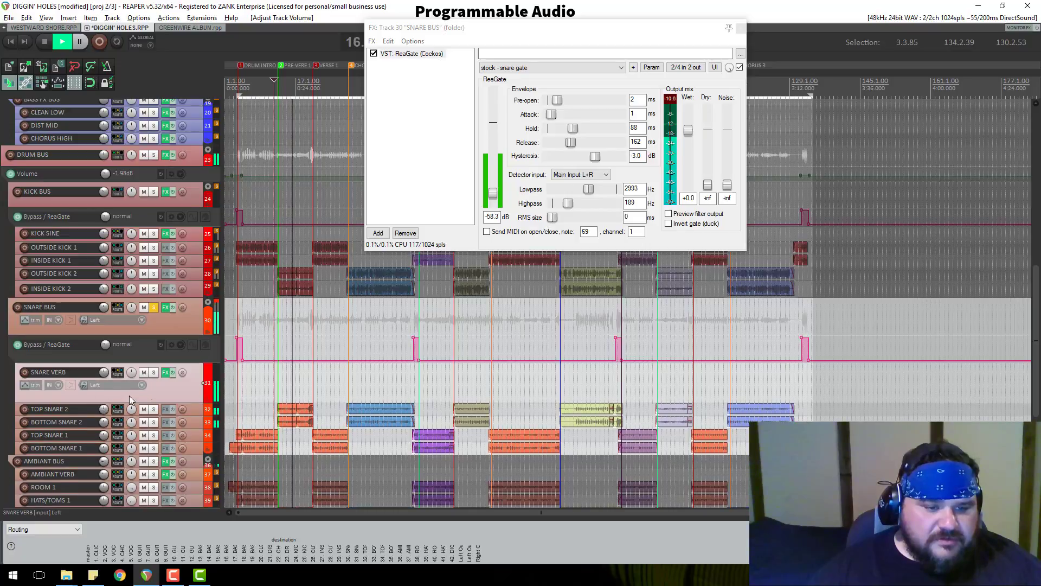
In the SNARE VERB track's ReaVerb, lower the wet level to about -30 dB and set the impulse file mode to Normal
left_click(168, 373)
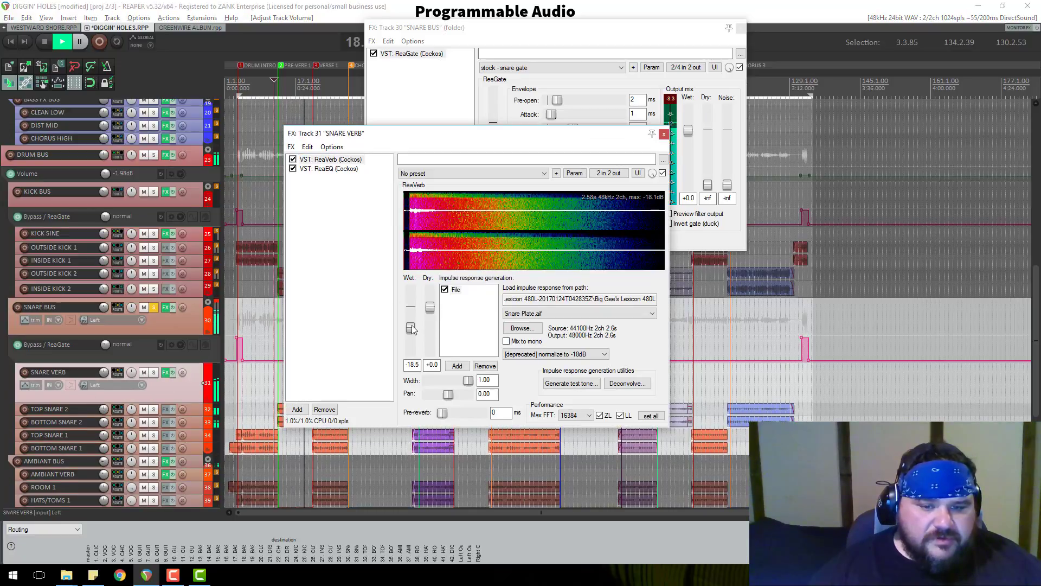
left_click(412, 324)
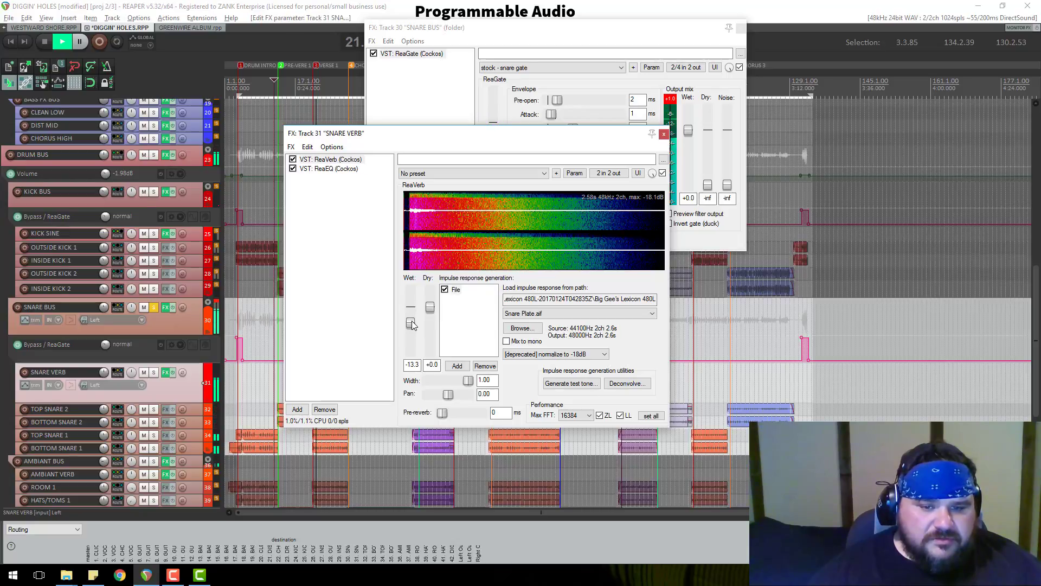
double_click(412, 324)
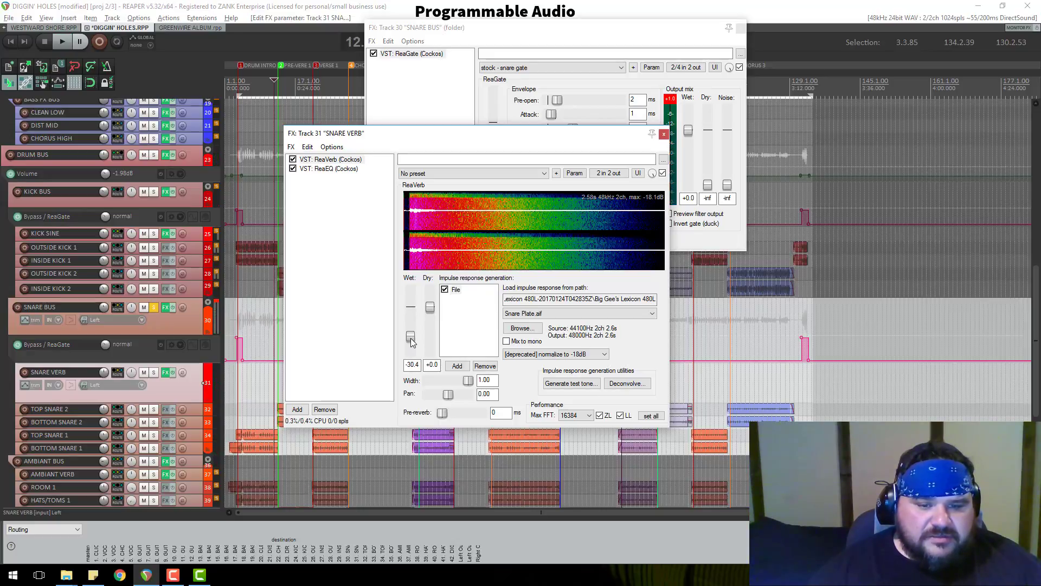
left_click(525, 355)
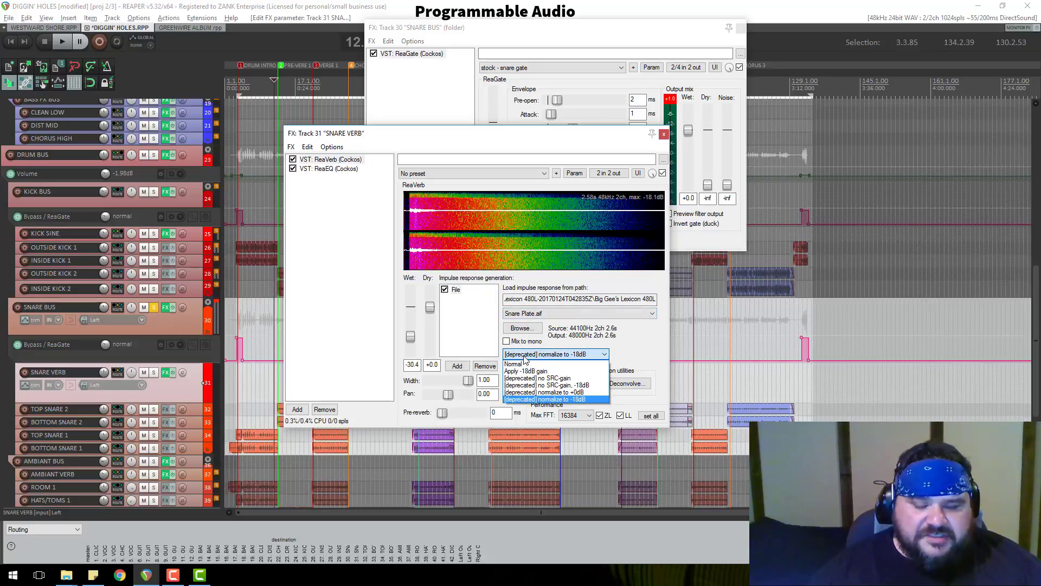
left_click(521, 365)
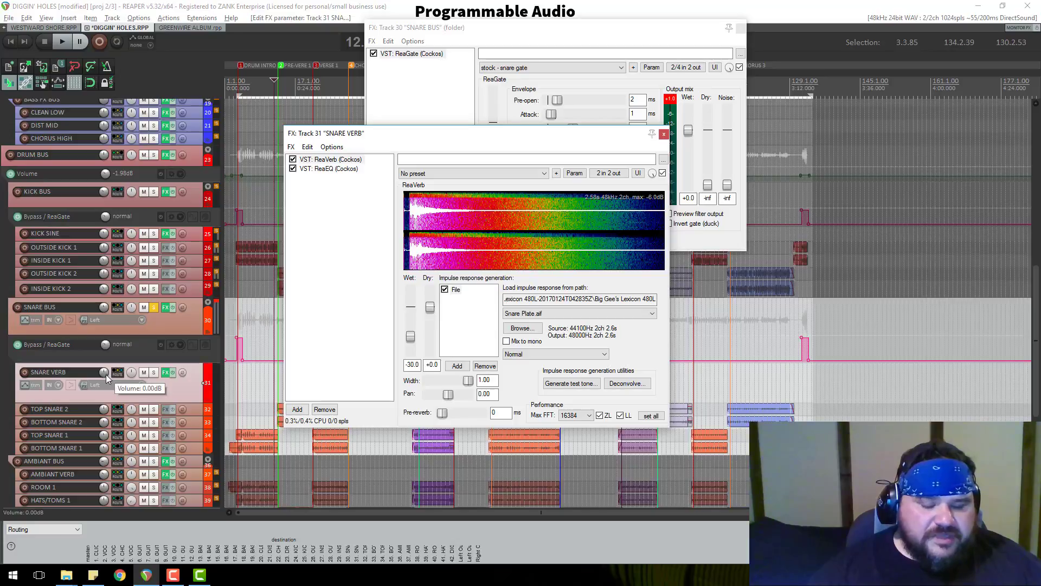
Lower the SNARE VERB track's volume to -12.0 dB while the snare plays
key("space")
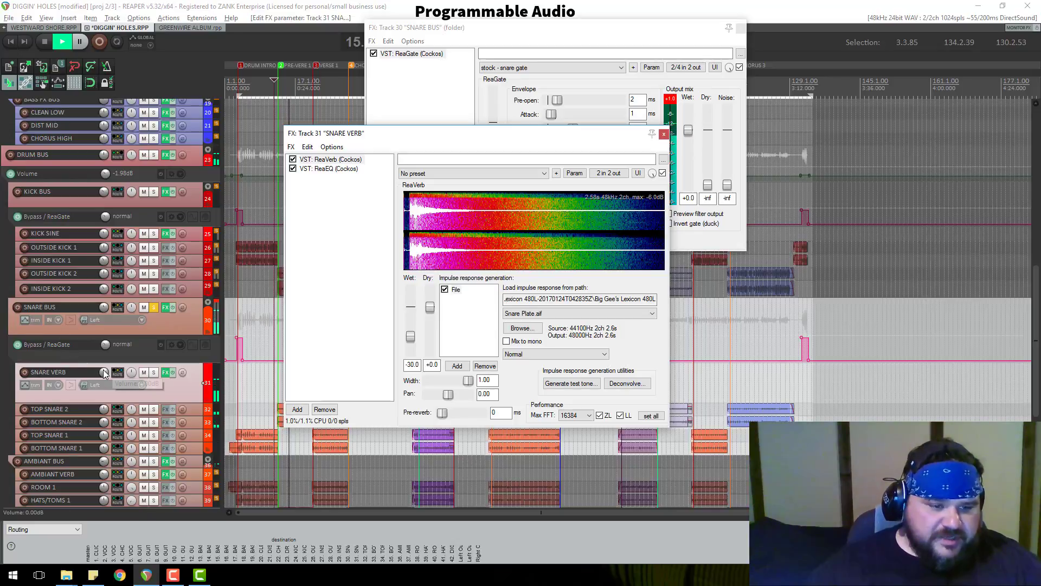
left_click_drag(104, 372, 104, 374)
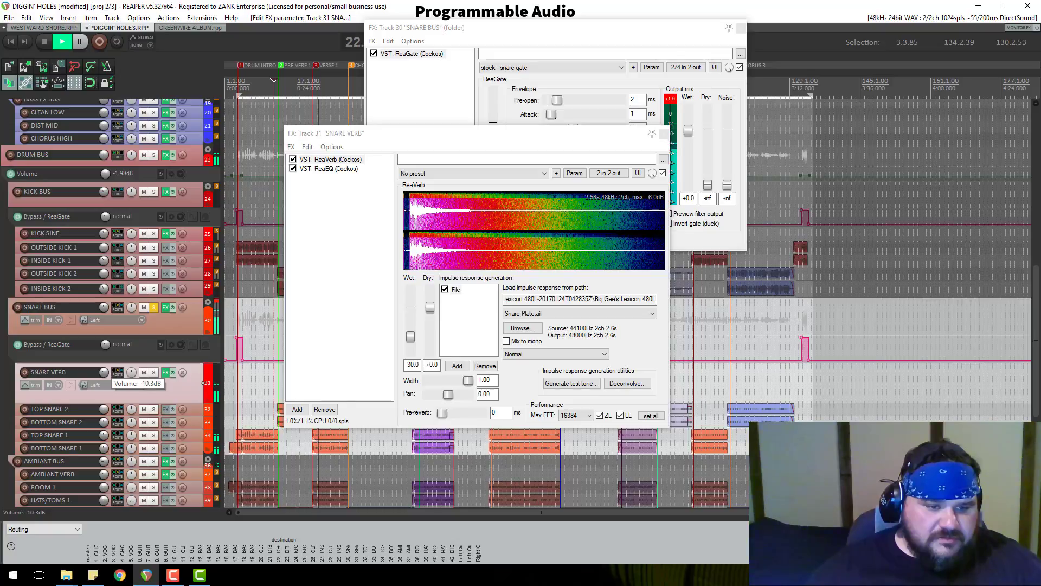
scroll(103, 372, "down", 1)
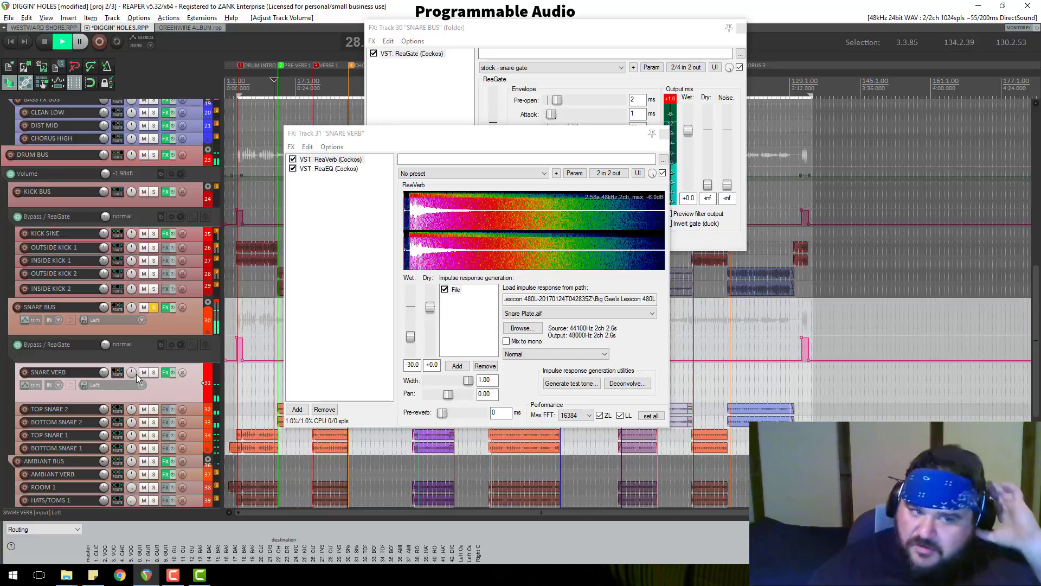
Solo the KICK BUS along with the snare and set its Transient Controller to 80% attack and 0% sustain
left_click(153, 192)
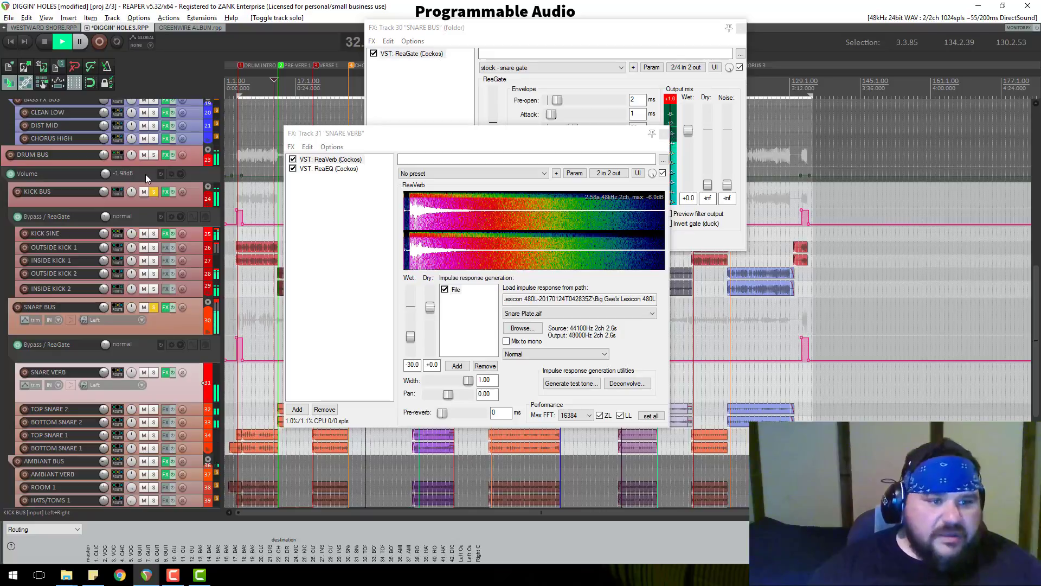
left_click(169, 192)
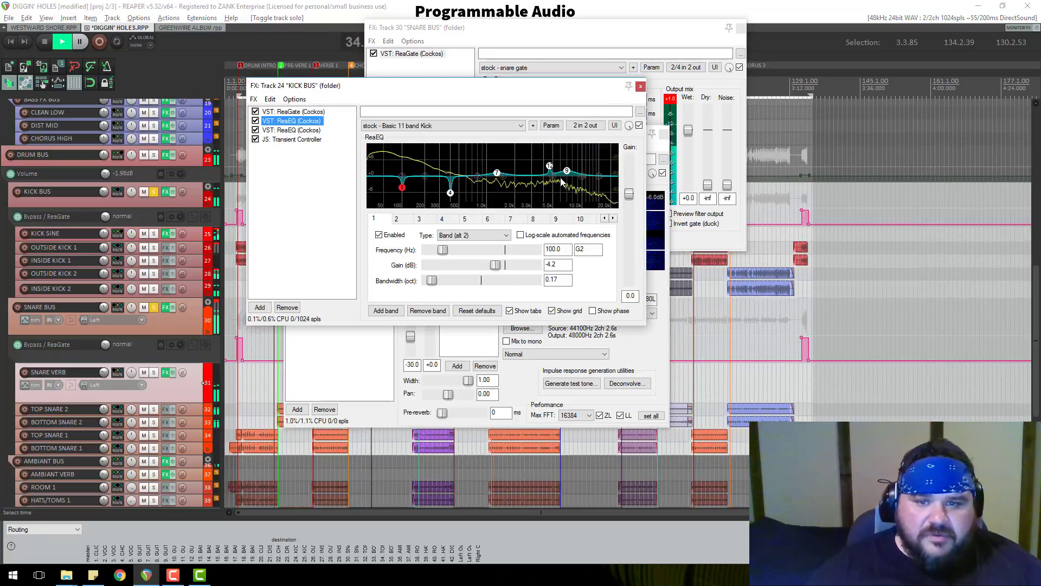
left_click(301, 130)
left_click(292, 140)
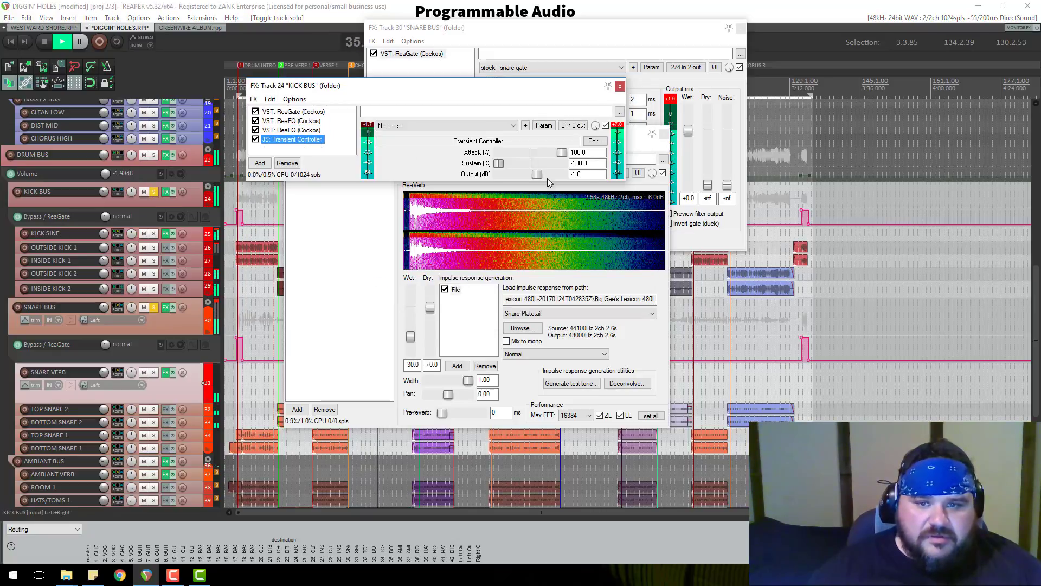
left_click_drag(564, 155, 562, 156)
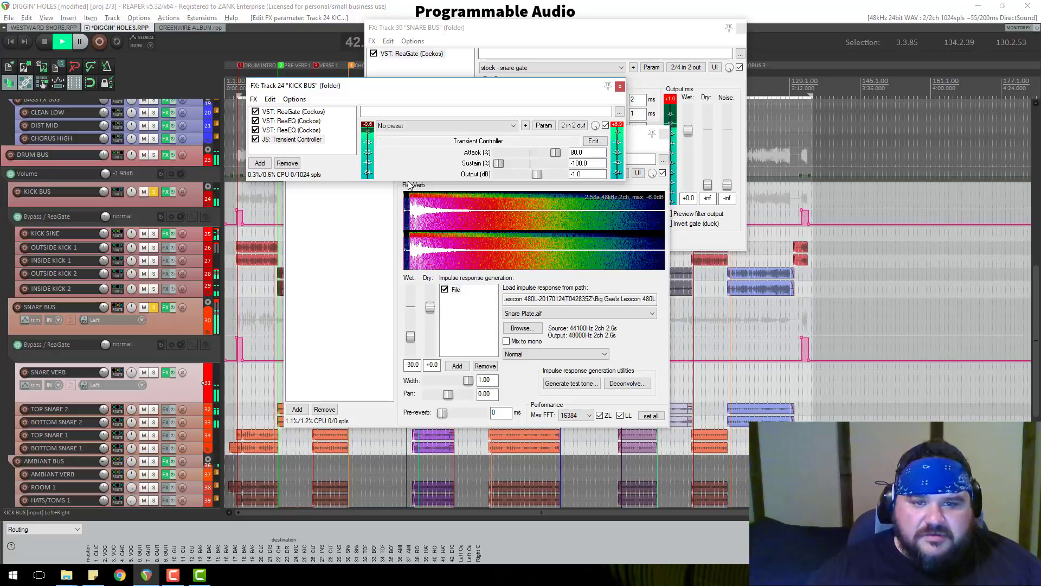
left_click_drag(501, 168, 524, 165)
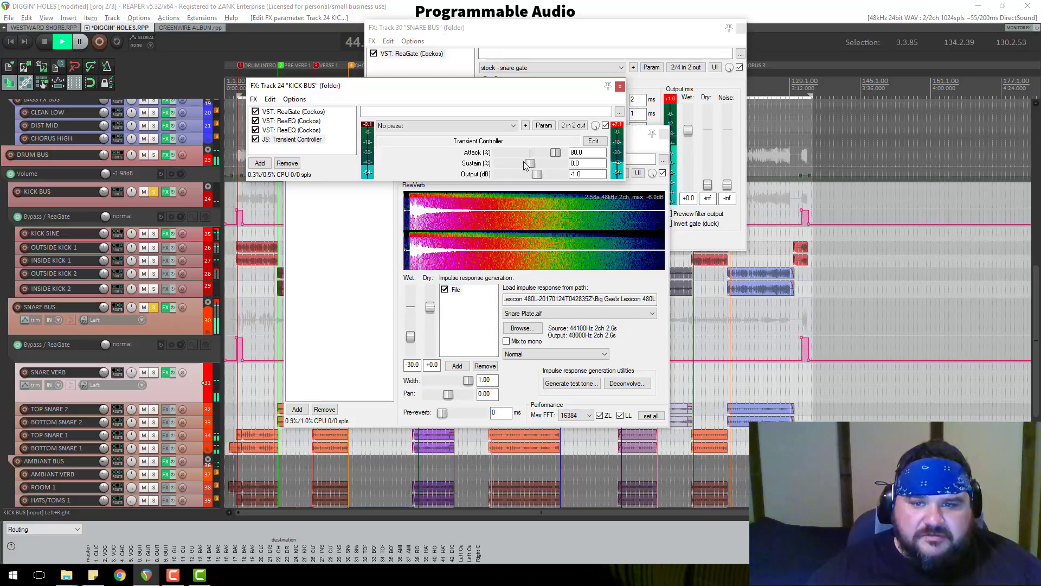
Play the soloed kick and snare from the DRUM INTRO marker and clear the Transient Controller's output peak indicator
left_click(239, 66)
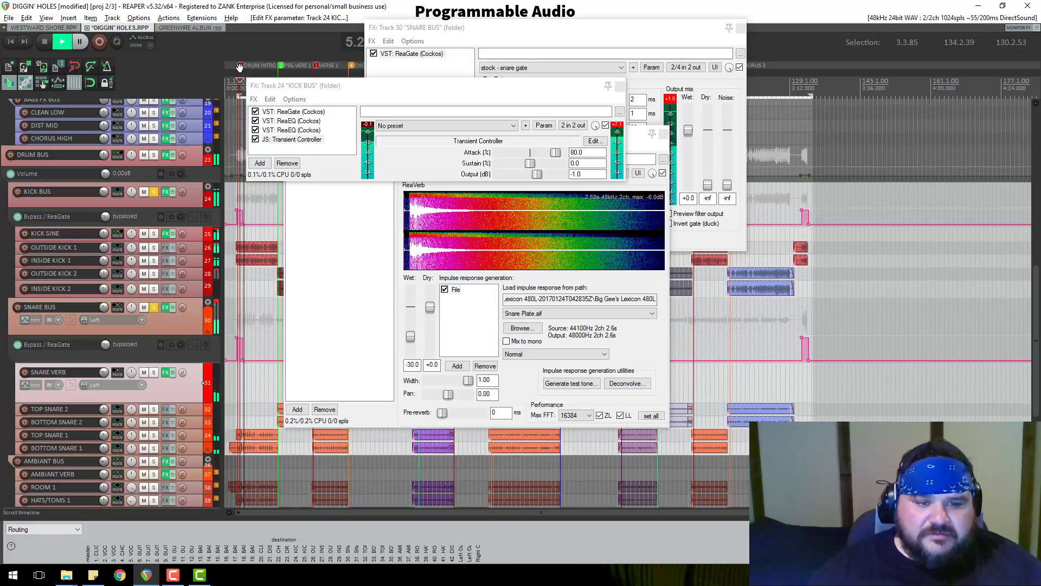
left_click(617, 129)
key("space")
Close the KICK BUS, SNARE VERB and SNARE BUS effects windows and make the KICK BUS track slightly taller
left_click(620, 86)
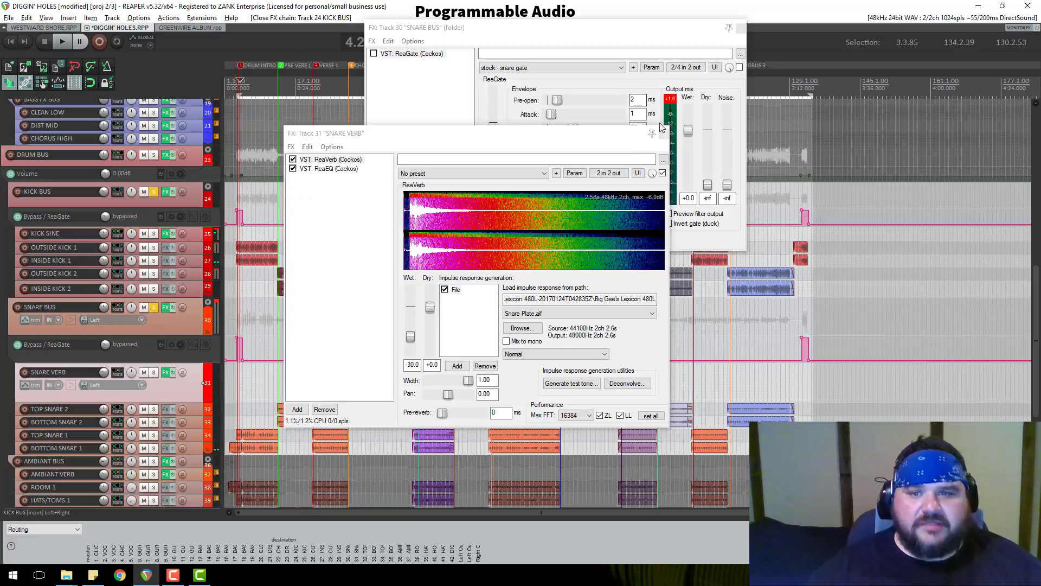
left_click(664, 133)
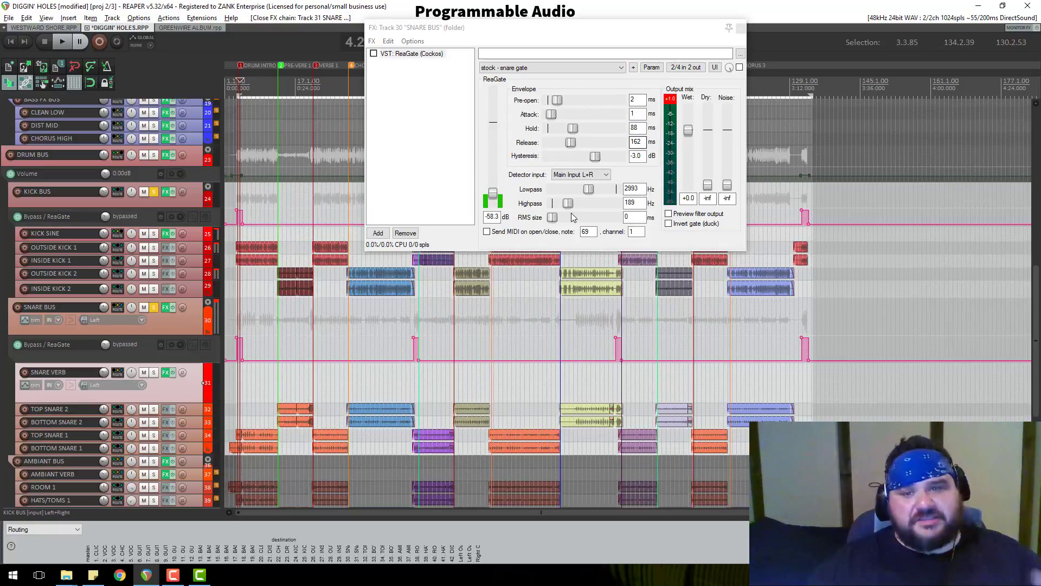
left_click(676, 100)
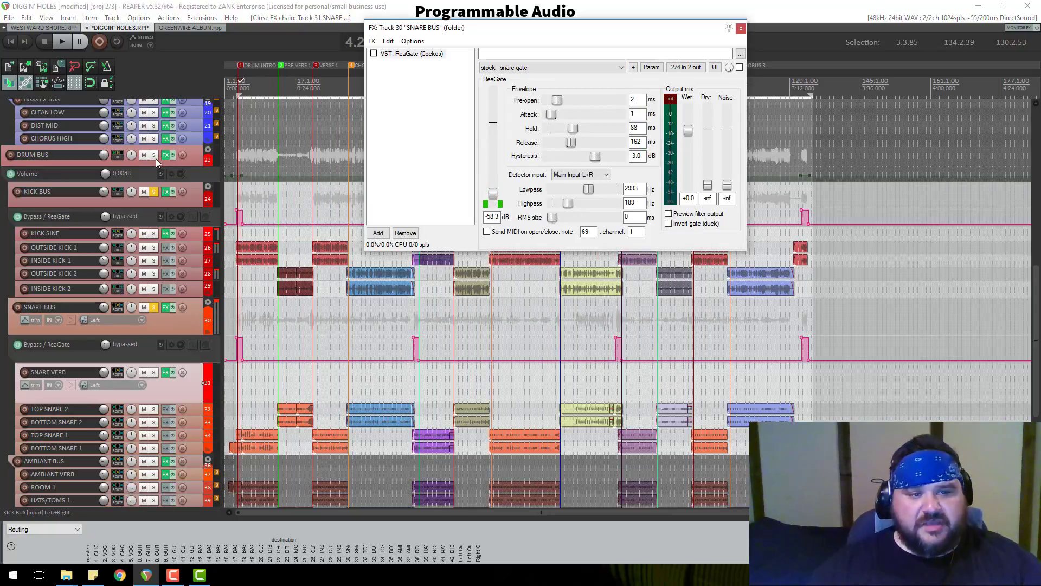
left_click(197, 205)
left_click_drag(198, 204, 197, 208)
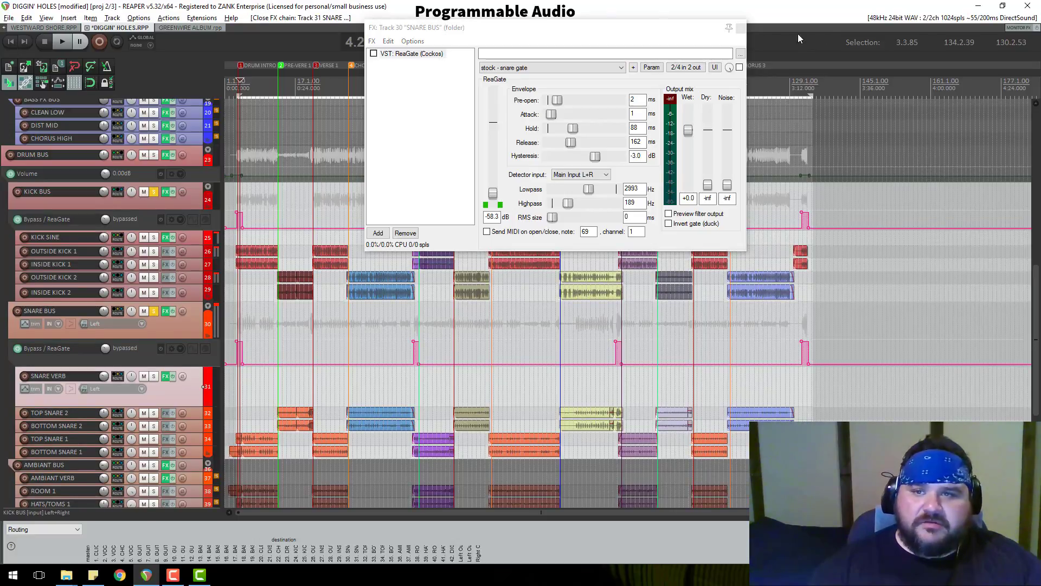
left_click(740, 29)
Audition the start of the drum intro with the kick and snare buses soloed, and check the SNARE VERB track's volume
scroll(154, 257, "up", 3)
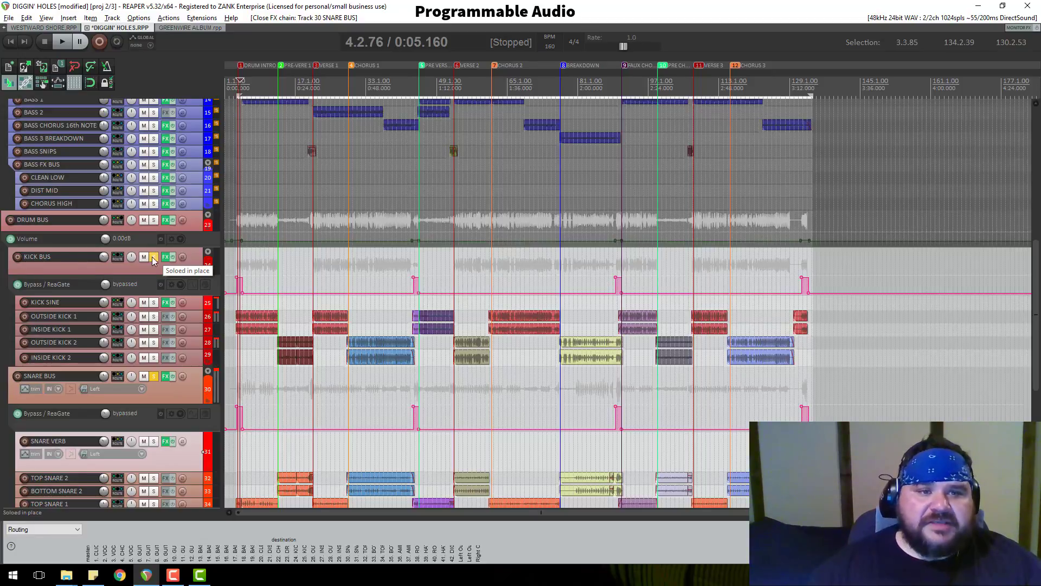
key("space")
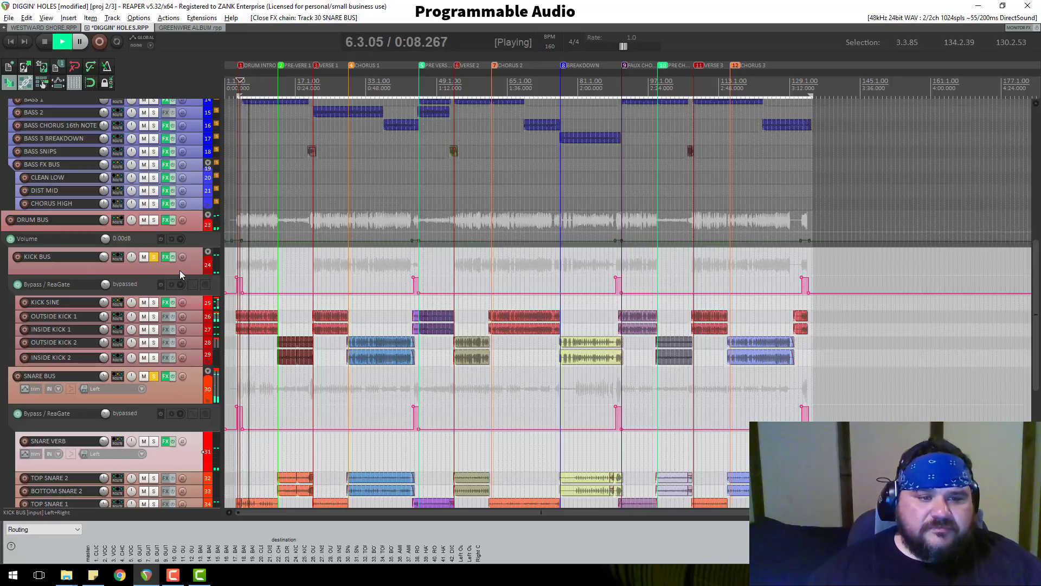
key("space")
scroll(180, 270, "up", 3)
scroll(180, 270, "down", 4)
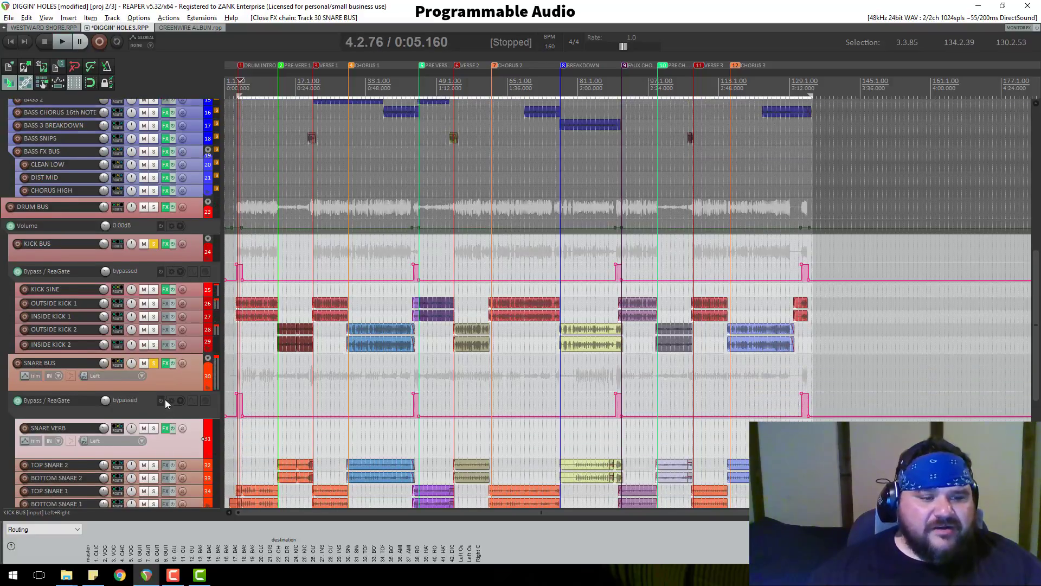
scroll(165, 400, "down", 4)
key("space")
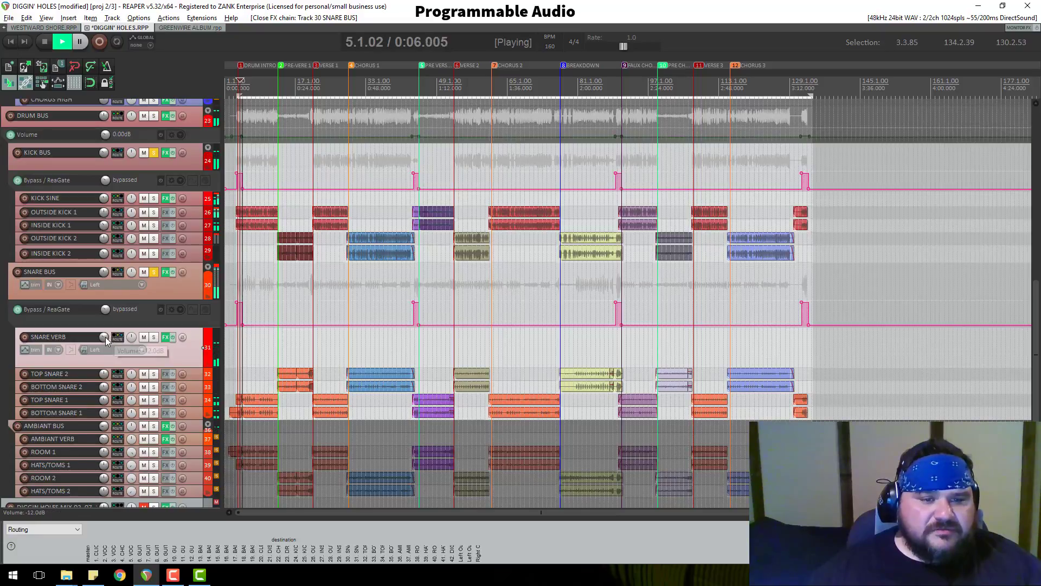
key("space")
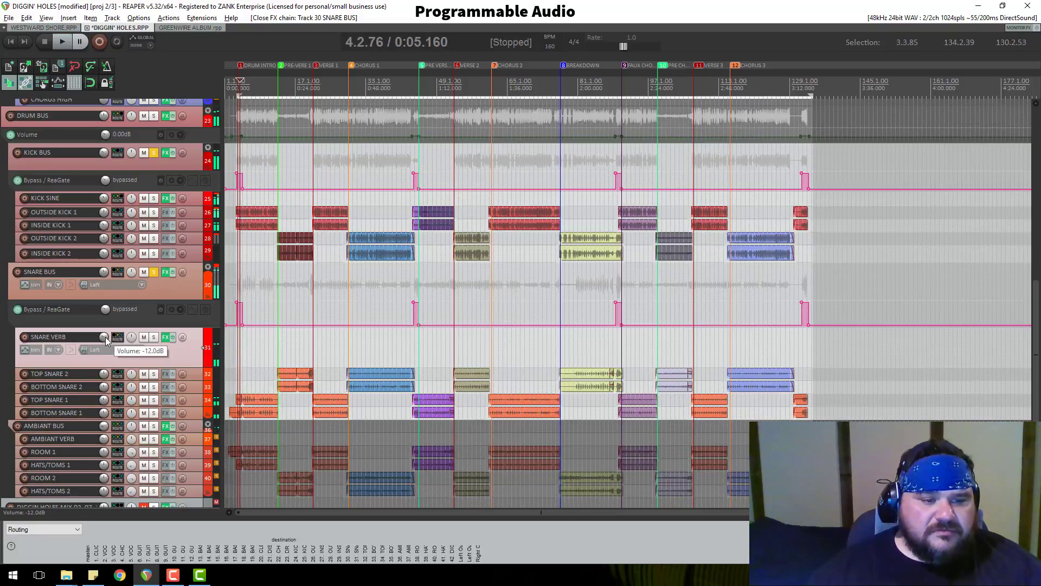
Set the SNARE VERB reverb's wet level to -35.0 dB, and lower the track's volume to -14.0 dB during playback
left_click(166, 337)
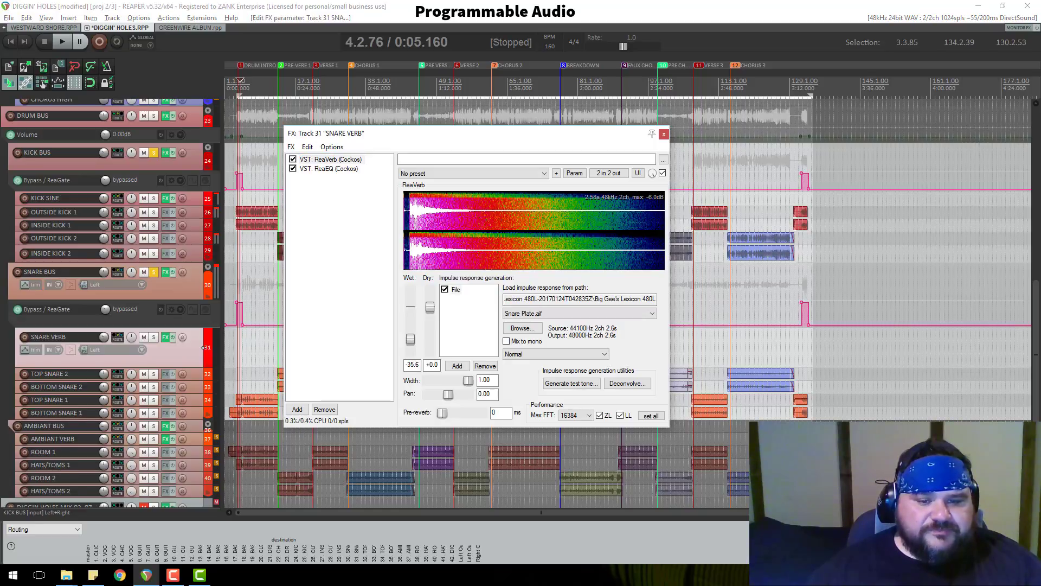
key("space")
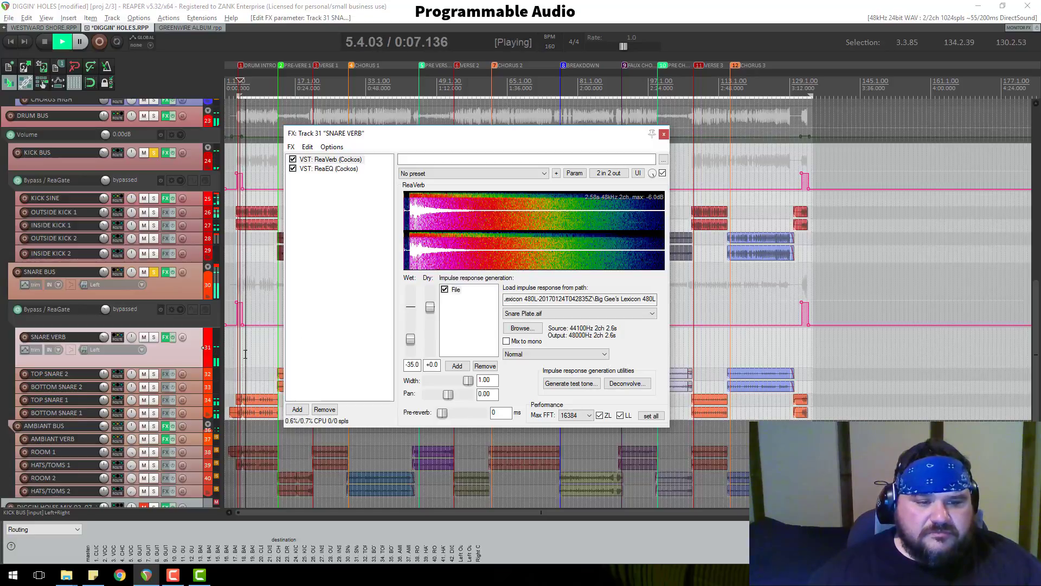
left_click_drag(103, 337, 105, 345)
left_click(664, 133)
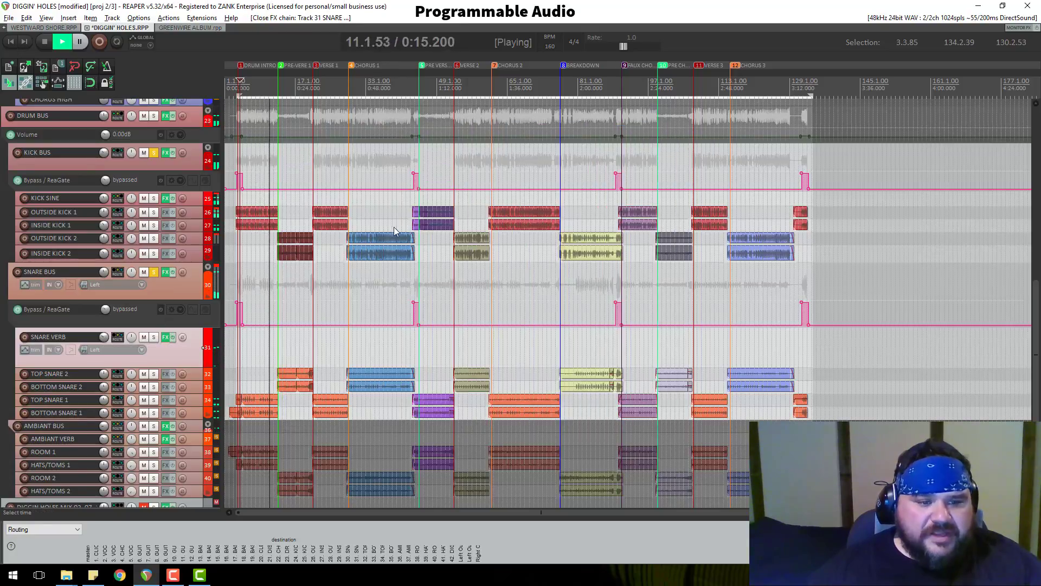
Compare the drums with SNARE VERB muted and unmuted during playback, and readjust that track's volume
left_click(144, 337)
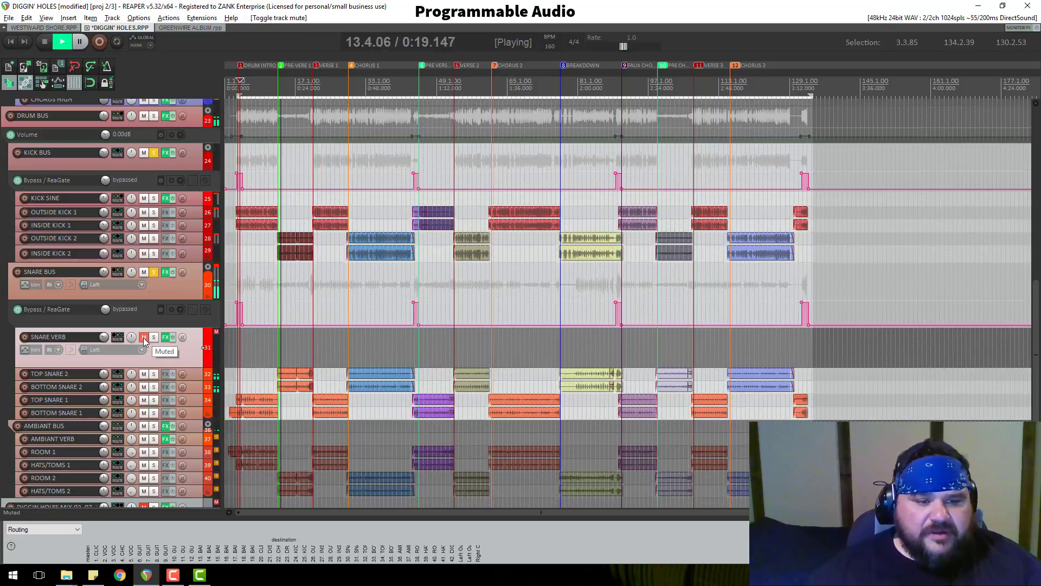
left_click(144, 337)
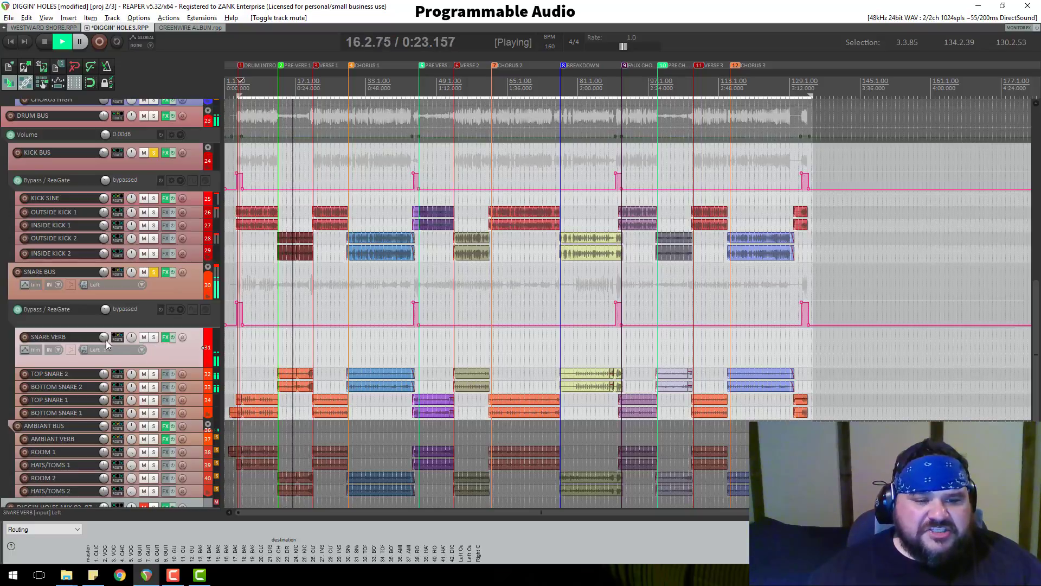
left_click(144, 338)
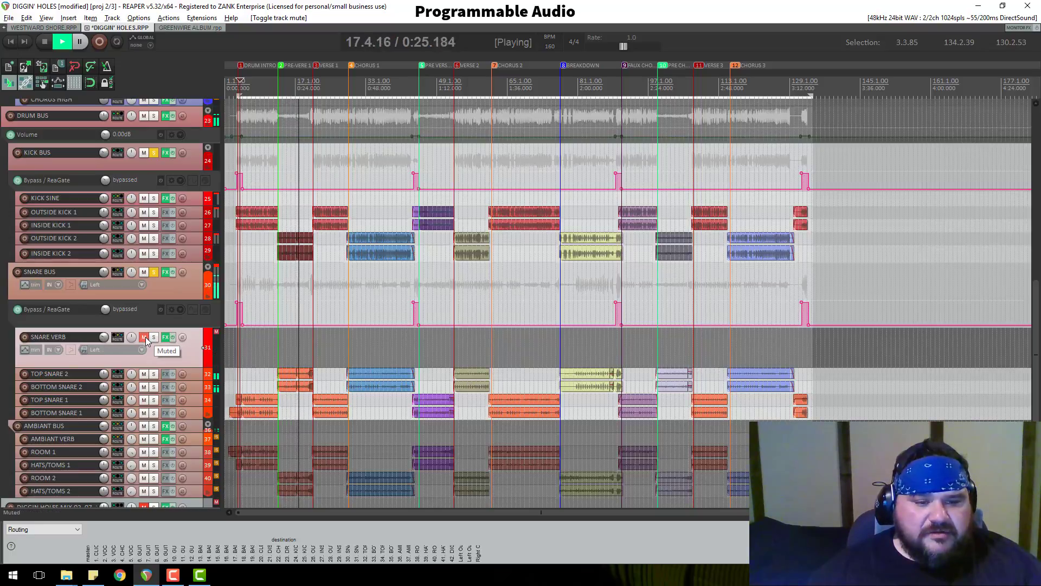
left_click(144, 337)
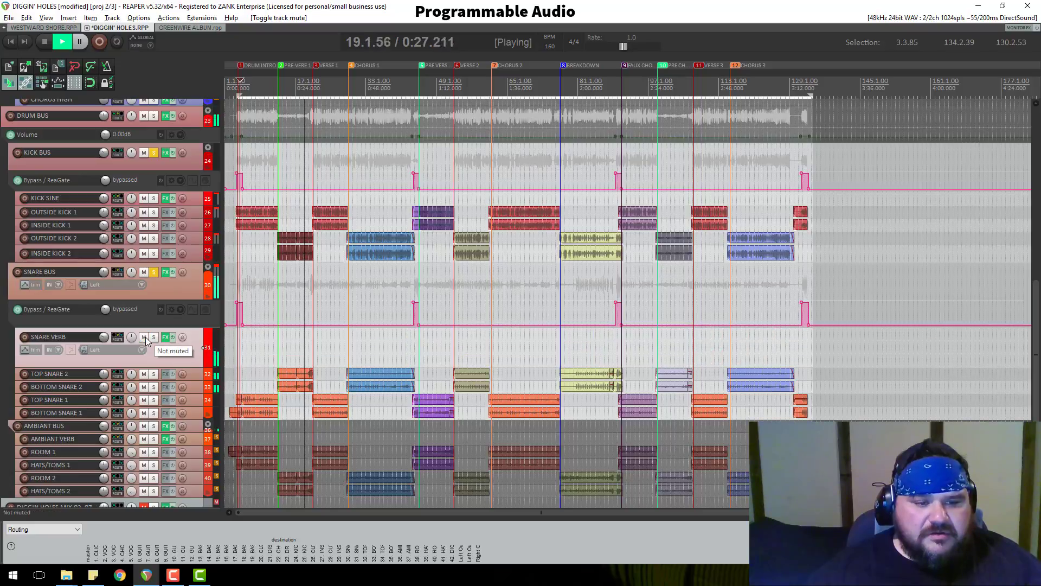
mouse_move(104, 340)
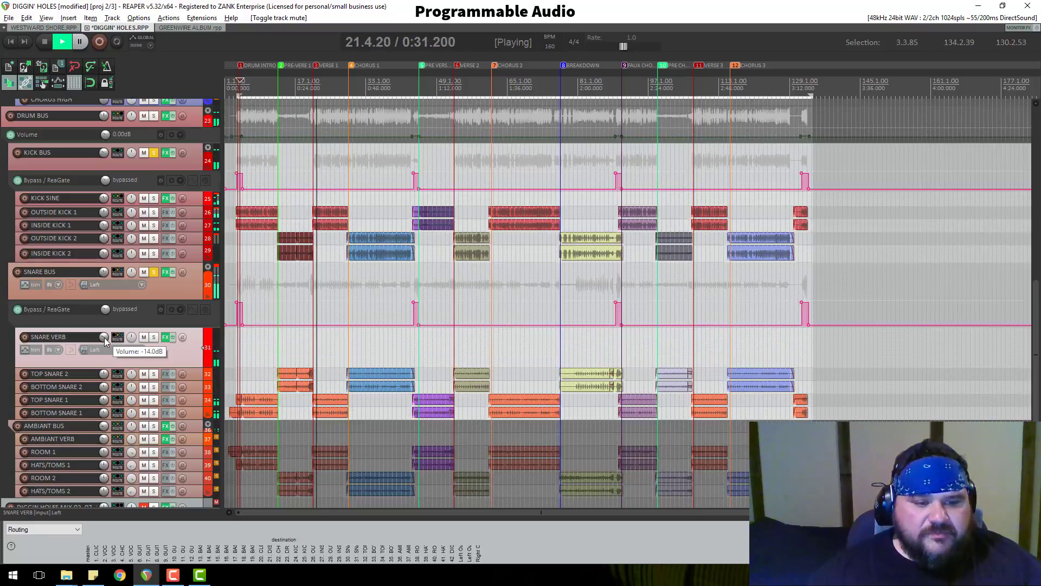
scroll(161, 292, "up", 2)
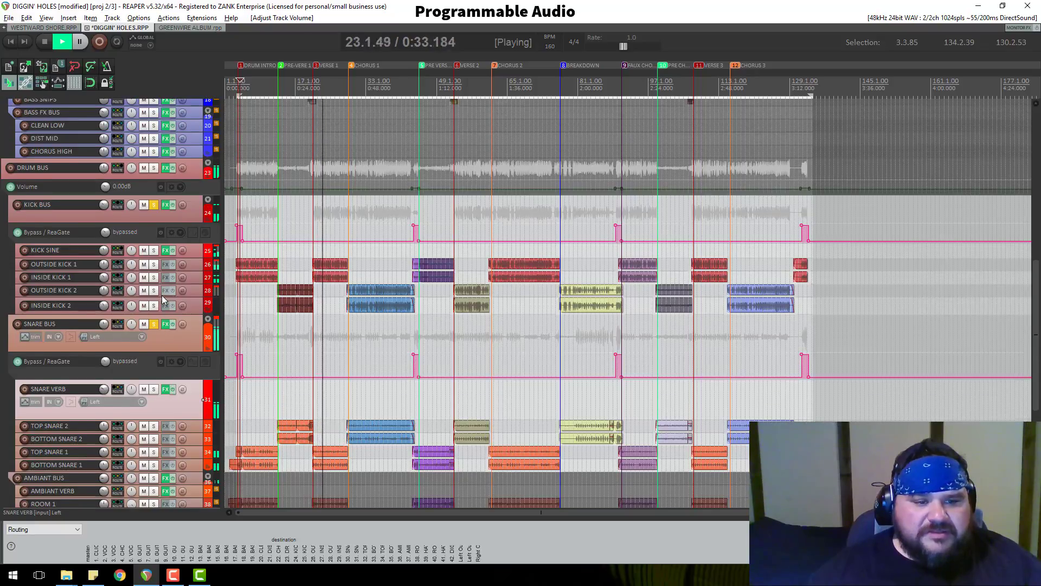
Unsolo the snare and kick buses during playback, listen to them in the full mix, and stop playback
left_click(154, 324)
left_click(153, 204)
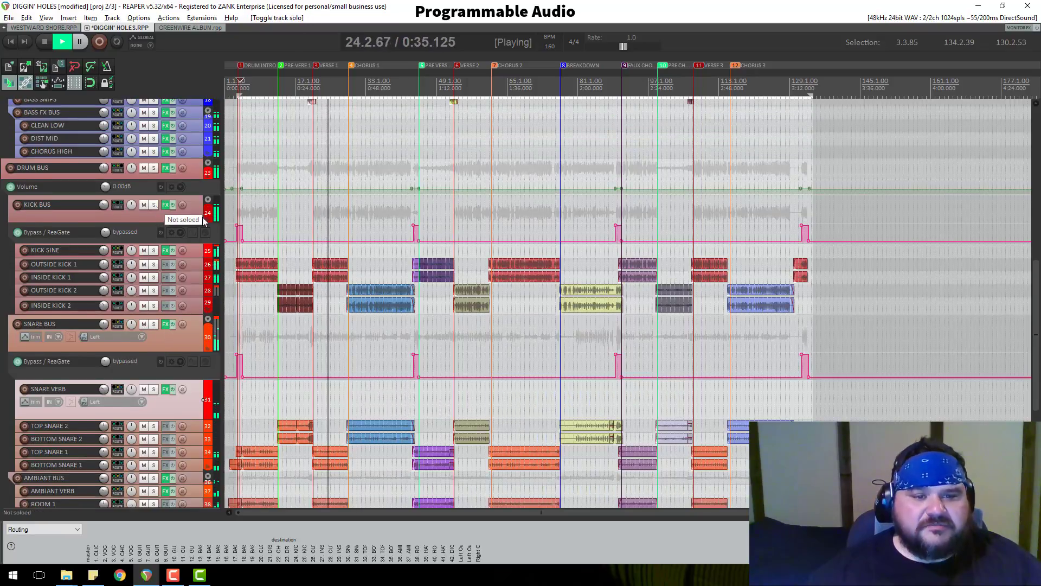
scroll(555, 301, "up", 3)
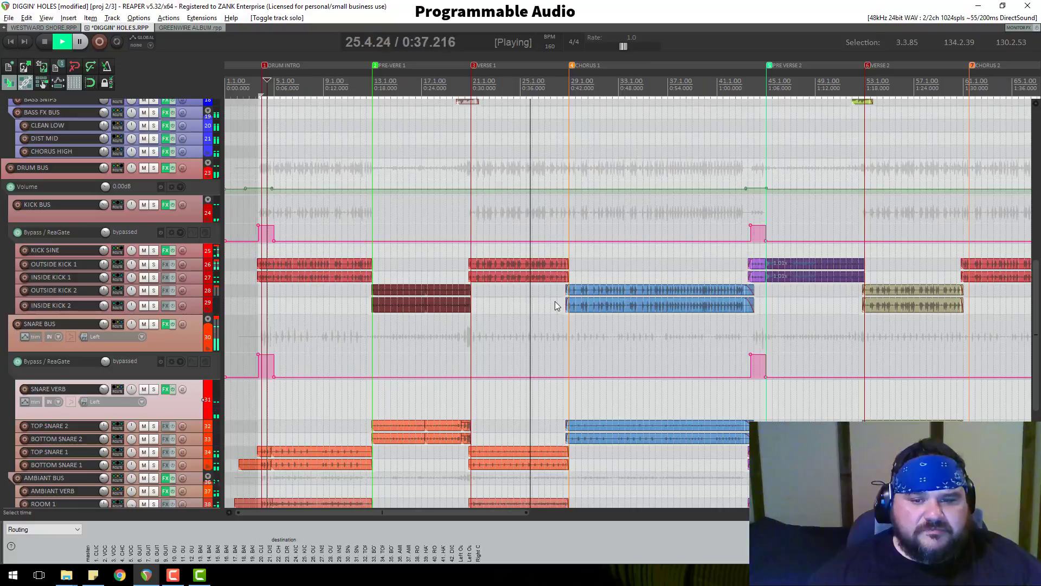
scroll(303, 274, "up", 1)
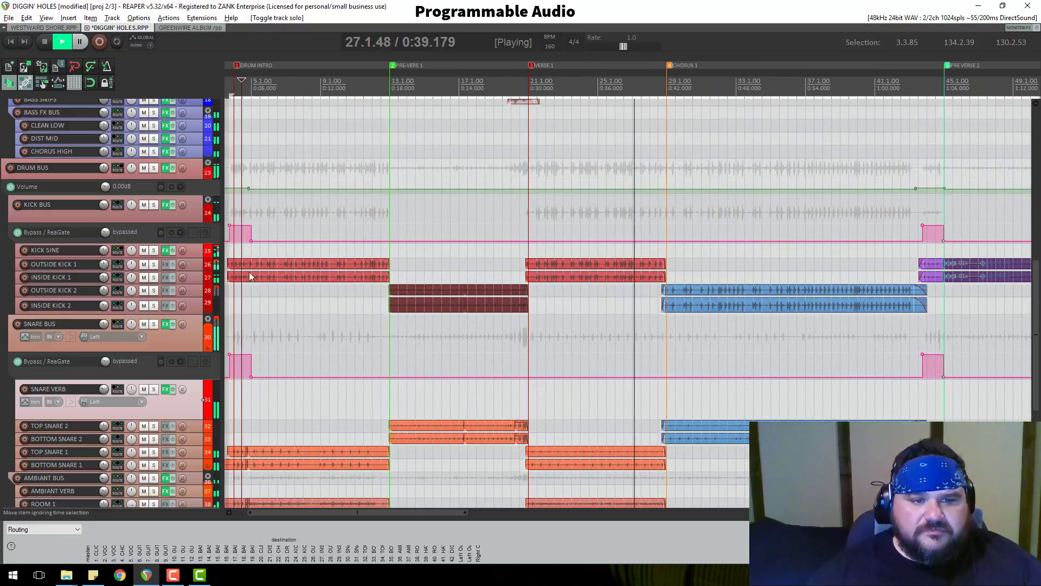
key("space")
Enlarge the VOCALS track's height so its waveforms can be seen in detail
scroll(159, 237, "up", 5)
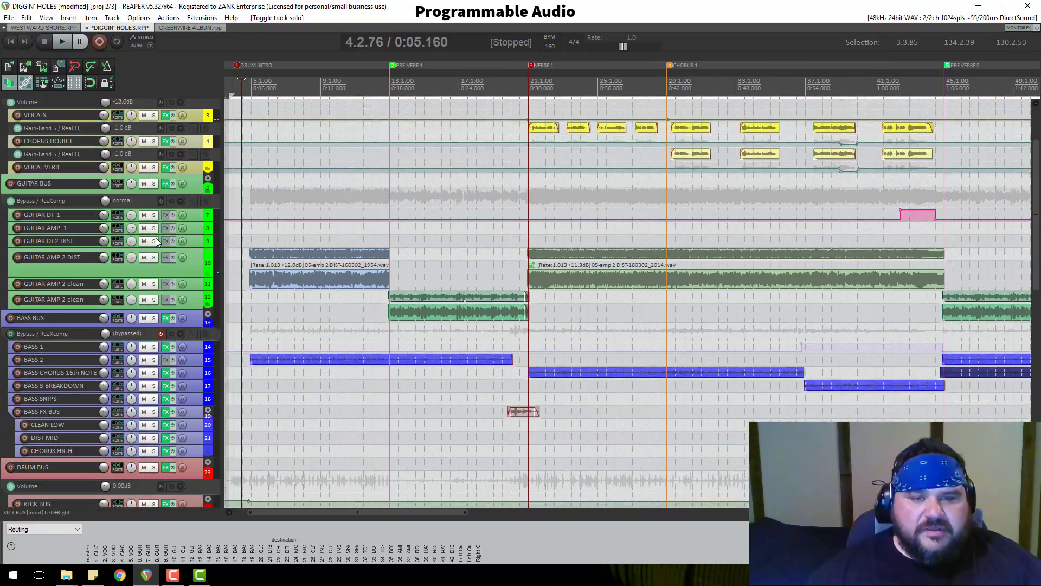
scroll(155, 238, "up", 3)
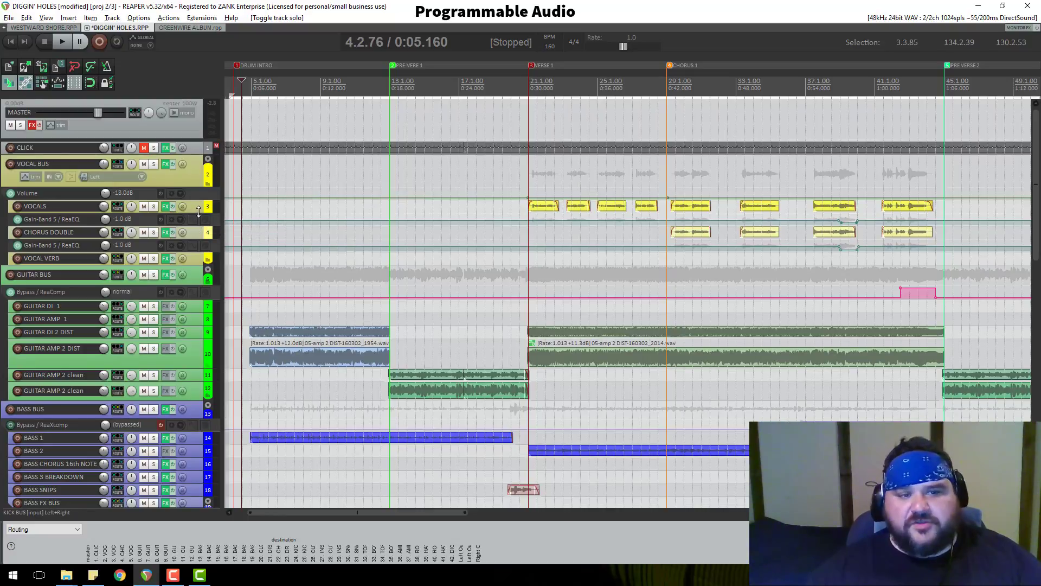
left_click_drag(199, 211, 197, 285)
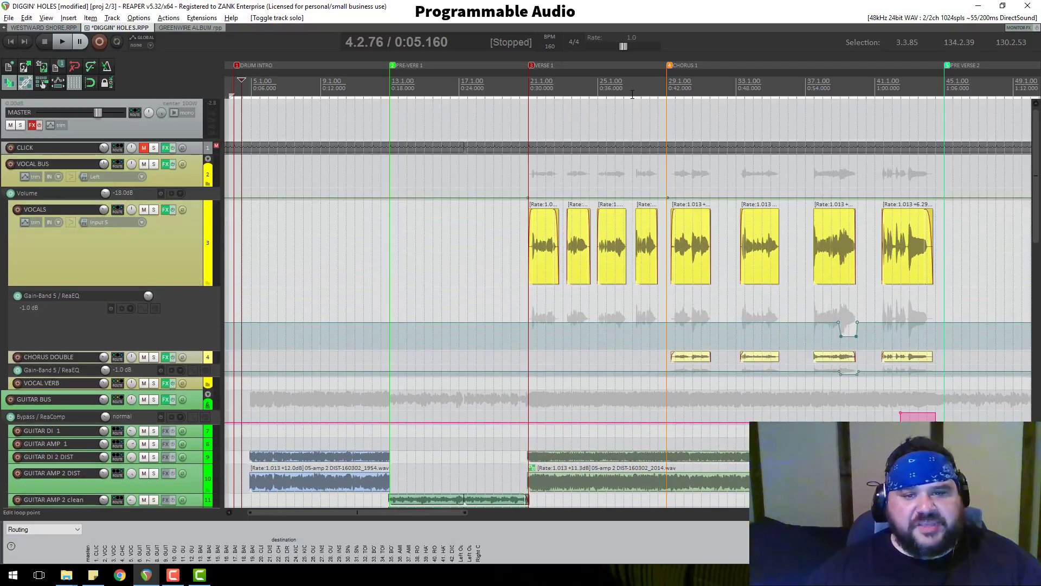
Solo the VOCAL BUS and audition the first vocal phrase of Chorus 1
left_click(673, 92)
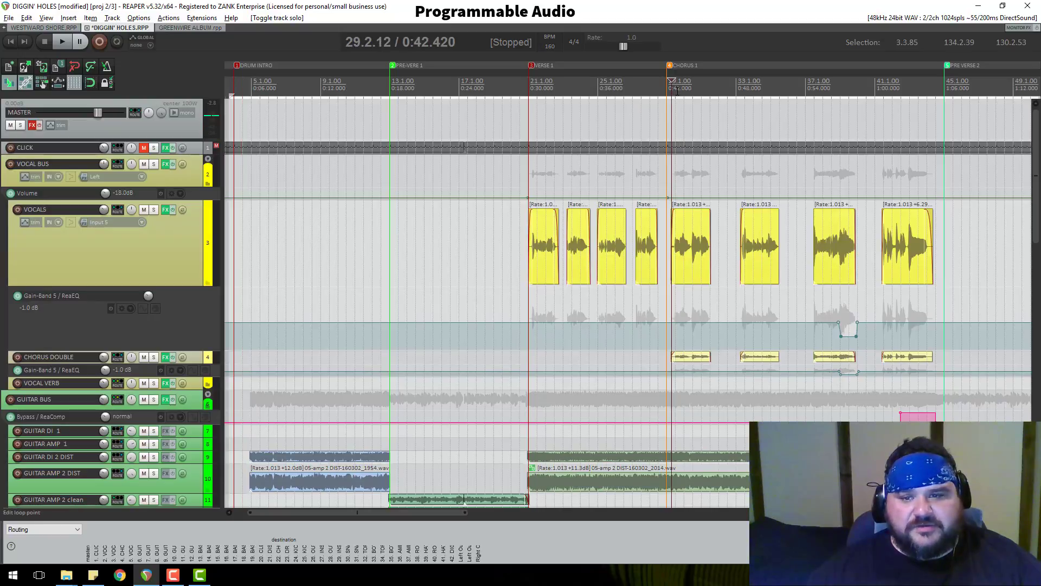
left_click(678, 91)
scroll(644, 148, "up", 5)
left_click(605, 88)
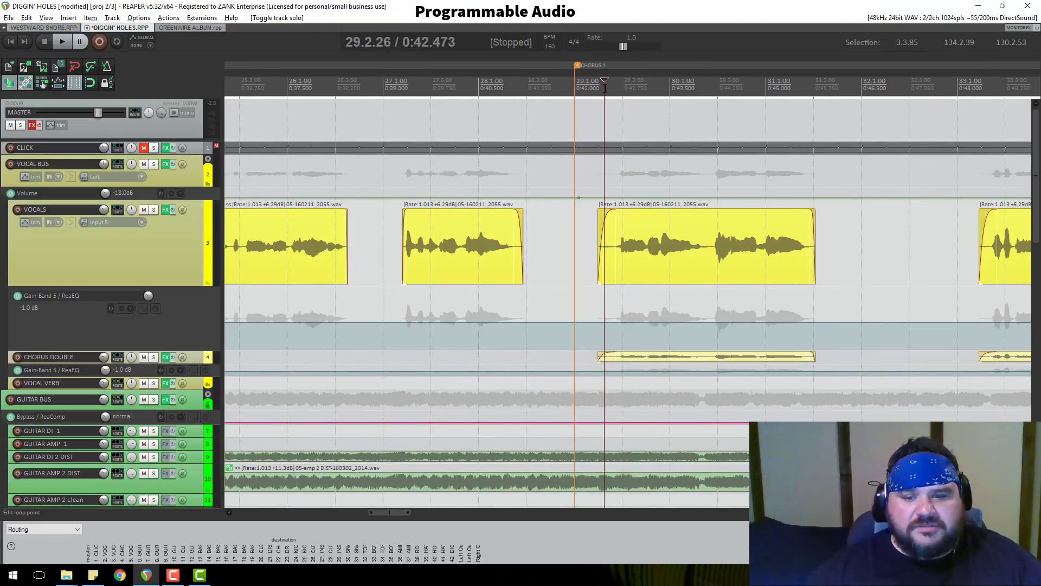
key("space")
key("space")
left_click(155, 163)
key("space")
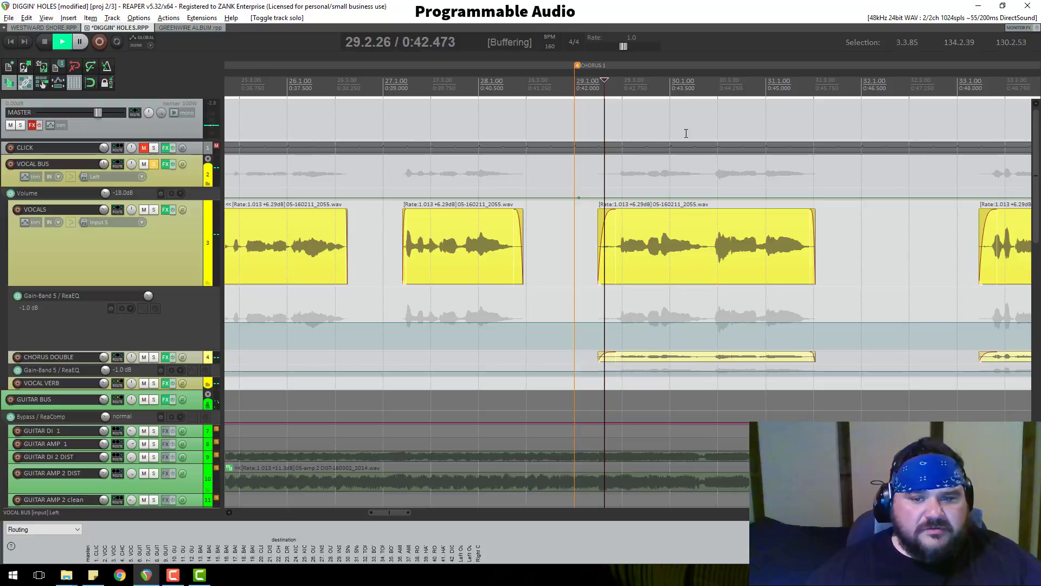
scroll(735, 193, "down", 2)
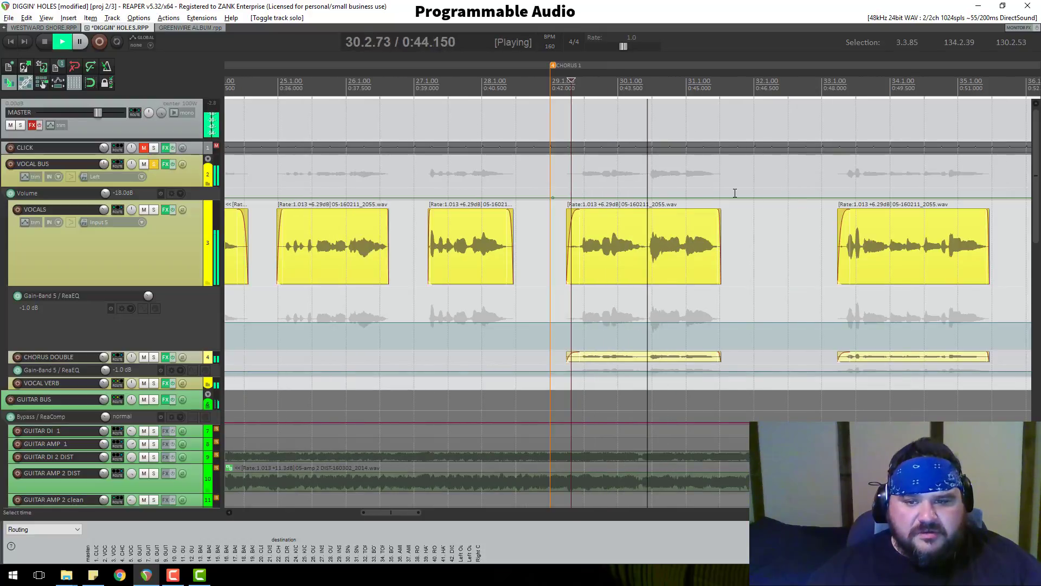
key("space")
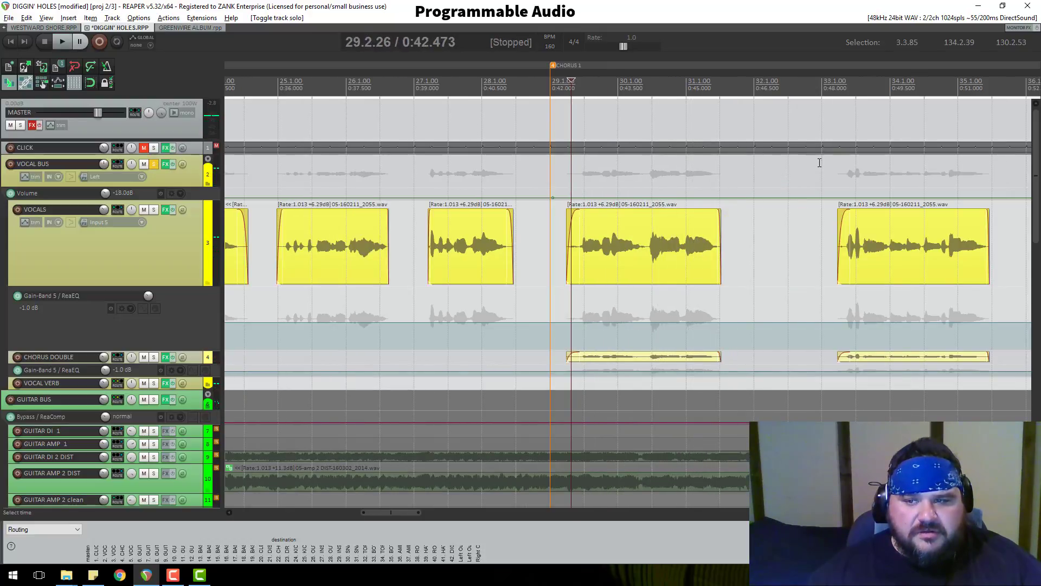
Audition the second vocal phrase of Chorus 1 with the vocal bus soloed
left_click(845, 87)
key("space")
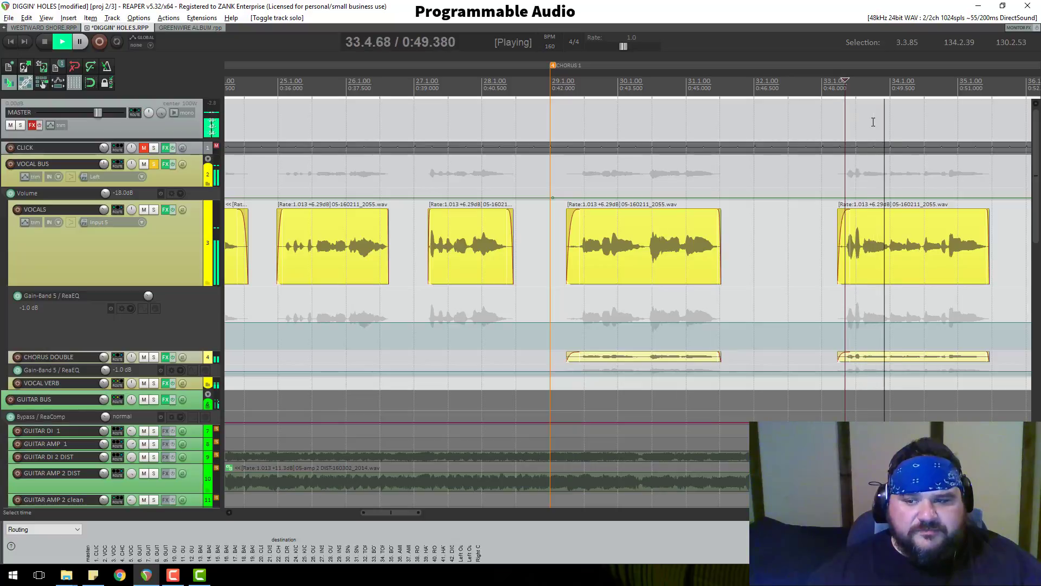
key("space")
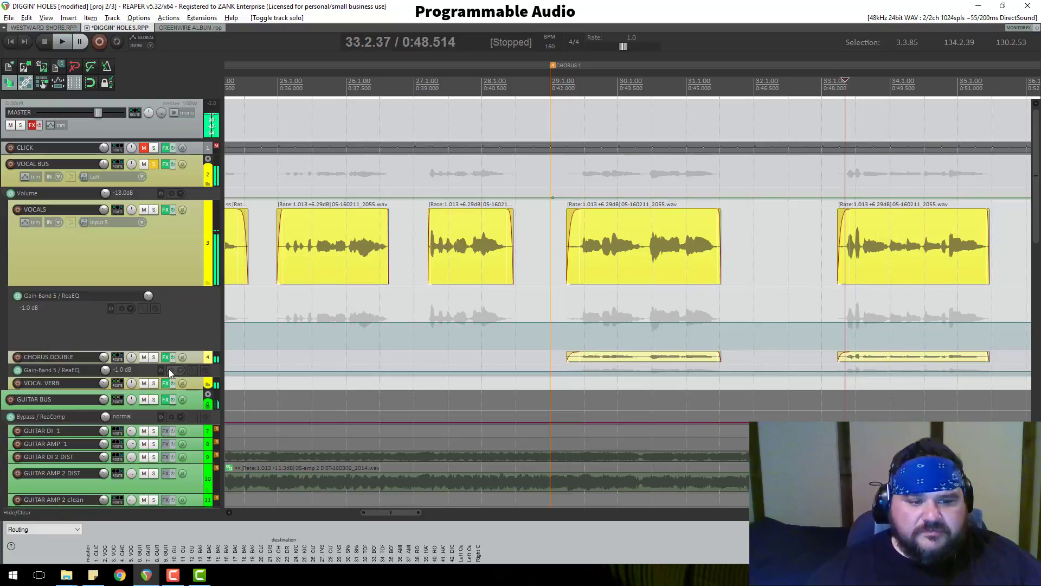
Remove the CHORUS DOUBLE track's send to VOCAL VERB and make the CHORUS DOUBLE track slightly taller
left_click(119, 358)
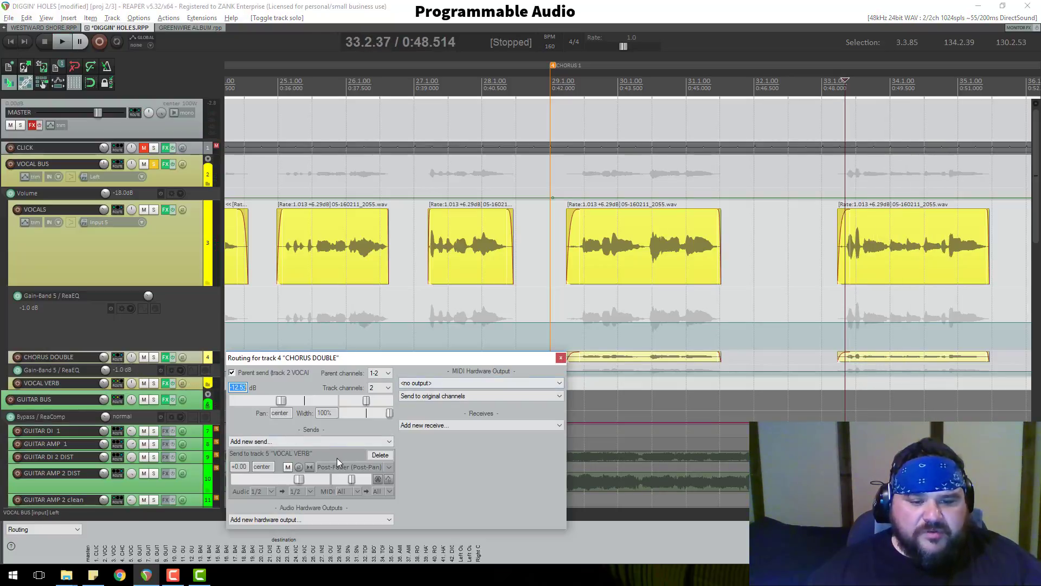
left_click(561, 357)
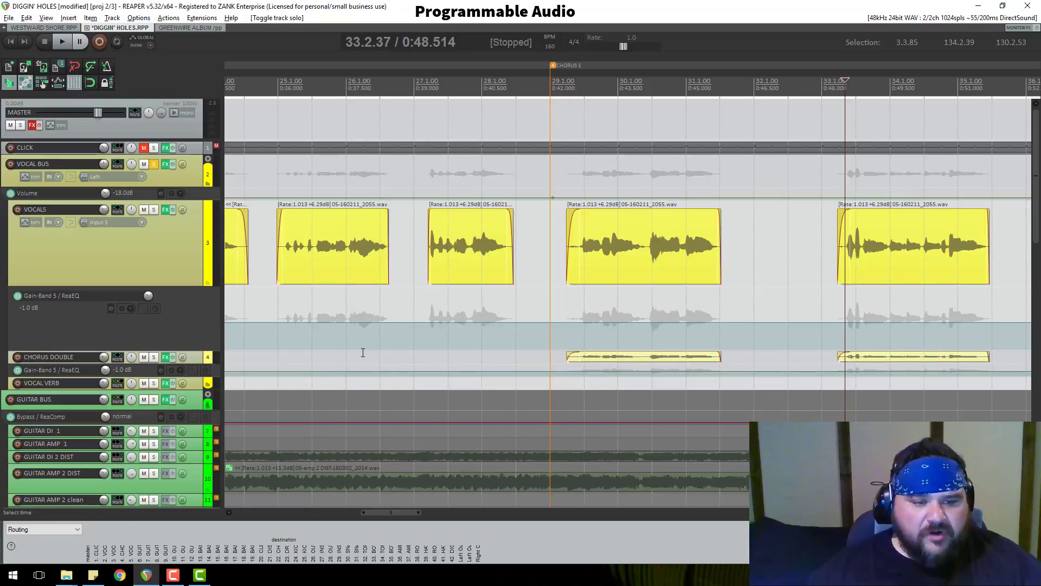
right_click(119, 360)
mouse_move(139, 382)
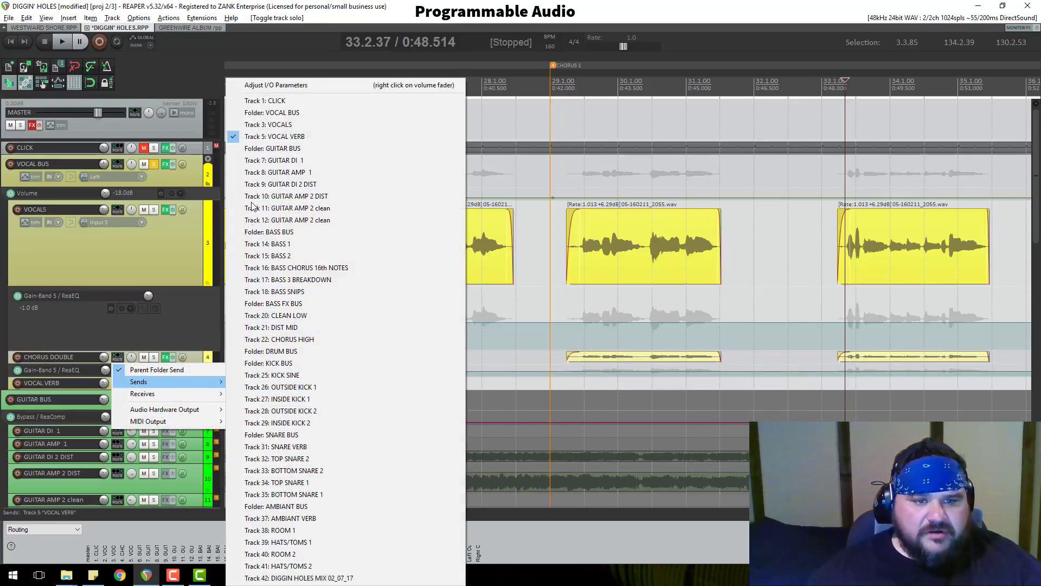
left_click(274, 137)
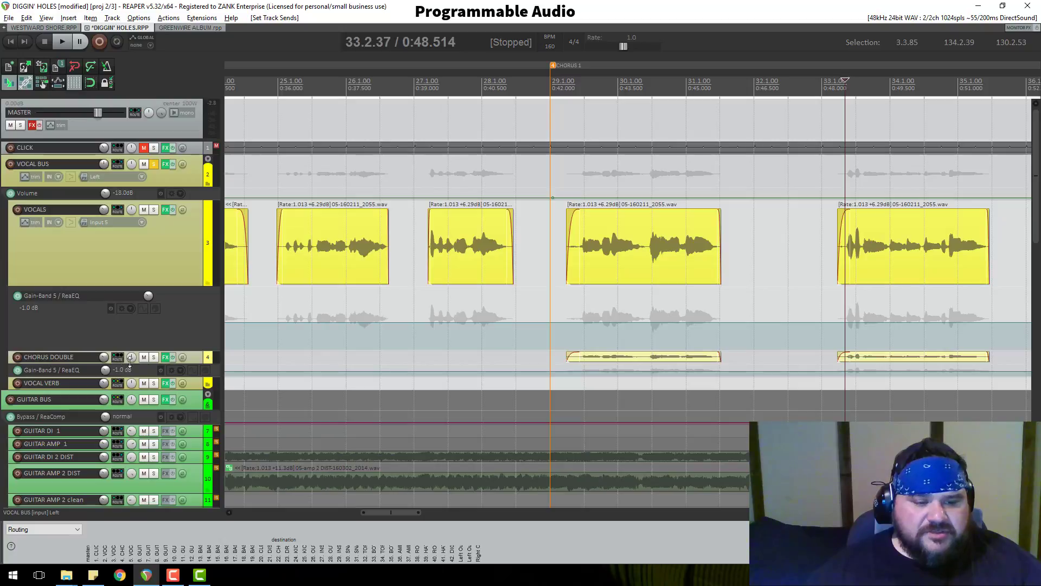
left_click_drag(128, 362, 128, 370)
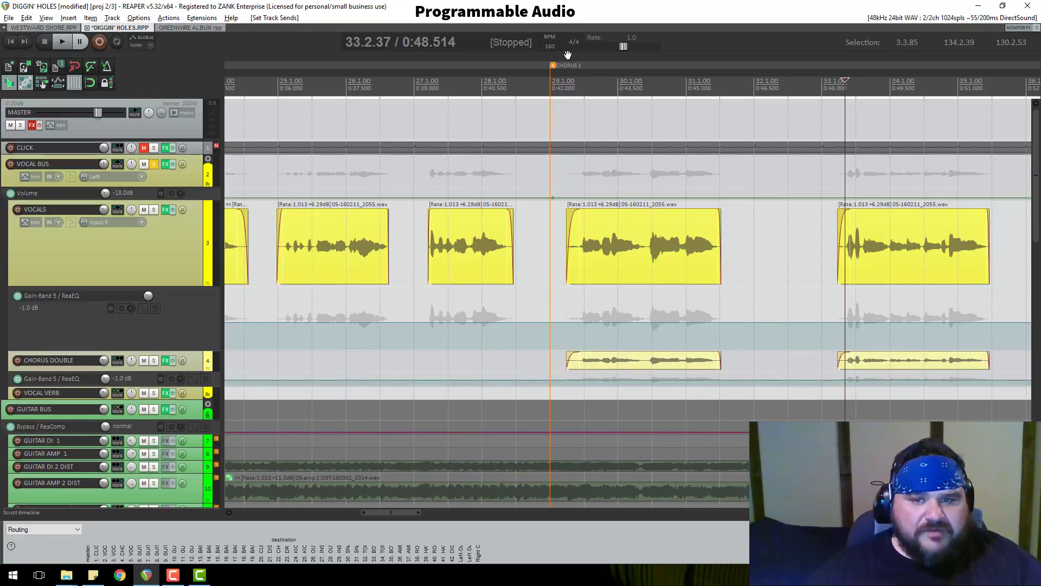
Replay the Chorus 1 vocals from their first phrase into the second to hear the changed reverb routing
left_click(567, 84)
key("space")
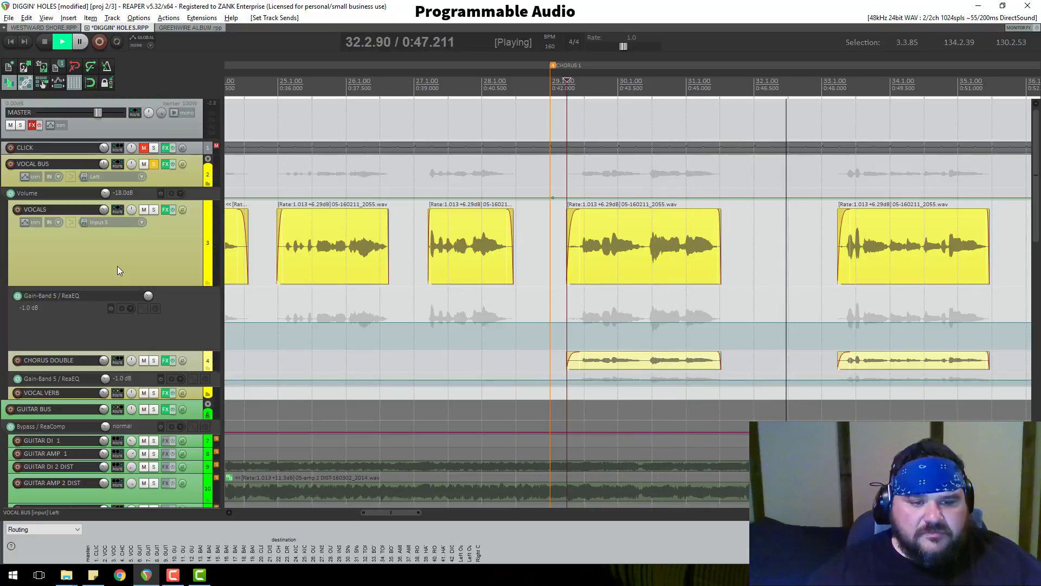
scroll(328, 278, "down", 2)
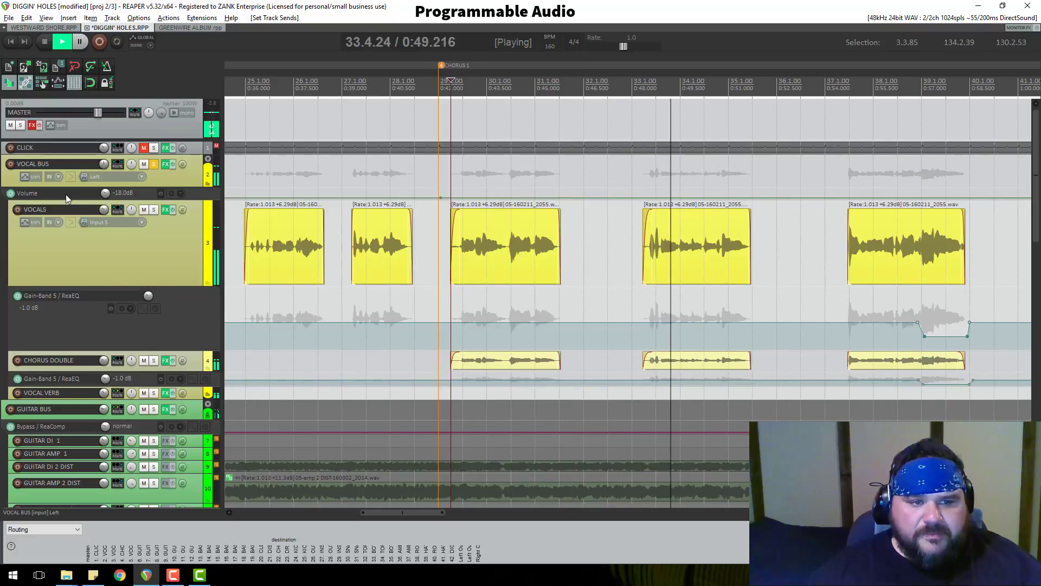
key("space")
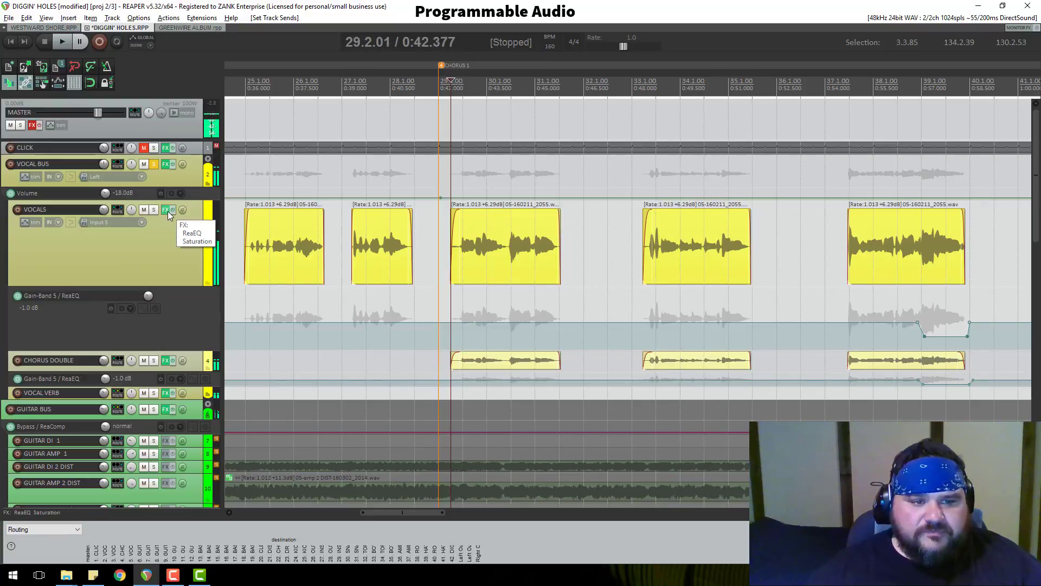
Review the ReaEQ and Saturation effects on the VOCALS track, and disable ReaEQ band 4 at 4519.8 Hz
left_click(168, 211)
left_click(330, 170)
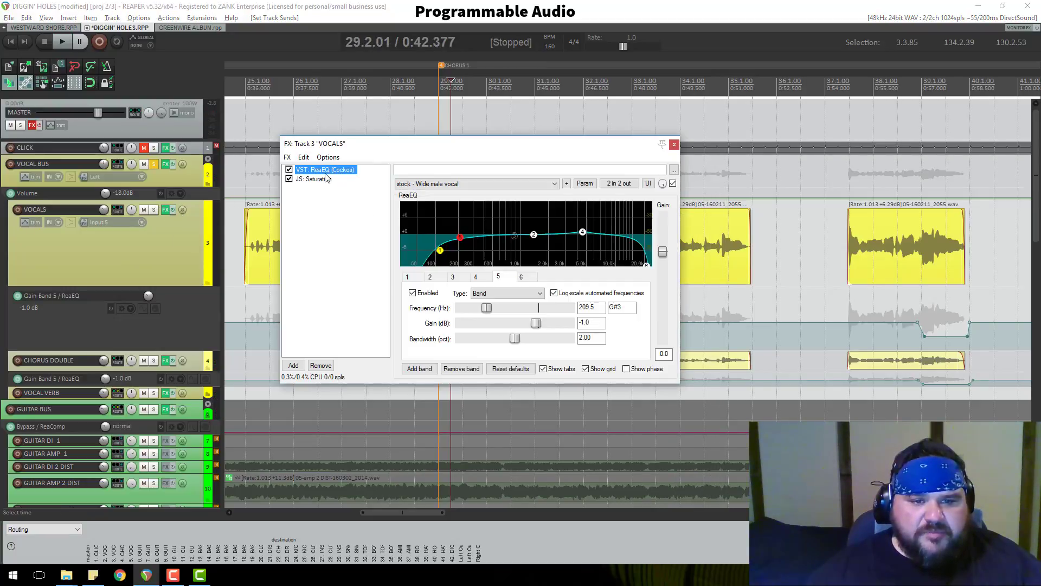
left_click(320, 180)
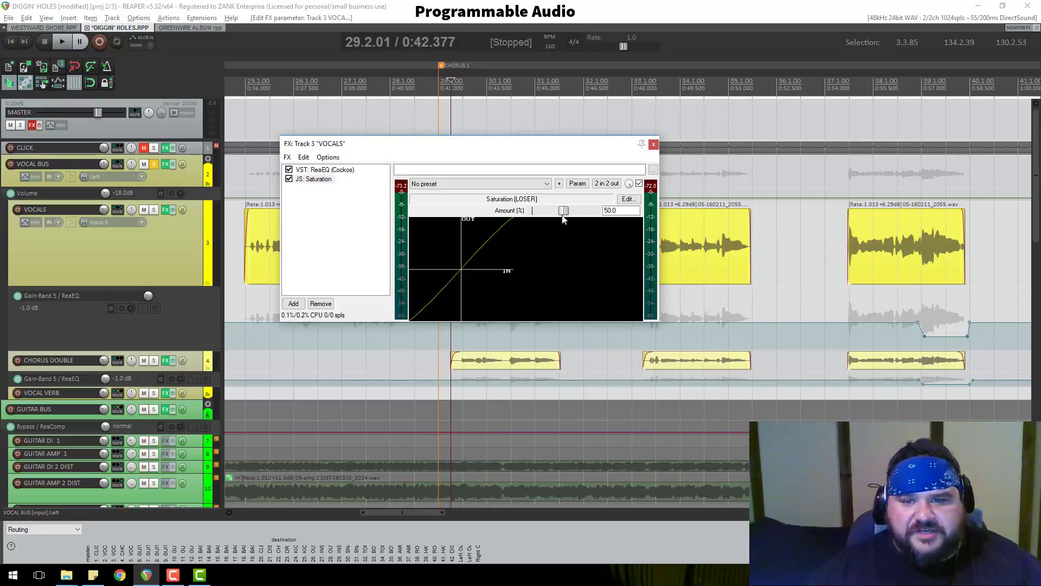
left_click(326, 171)
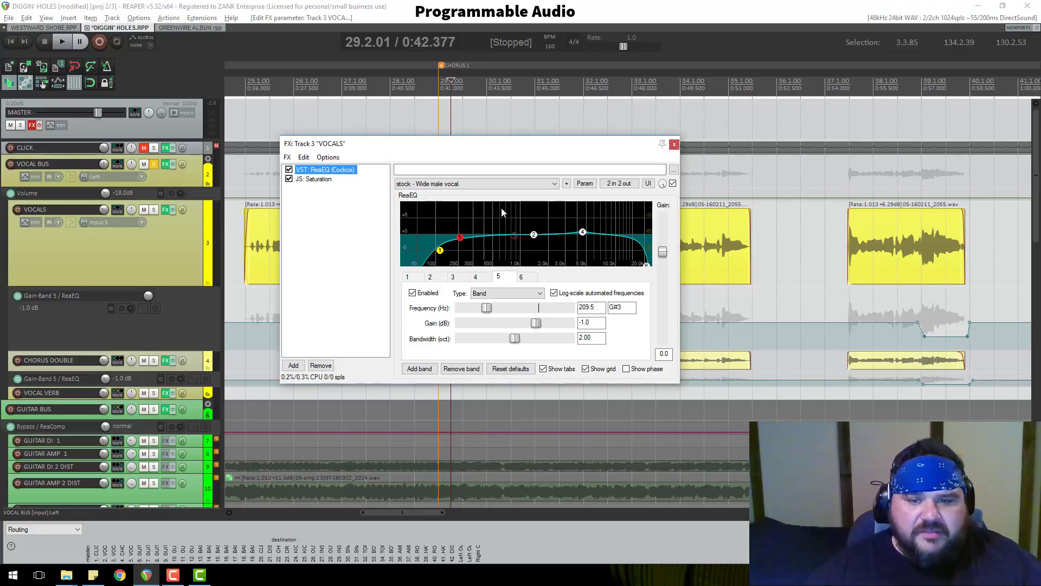
left_click(584, 233)
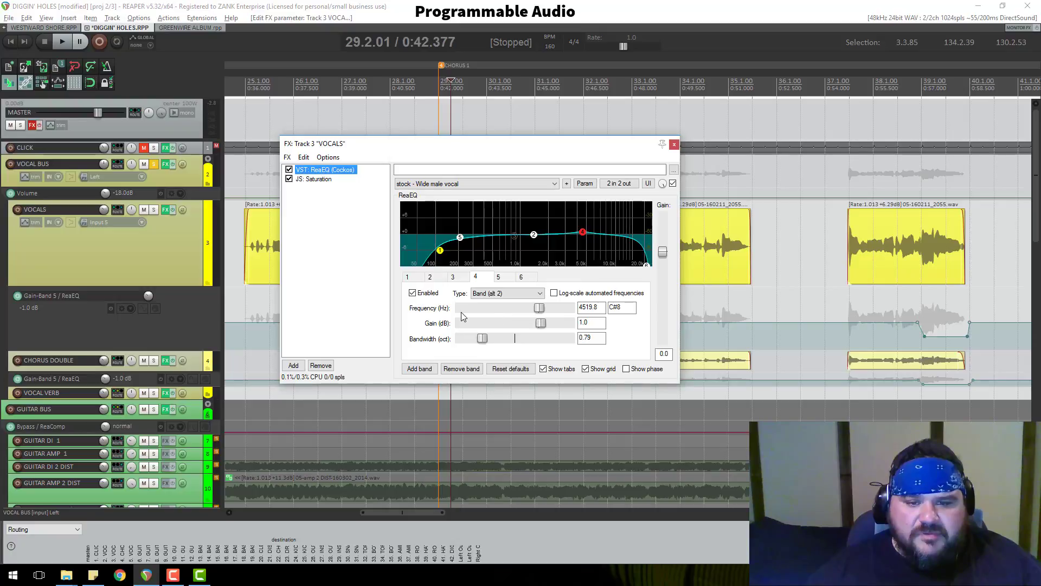
left_click(413, 293)
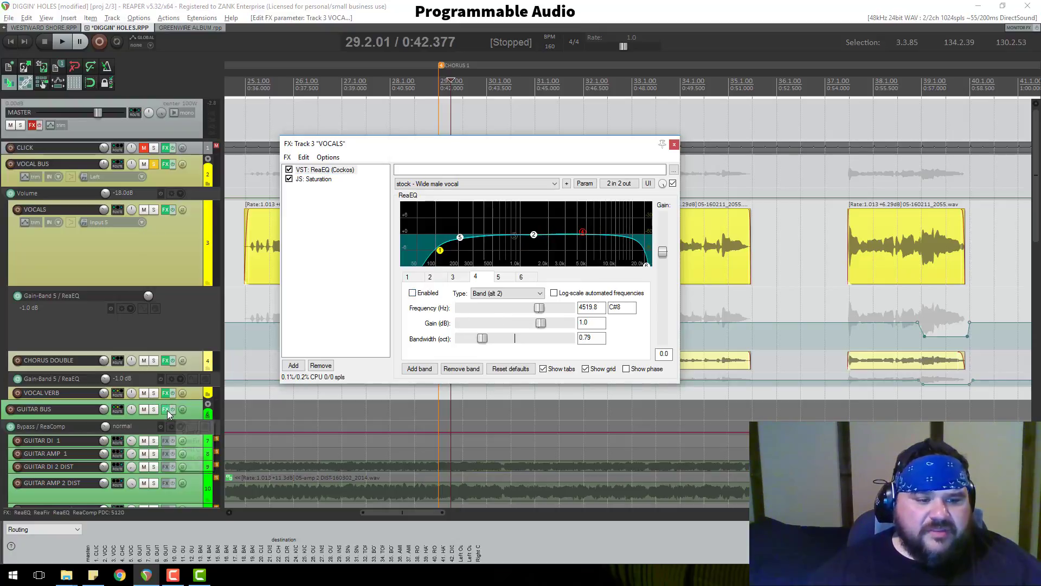
Examine the two ReaEQ instances on the VOCAL VERB track, including band 4 of the first one
left_click(167, 394)
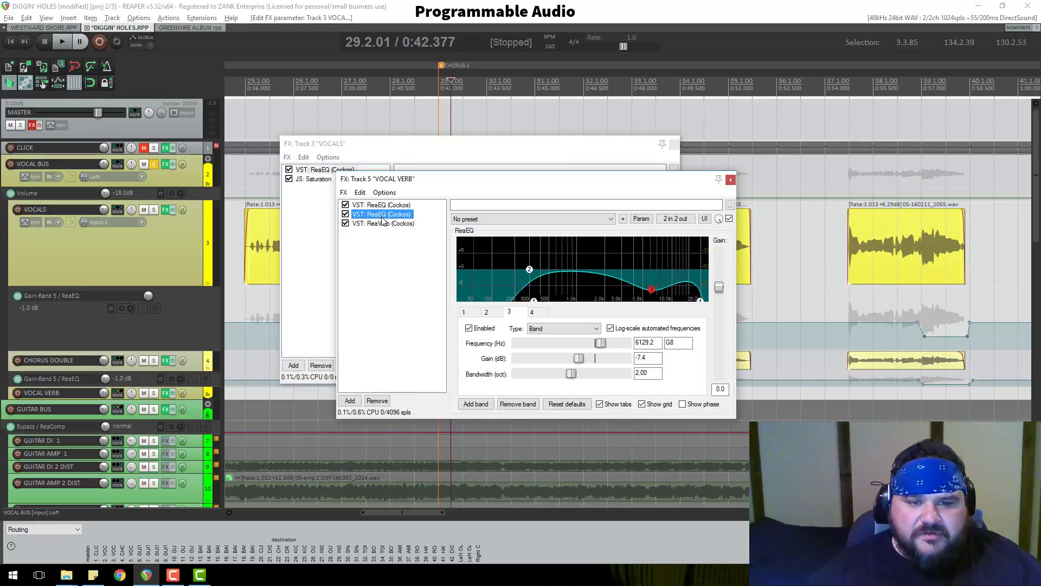
left_click(390, 209)
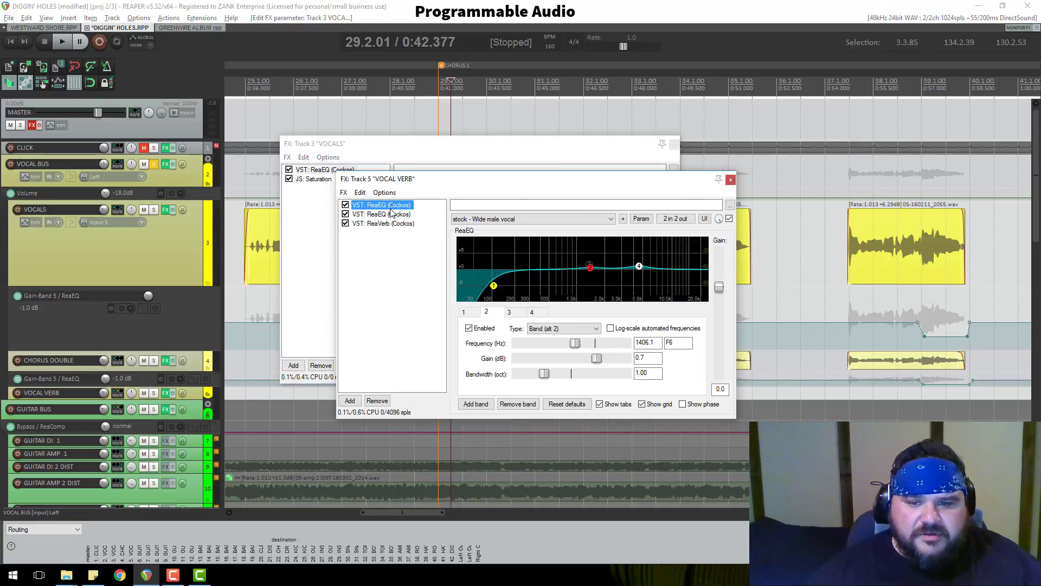
left_click(390, 214)
left_click(392, 206)
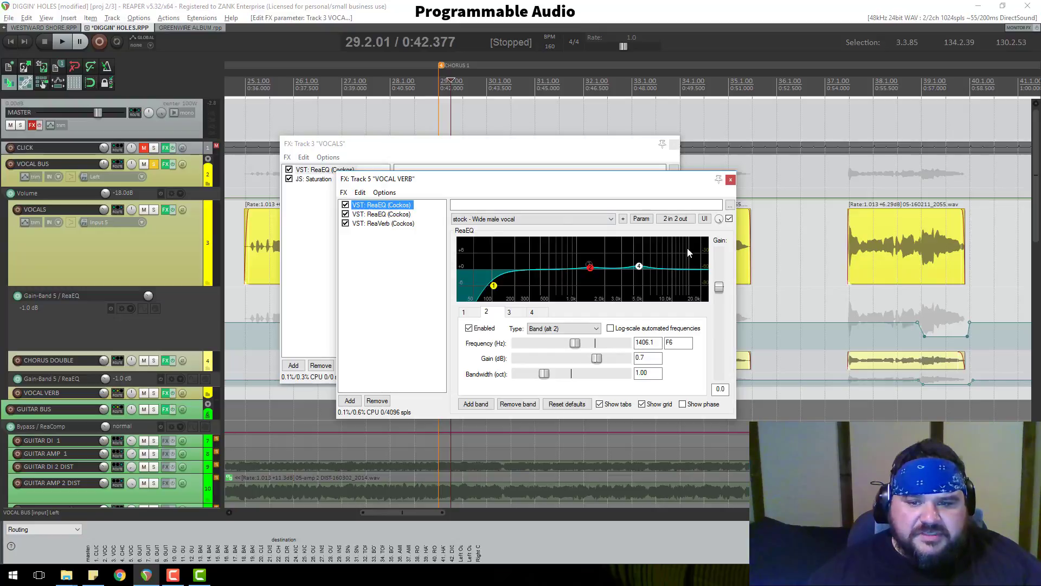
left_click(638, 269)
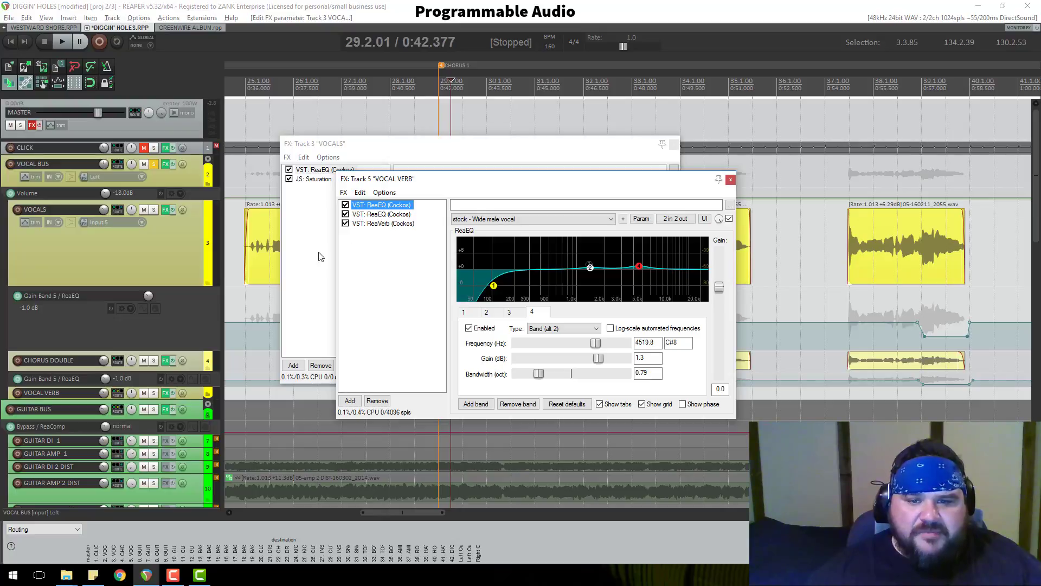
left_click(398, 216)
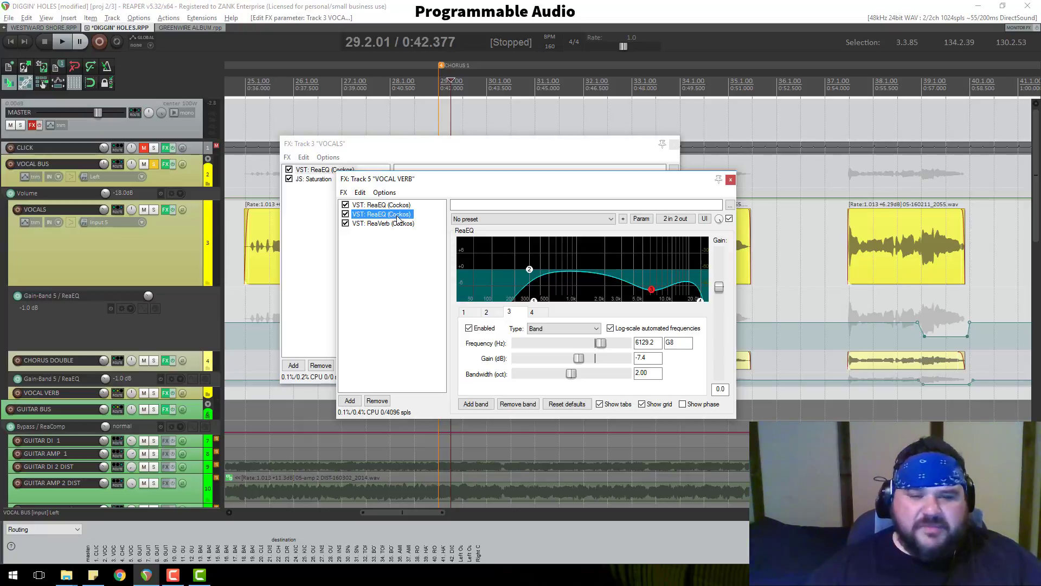
Compare the Chorus 1 vocal reverb with VOCAL VERB's second ReaEQ placed after and before ReaVerb
left_click_drag(419, 181, 398, 168)
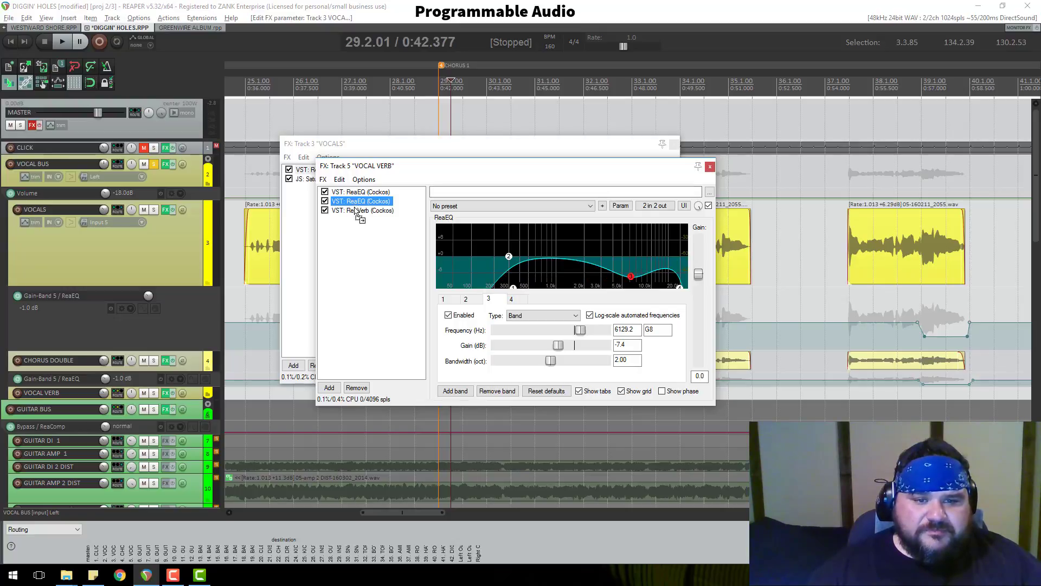
left_click_drag(356, 212, 355, 216)
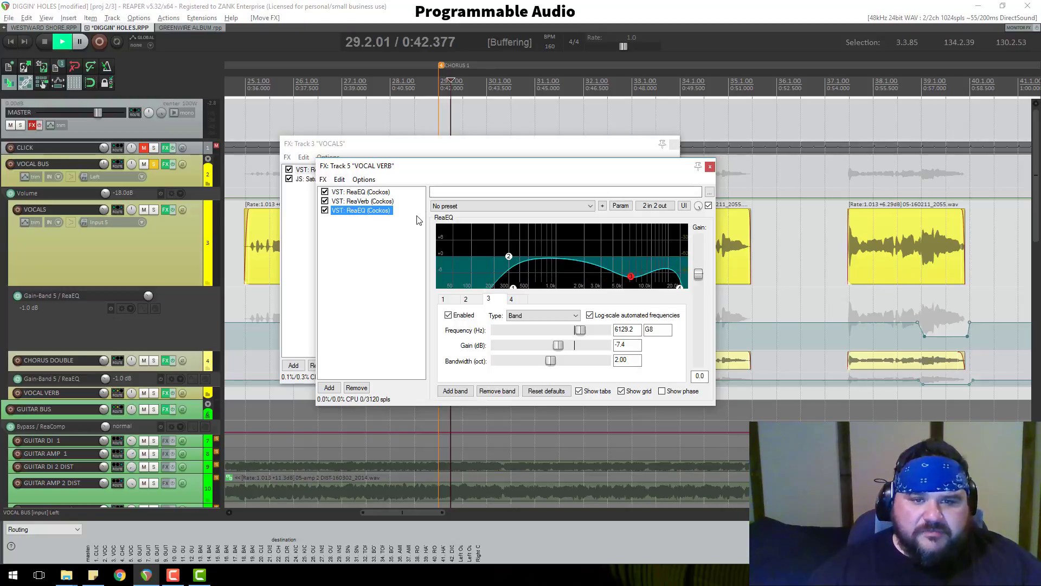
left_click_drag(362, 201, 366, 219)
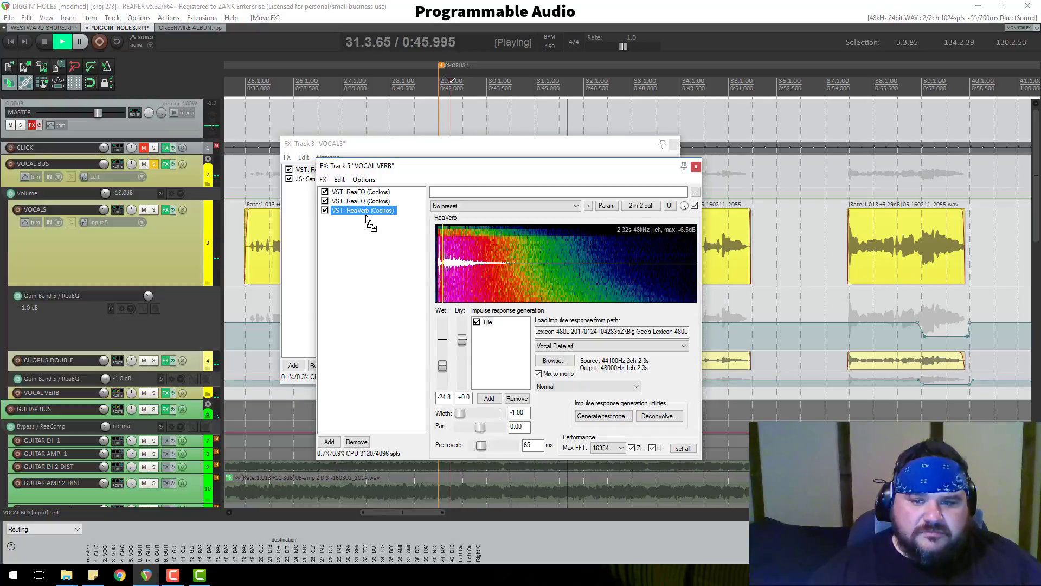
key("space")
key("space")
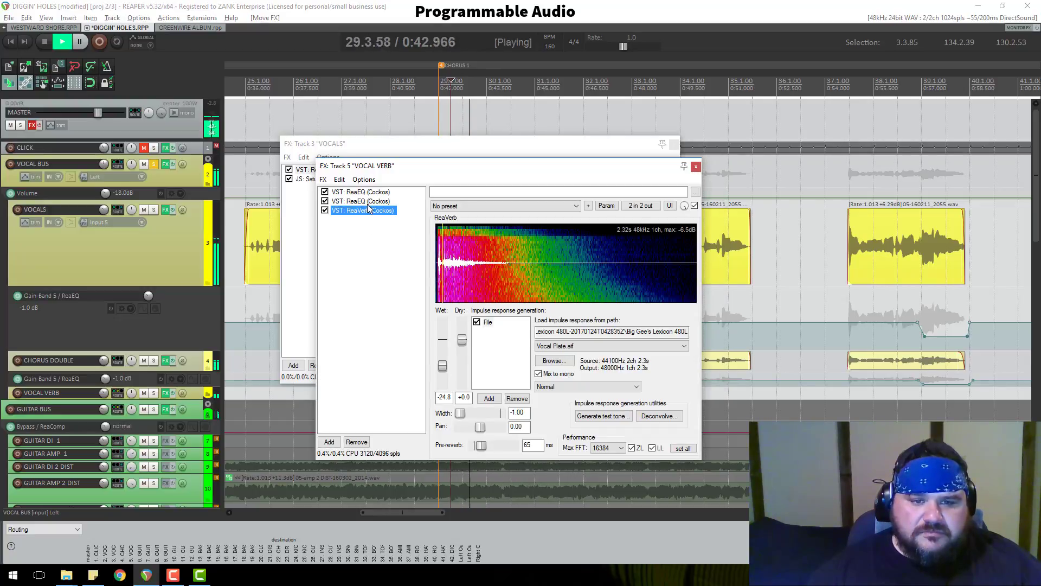
Move VOCAL VERB's second ReaEQ after ReaVerb, set its band 3 to -4.6 dB at 6290.2 Hz, and replay the Chorus 1 vocals
left_click_drag(366, 202, 371, 223)
key("space")
key("space")
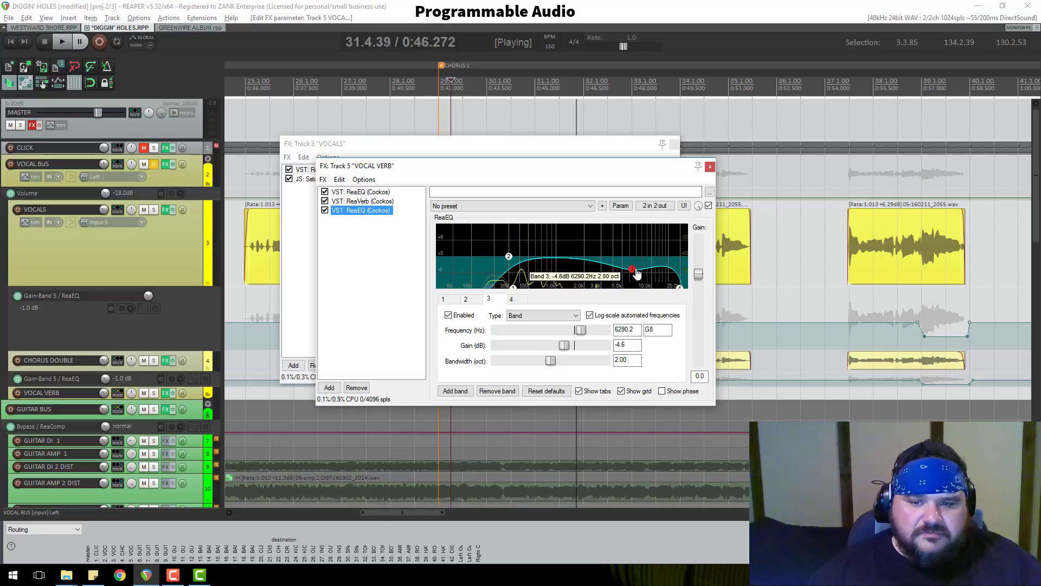
key("space")
key("space")
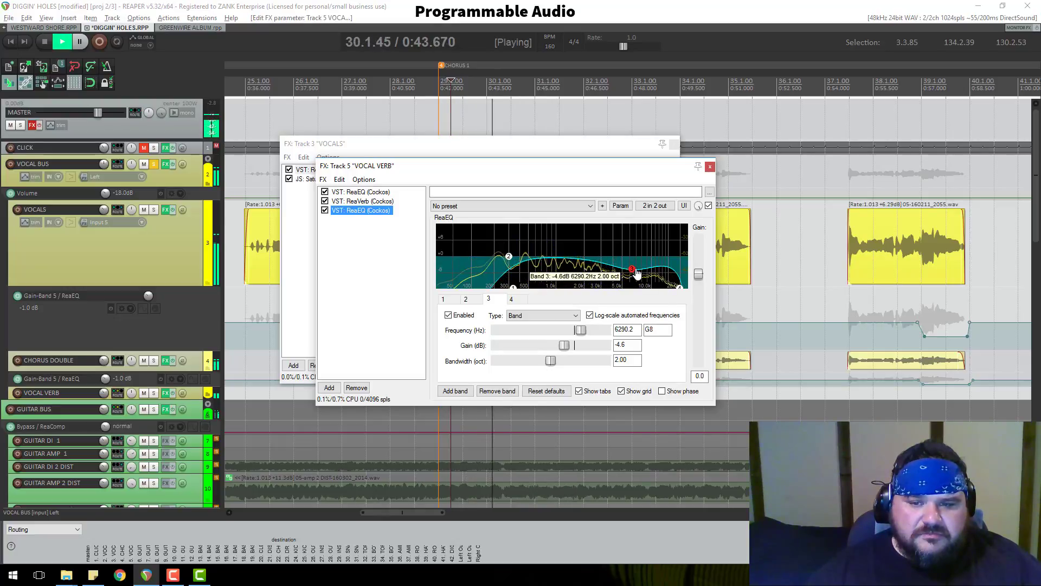
Audition that ReaEQ's band 3 at 6.8 dB around 6799 Hz and at -8.0 dB around 6209.1 Hz, and disable the band
left_click_drag(636, 273, 639, 243)
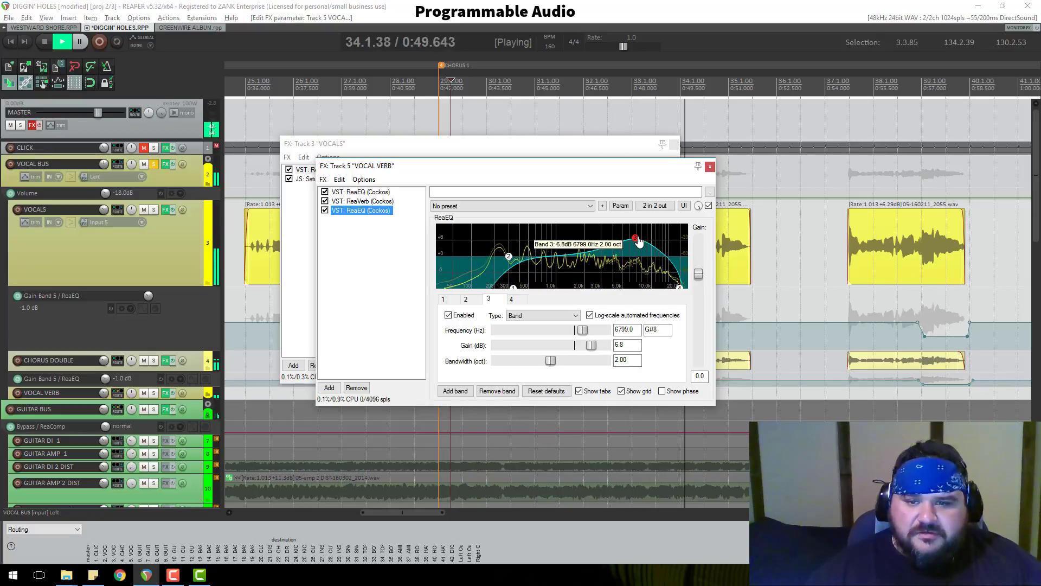
left_click_drag(639, 243, 634, 280)
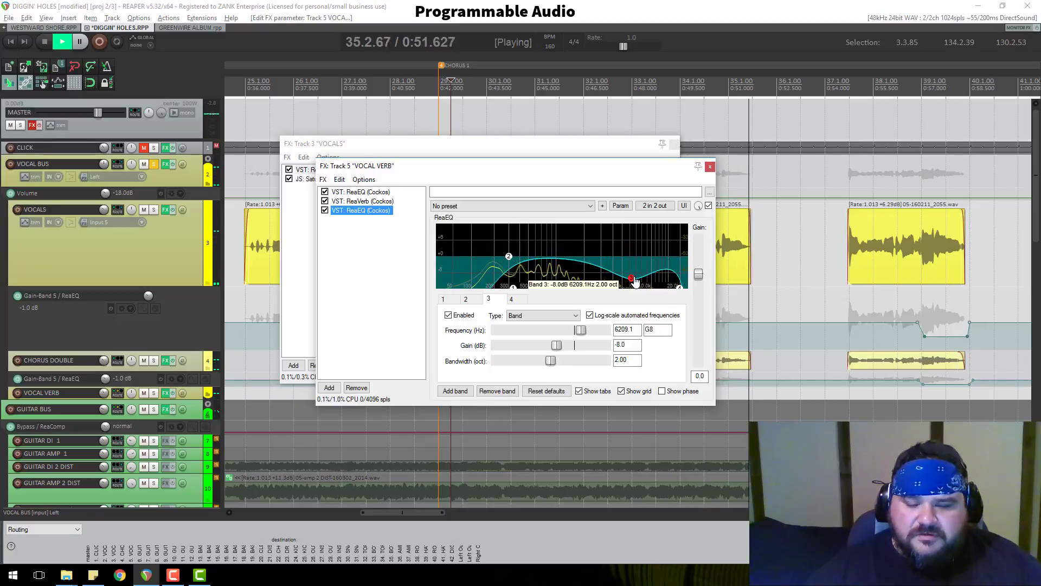
key("space")
key("space")
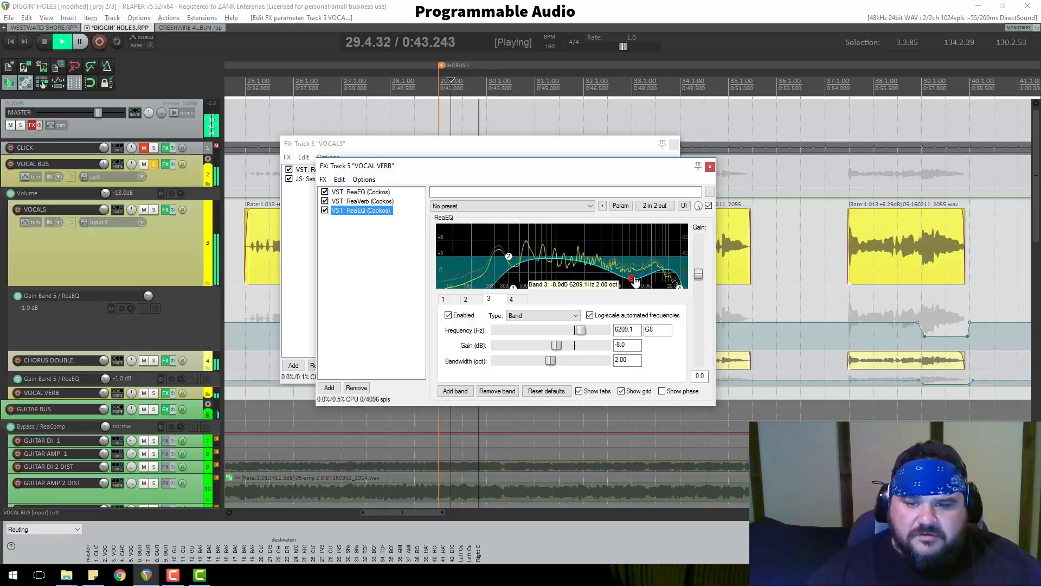
key("space")
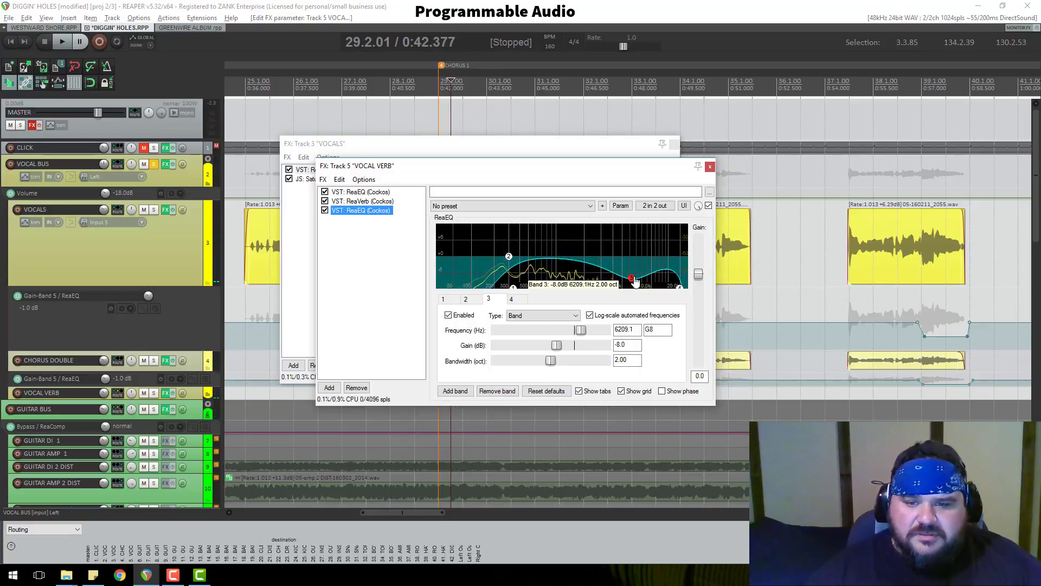
left_click(449, 315)
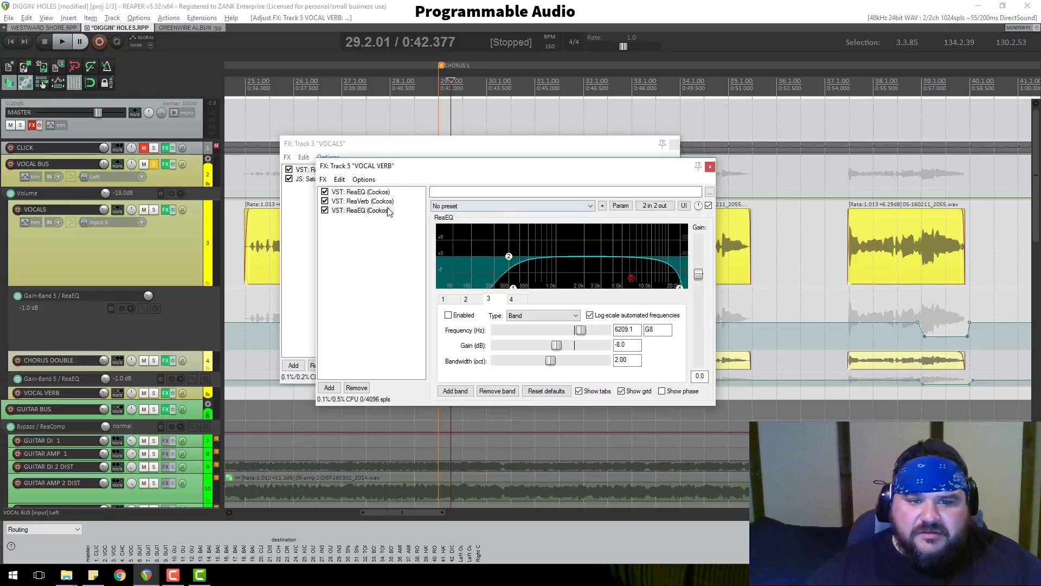
Compare ReaVerb's Vocal Plate impulse with mono mixing off and on, and set its width to 1.00
left_click(374, 202)
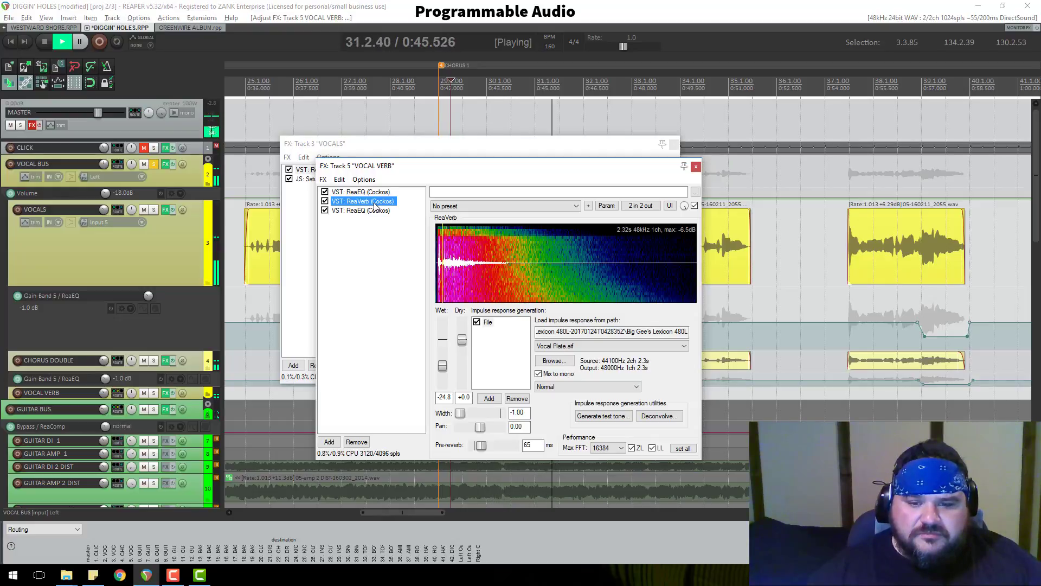
left_click(539, 374)
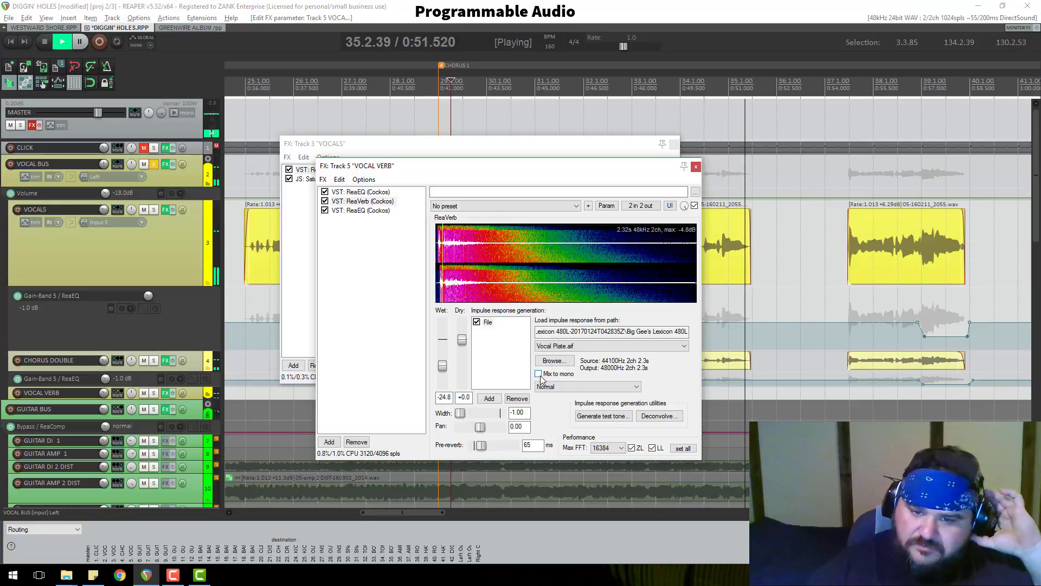
key("space")
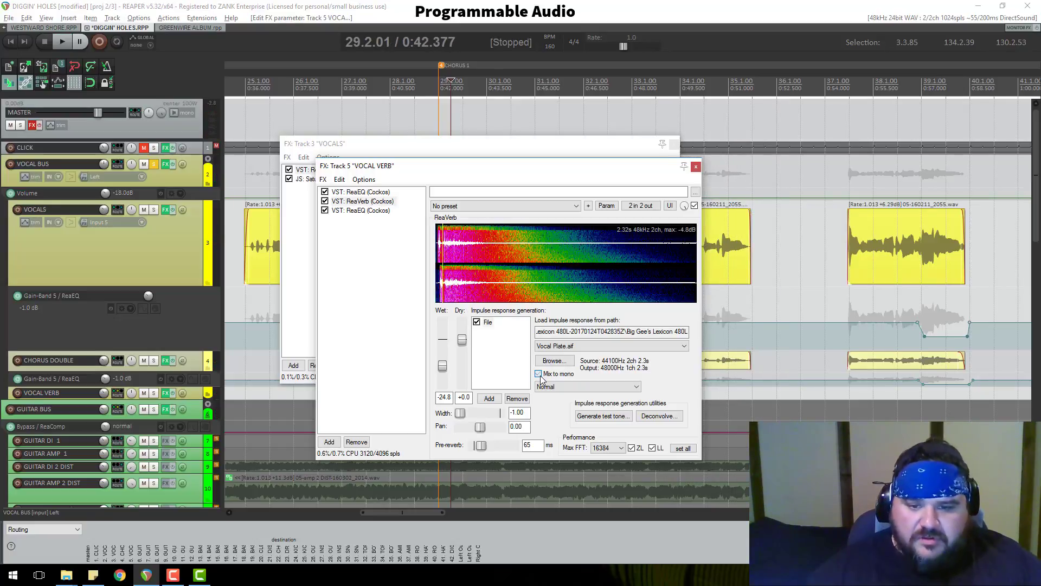
left_click(539, 373)
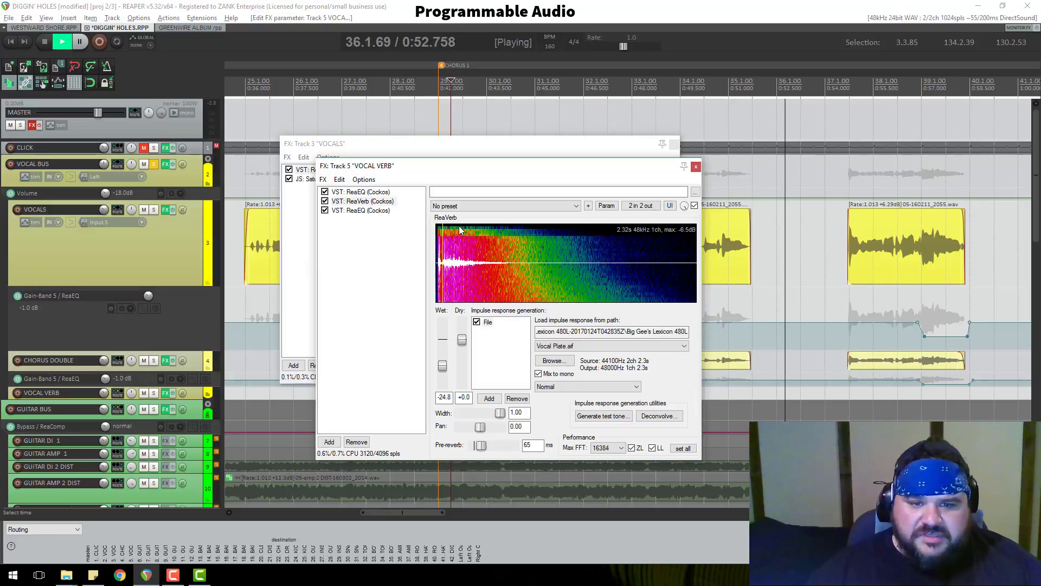
Review the two ReaEQ instances on VOCAL VERB and arrange the VOCAL VERB and VOCALS effect windows side by side
left_click(366, 210)
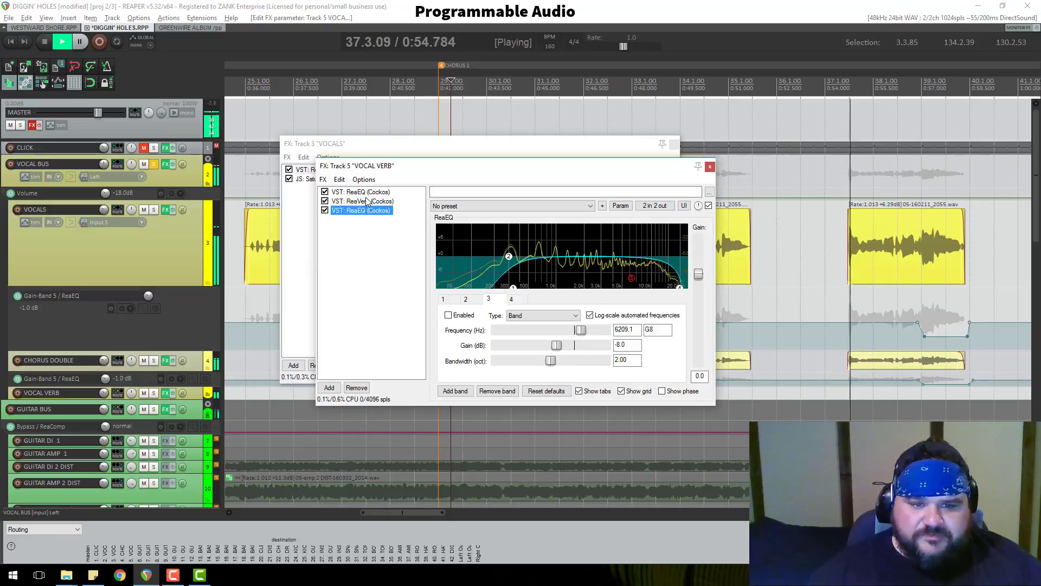
left_click(368, 193)
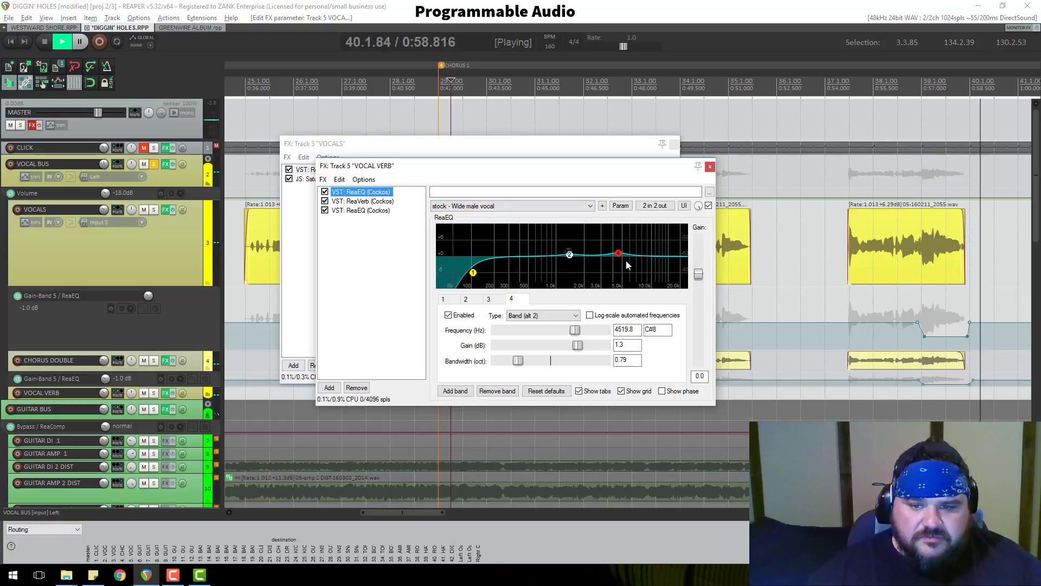
mouse_move(621, 256)
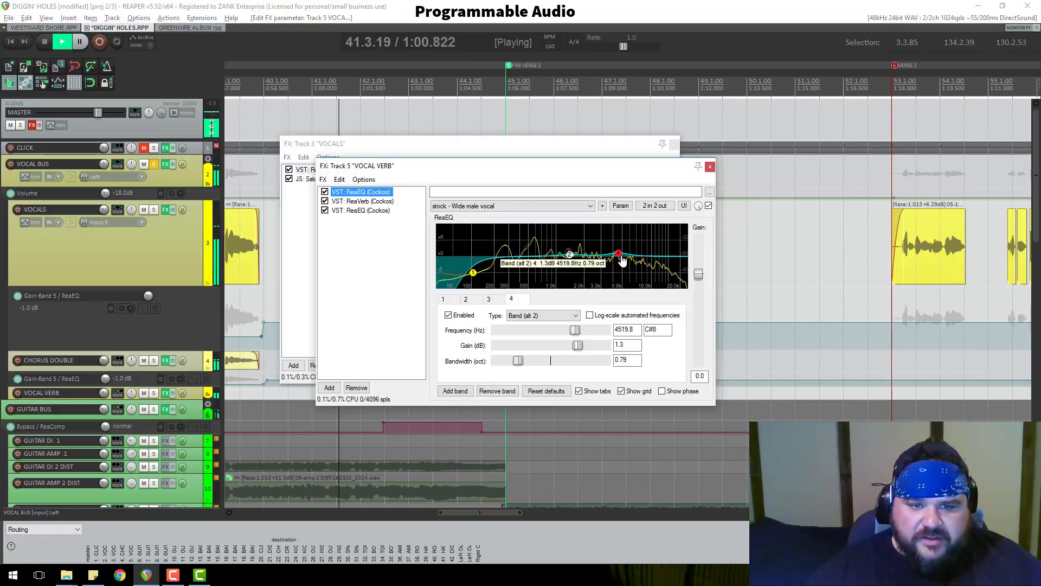
left_click_drag(616, 163, 829, 169)
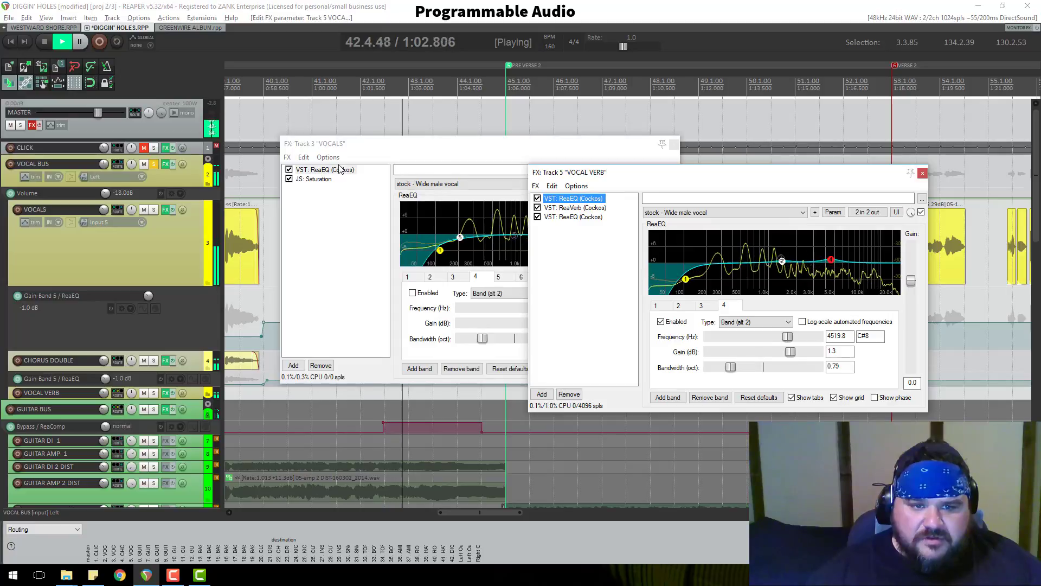
left_click(361, 136)
left_click_drag(360, 136, 226, 103)
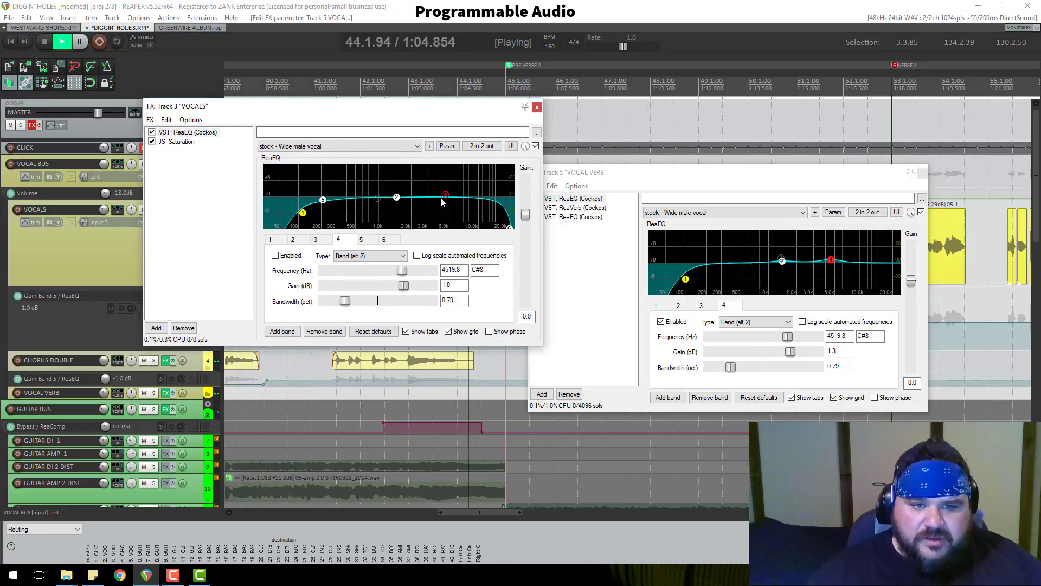
Compare the "stock - Wide male vocal" and "stock - Basic 11 band Full Vocals" presets on the VOCALS track's ReaEQ during playback
left_click(356, 151)
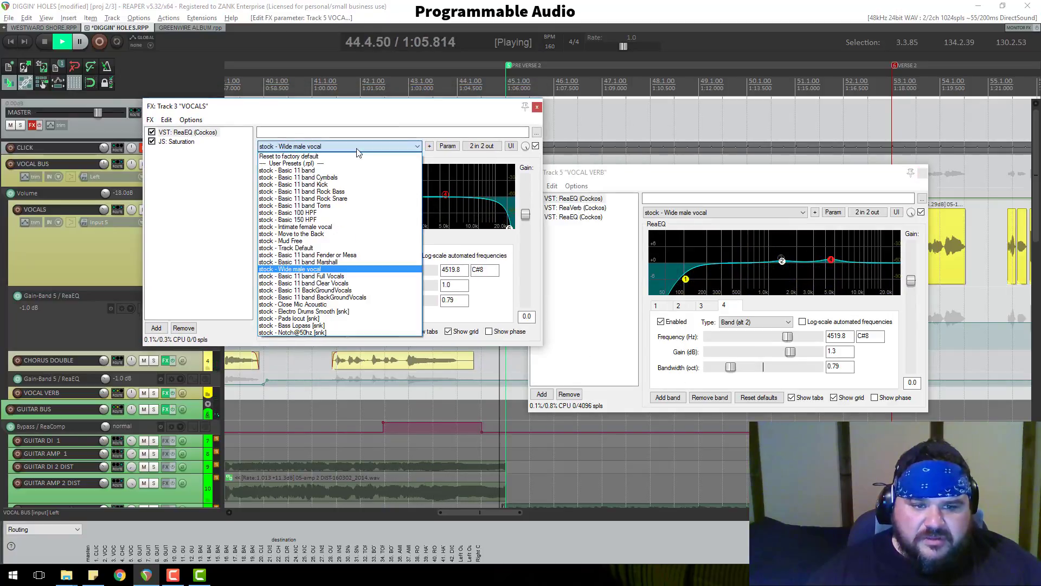
left_click(345, 274)
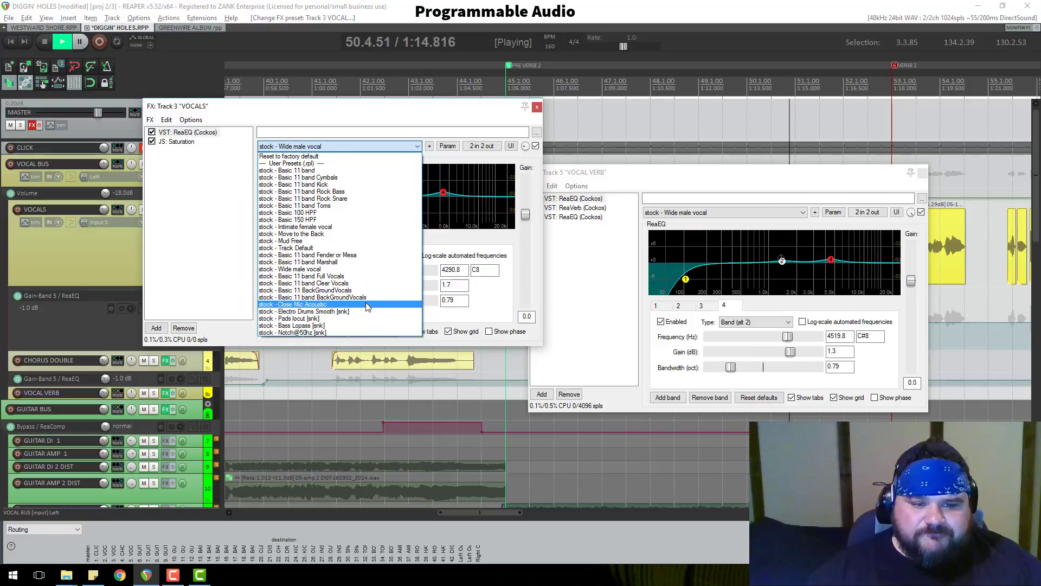
left_click(350, 276)
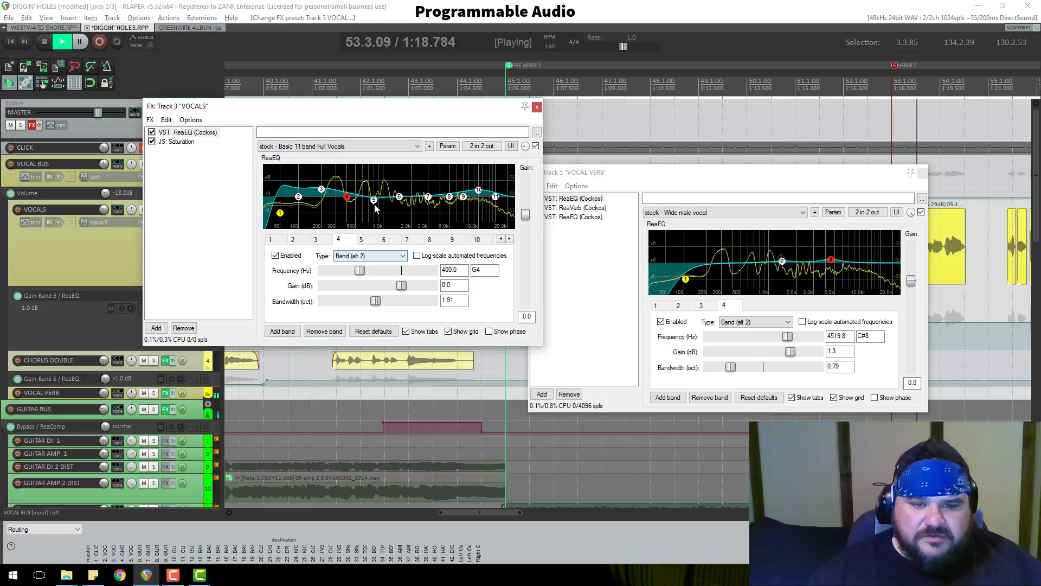
left_click(418, 146)
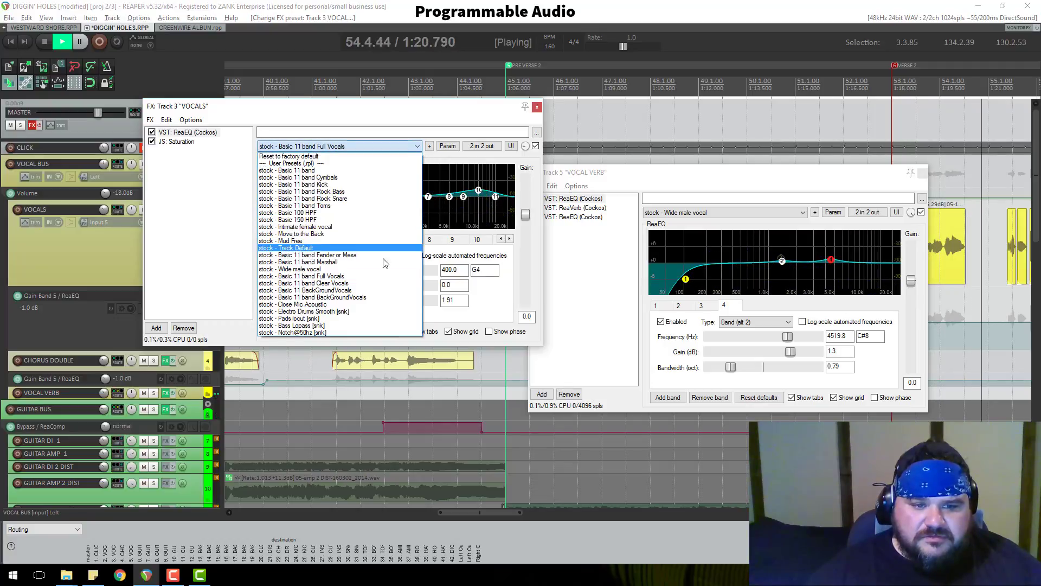
left_click(383, 277)
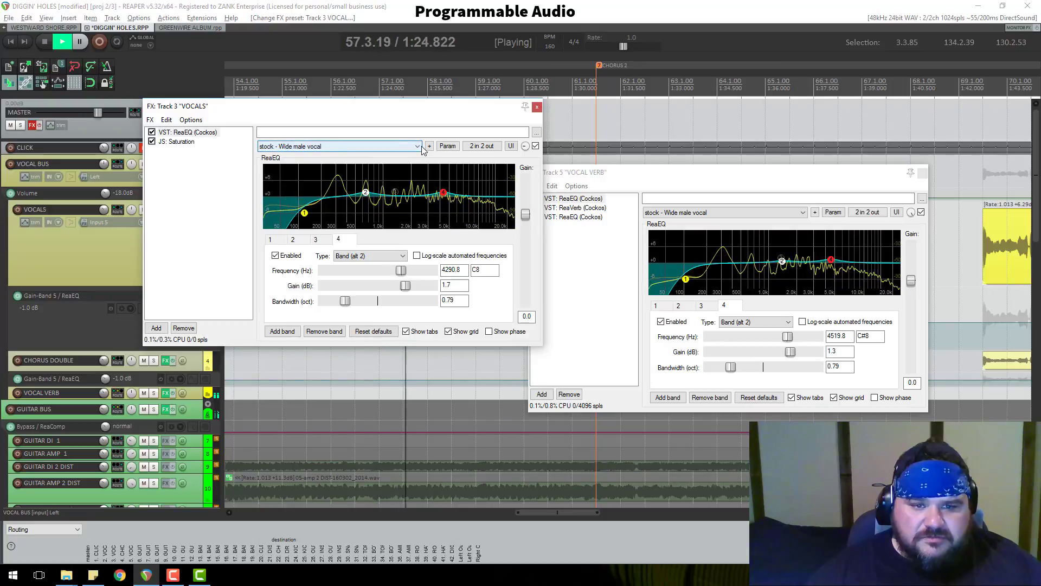
left_click(419, 146)
left_click(390, 276)
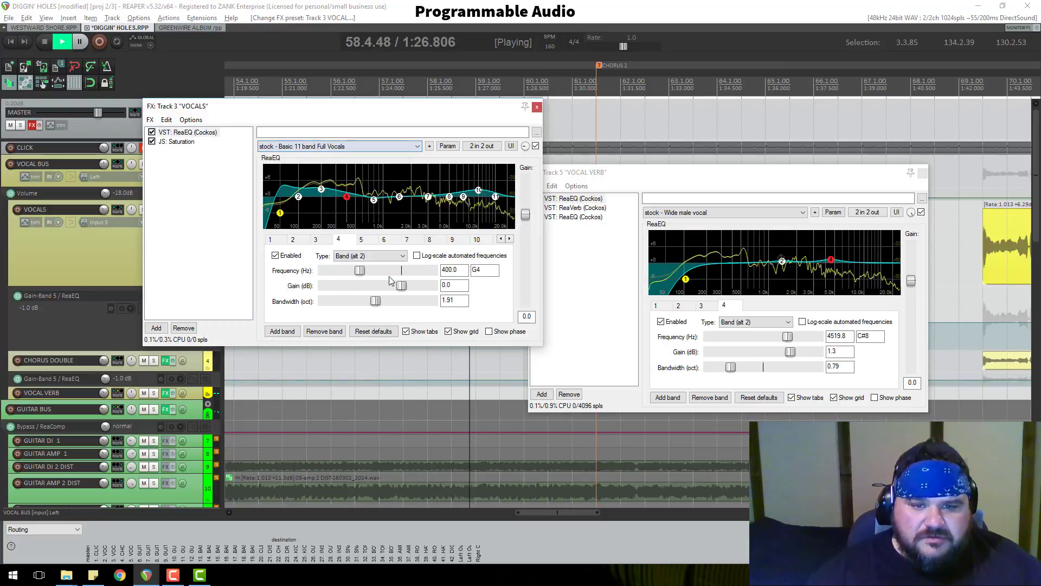
Audition the Basic 11 band Clear Vocals, Basic 11 BackGroundVocals and Mud Free stock presets on the VOCALS ReaEQ
left_click(417, 146)
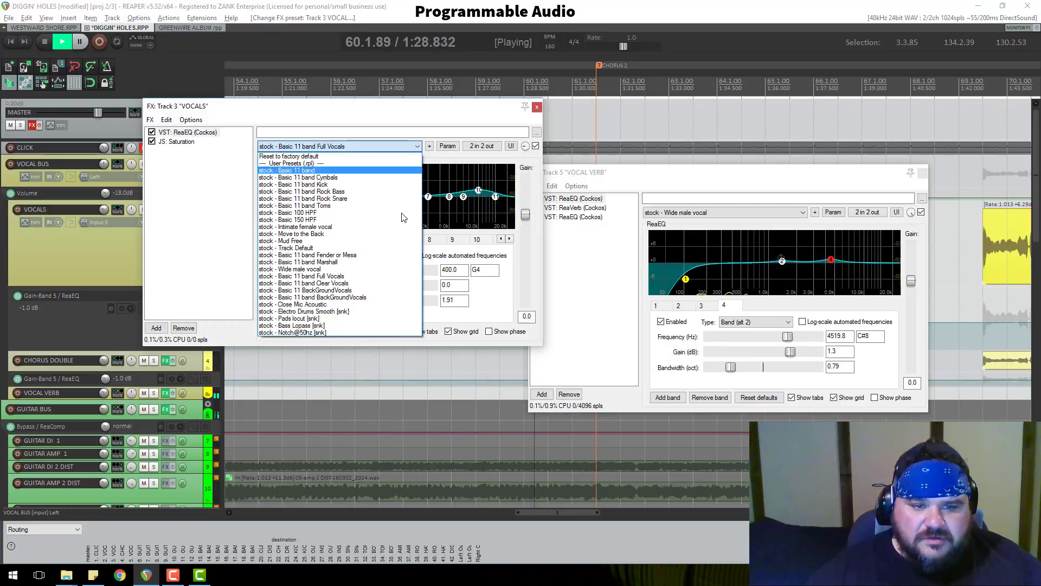
left_click(388, 284)
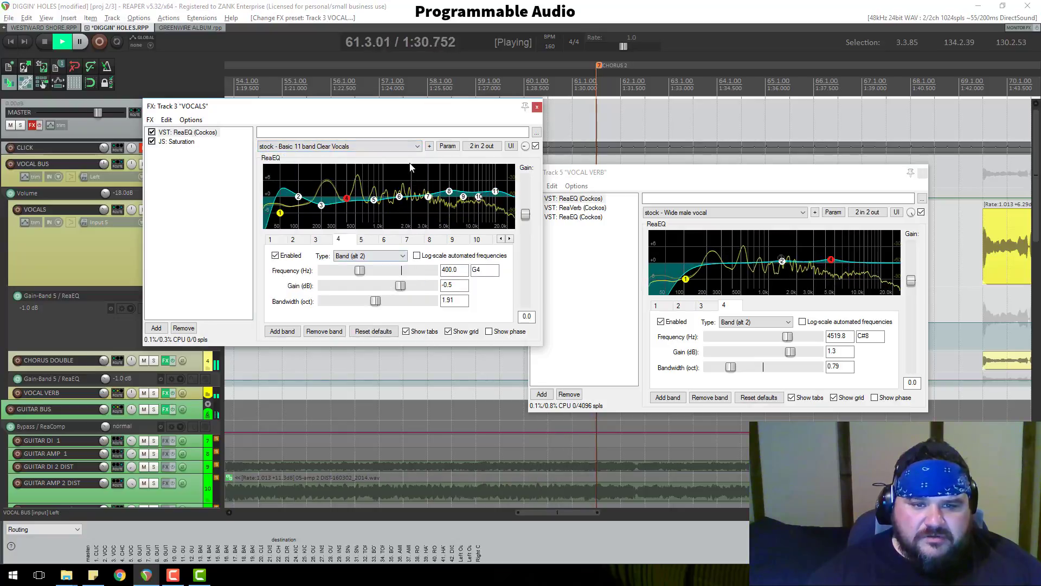
left_click(419, 146)
left_click(376, 290)
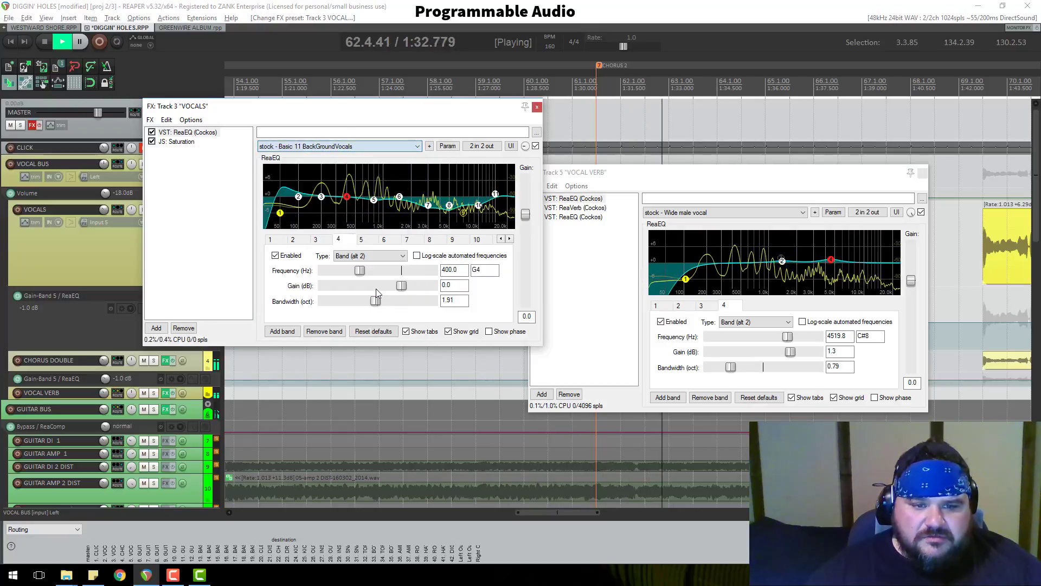
left_click(417, 147)
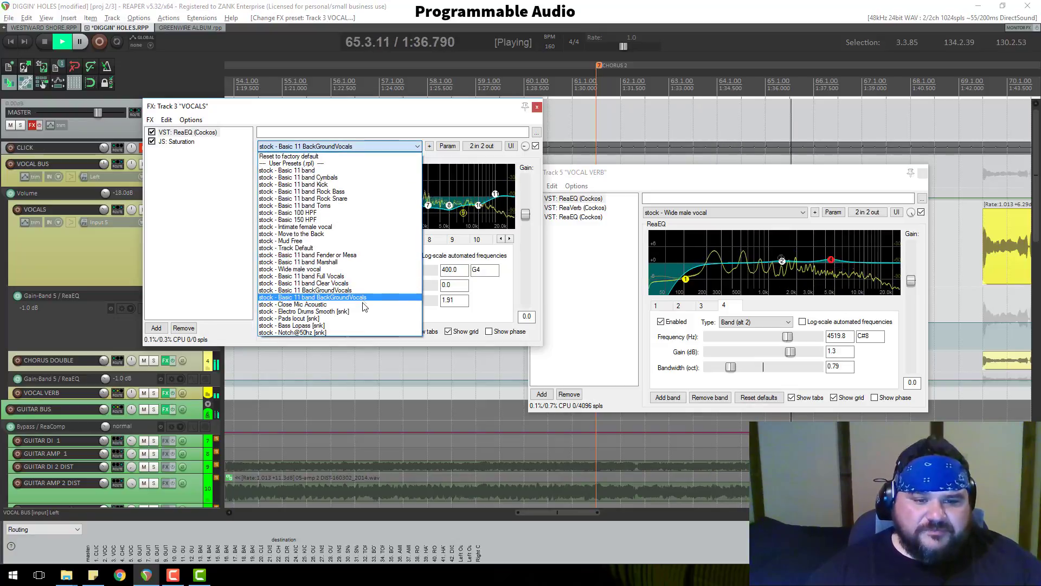
left_click(335, 241)
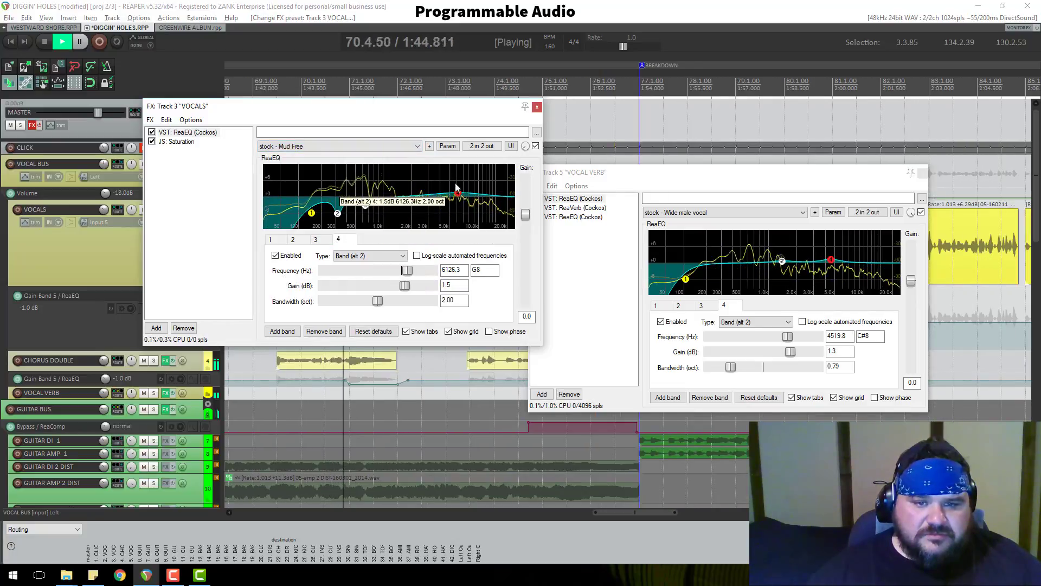
Apply the "stock - Intimate female vocal" preset to the VOCALS ReaEQ, listen to it and stop playback
left_click(420, 148)
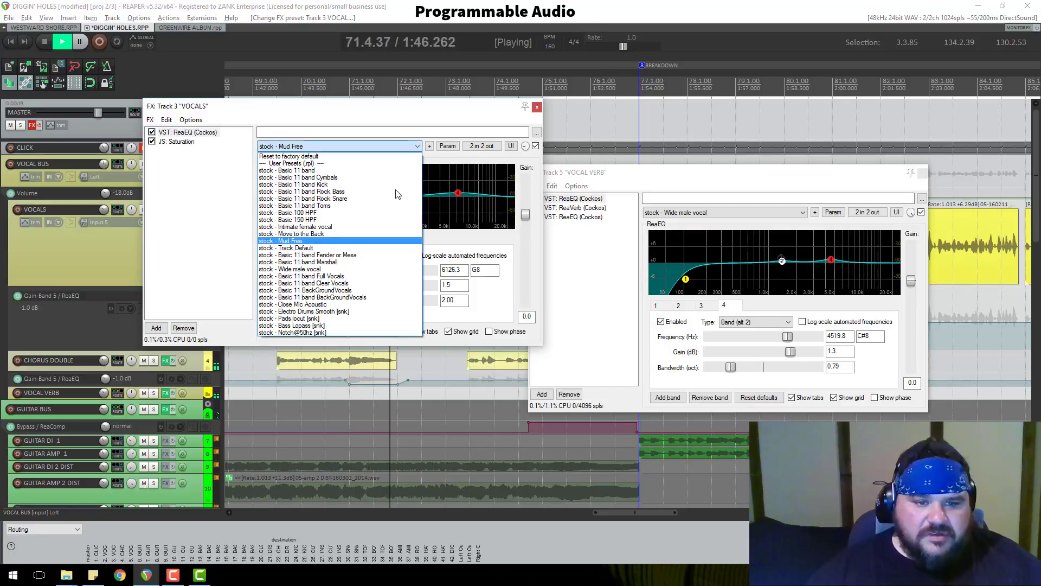
left_click(380, 228)
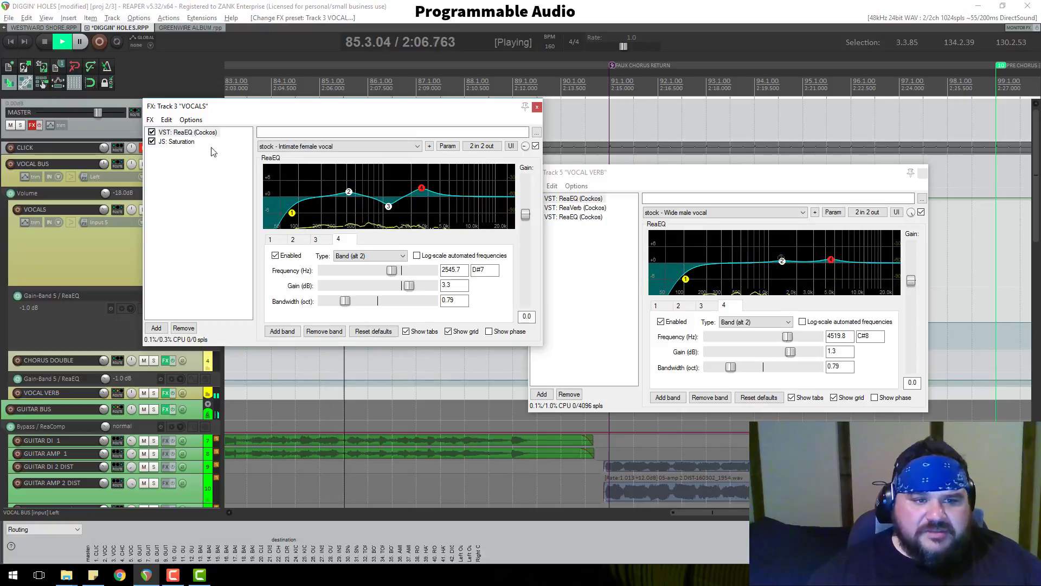
key("space")
Review Saturation and ReaEQ on VOCALS, and display CHORUS DOUBLE's ReaEQ uncovered beside the VOCALS effects window for comparison
left_click(179, 142)
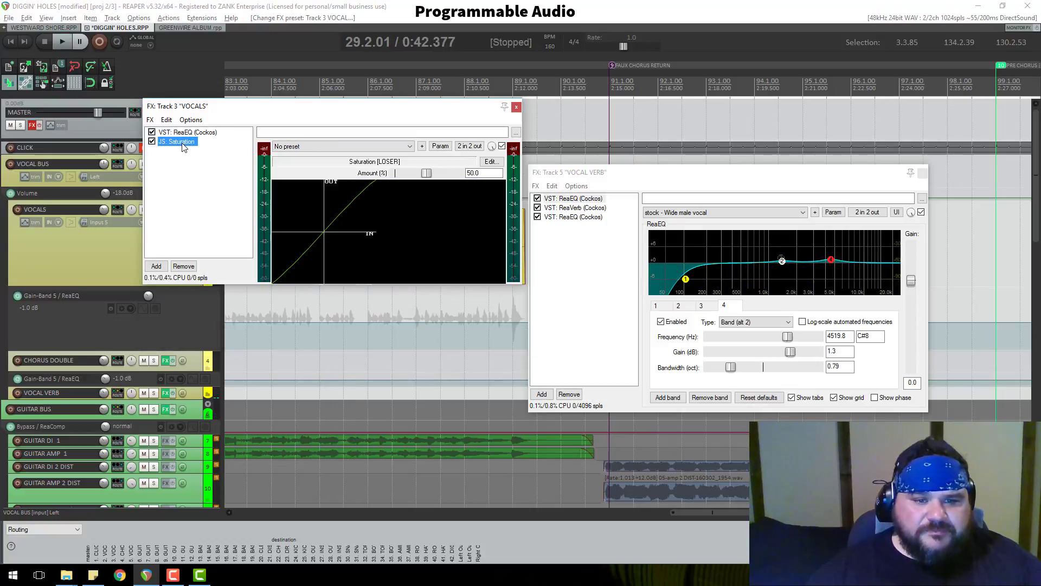
left_click(185, 133)
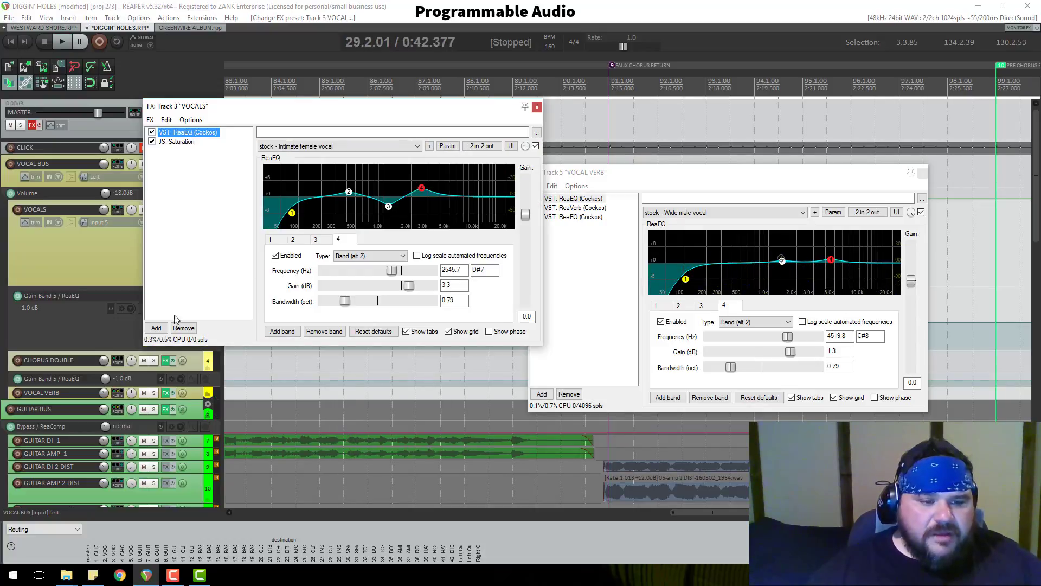
left_click(166, 360)
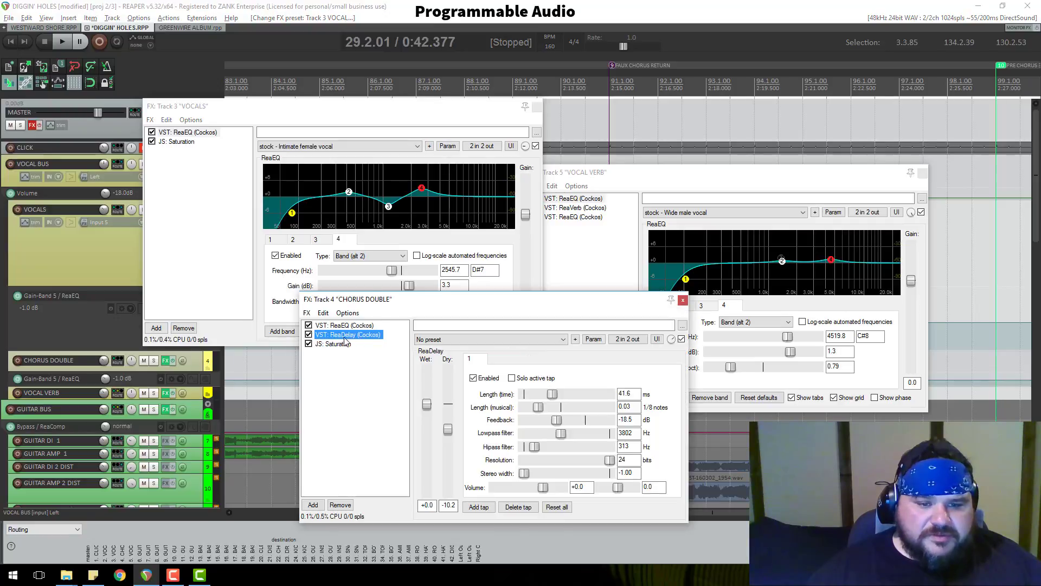
left_click(343, 330)
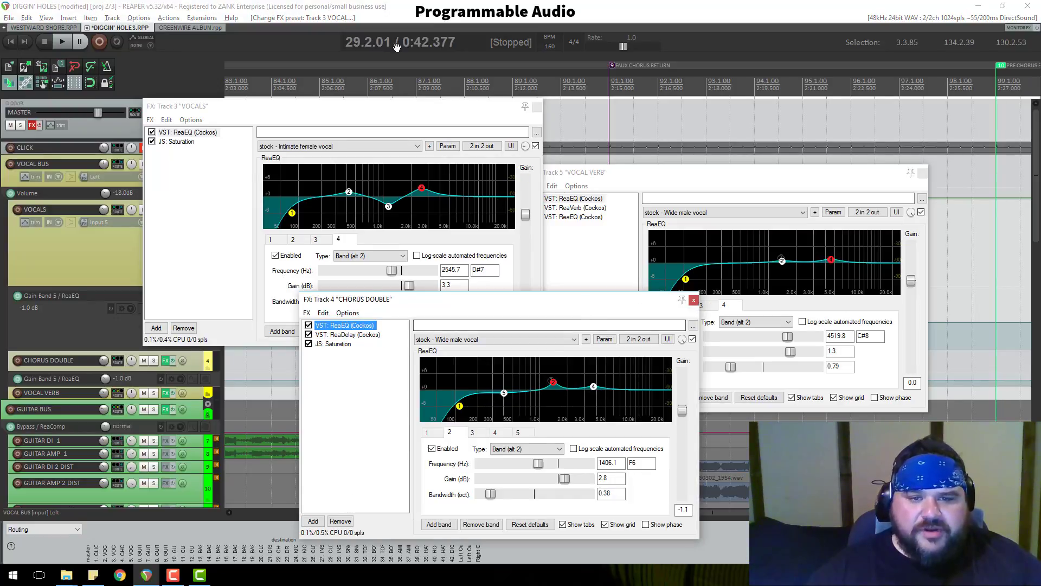
left_click(354, 122)
left_click_drag(313, 115, 200, 38)
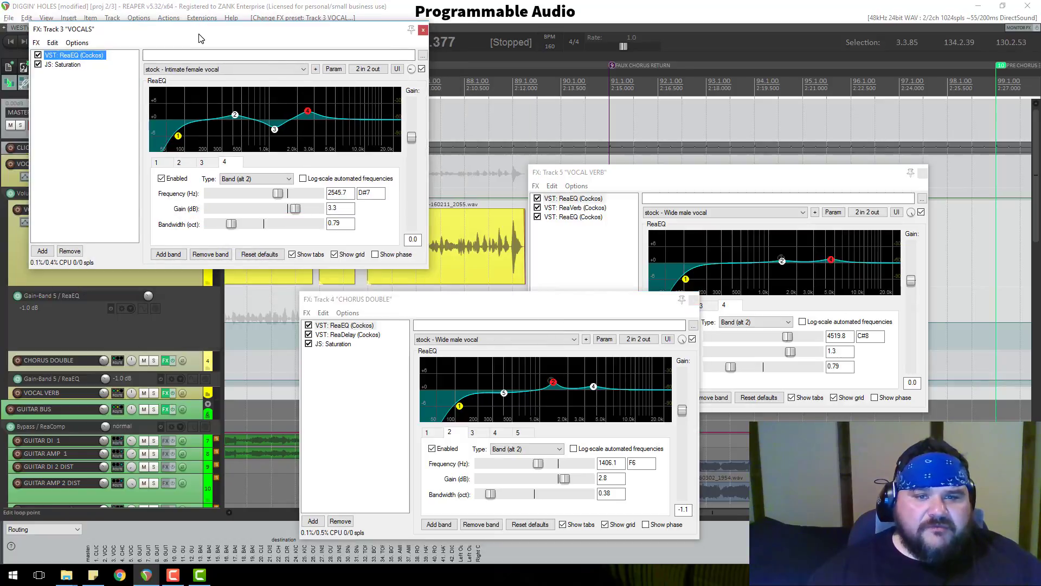
left_click(432, 318)
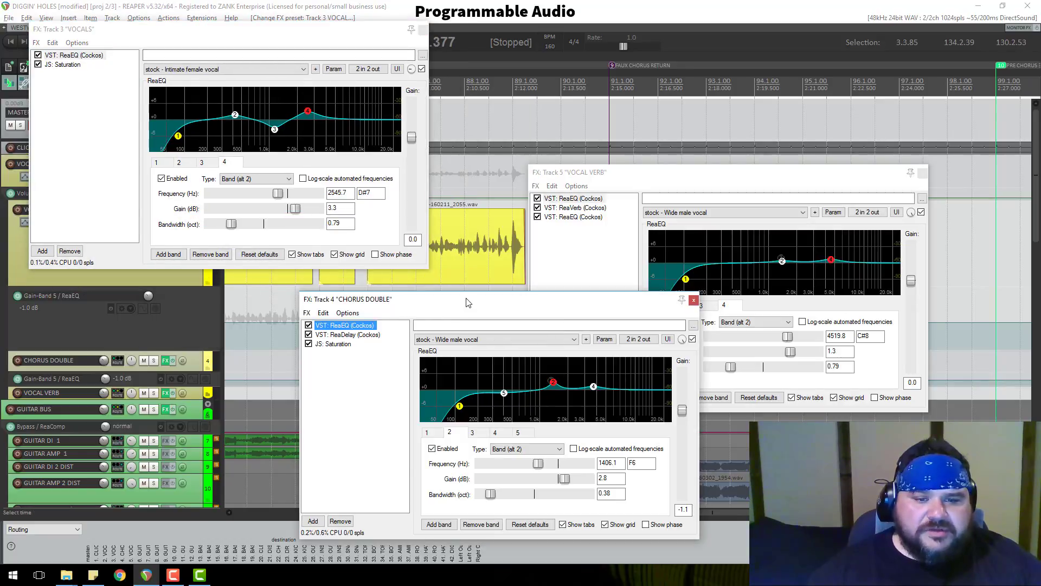
Lay out the VOCALS, CHORUS DOUBLE and VOCAL VERB effects windows without overlap and compare their ReaEQ curves, including VOCAL VERB's second ReaEQ
left_click_drag(469, 302, 201, 280)
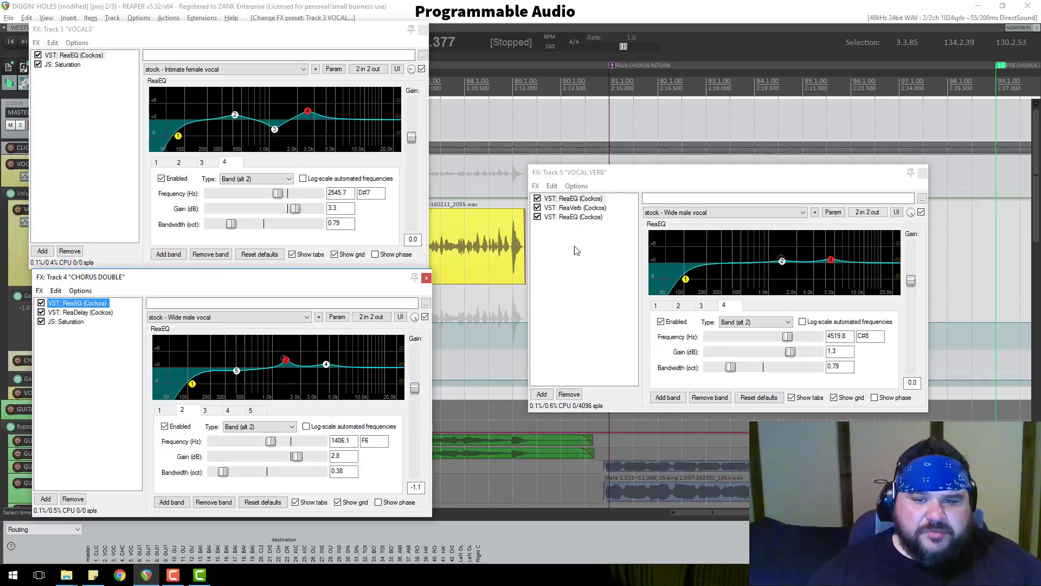
left_click_drag(619, 179, 523, 35)
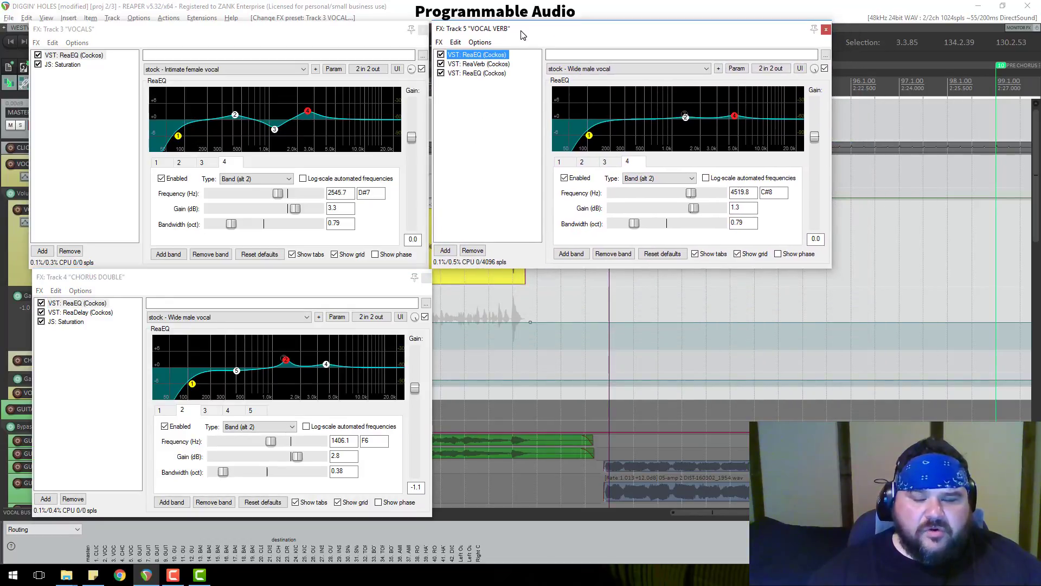
left_click(488, 73)
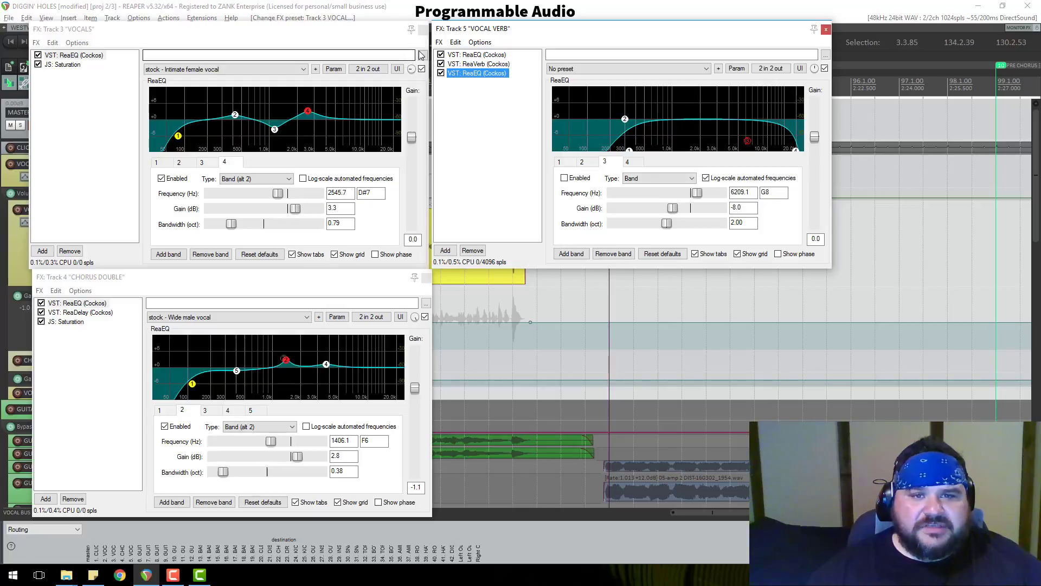
left_click_drag(391, 40, 393, 34)
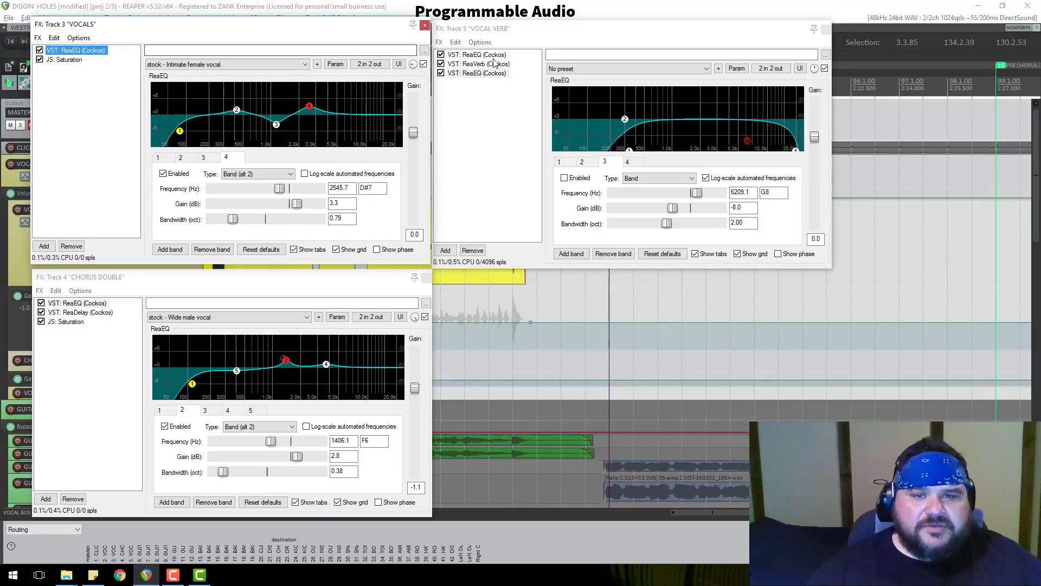
left_click(580, 69)
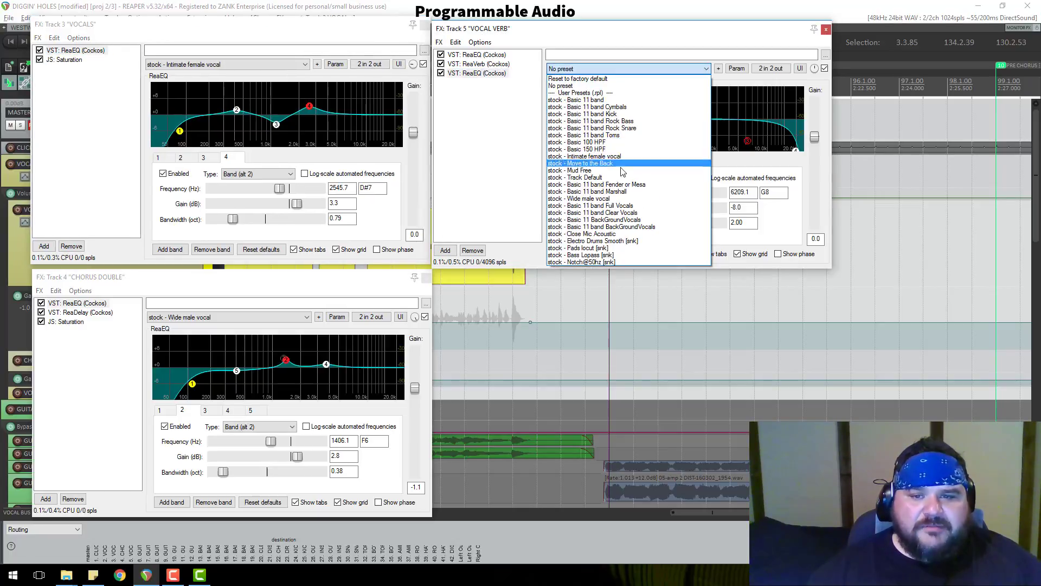
left_click(630, 34)
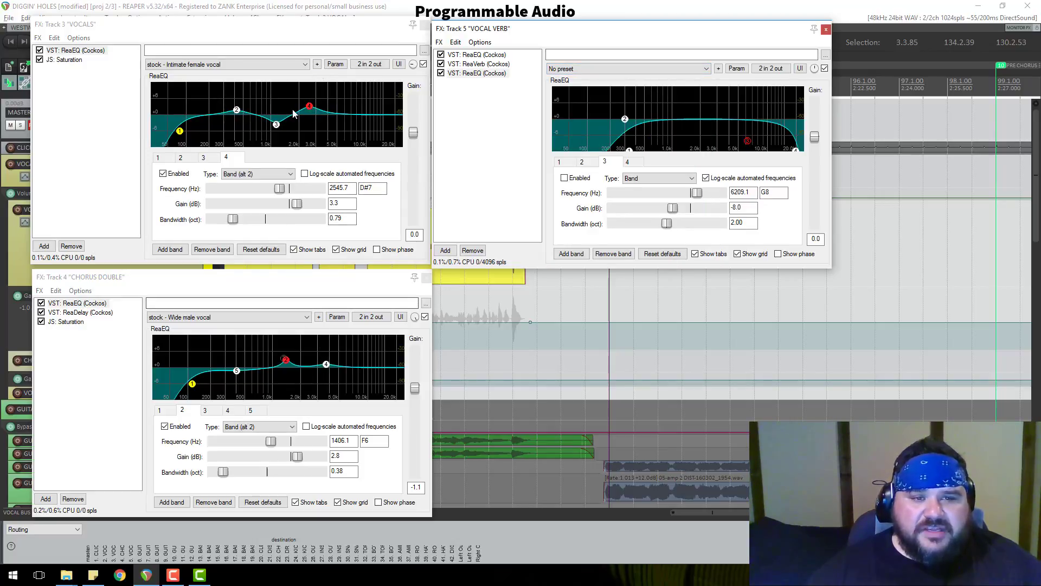
Close the effects windows of the VOCAL VERB, CHORUS DOUBLE and VOCALS tracks
left_click(826, 28)
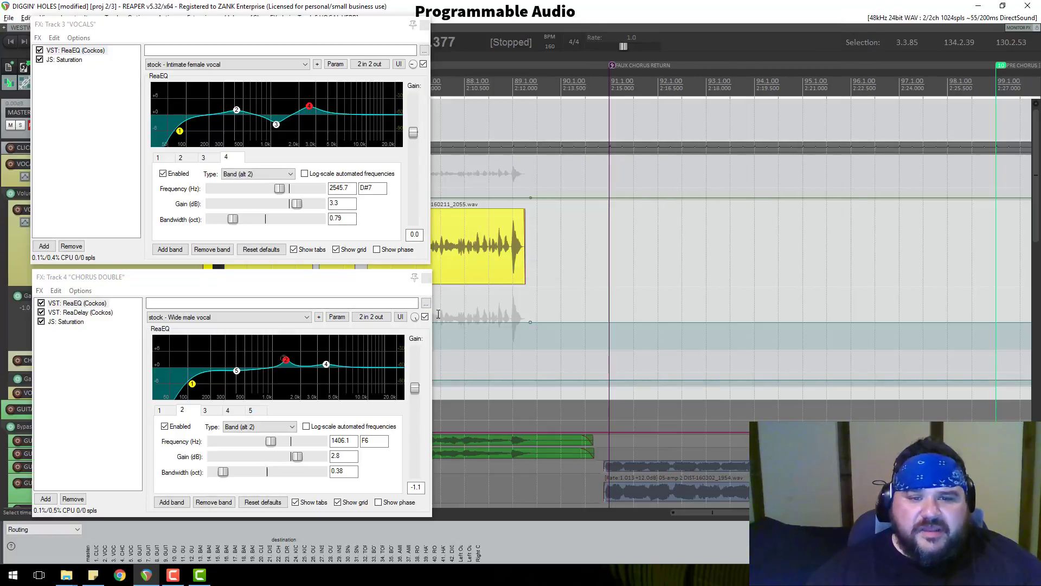
left_click(426, 279)
left_click(425, 24)
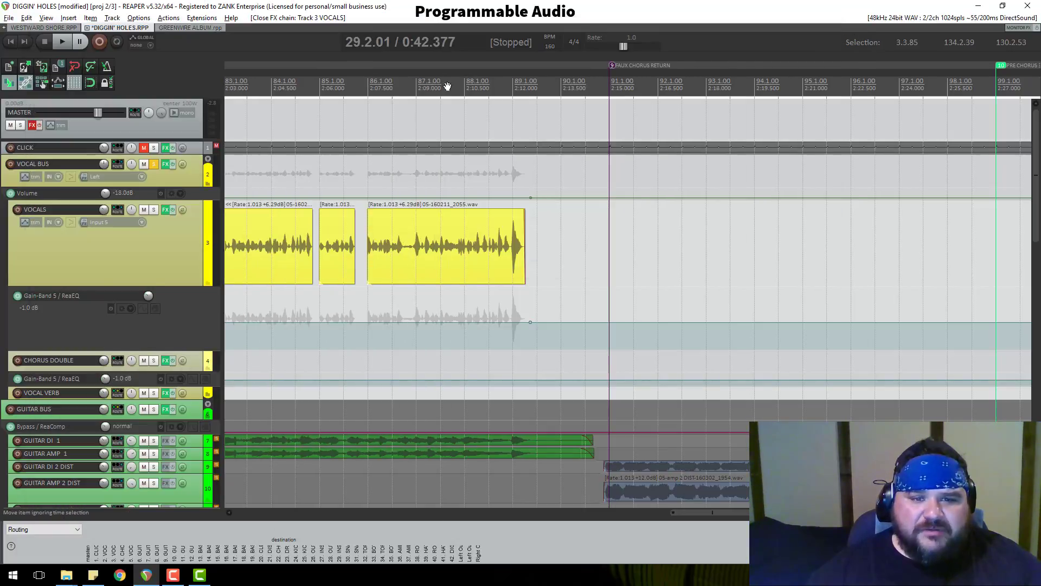
Listen to the soloed vocals from the start of CHORUS 1 and again from the last verse phrase leading into it
scroll(489, 172, "down", 5)
left_click(479, 91)
scroll(560, 156, "up", 5)
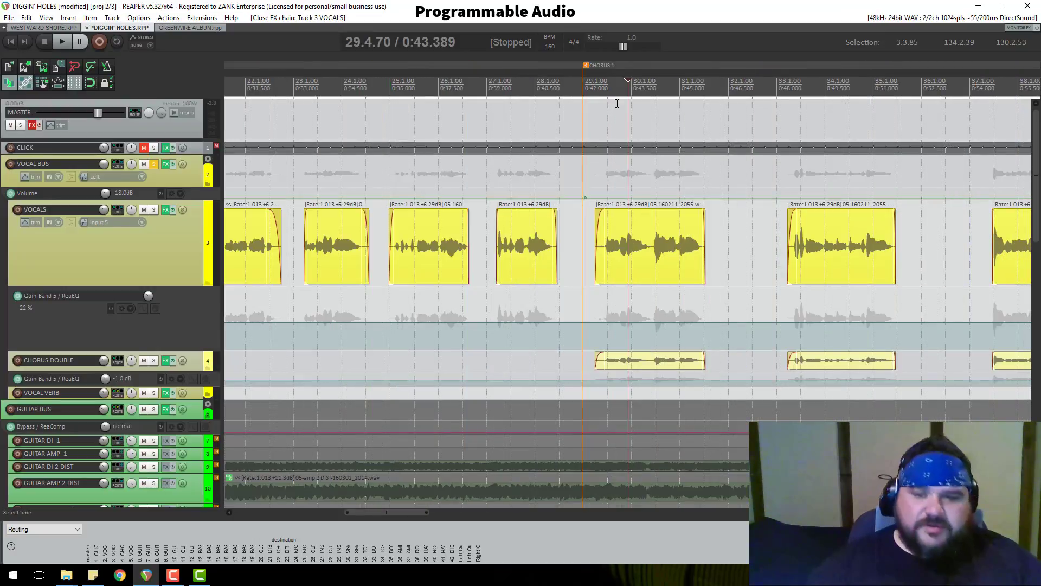
left_click(599, 83)
key("space")
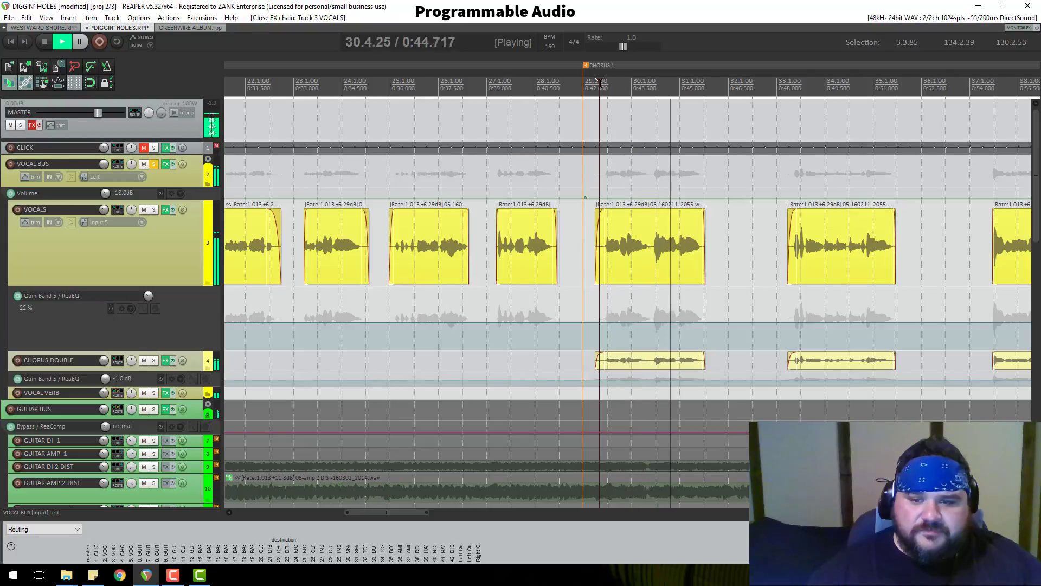
key("space")
left_click(495, 81)
key("space")
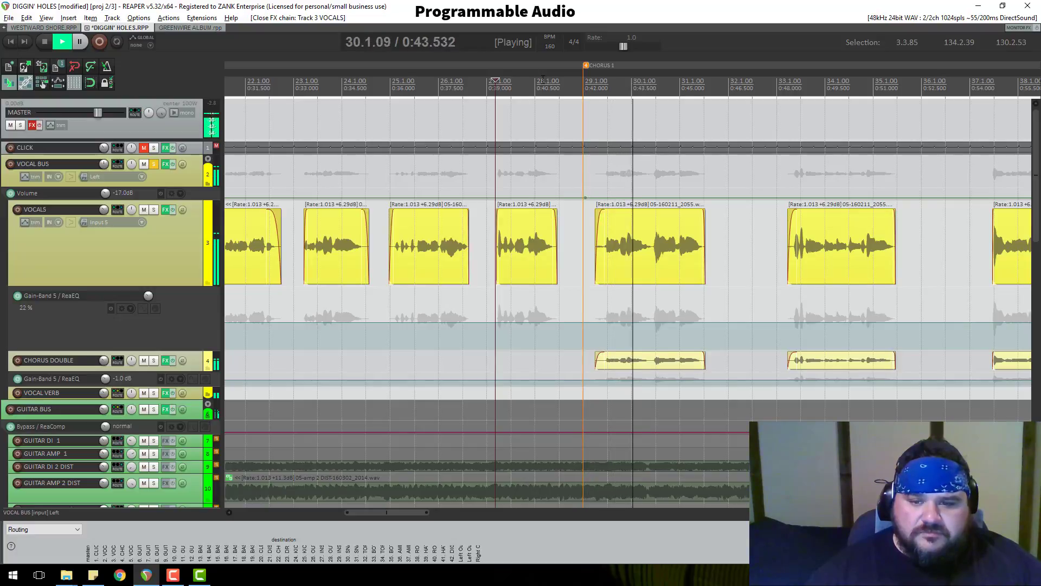
key("space")
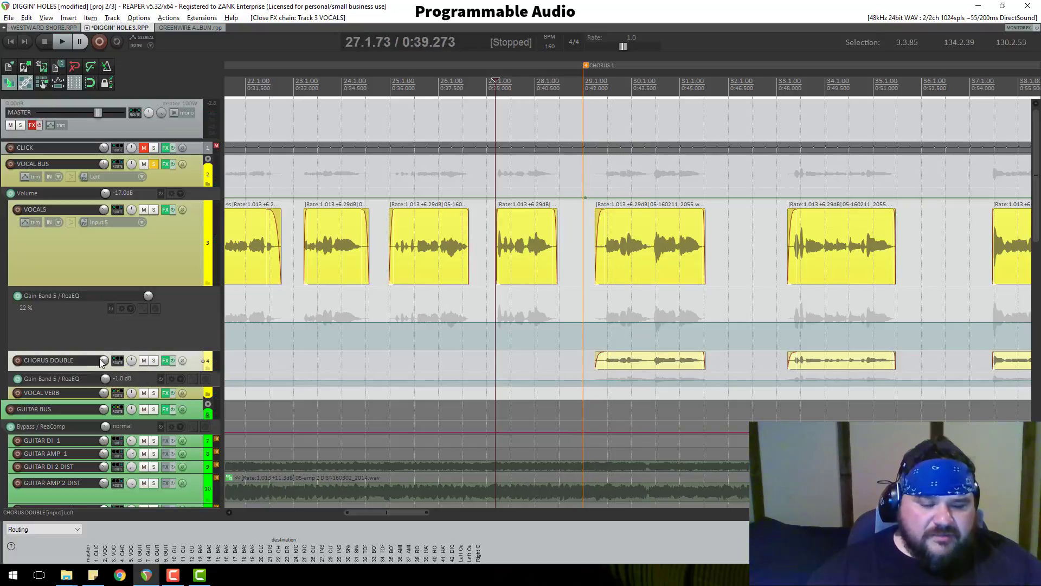
Slightly adjust the CHORUS DOUBLE track's volume and listen to the vocals from the start of CHORUS 1
mouse_move(104, 362)
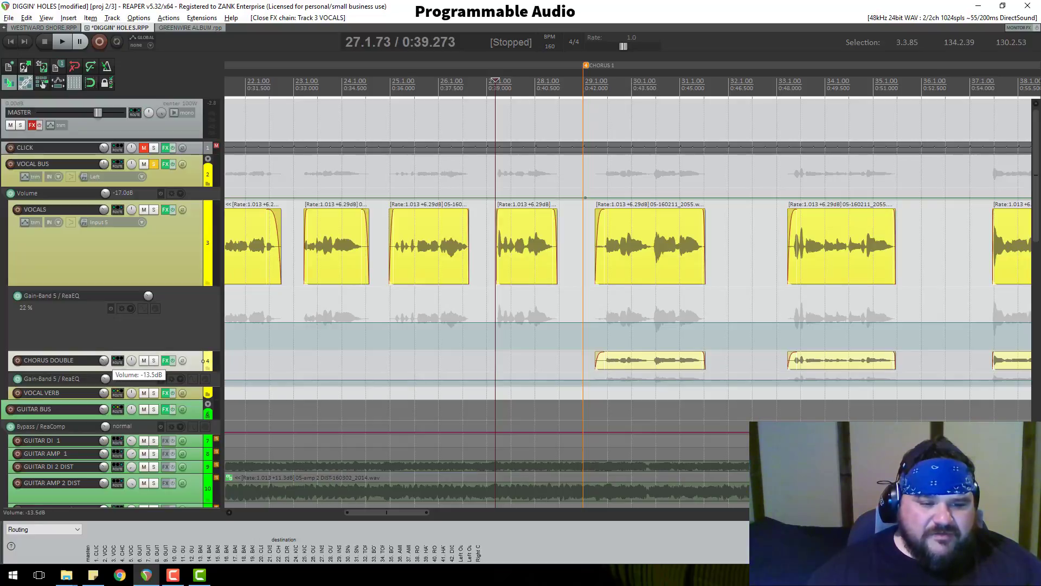
left_click_drag(104, 361, 105, 361)
left_click(600, 106)
key("space")
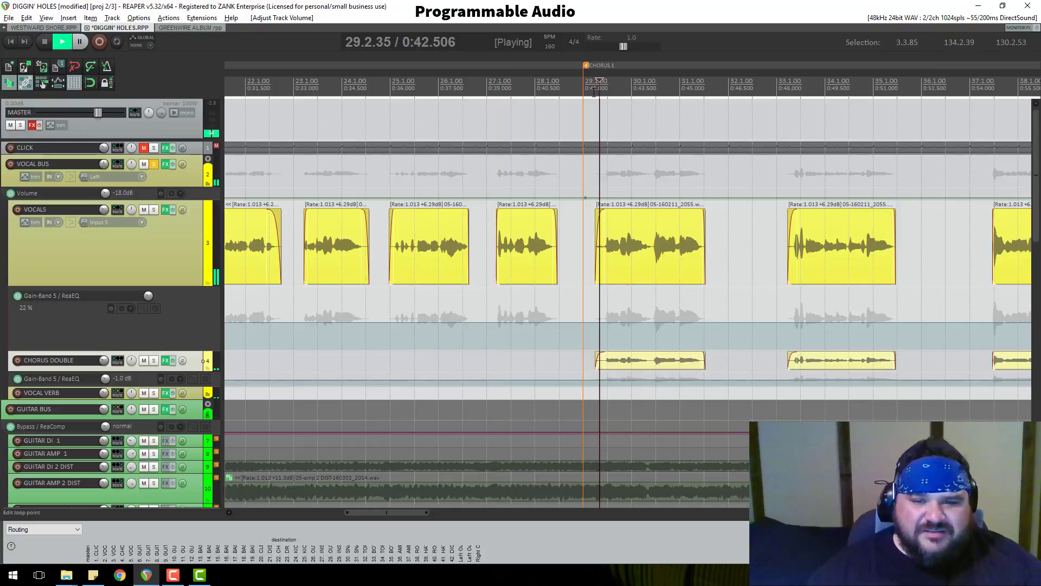
key("space")
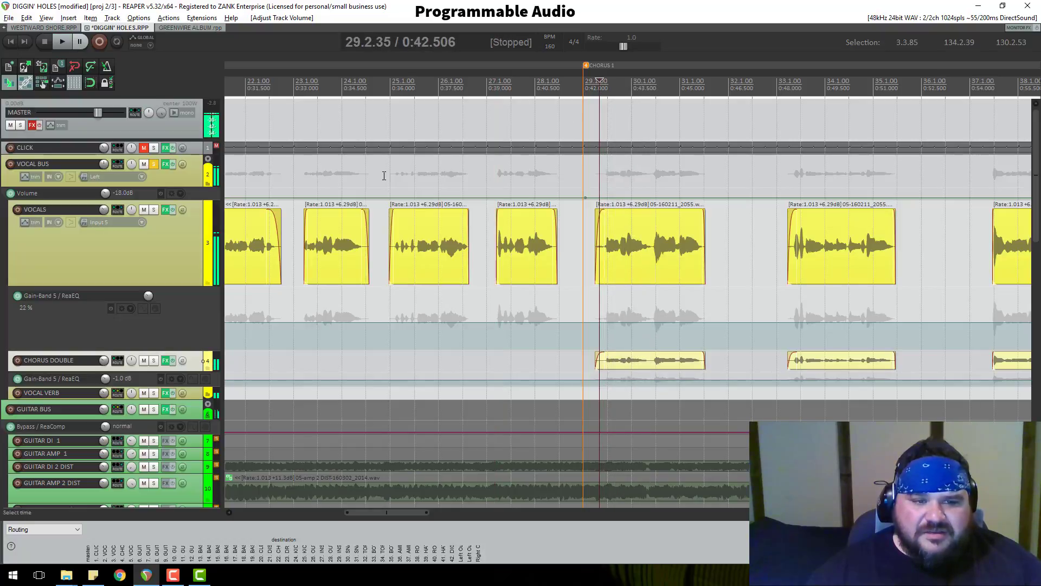
Show the whole song arrangement with compact tracks, unsolo the VOCAL BUS and make its track slightly taller
left_click(168, 275)
scroll(188, 259, "up", 3)
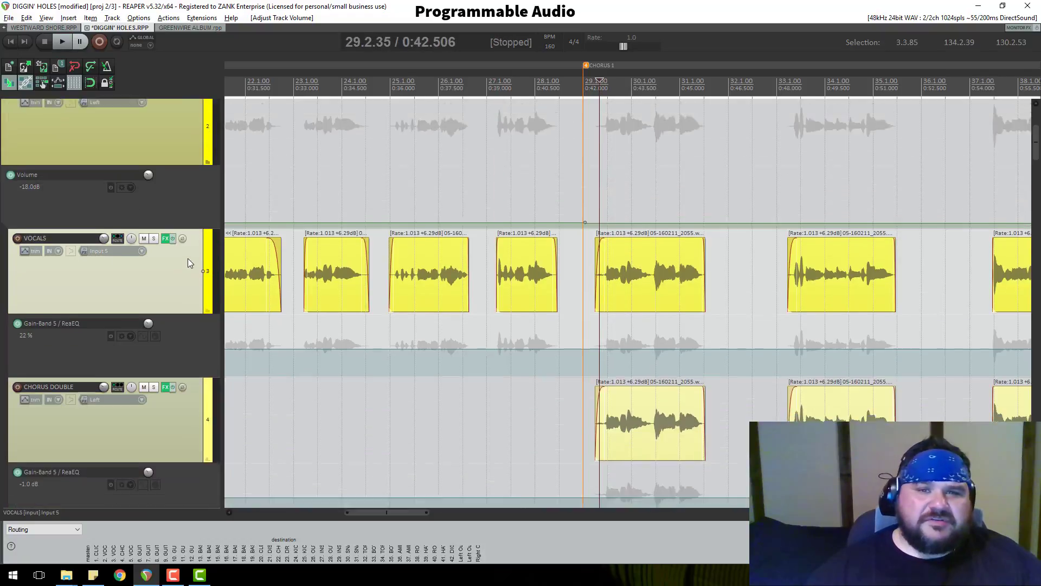
scroll(188, 258, "down", 8)
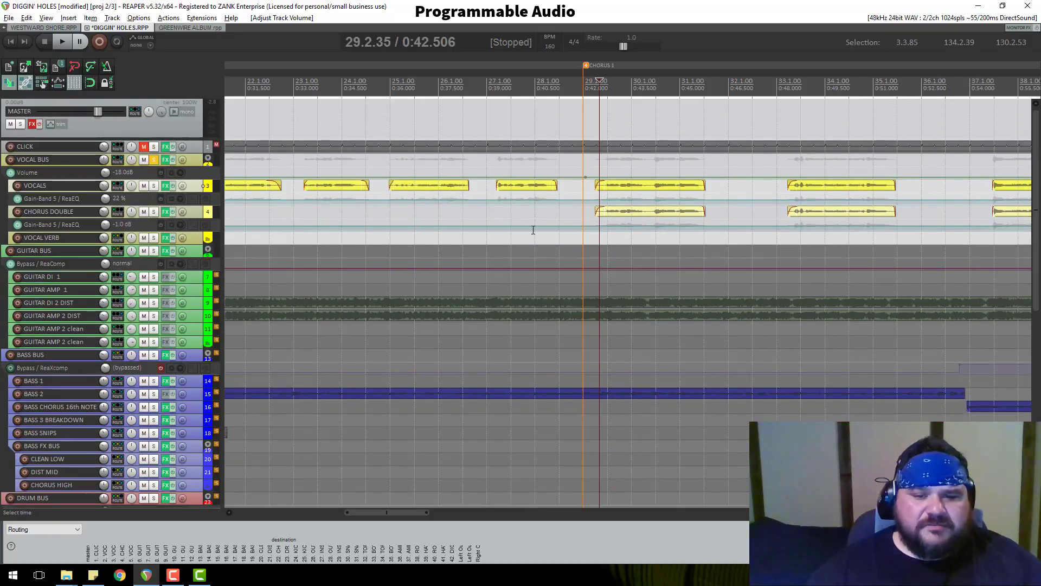
scroll(536, 226, "down", 6)
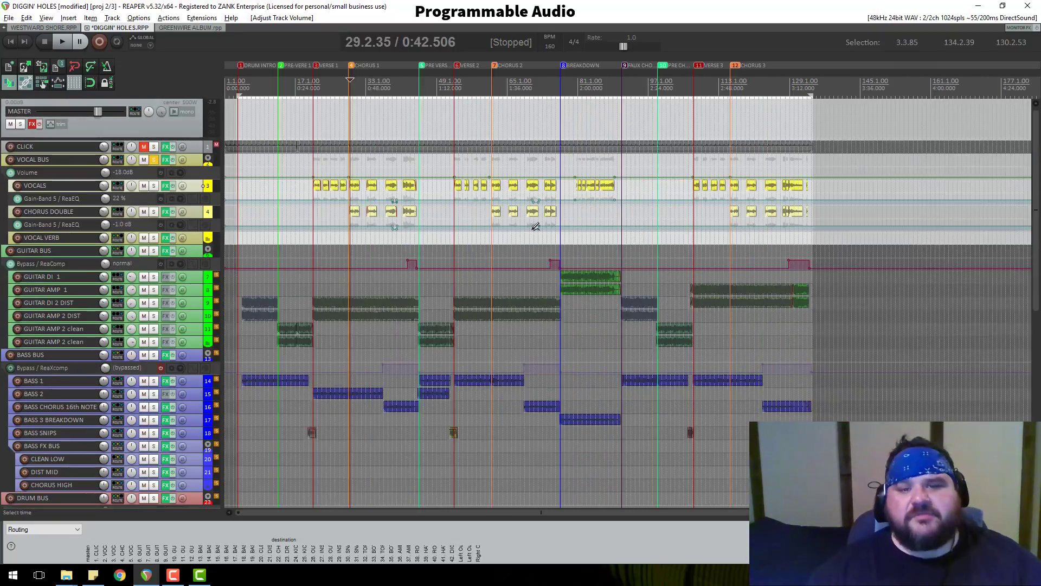
left_click(154, 160)
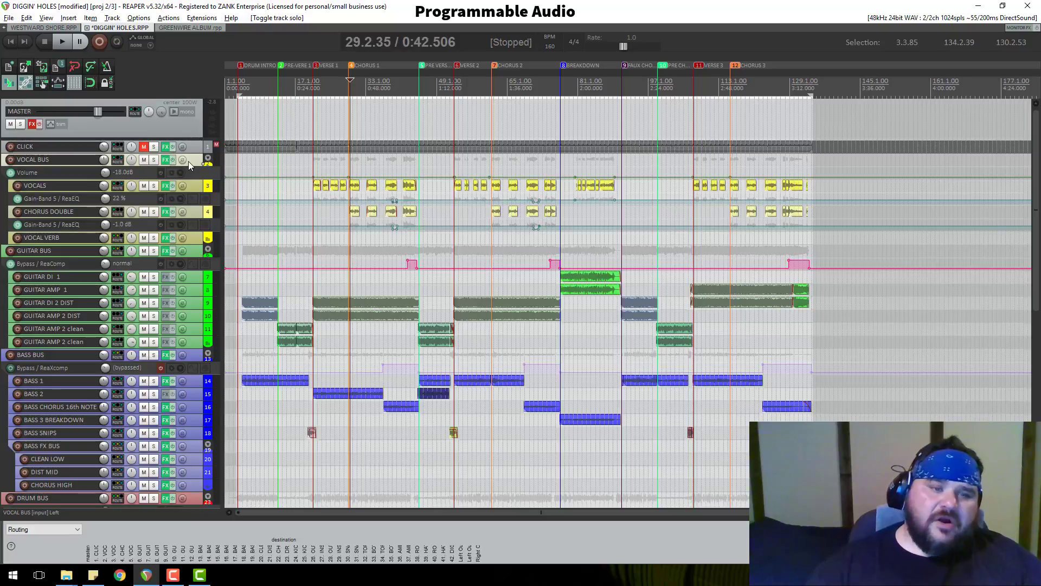
left_click_drag(192, 168, 193, 172)
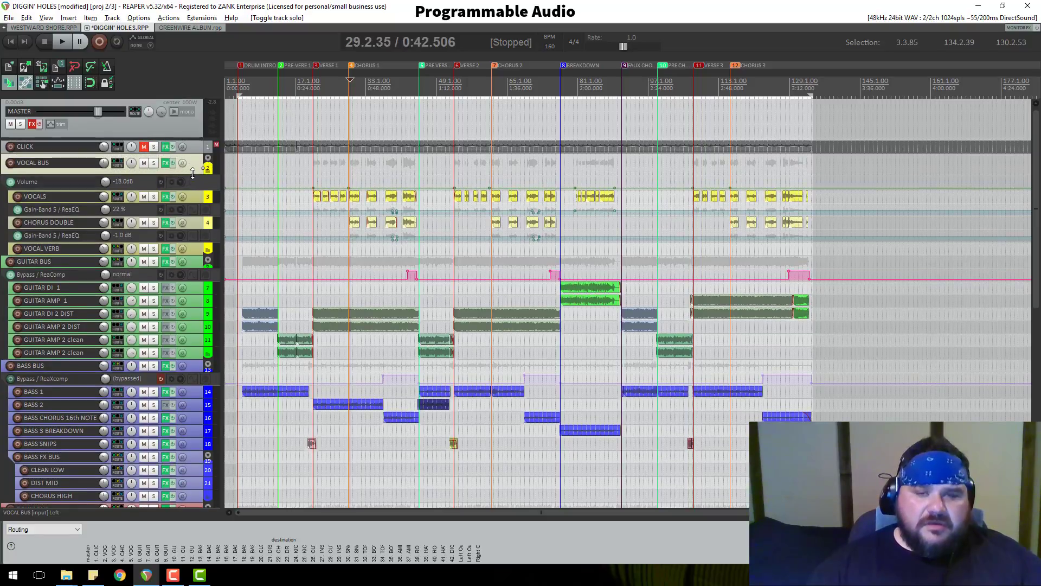
Render the master mix of the time selection as 24-bit, 48000 Hz WAV "DIGGIN HOLES FINAL MIX", overwriting the existing file and adding it to the project
scroll(179, 244, "down", 8)
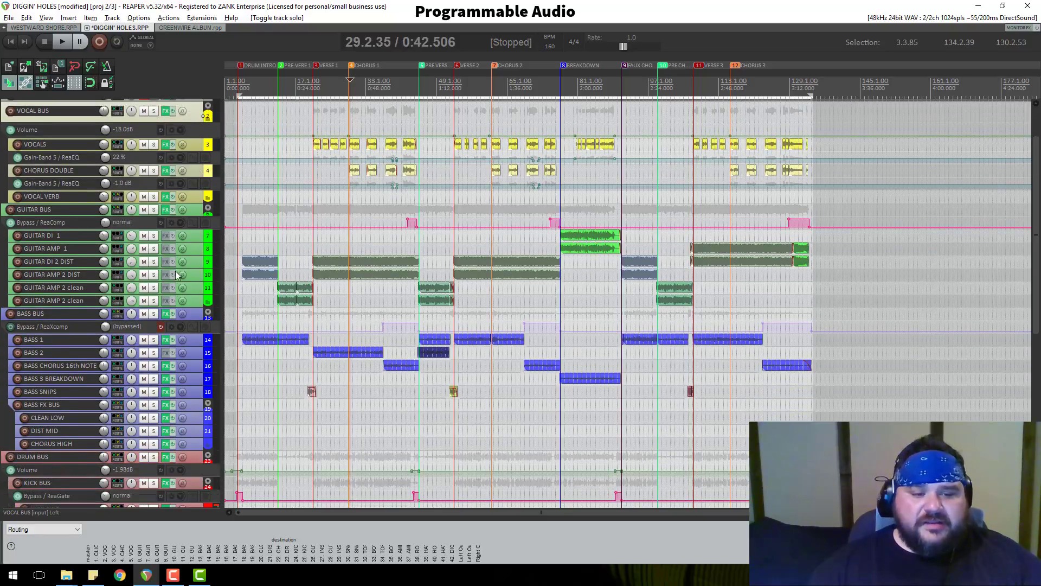
scroll(174, 317, "down", 5)
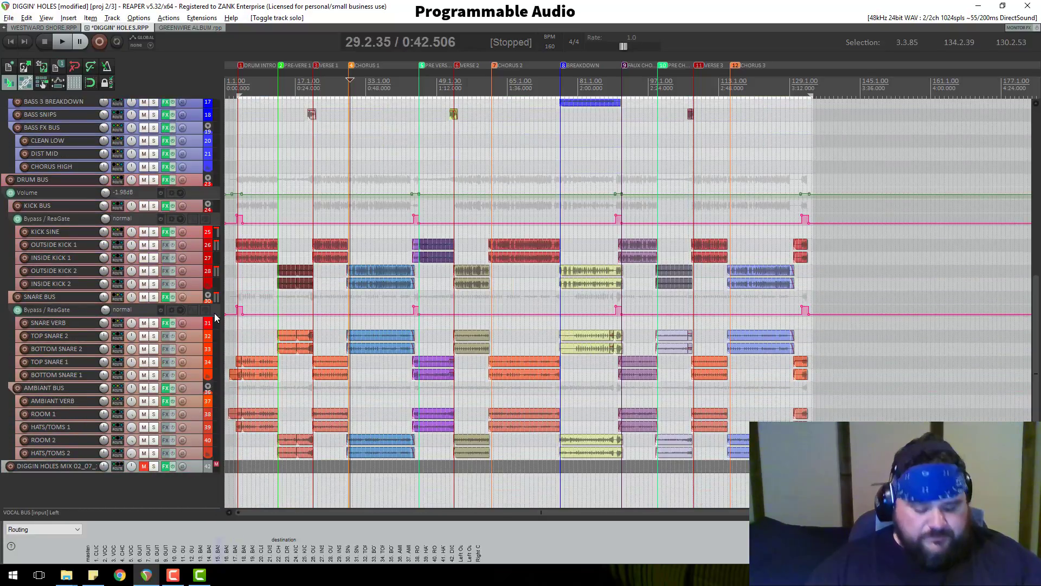
key("ctrl+alt+r")
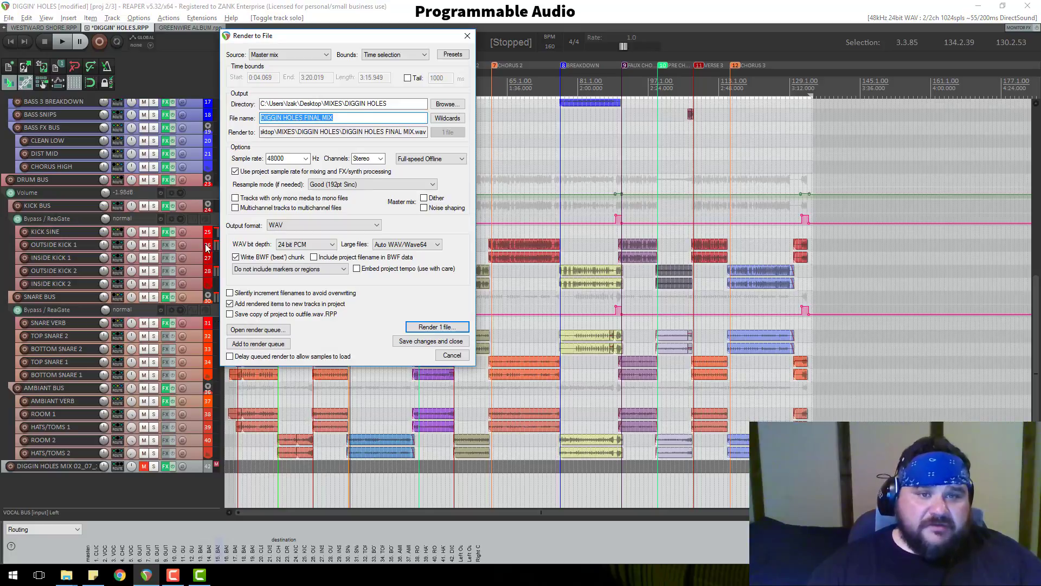
left_click_drag(348, 35, 385, 116)
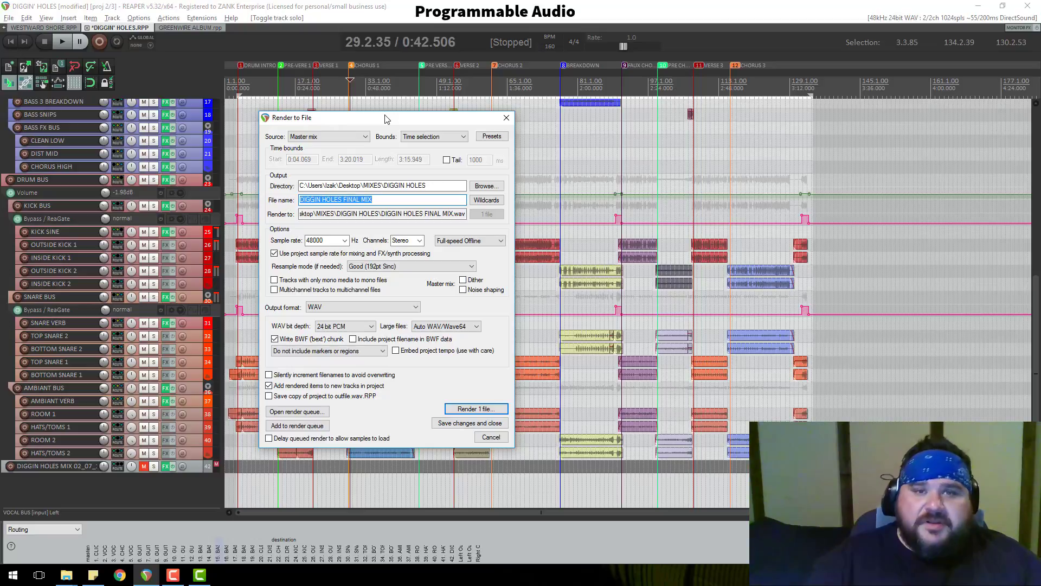
left_click_drag(374, 122, 354, 109)
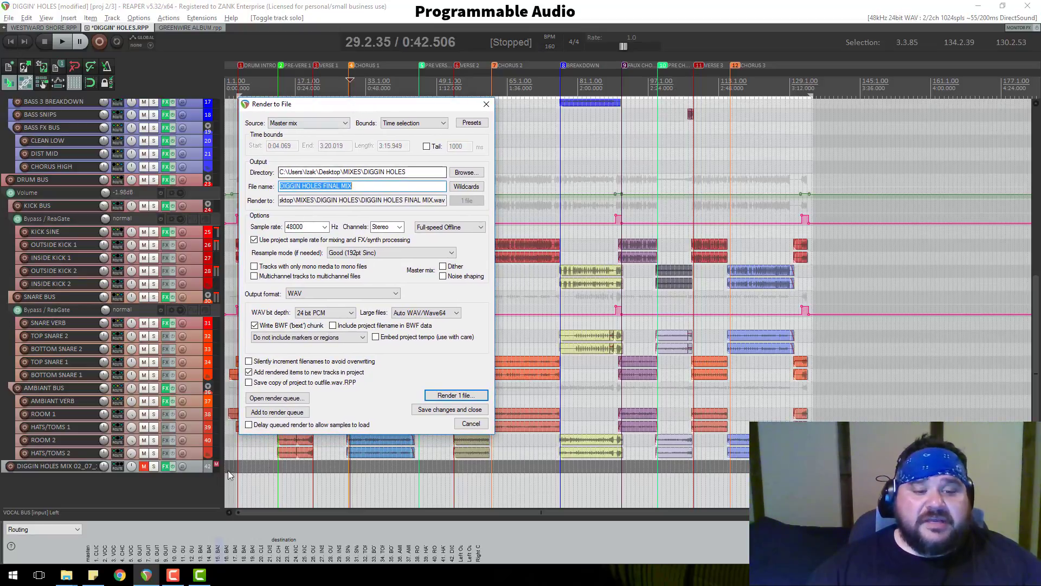
left_click(441, 394)
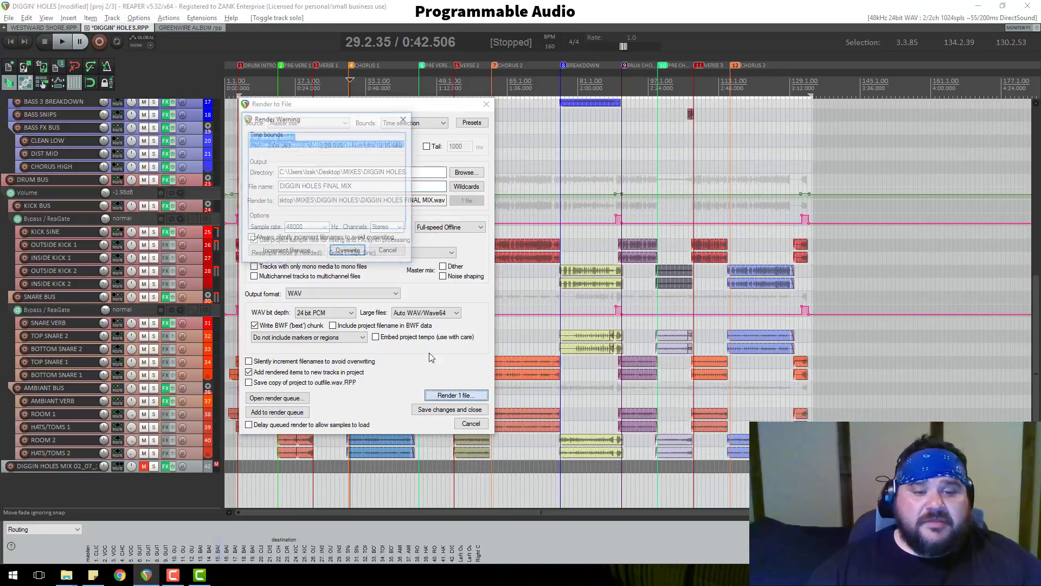
left_click(348, 253)
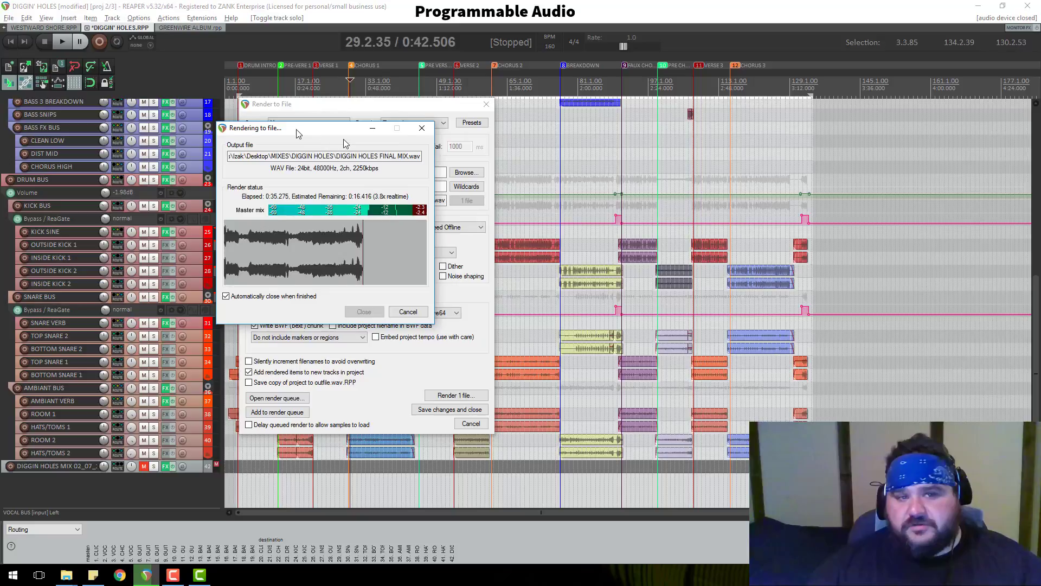
left_click_drag(296, 130, 340, 141)
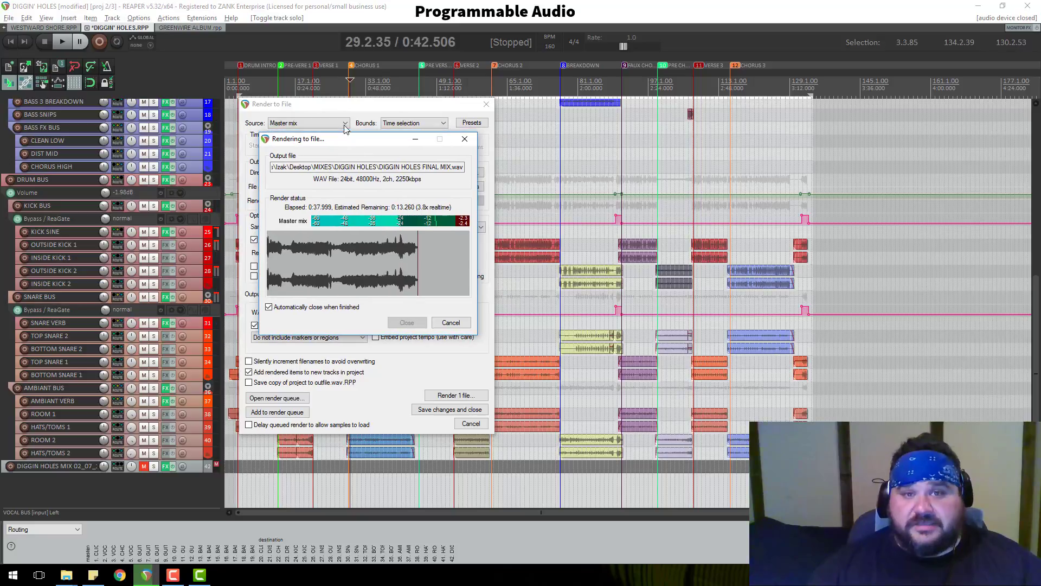
left_click_drag(359, 141, 344, 126)
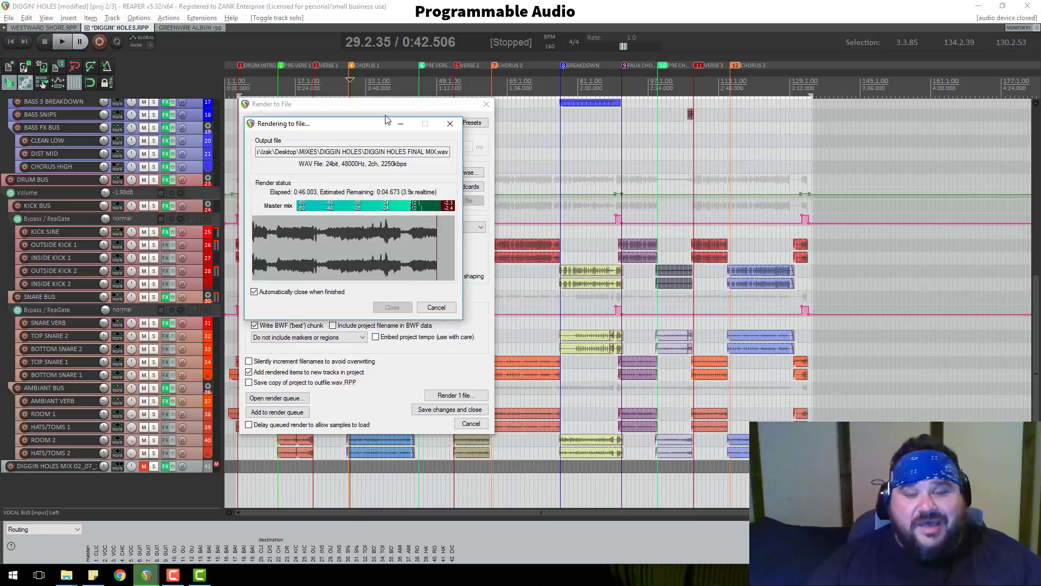
left_click_drag(370, 127, 386, 118)
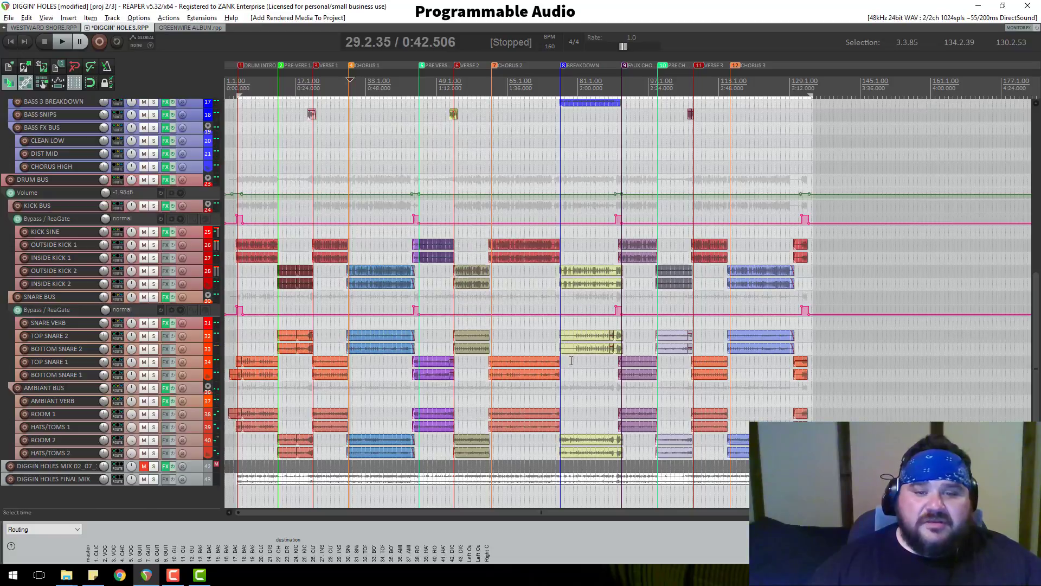
Move the rendered DIGGIN HOLES FINAL MIX.wav item onto the DIGGIN HOLES MIX 02_07_17 track and enlarge that track's height
left_click_drag(197, 485, 186, 550)
scroll(158, 446, "down", 2)
scroll(159, 447, "down", 2)
left_click_drag(293, 415, 294, 346)
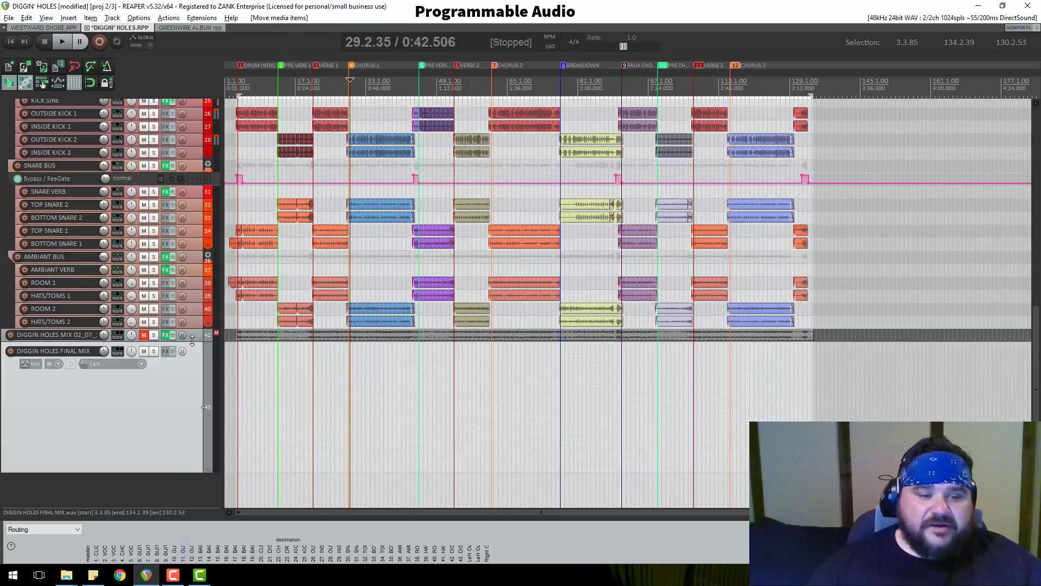
left_click_drag(192, 340, 191, 380)
Unmute and solo the DIGGIN HOLES MIX 02_07_17 track and play the rendered mix from CHORUS 1
left_click(143, 339)
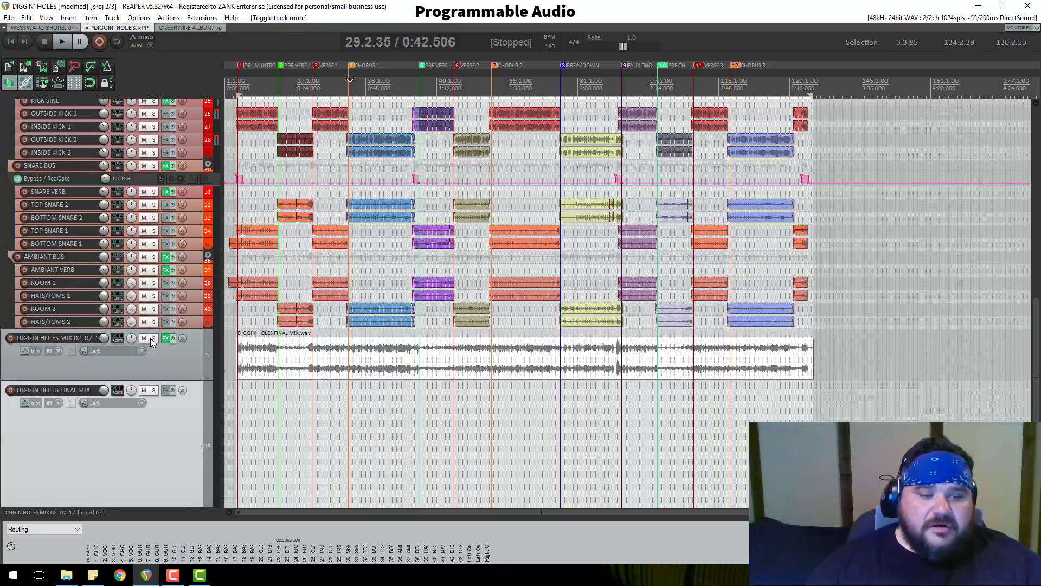
left_click(153, 338)
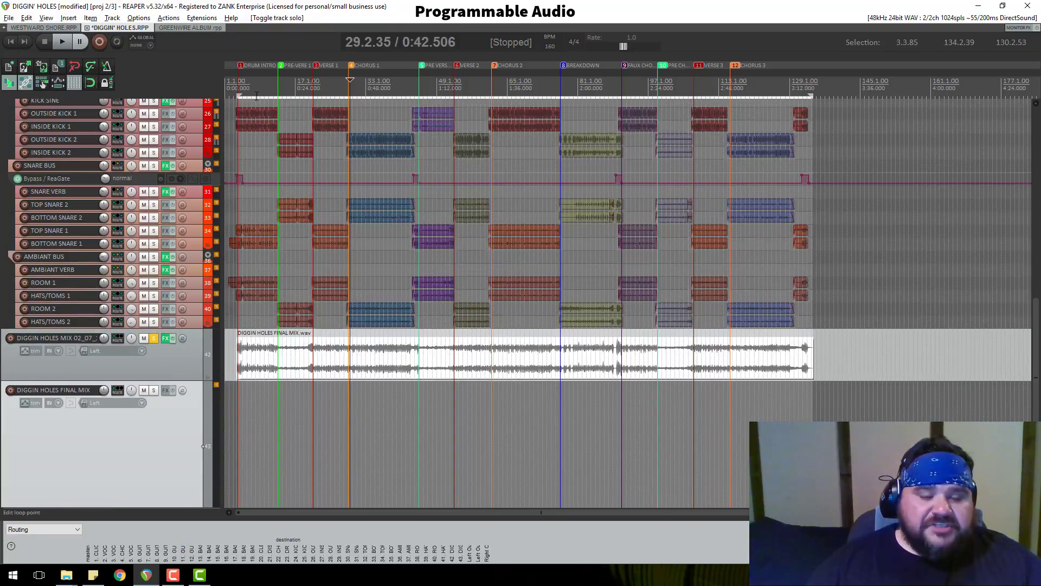
key("space")
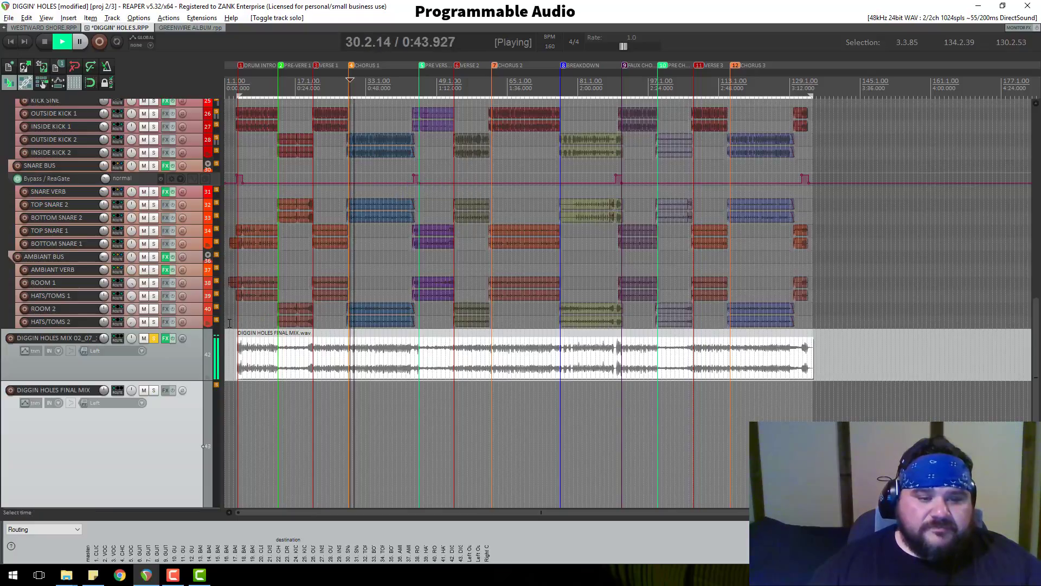
scroll(181, 365, "down", 1)
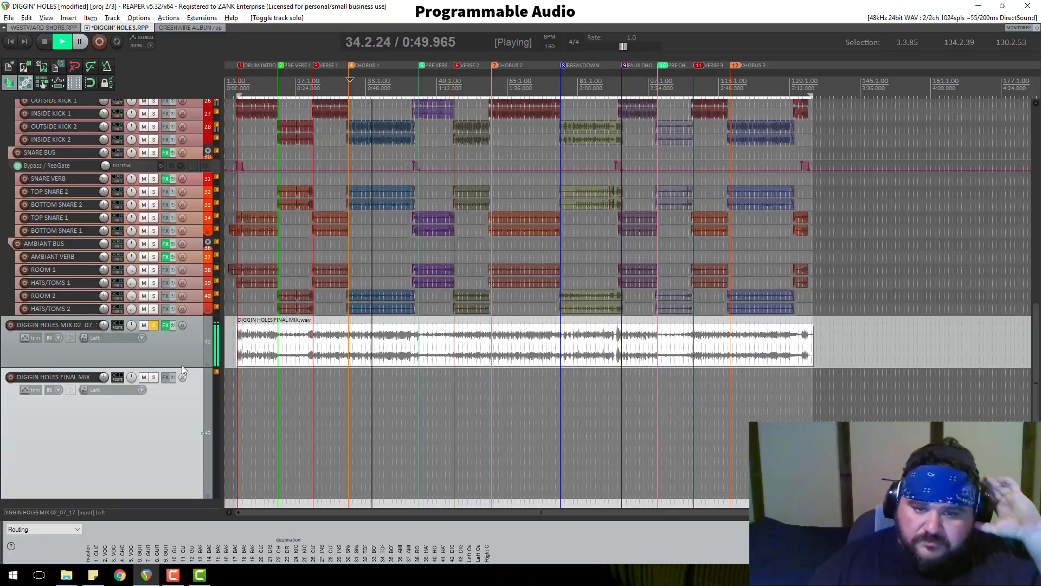
Stop playback, render the DIGGIN HOLES MIX 02_07_17 track to a stereo stem with the original muted, and enlarge the stem track
key("space")
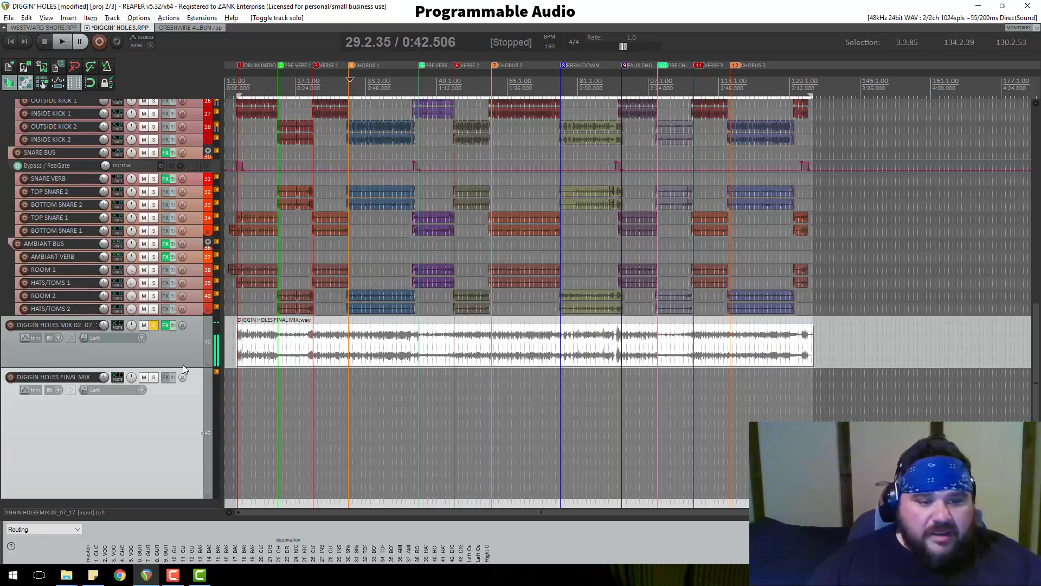
right_click(174, 344)
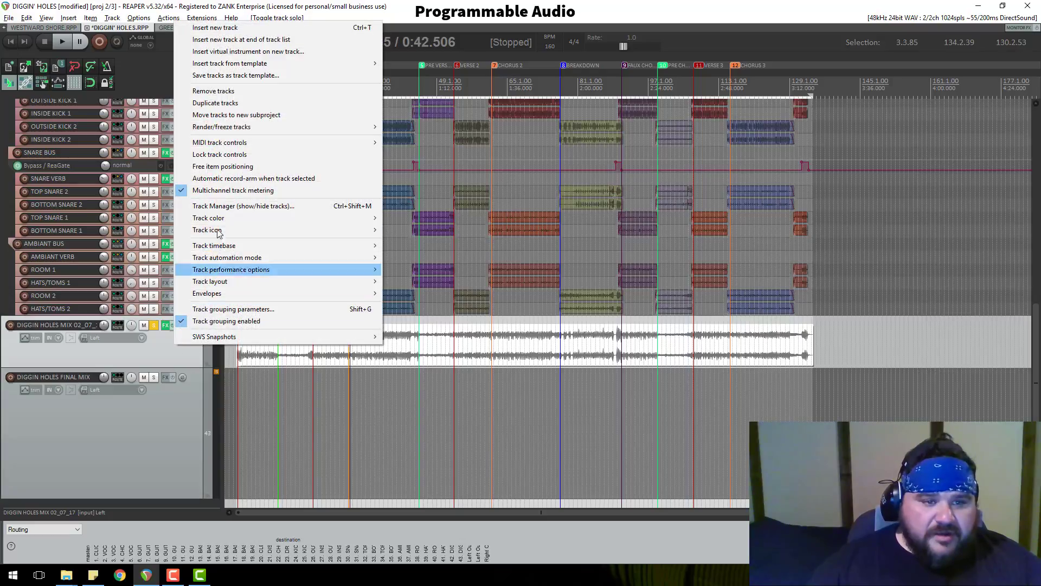
mouse_move(260, 129)
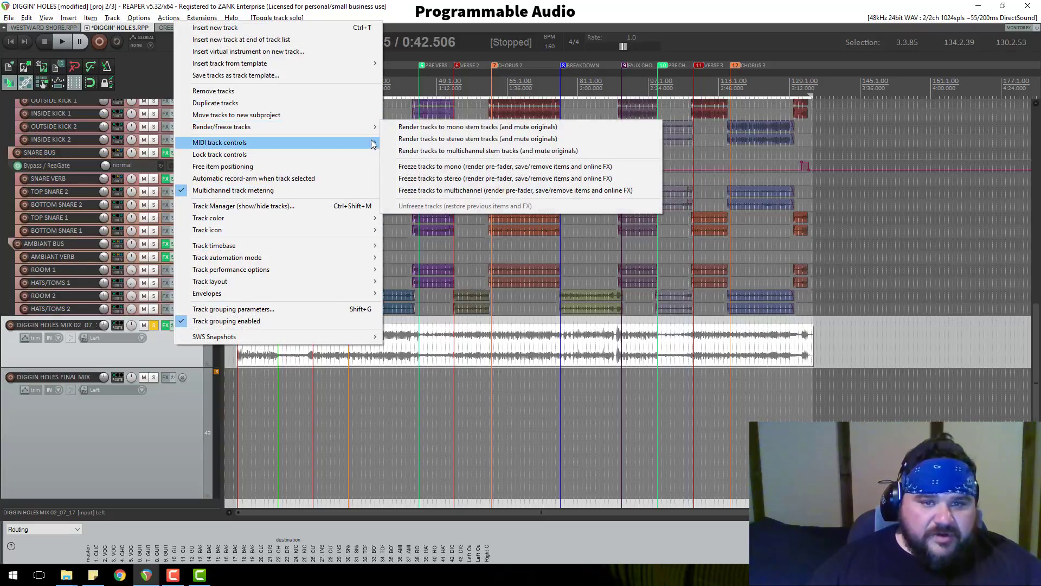
left_click(417, 139)
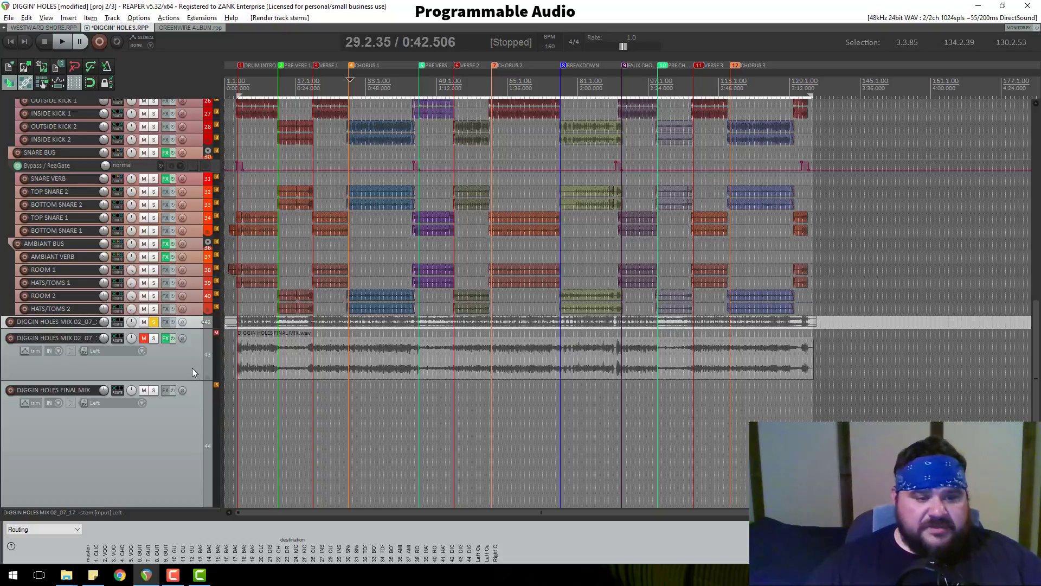
left_click_drag(193, 333, 193, 460)
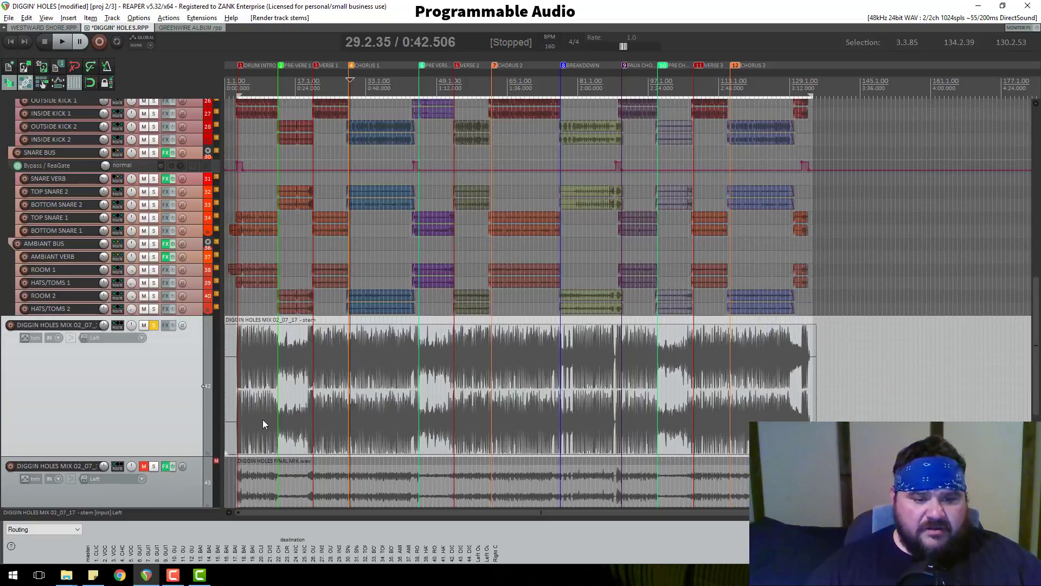
Switch to File Explorer, reload the DIGGIN' HOLES folder listing and select the newest stem file, DIGGIN' HOLES_stems_DIGGIN HOLES MIX 02_07_17 -006 WAV
left_click(67, 575)
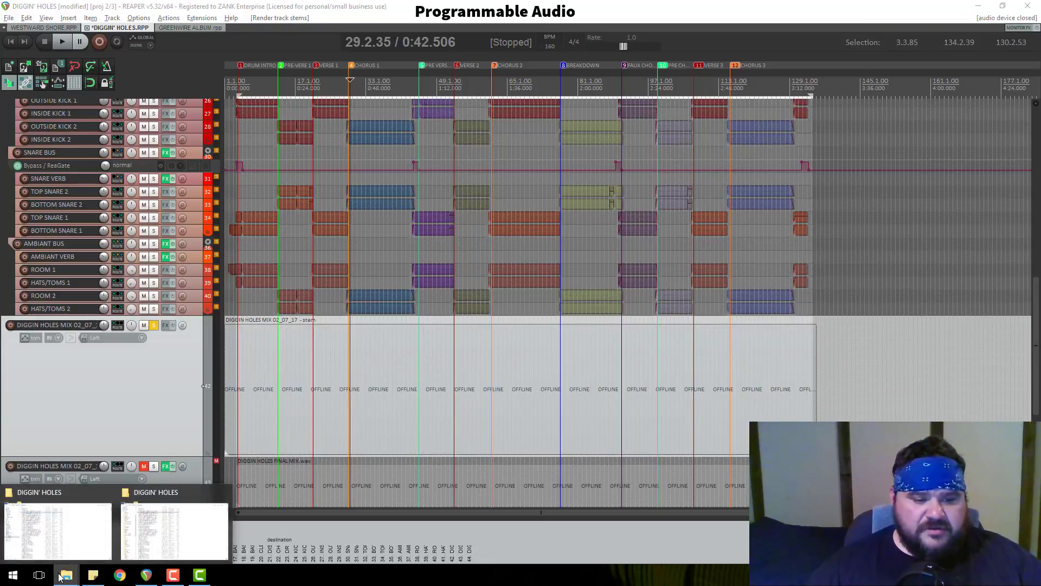
left_click(165, 534)
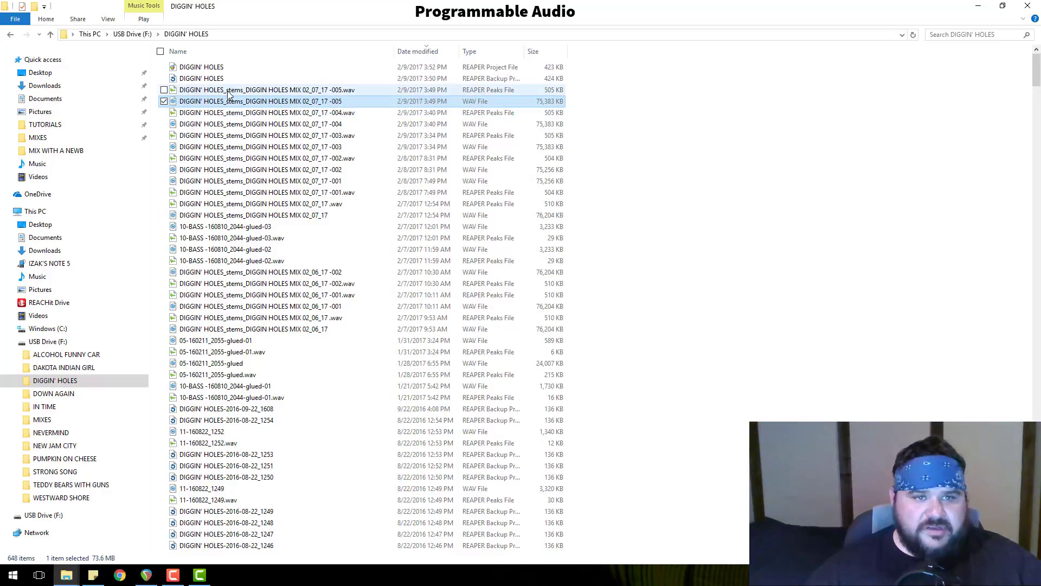
left_click(229, 93)
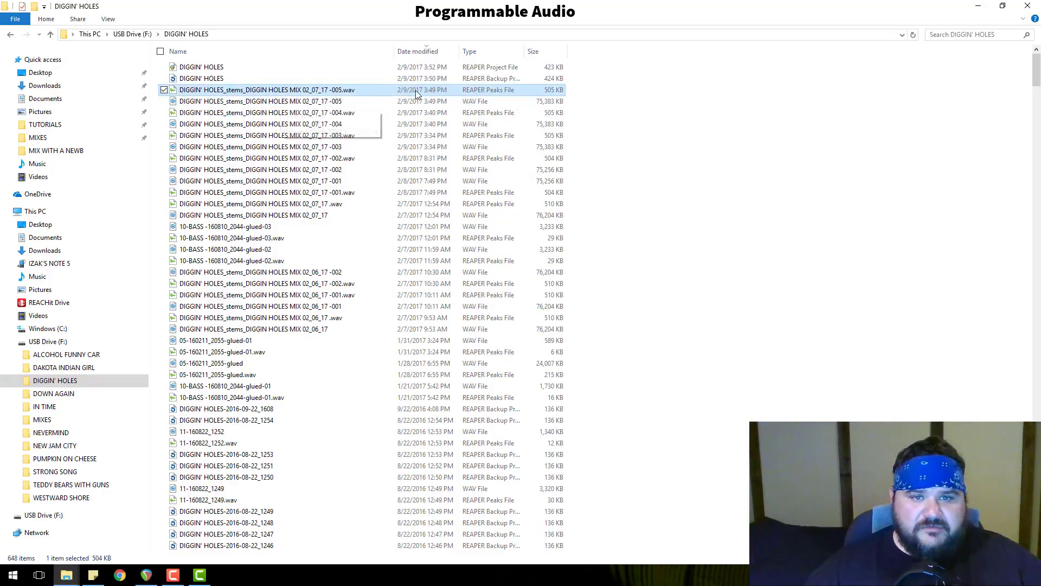
left_click(132, 34)
double_click(222, 90)
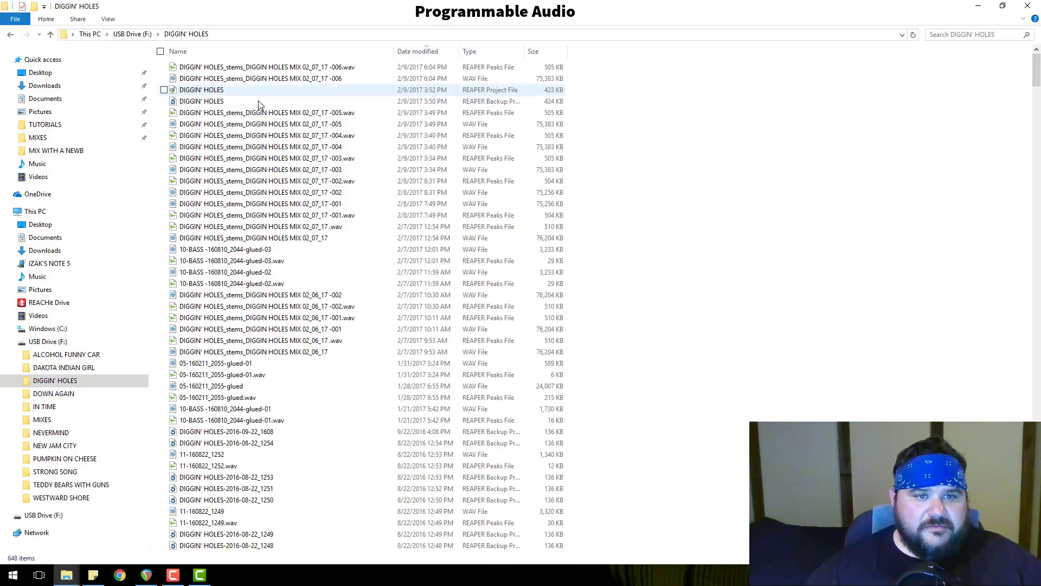
left_click(245, 71)
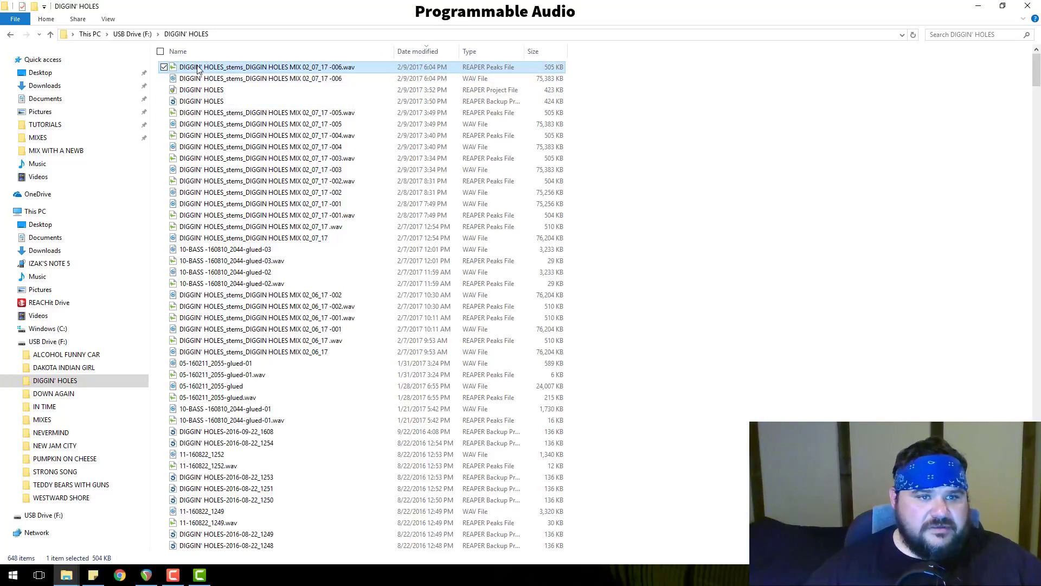
left_click(204, 80)
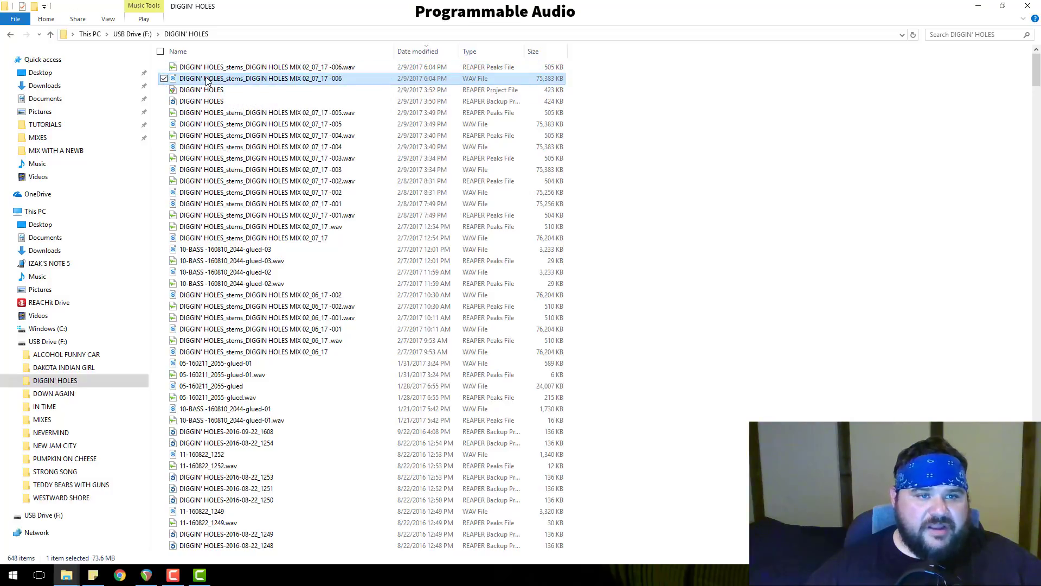
Copy the selected stem WAV to the phone's Download folder without converting it, and minimize File Explorer
left_click_drag(206, 80, 57, 224)
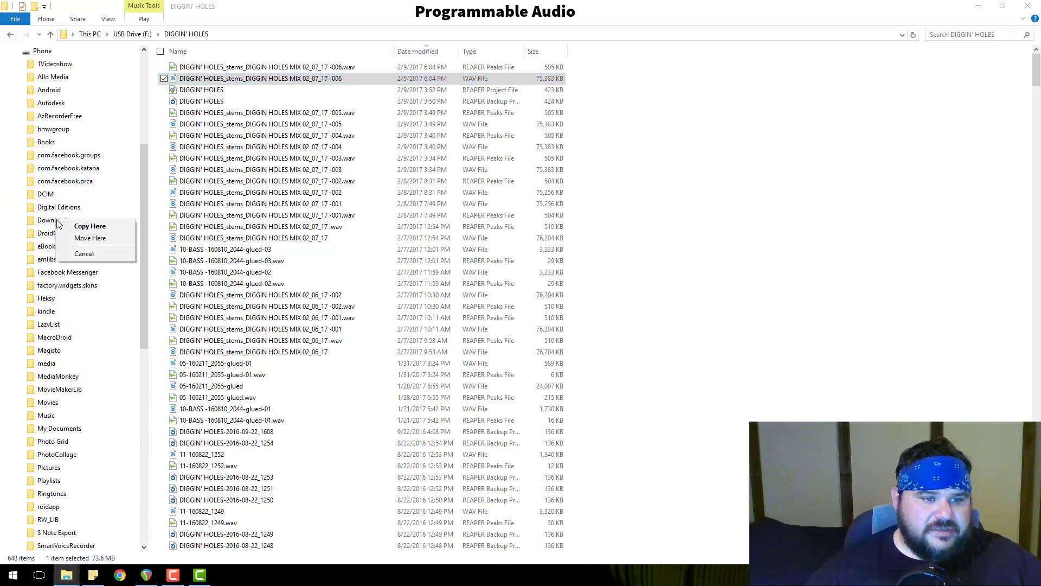
left_click(72, 227)
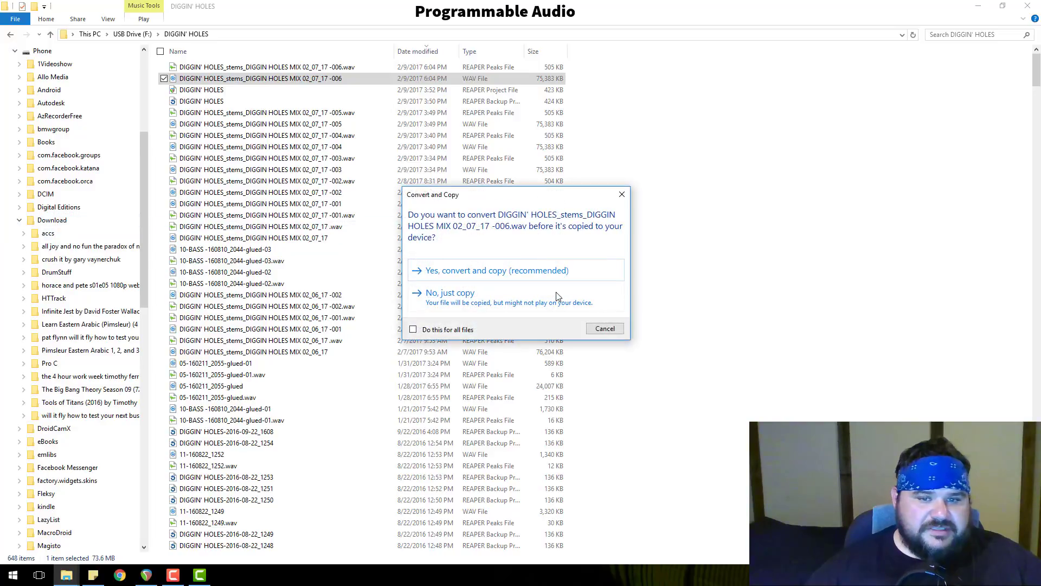
left_click(442, 295)
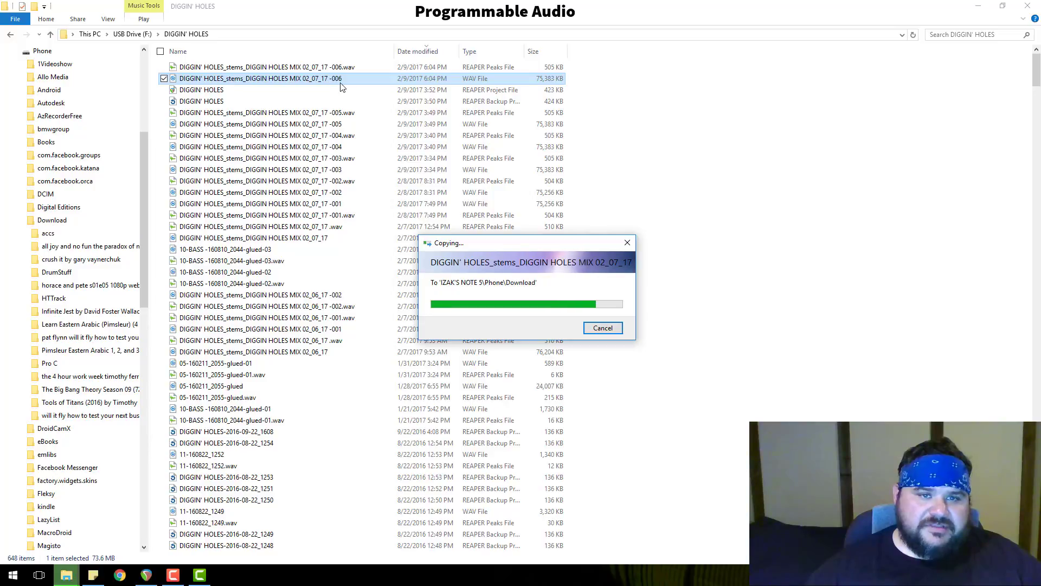
left_click(985, 10)
In REAPER, unsolo and mute the new DIGGIN HOLES MIX 02_07_17 stem track and select its audio item
scroll(155, 344, "down", 5)
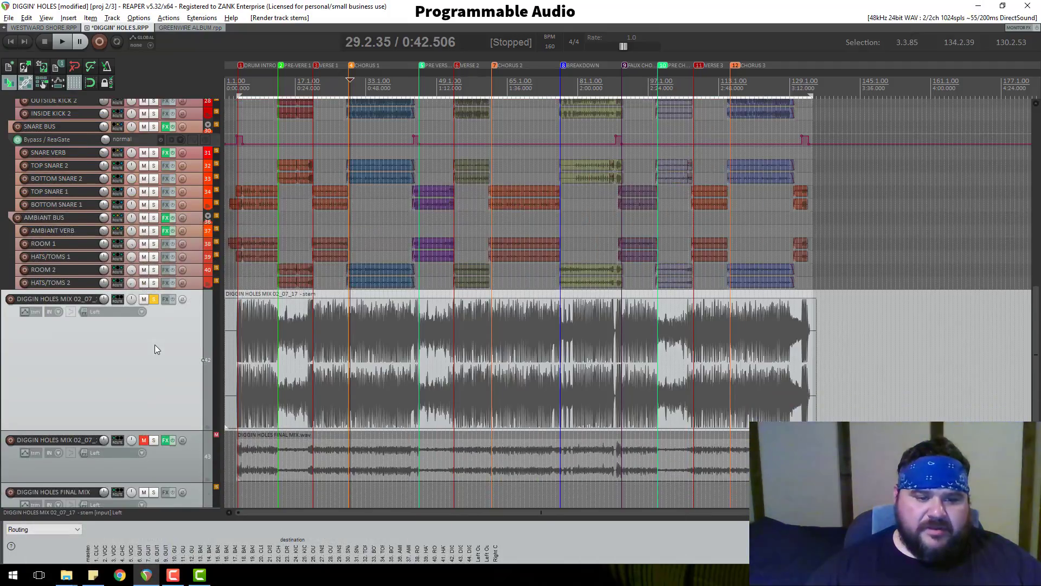
scroll(157, 220, "up", 1)
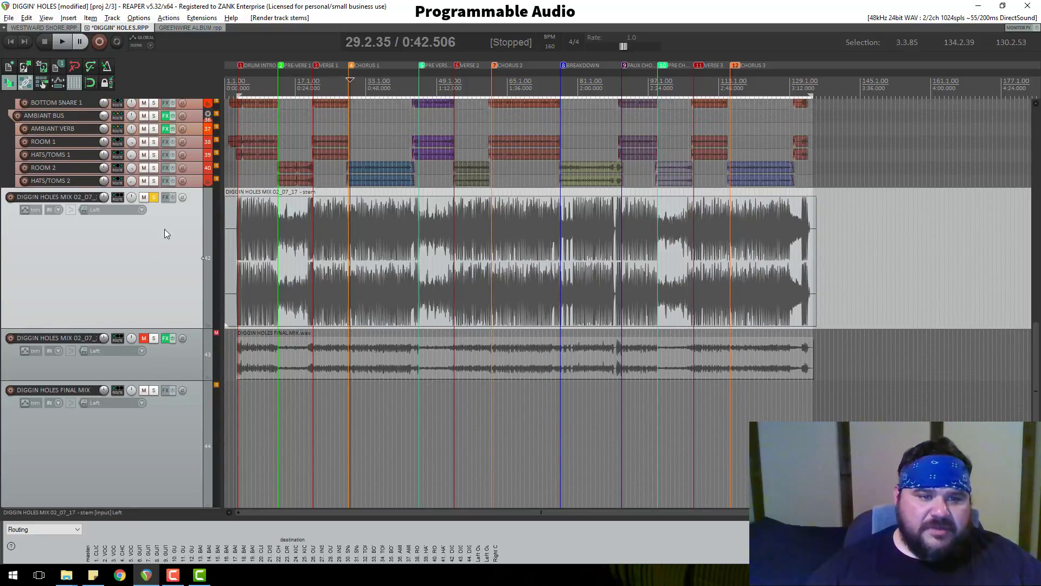
left_click(153, 198)
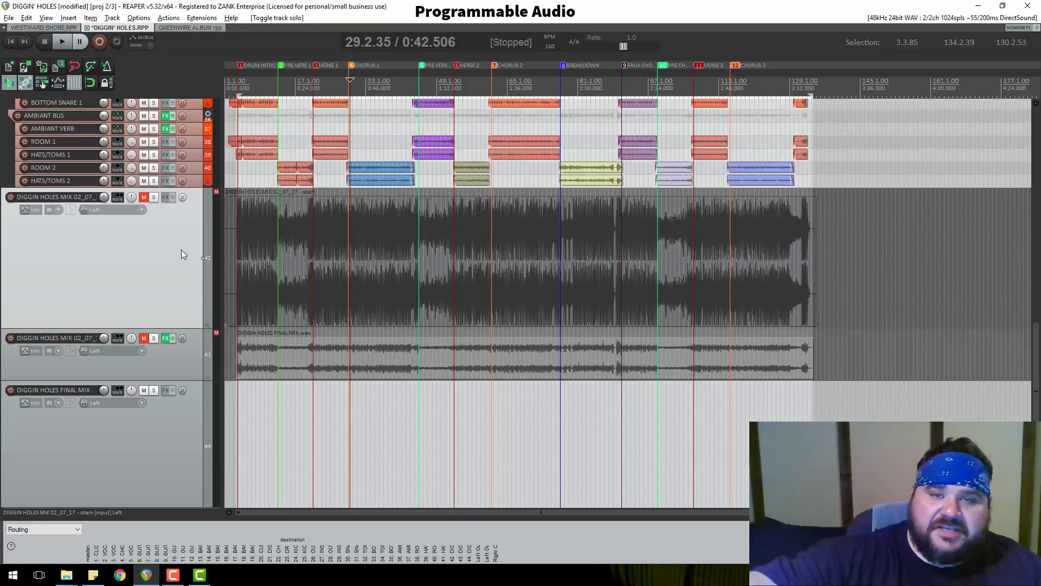
left_click(352, 256)
Delete the old mix item from the DIGGIN HOLES track in the GREENWIRE ALBUM project
left_click(179, 27)
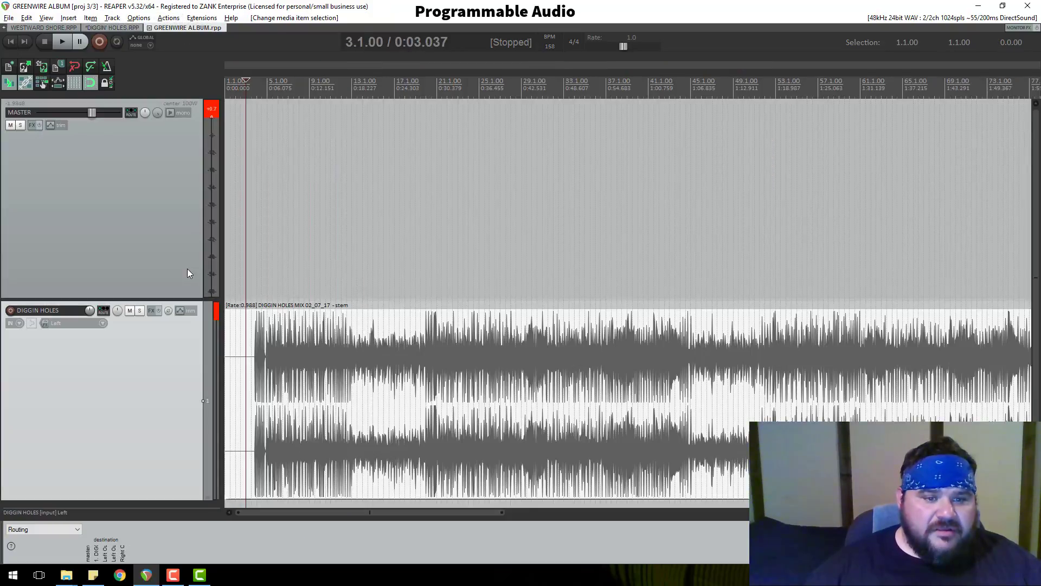
scroll(188, 272, "down", 1)
scroll(435, 249, "down", 4)
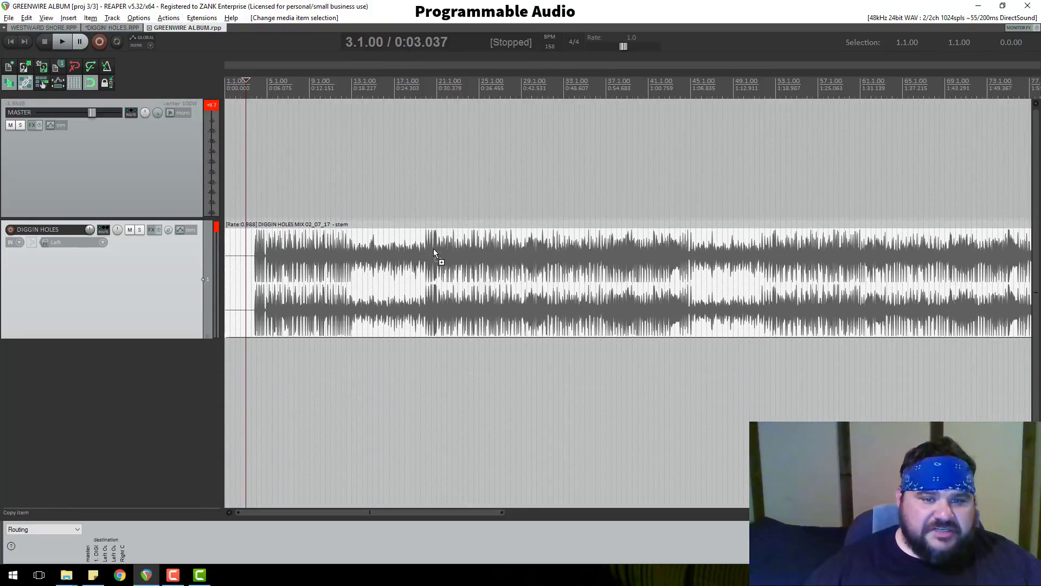
scroll(471, 249, "down", 3)
scroll(470, 245, "down", 3)
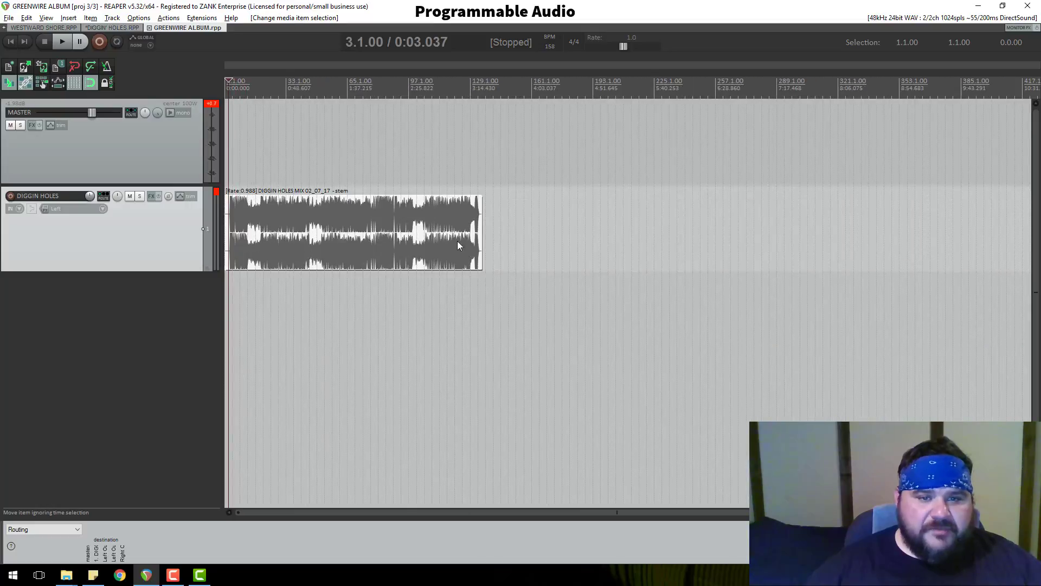
left_click(418, 235)
key("Delete")
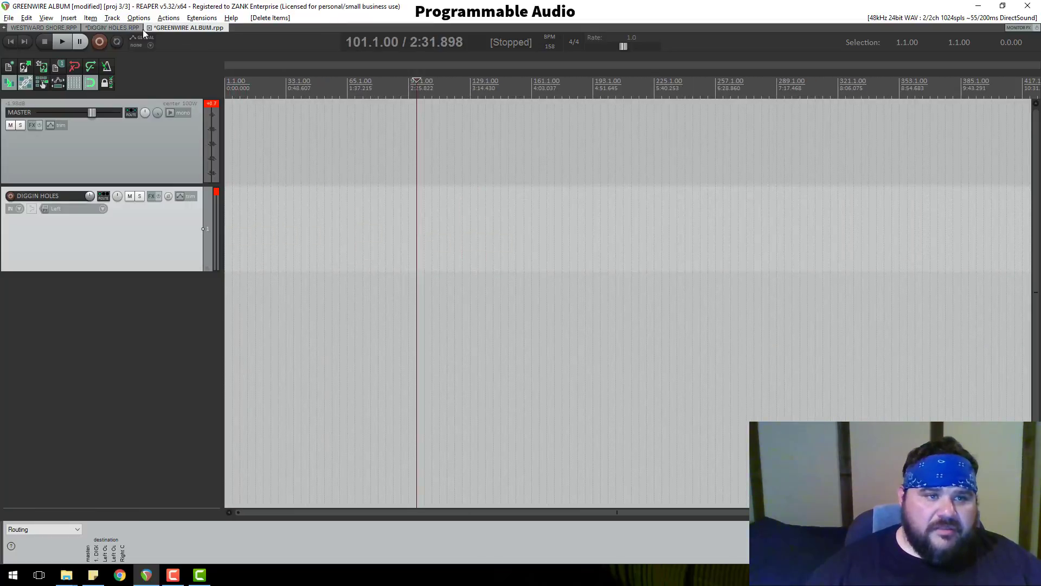
Return to the DIGGIN' HOLES project and copy the newly rendered stem item
left_click(125, 29)
left_click(377, 297)
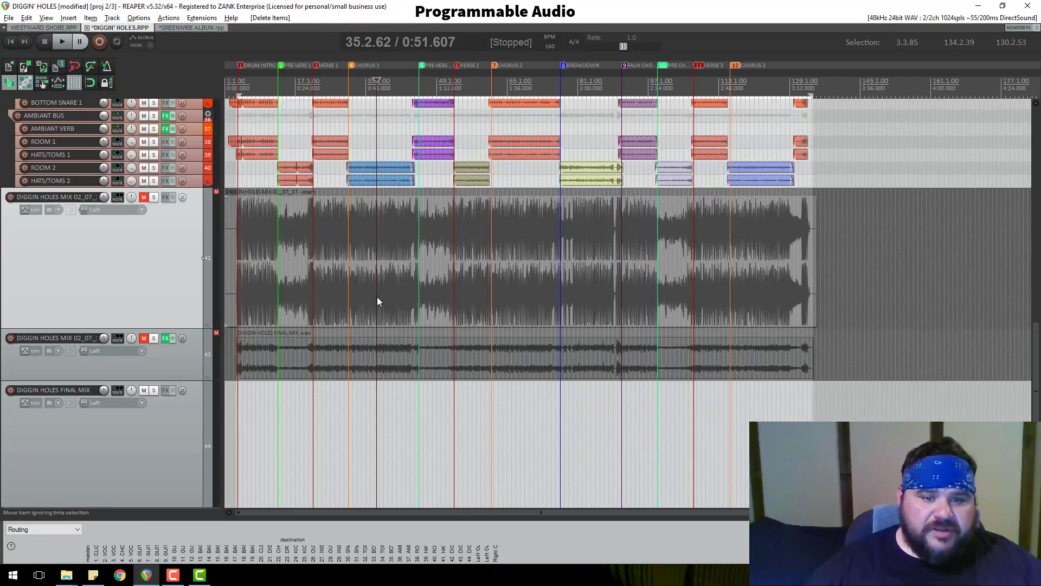
right_click(367, 272)
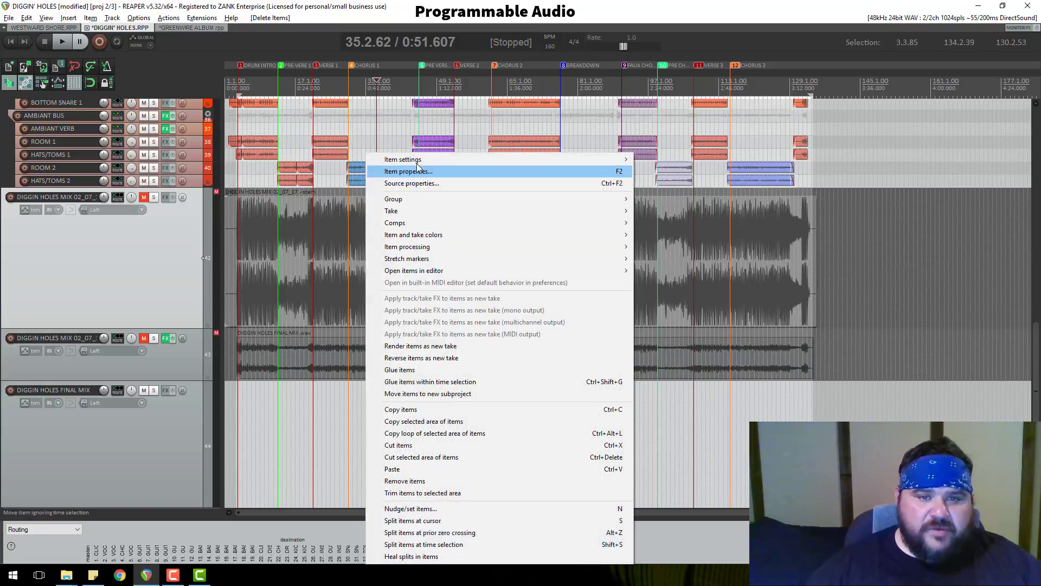
left_click(410, 409)
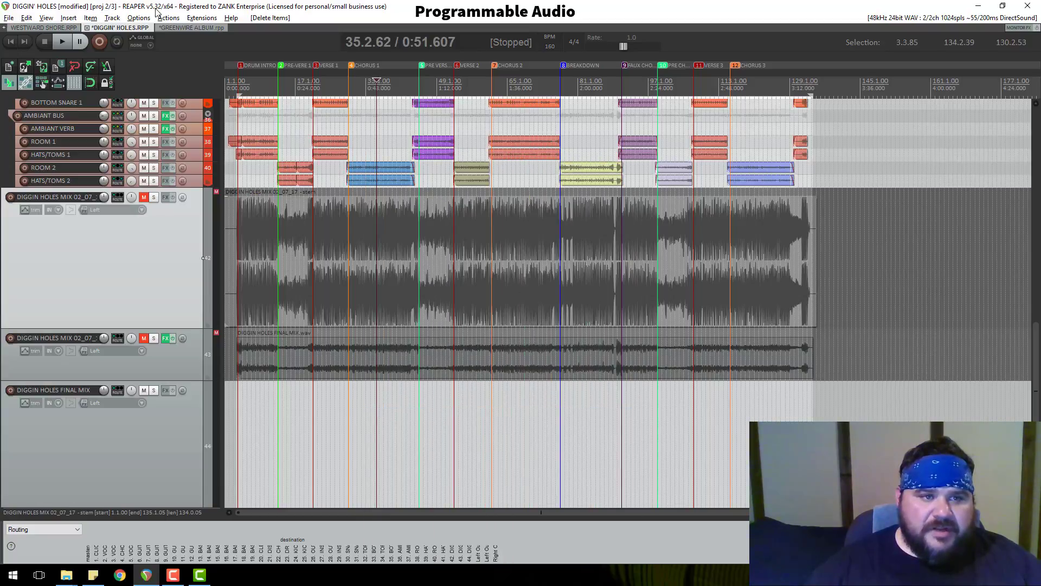
Paste the copied stem at the start of the DIGGIN HOLES track in the GREENWIRE ALBUM project and make the track taller
left_click(174, 28)
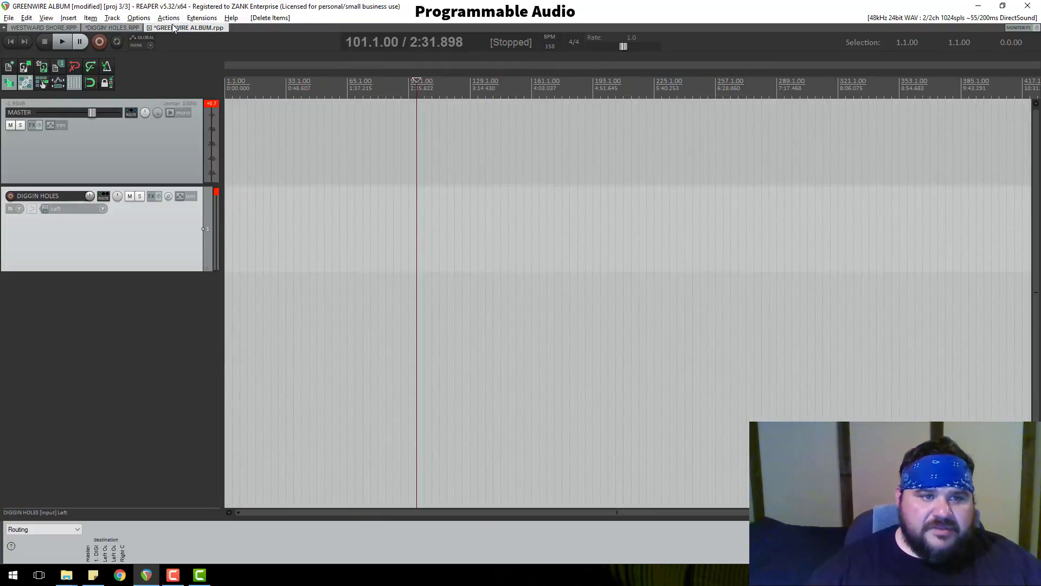
left_click(13, 45)
key("ctrl+v")
left_click(243, 185)
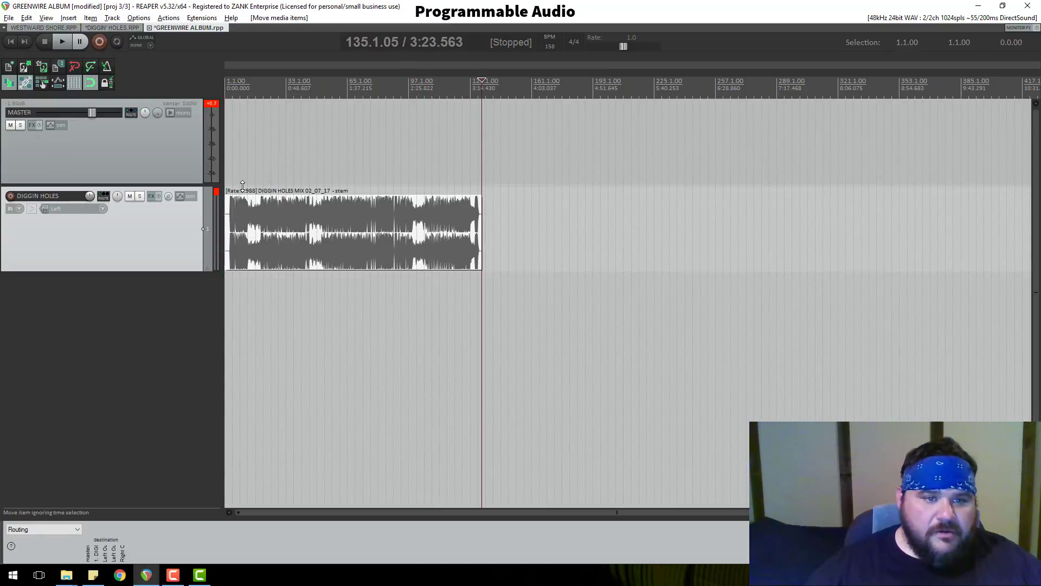
left_click_drag(175, 269, 184, 367)
left_click(230, 88)
scroll(258, 129, "up", 10)
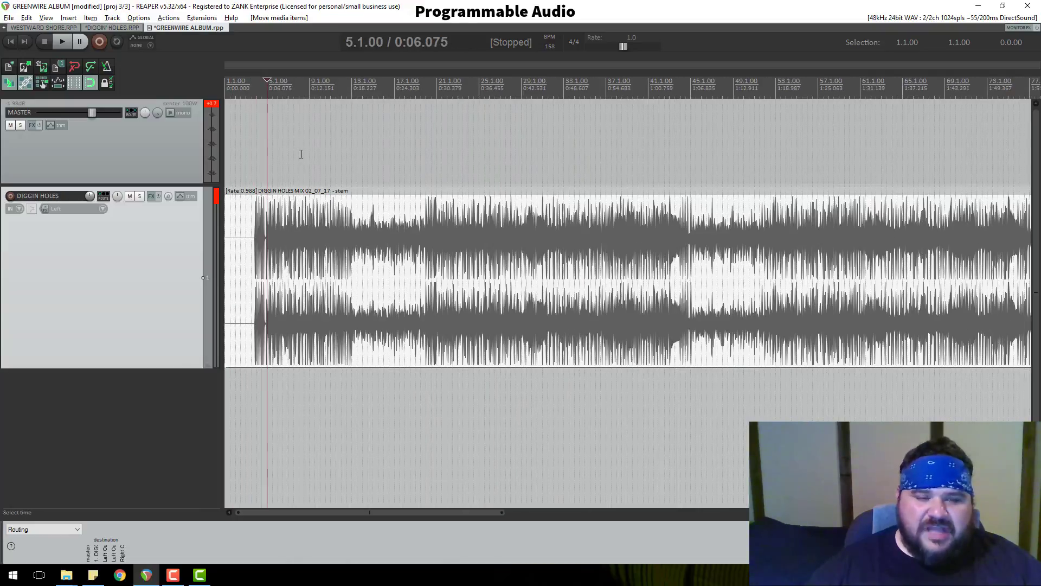
scroll(321, 107, "down", 12)
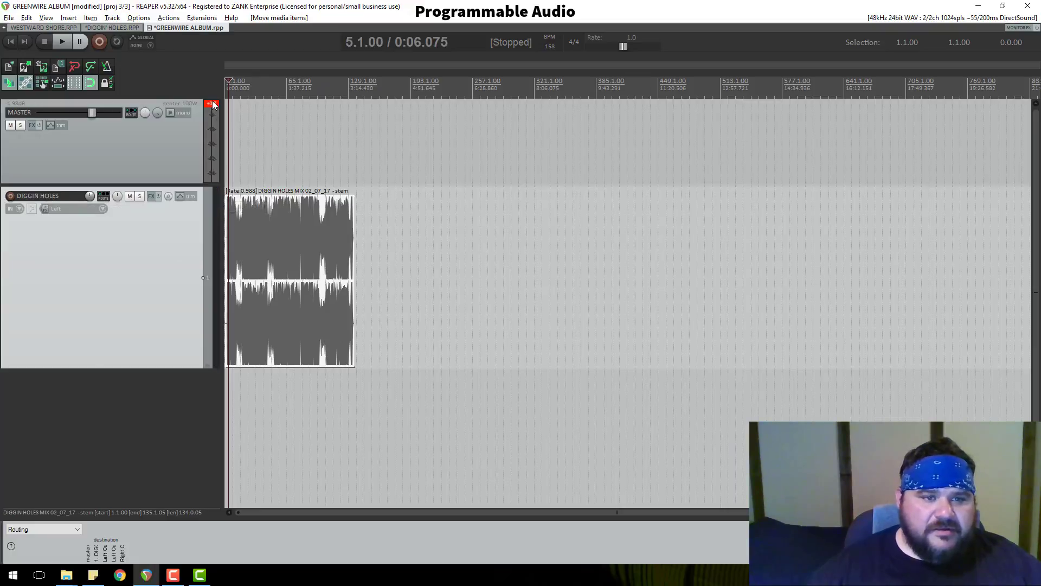
Play the pasted mix from 3.1.00 and widen the track control area to check the level meters
left_click(227, 88)
scroll(241, 98, "up", 2)
scroll(241, 98, "up", 3)
key("space")
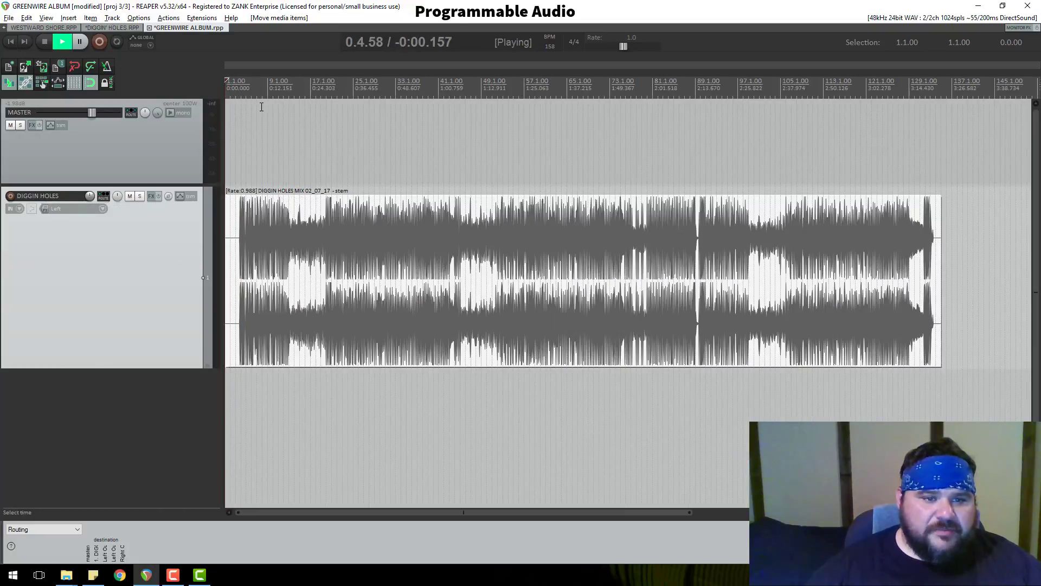
key("space")
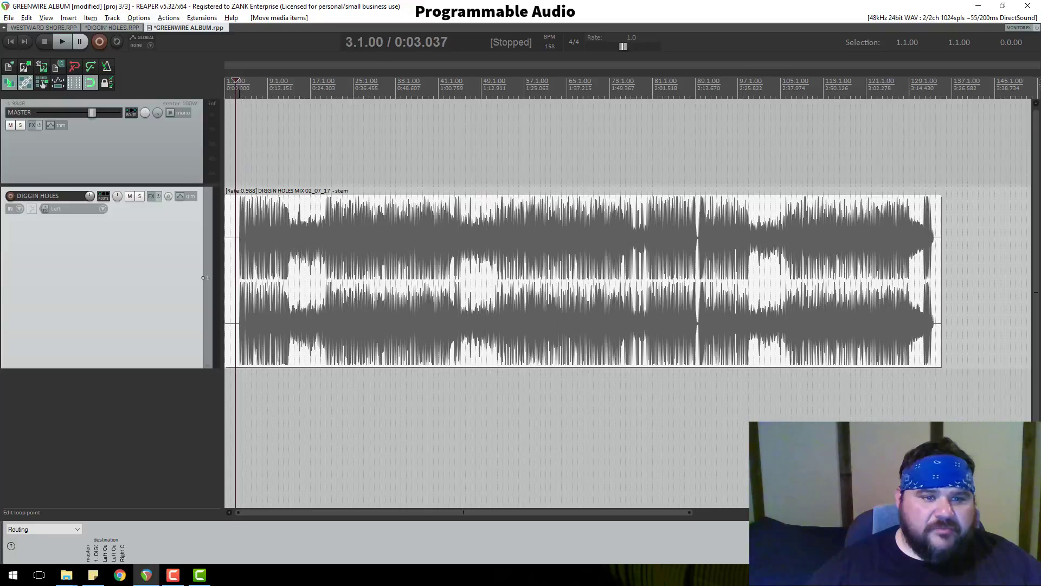
key("space")
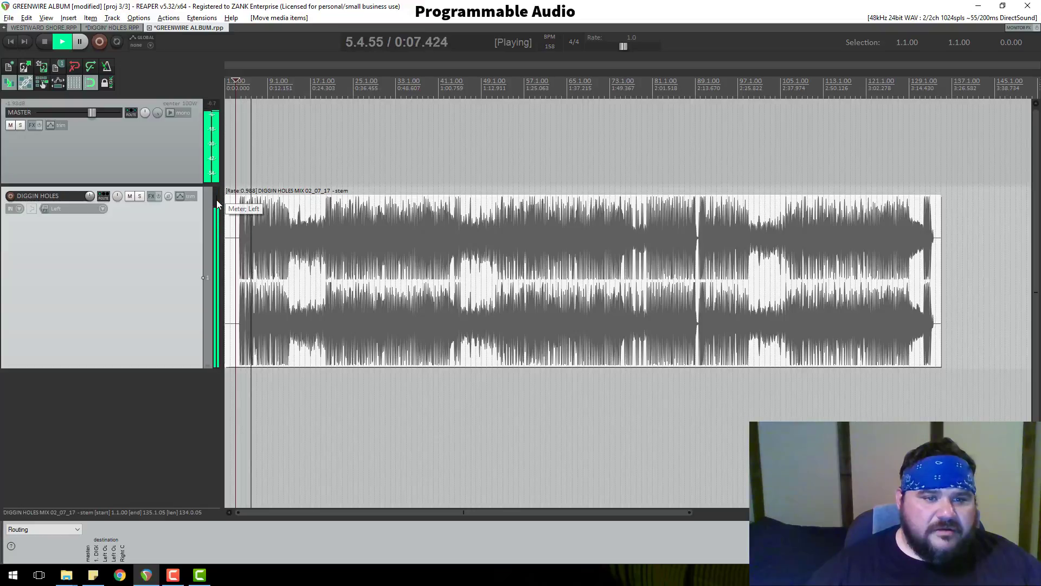
left_click_drag(232, 201, 366, 196)
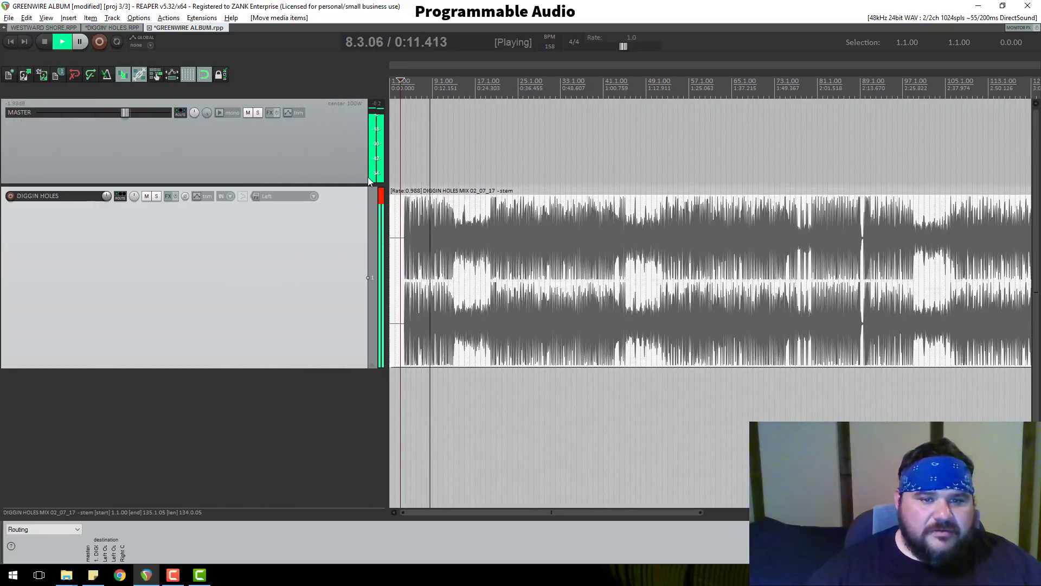
Stop playback and save the GREENWIRE ALBUM project
key("space")
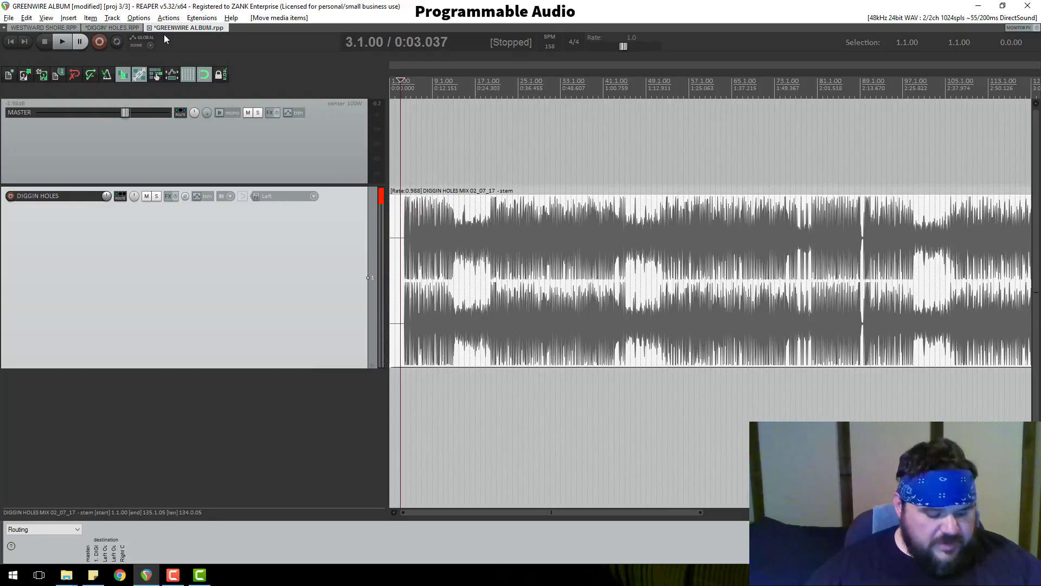
key("ctrl+s")
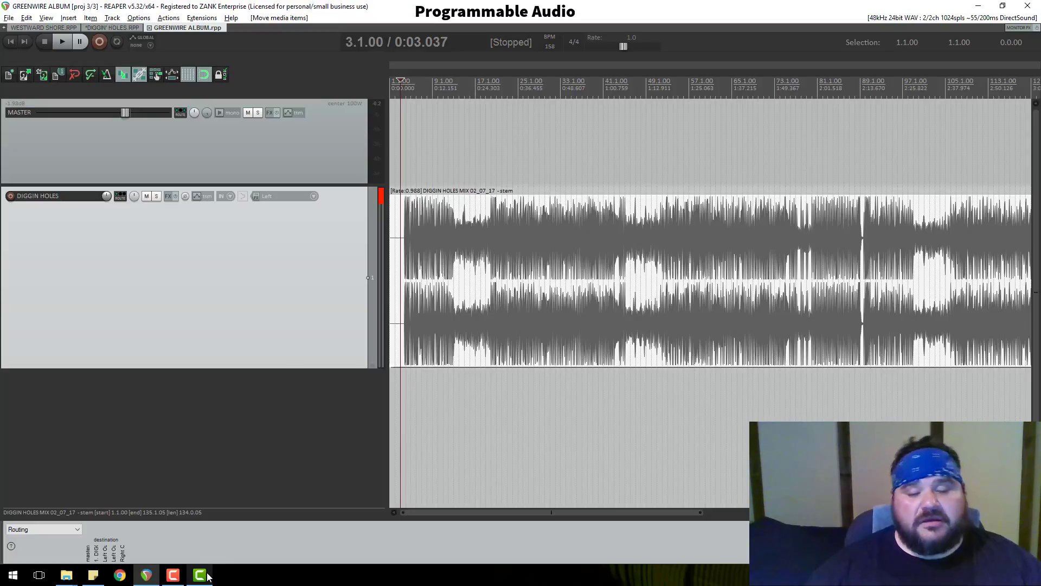
mouse_move(203, 578)
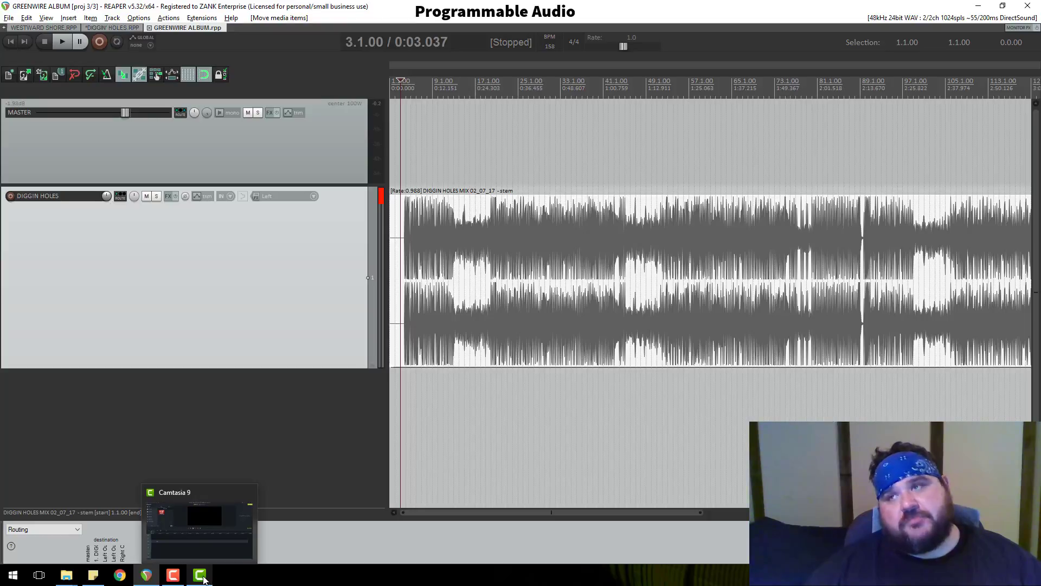
left_click(200, 558)
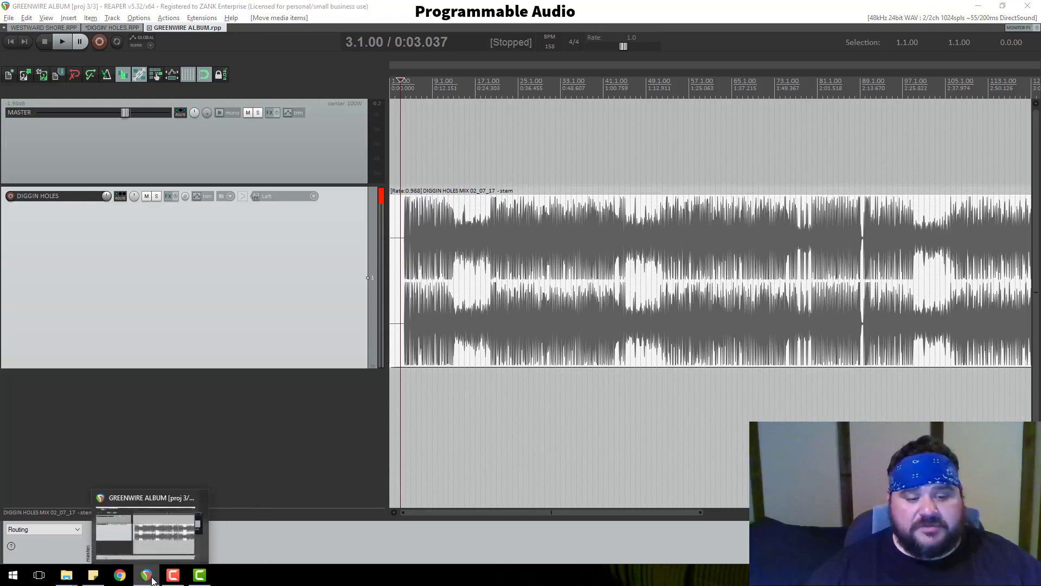
left_click(150, 575)
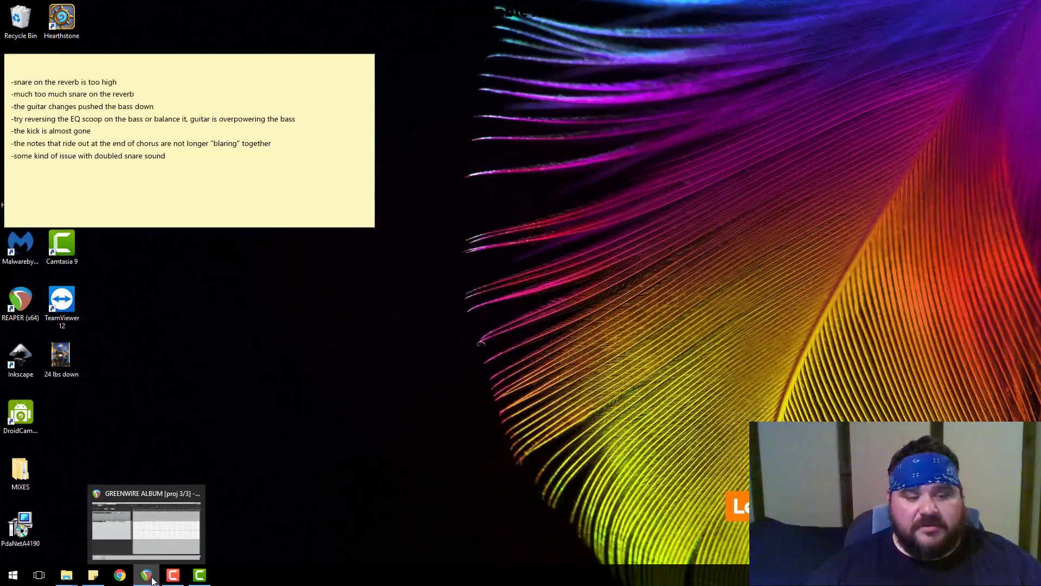
left_click(152, 576)
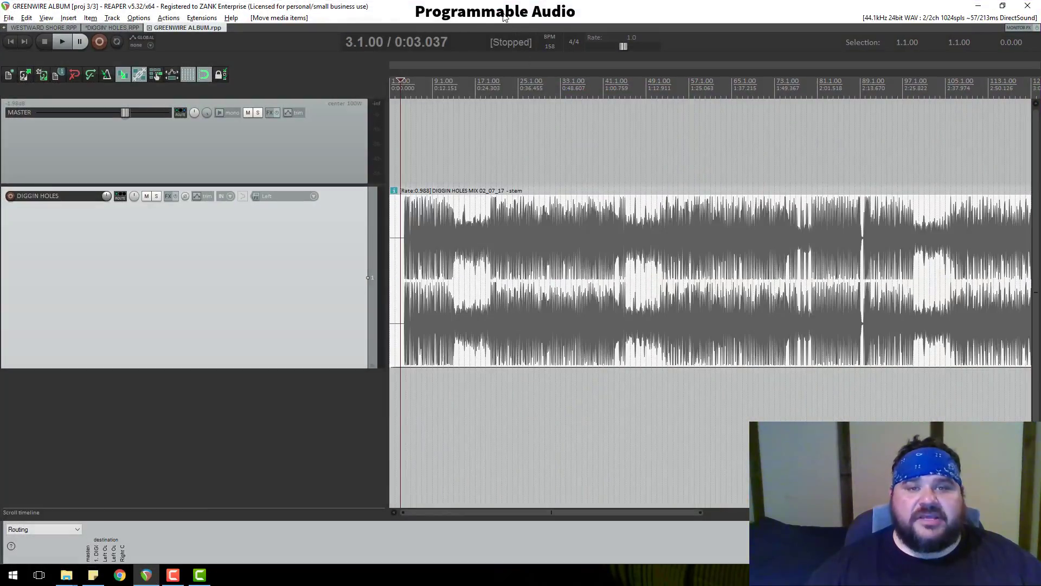
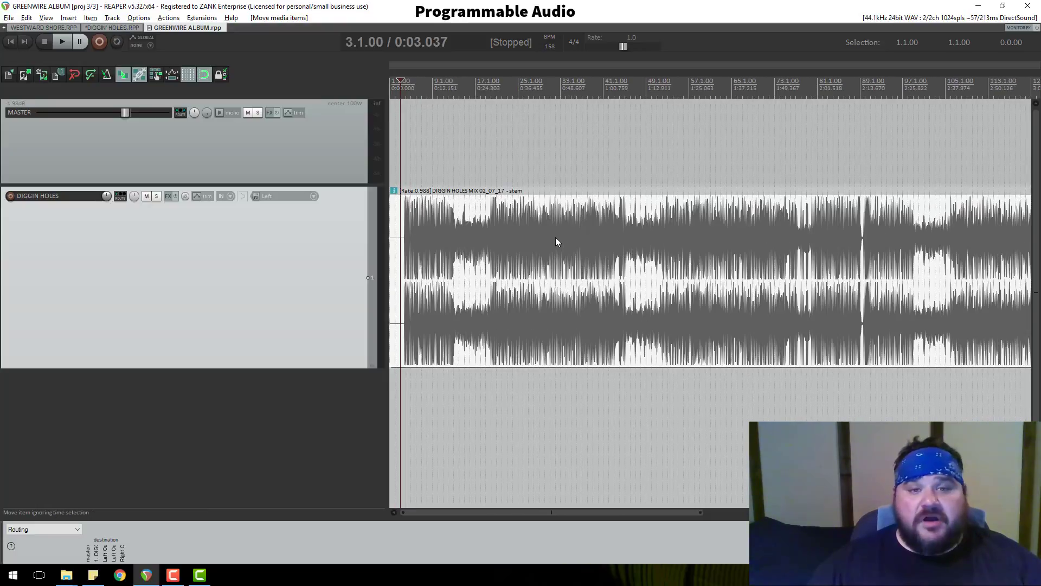
Return to the DIGGIN' HOLES project and close the effects window of the INSTUMENTS track
scroll(556, 236, "down", 3)
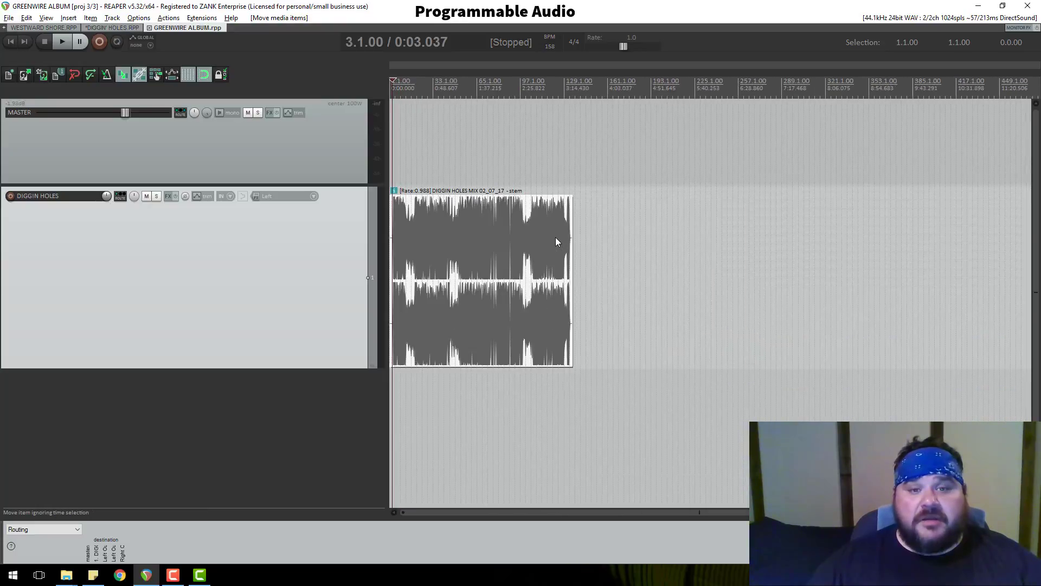
left_click(510, 86)
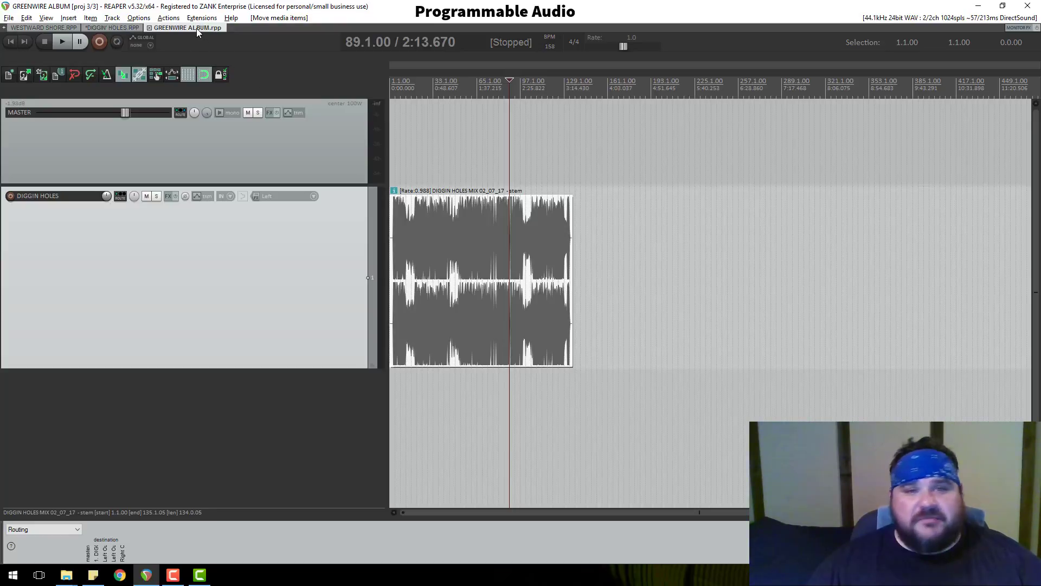
left_click(123, 26)
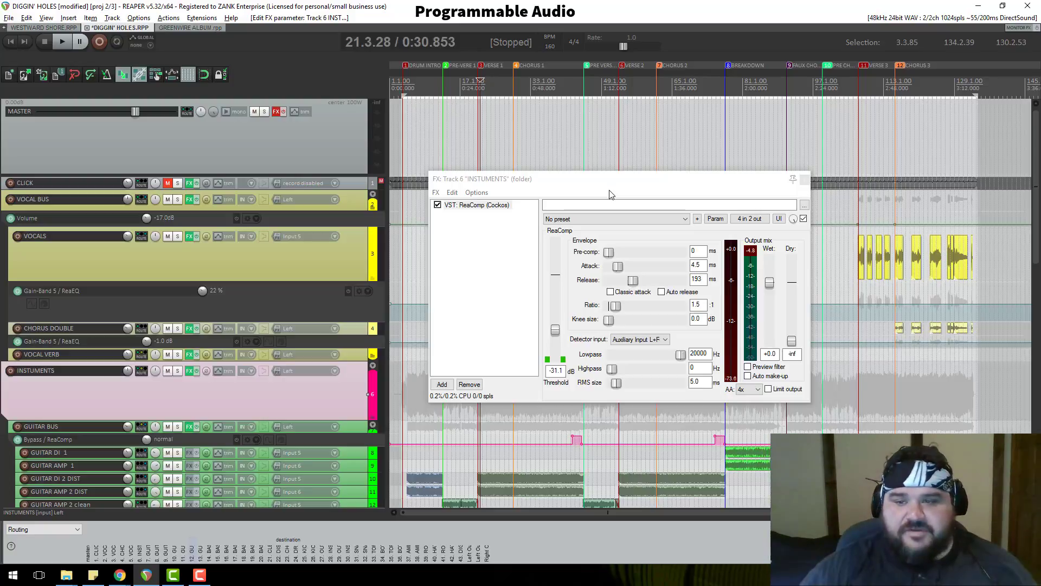
left_click(805, 179)
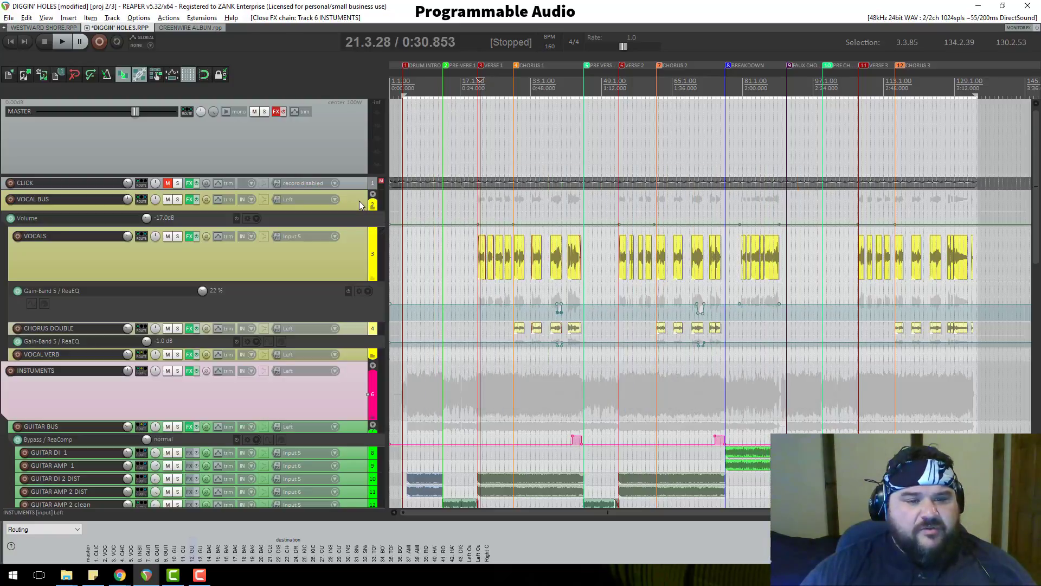
Reduce the height of the INSTUMENTS track so that its lane takes up less space in the arrangement
scroll(304, 388, "down", 2)
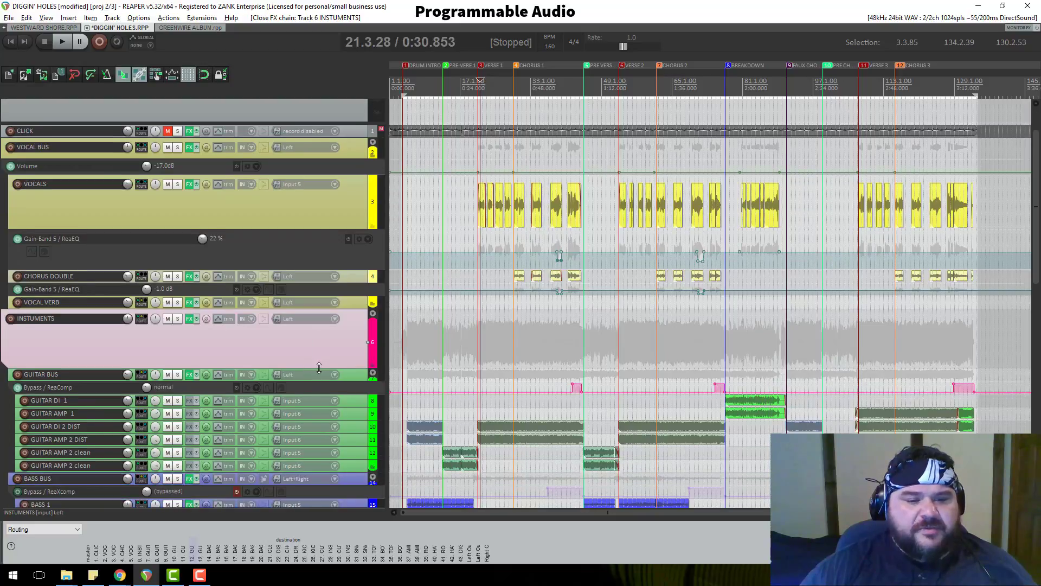
left_click_drag(319, 362, 313, 343)
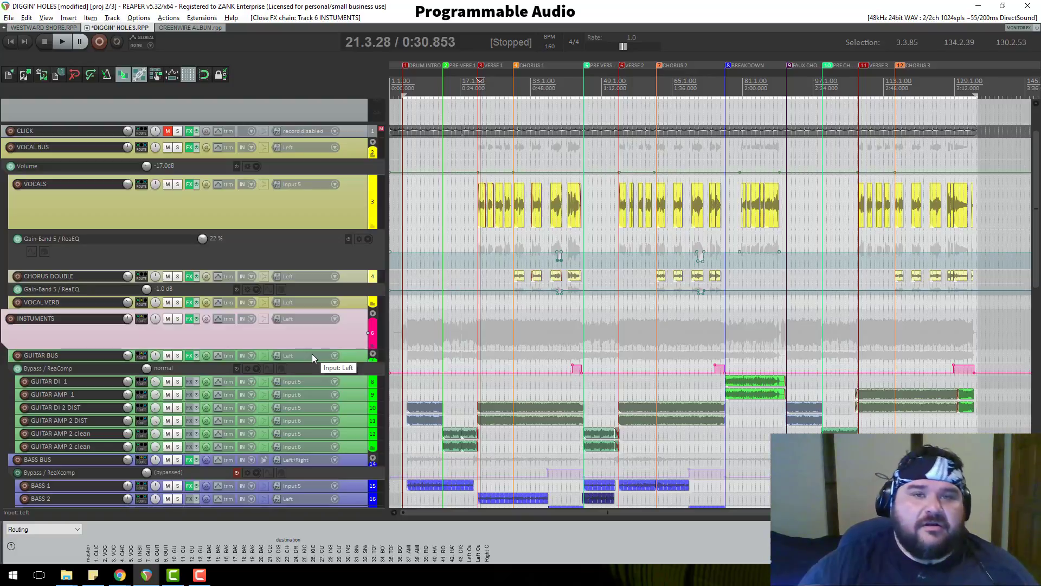
scroll(321, 369, "down", 1)
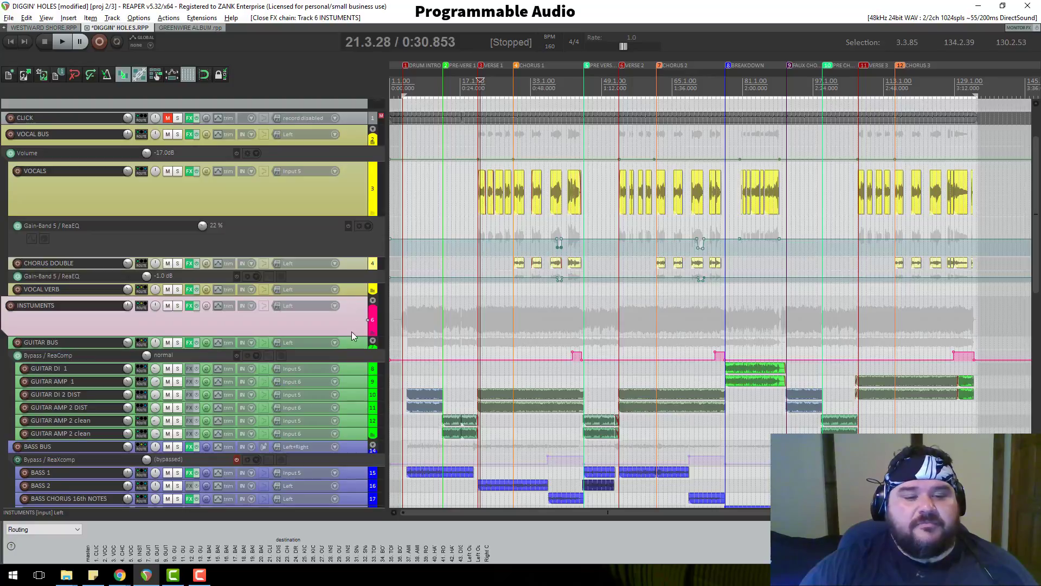
left_click_drag(353, 335, 358, 317)
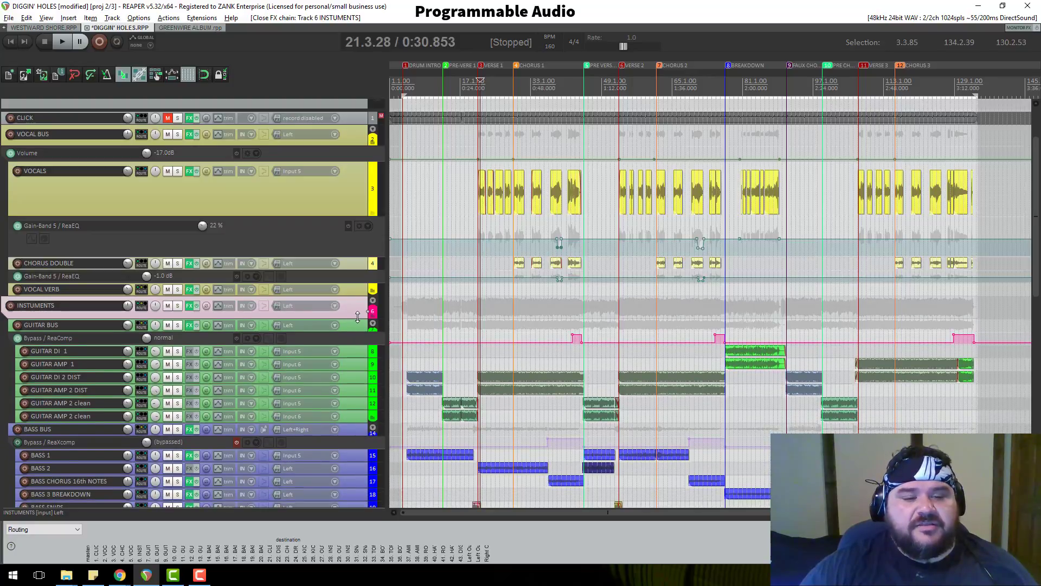
Play the DIGGIN' HOLES mix briefly from 21.3.28 at Verse 1, with the drum tracks in view, and stop playback
scroll(355, 322, "down", 20)
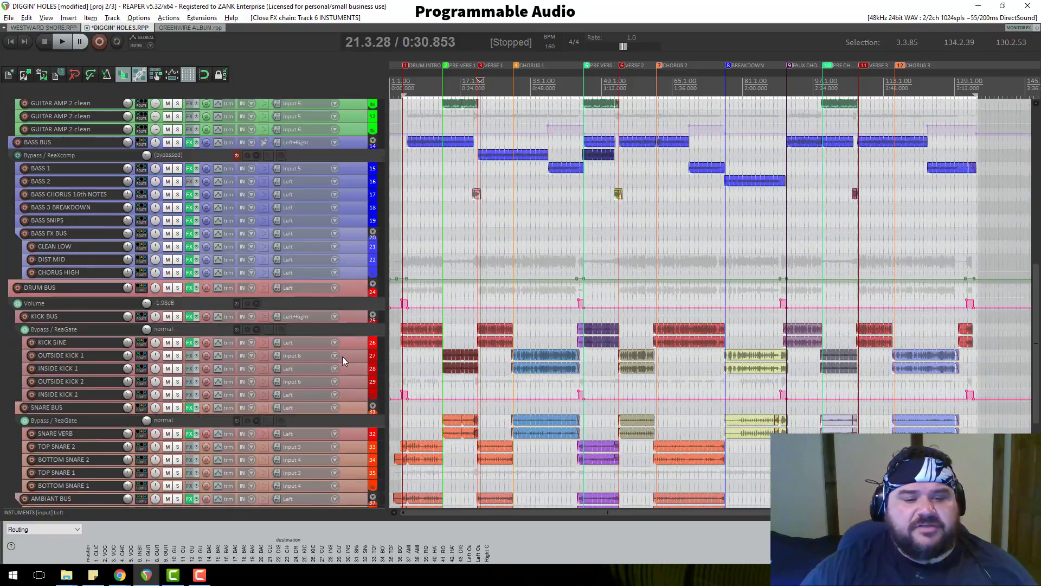
scroll(343, 358, "down", 11)
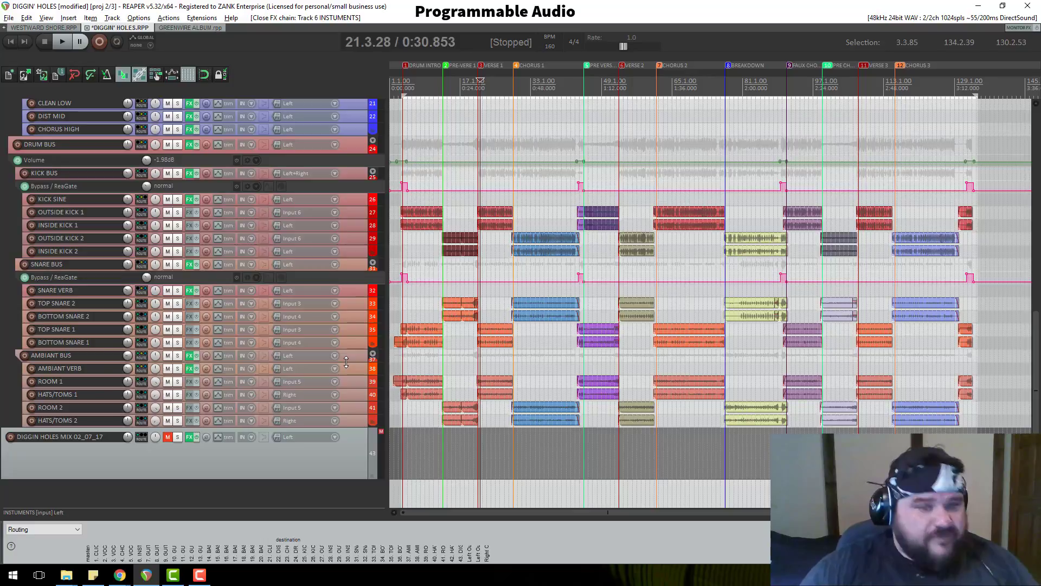
key("space")
key("space")
key("space")
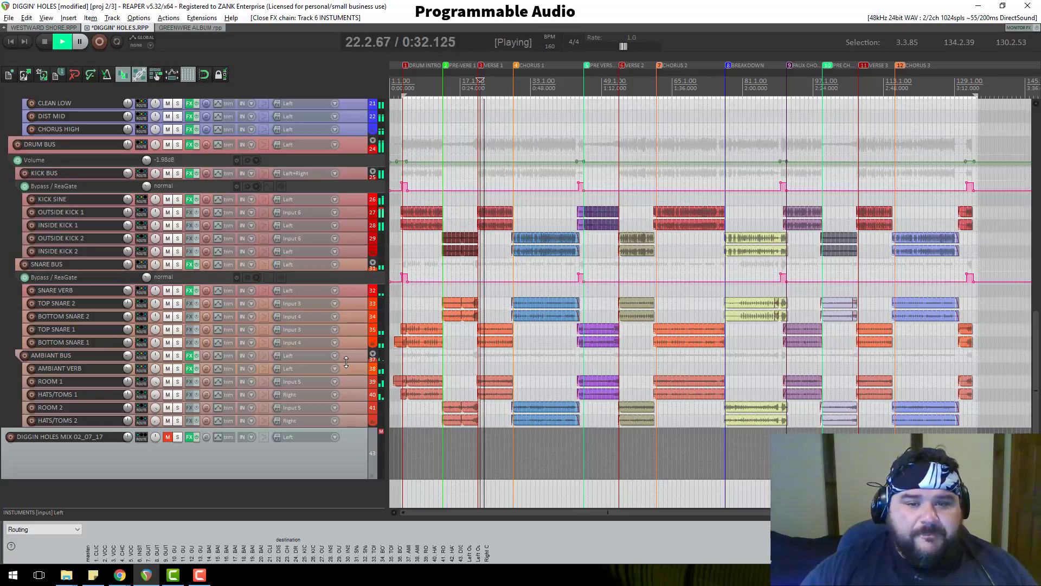
key("space")
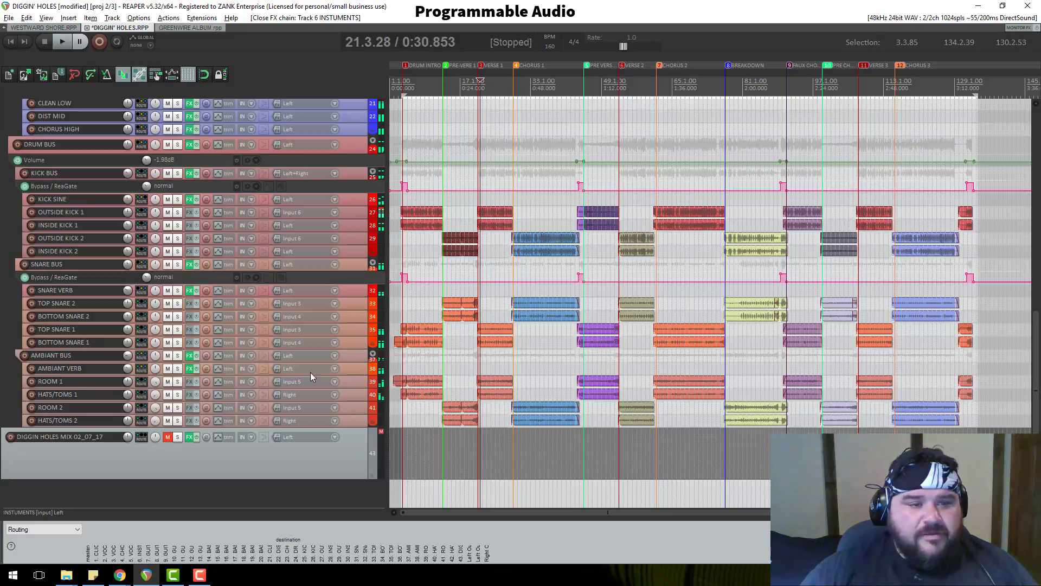
Place the edit cursor at 3.4.31 near the start of the drum intro, play the mix briefly and stop
scroll(396, 107, "up", 5)
scroll(396, 106, "down", 4)
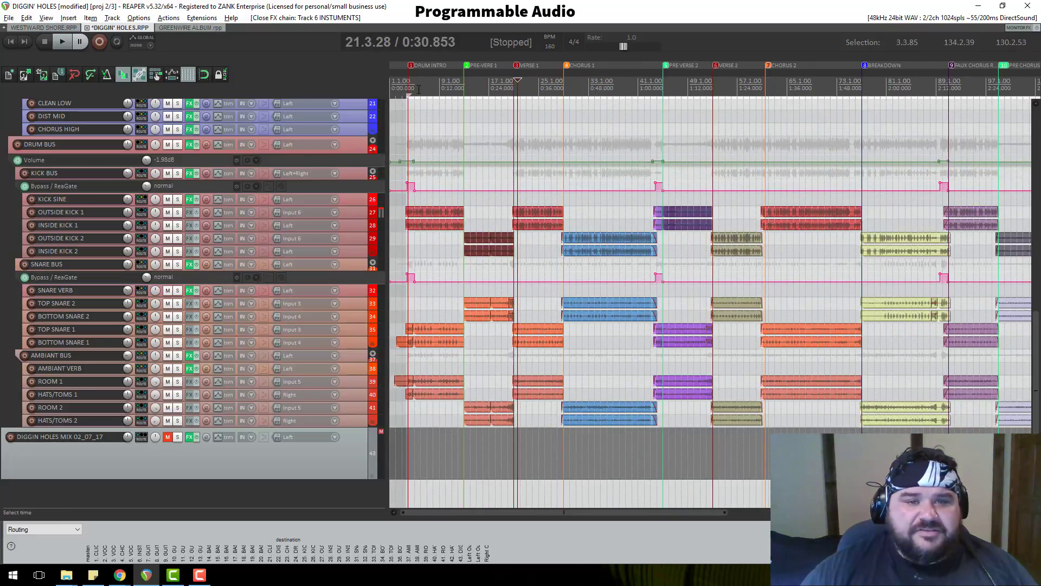
left_click(408, 83)
key("space")
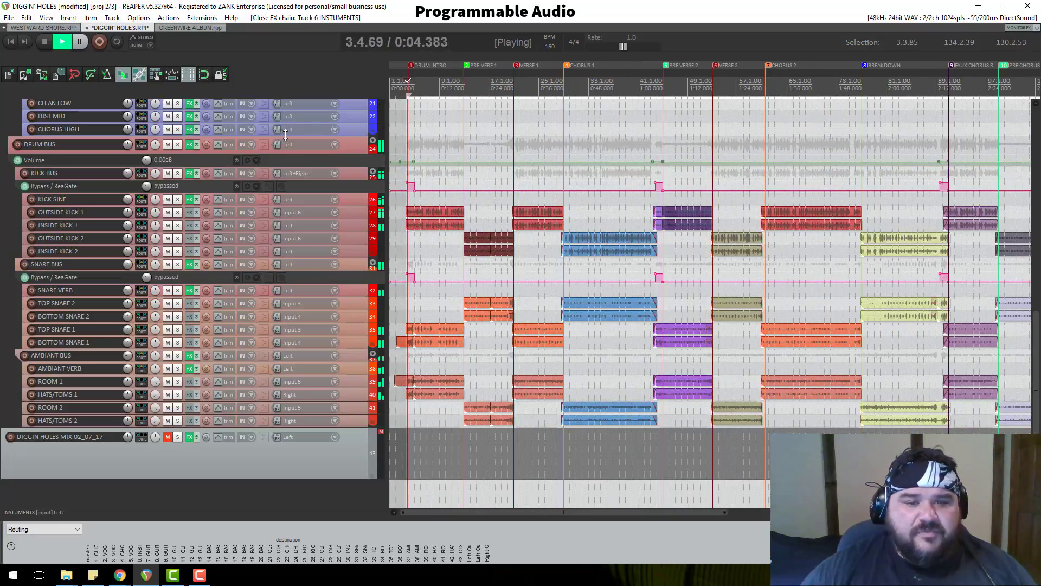
scroll(286, 134, "up", 2)
key("space")
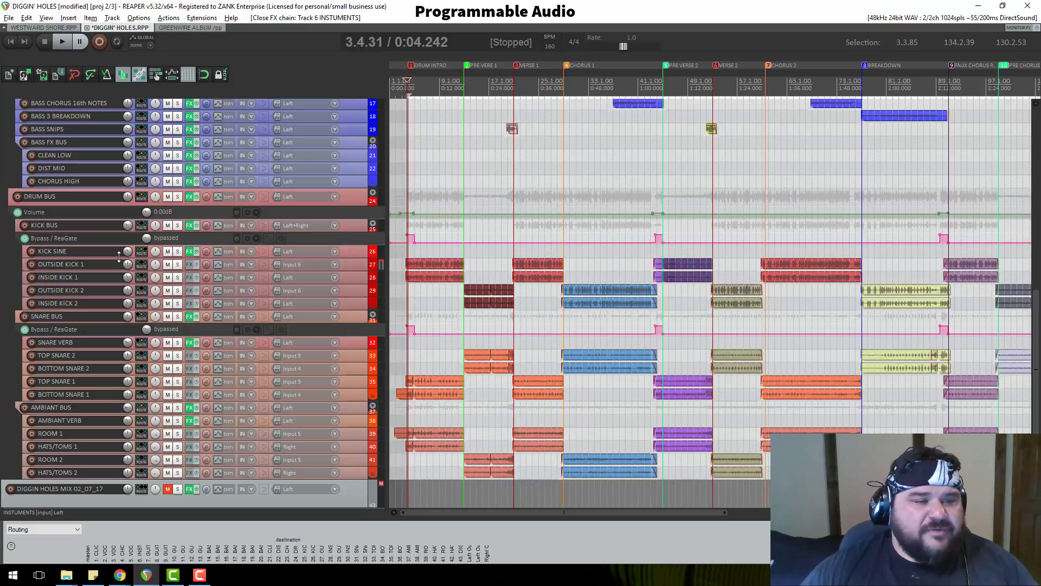
Make the KICK SINE track slightly taller
mouse_move(118, 257)
left_mouse_down()
mouse_move(119, 267)
mouse_move(120, 257)
left_mouse_up()
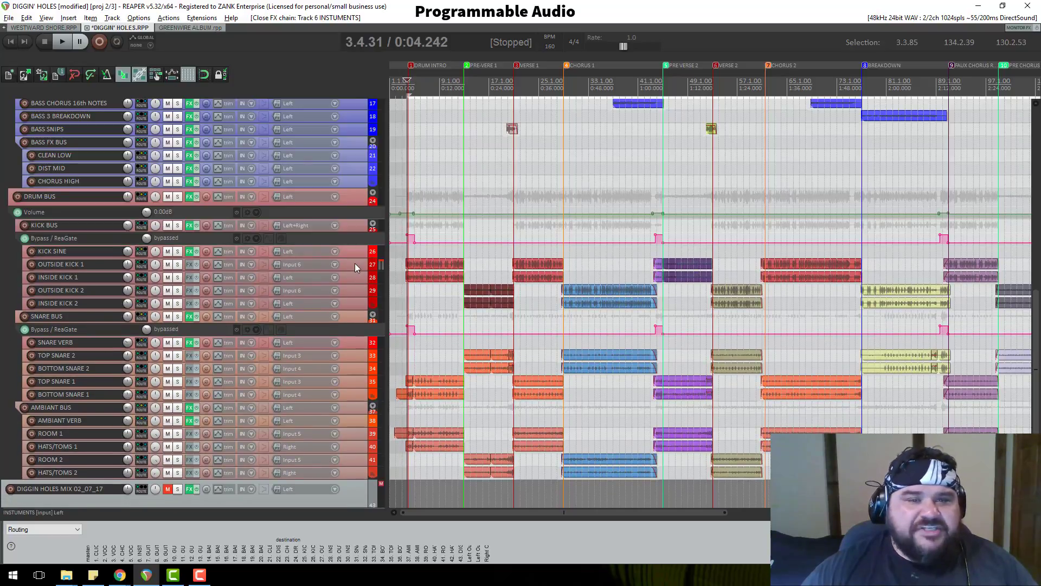
left_click_drag(358, 257, 358, 267)
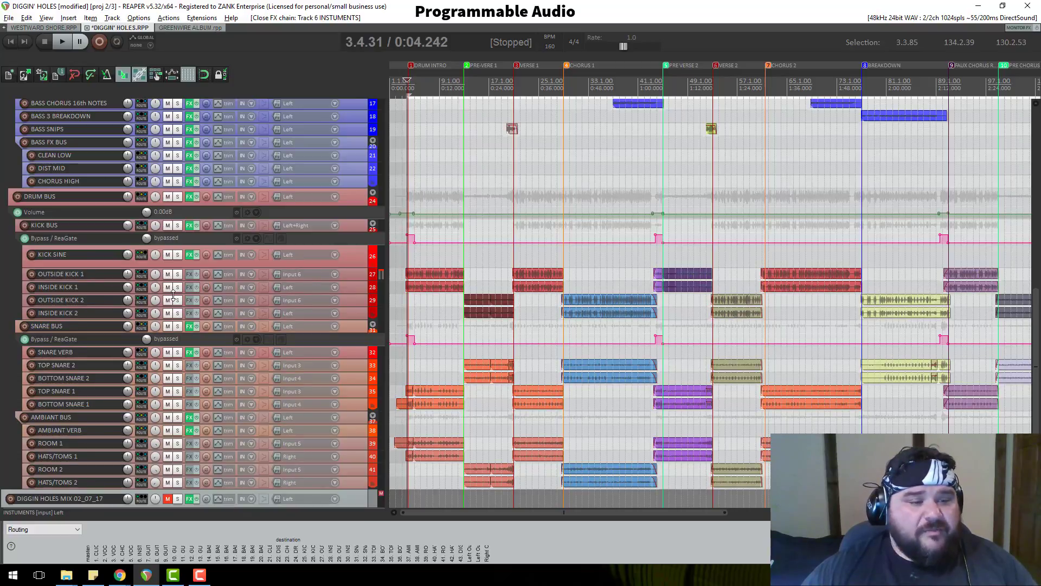
Lower the SNARE BUS track volume to -5.58 dB
scroll(160, 320, "down", 1)
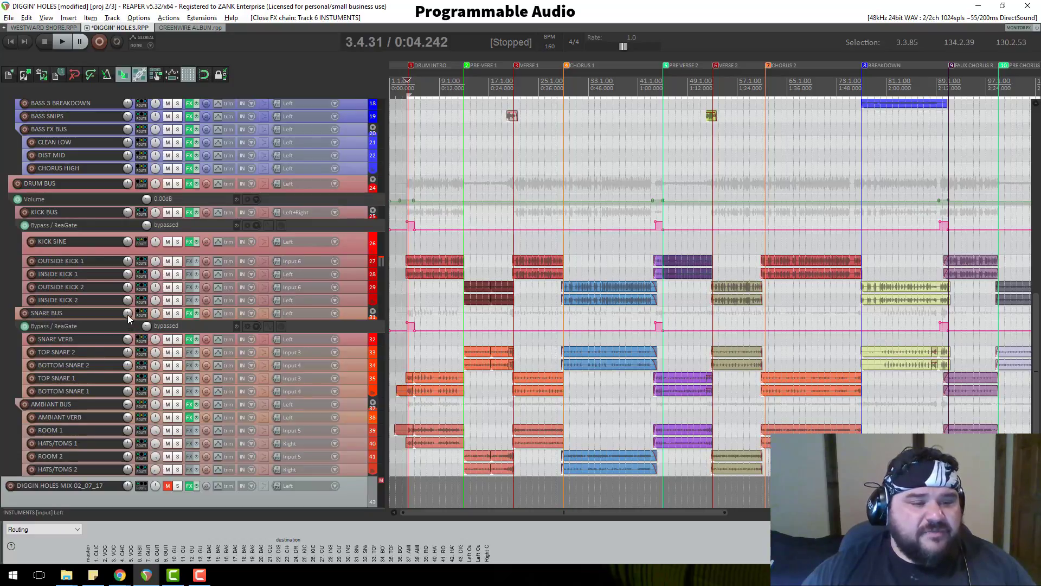
mouse_move(126, 318)
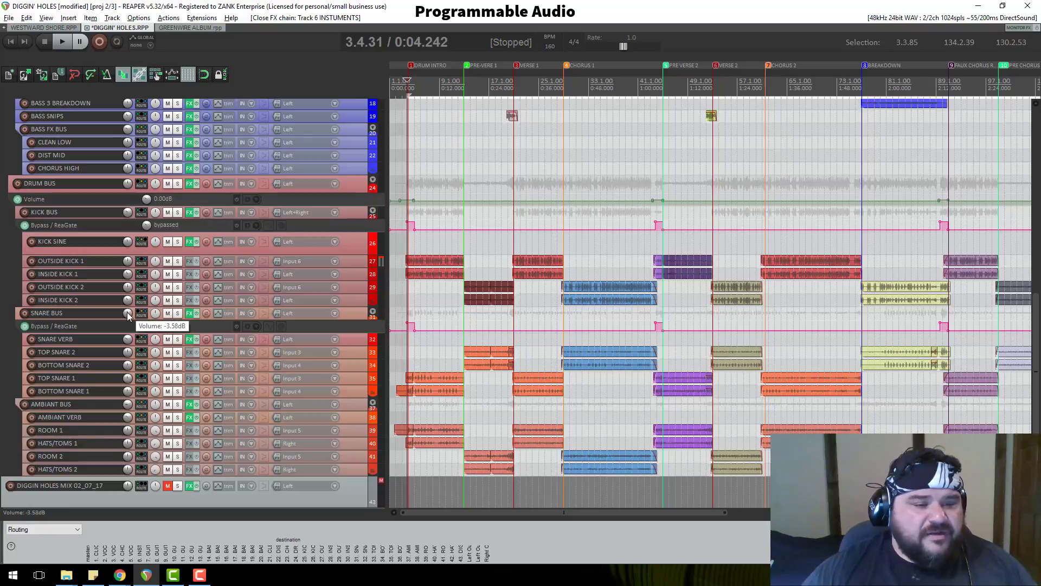
left_click_drag(128, 316, 128, 315)
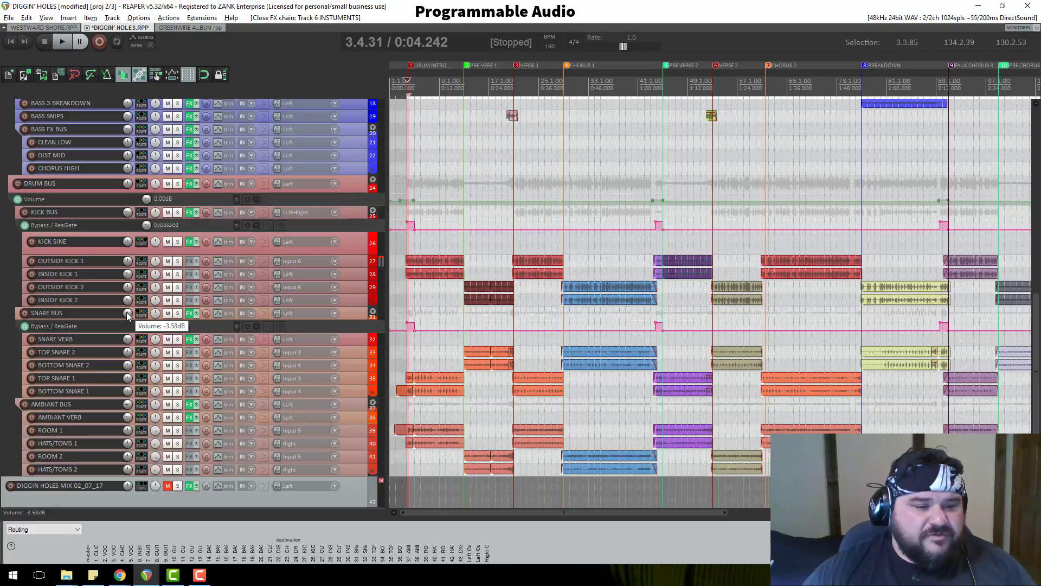
left_click_drag(128, 315, 128, 316)
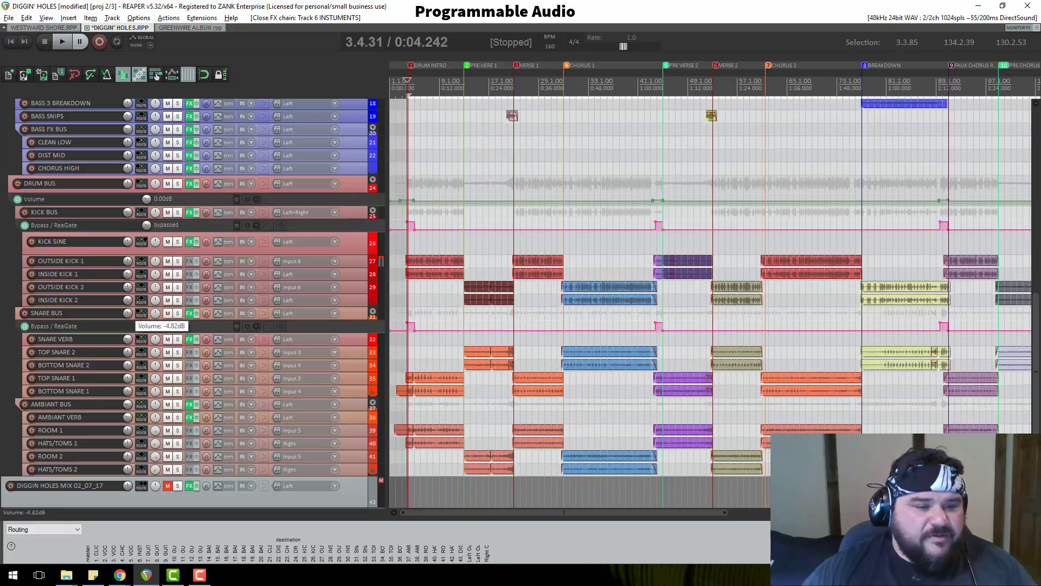
left_click_drag(128, 316, 128, 315)
Raise the SNARE VERB track volume to -12.0 dB and play the drum intro to check the snare balance
scroll(128, 341, "down", 5)
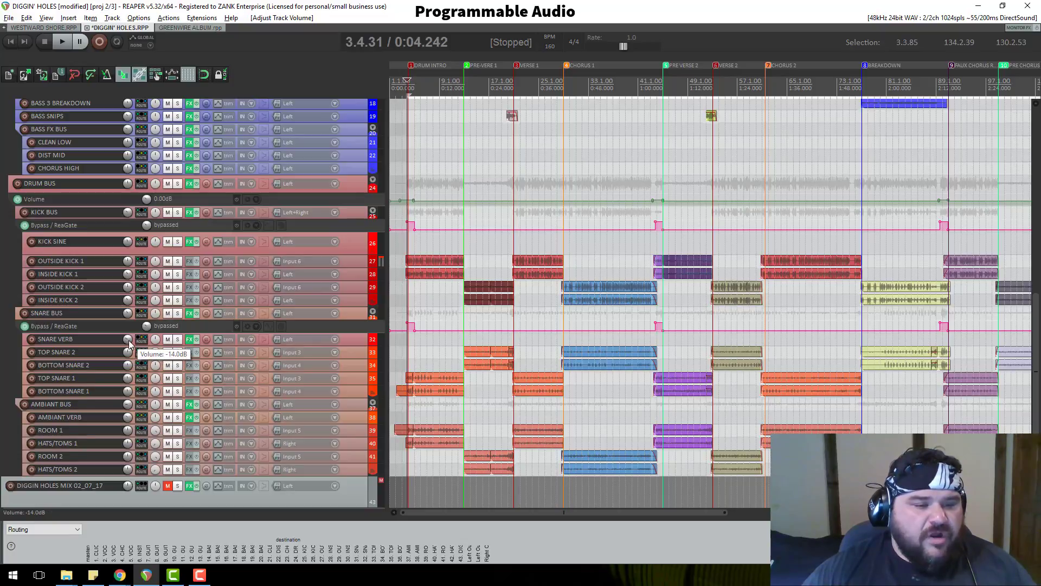
scroll(128, 352, "up", 1)
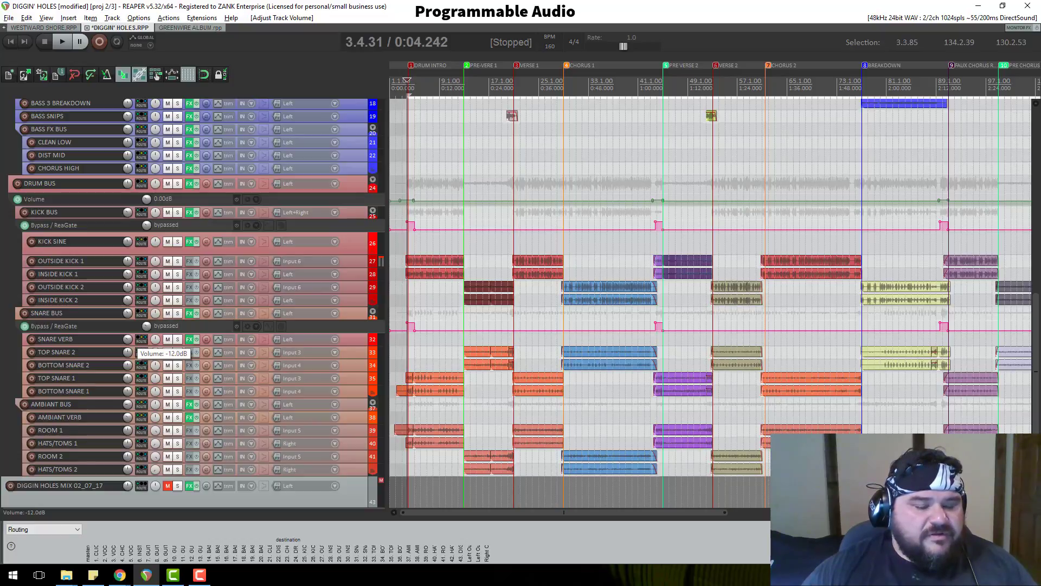
key("space")
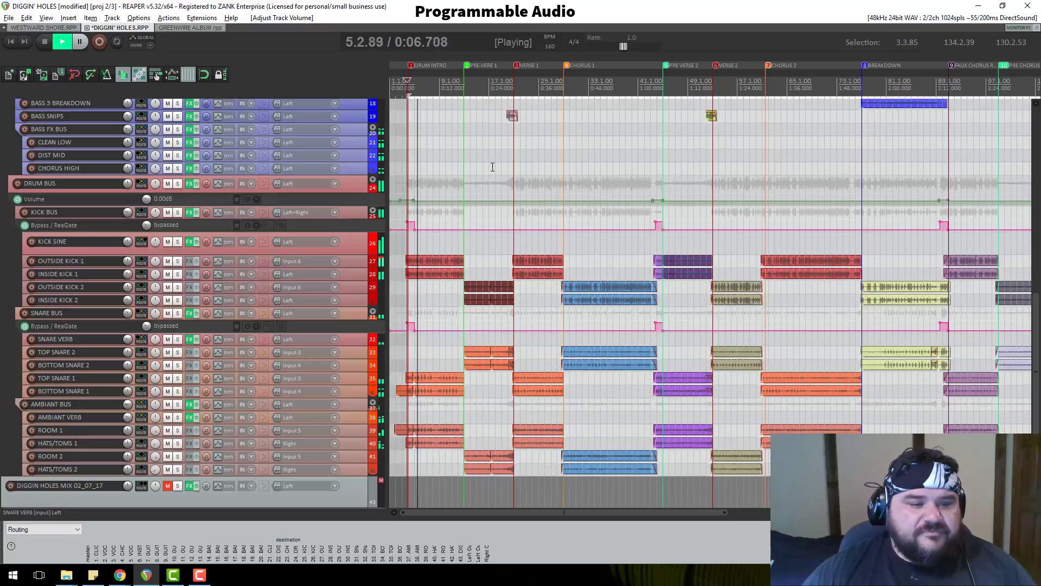
key("space")
Select the SNARE BUS and SNARE VERB tracks and examine the wet and dry levels of the SNARE VERB's ReaVerb effect
left_click(358, 314)
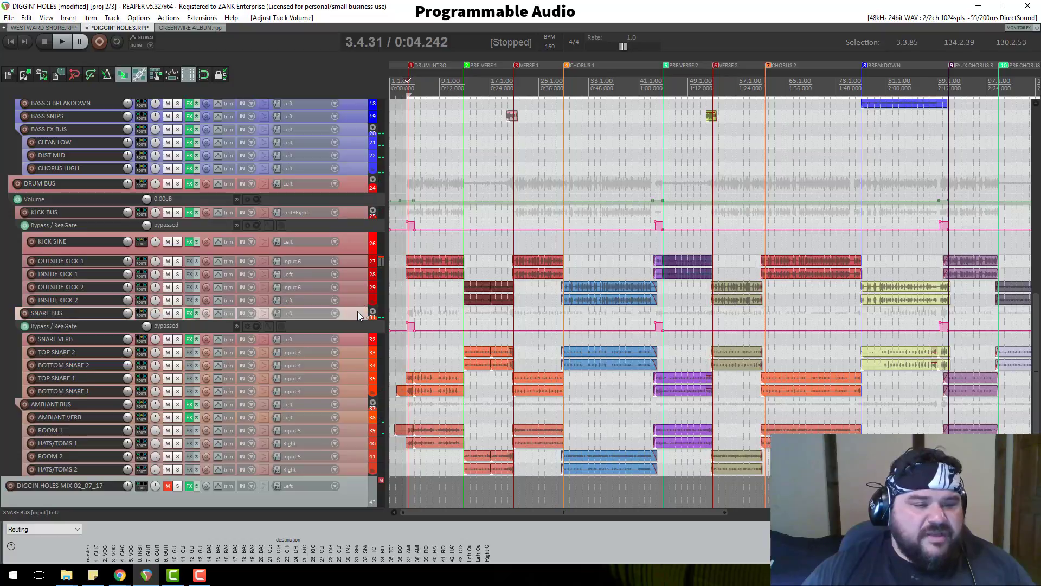
left_click(355, 341, "ctrl")
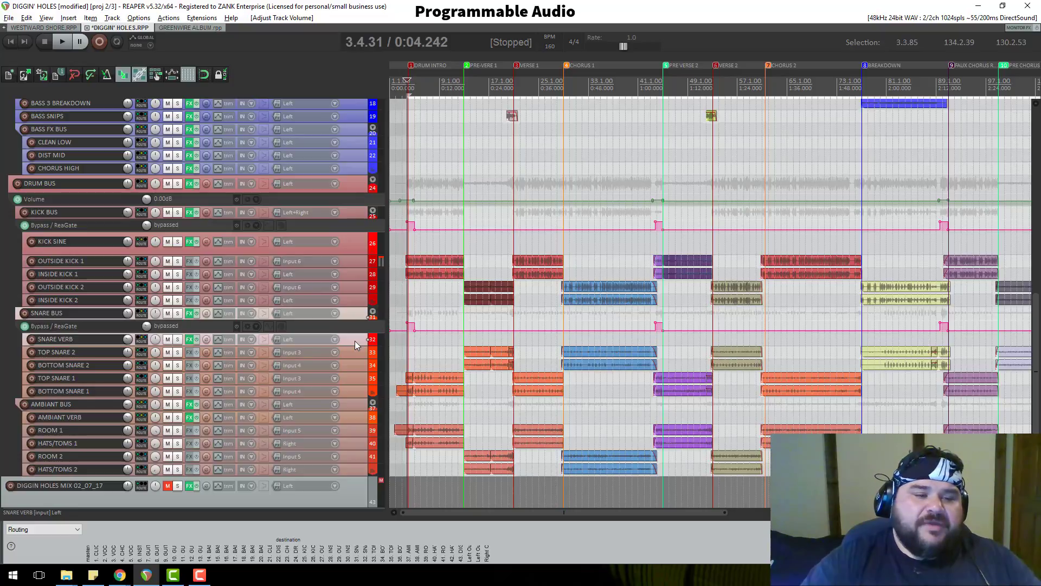
left_click(191, 340)
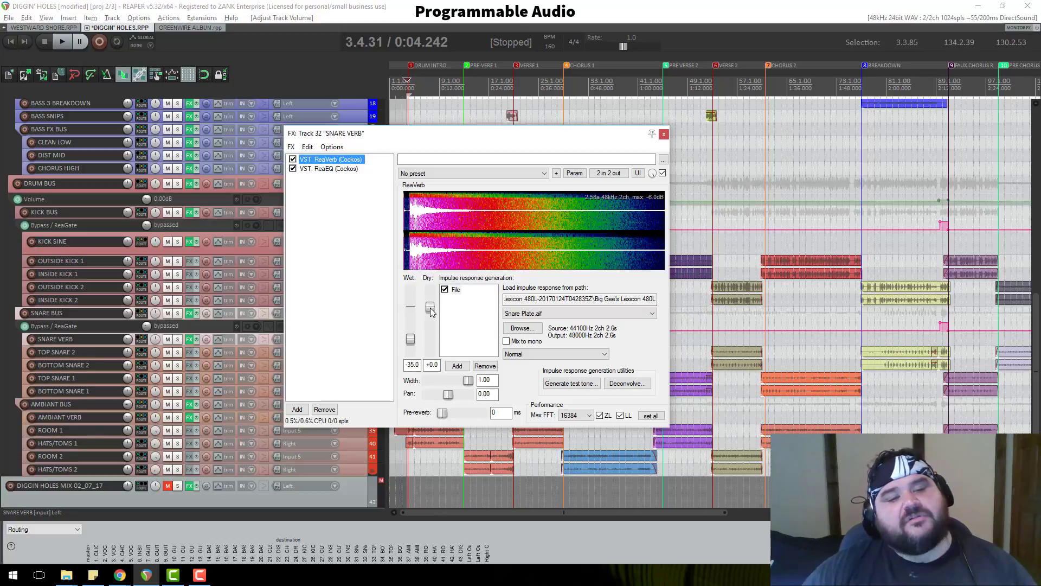
left_click(664, 134)
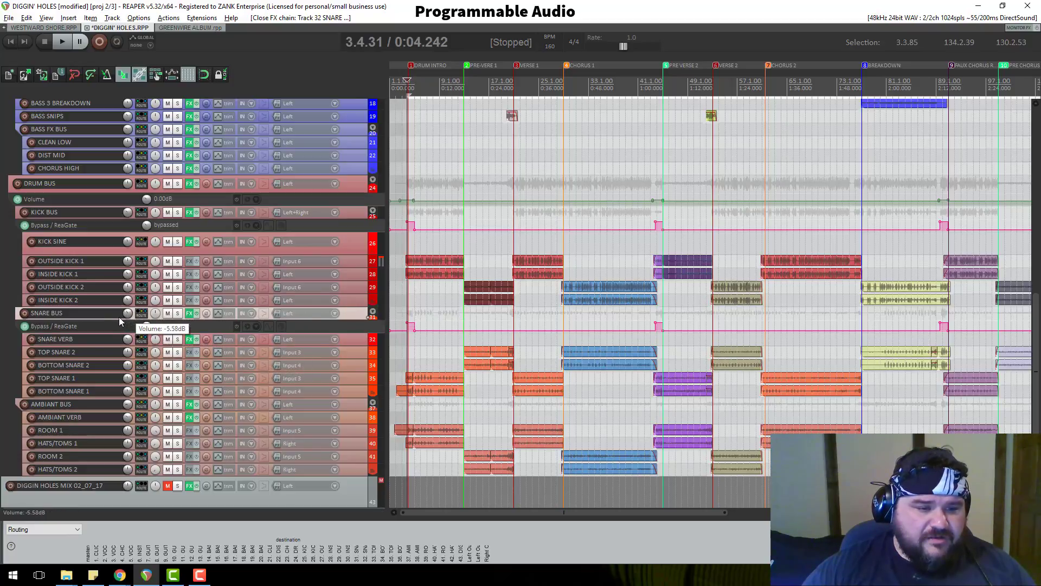
Make the SNARE BUS track taller and select the time range from 3.3.52 to 6.3.16 in the drum intro
left_click_drag(119, 318, 119, 330)
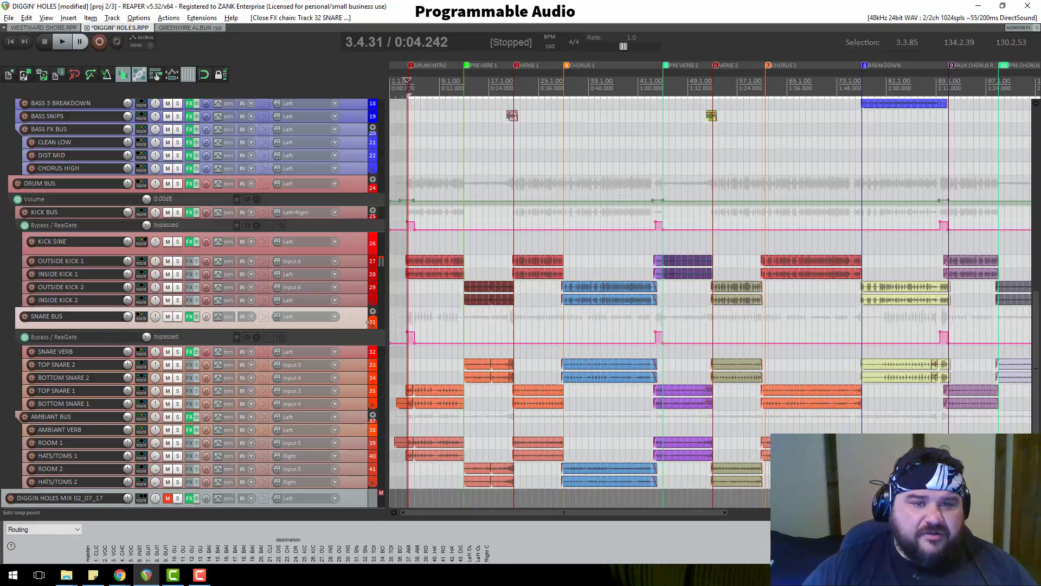
scroll(483, 125, "up", 4)
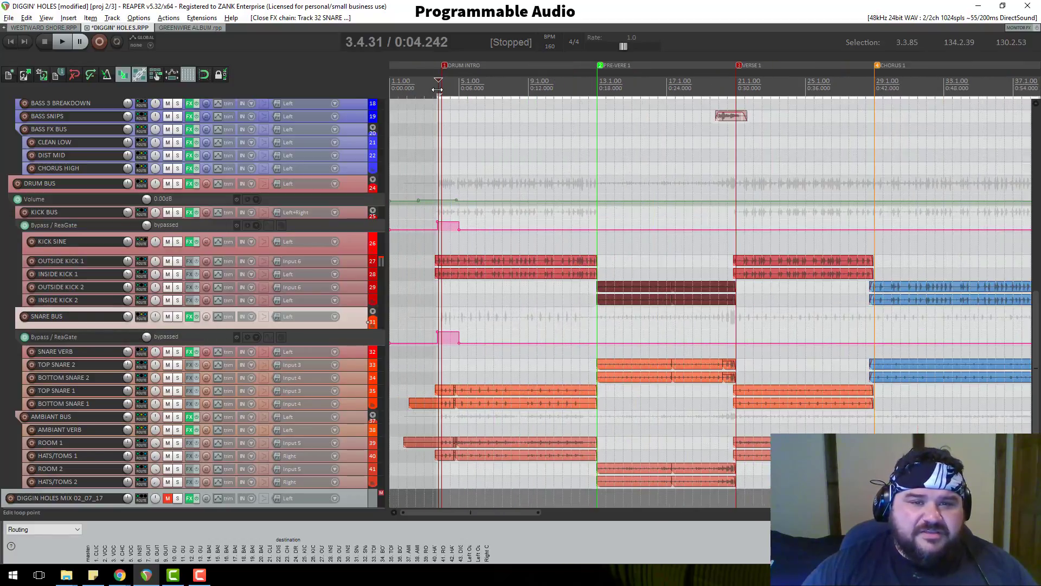
left_click_drag(438, 87, 486, 86)
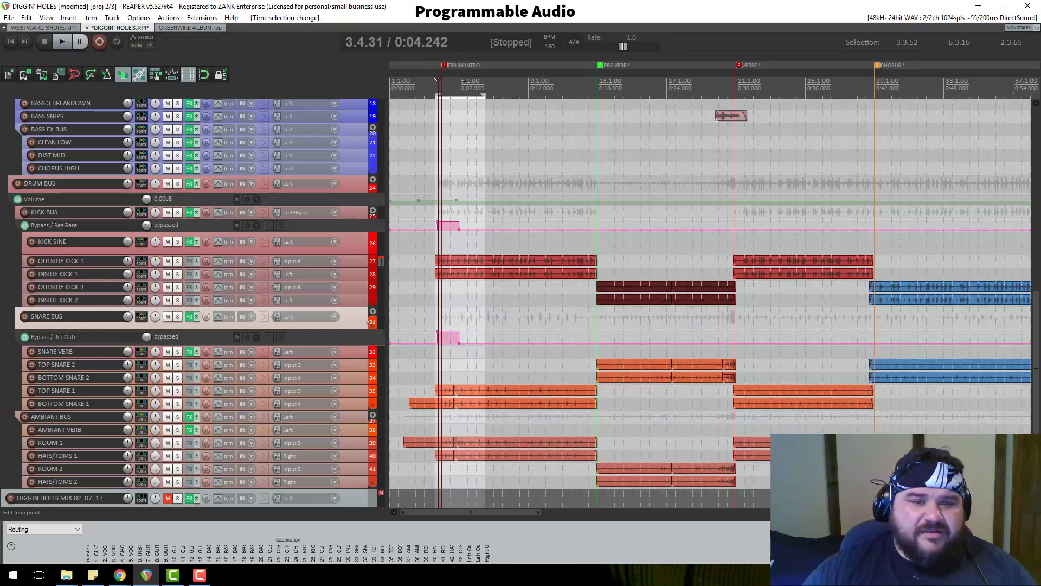
Play the selected drum intro briefly, shorten the time selection to 3.3.14–5.3.16 and place the edit cursor at 3.3.14
key("space")
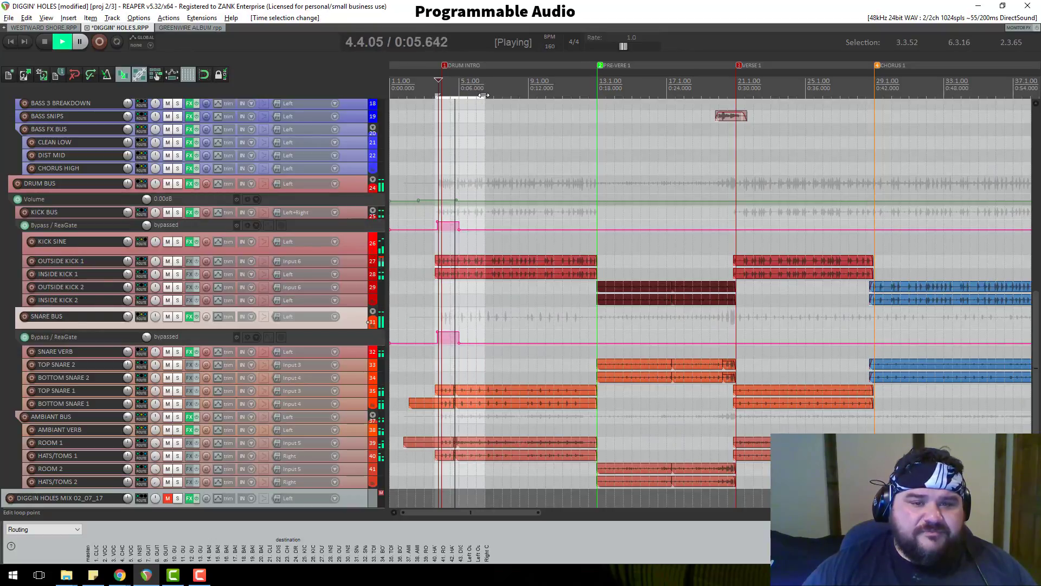
key("space")
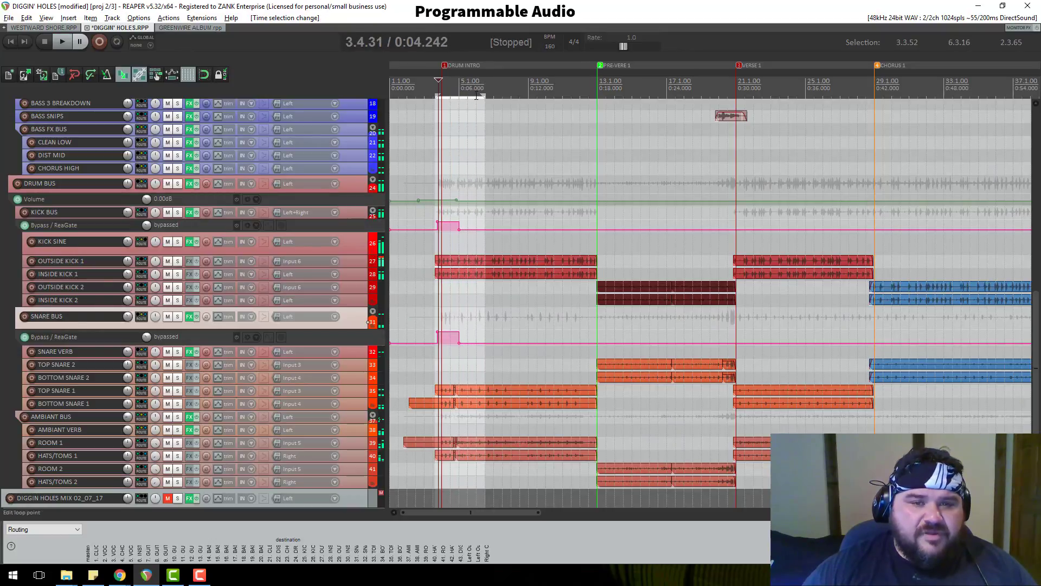
left_click_drag(436, 96, 468, 95)
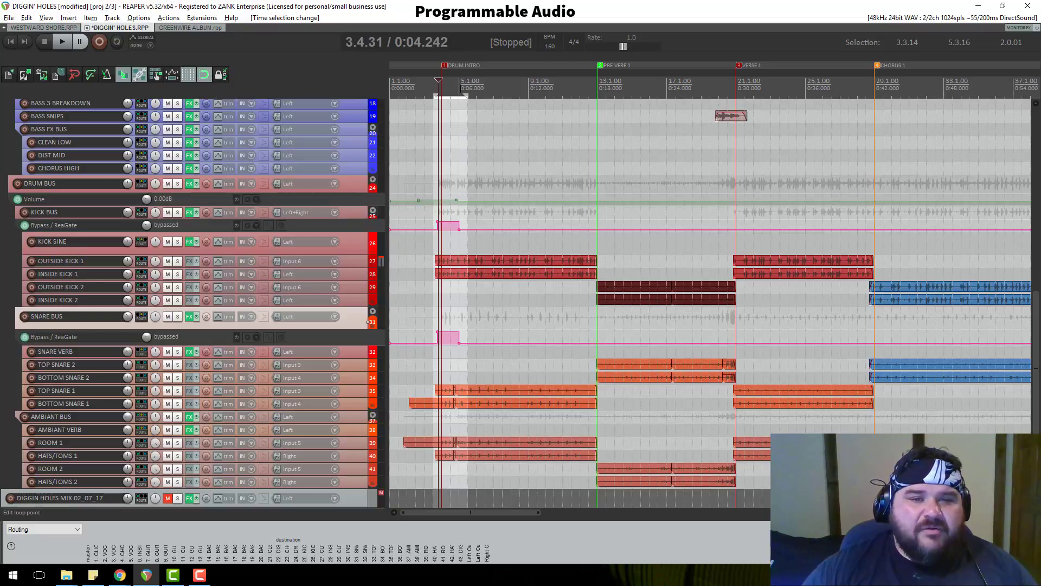
left_click(434, 88)
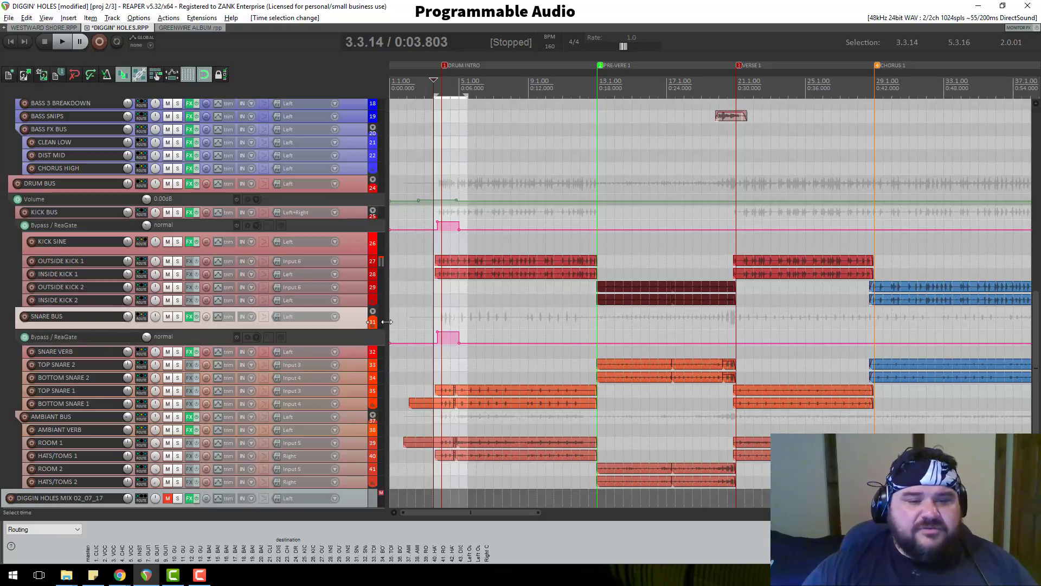
Examine the ReaGate settings on the SNARE BUS and the ReaVerb settings on the SNARE VERB track
left_click_drag(358, 327, 359, 327)
left_click(189, 317)
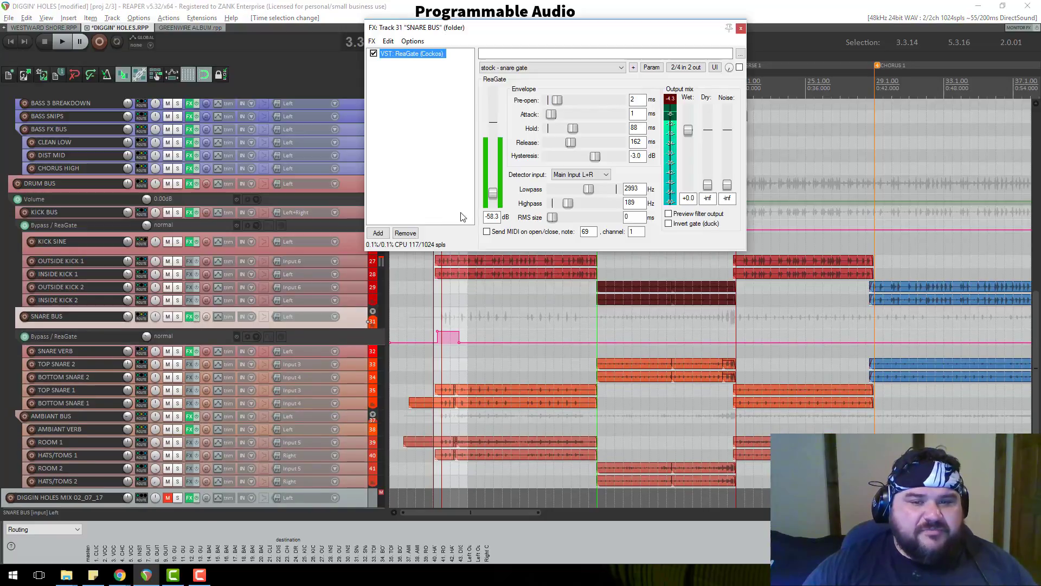
left_click(741, 29)
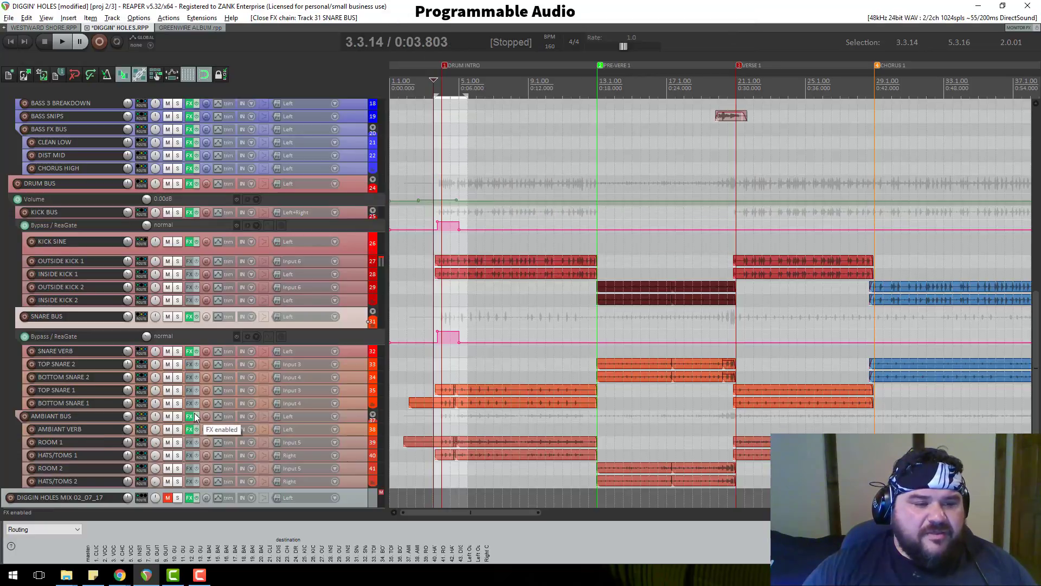
scroll(195, 420, "down", 1)
left_click(191, 339)
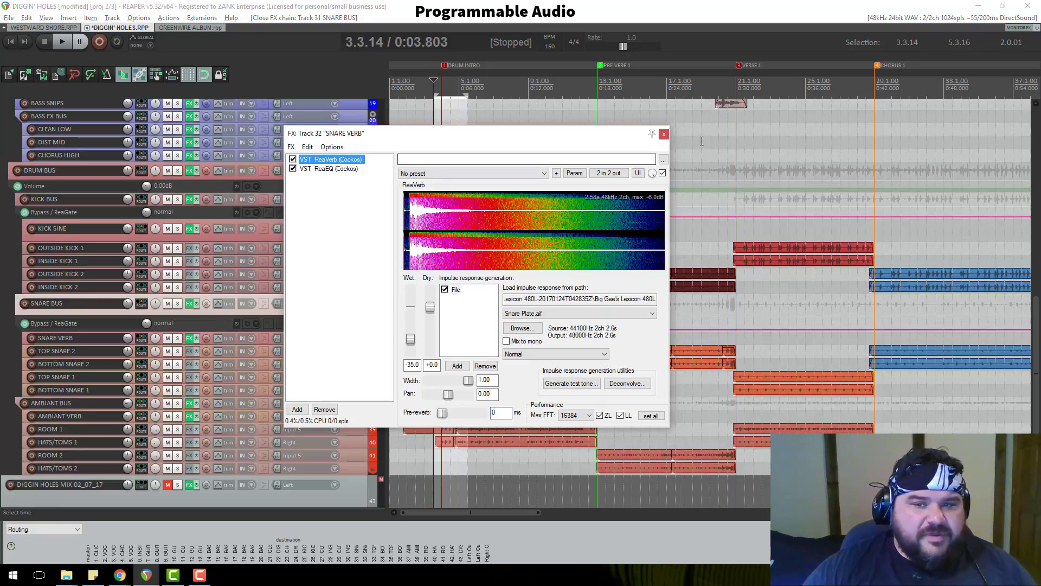
key("Escape")
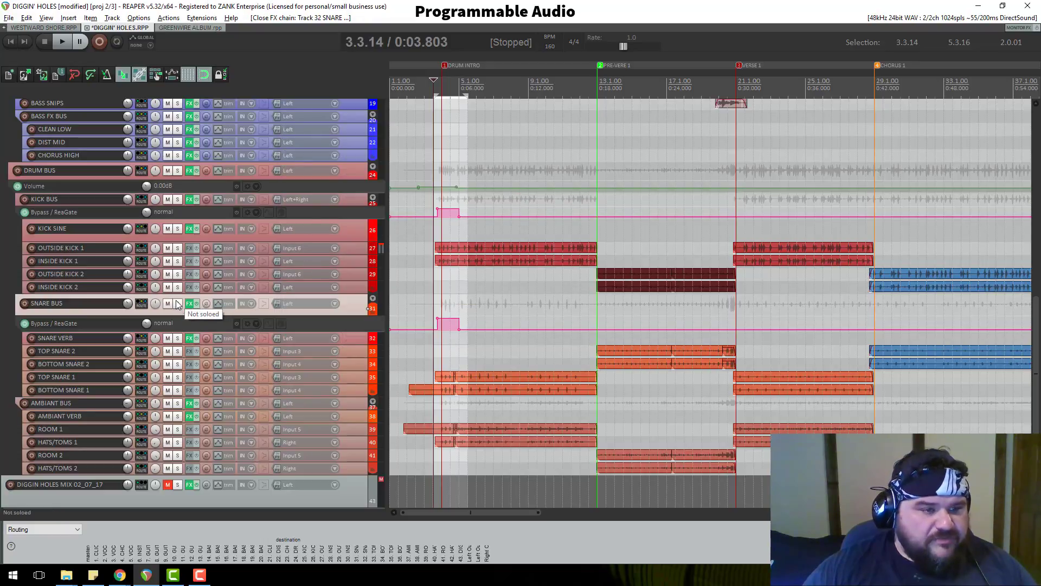
Add ReaEQ to the SNARE BUS effects chain and load the preset "stock - Basic 11 band Rock Snare"
left_click(190, 304)
left_click(378, 233)
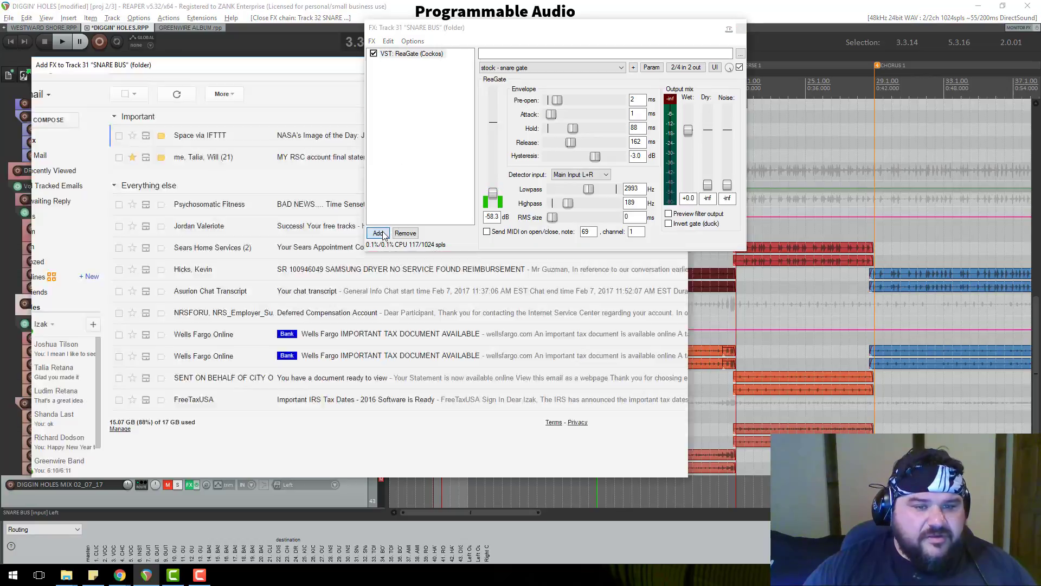
type("rea")
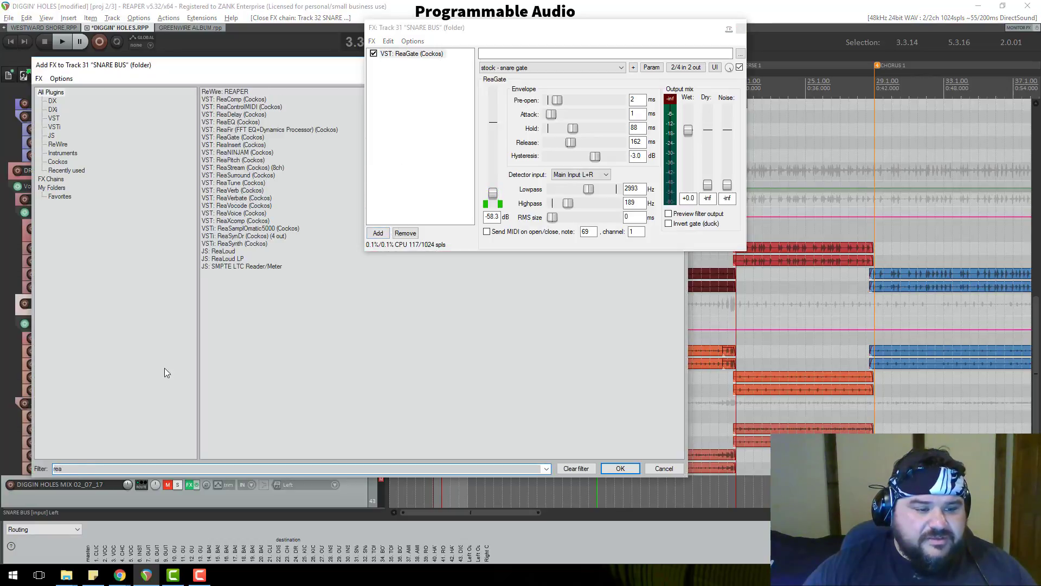
double_click(235, 122)
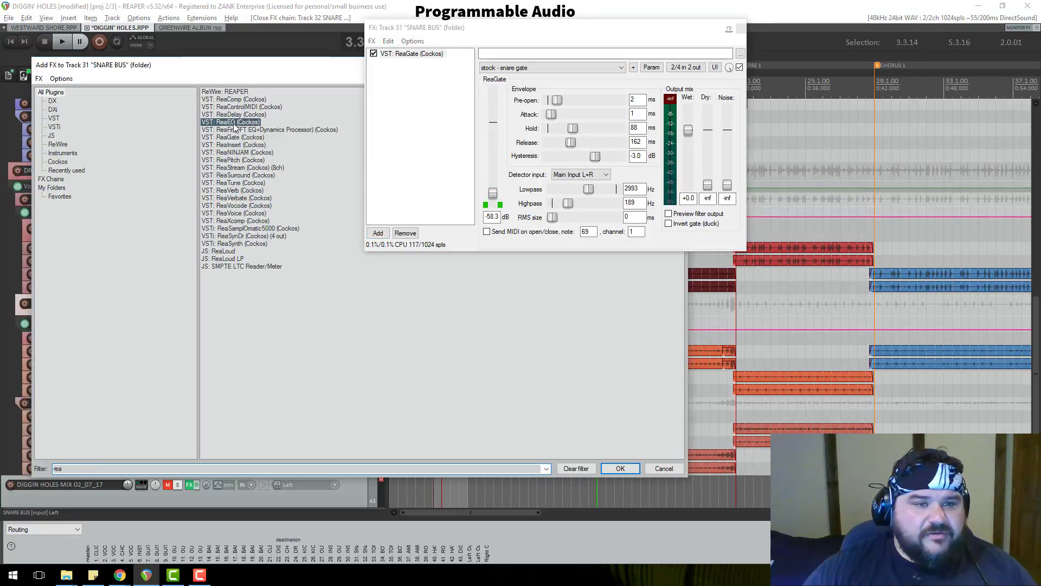
left_click(499, 68)
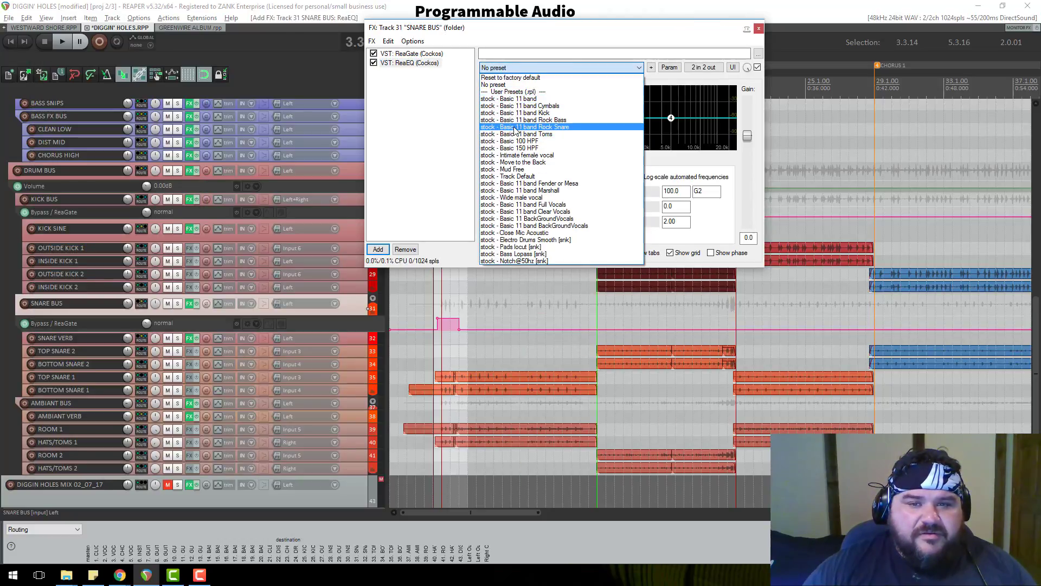
left_click(579, 127)
Audition the snare EQ, set ReaEQ band 9's gain to 2.0 dB, and set band 7 to 3039.5 Hz and 1.9 dB
mouse_move(686, 114)
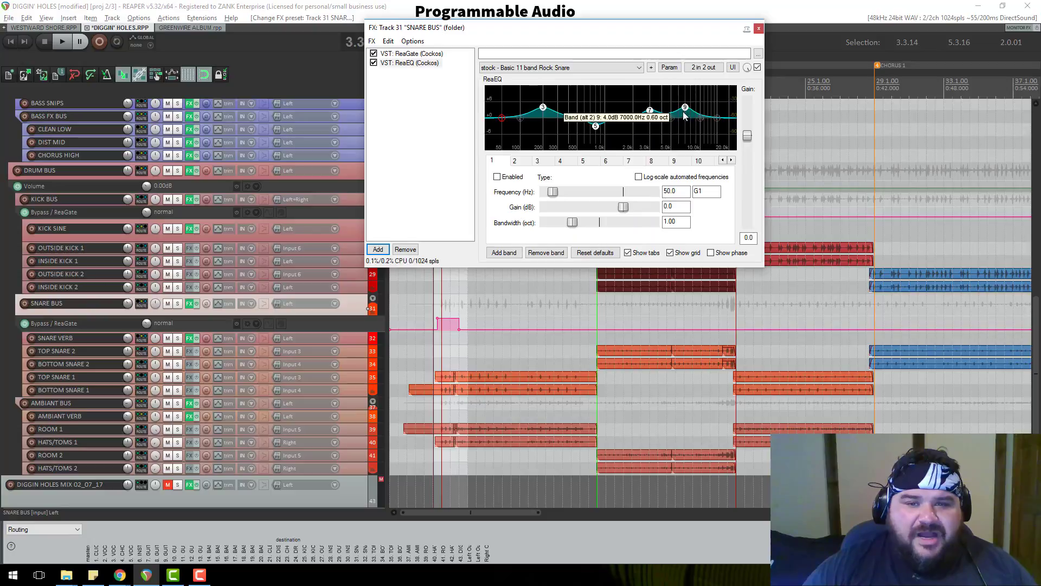
key("space")
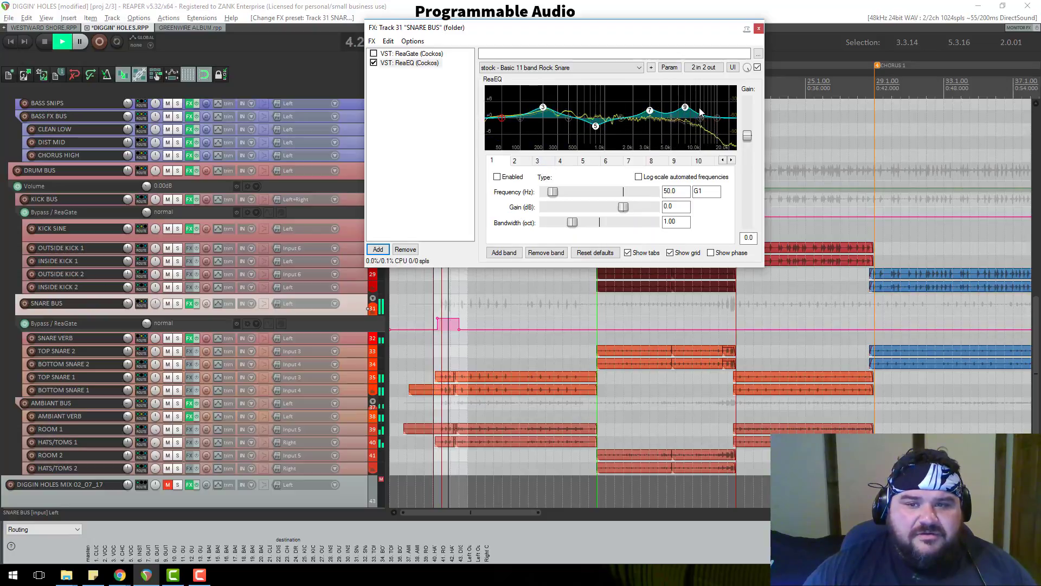
key("space")
left_click(685, 107)
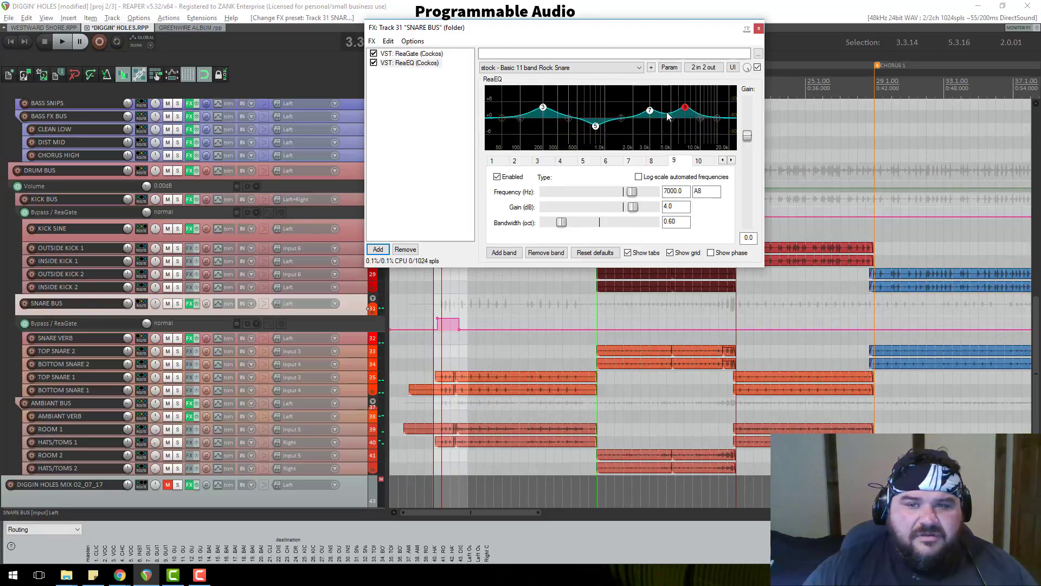
left_click(652, 111)
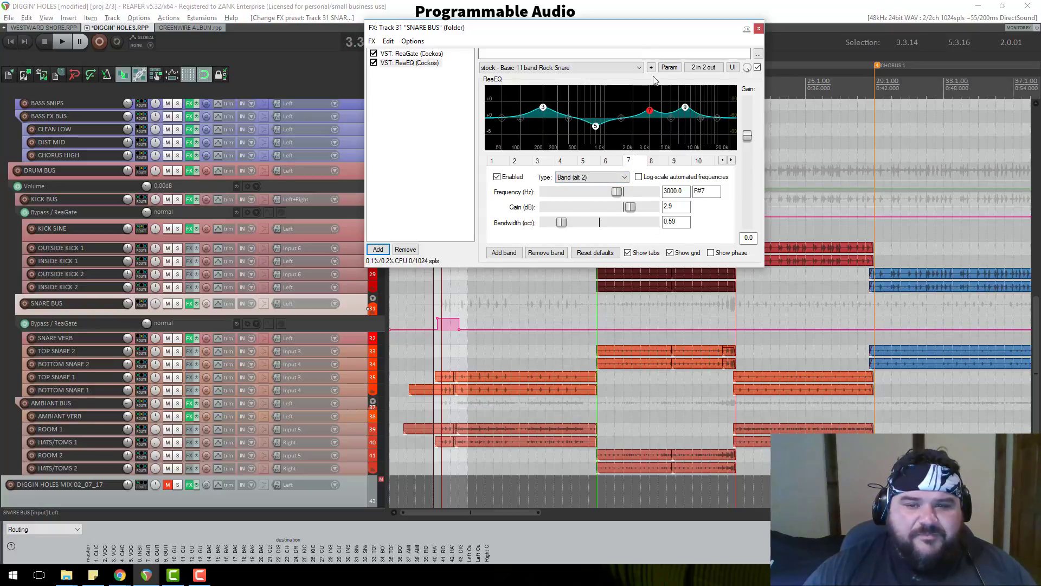
left_click_drag(650, 111, 651, 110)
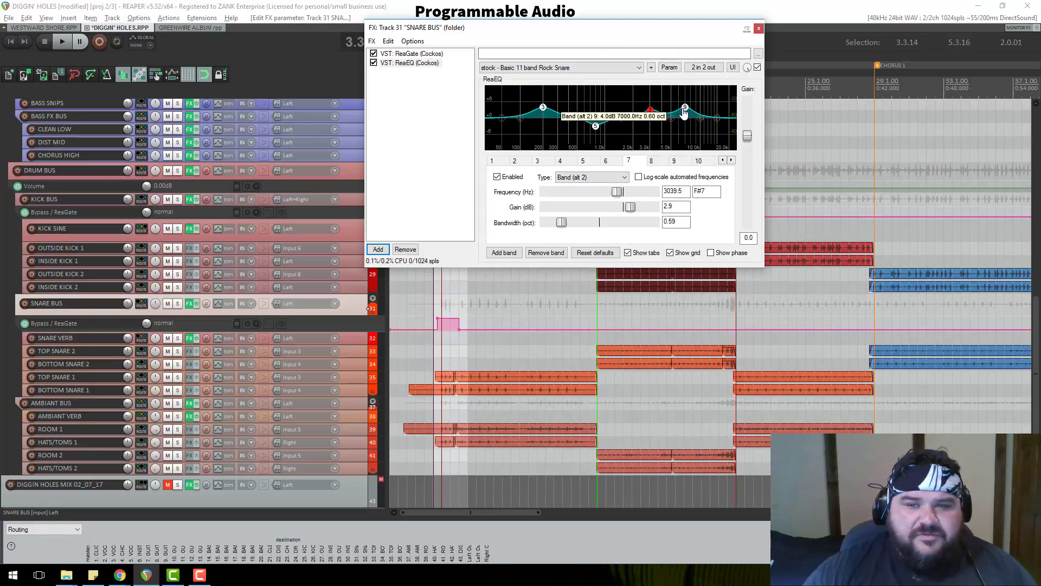
left_click(685, 108)
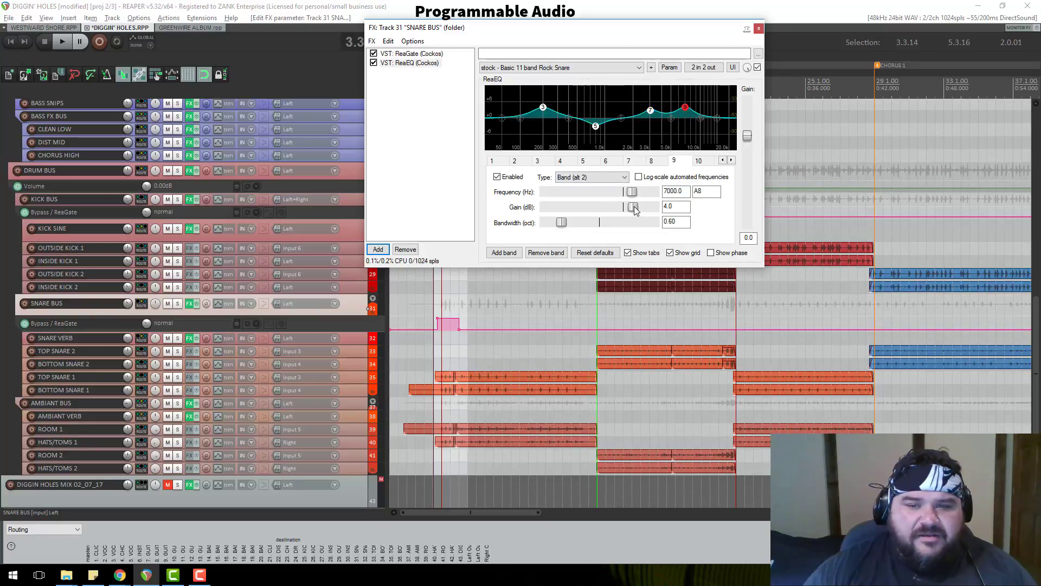
left_click_drag(632, 211, 629, 210)
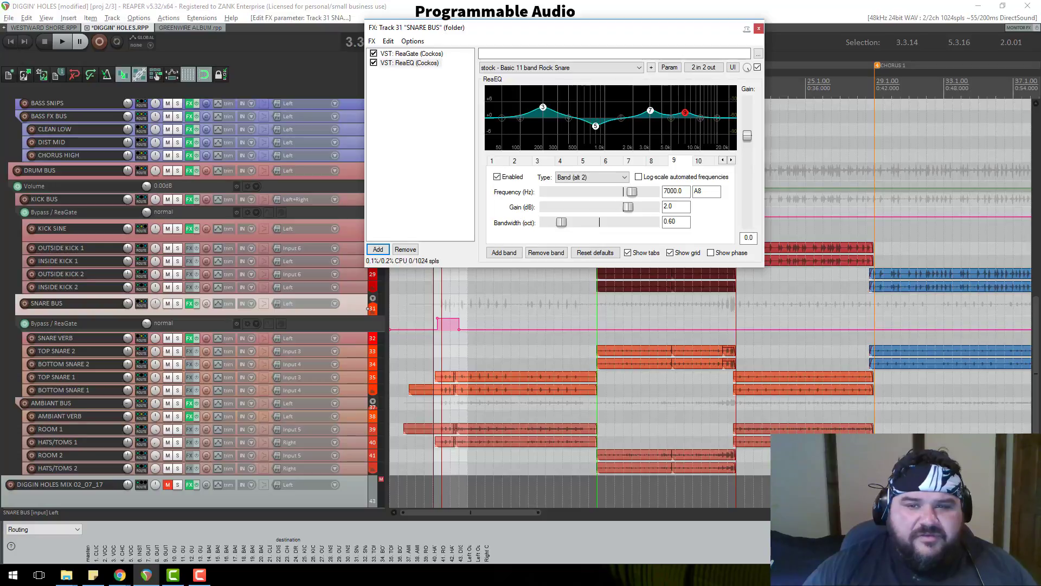
left_click(651, 112)
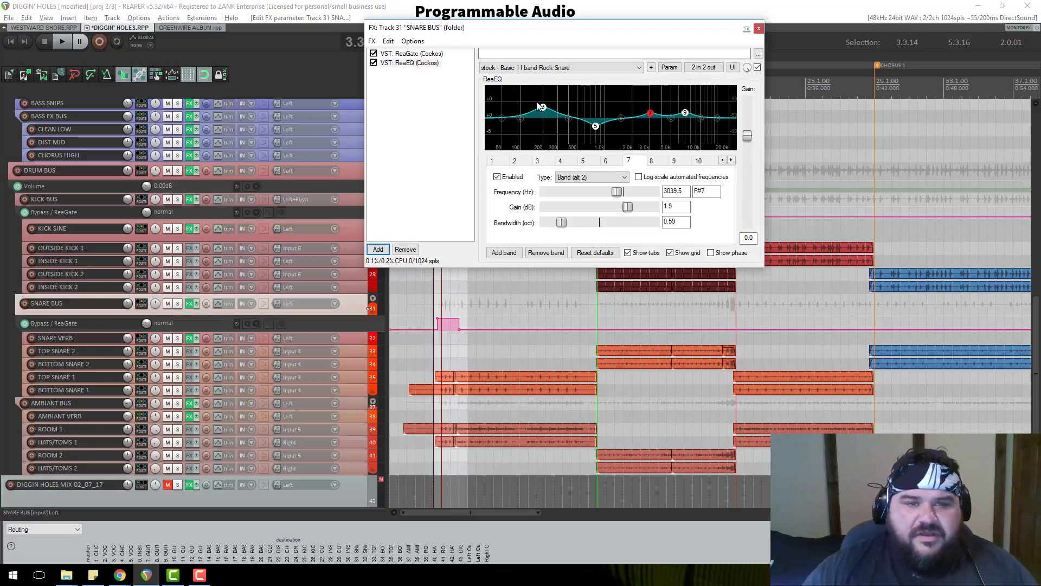
Move ReaEQ ahead of ReaGate in the SNARE BUS effects chain and play the drum intro to compare
left_click_drag(404, 54, 404, 54)
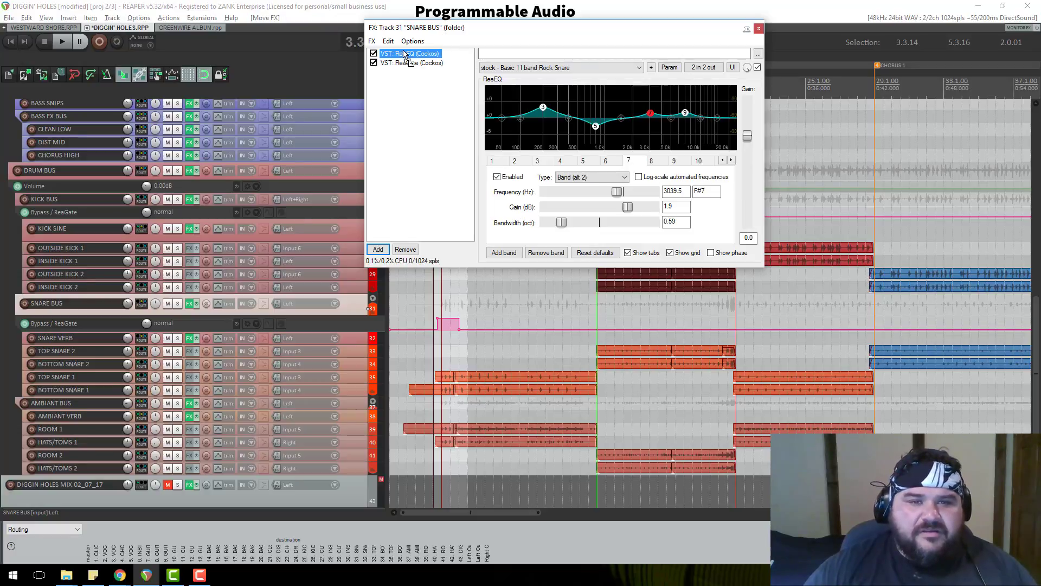
key("space")
left_click(373, 63)
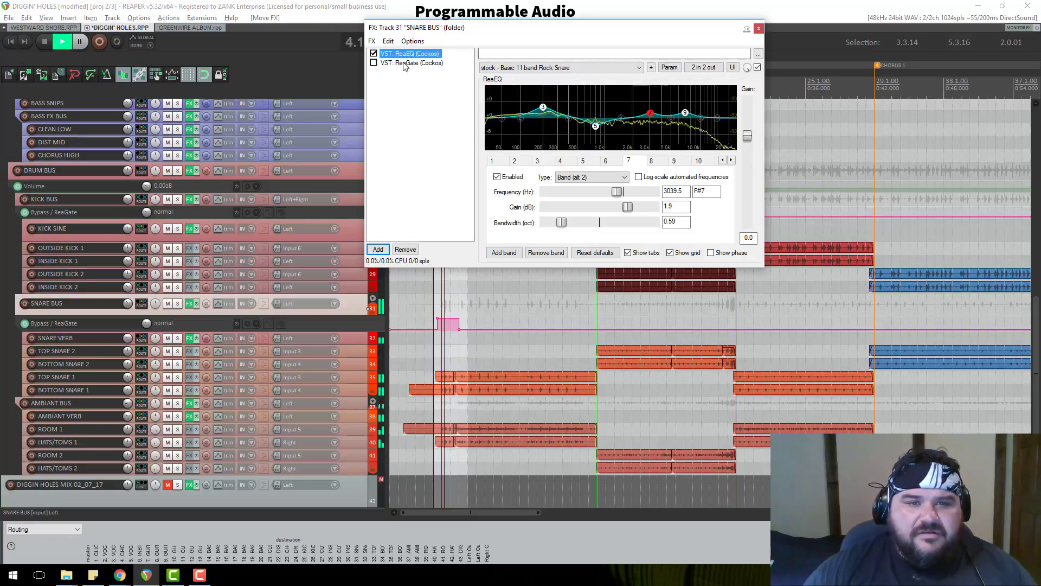
left_click(374, 63)
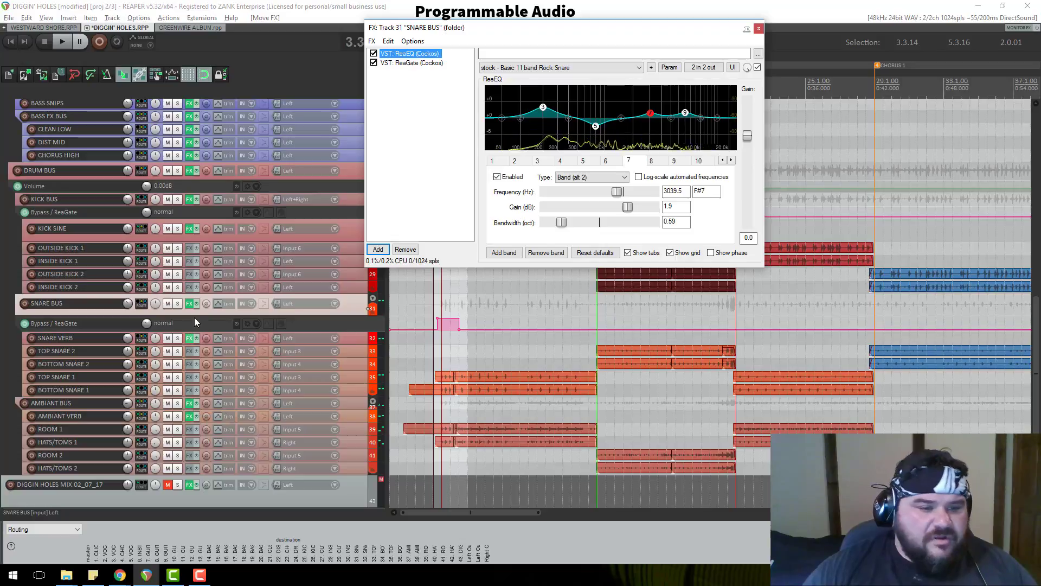
key("space")
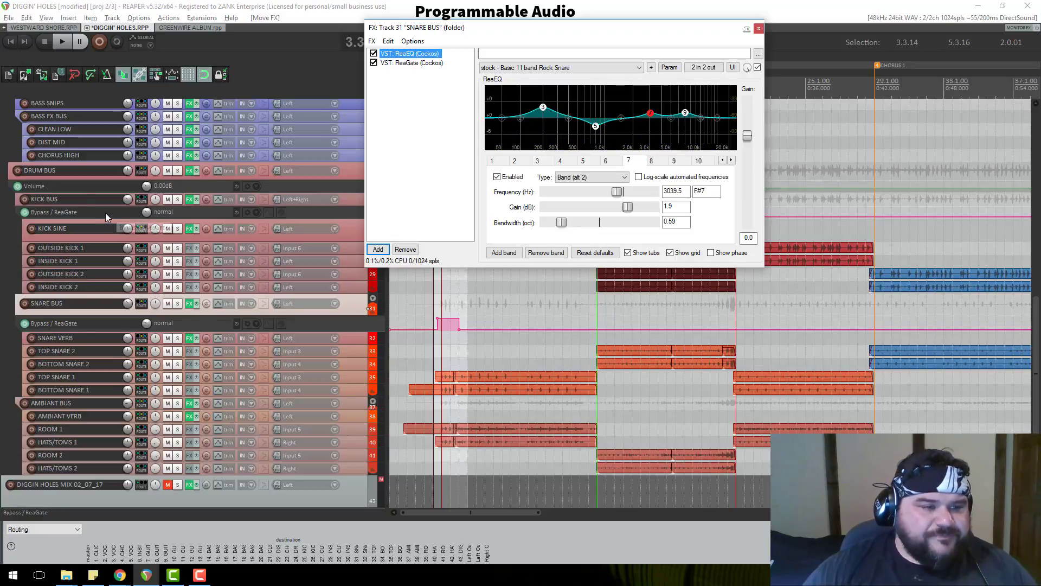
left_click(190, 338)
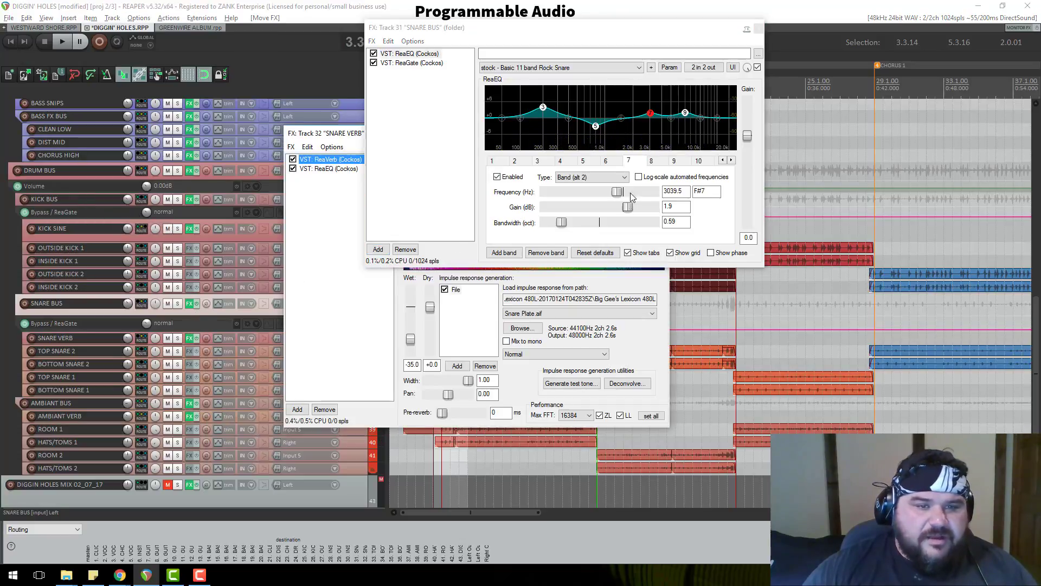
left_click_drag(347, 133, 459, 277)
left_click(765, 277)
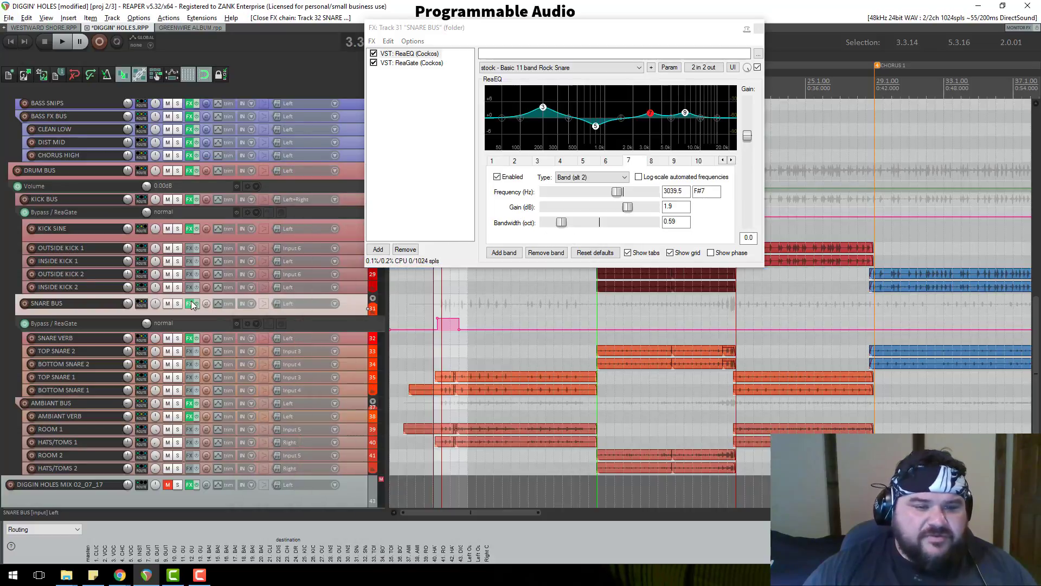
Add ReaComp to the SNARE BUS effects chain and move ReaGate ahead of ReaEQ
left_click(378, 249)
type("rea")
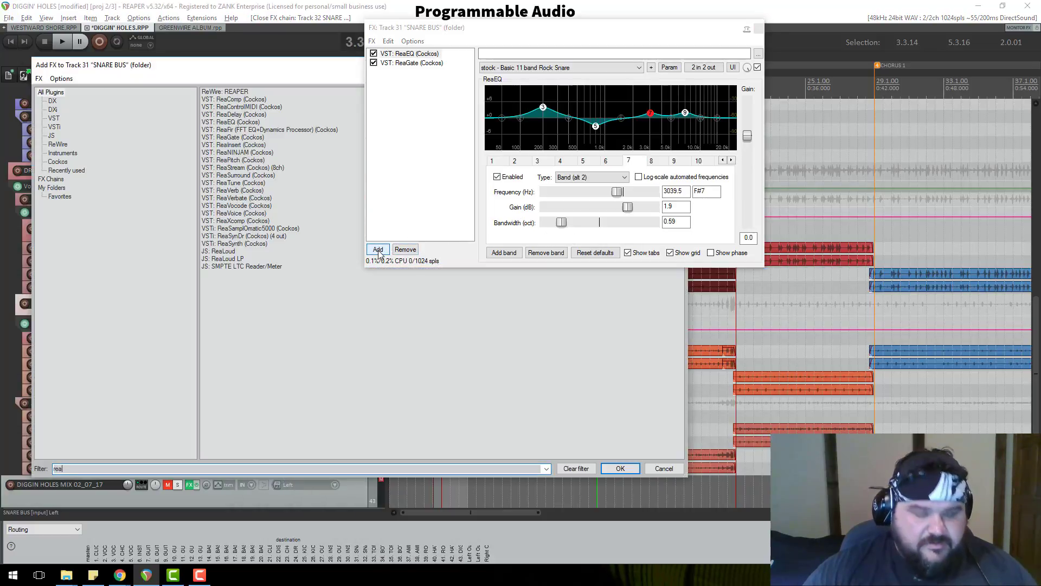
type("c")
double_click(265, 92)
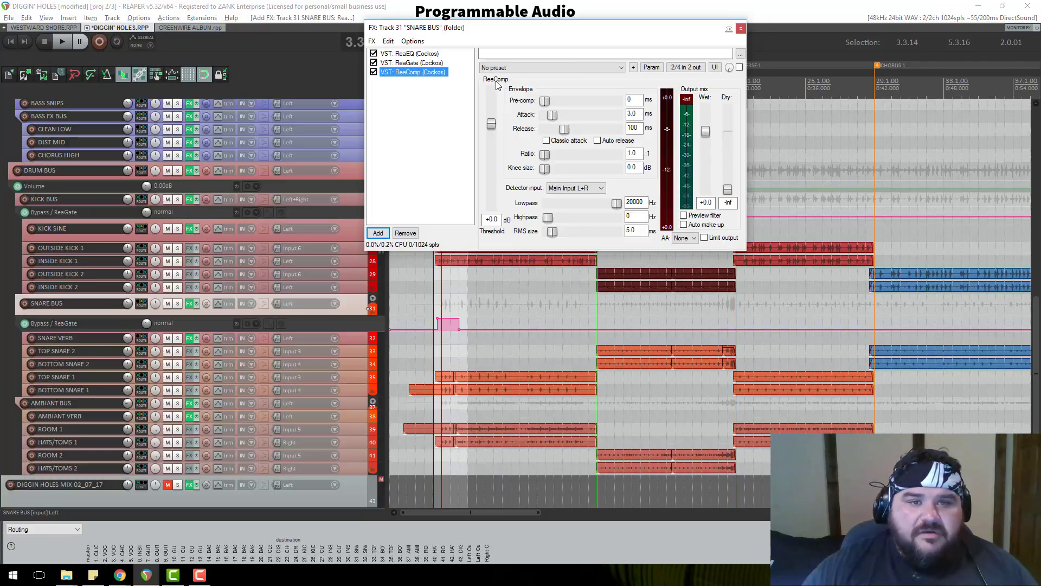
left_click_drag(408, 63, 416, 55)
Load ReaComp's "stock - Modern Rock Snare - aim for 6dB GR" preset and set its anti-aliasing to 4x during playback
left_click(415, 72)
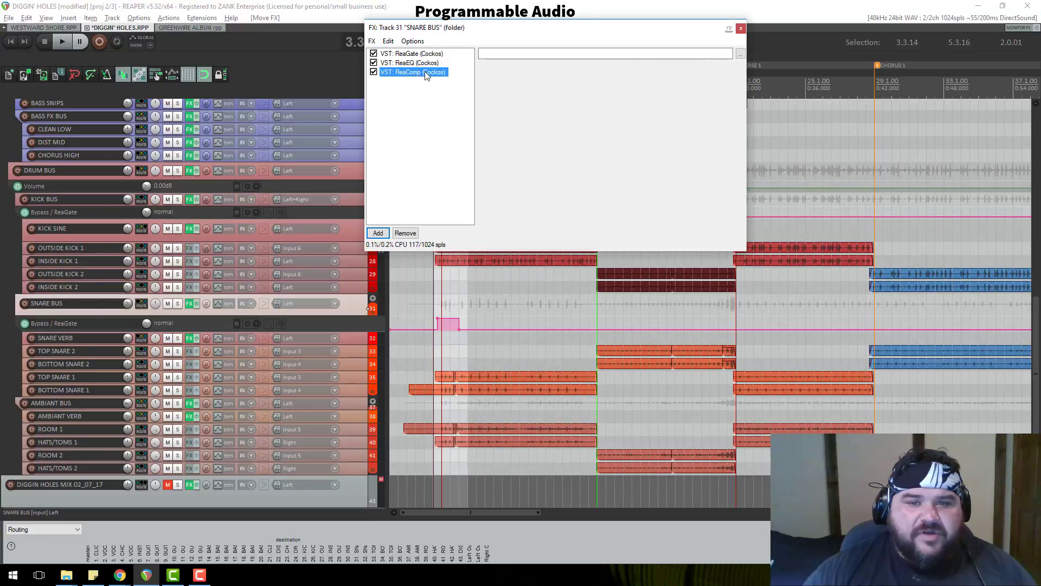
left_click(581, 71)
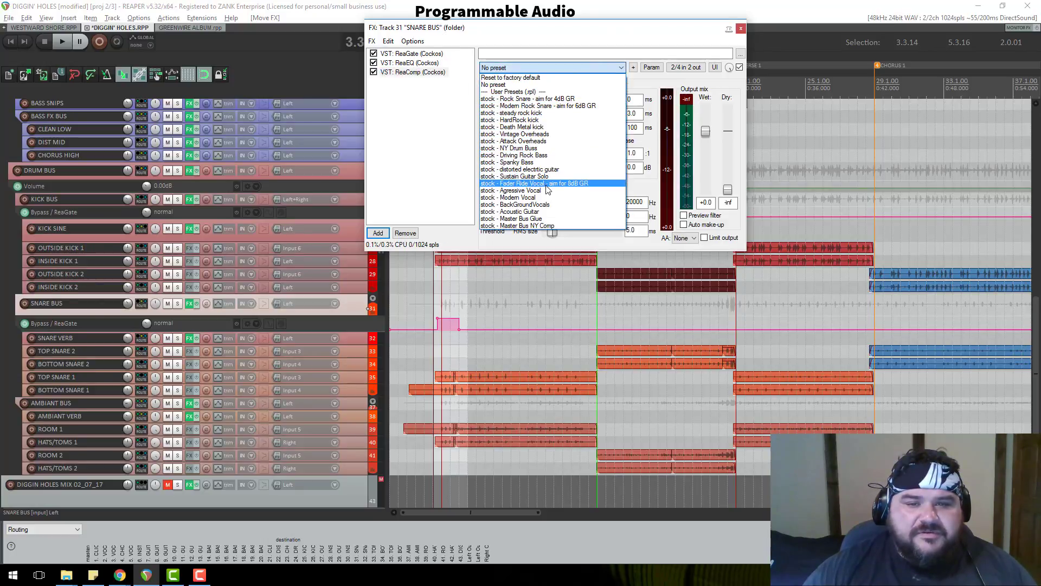
left_click(540, 106)
key("space")
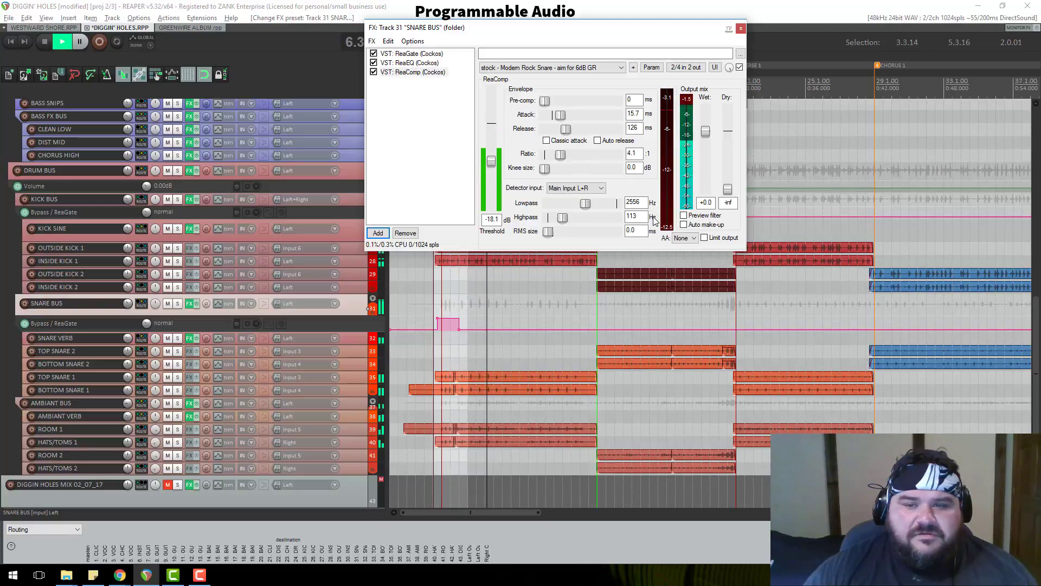
left_click(677, 239)
left_click(678, 250)
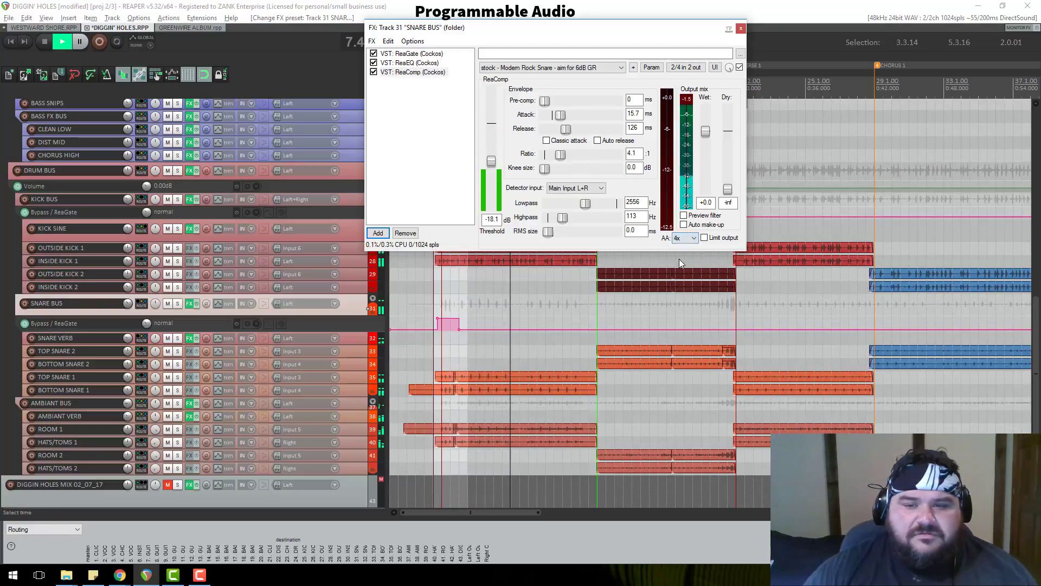
Set ReaComp's highpass to 2508 Hz and its threshold to -45.8 dB while listening to the snare, and stop playback
left_click_drag(562, 217, 584, 217)
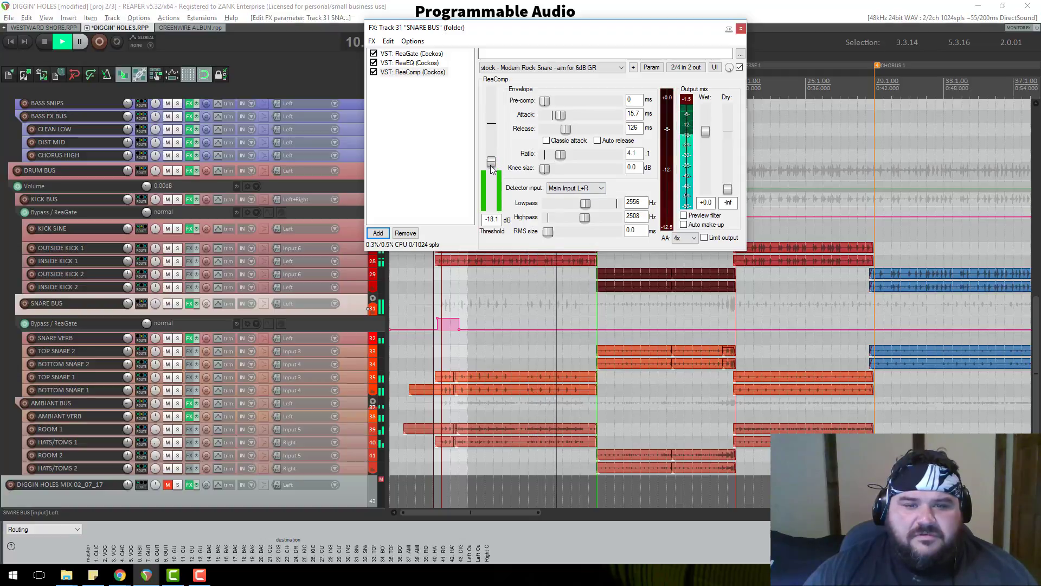
left_click_drag(490, 161, 492, 194)
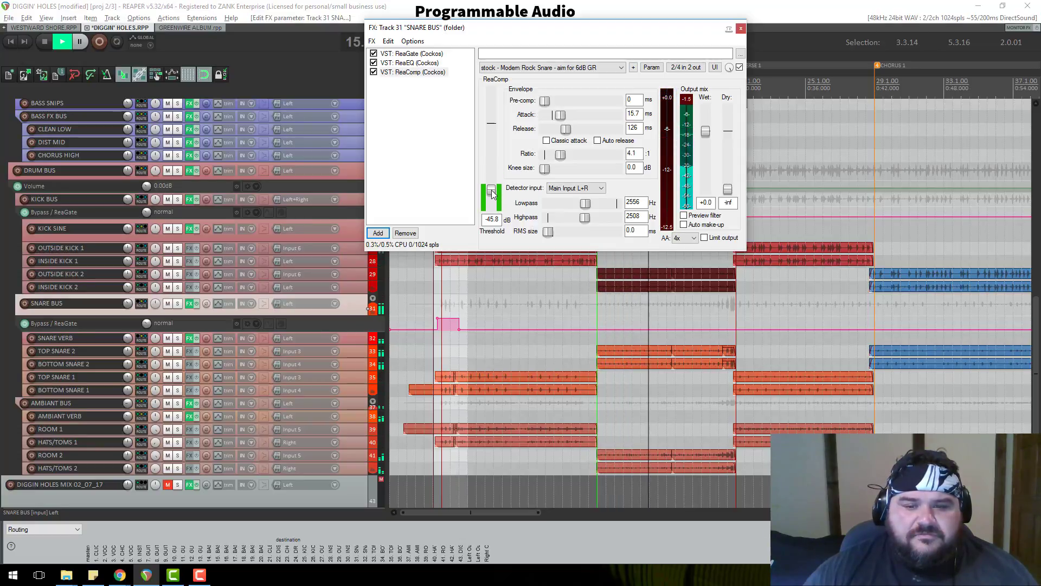
key("space")
Close the SNARE BUS effects window and enlarge the TOP SNARE 2 and BOTTOM SNARE 2 tracks to inspect their waveforms
left_click_drag(357, 357, 404, 438)
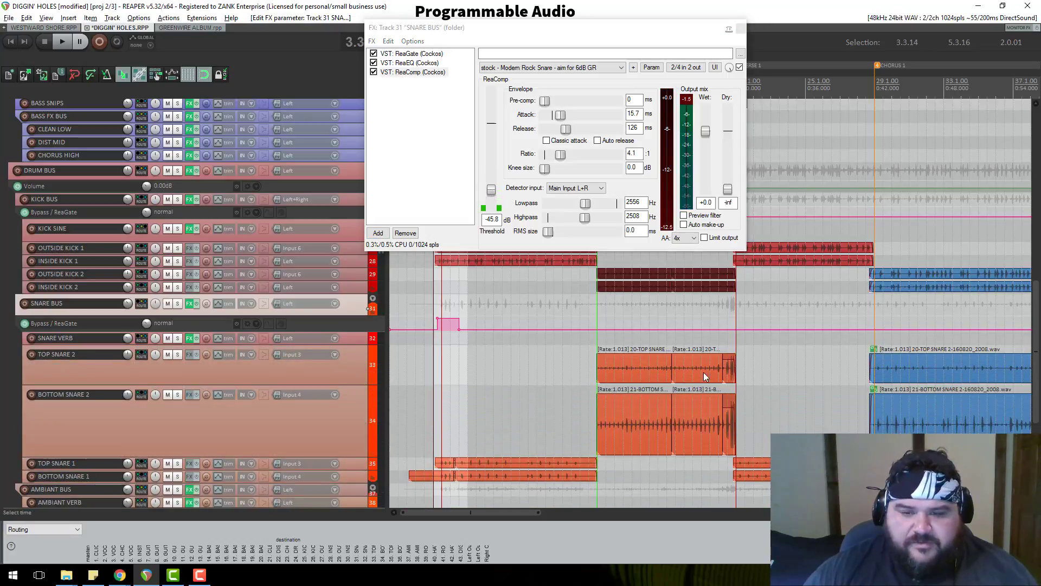
left_click(741, 29)
left_click(599, 81)
scroll(714, 373, "up", 2)
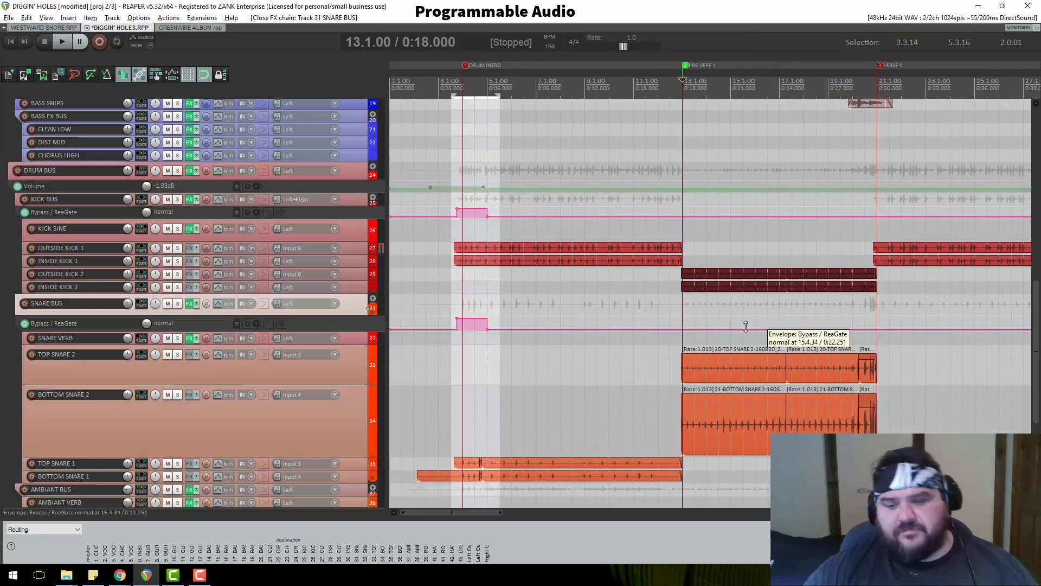
scroll(743, 328, "down", 2)
scroll(663, 289, "down", 3)
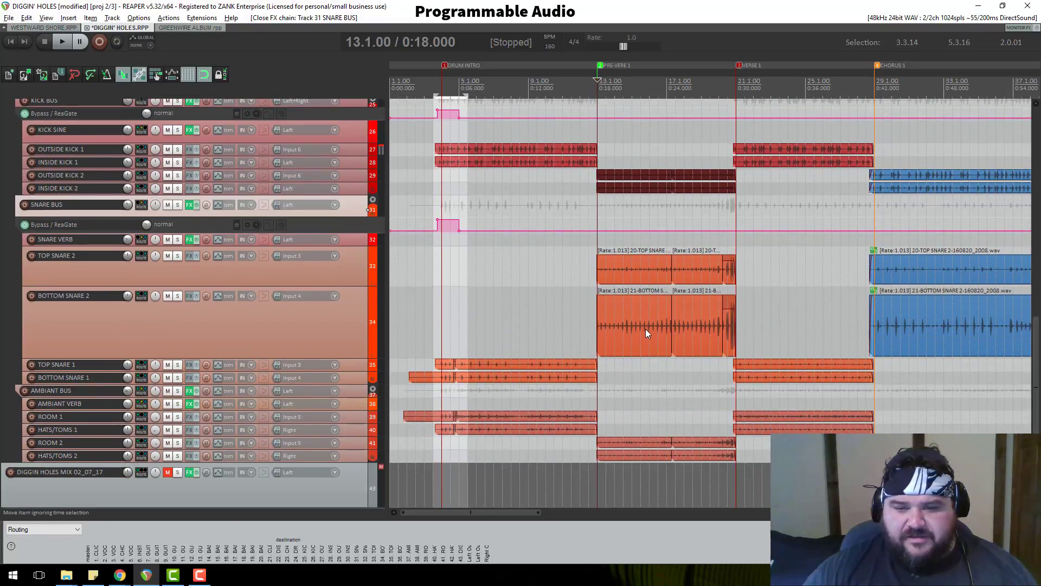
Play the snare section from 17.3.00 and check the effects chain on the SNARE VERB track
left_click(675, 82)
key("space")
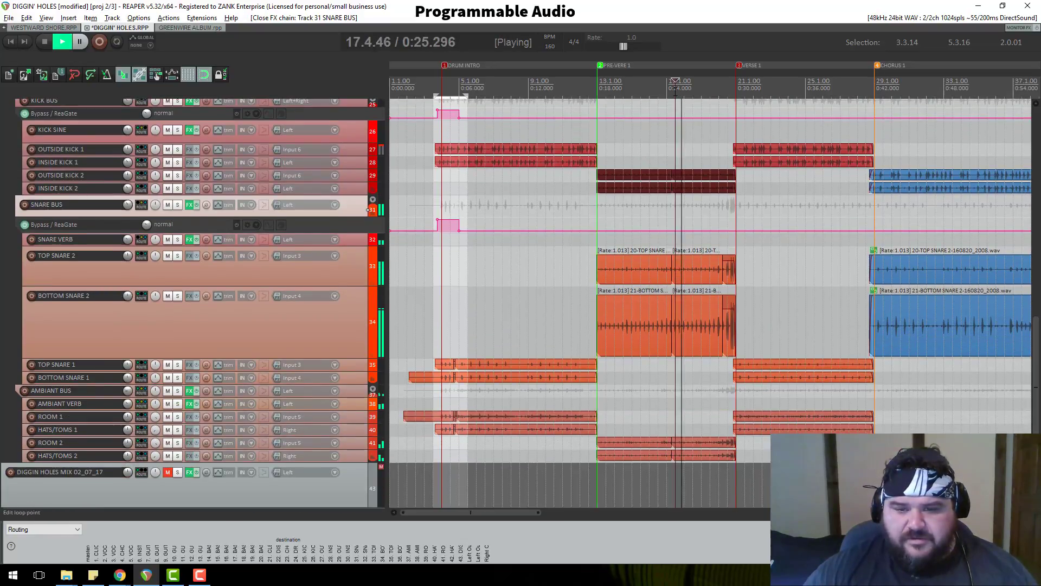
key("space")
left_click(190, 239)
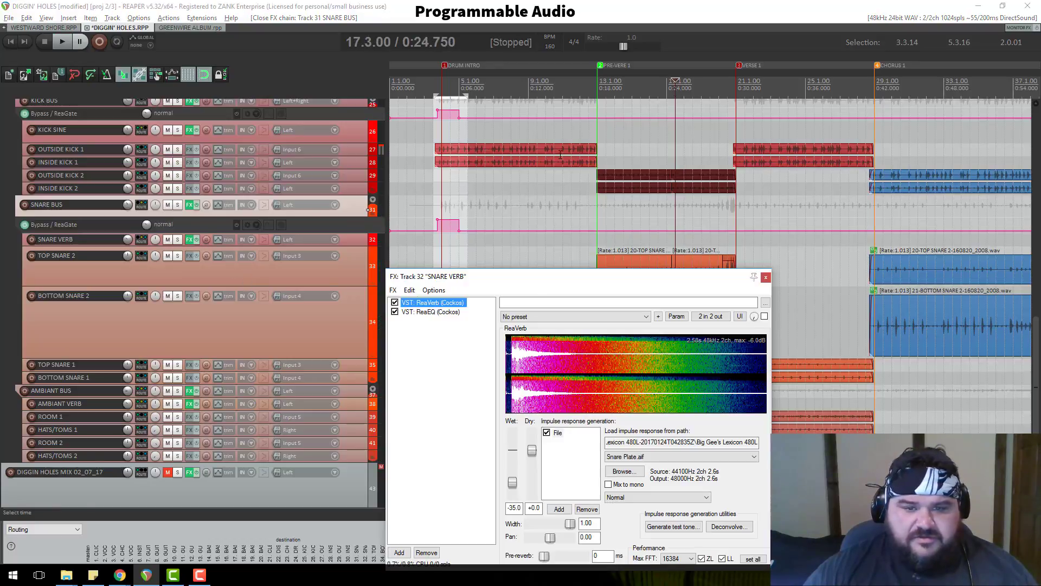
left_click(766, 278)
Set ReaComp's threshold on the SNARE BUS to -30.5 dB and listen to the snare section
left_click(189, 205)
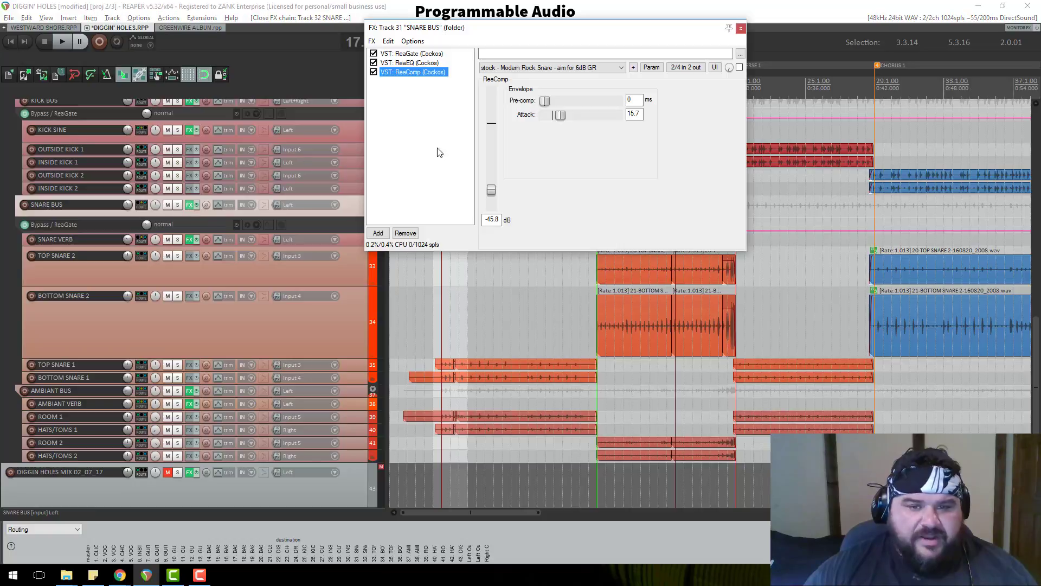
left_click(492, 188)
left_click_drag(492, 182, 492, 184)
key("space")
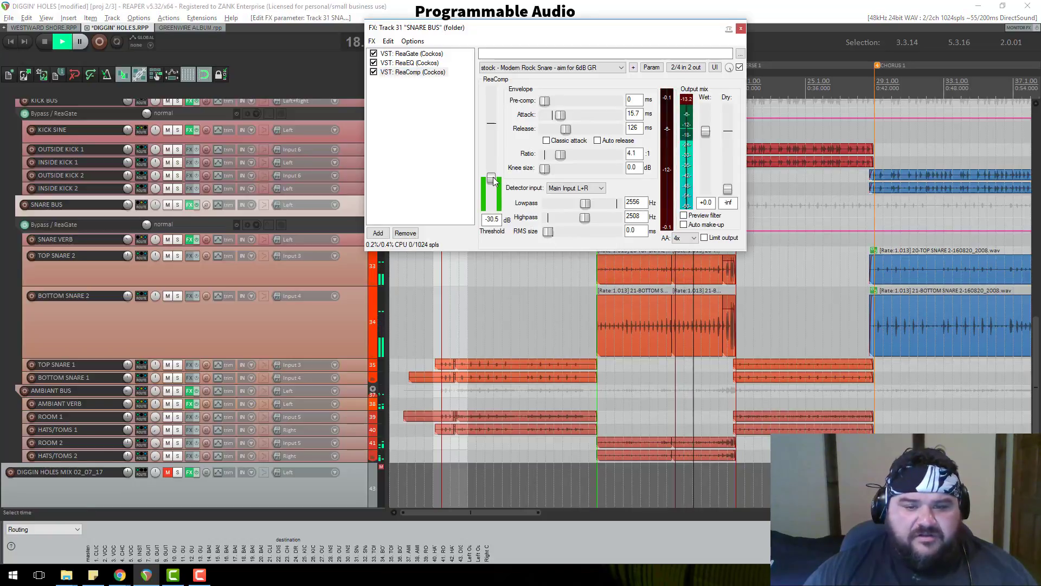
key("space")
Play the drum intro from 4.1.00 with the SNARE BUS effects in view, review its ReaEQ curve and close the window
left_click_drag(499, 30, 683, 57)
left_click(440, 87)
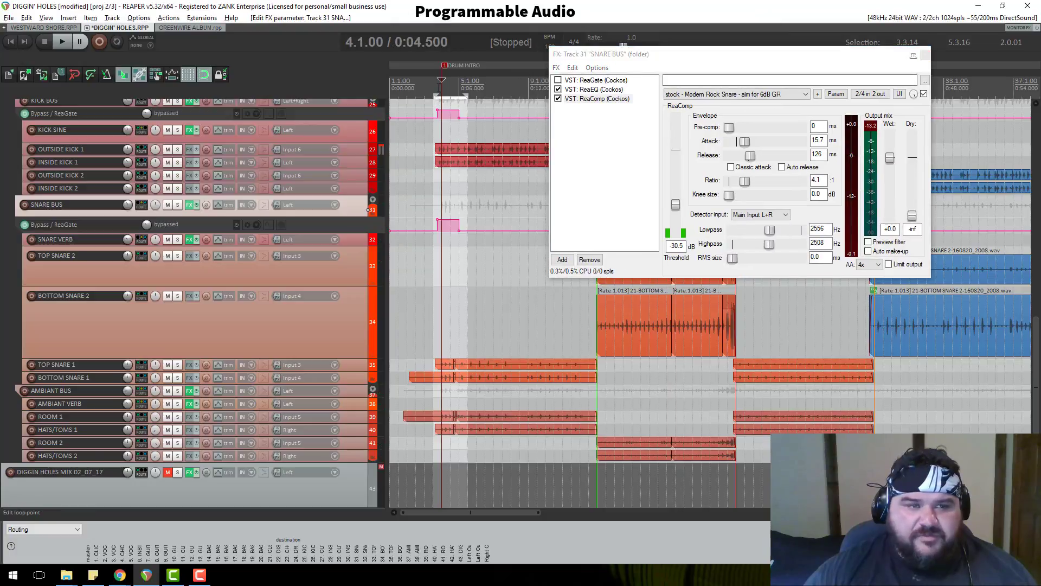
key("space")
key("space")
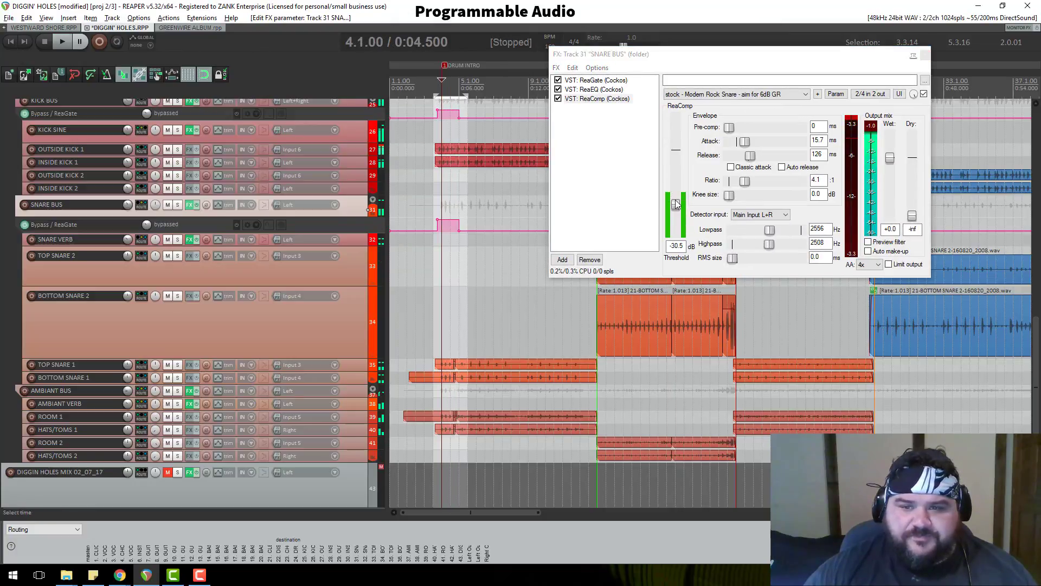
key("space")
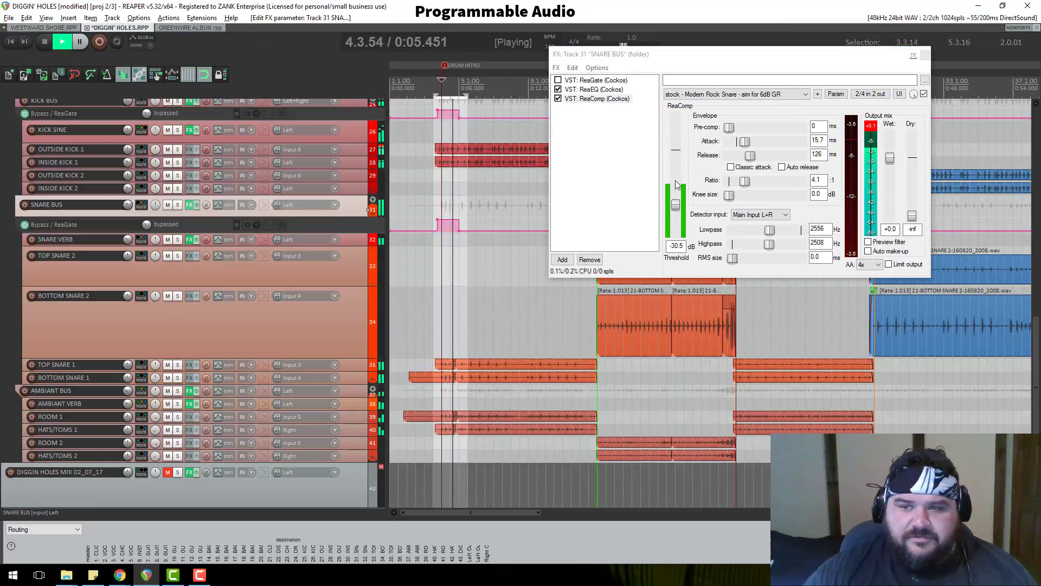
key("space")
left_click(597, 90)
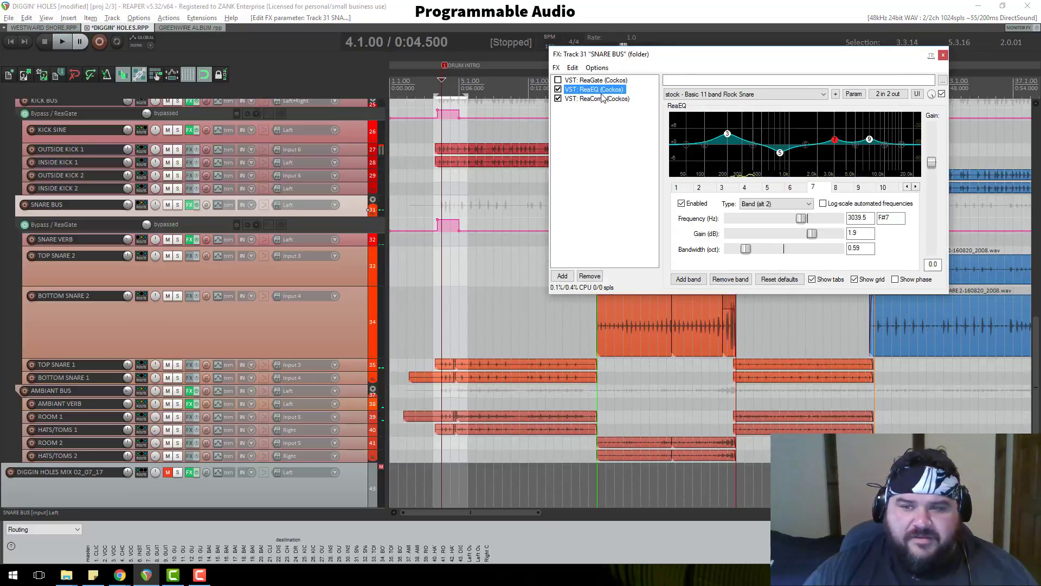
left_click(943, 55)
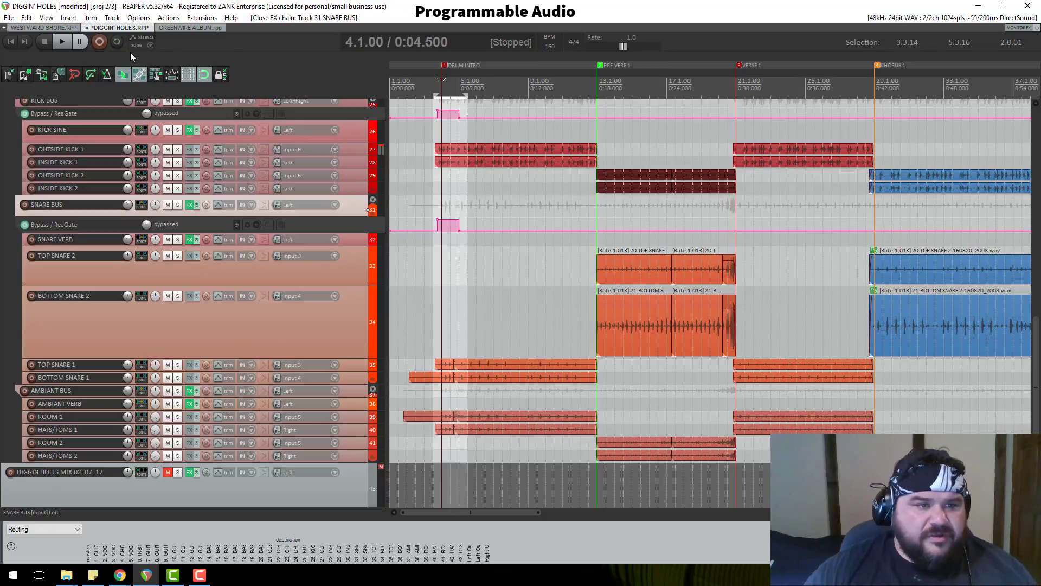
Loop the selected drum intro section and lower the SNARE BUS track volume to -30.0 dB during playback
mouse_move(132, 206)
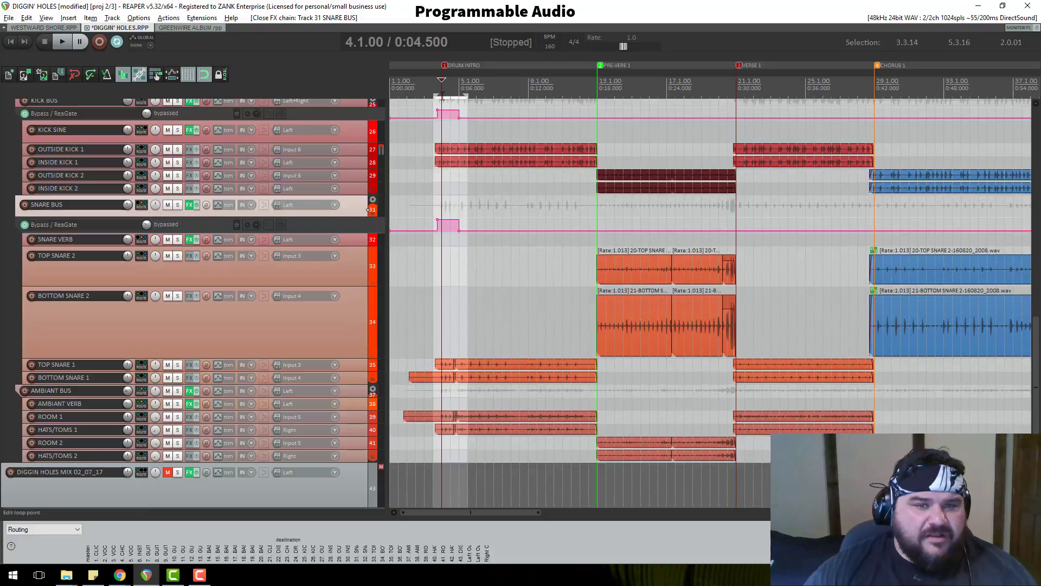
scroll(552, 221, "up", 2)
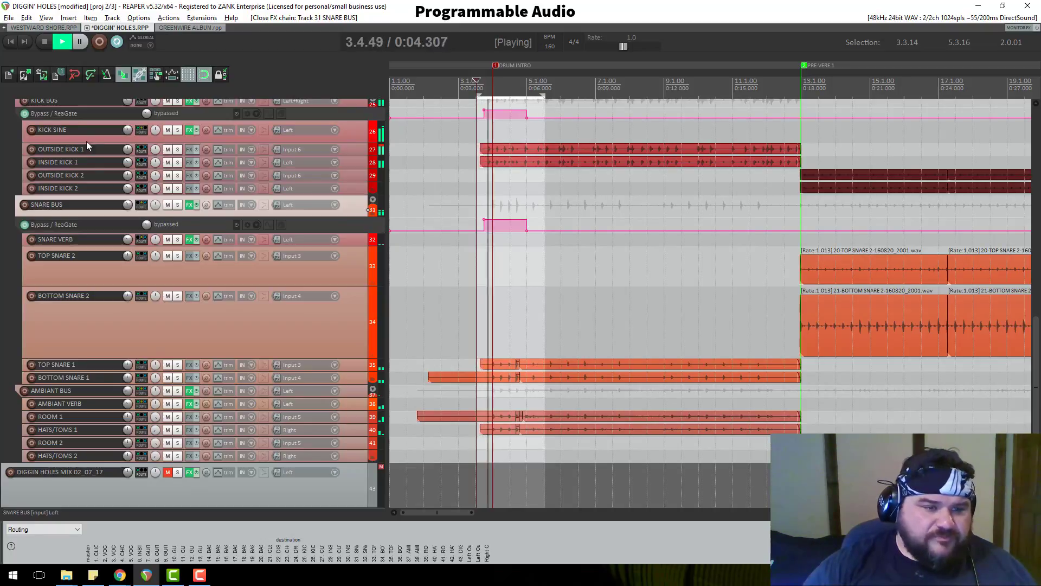
left_click_drag(128, 205, 128, 209)
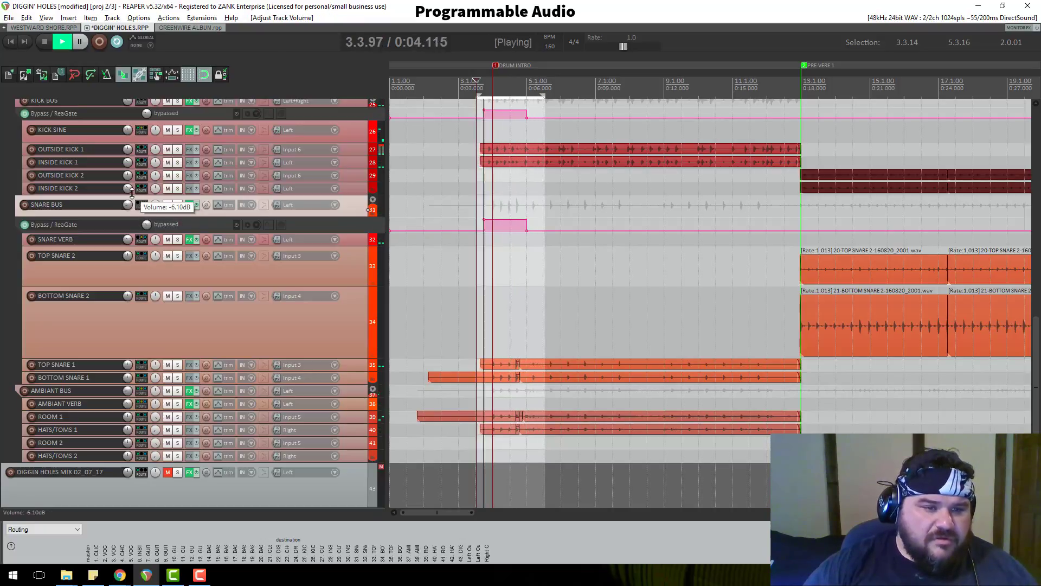
mouse_move(130, 207)
key("space")
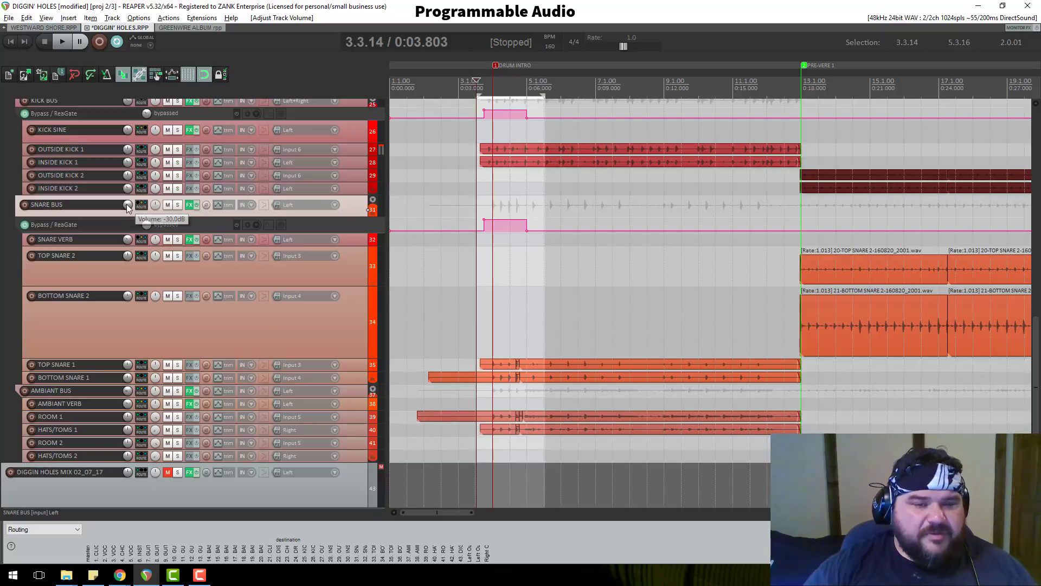
Raise the SNARE BUS volume in stages to -20.0 dB and -15.1 dB, auditioning the looped drum intro
key("space")
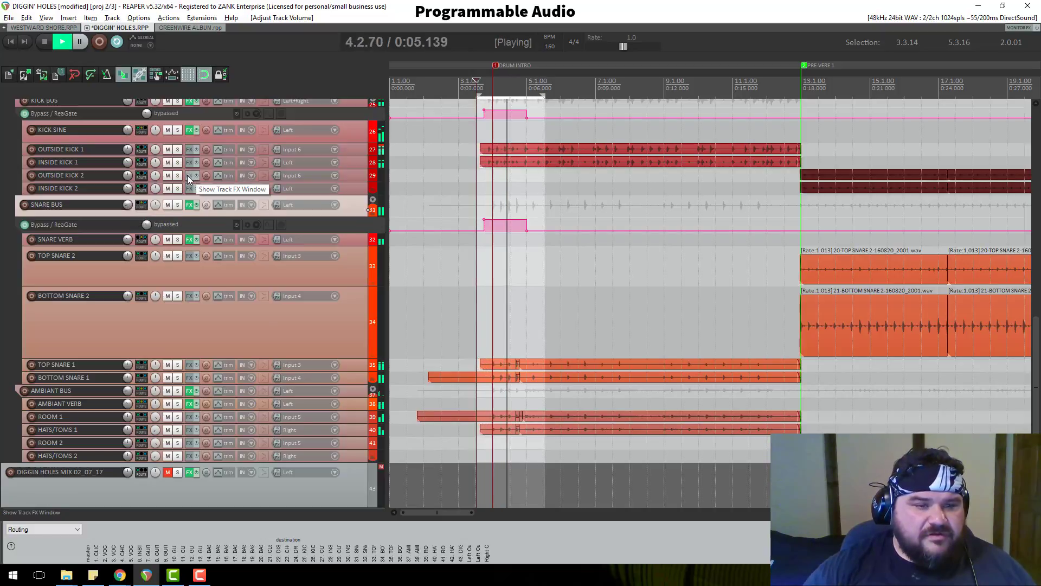
key("space")
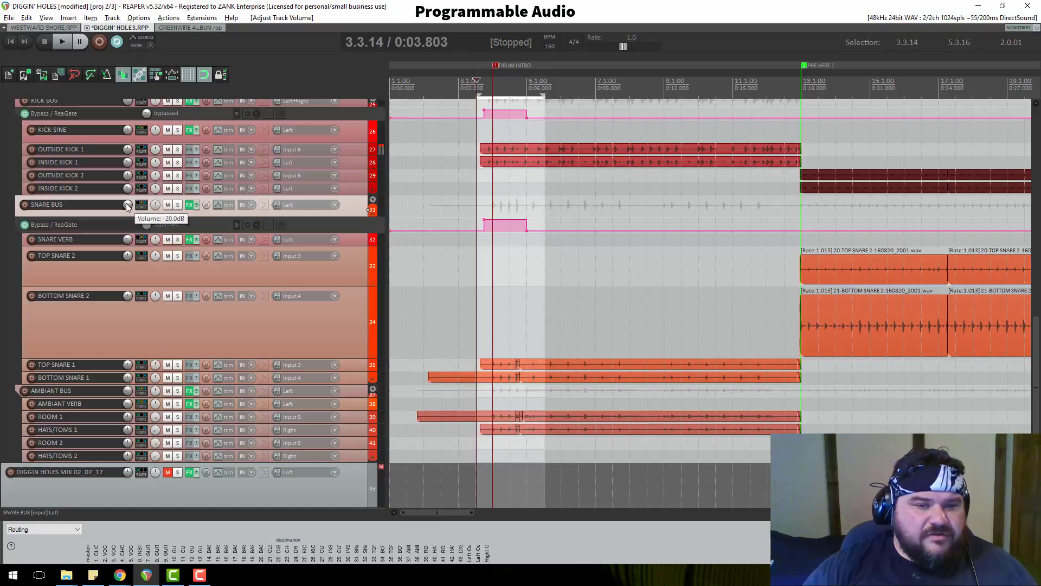
key("space")
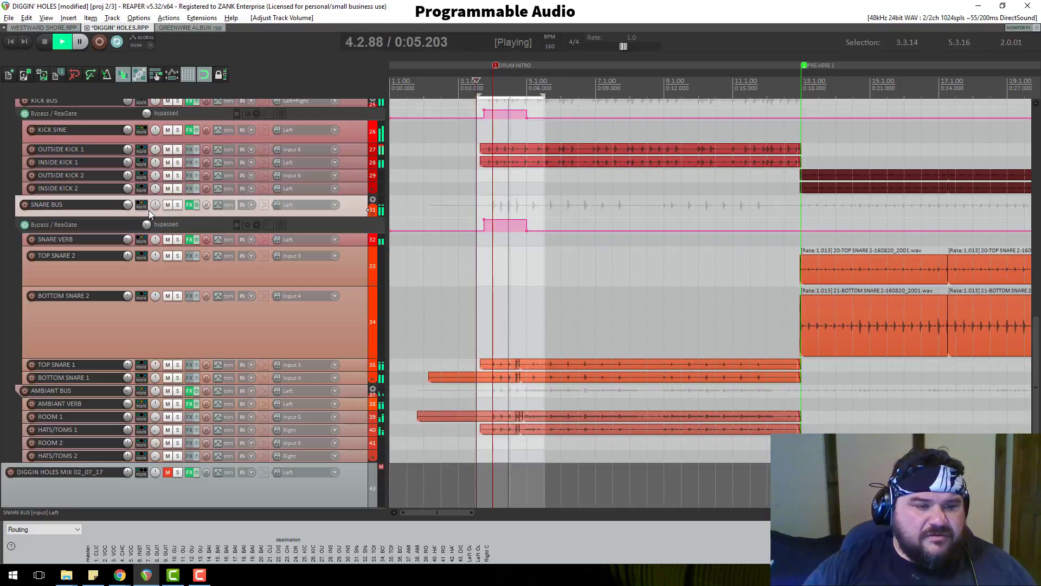
key("space")
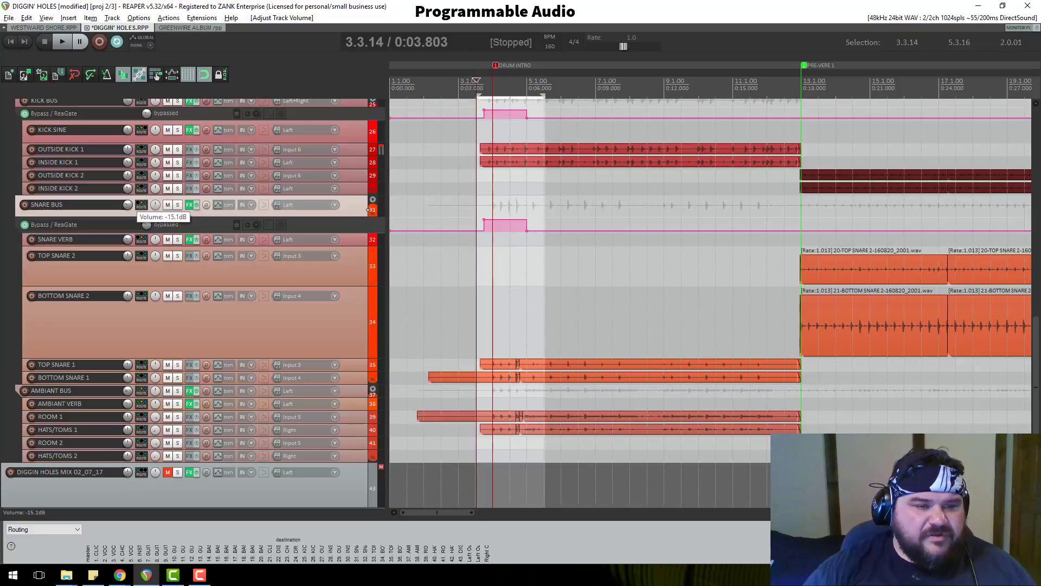
key("space")
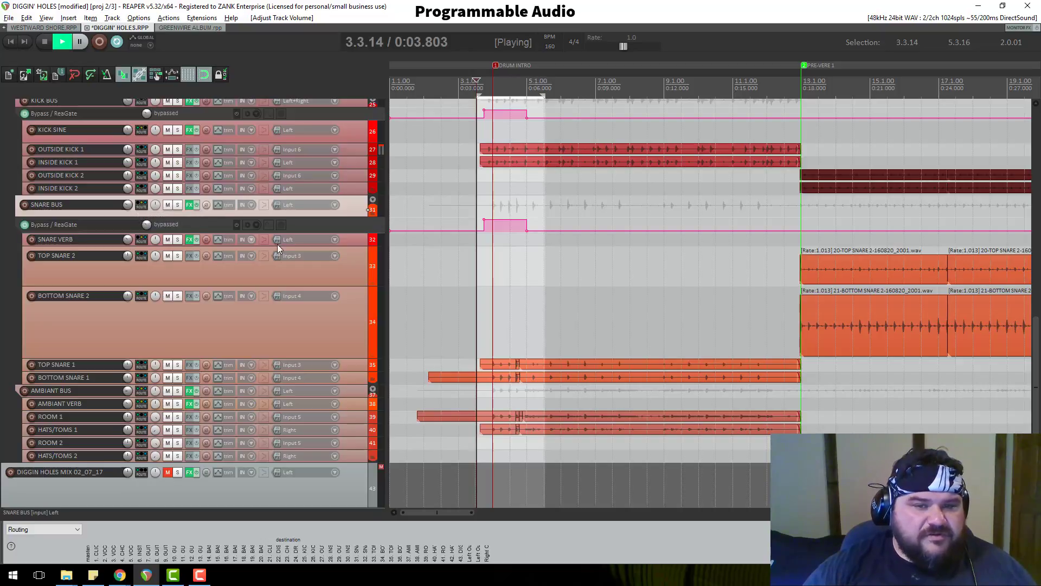
key("space")
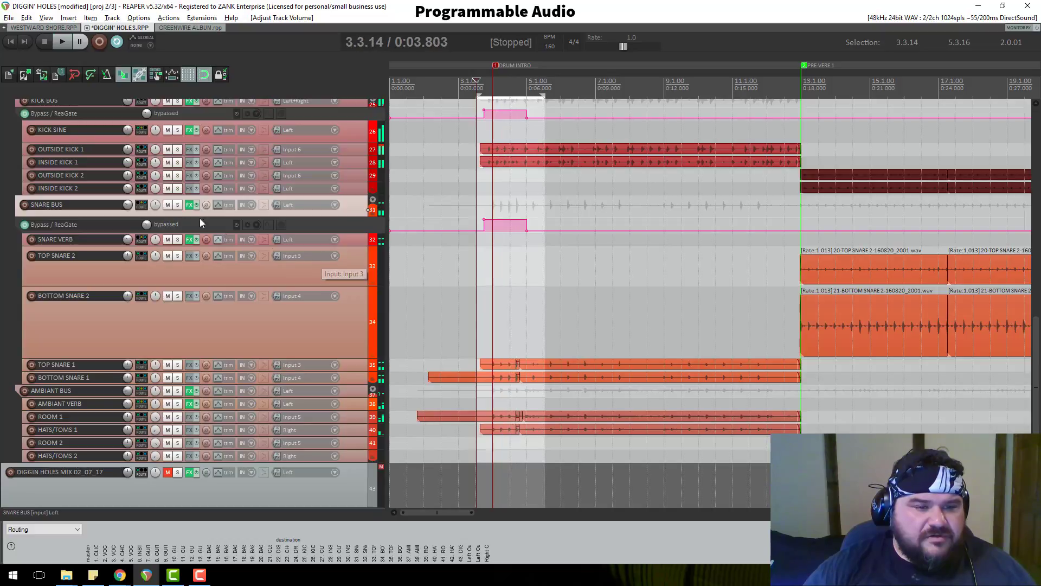
Solo the SNARE BUS and KICK BUS and play the looped drum intro to judge their balance
left_click(179, 205)
scroll(179, 213, "up", 3)
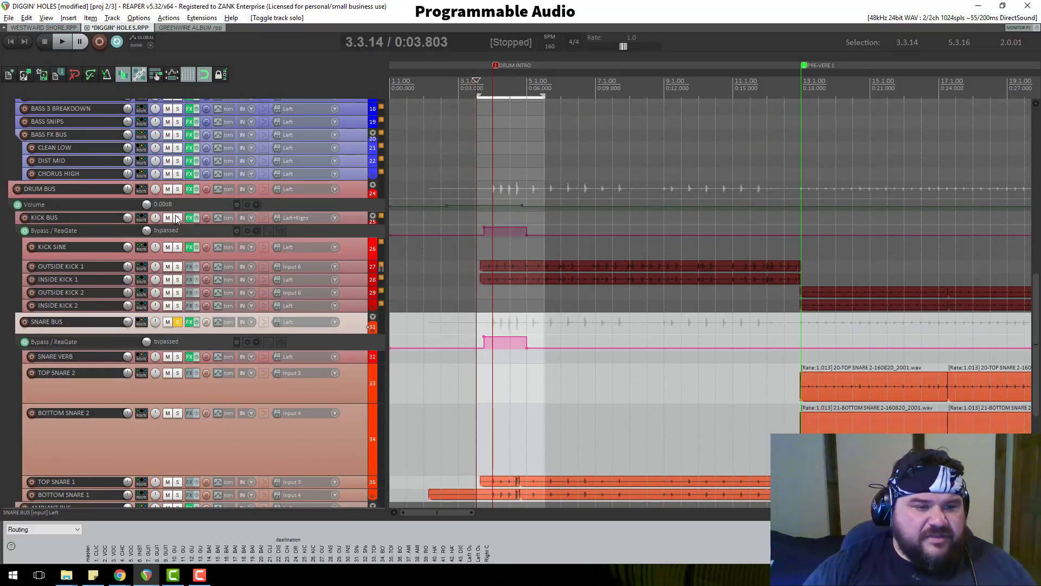
left_click(177, 217)
key("space")
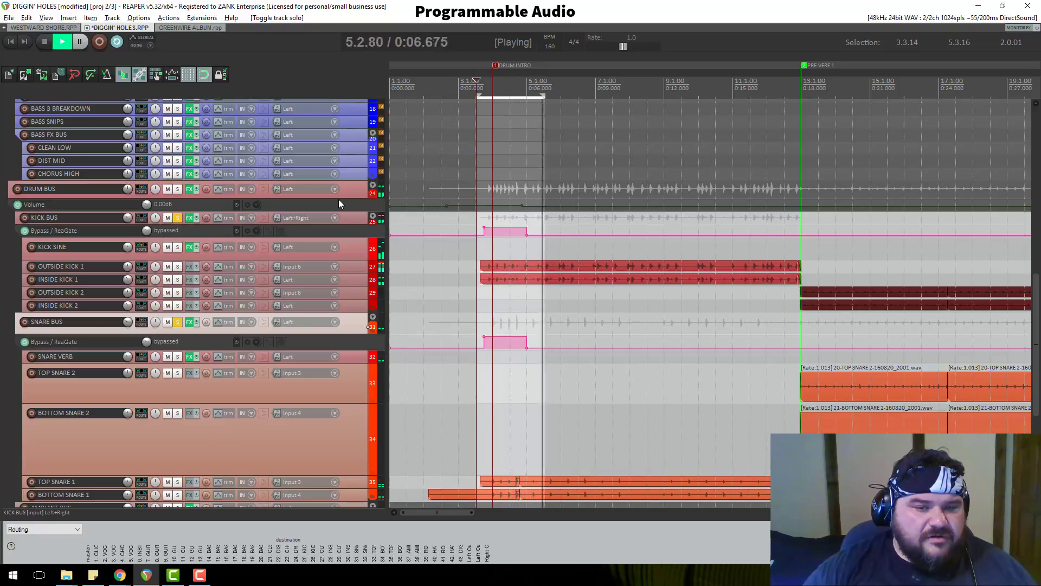
key("space")
Extend the time selection's end to 11.1.00 and play the soloed kick and snare from 5.1.00
left_click_drag(544, 96, 723, 91)
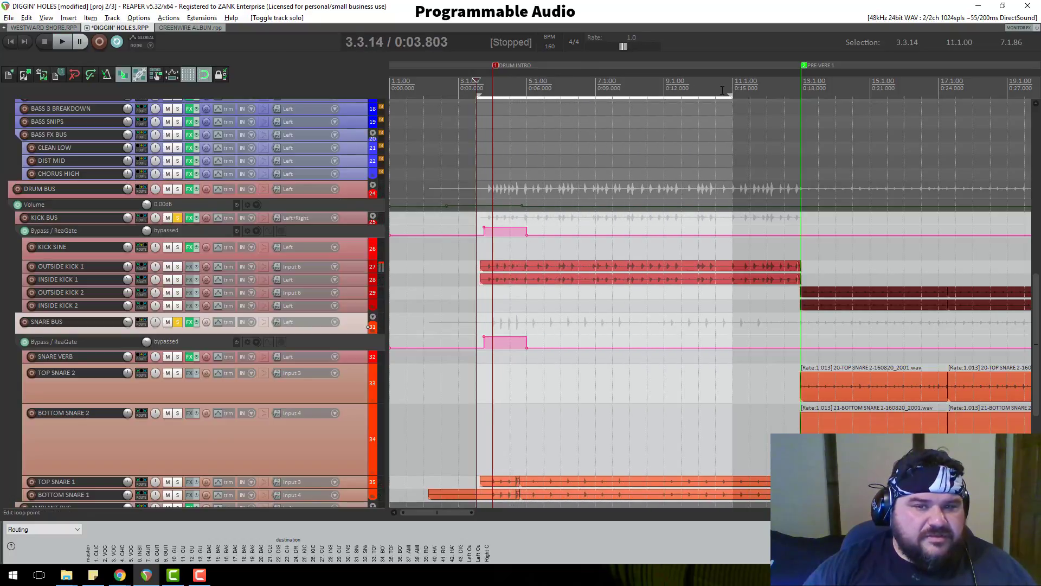
left_click(524, 89)
key("space")
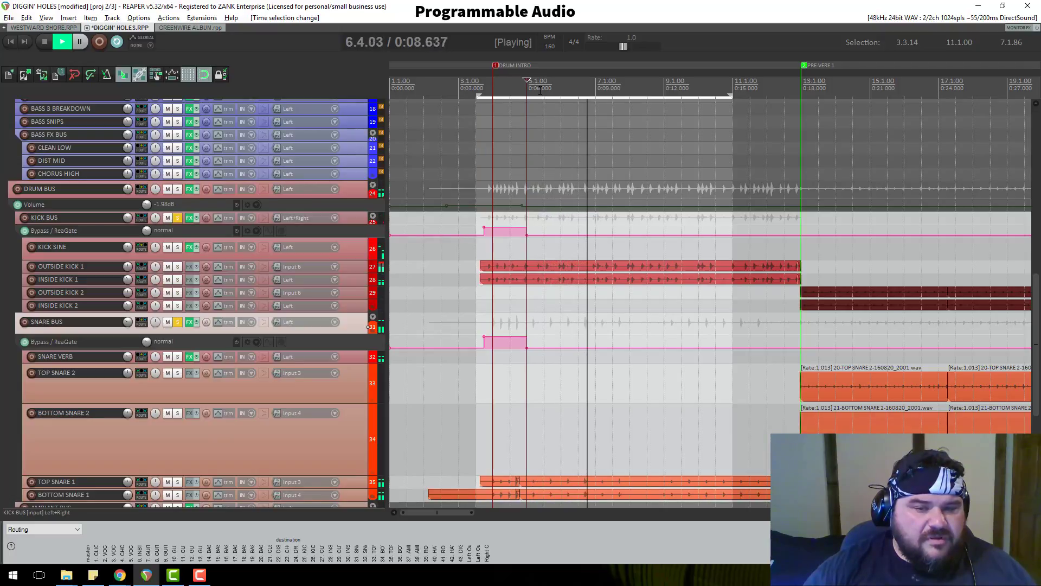
scroll(246, 385, "down", 5)
key("space")
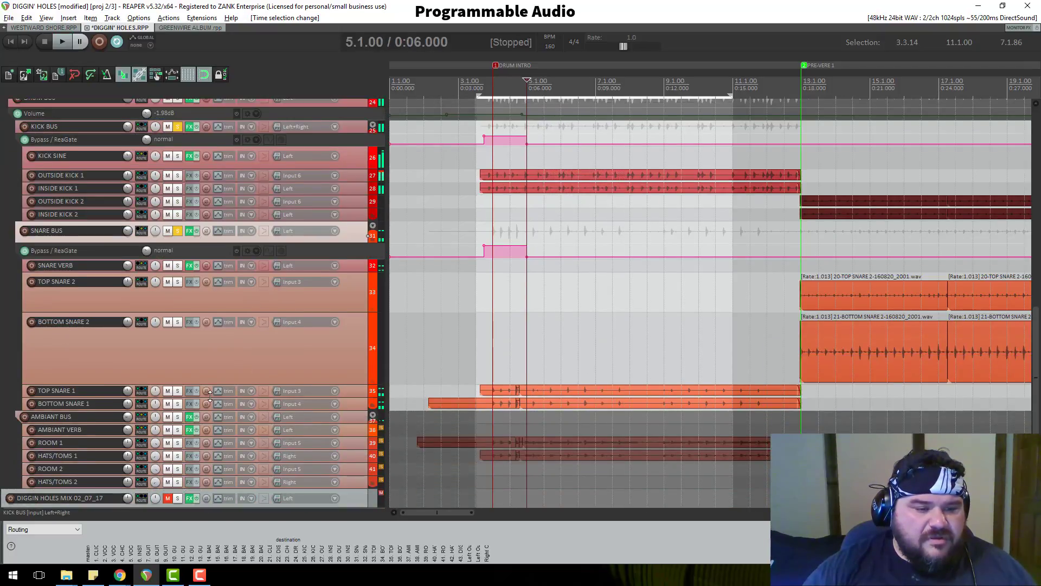
Solo the AMBIANT BUS as well and play the drum intro from 5.1.00 to hear all three drum buses
left_click(179, 420)
key("space")
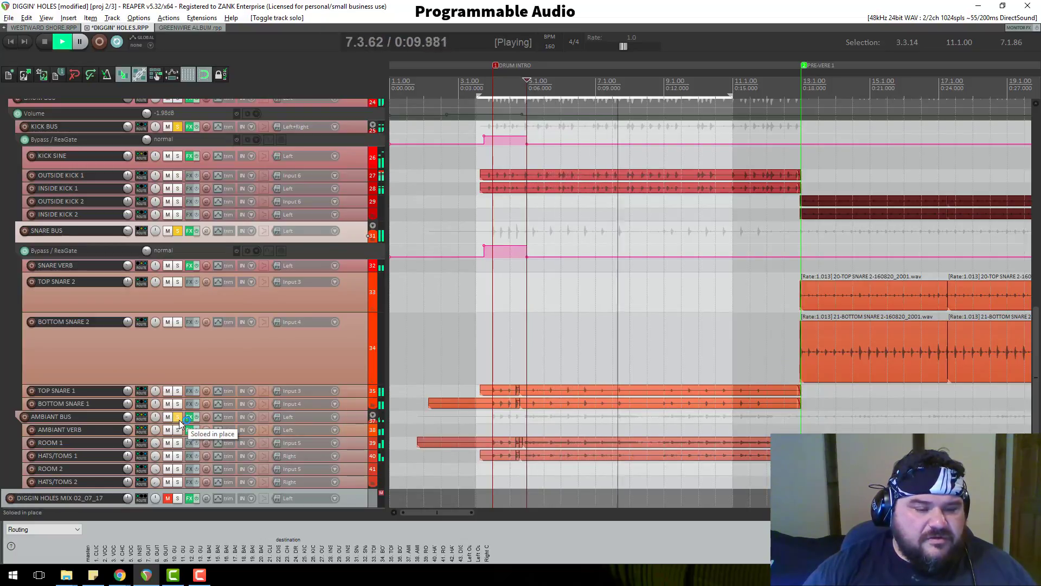
scroll(206, 294, "up", 3)
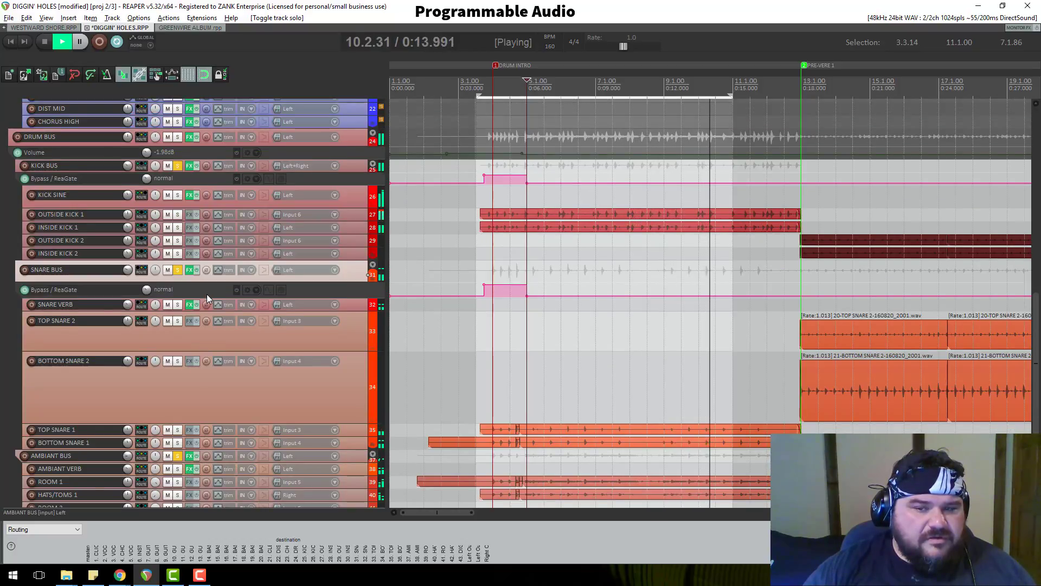
key("space")
Play the soloed drum buses from the start of the selection at 3.3.14 to assess the whole drum intro
left_click(189, 578)
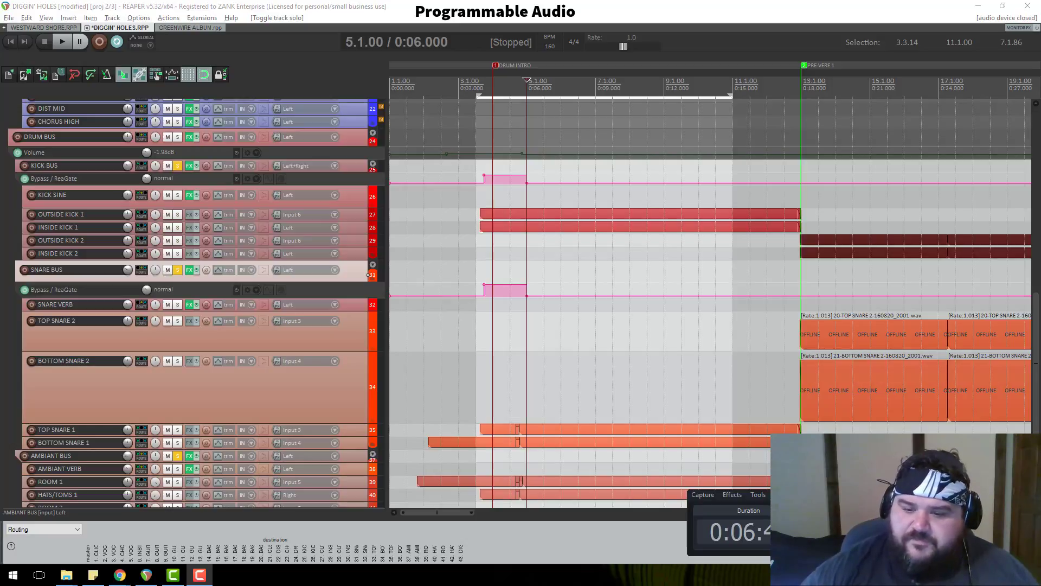
left_click(477, 76)
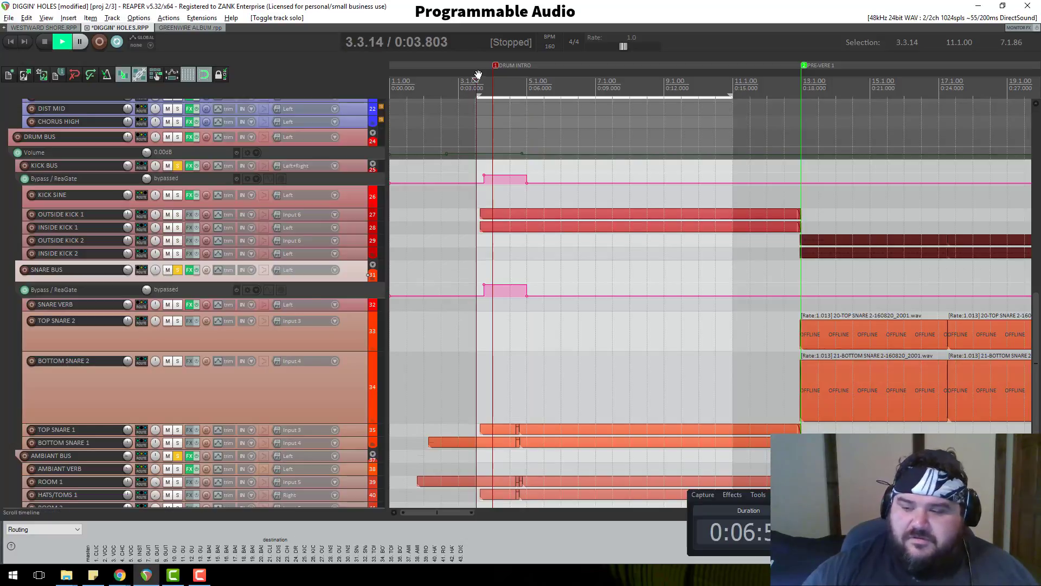
key("space")
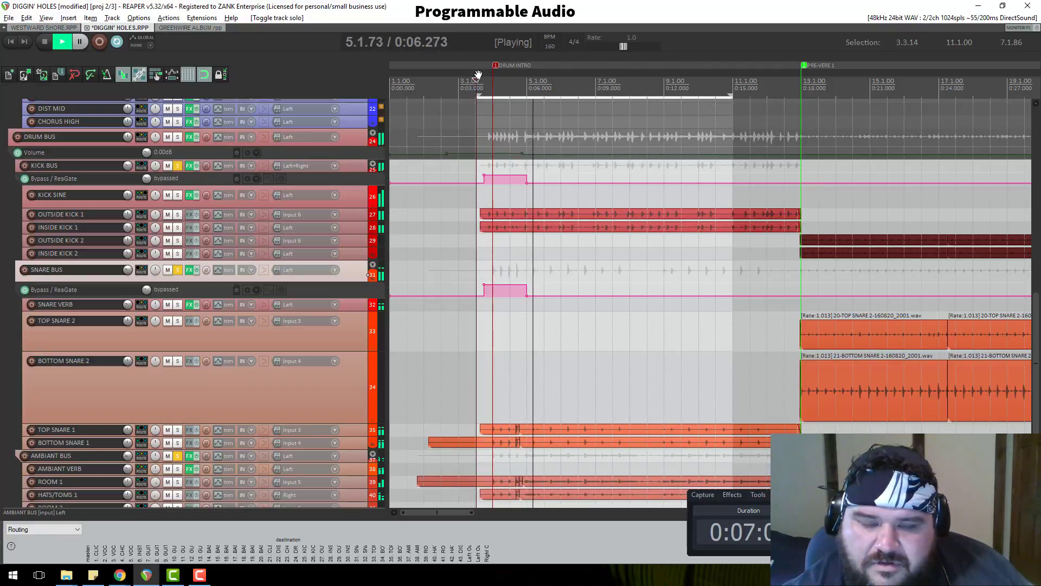
key("space")
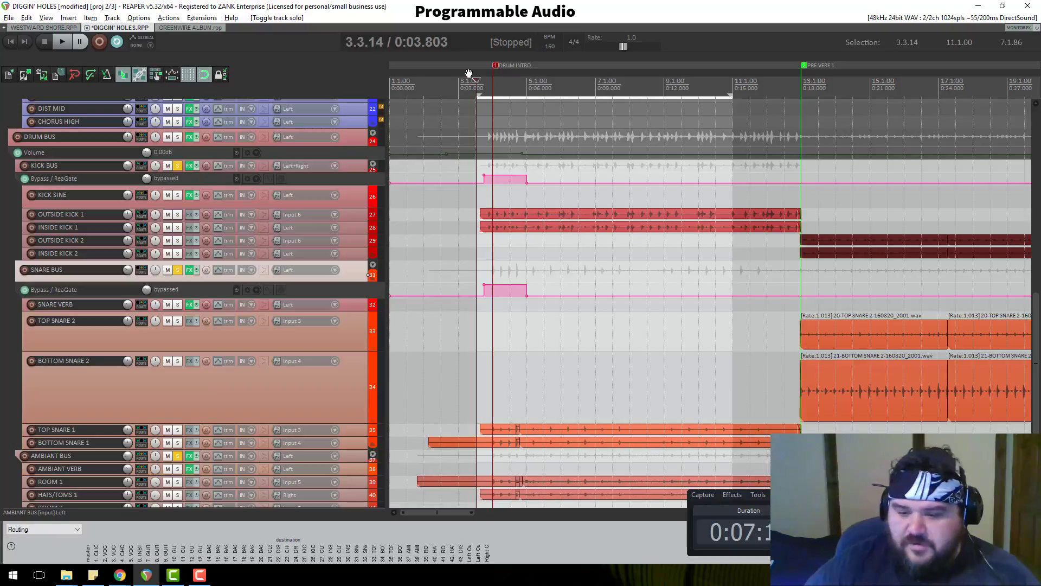
key("F9")
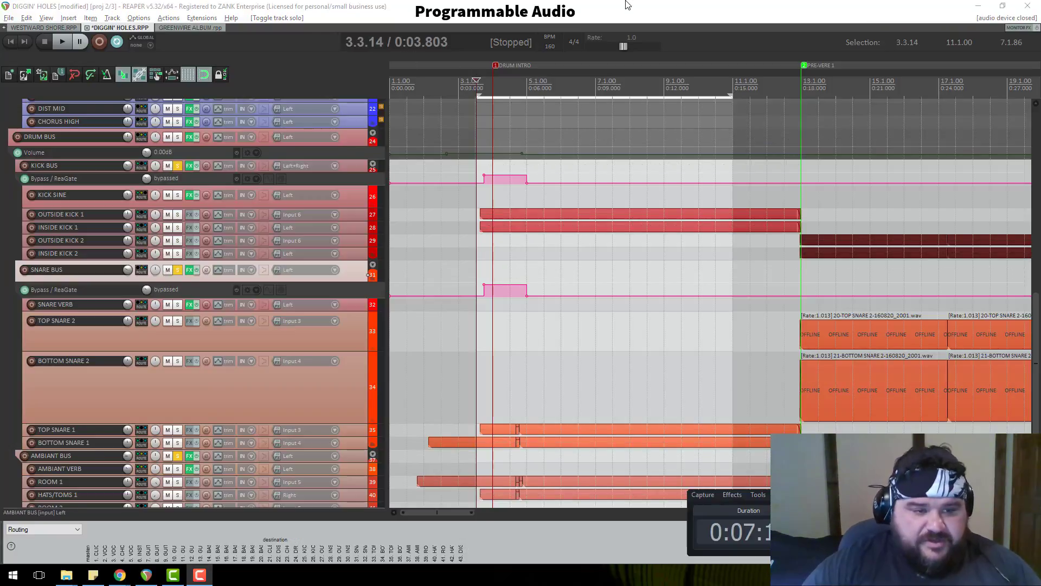
left_click(482, 88)
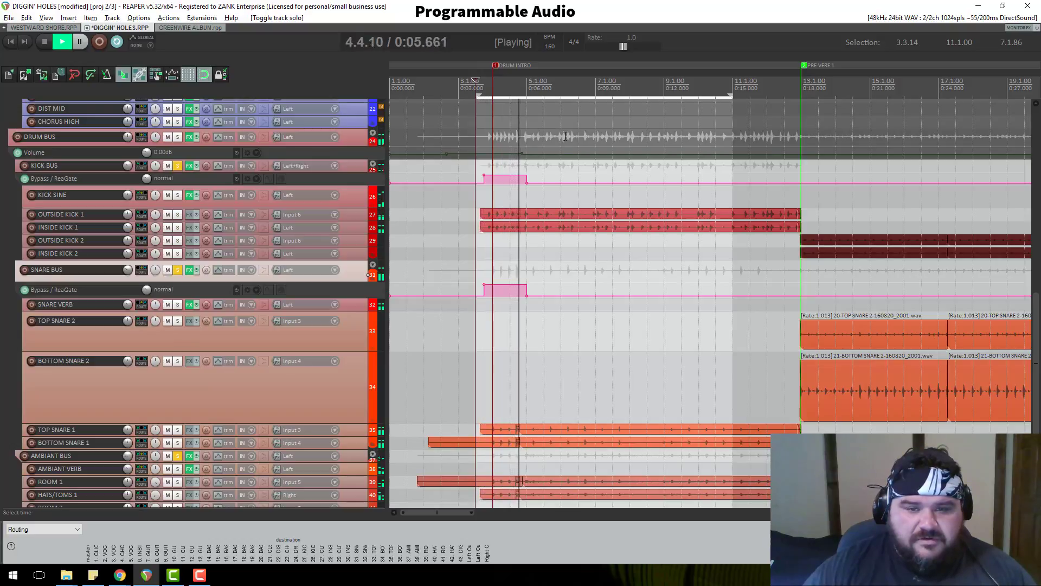
Take the KICK BUS, SNARE BUS and AMBIANT BUS out of solo and play the drum intro in the full mix
key("space")
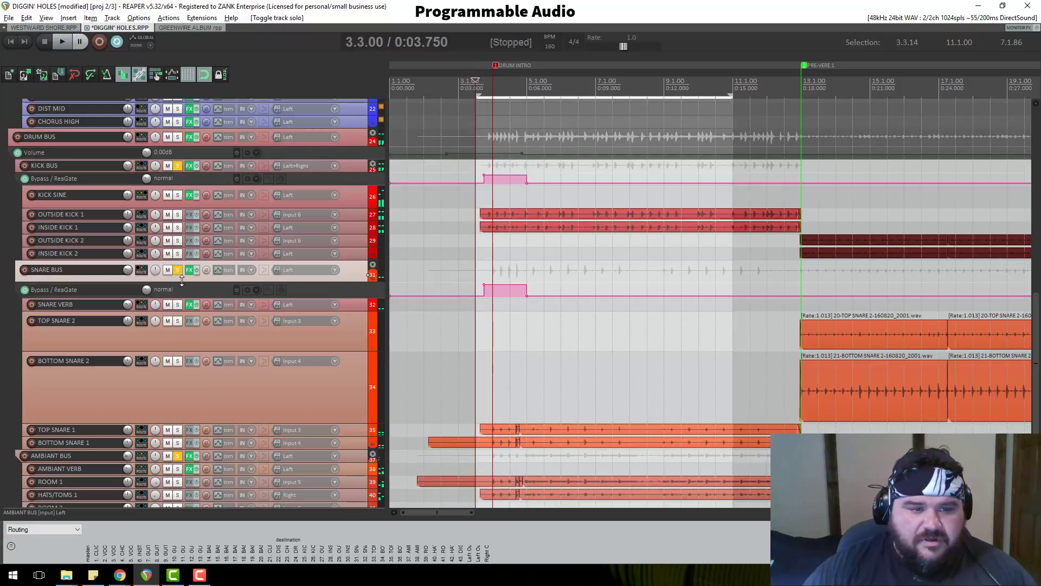
left_click(178, 167)
left_click(177, 457)
key("space")
scroll(265, 239, "up", 3)
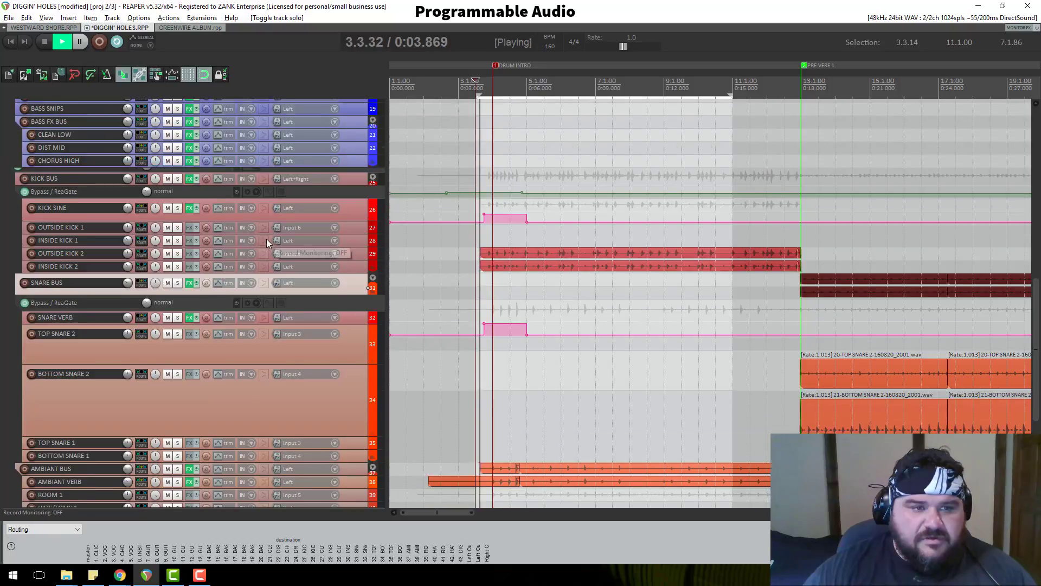
scroll(265, 239, "down", 2)
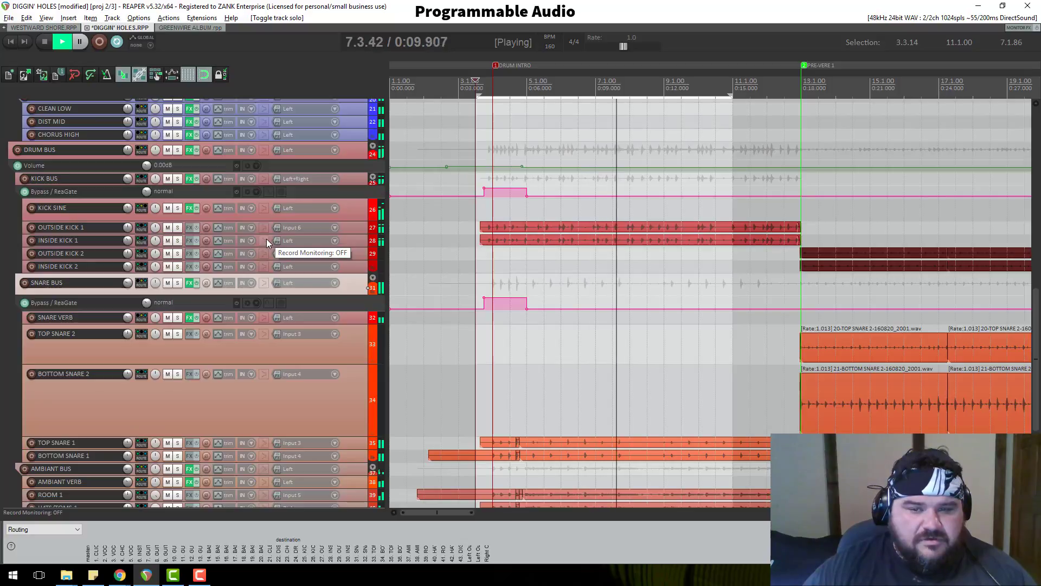
scroll(266, 240, "up", 2)
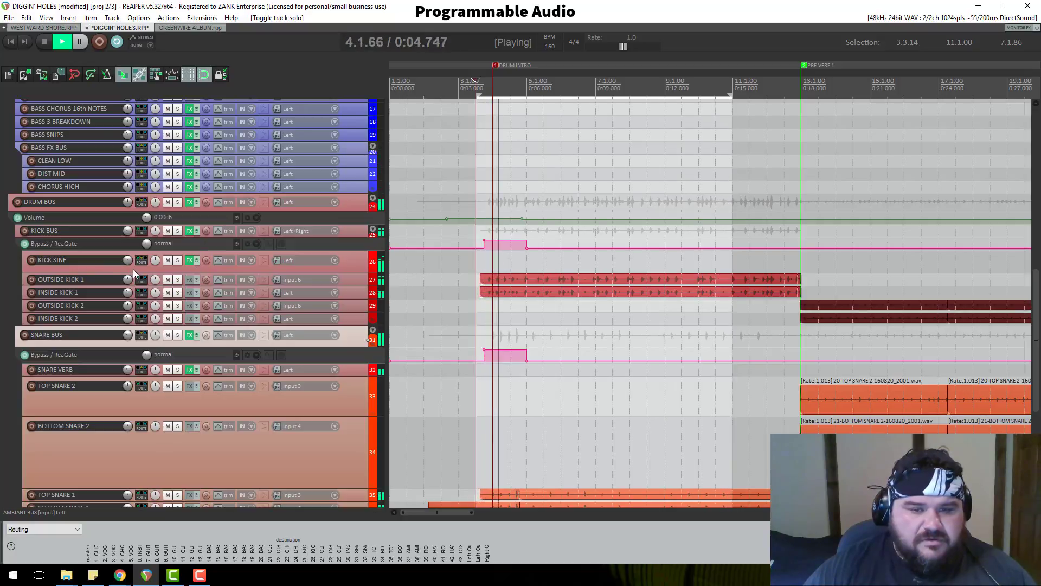
key("space")
Solo the AMBIANT BUS for a listen through the drum intro and make the AMBIANT VERB track slightly taller
scroll(314, 287, "up", 3)
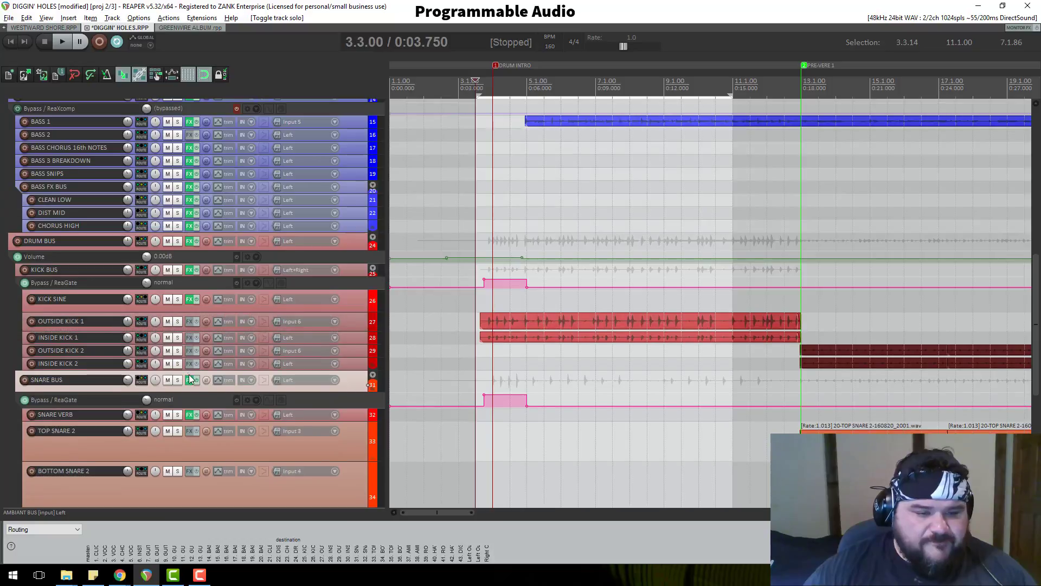
scroll(191, 373, "down", 12)
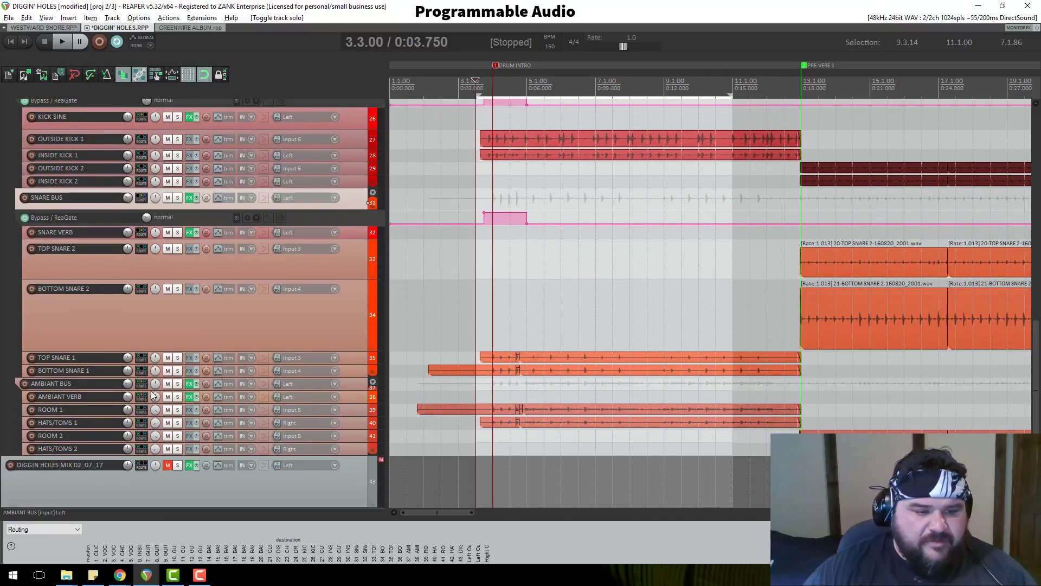
left_click(179, 385)
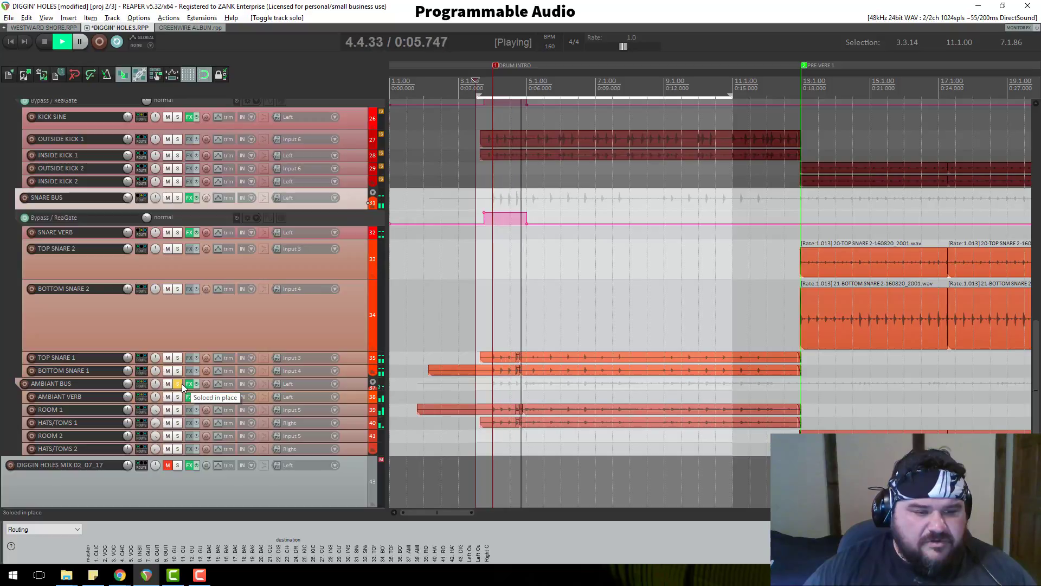
left_click_drag(117, 402, 117, 413)
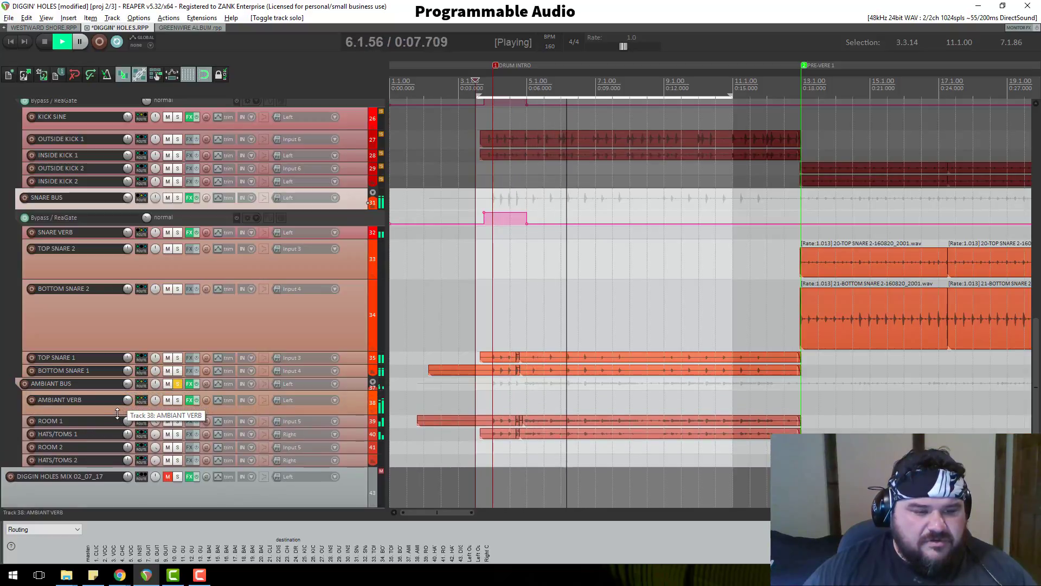
key("space")
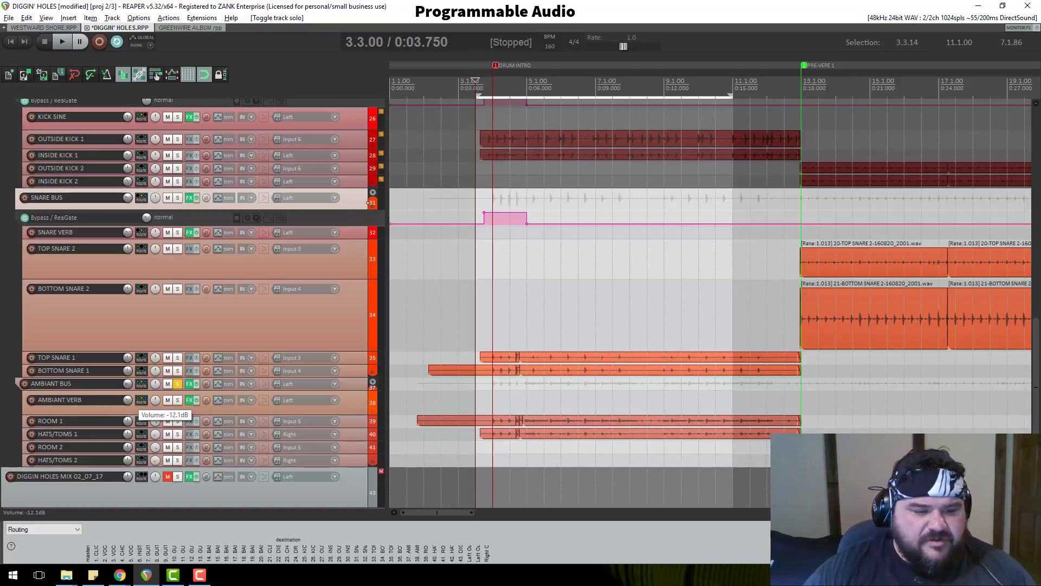
Play the time selection and adjust the AMBIANT VERB track's volume by ear
key("space")
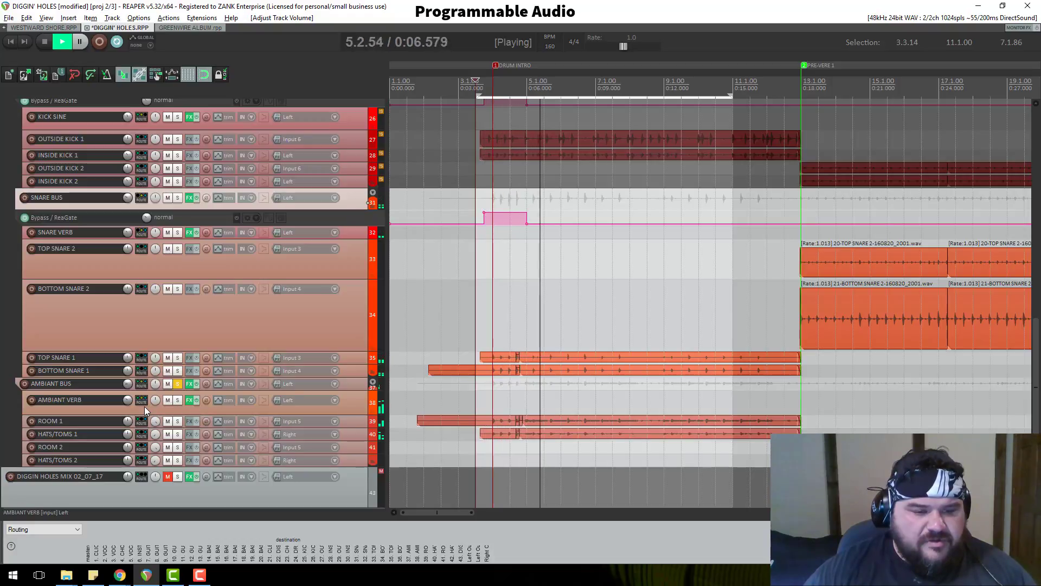
left_click_drag(131, 401, 130, 400)
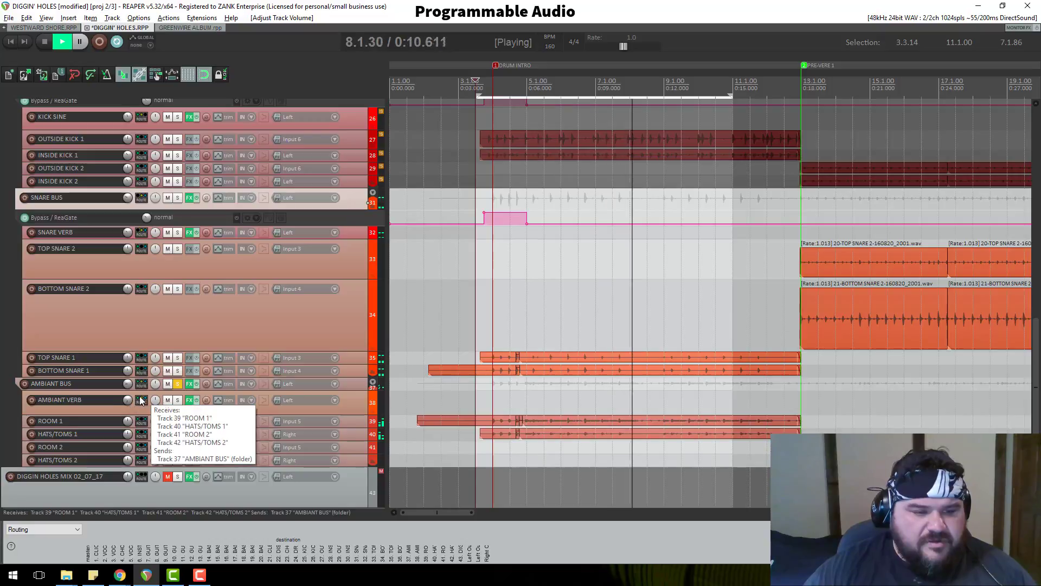
mouse_move(127, 404)
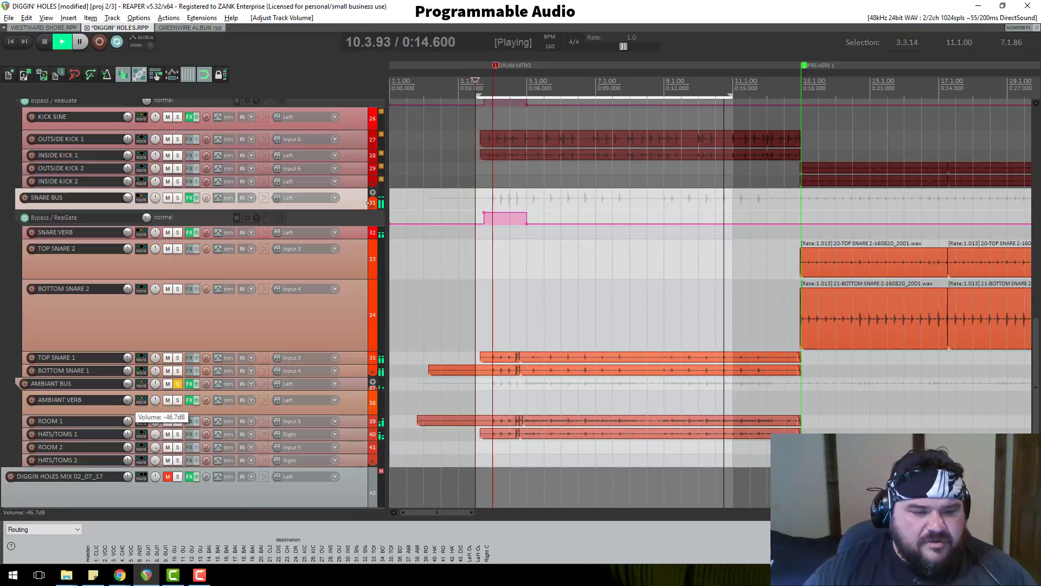
left_click_drag(127, 405, 127, 389)
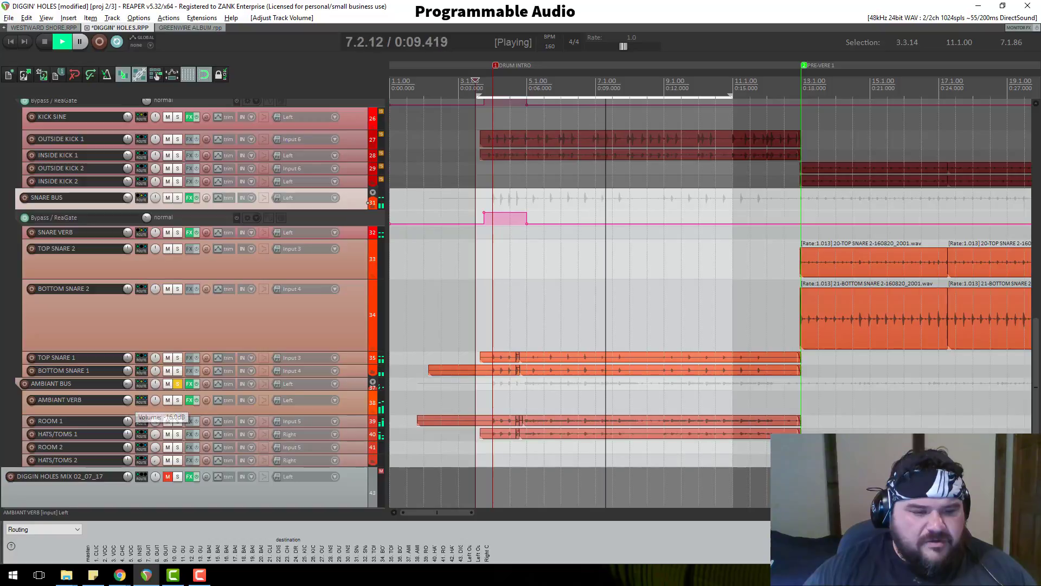
Unsolo the AMBIANT BUS, stop playback and save the project
left_click(176, 386)
scroll(288, 301, "up", 4)
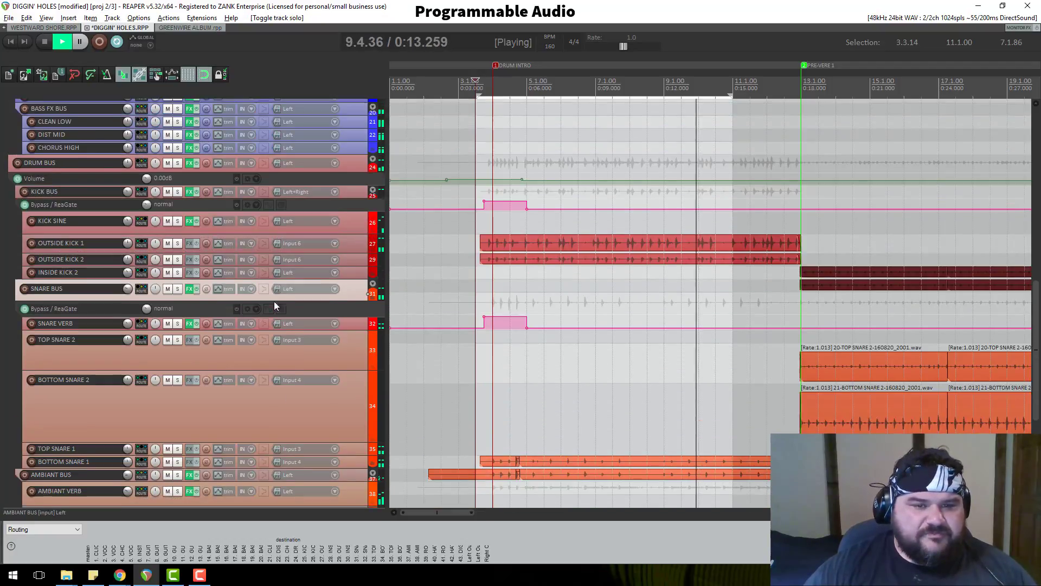
key("space")
scroll(274, 304, "up", 4)
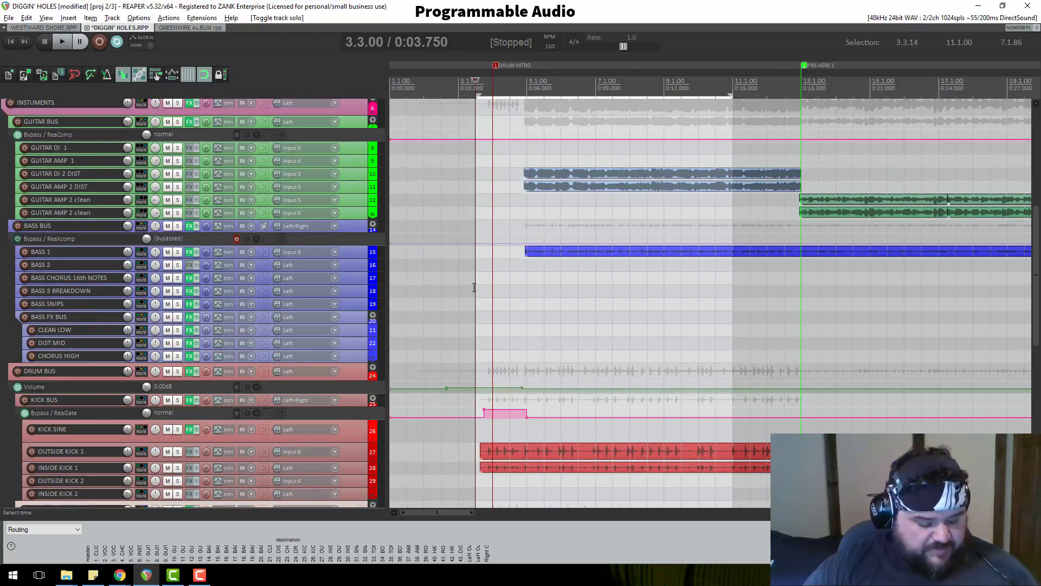
key("ctrl+s")
Place the edit cursor at 5.1.00, where the guitar and bass parts start
scroll(533, 178, "down", 4)
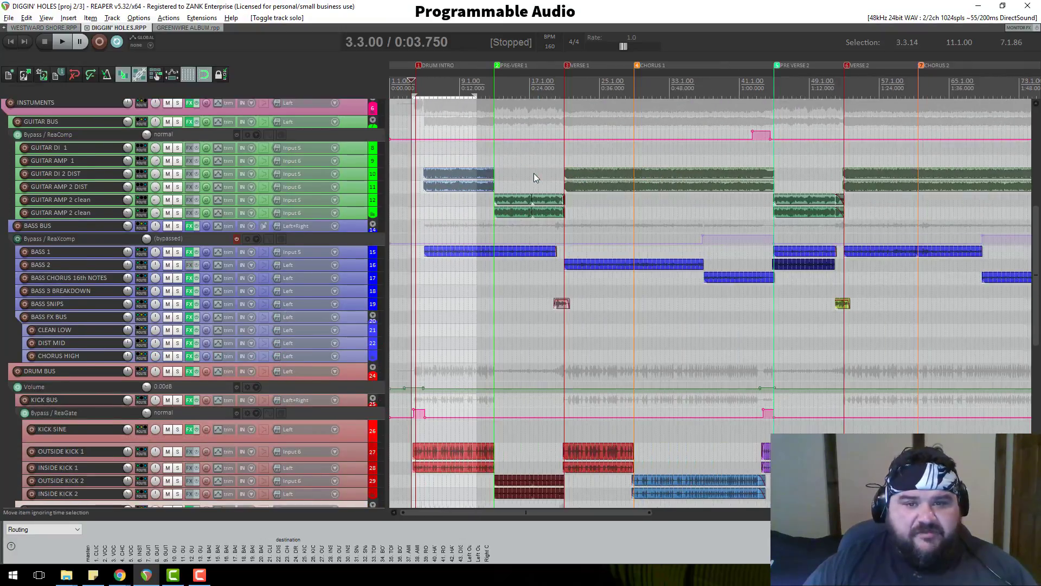
left_click(430, 90)
scroll(519, 129, "up", 4)
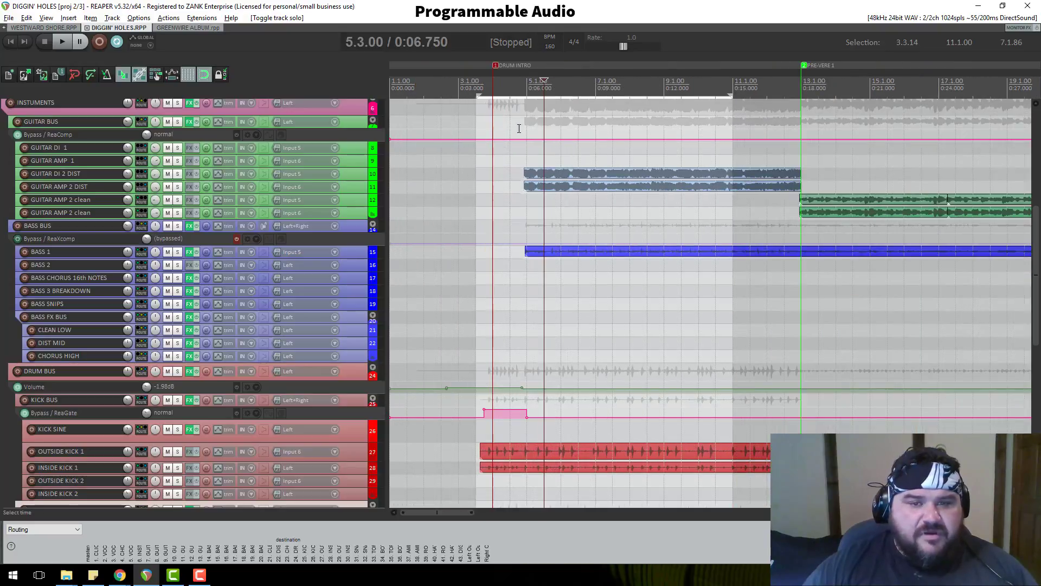
left_click(527, 85)
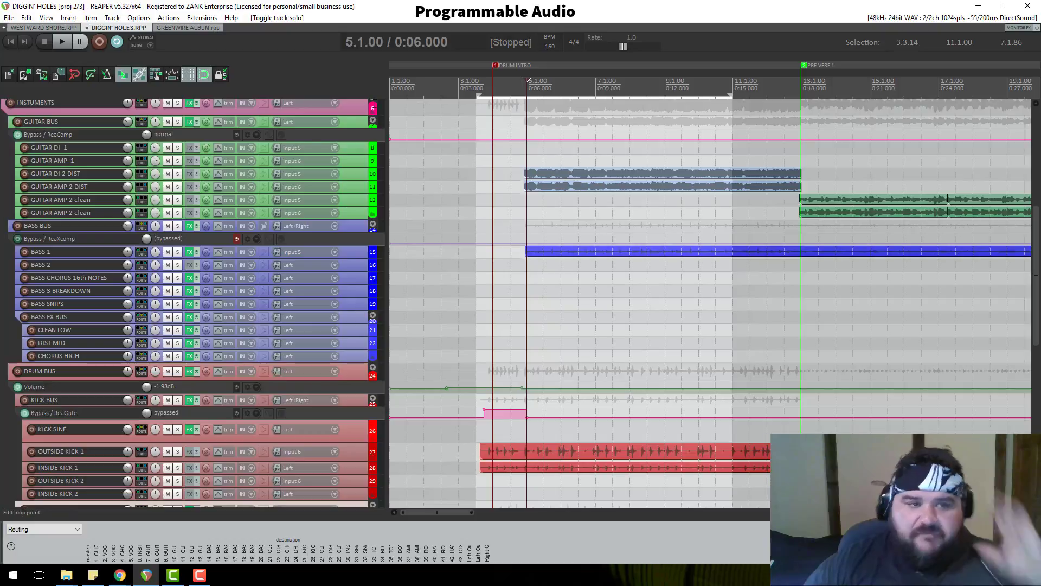
Increase the height of the VOCAL VERB and CHORUS DOUBLE tracks
scroll(275, 186, "up", 5)
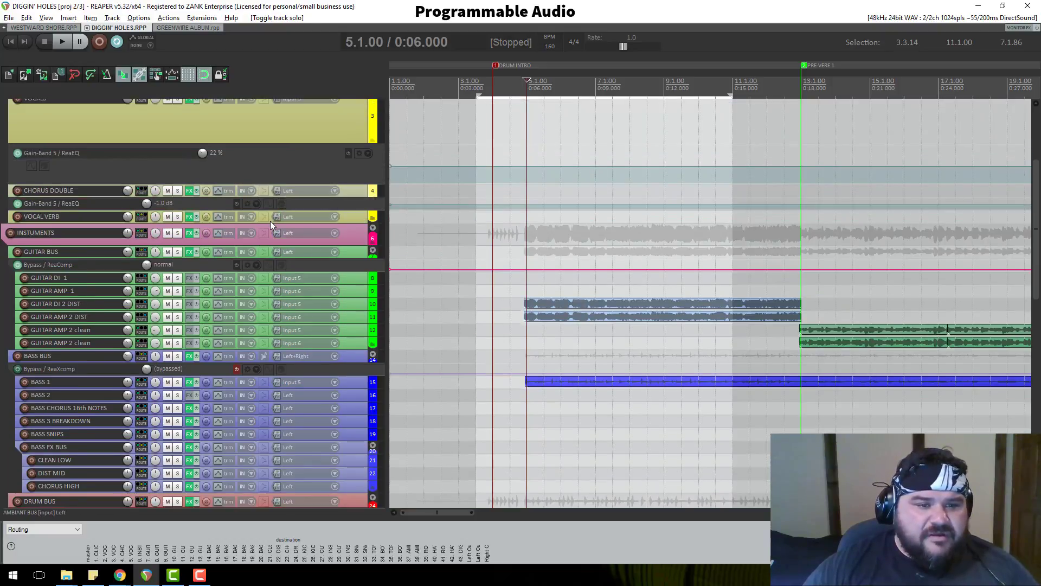
left_click_drag(270, 223, 270, 311)
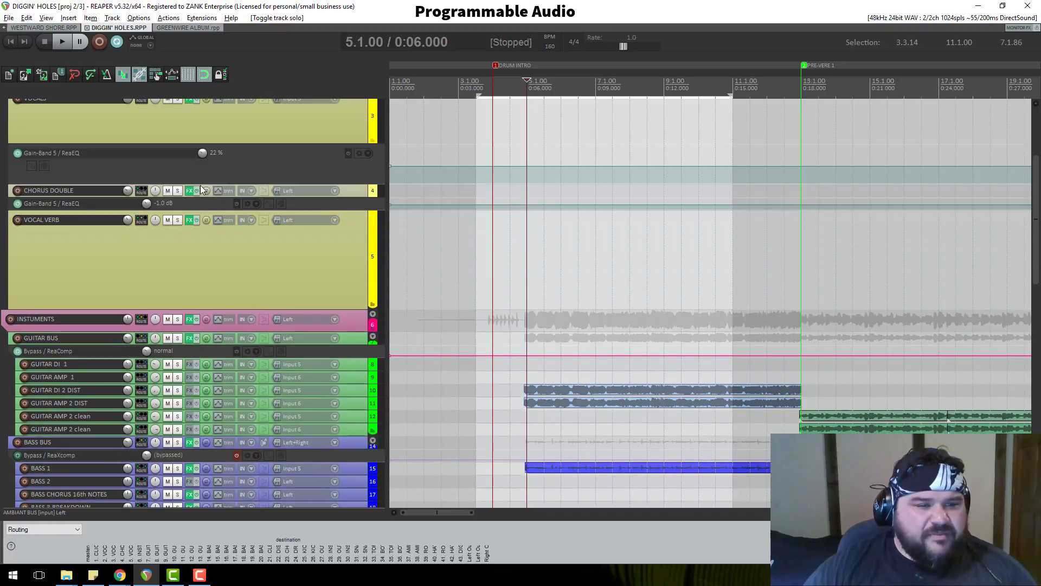
left_click_drag(209, 196, 200, 230)
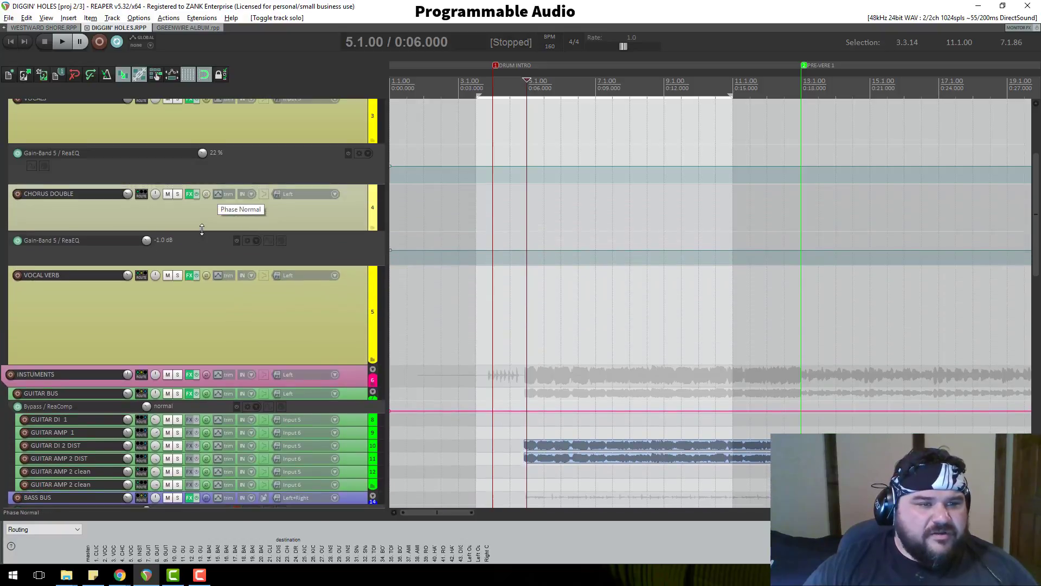
Open the VOCALS track's effects and set ReaEQ band 4 gain to 0.5 dB
scroll(189, 209, "up", 2)
left_click(193, 140)
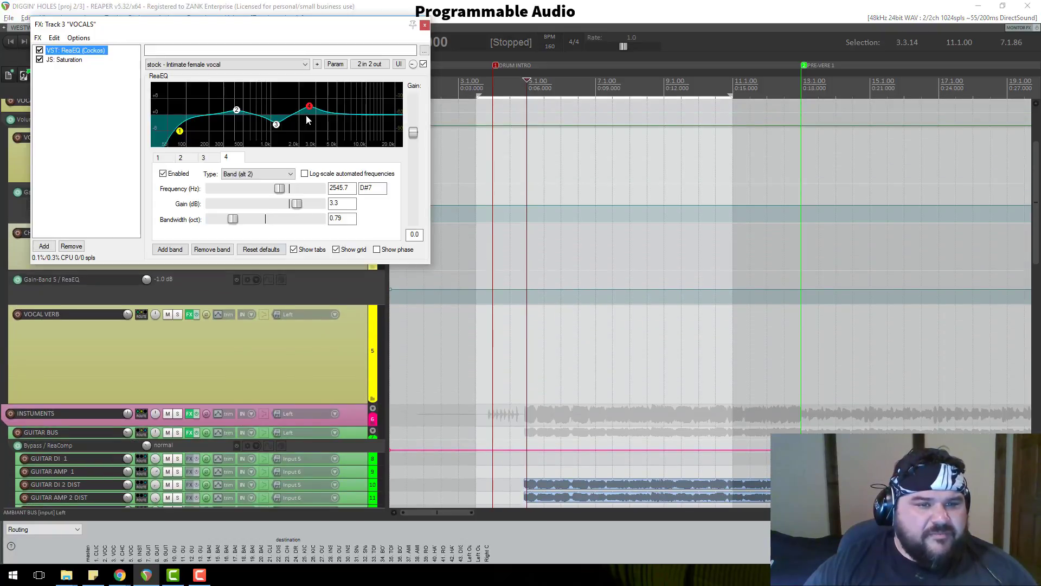
left_click_drag(336, 26, 663, 46)
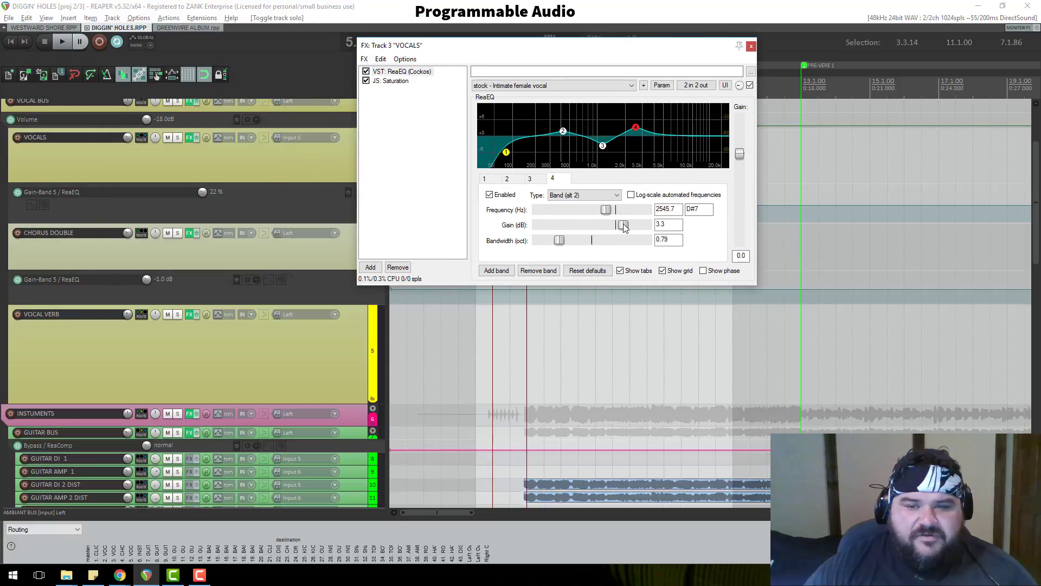
left_click_drag(621, 227, 620, 227)
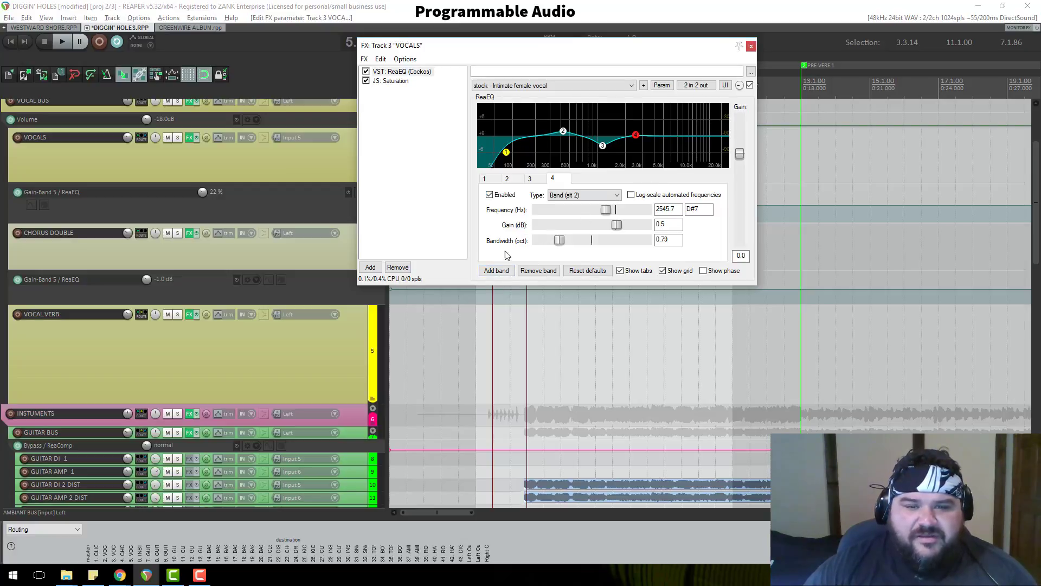
Add a fifth ReaEQ band to VOCALS as a High Shelf at about 21051.7 Hz with -12.2 dB gain, and close the effects
left_click(496, 270)
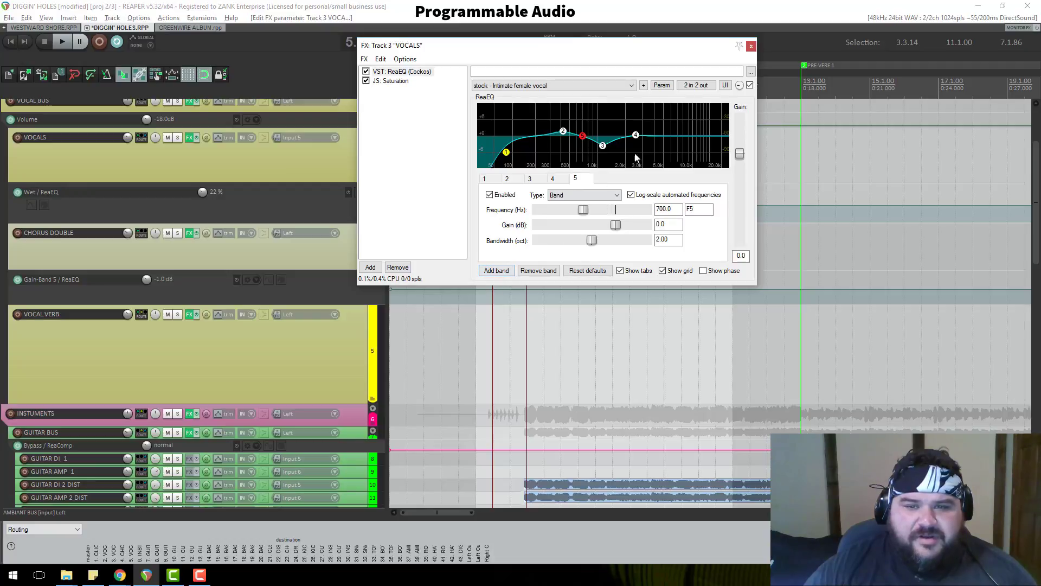
left_click_drag(596, 138, 721, 189)
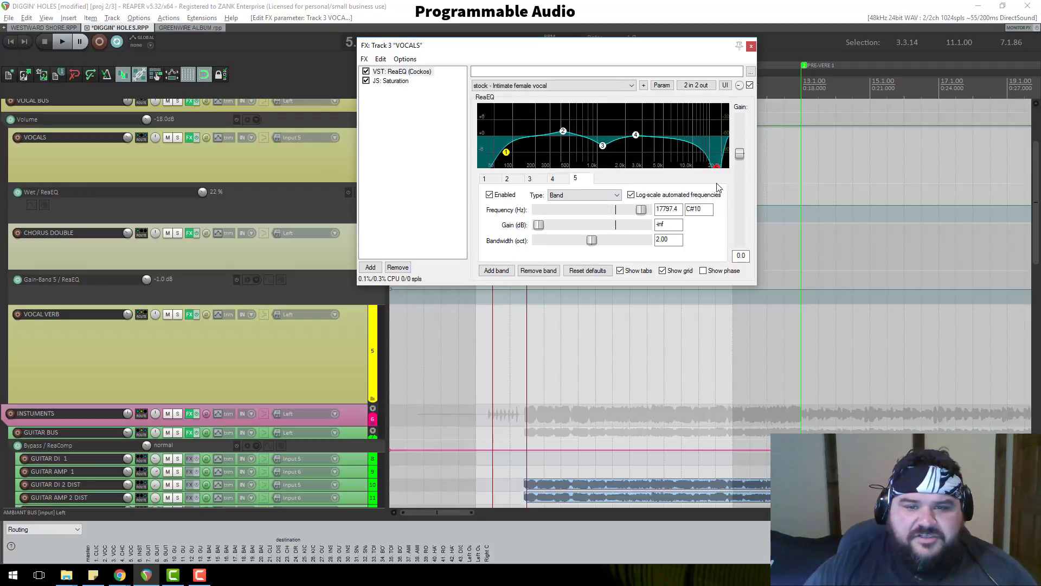
left_click(609, 195)
left_click(575, 216)
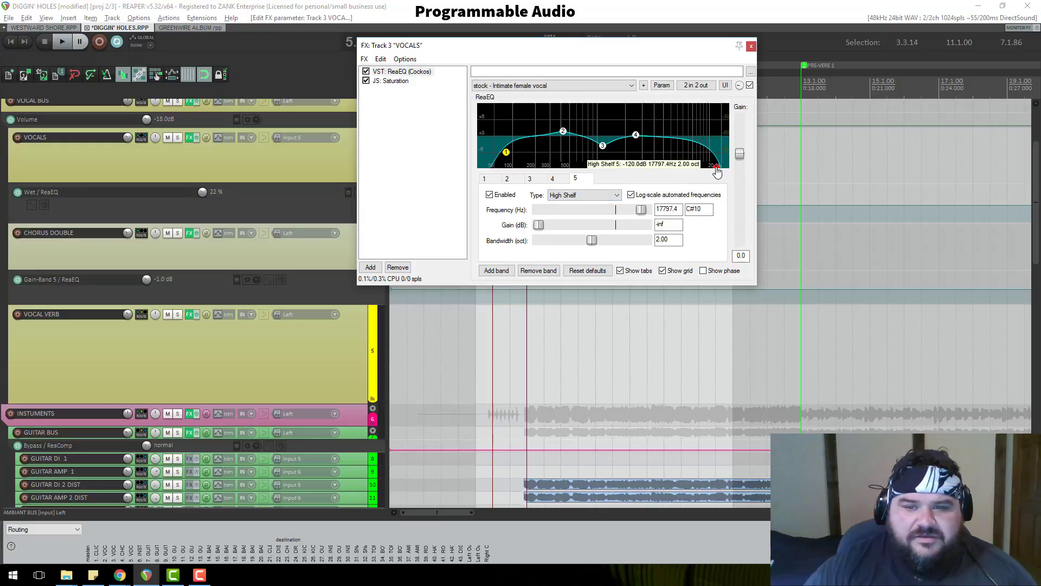
left_click_drag(717, 171, 724, 170)
key("space")
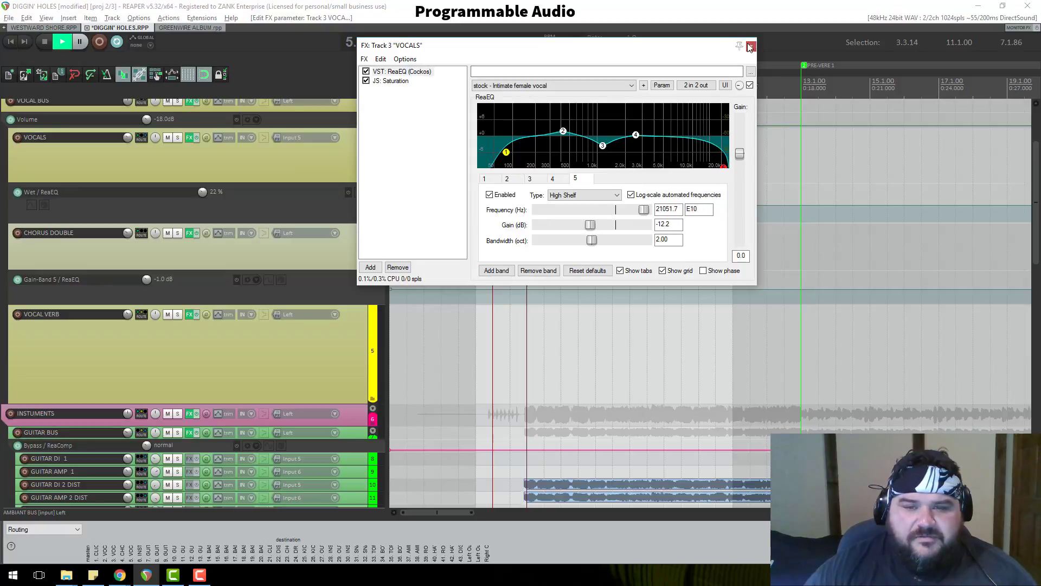
left_click(751, 46)
key("space")
Set the time selection from 27.1.00 to 35.1.00 around the start of CHORUS 1, with the edit cursor at 27.1.00
scroll(158, 195, "up", 3)
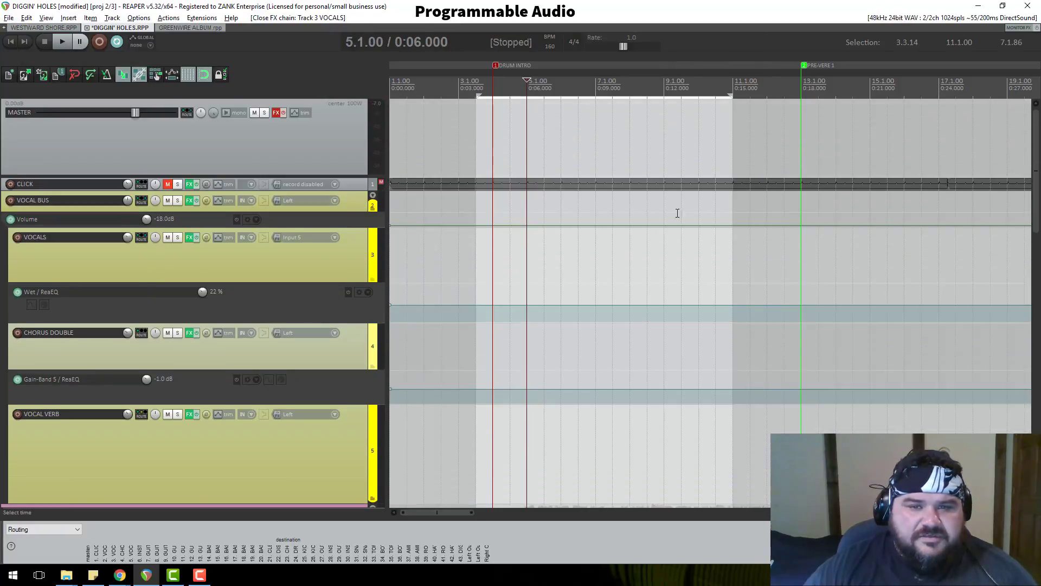
scroll(579, 136, "down", 4)
left_click_drag(527, 90, 627, 97)
left_click(514, 92)
left_click(563, 93)
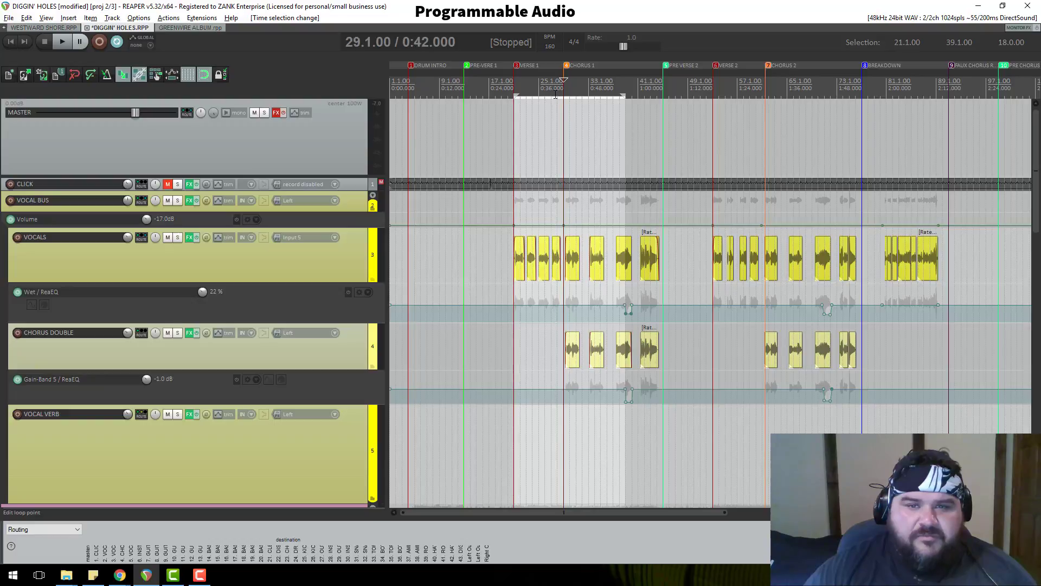
left_click_drag(553, 95, 603, 96)
left_click(554, 91)
Solo the VOCAL BUS and briefly play the vocals from 27.1.00
key("space")
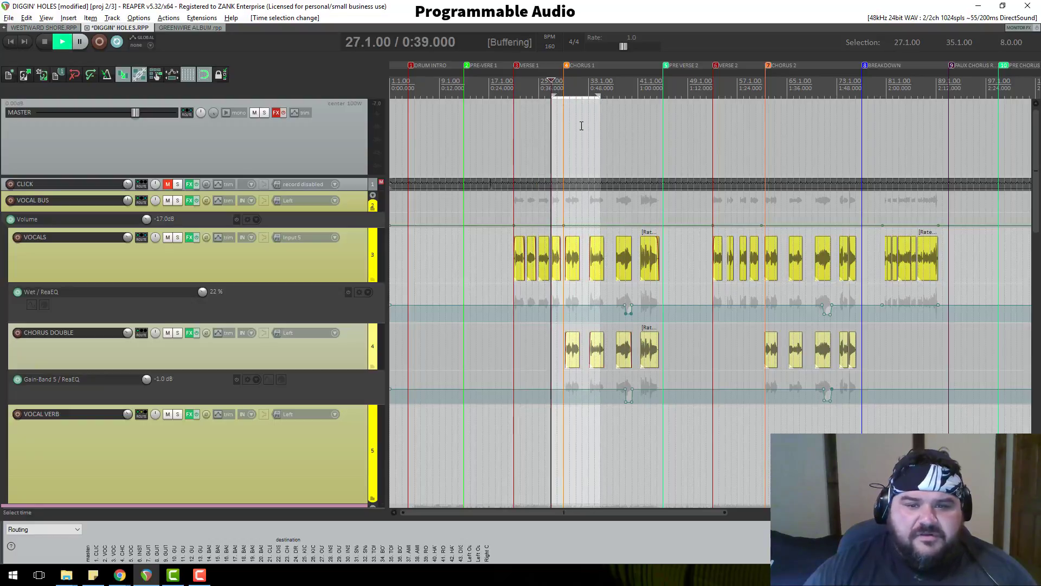
scroll(597, 210, "up", 5)
key("space")
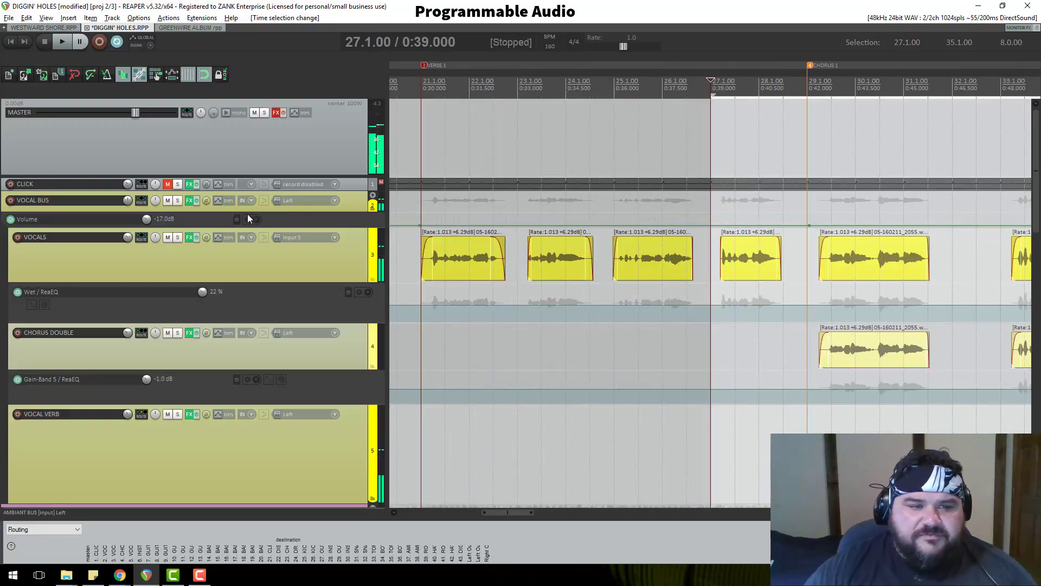
left_click(178, 200)
key("space")
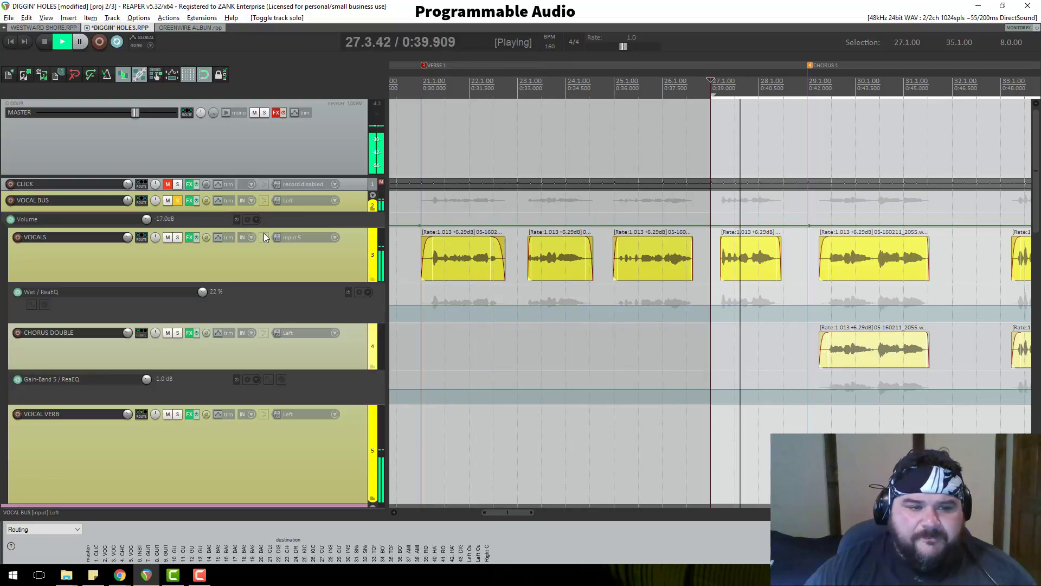
key("space")
Inspect the effects chains of the CHORUS DOUBLE and VOCAL VERB tracks, then close both
left_click(189, 332)
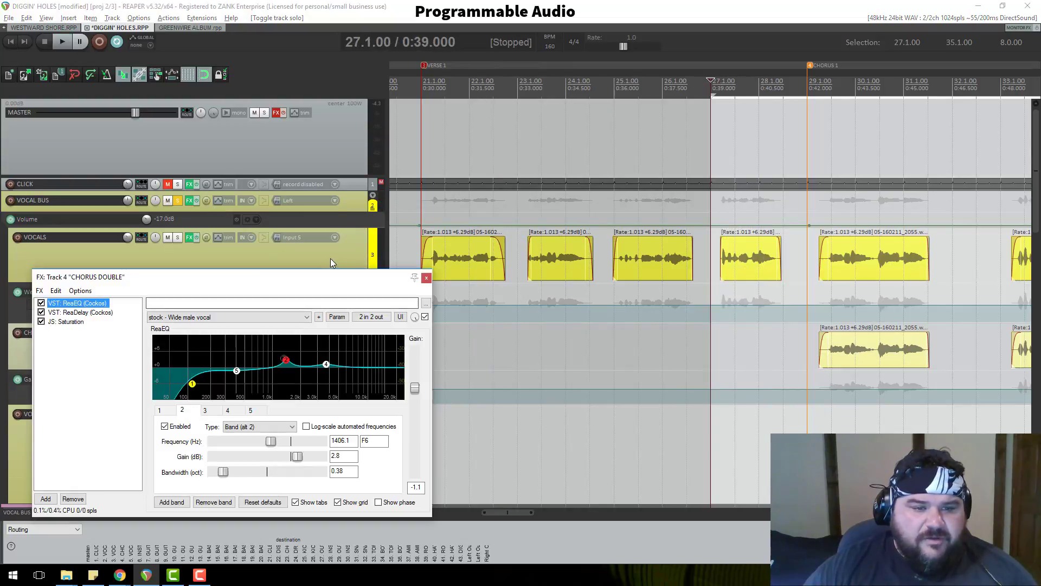
left_click_drag(323, 277, 595, 102)
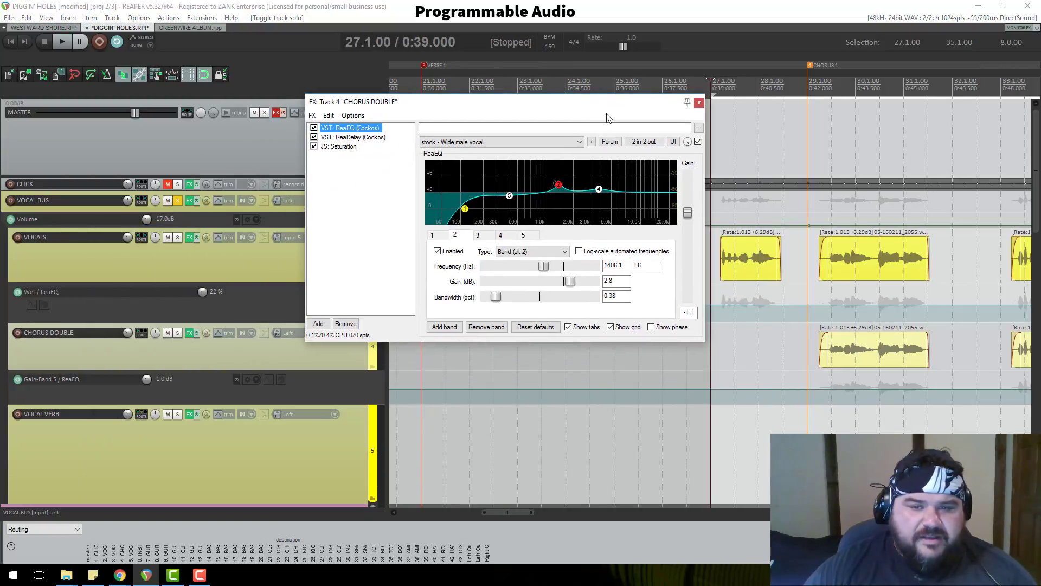
left_click(189, 414)
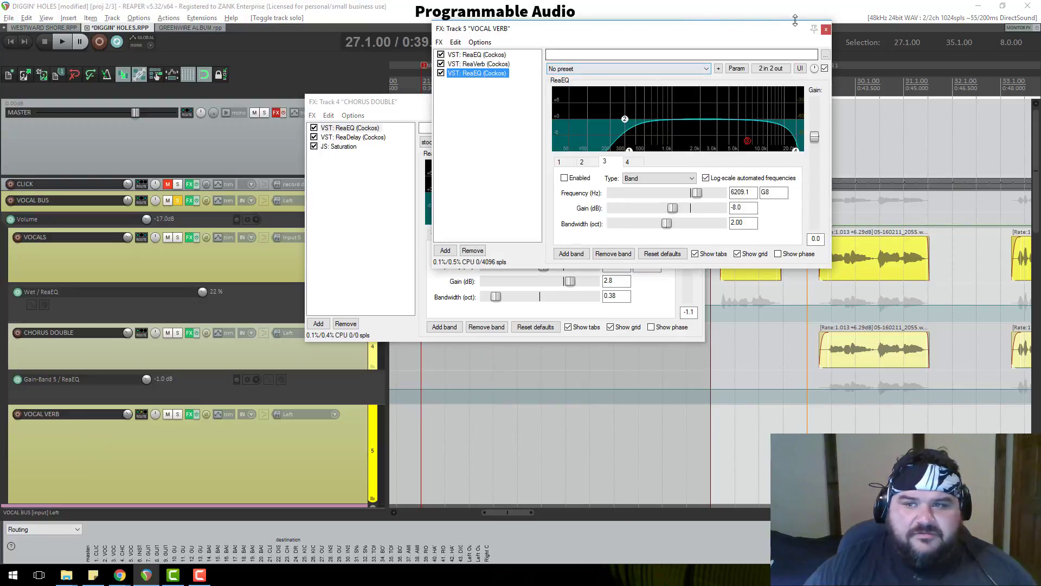
left_click(826, 29)
left_click(701, 102)
Listen to the third vocal phrase of CHORUS 1, starting playback from 37.3.00
scroll(863, 250, "down", 5)
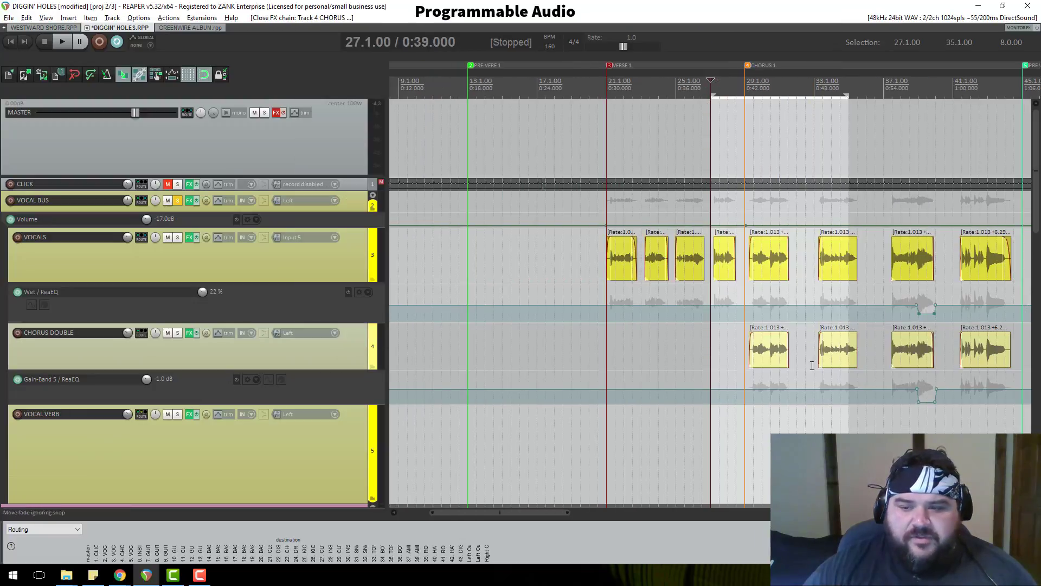
left_click(850, 87)
key("space")
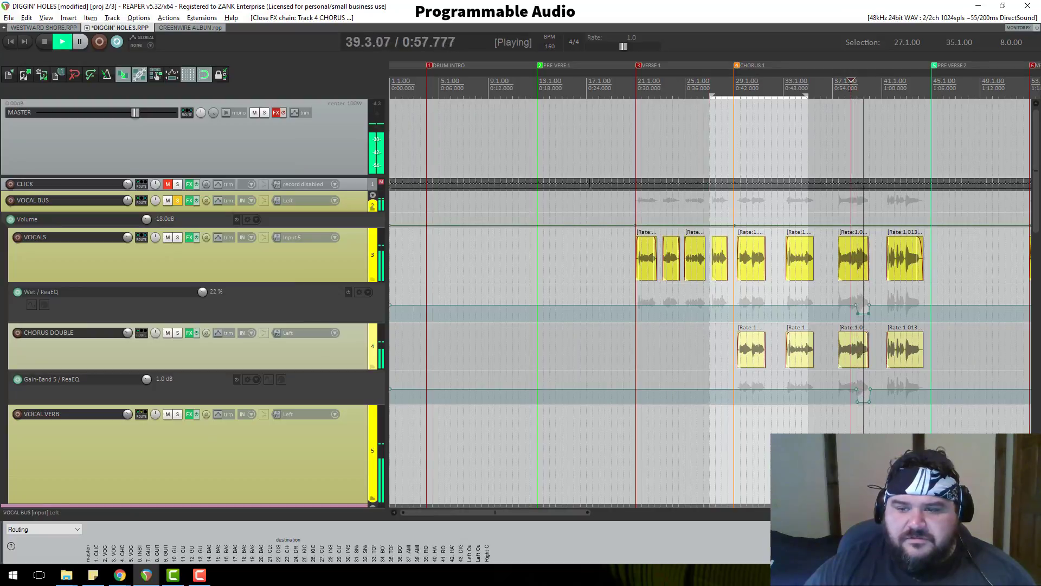
key("space")
scroll(826, 282, "up", 5)
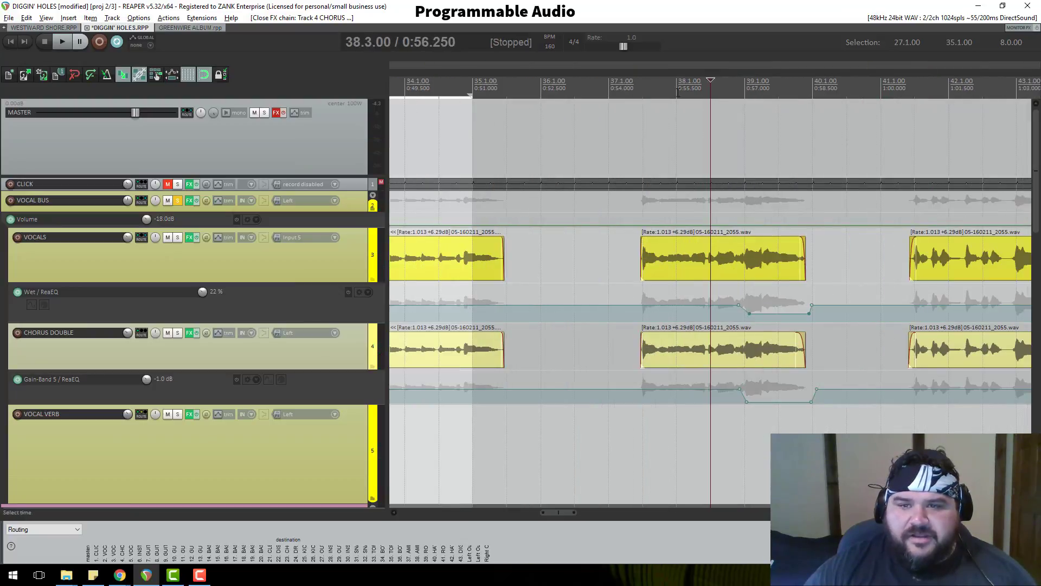
left_click(640, 90)
key("space")
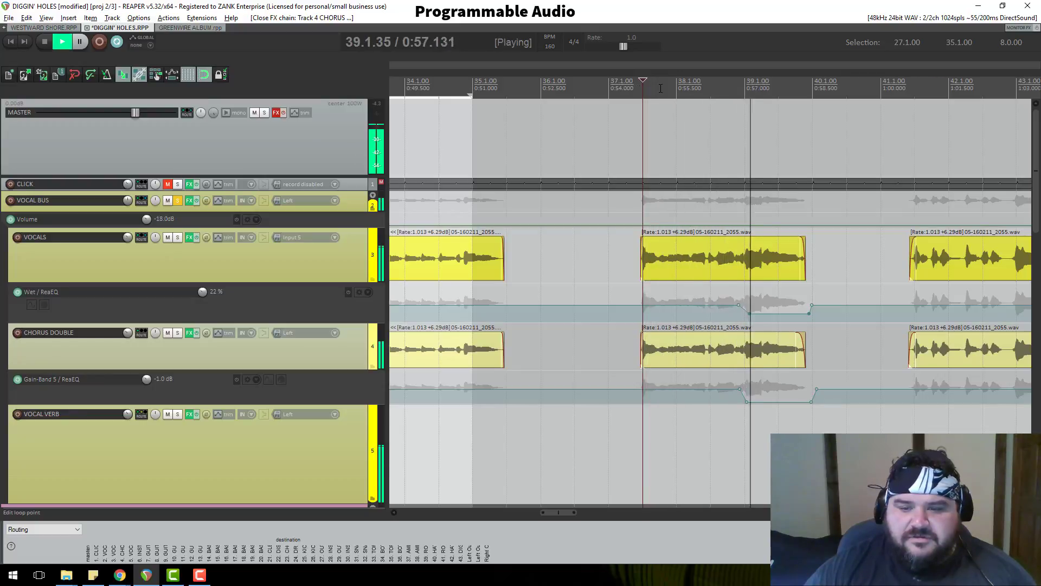
key("space")
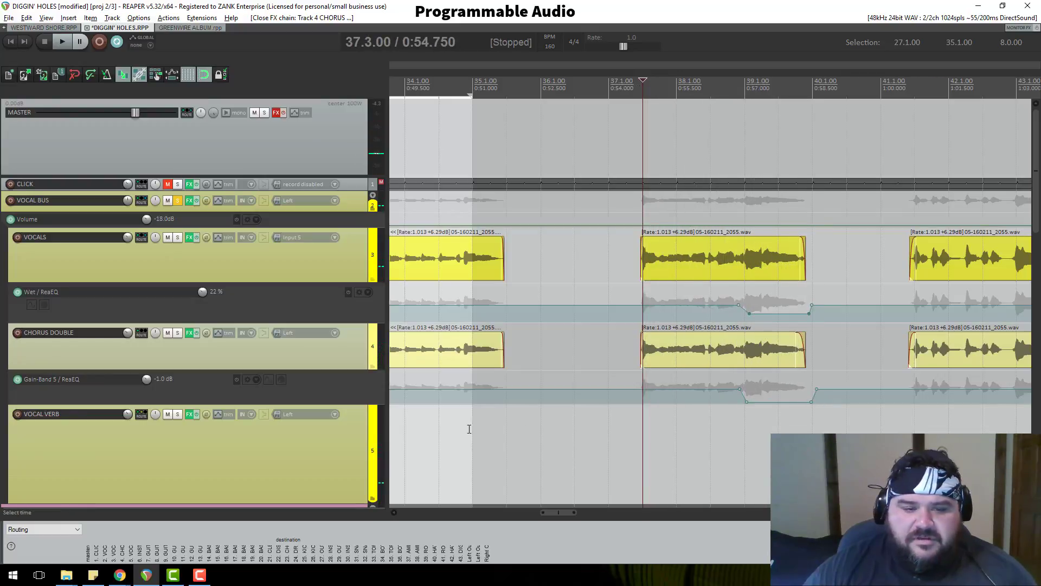
Inspect band 2 of the VOCALS track's ReaEQ while playing the phrase from 37.3.00, and close the effects chain
scroll(348, 410, "down", 2)
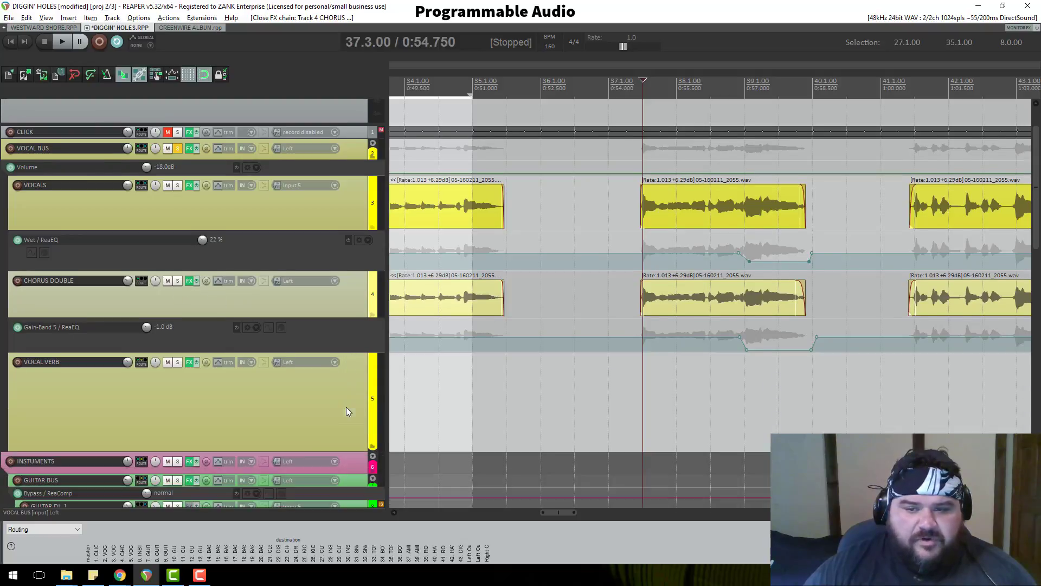
left_click(190, 185)
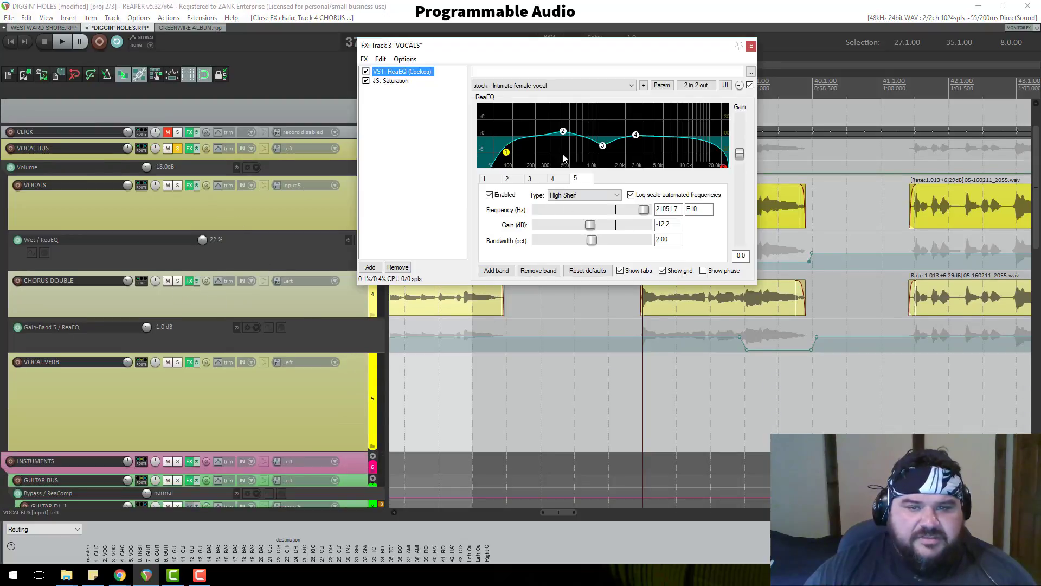
left_click(564, 133)
key("space")
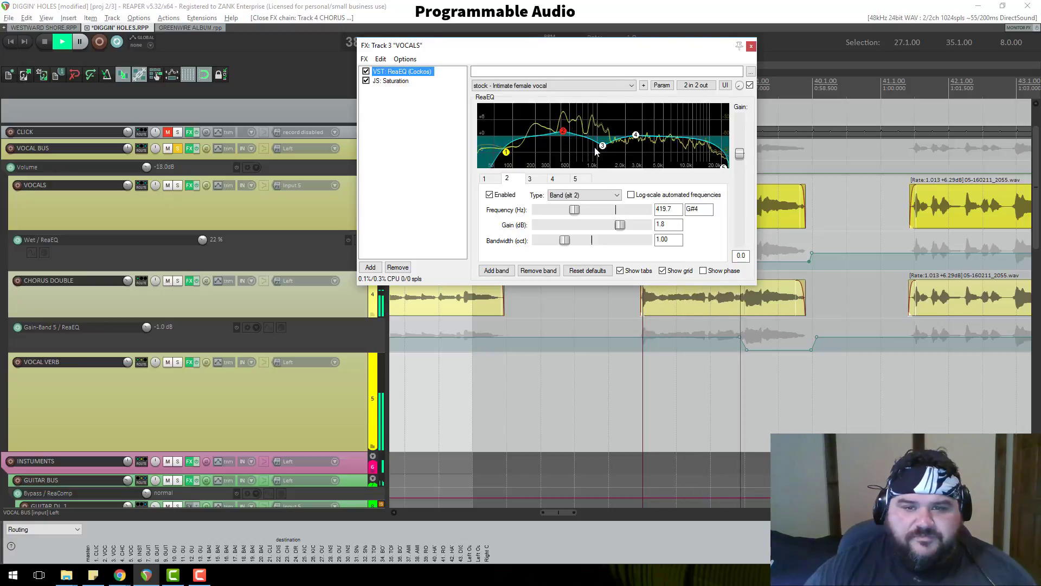
key("space")
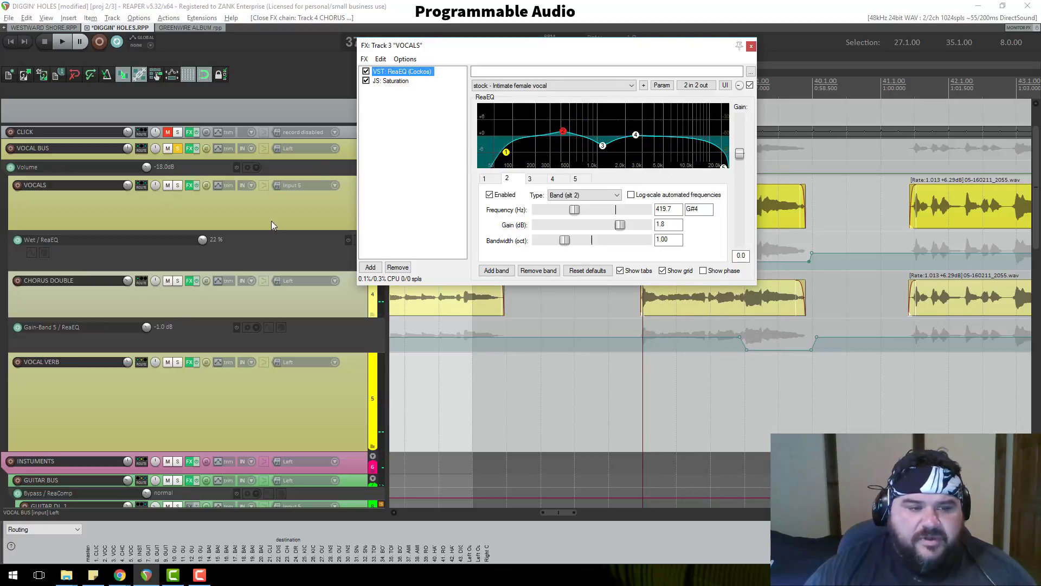
left_click(751, 46)
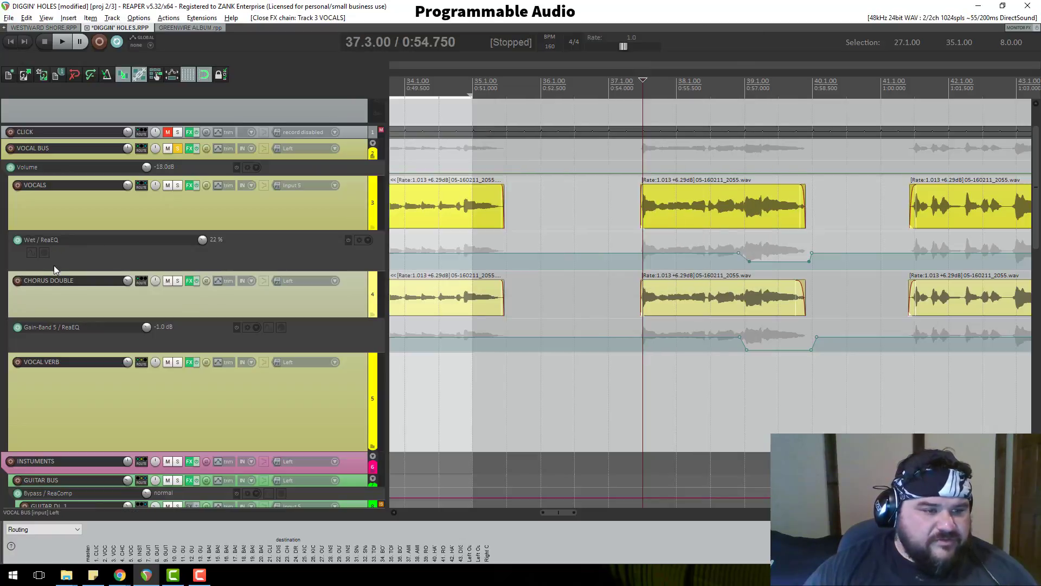
Enlarge the VOCALS track's Wet / ReaEQ envelope lane and audition the phrase with its ReaEQ bands 1 and 2 open for comparison
left_click_drag(54, 270, 54, 289)
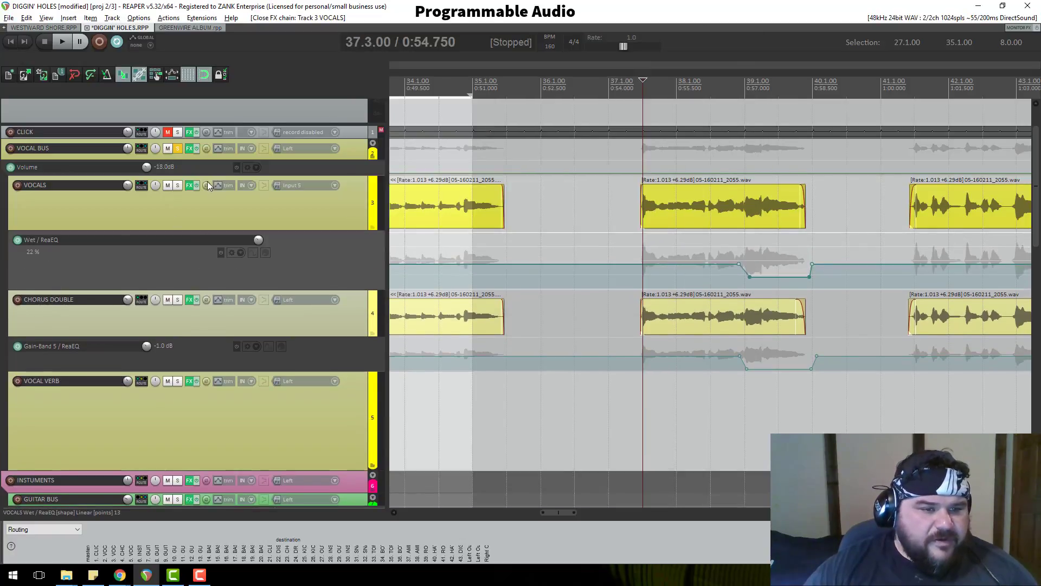
left_click(190, 185)
key("space")
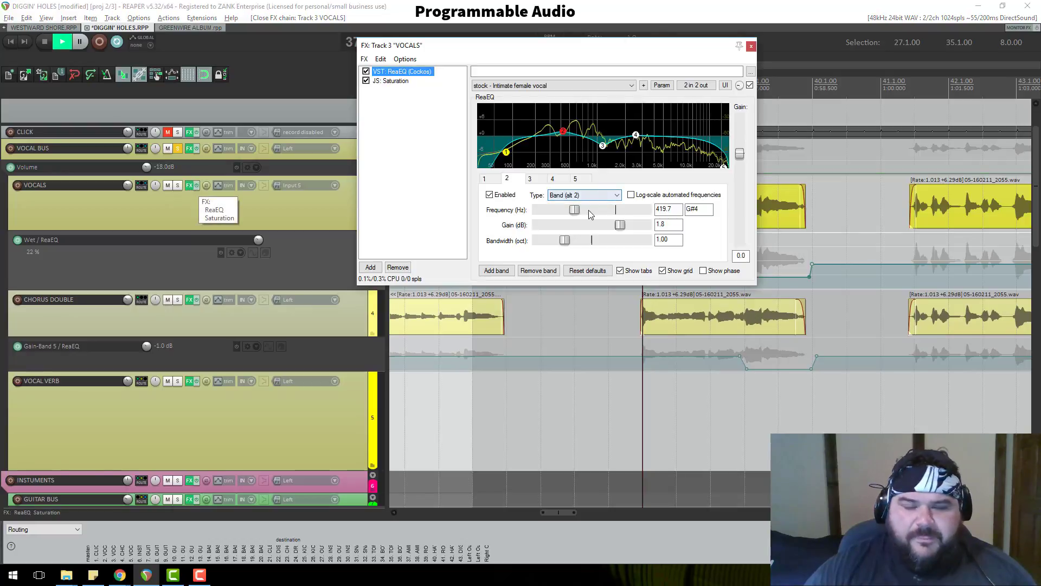
key("space")
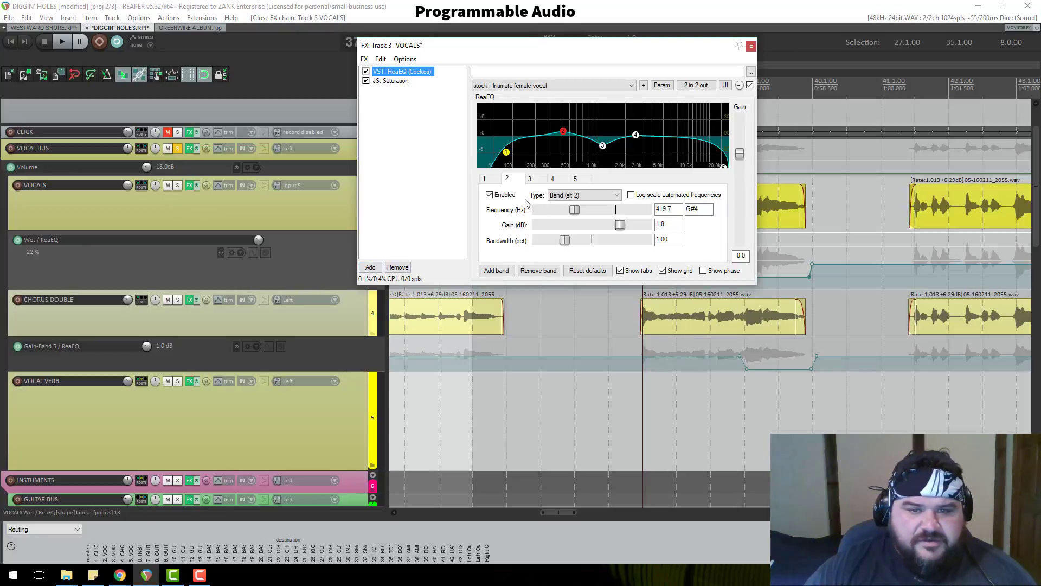
left_click(492, 180)
left_click(506, 181)
Replay the phrase while watching the VOCALS EQ spectrum, and check the CHORUS DOUBLE track's ReaEQ settings for comparison
key("space")
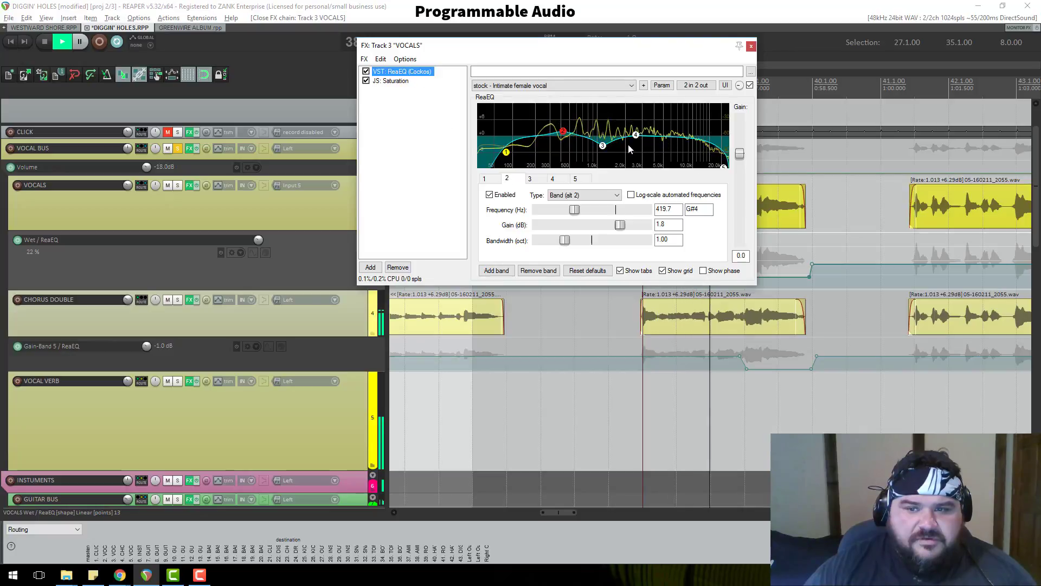
key("space")
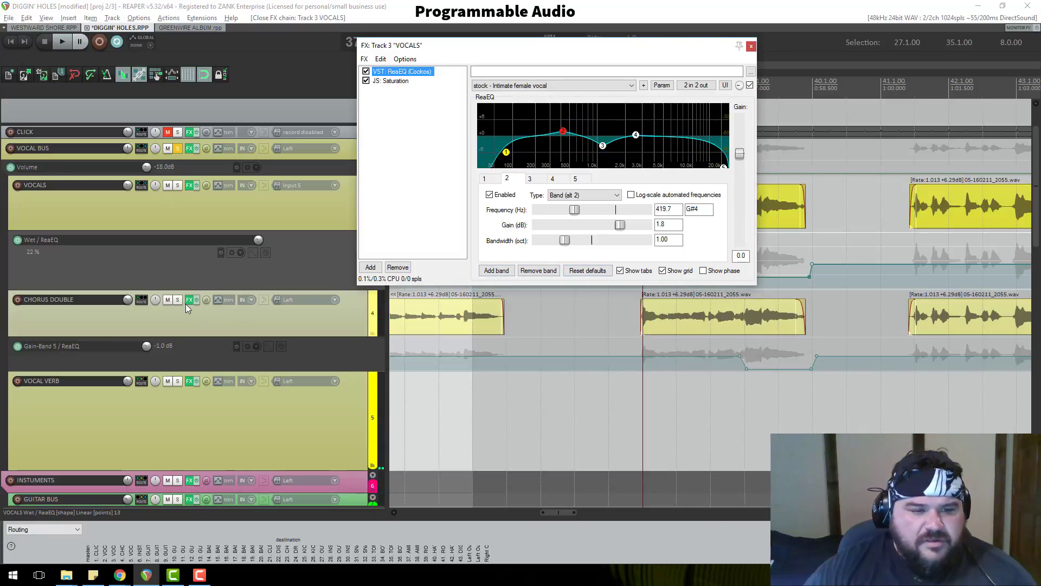
left_click(190, 300)
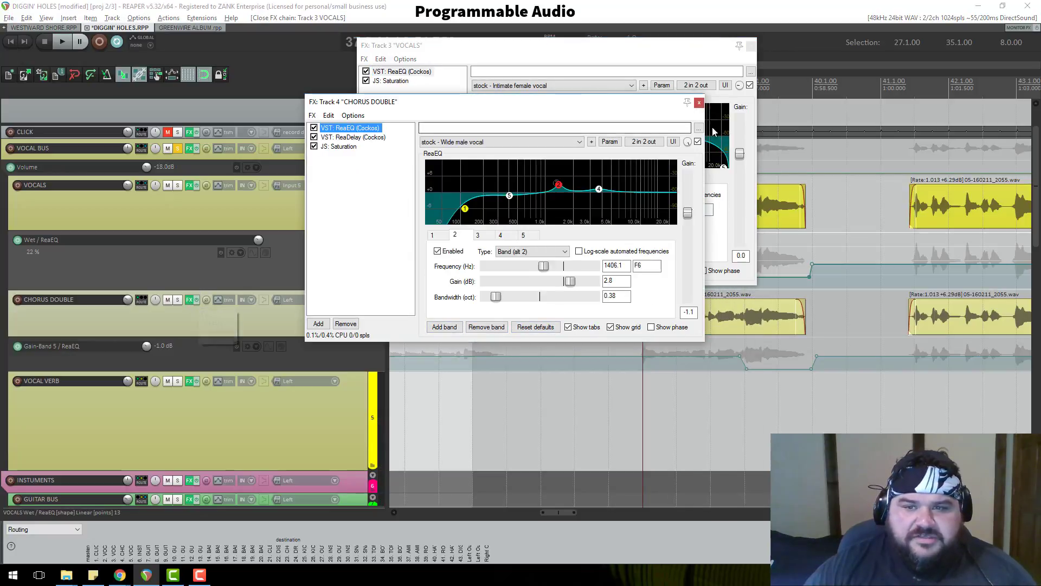
left_click(700, 102)
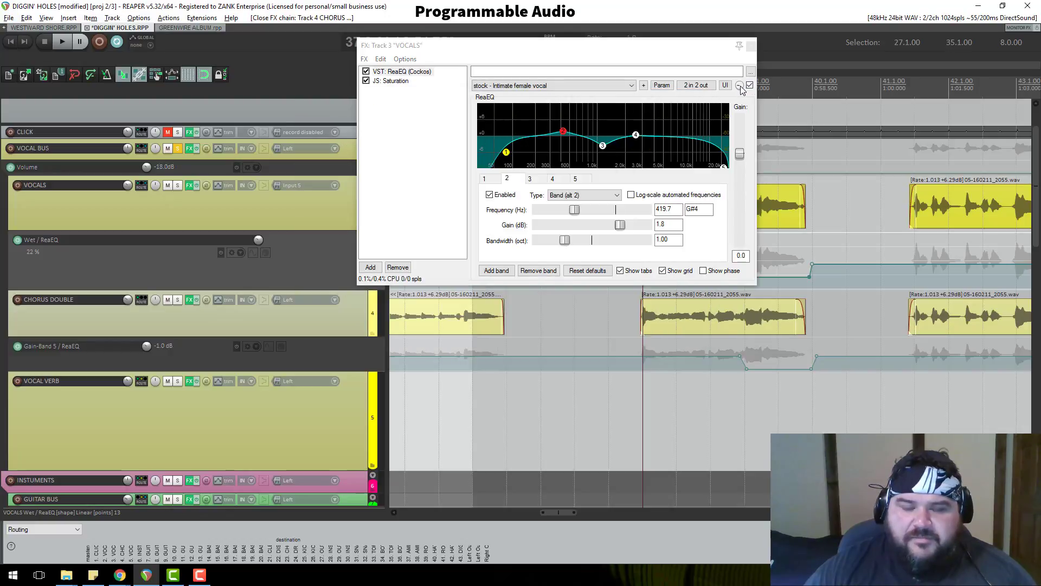
Audition the phrase again and set the VOCALS ReaEQ band 2 to 1.0 dB at 402.4 Hz
key("space")
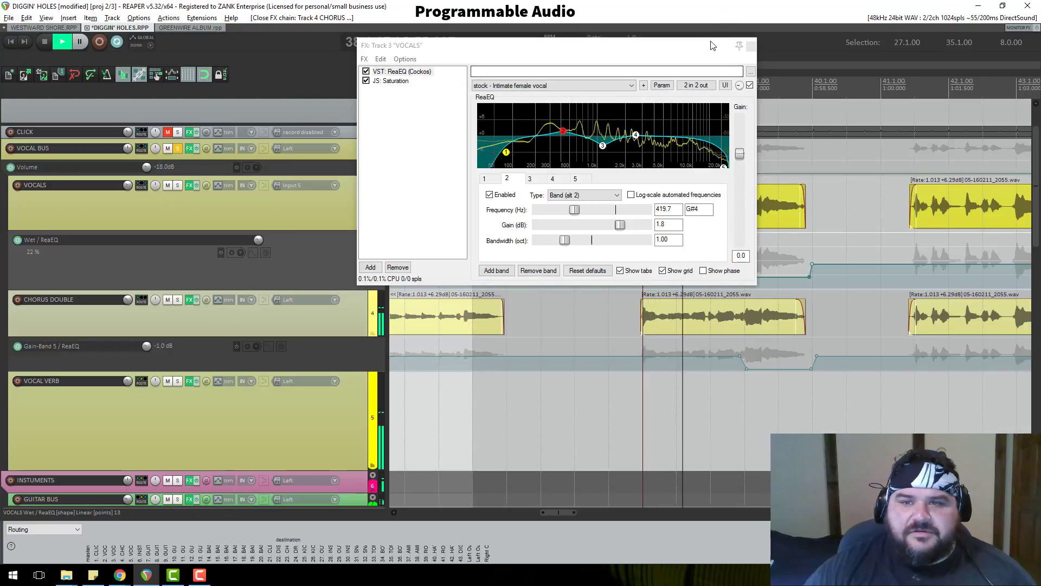
left_click_drag(711, 55, 581, 56)
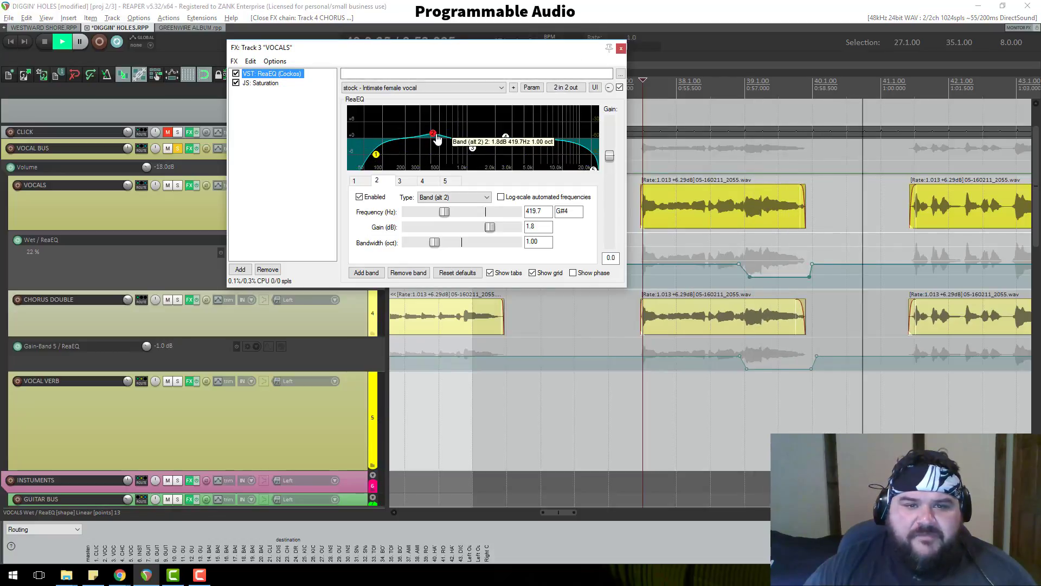
key("space")
left_click_drag(436, 140, 435, 141)
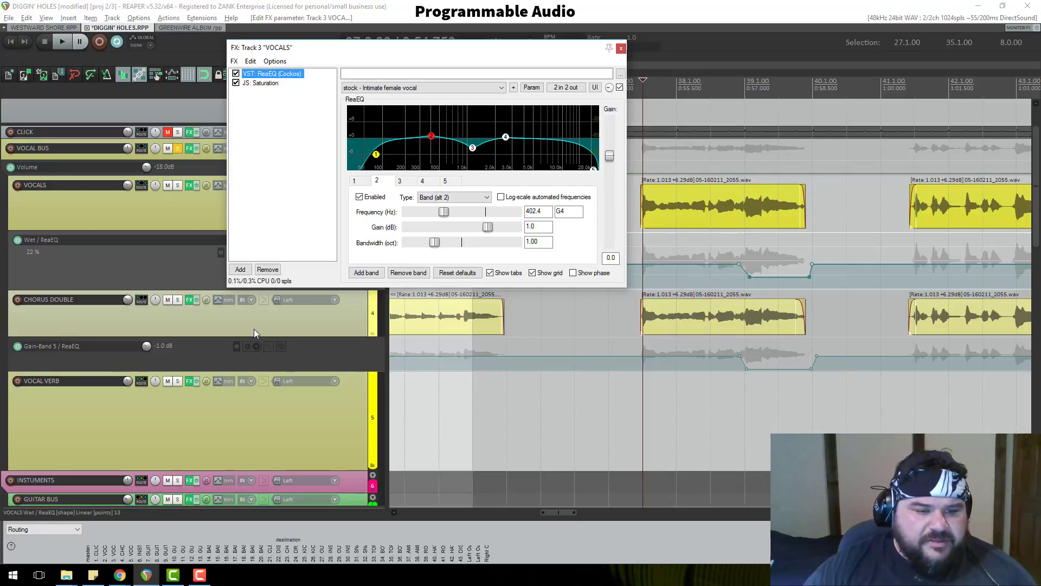
Try cutting the CHORUS DOUBLE ReaEQ band 5 at 407.8 Hz to -inf gain during playback, and undo it
left_click(191, 300)
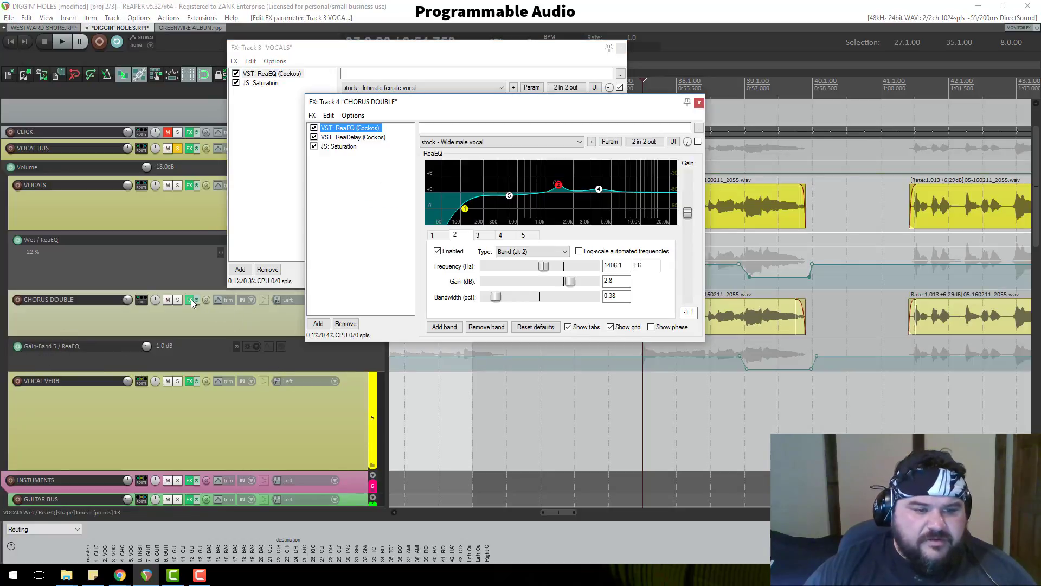
left_click(510, 201)
key("space")
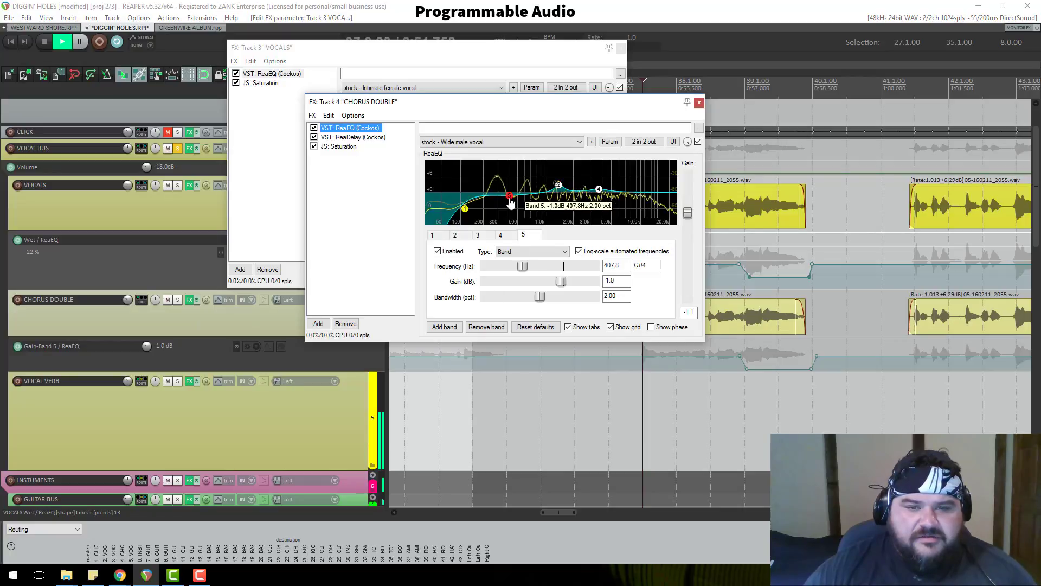
left_click_drag(510, 200, 523, 239)
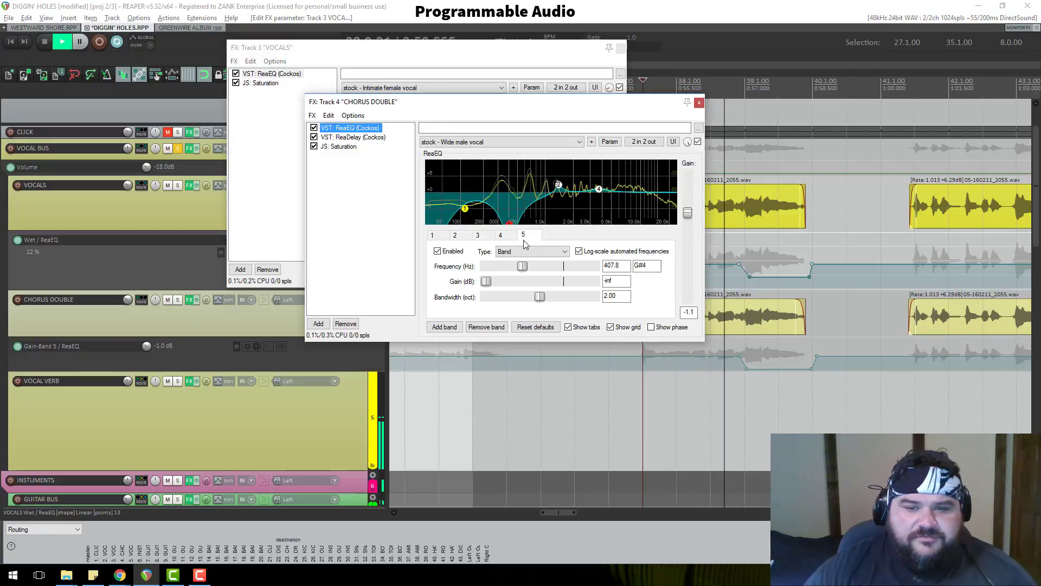
key("ctrl+z")
key("space")
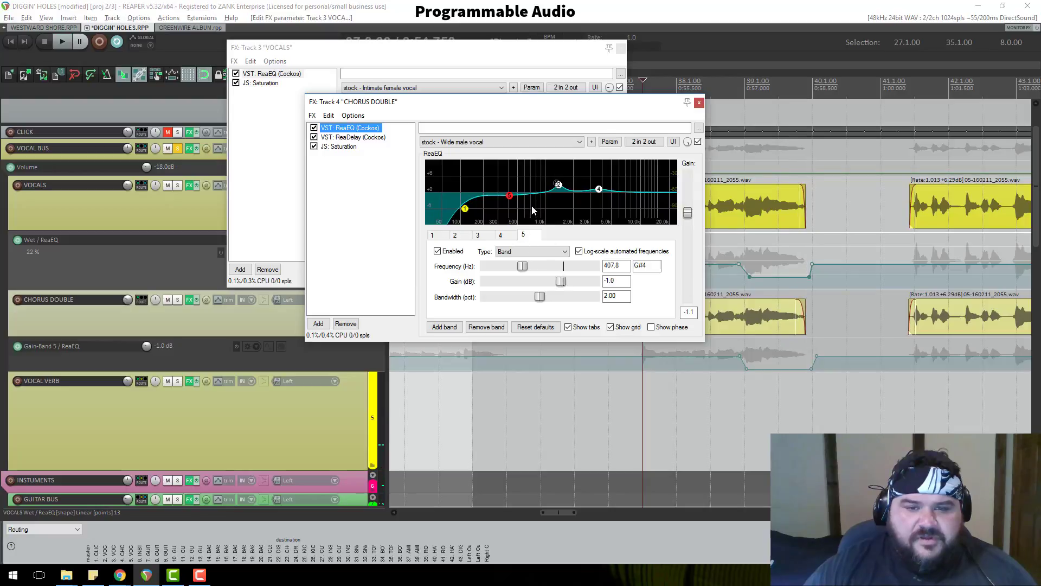
Set the time selection from 39.1.00 to 40.1.00 and briefly play the vocals from its start
left_click_drag(741, 86, 801, 86)
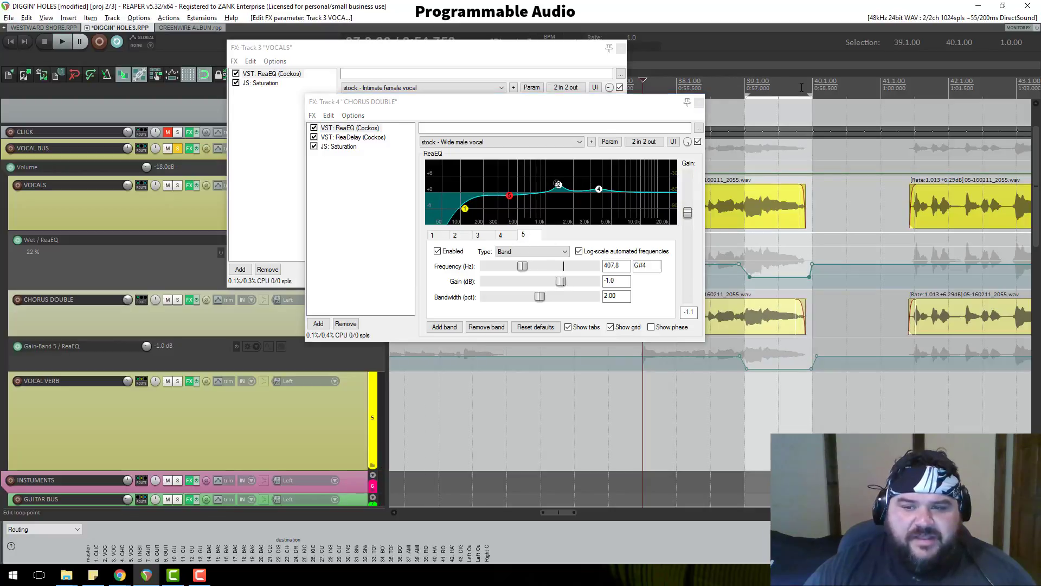
key("space")
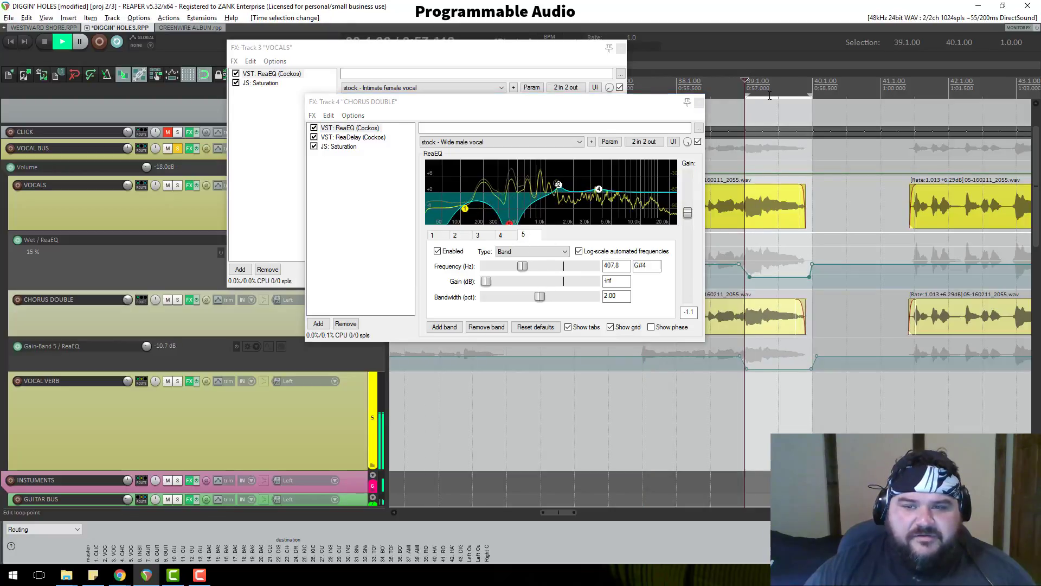
key("space")
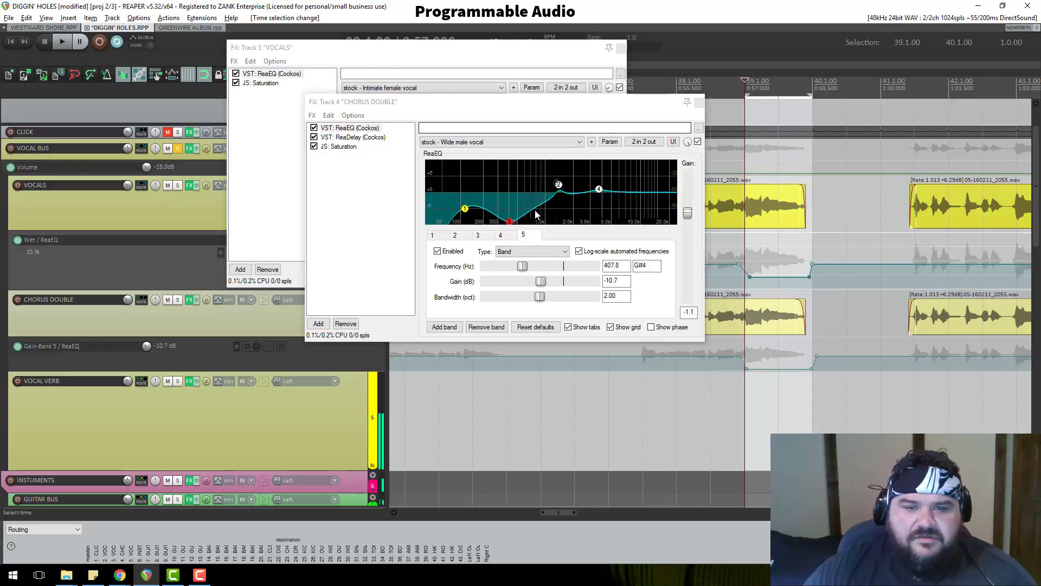
Check the automated gain of CHORUS DOUBLE's ReaEQ band 5 at 39.1.00, and close both vocal effects chains
left_click(511, 223)
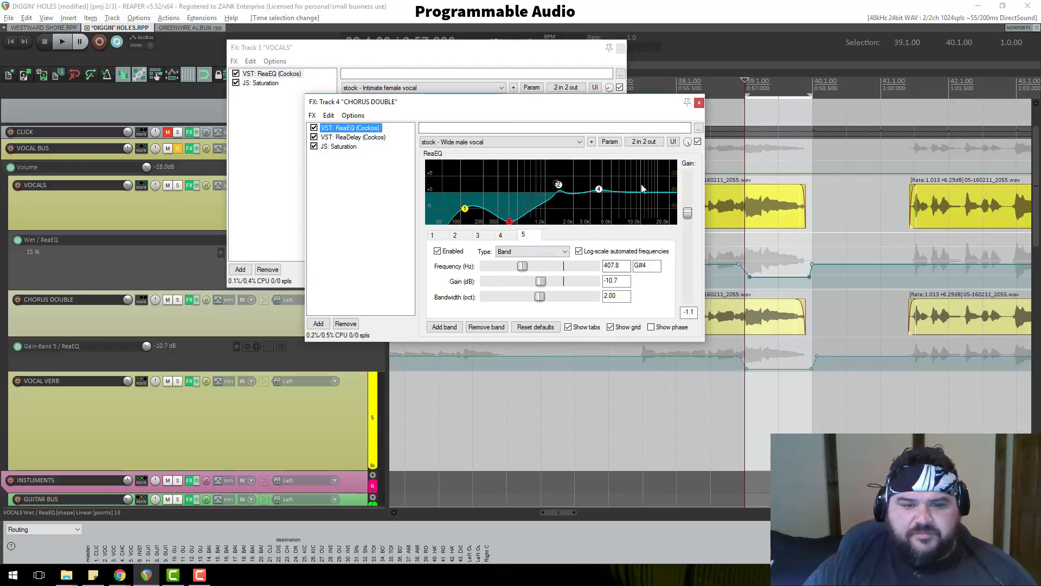
left_click(699, 104)
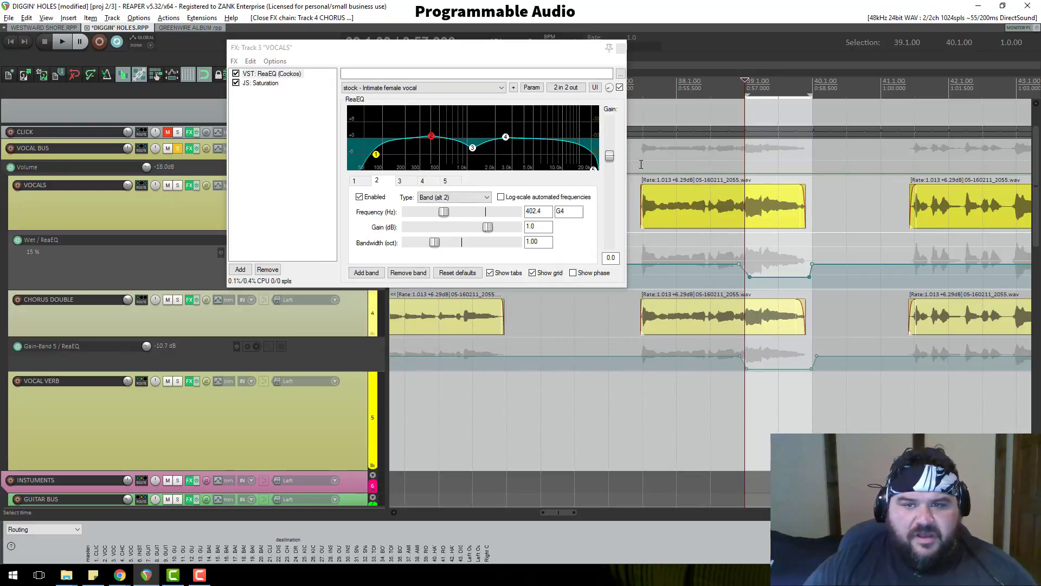
left_click(621, 52)
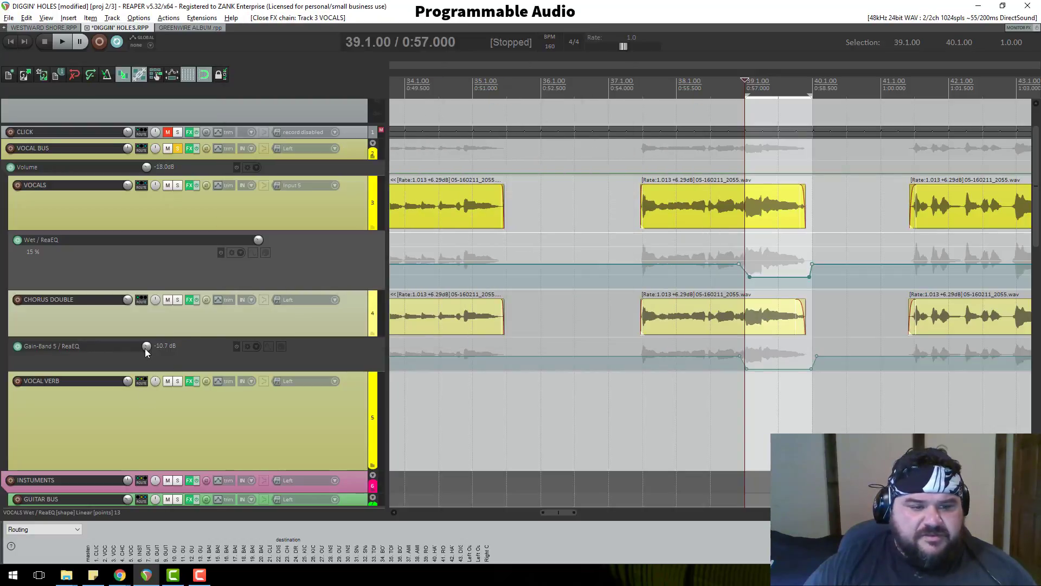
Hide and deactivate the Gain-Band 5 / ReaEQ automation envelope on the CHORUS DOUBLE track
right_click(248, 348)
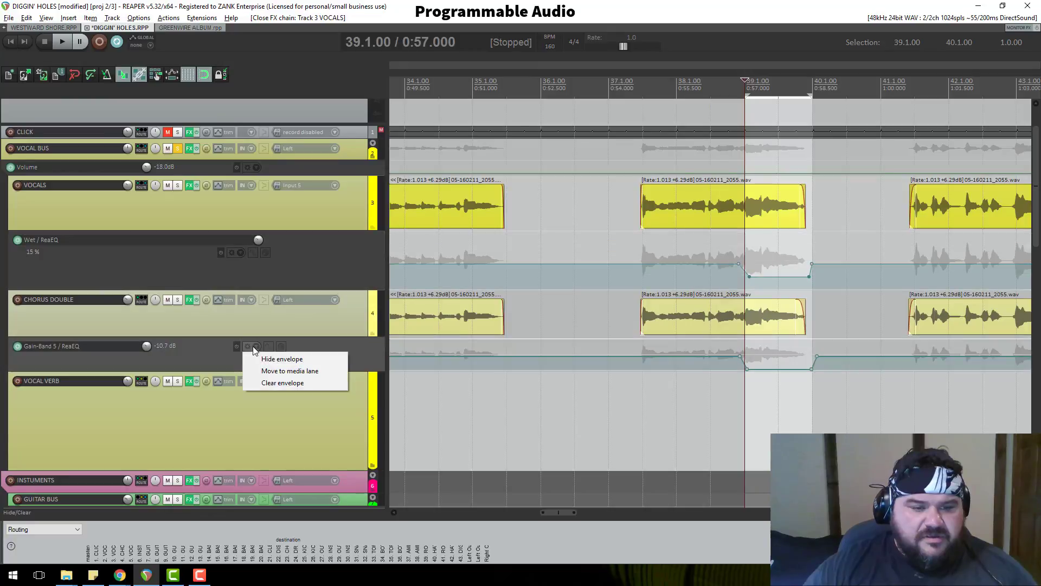
left_click(268, 357)
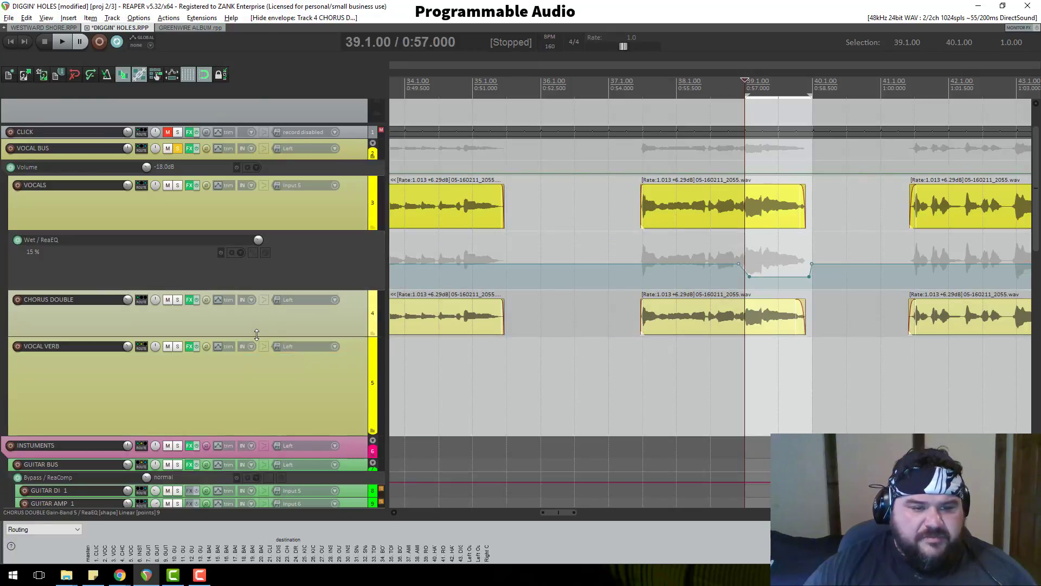
left_click(219, 300)
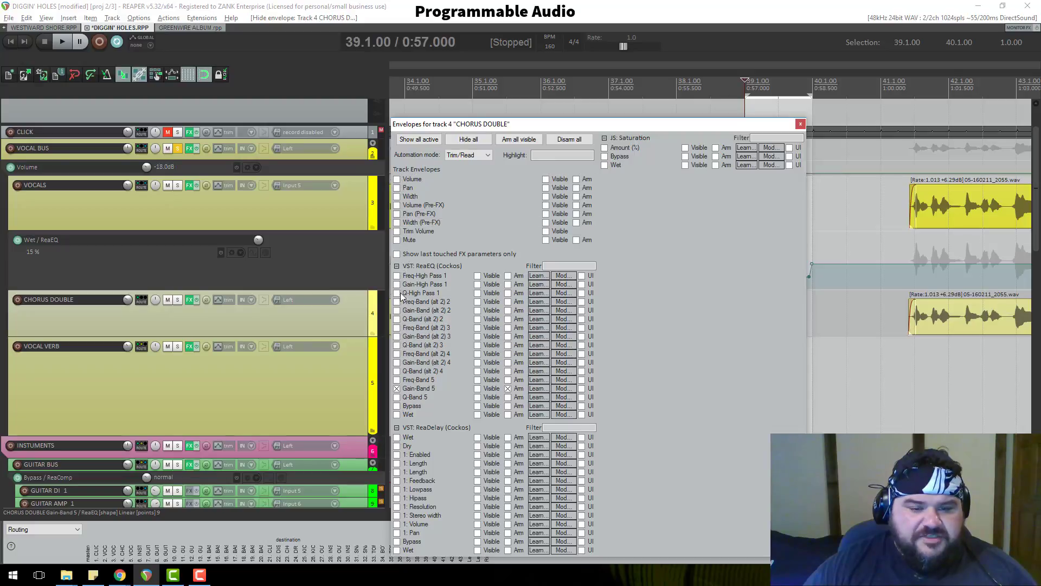
left_click_drag(625, 129, 645, 80)
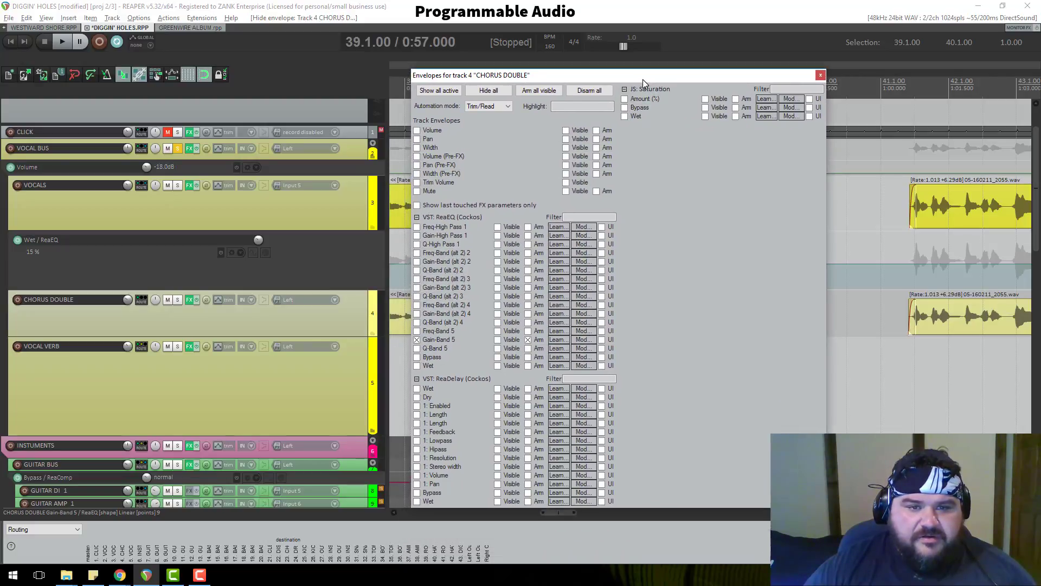
left_click(417, 340)
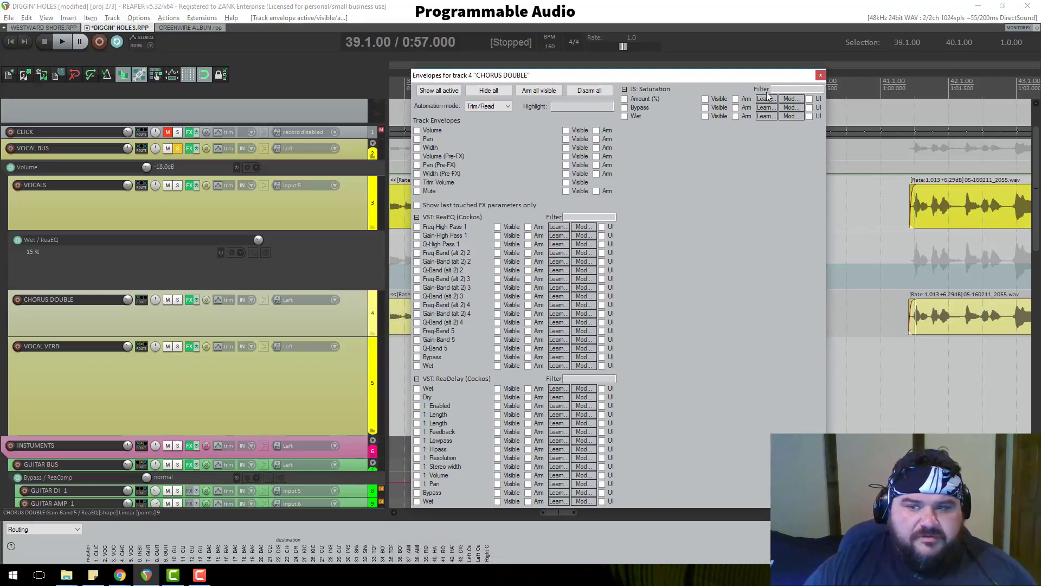
left_click(820, 75)
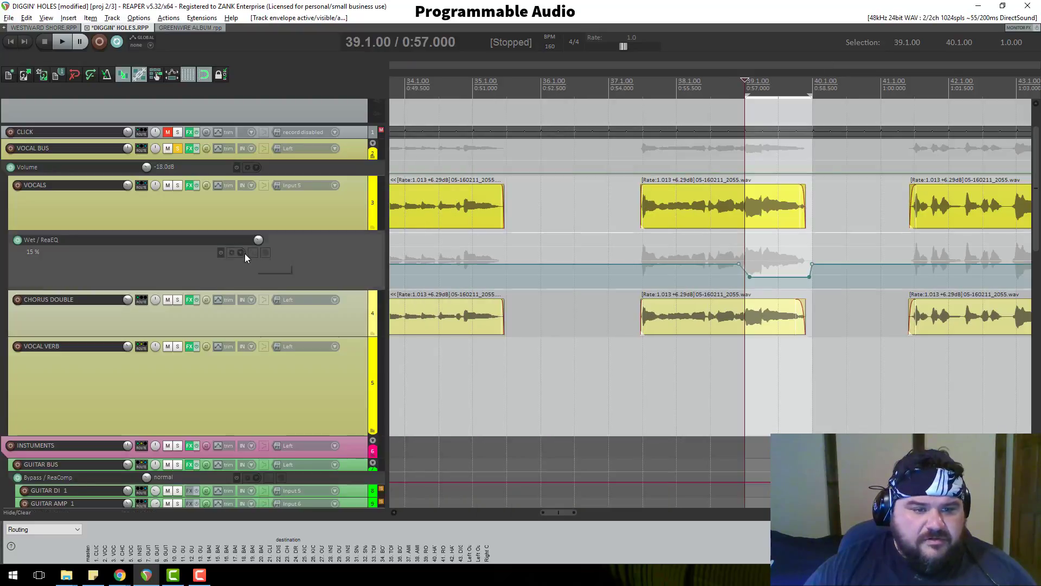
Clear the Wet / ReaEQ envelope on the VOCALS track and remove it completely
left_click(245, 253)
left_click(259, 290)
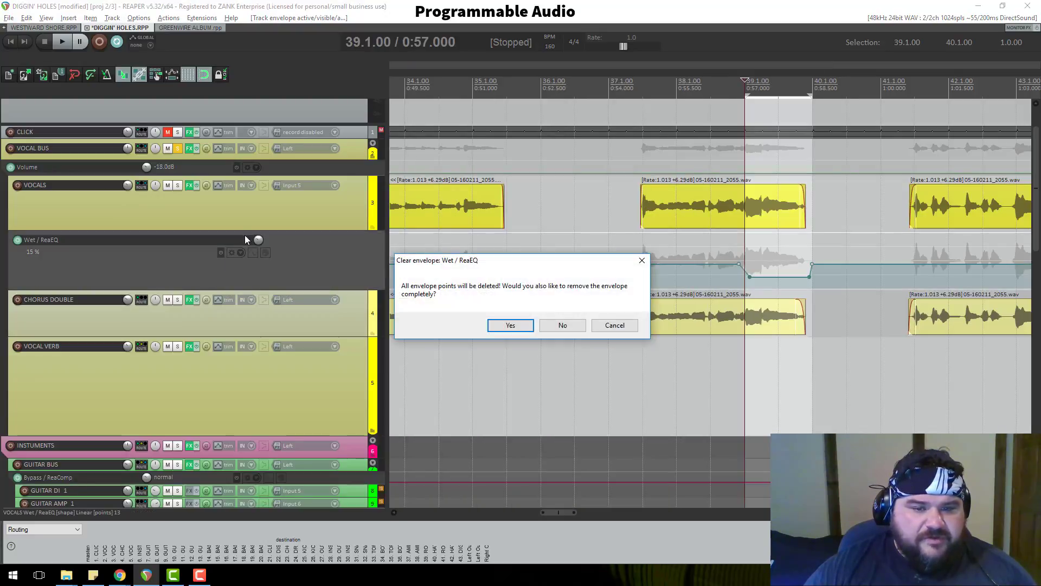
left_click(512, 326)
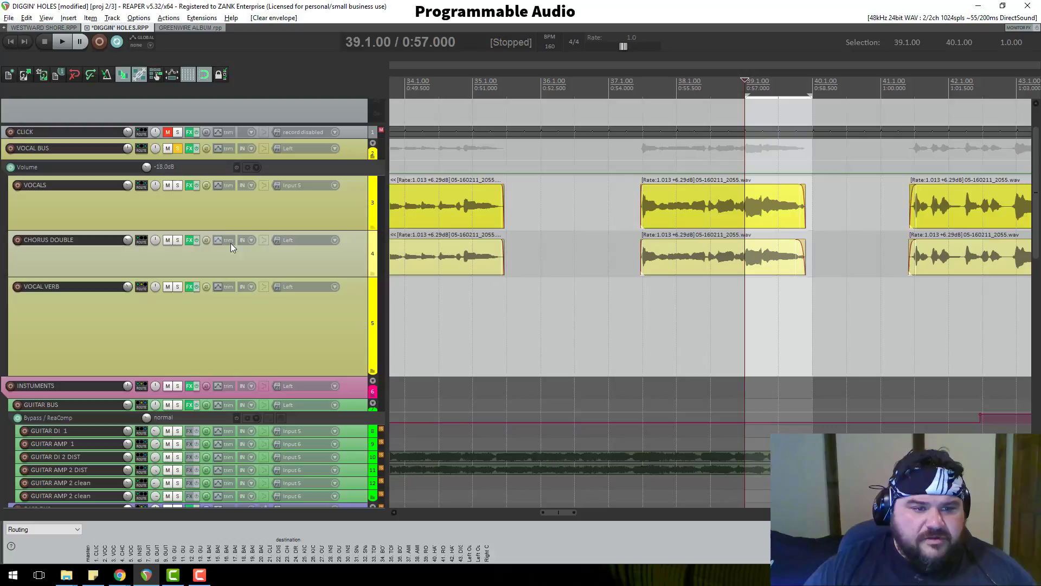
Set the VOCALS ReaEQ band 2 to a -7.8 dB cut at 408.1 Hz with a 1.50 octave bandwidth
left_click(190, 185)
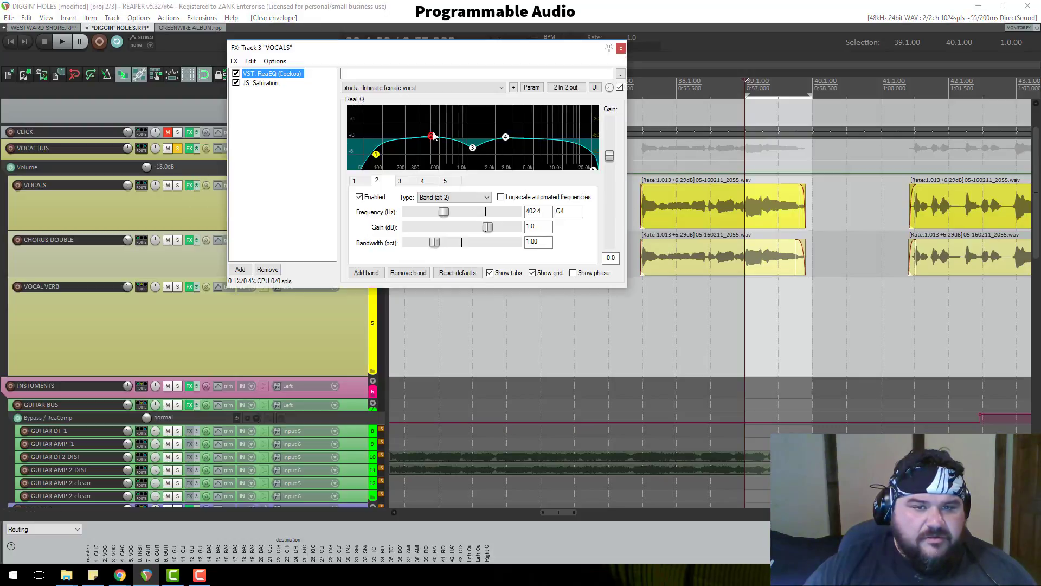
left_click_drag(434, 135, 432, 159)
left_click(438, 244)
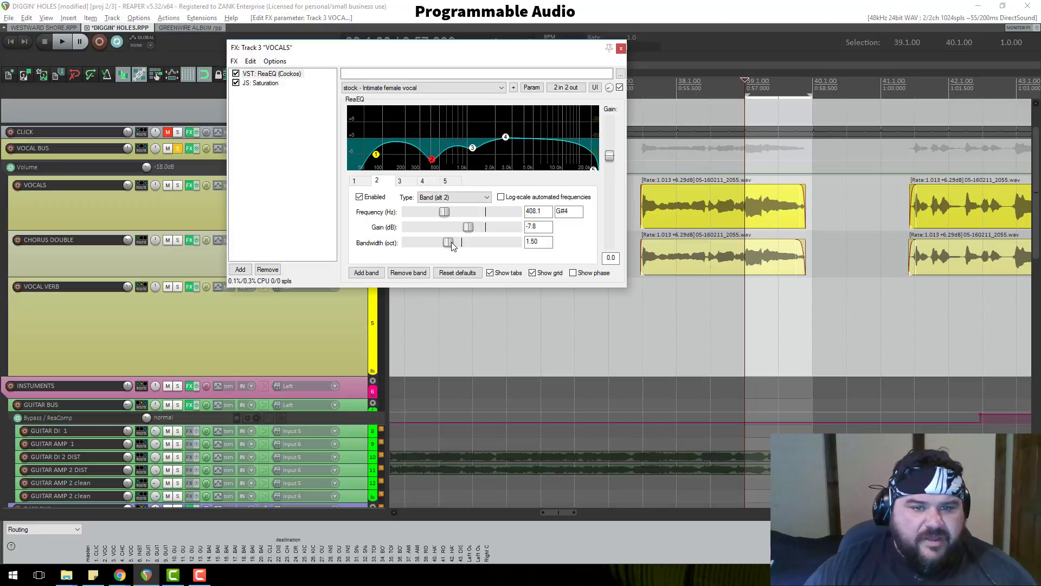
Widen the VOCALS ReaEQ band 2 bandwidth to 2.87 octaves and close the effects chain
left_click_drag(451, 242, 486, 247)
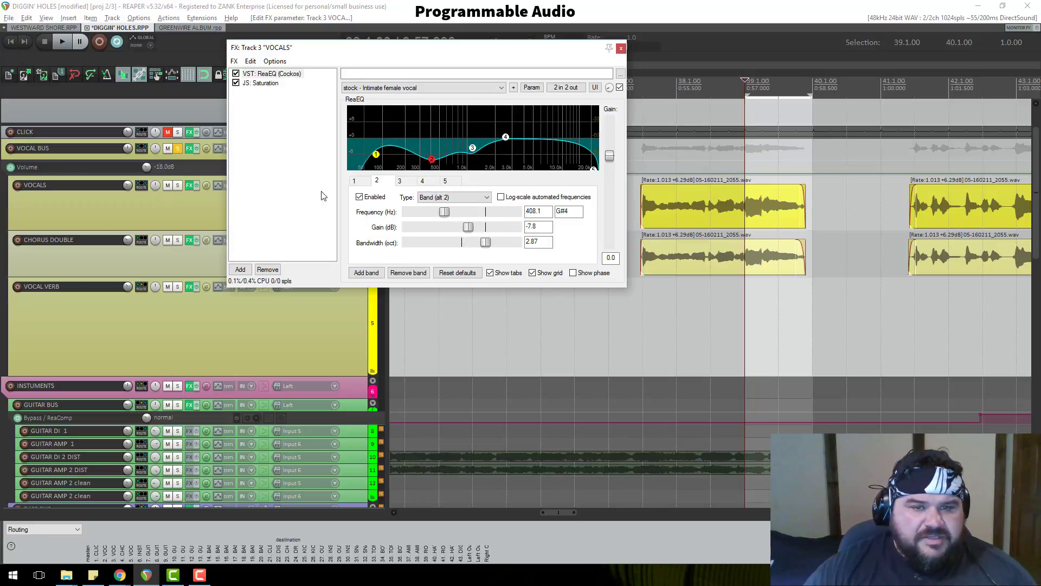
left_click(621, 48)
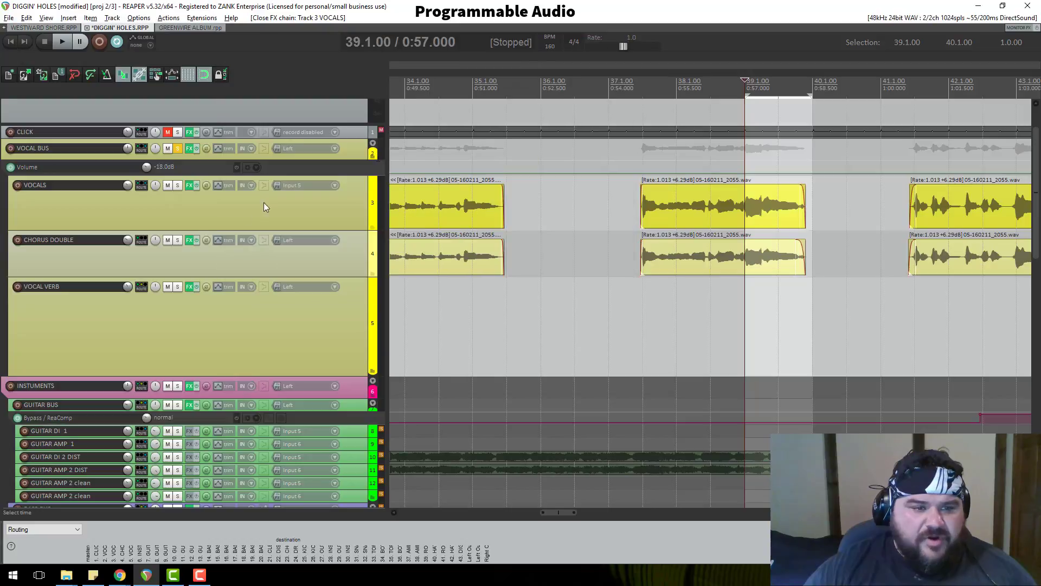
Set CHORUS DOUBLE's ReaEQ band 5 to a -3.7 dB cut at 402.1 Hz, and close the open vocal effects chains
left_click(188, 288)
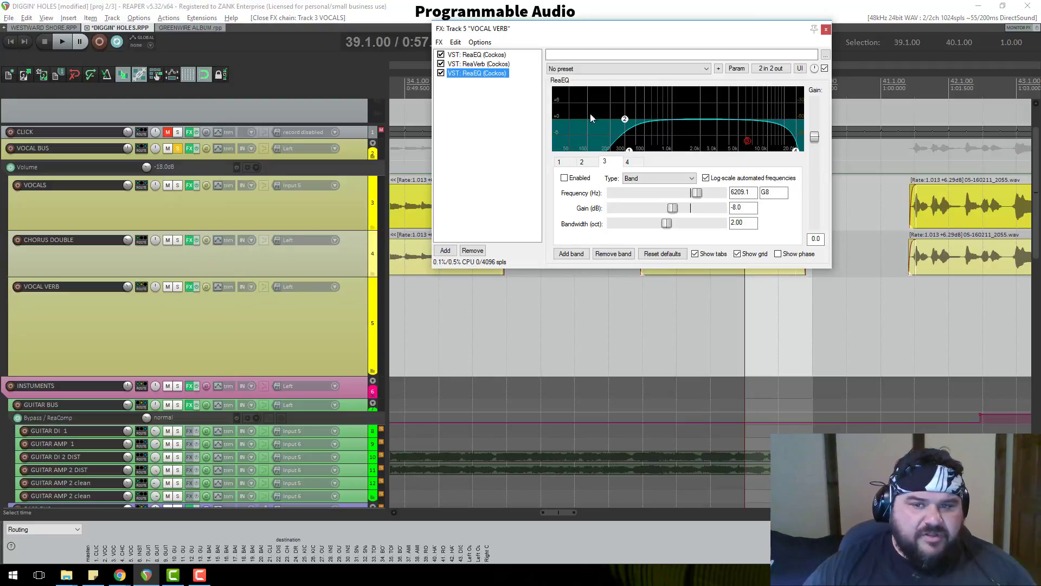
left_click(190, 241)
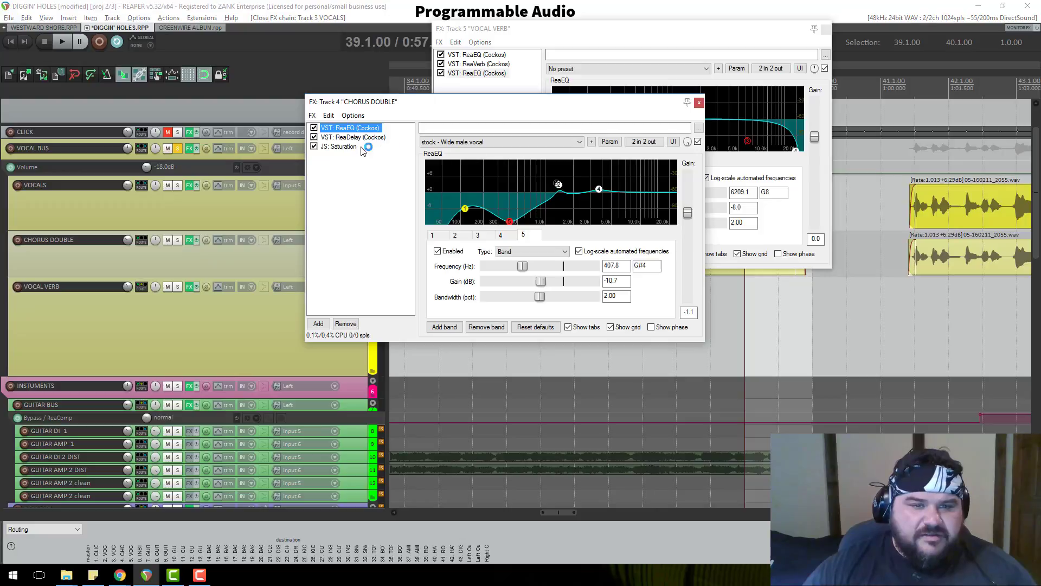
mouse_move(513, 224)
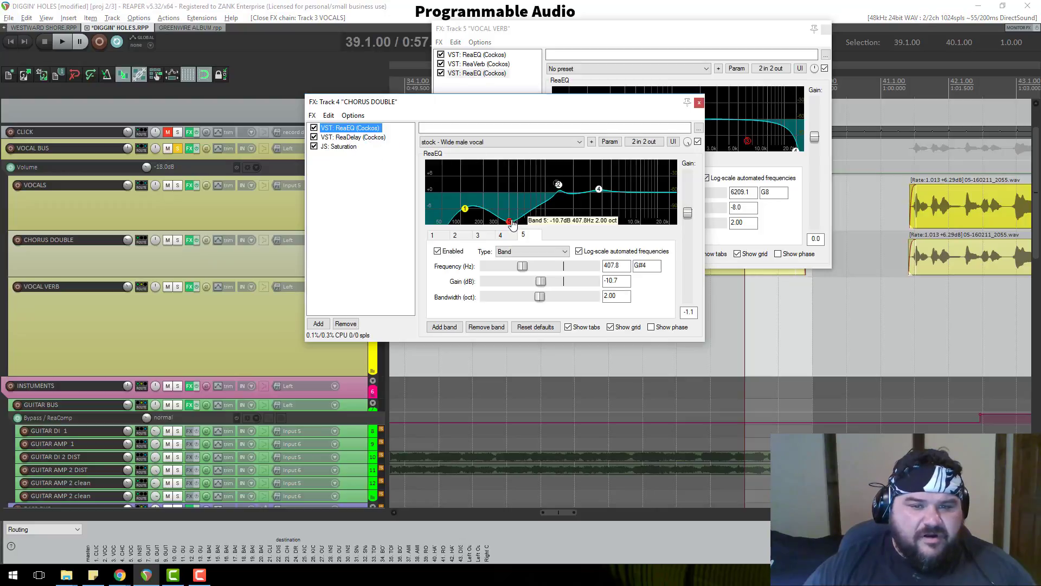
left_click_drag(513, 224, 513, 204)
key("space")
key("space")
left_click(701, 104)
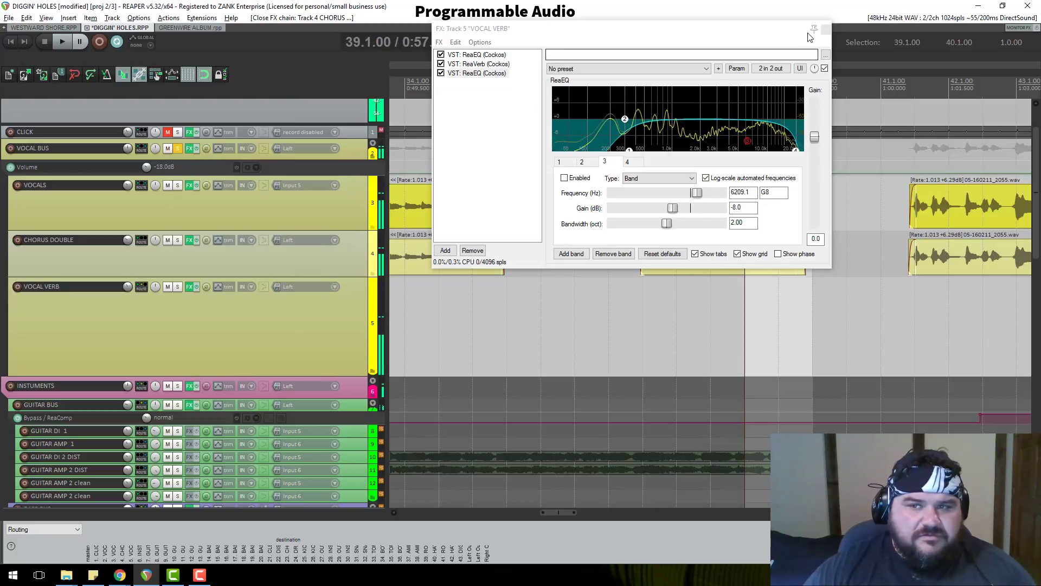
left_click(826, 29)
Audition the chorus vocals from 37.3.00
left_click(646, 87)
key("space")
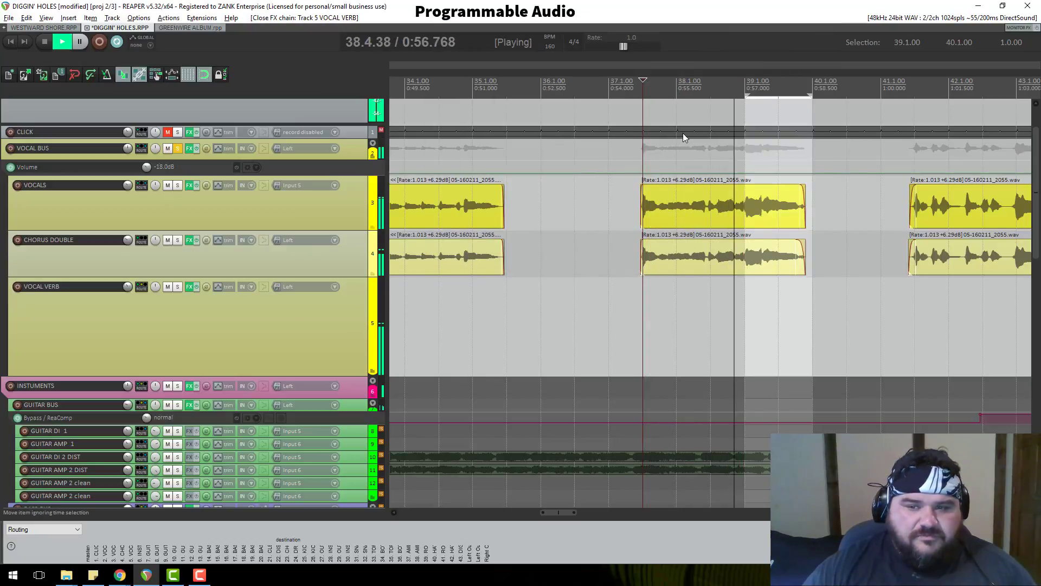
key("space")
Lower the Saturation amount on CHORUS DOUBLE to 50% and audition it during playback
left_click(233, 212)
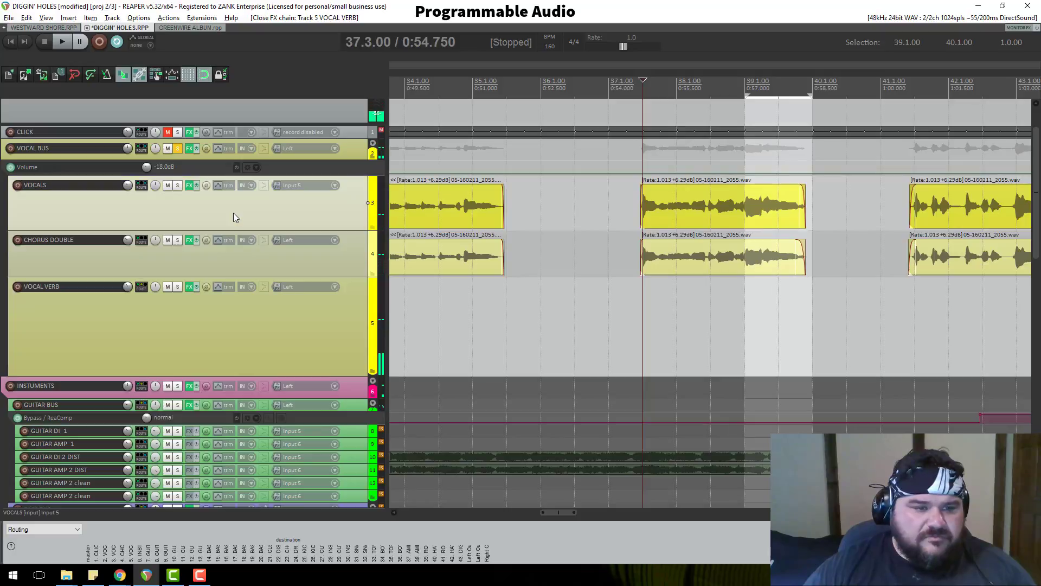
left_click(191, 241)
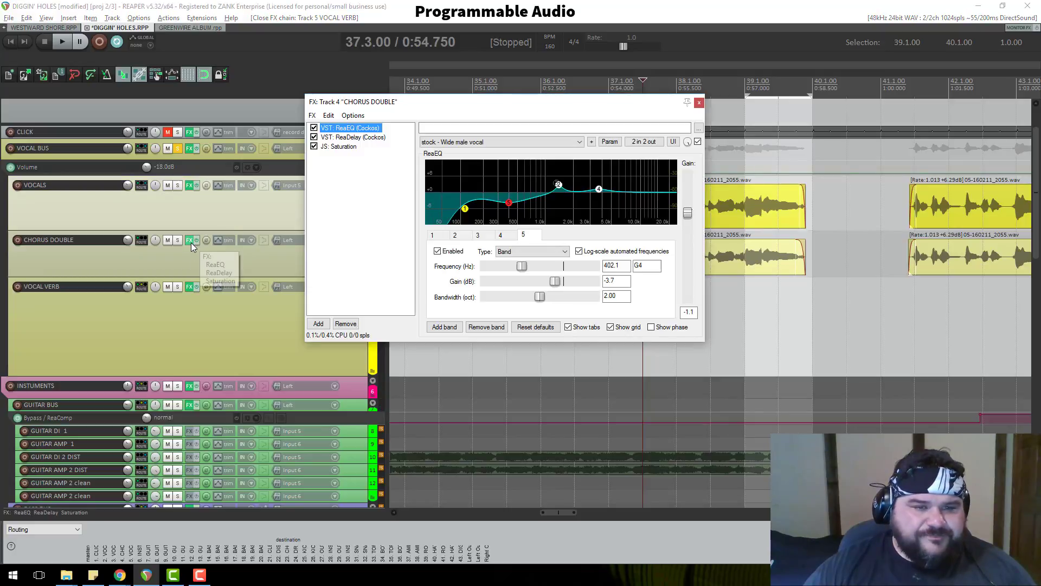
left_click(347, 147)
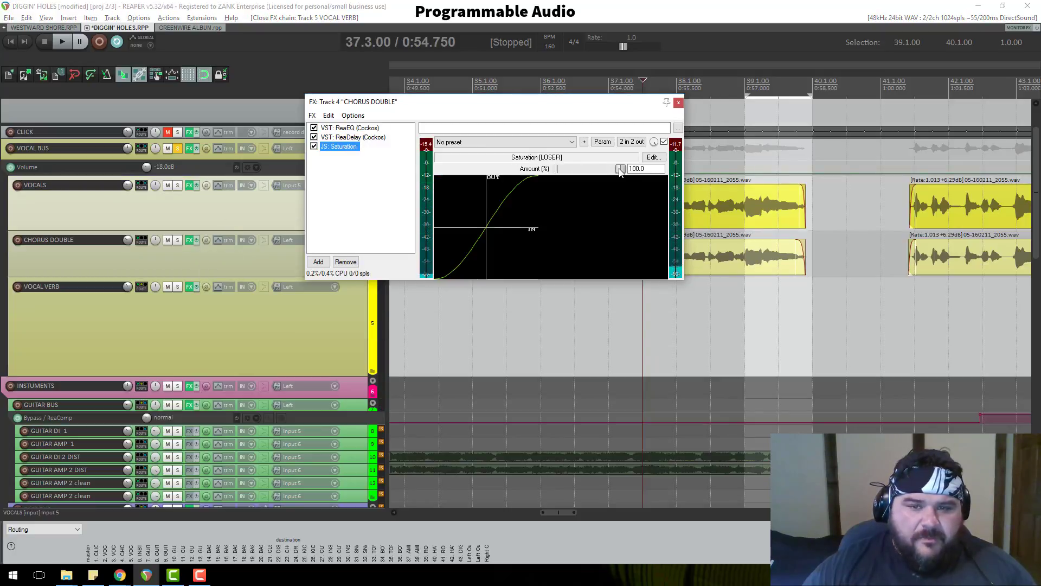
left_click_drag(620, 169, 600, 172)
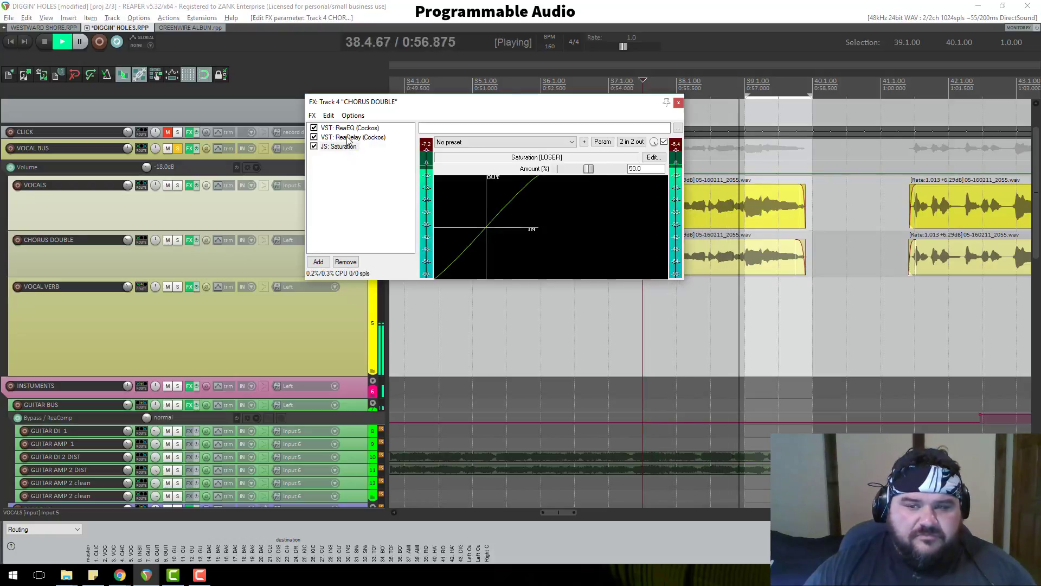
key("space")
left_click(678, 102)
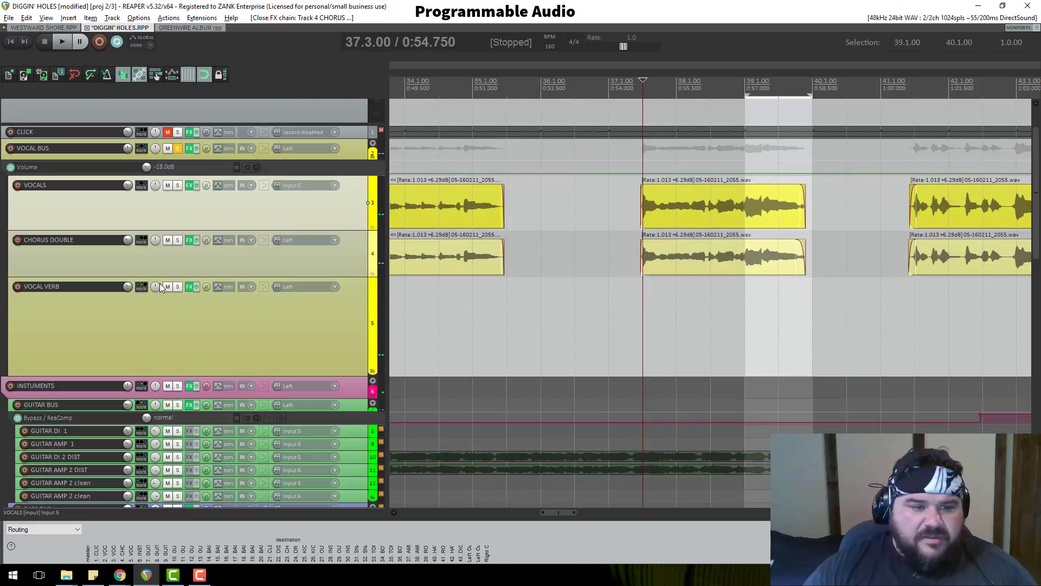
Review the two ReaEQ instances and ReaVerb in the VOCAL VERB effects chain
scroll(196, 299, "up", 2)
left_click(189, 339)
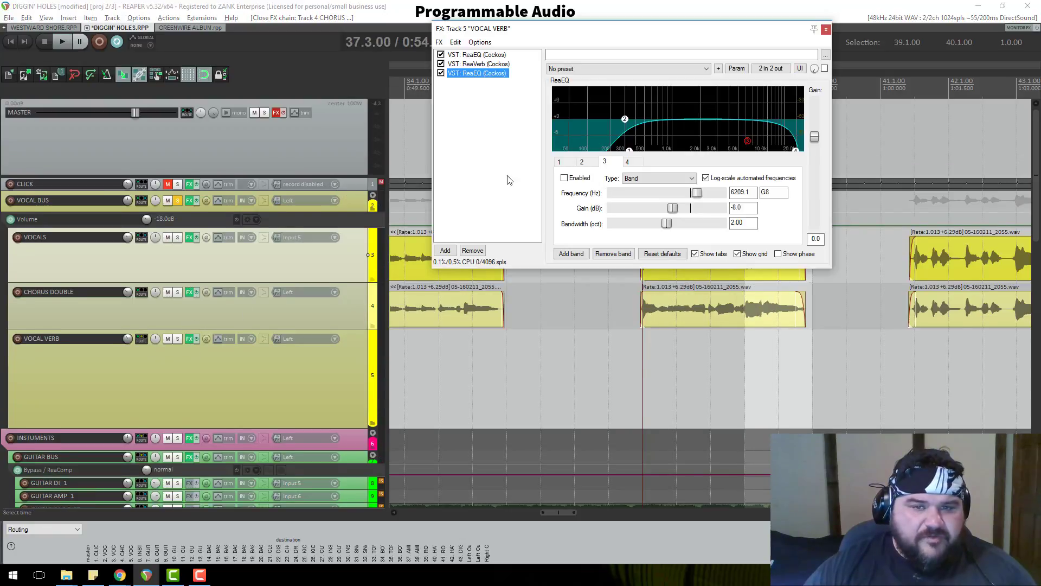
left_click(484, 64)
left_click(483, 55)
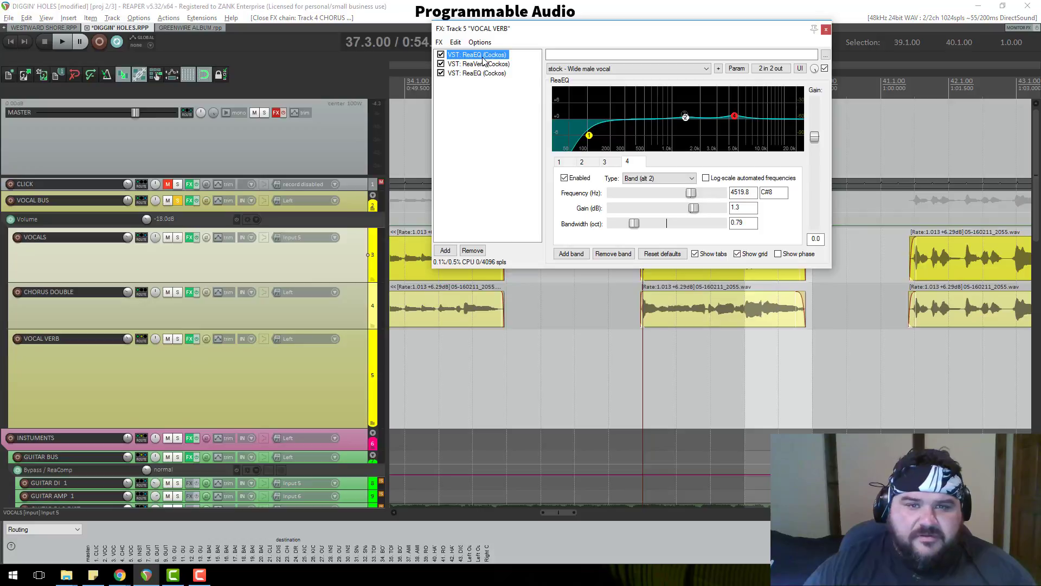
left_click(482, 64)
left_click(482, 73)
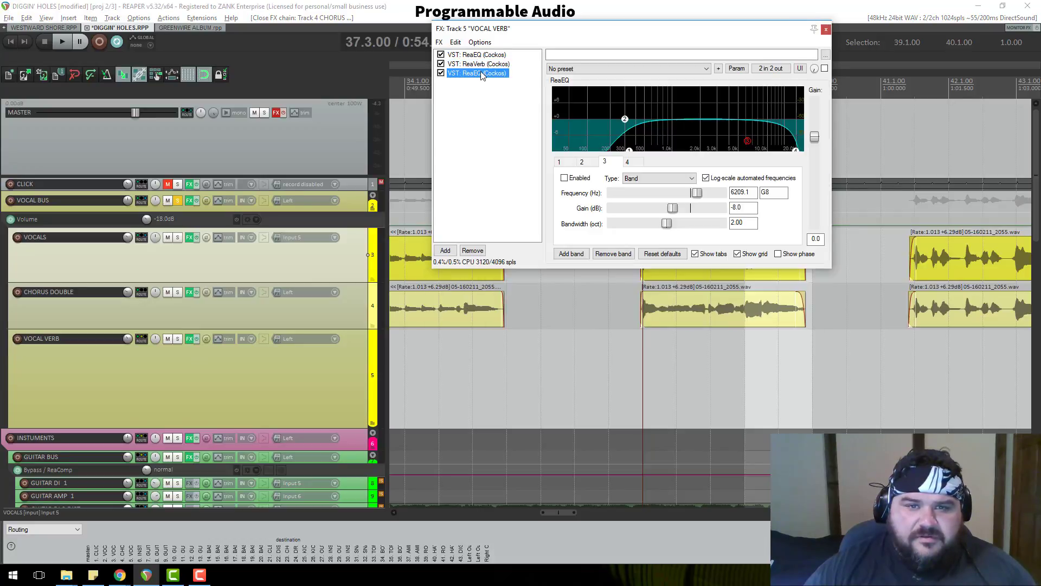
left_click(826, 30)
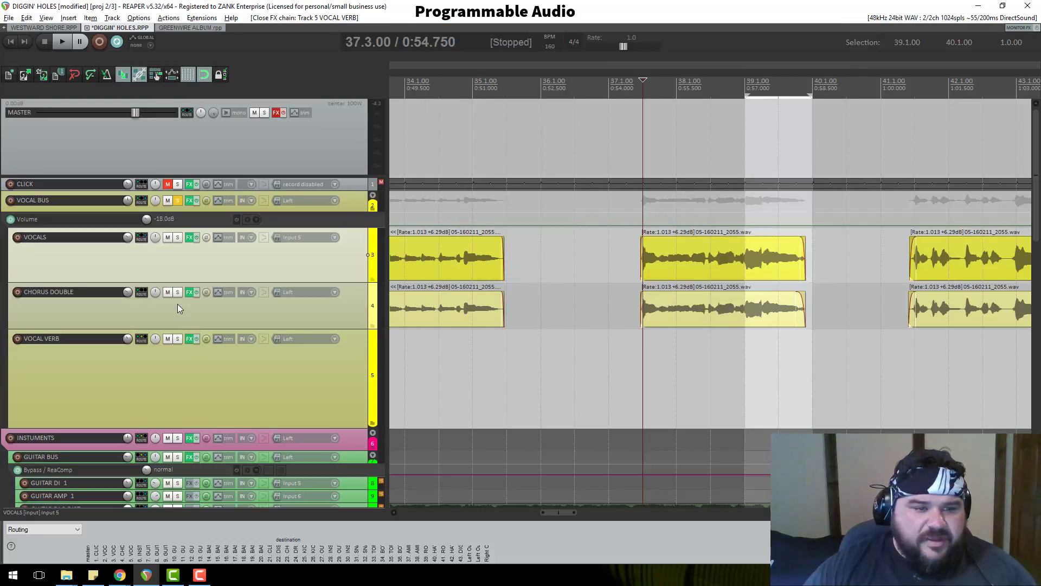
Remove the Stereo Field Manipulator from the VOCAL BUS effects chain and audition the vocals from 37.3.00
left_click(191, 203)
left_click(286, 163)
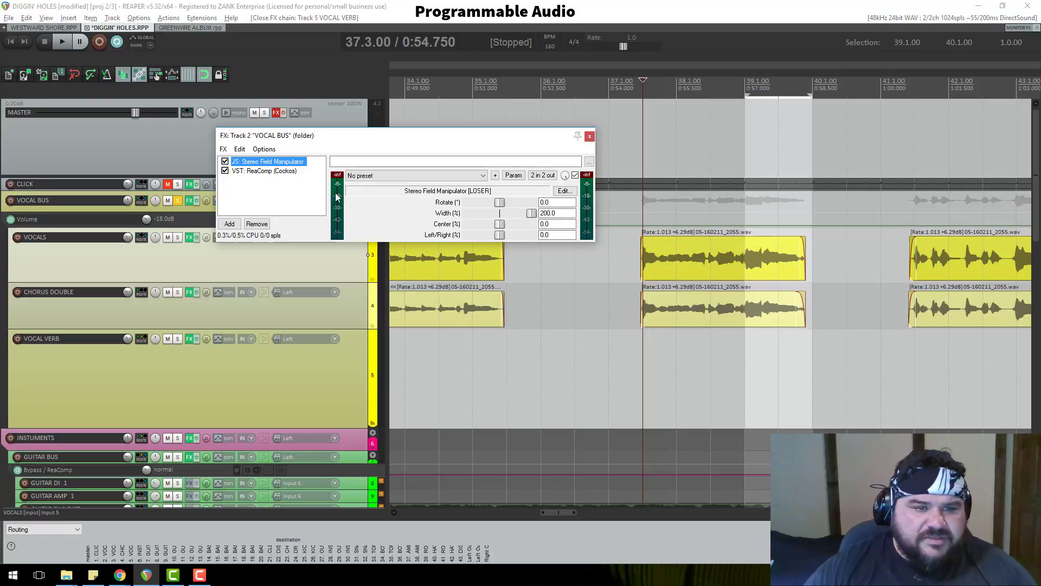
left_click(257, 224)
left_click(593, 137)
key("space")
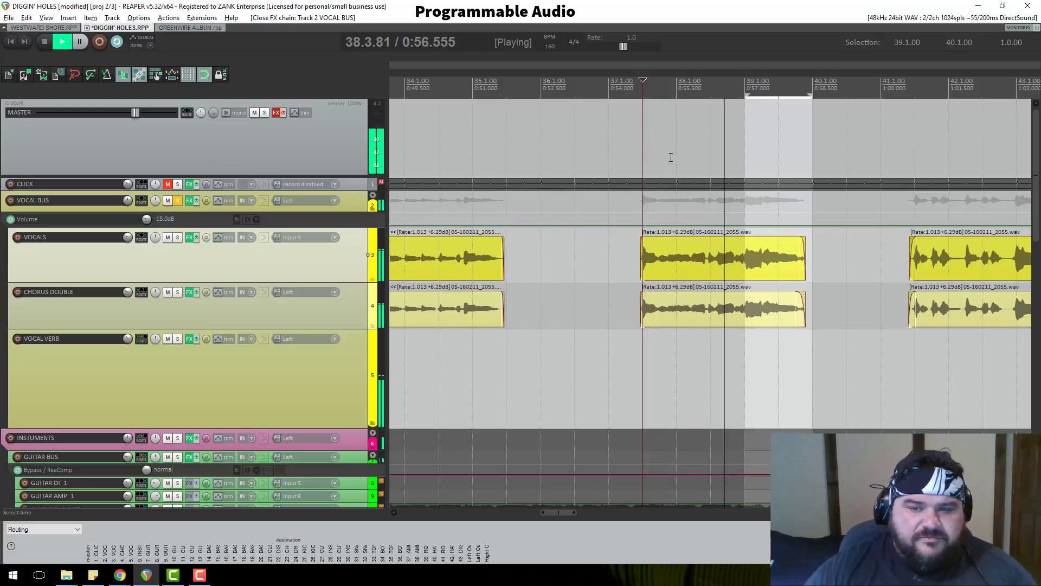
key("space")
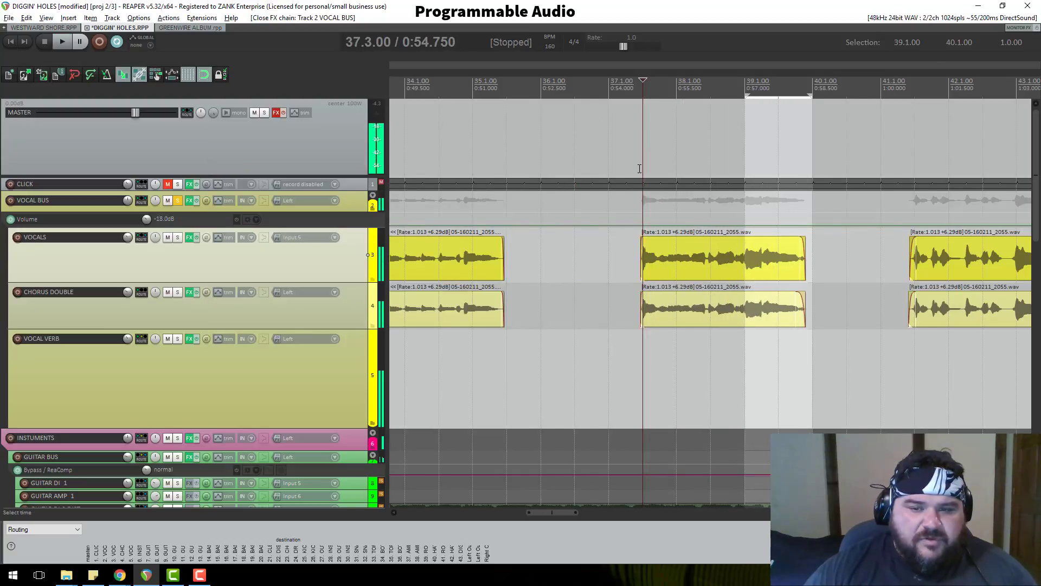
Play the song from 27.1.00 through CHORUS 1 to check the vocal transition from the verse
scroll(640, 124, "down", 3)
left_click(641, 92)
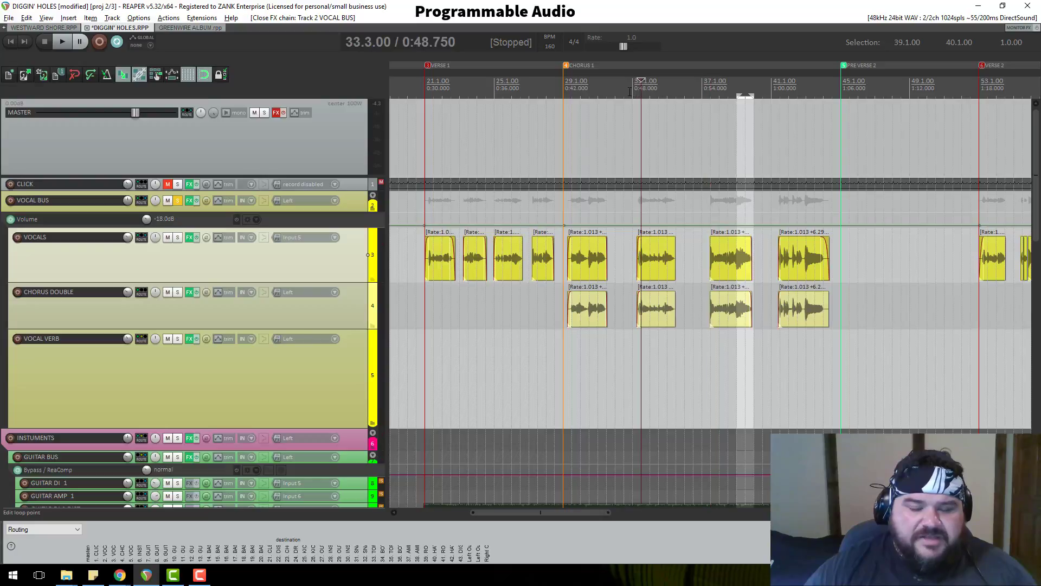
left_click(533, 86)
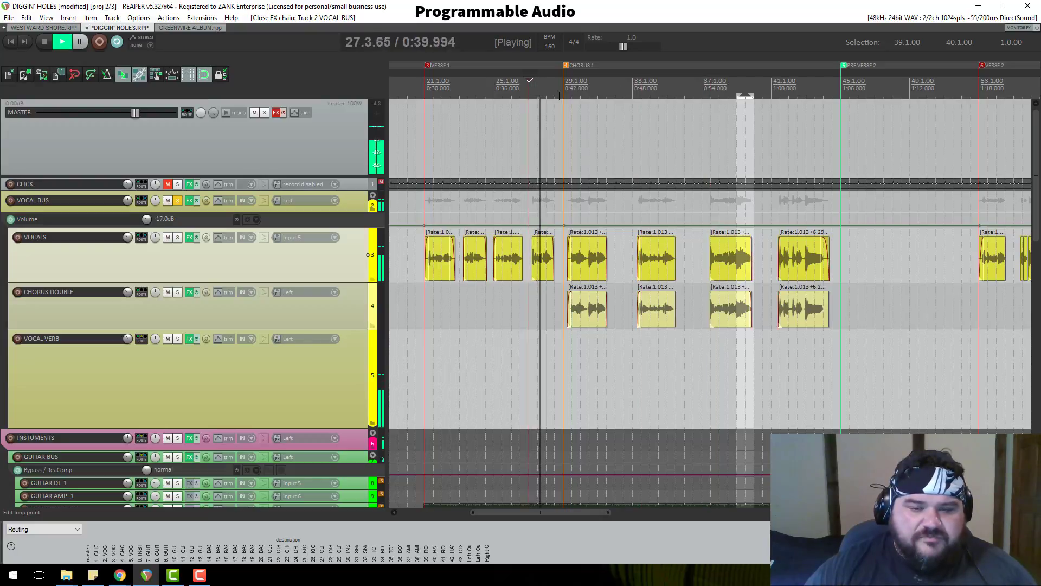
scroll(689, 260, "up", 5)
scroll(689, 256, "down", 4)
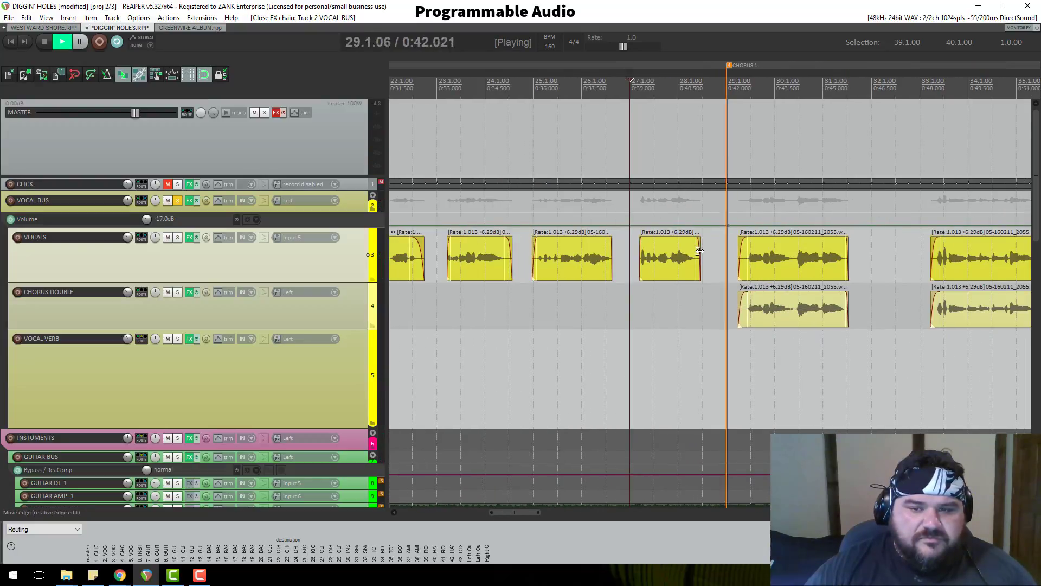
scroll(698, 248, "up", 3)
scroll(697, 248, "down", 3)
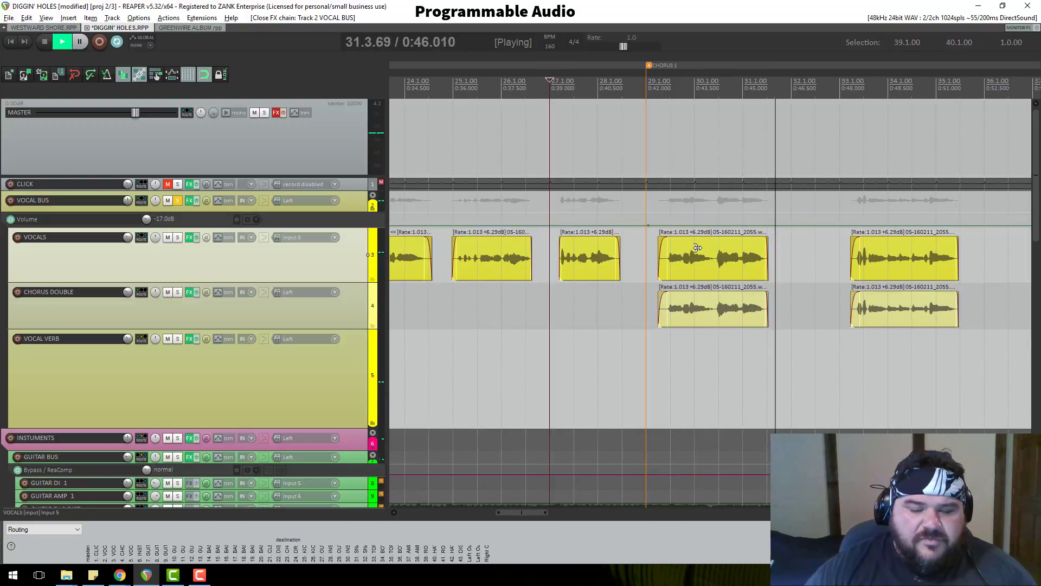
scroll(700, 248, "down", 2)
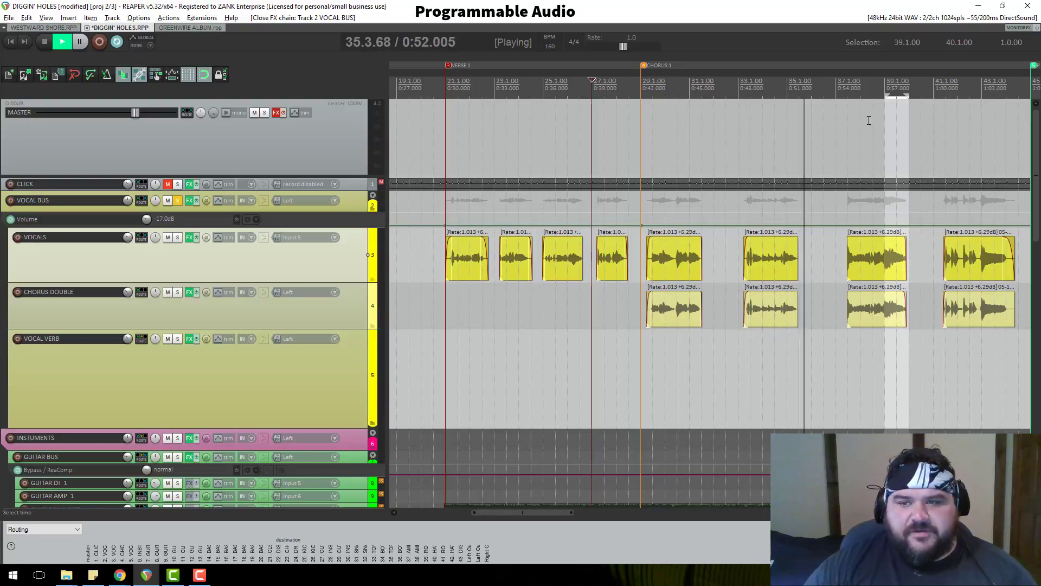
scroll(871, 276, "up", 3)
scroll(871, 277, "down", 3)
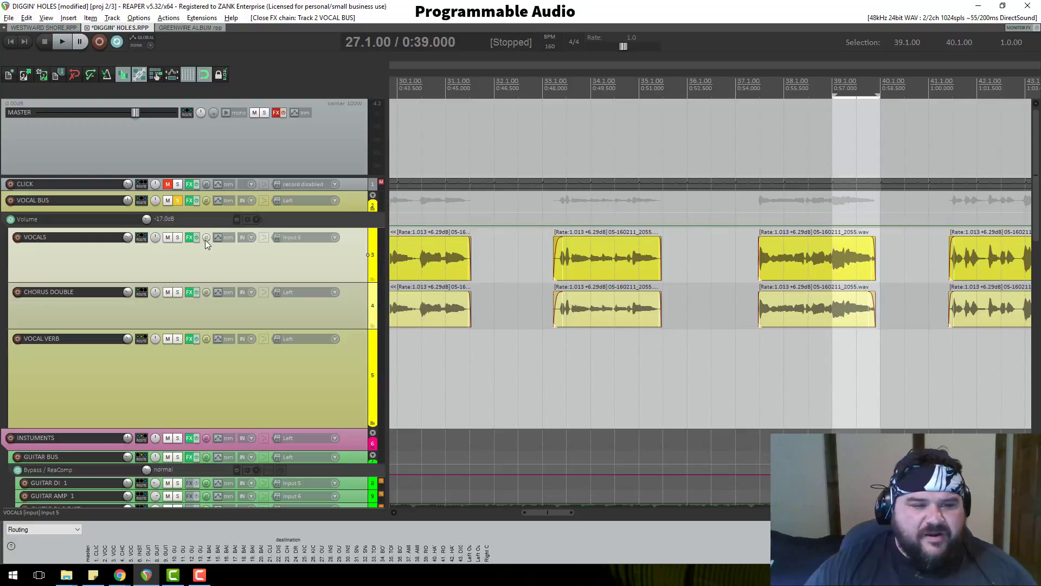
Set the VOCALS ReaEQ band 3 to a -7.0 dB cut at 1522.6 Hz while auditioning from 39.1.00
left_click(191, 237)
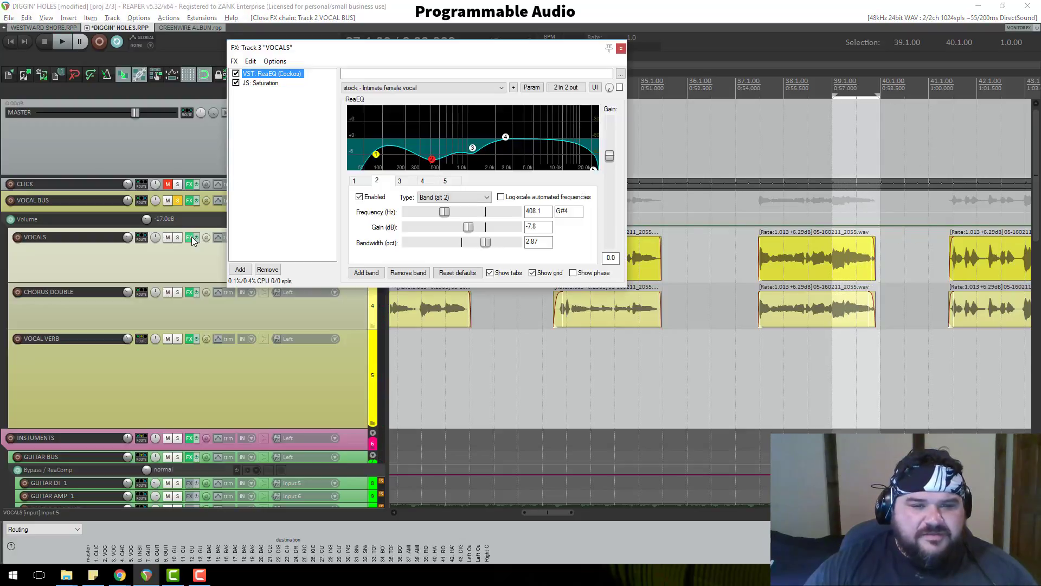
left_click(843, 88)
key("space")
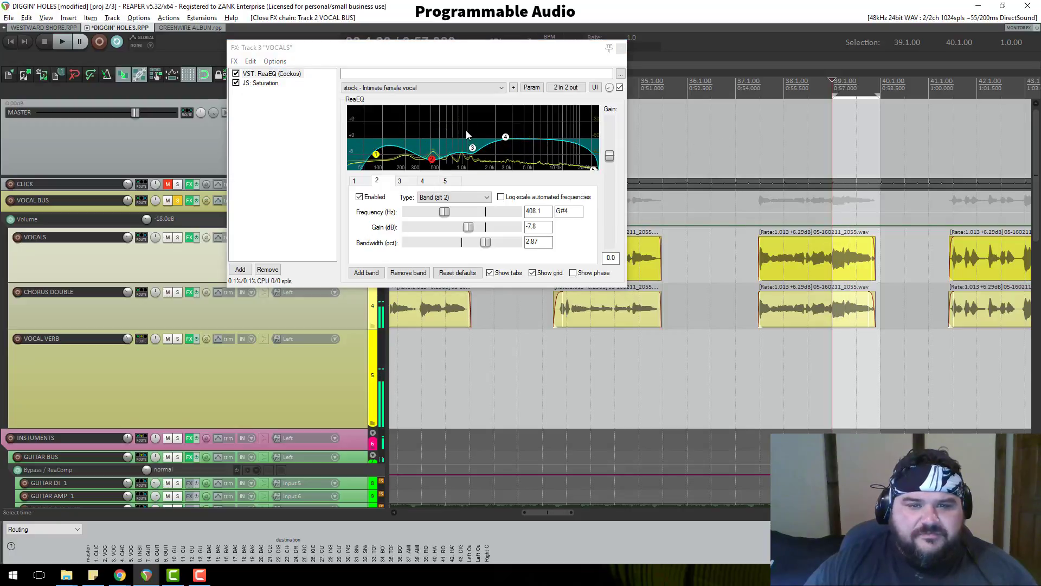
left_click_drag(475, 149, 485, 159)
key("space")
key("space")
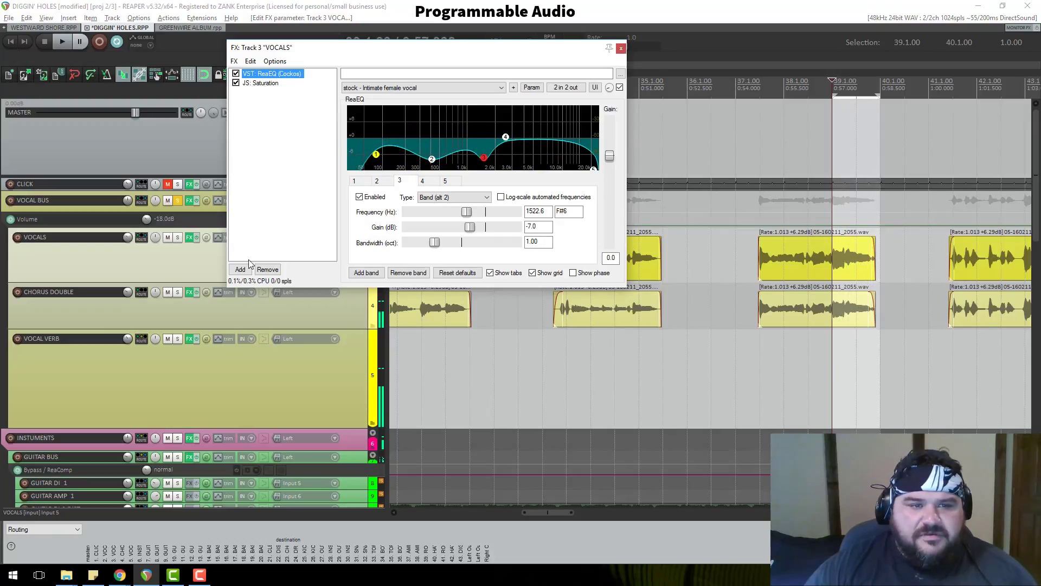
Set CHORUS DOUBLE's ReaEQ band 2 to a -12.8 dB cut at 1760.8 Hz with a 1.39 octave bandwidth
left_click(190, 293)
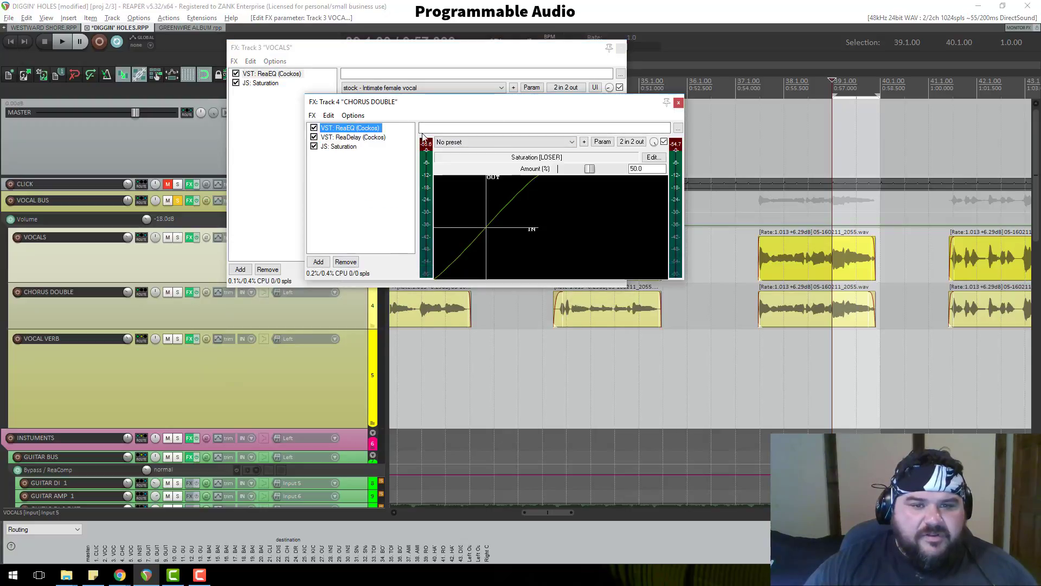
left_click_drag(559, 186, 565, 208)
left_click(558, 185)
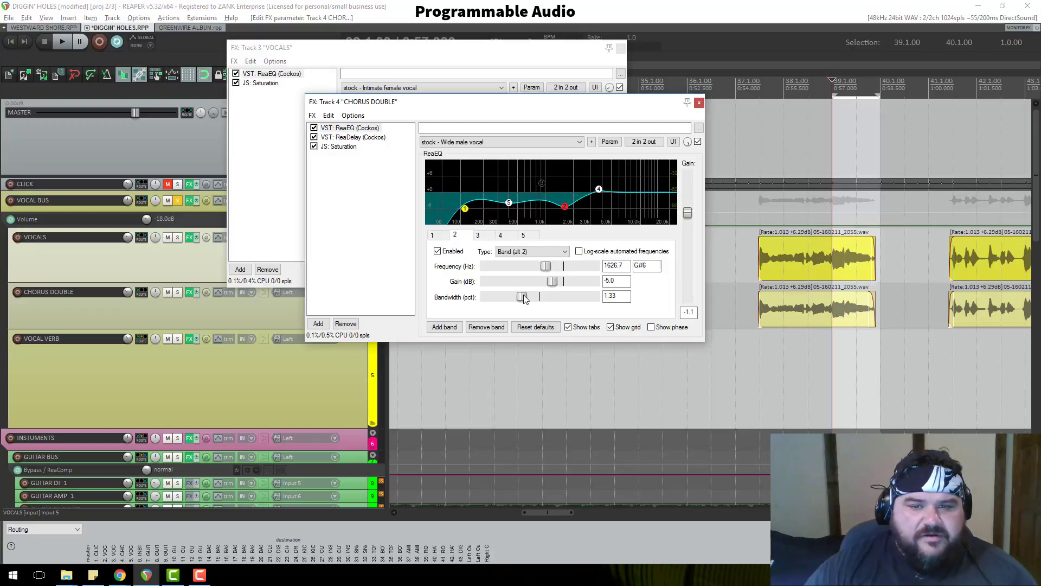
key("space")
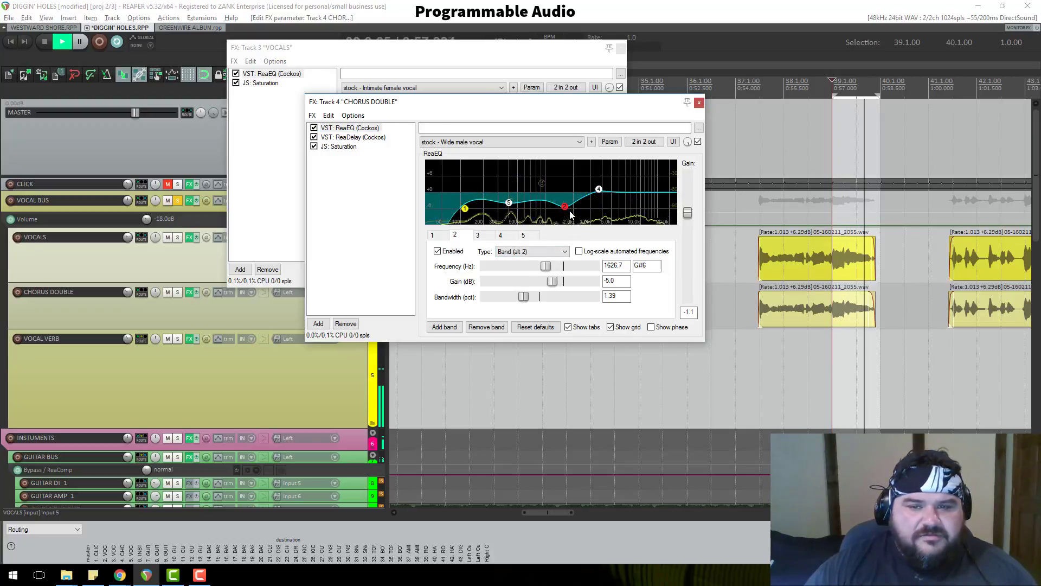
left_click_drag(565, 206, 570, 232)
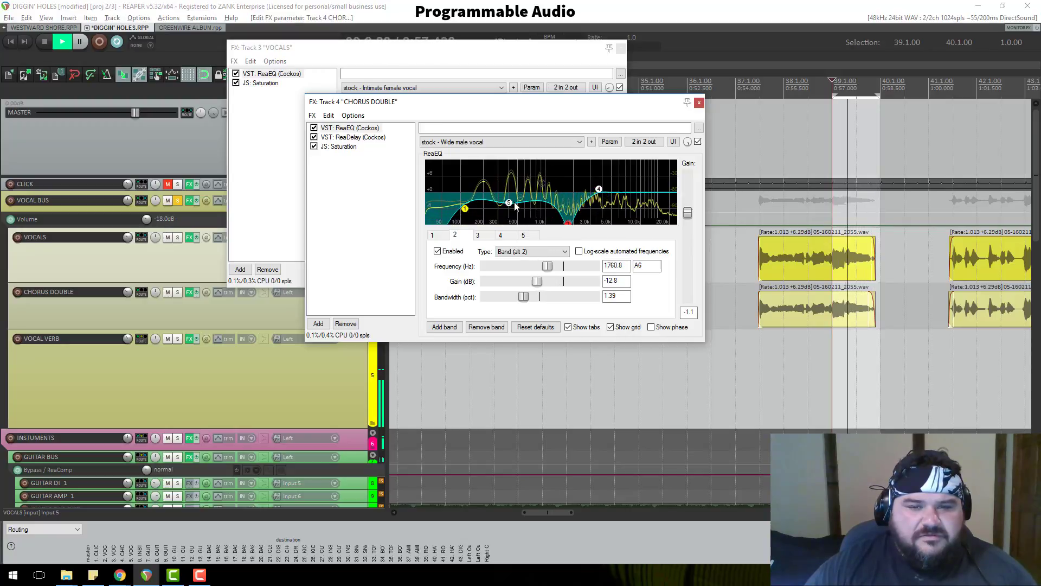
Set CHORUS DOUBLE's ReaEQ band 5 to a -8.3 dB cut at 284.9 Hz, and close both vocal effects chains
left_click_drag(510, 207, 497, 222)
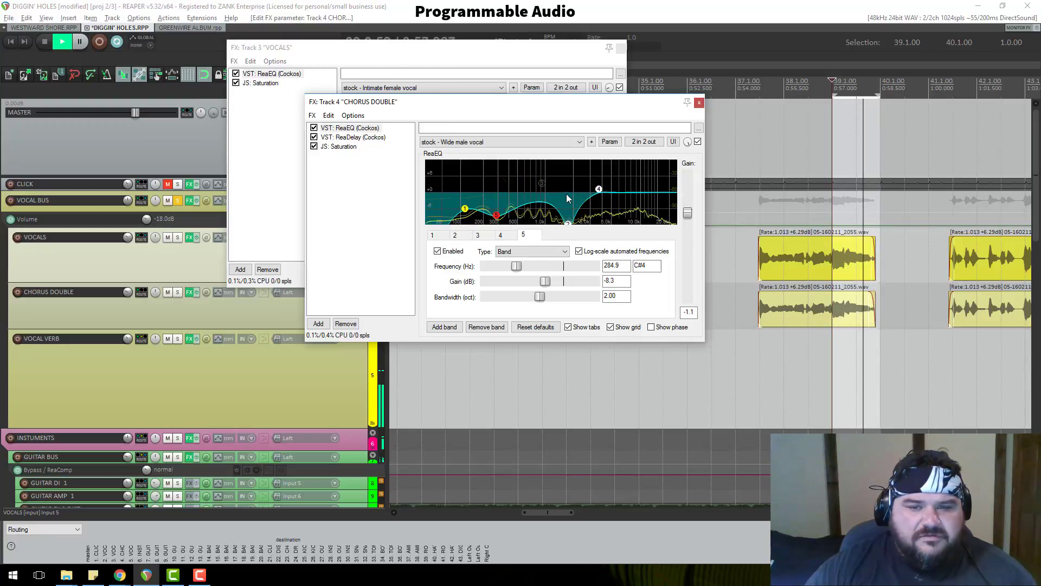
key("space")
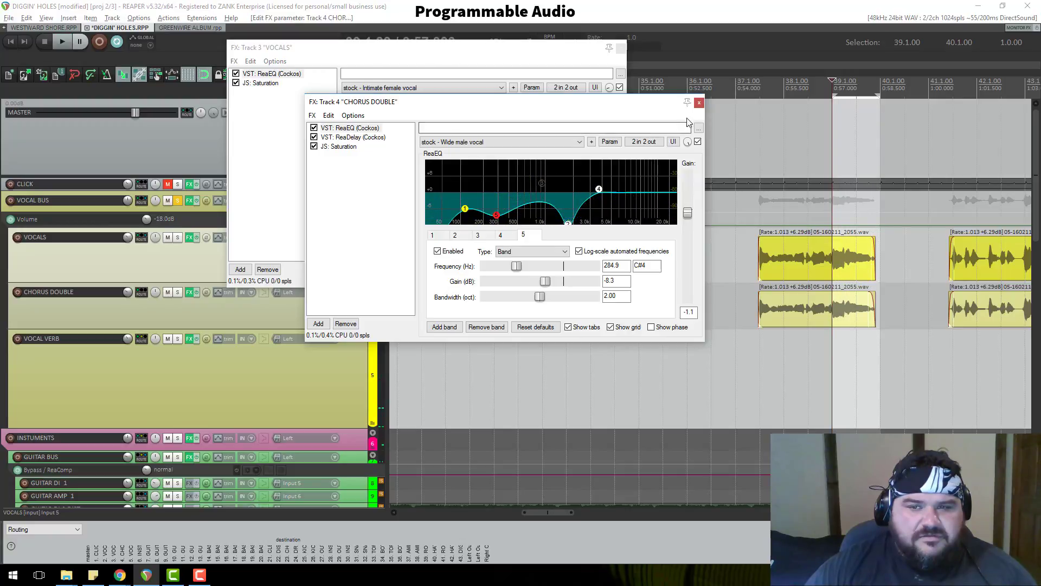
left_click(699, 103)
left_click(621, 48)
scroll(710, 185, "down", 3)
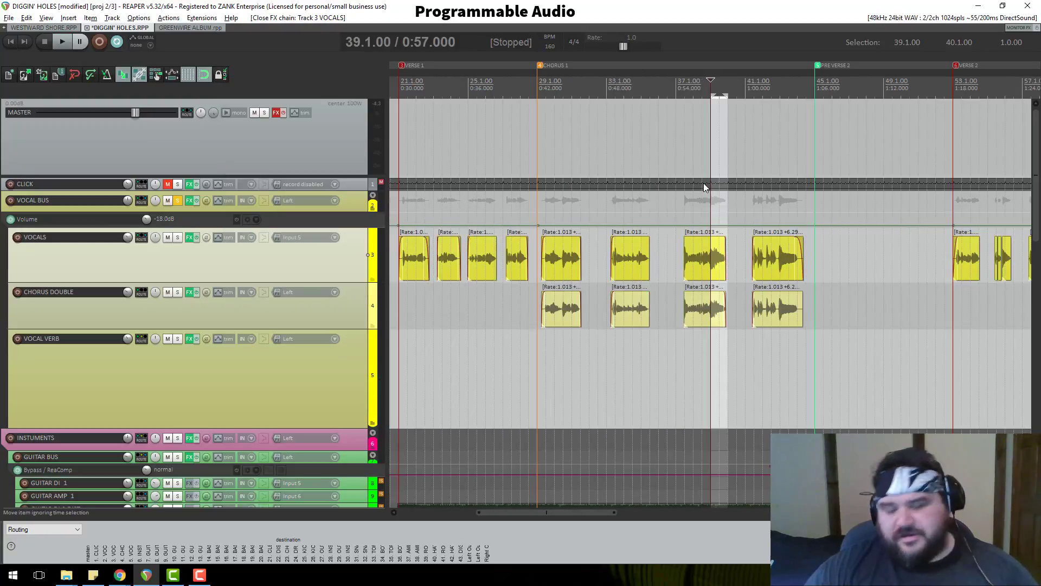
Adjust the CHORUS DOUBLE track volume and audition the vocals from 39.1.00
left_click(722, 90)
scroll(711, 216, "up", 5)
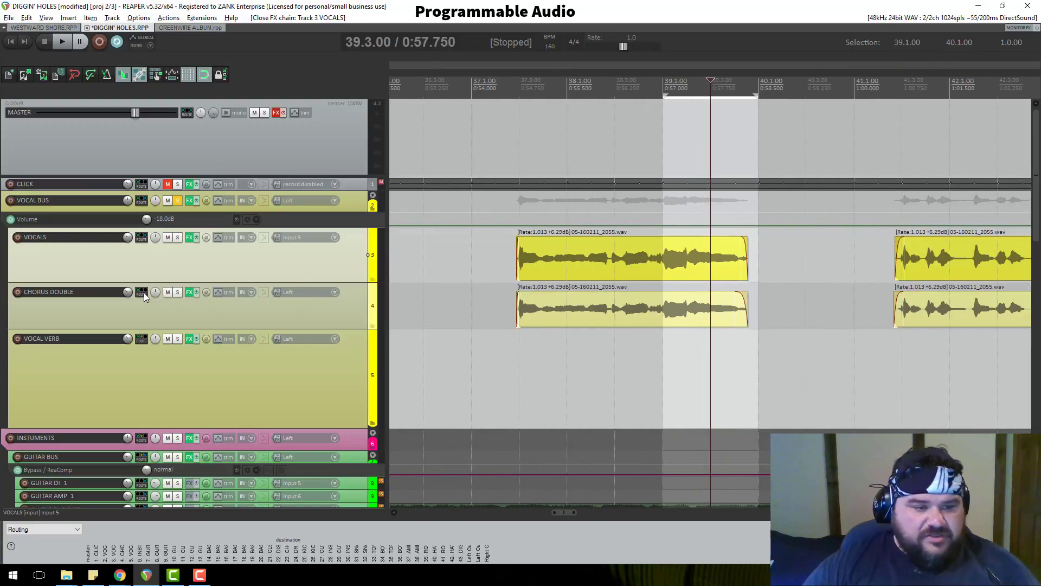
mouse_move(130, 291)
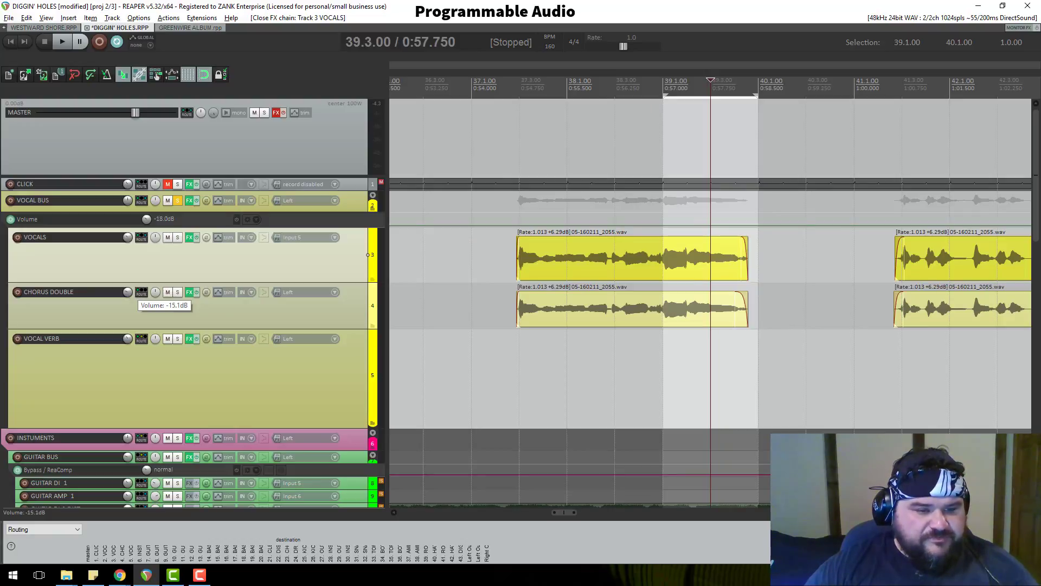
left_click(667, 84)
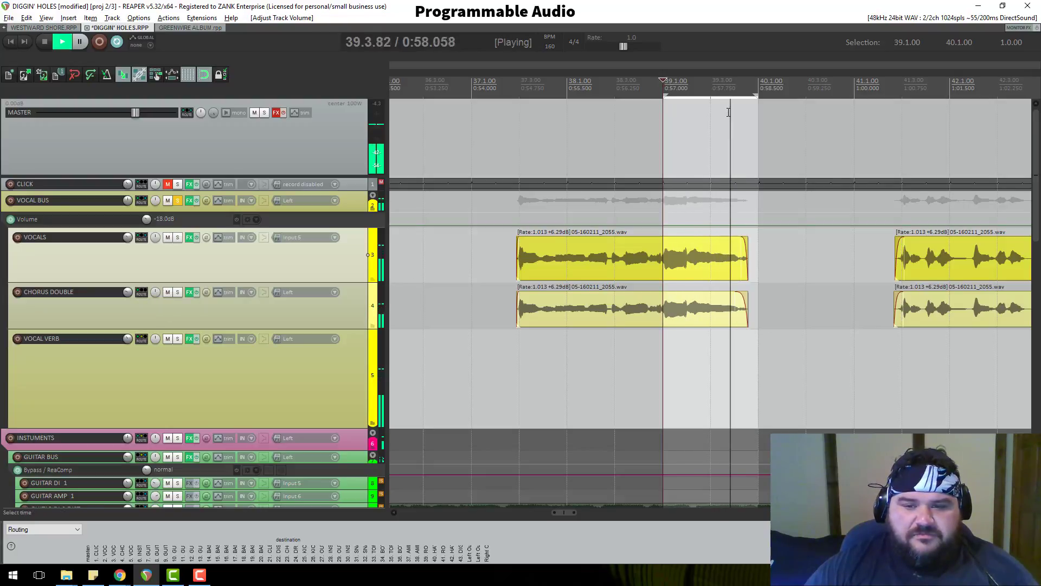
key("space")
Try bypassing the Saturation effect on VOCALS while playing the selection from 39.1.00
left_click(191, 239)
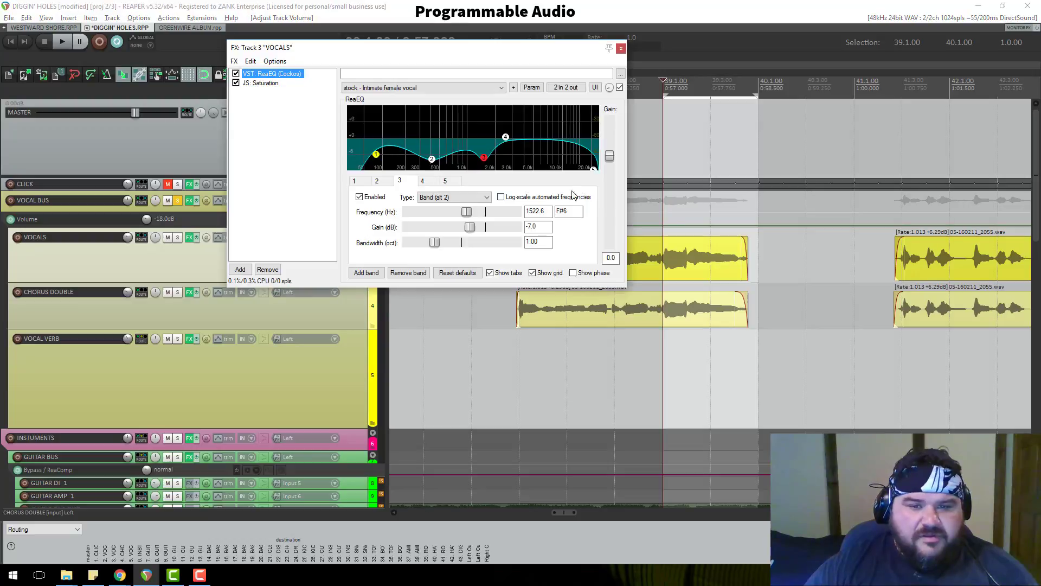
key("space")
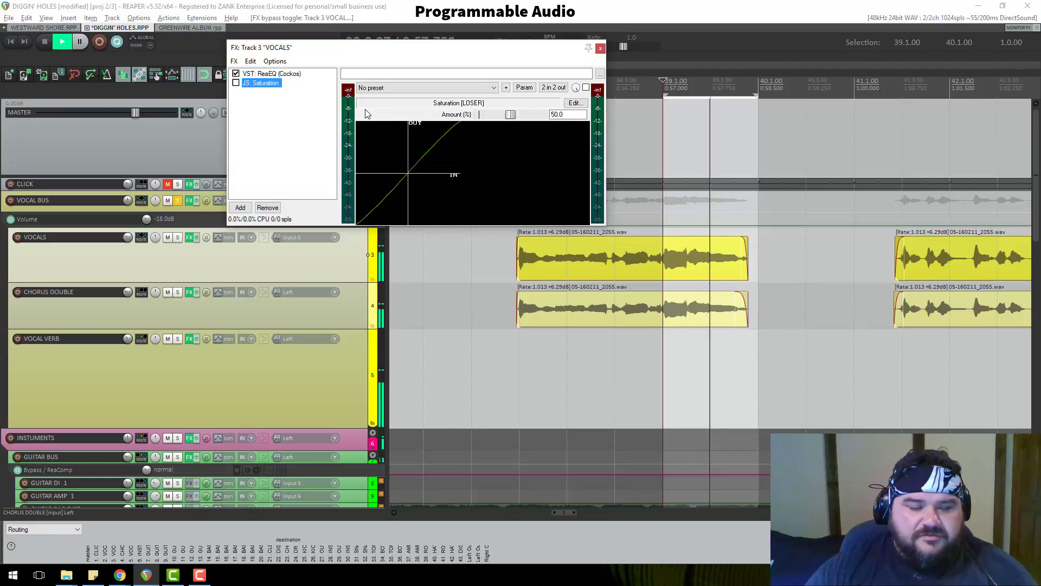
Set band 2 of VOCAL VERB's first ReaEQ to a -8.7 dB cut at 455.4 Hz with a 2.59 octave bandwidth
left_click(189, 339)
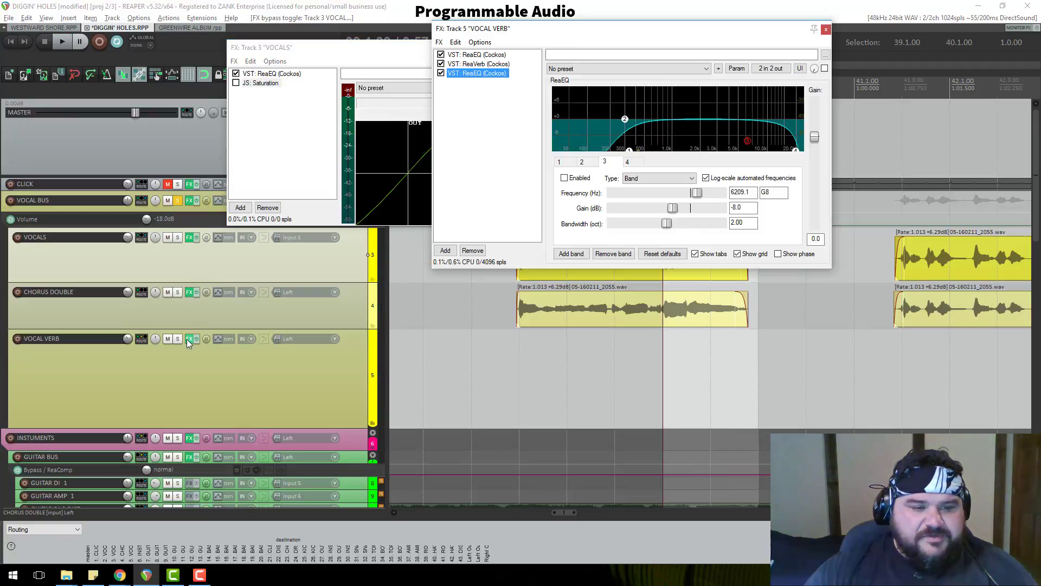
left_click(472, 64)
left_click(472, 54)
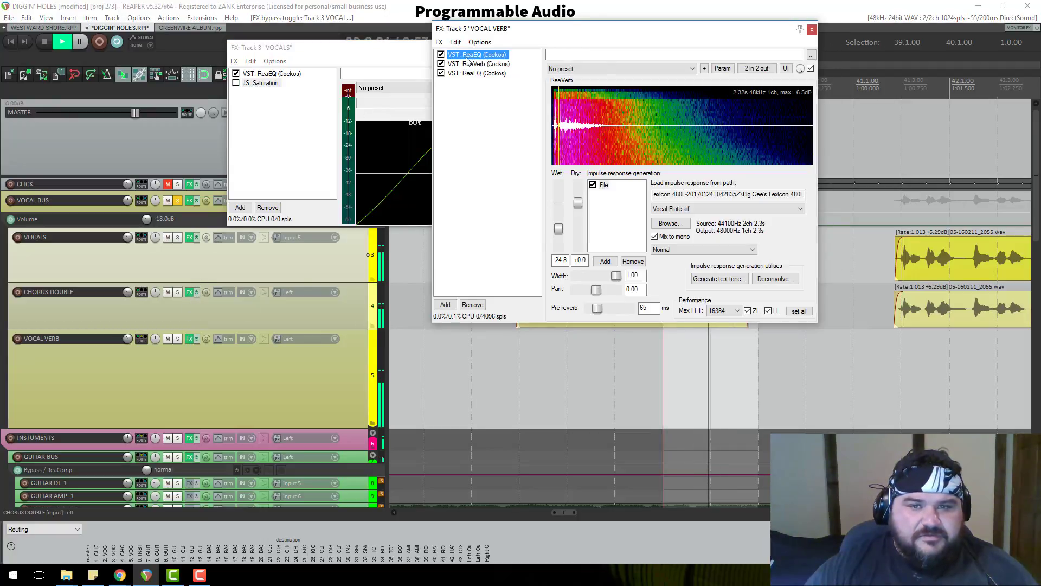
key("space")
left_click_drag(685, 117, 641, 147)
key("space")
left_click_drag(640, 227, 684, 228)
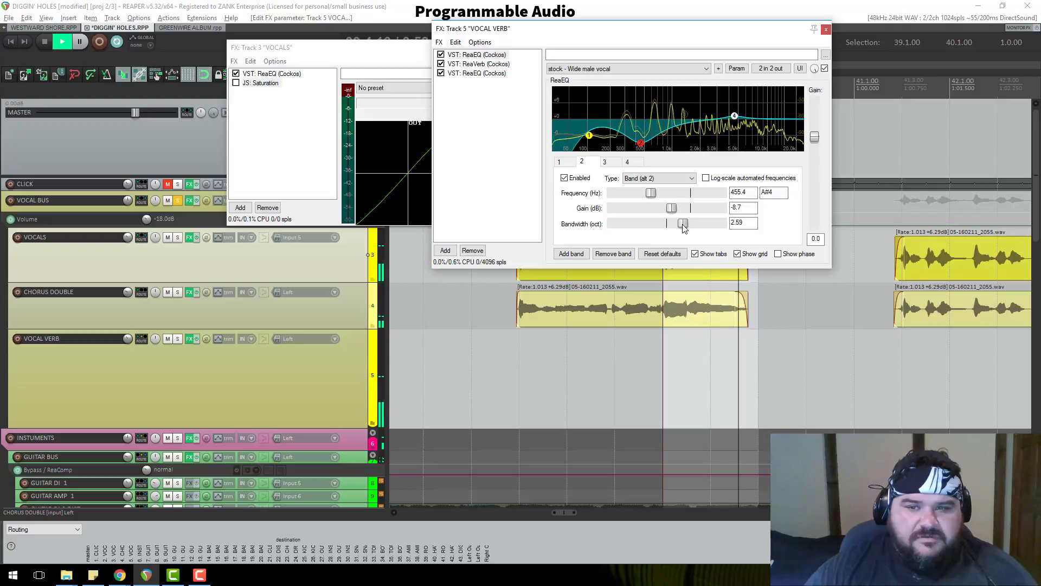
Set band 4 of that reverb EQ to 2.5 dB at 4126.5 Hz and make band 1 a high pass at 372.7 Hz
mouse_move(735, 115)
left_mouse_down()
mouse_move(746, 110)
mouse_move(733, 117)
left_mouse_up()
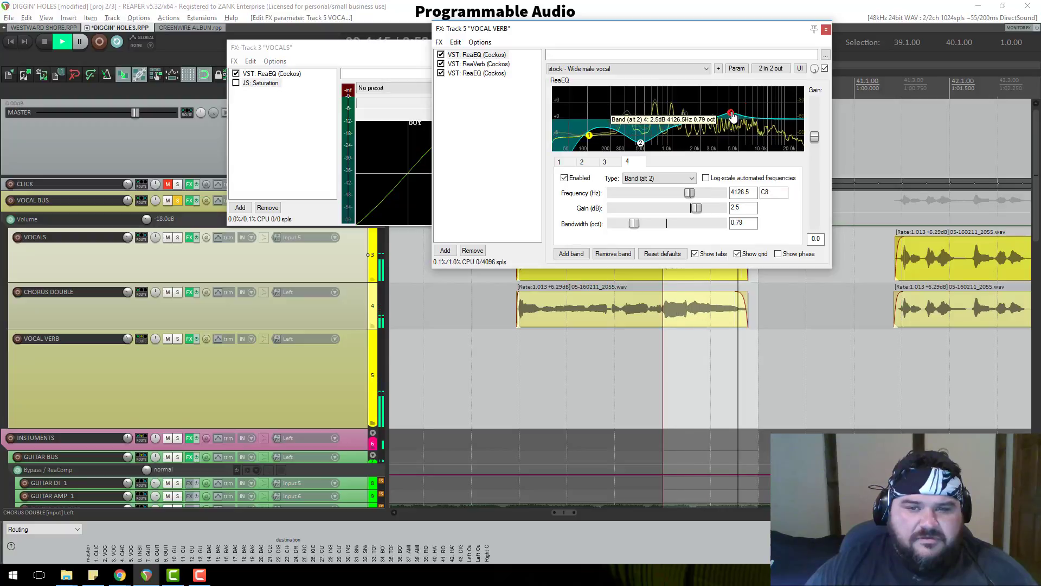
left_click(583, 137)
left_click_drag(583, 137, 633, 163)
Compare the two ReaEQ instances on VOCAL VERB and remove the one placed after ReaVerb
left_click(486, 64)
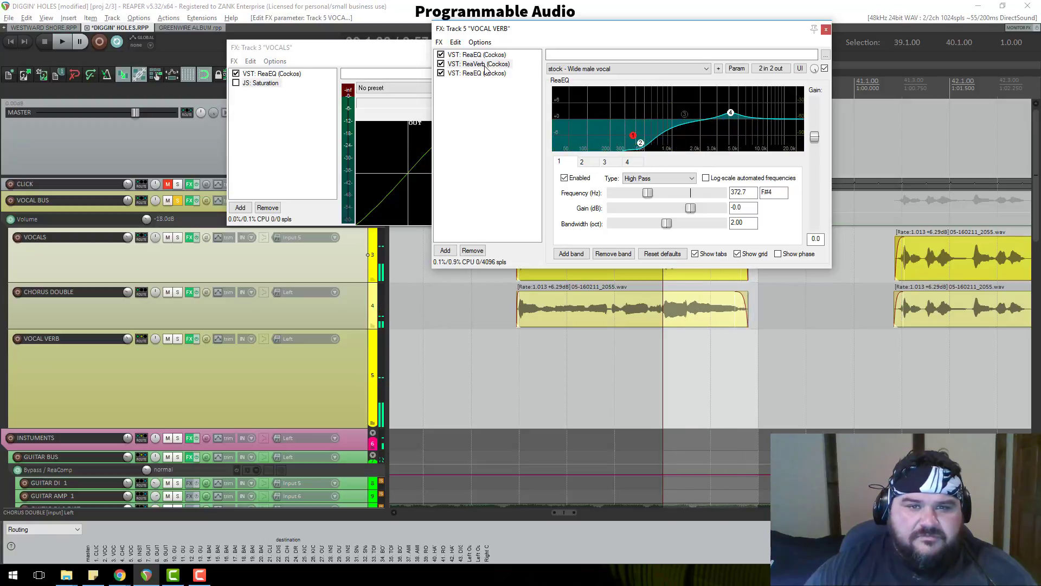
left_click(485, 74)
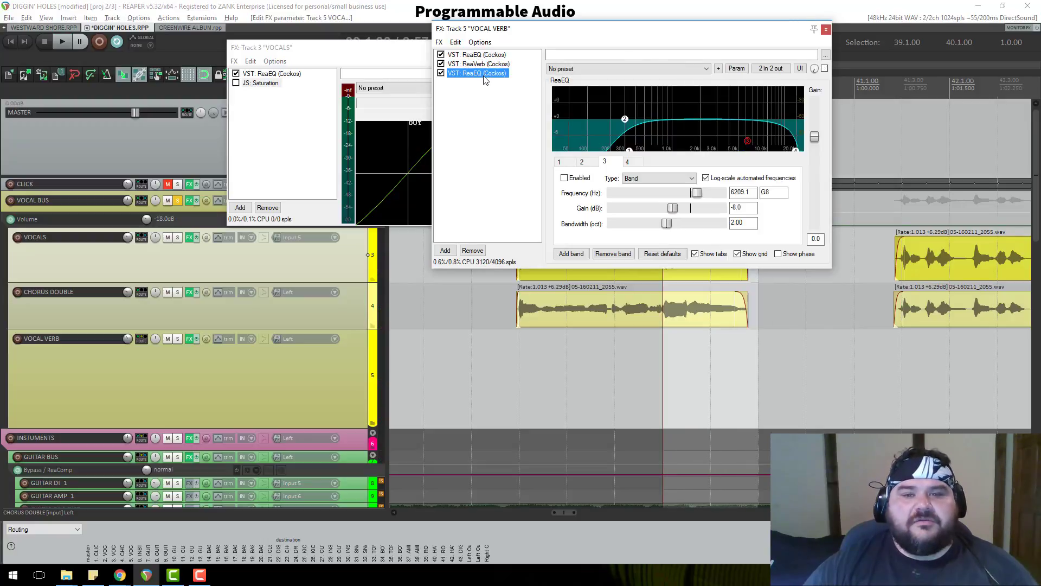
left_click(481, 55)
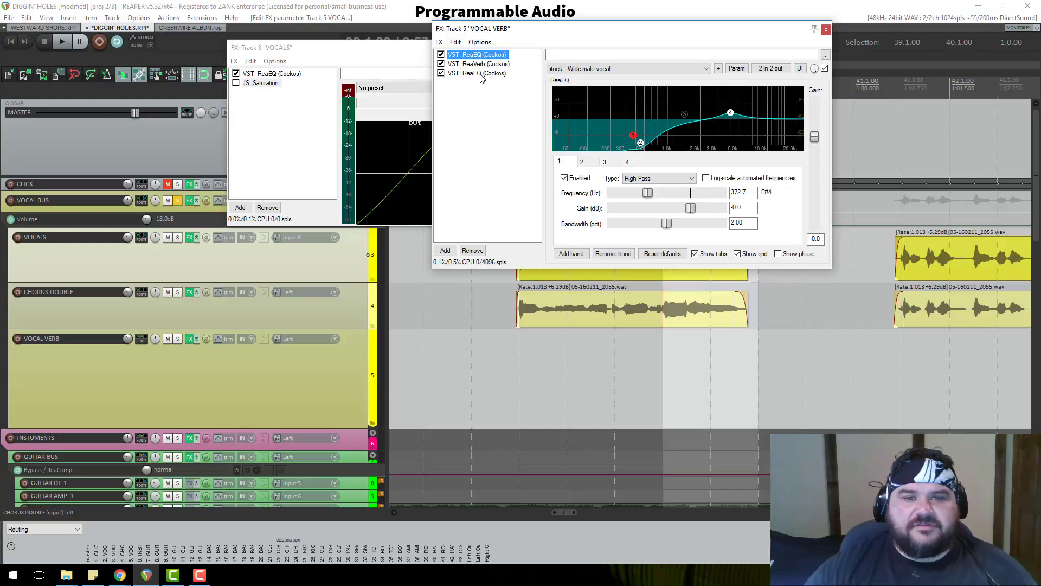
left_click(481, 74)
left_click(485, 56)
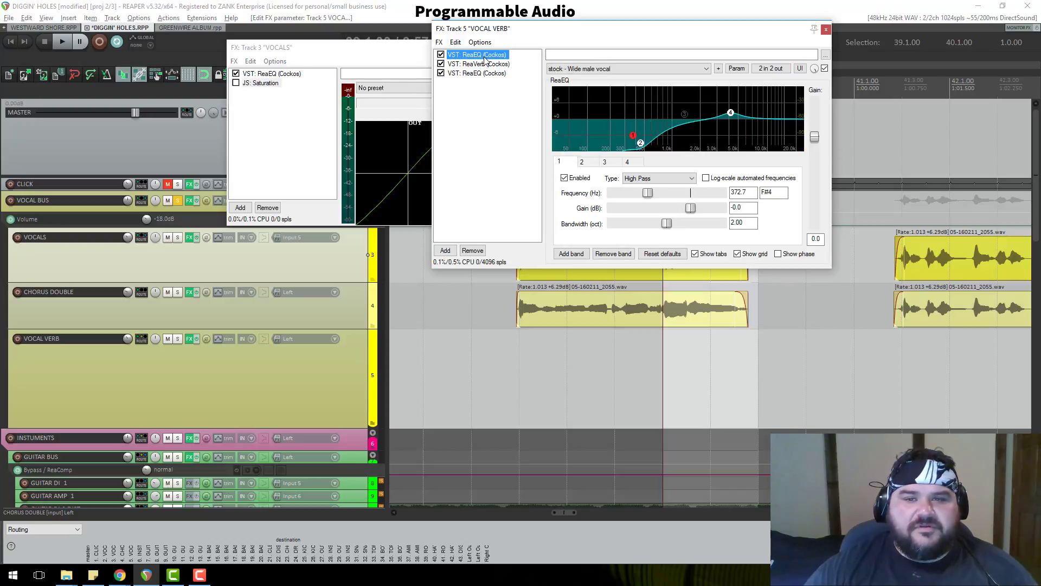
left_click(485, 74)
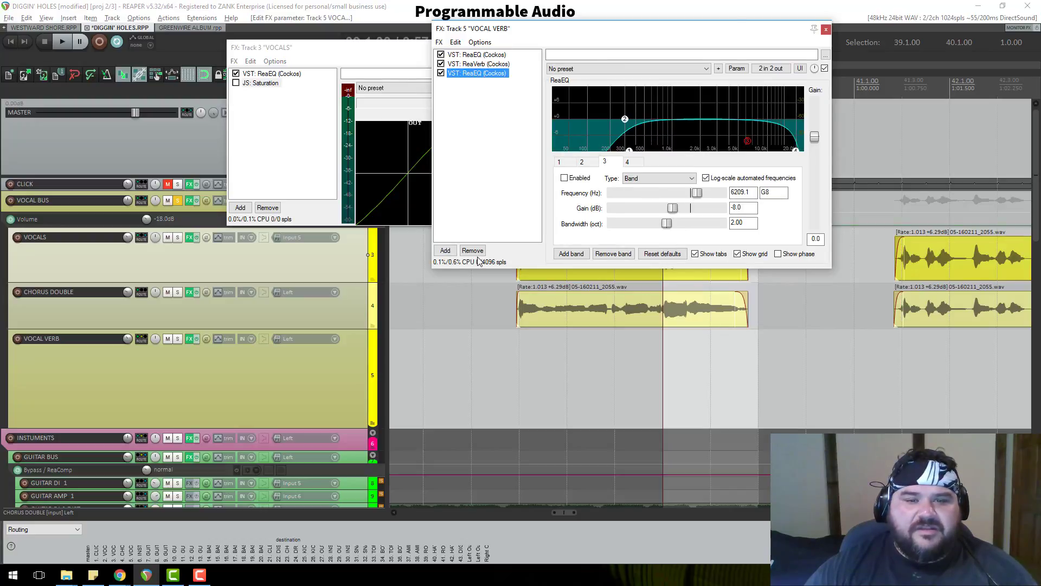
left_click(472, 250)
Audition VOCAL VERB with its remaining EQ, and close the VOCAL VERB and VOCALS effects chains
left_click(488, 56)
key("space")
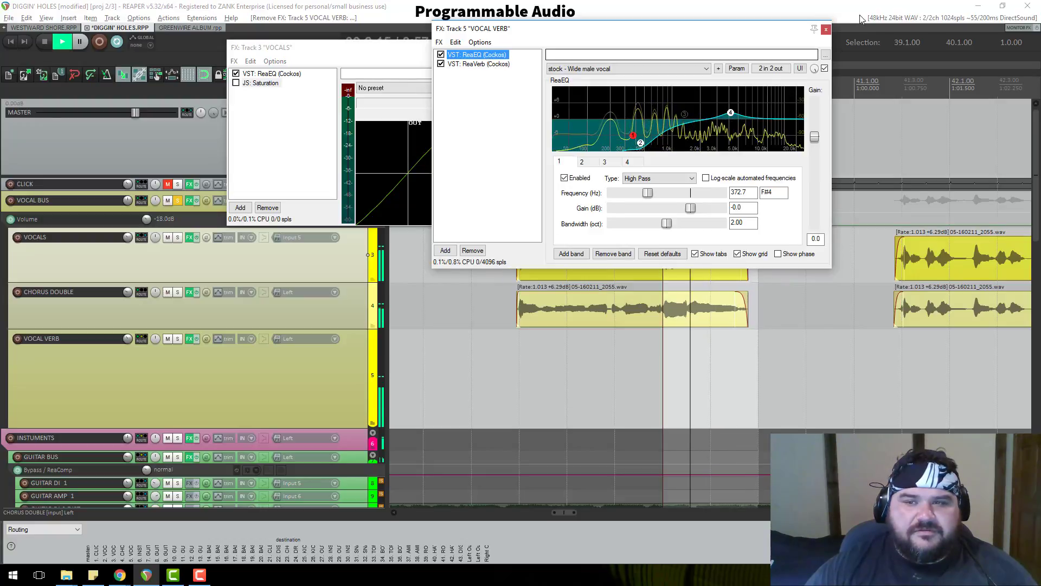
left_click(826, 30)
key("space")
left_click(601, 49)
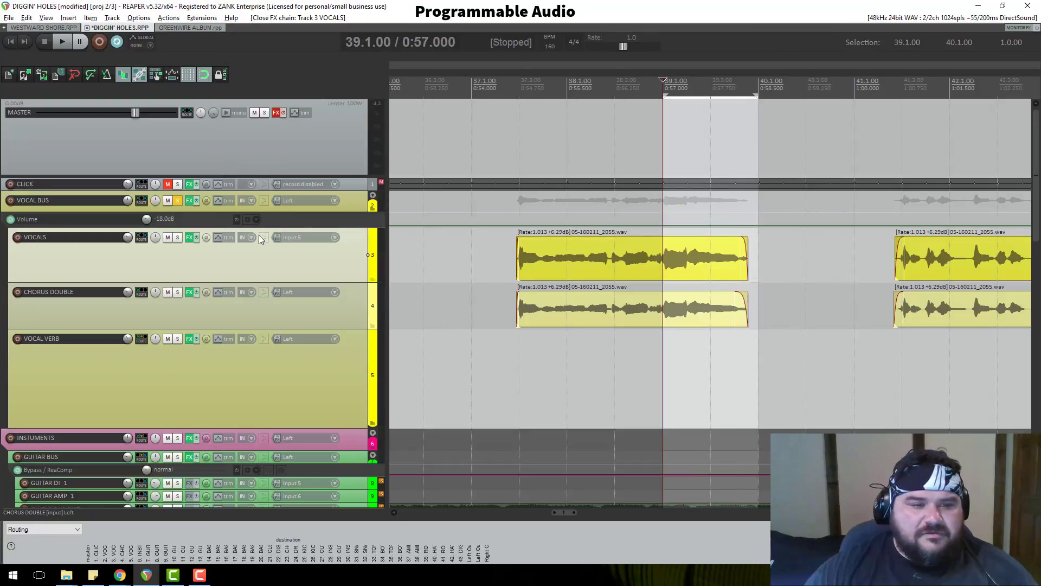
Re-enable the Saturation effect on VOCALS, check its ReaEQ settings, and close the effects chain
left_click(193, 237)
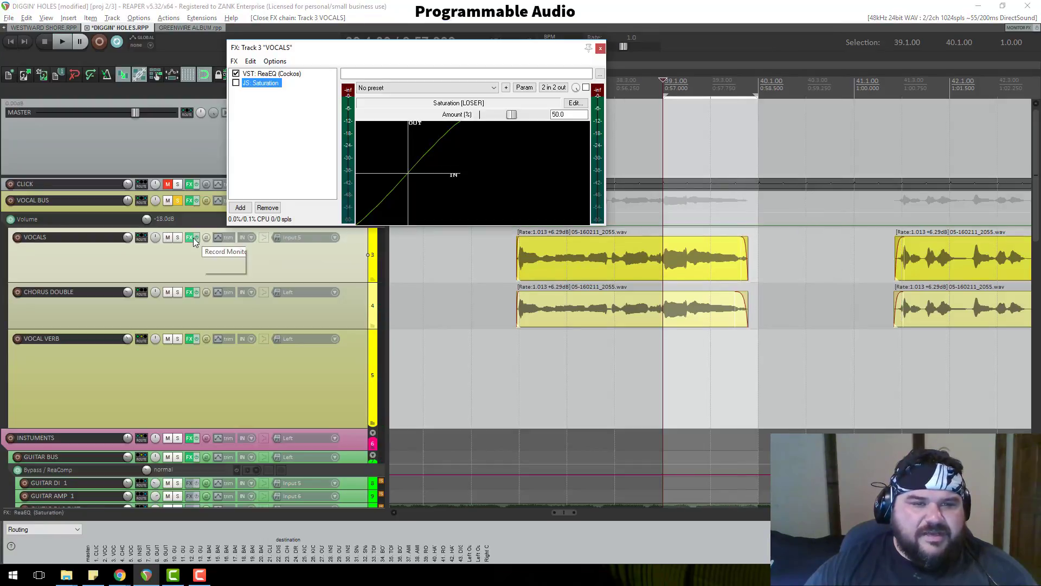
left_click(236, 83)
left_click(255, 75)
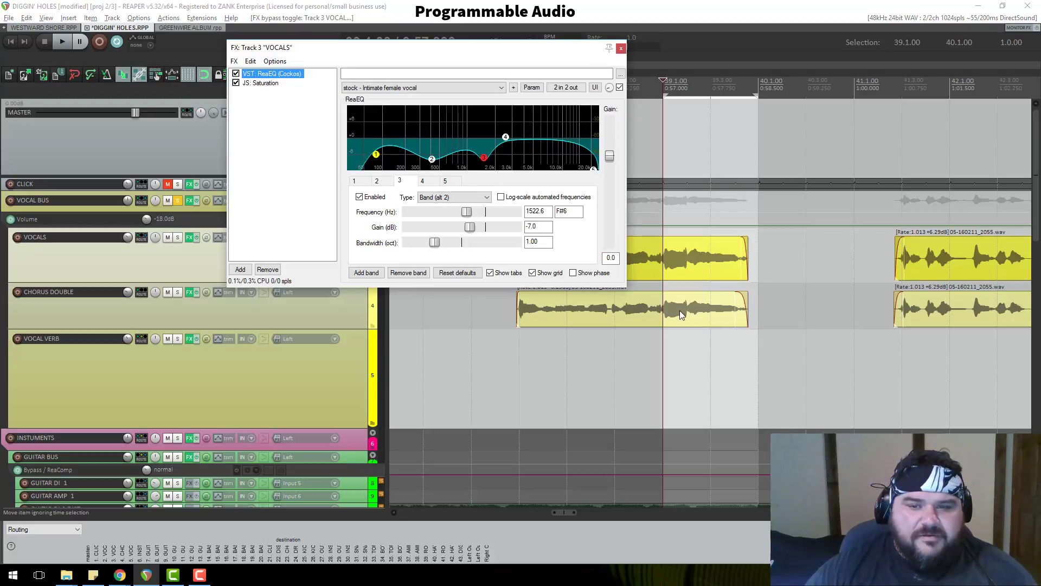
scroll(672, 311, "up", 2)
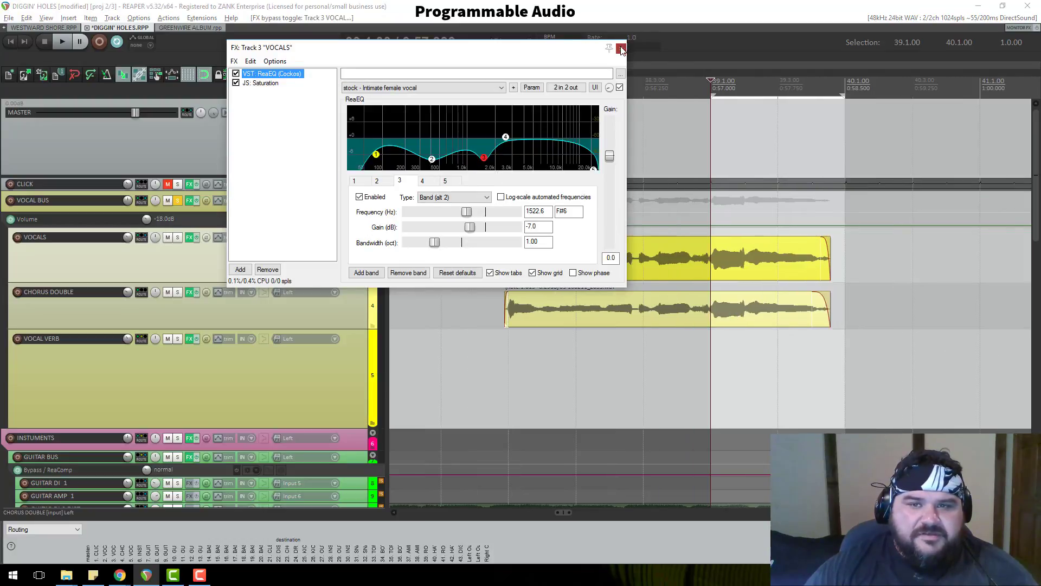
left_click(622, 49)
Create a send from VOCALS to CHORUS DOUBLE that routes audio 1/2 to new receiving channels 3/4
mouse_move(356, 328)
left_mouse_down()
mouse_move(363, 410)
mouse_move(351, 325)
left_mouse_up()
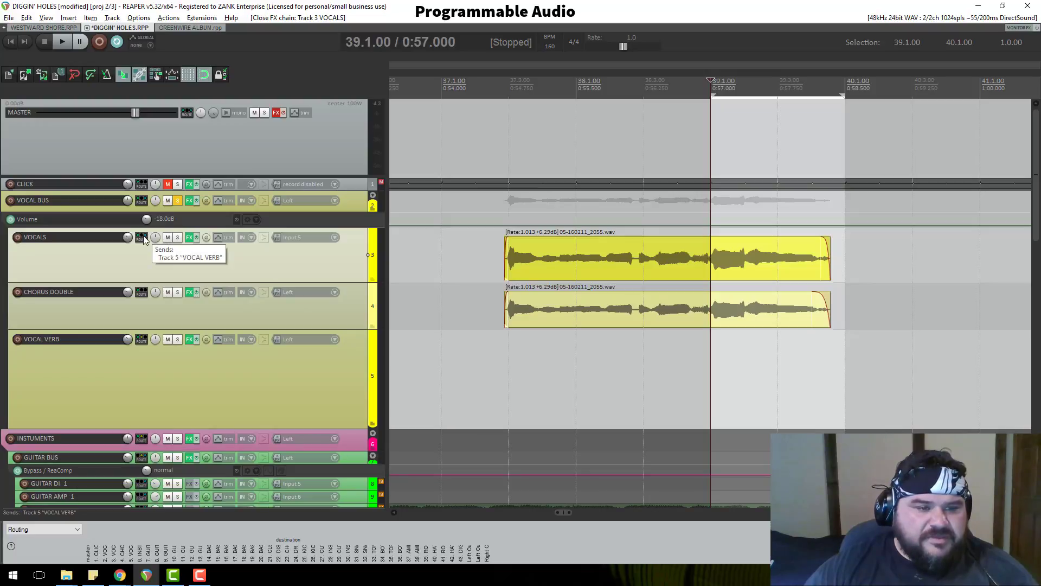
left_click_drag(142, 295, 142, 295)
left_click(194, 350)
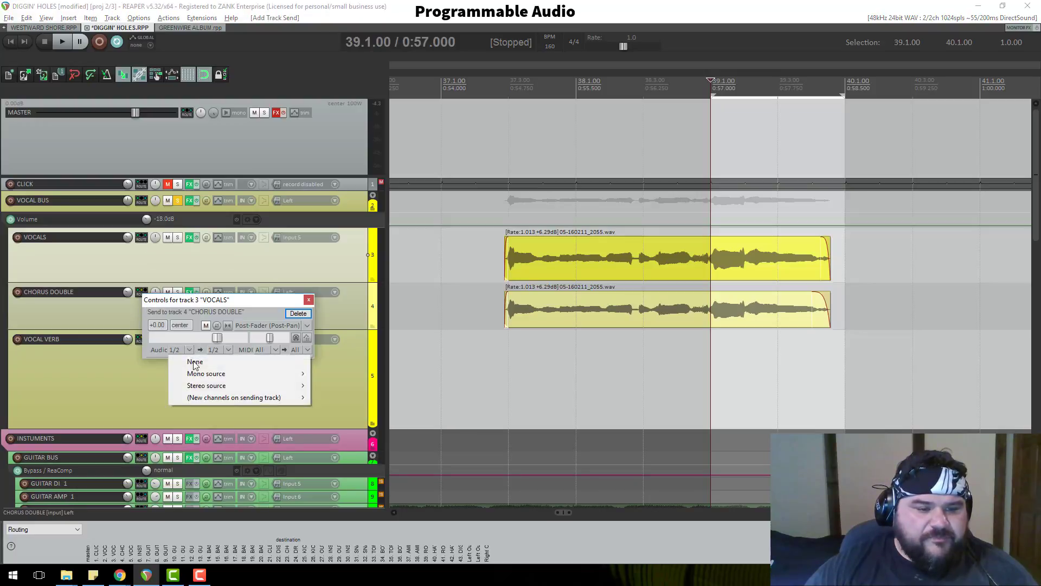
left_click(225, 350)
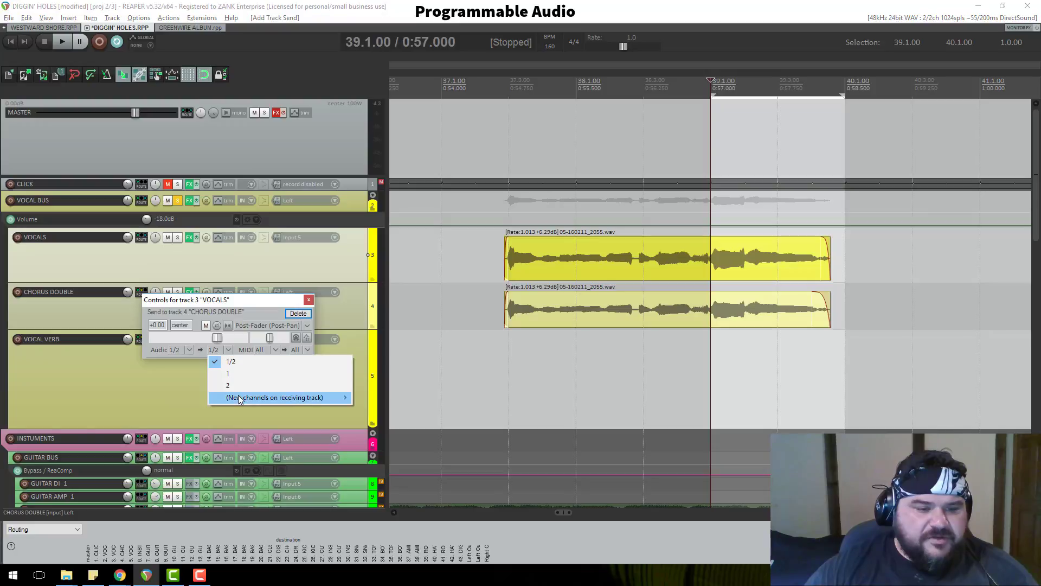
left_click(198, 399)
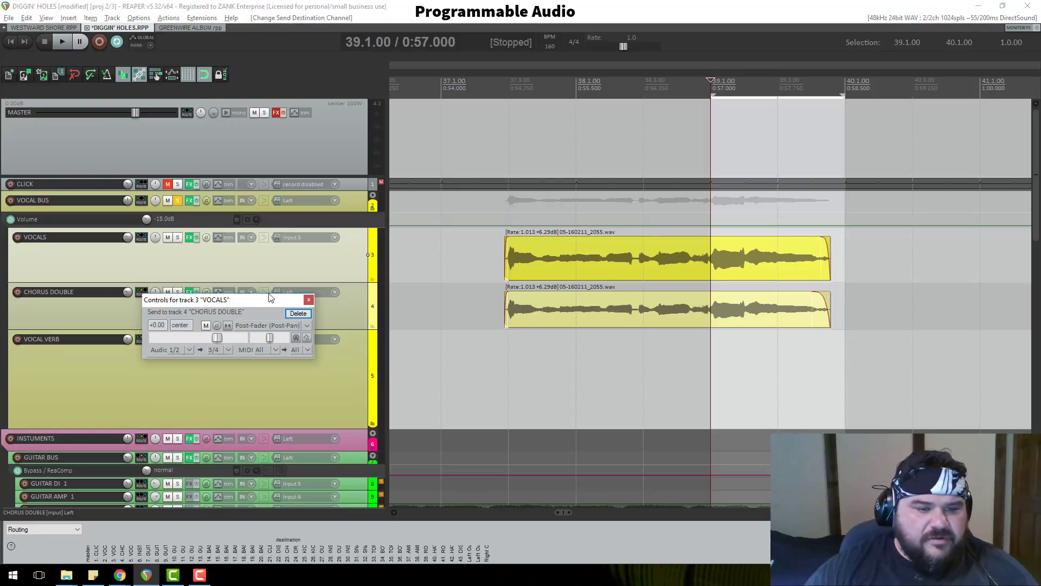
left_click(309, 300)
Add ReaComp to the end of CHORUS DOUBLE's effects chain with its detector input set to Auxiliary Input L+R
left_click(191, 293)
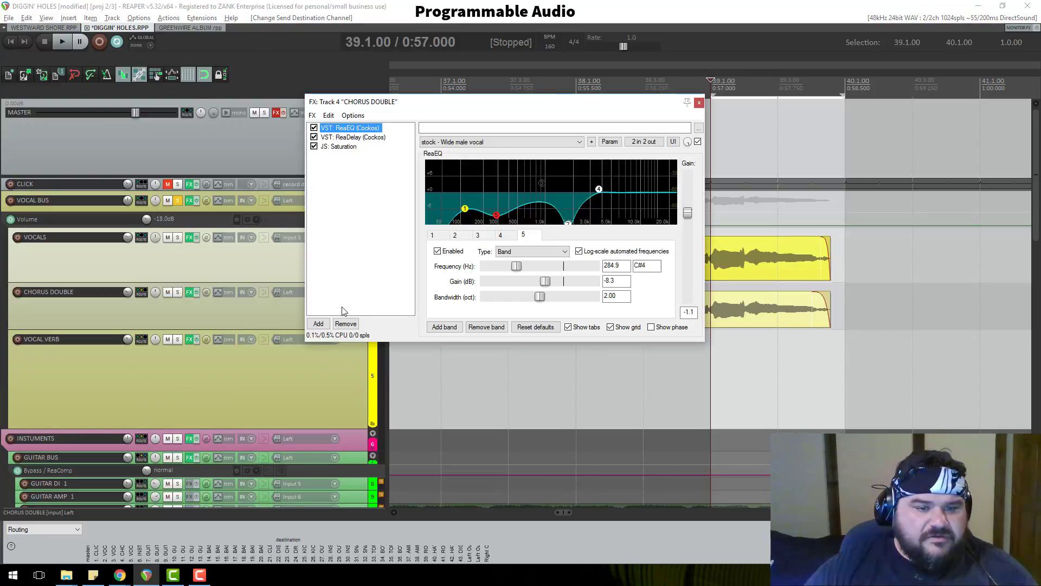
left_click(326, 321)
double_click(244, 93)
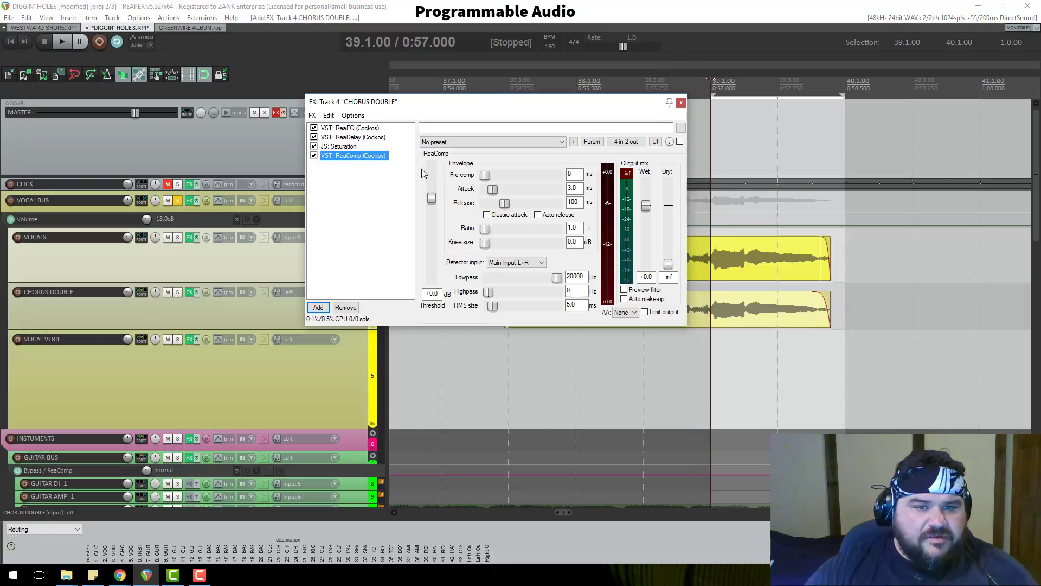
left_click(510, 263)
left_click(512, 279)
Set CHORUS DOUBLE's ReaComp threshold to -32.2 dB and ratio to 2.0:1 while auditioning
key("space")
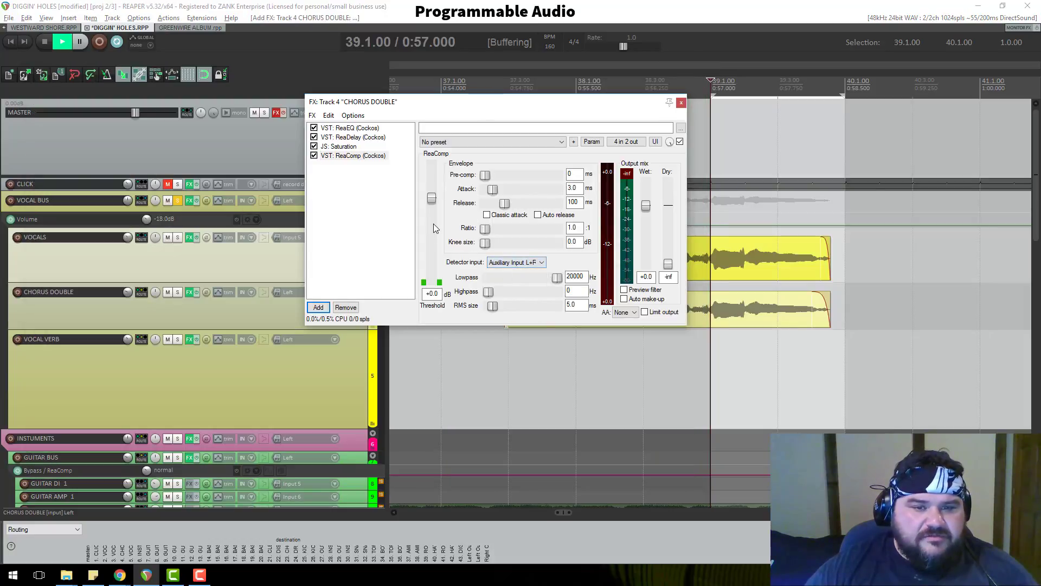
key("space")
left_click_drag(434, 201, 434, 260)
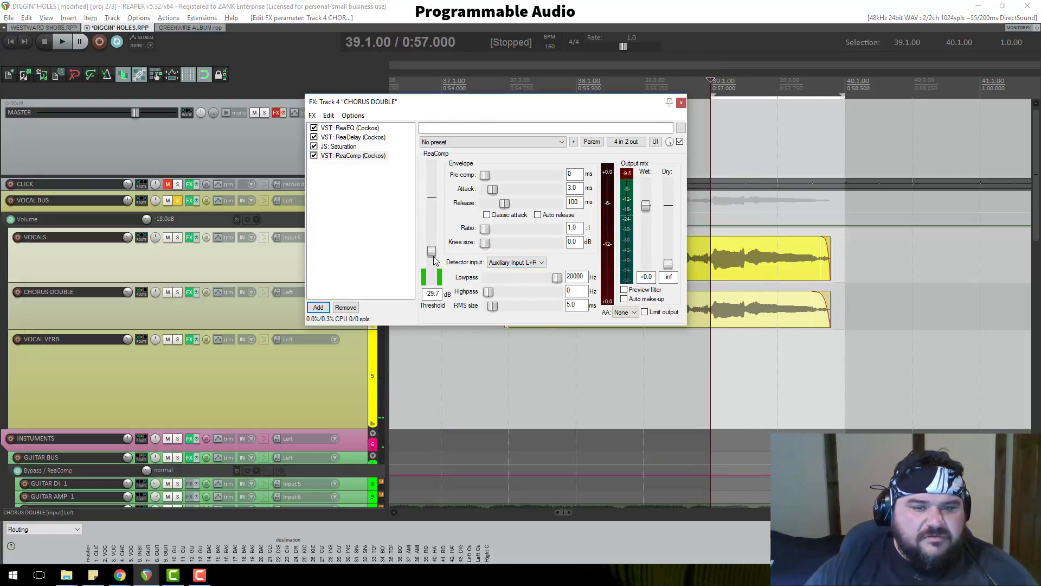
key("space")
key("space")
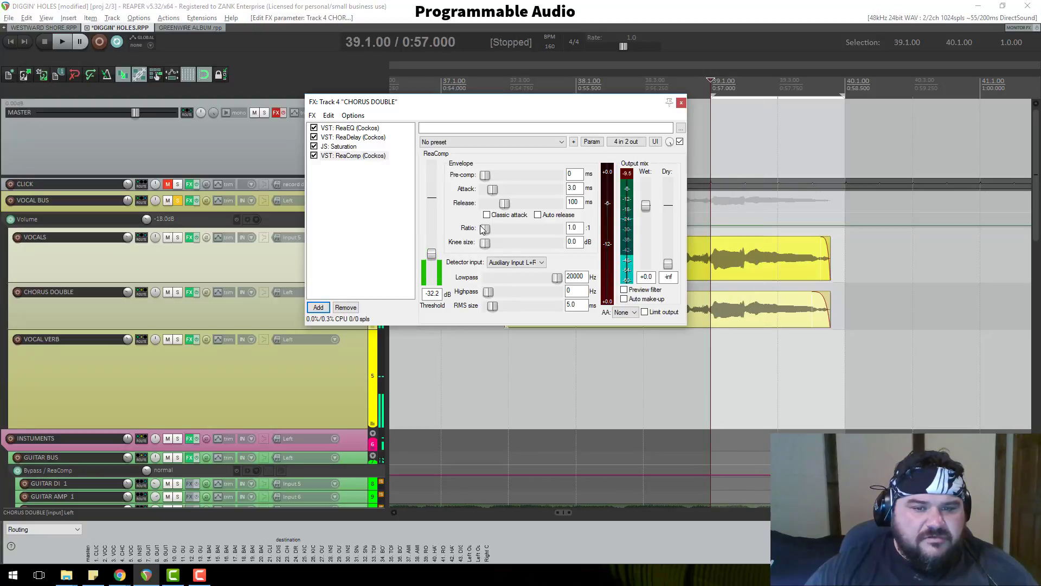
key("space")
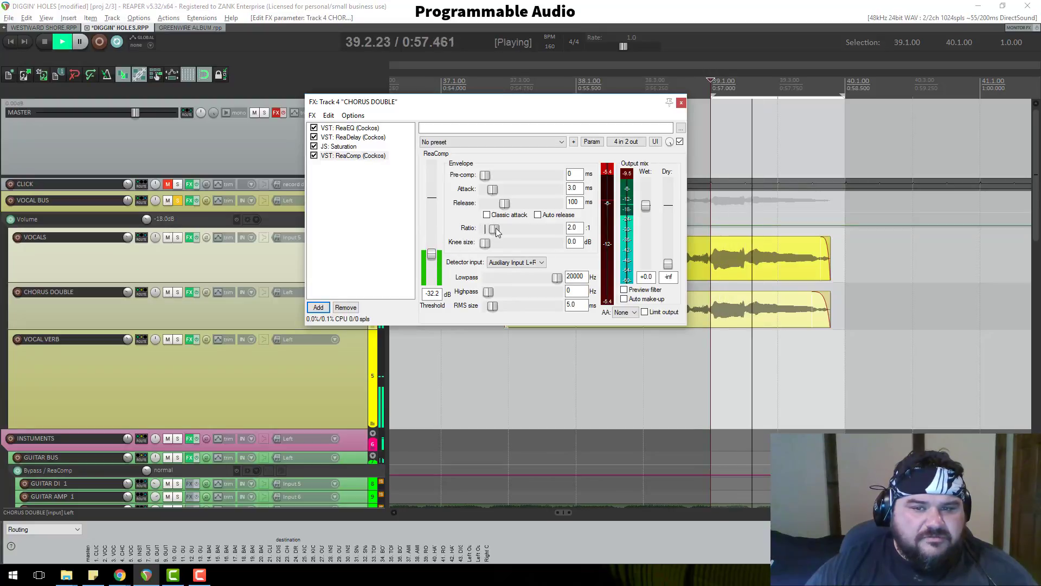
key("space")
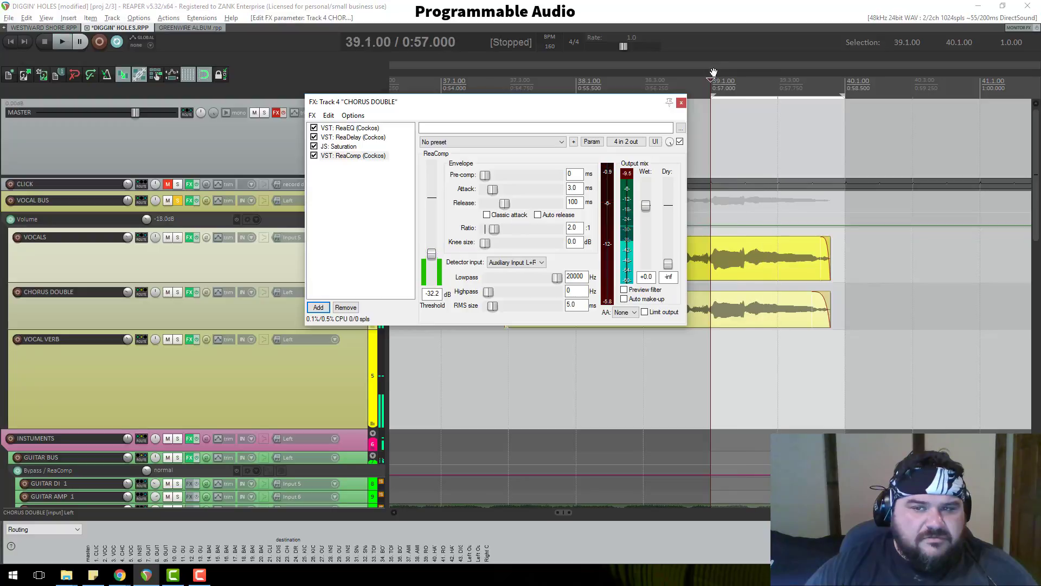
Close the effects chain, extend the time selection back to 37.3.00, and play the chorus phrase through 40.1.00
left_click(682, 102)
left_click_drag(710, 94, 524, 113)
key("space")
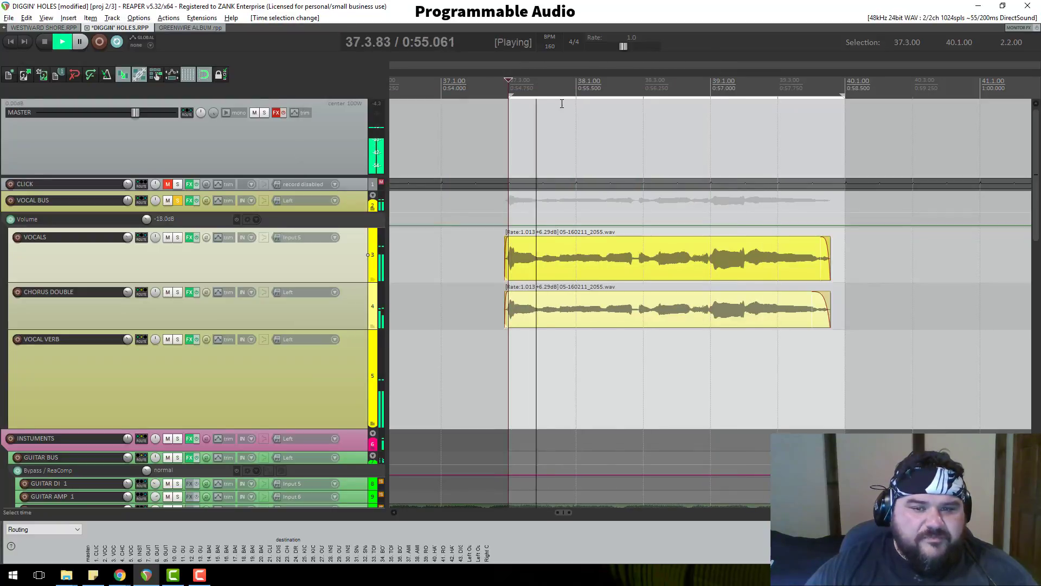
scroll(594, 131, "down", 3)
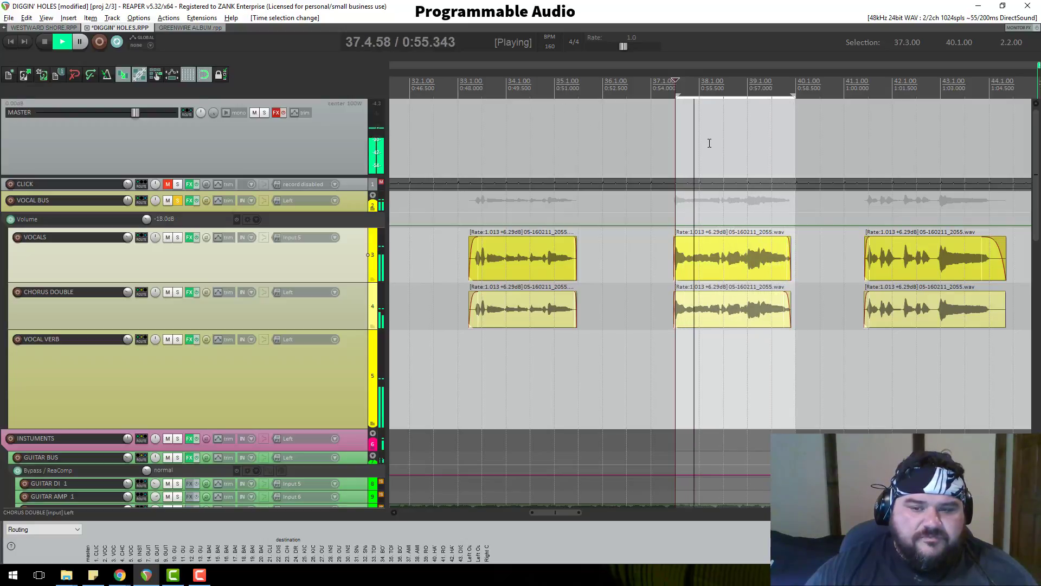
key("space")
Set CHORUS DOUBLE's ReaComp release to 47 ms, attack to 2.5 ms and anti-aliasing to 4x during playback
left_click(193, 292)
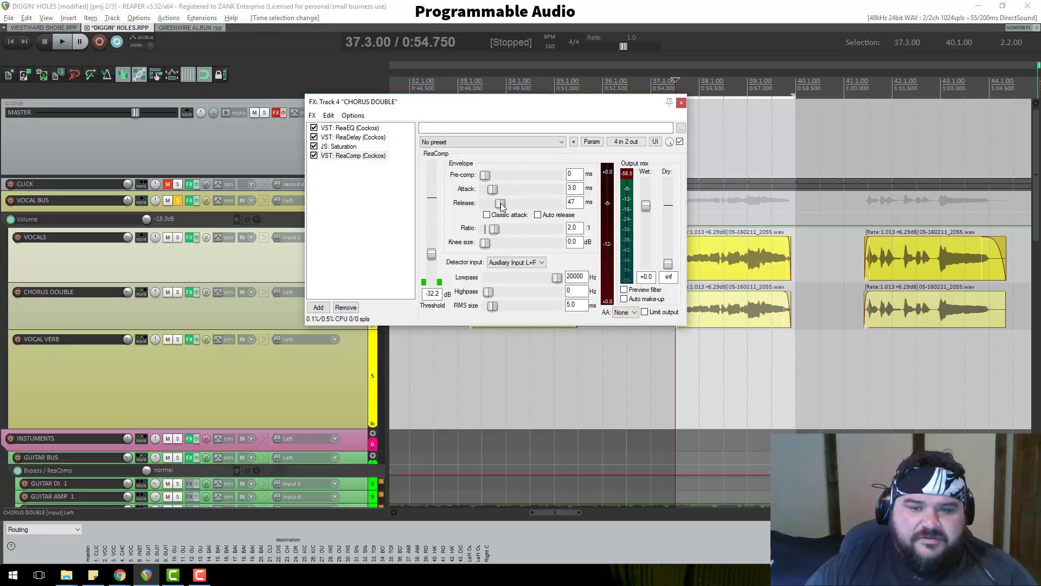
key("space")
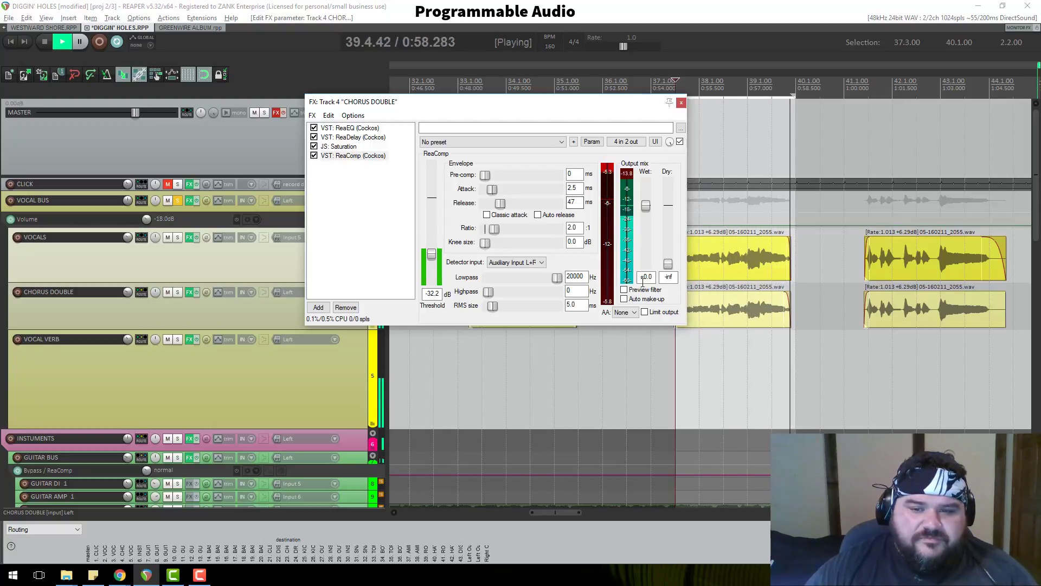
left_click(625, 312)
left_click(626, 337)
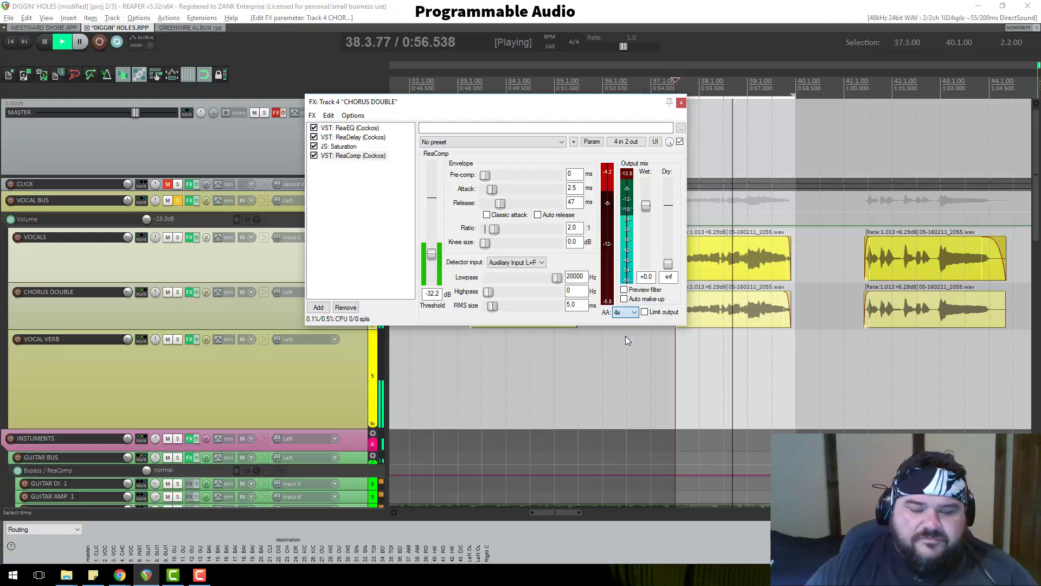
Stop playback, close CHORUS DOUBLE's effects chain, and briefly audition the chorus phrase from 37.3.00
key("space")
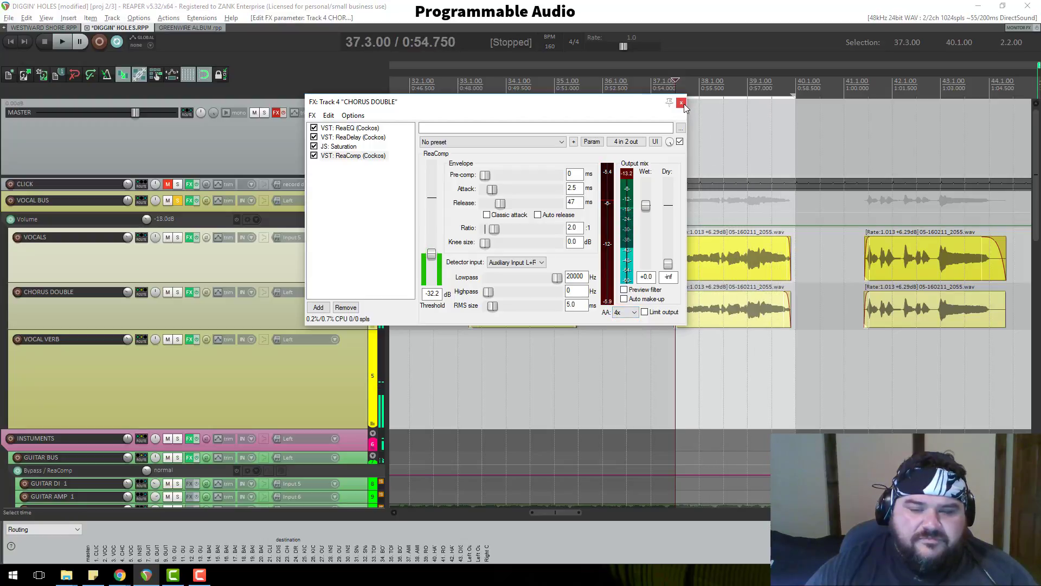
left_click(682, 104)
scroll(692, 109, "up", 8)
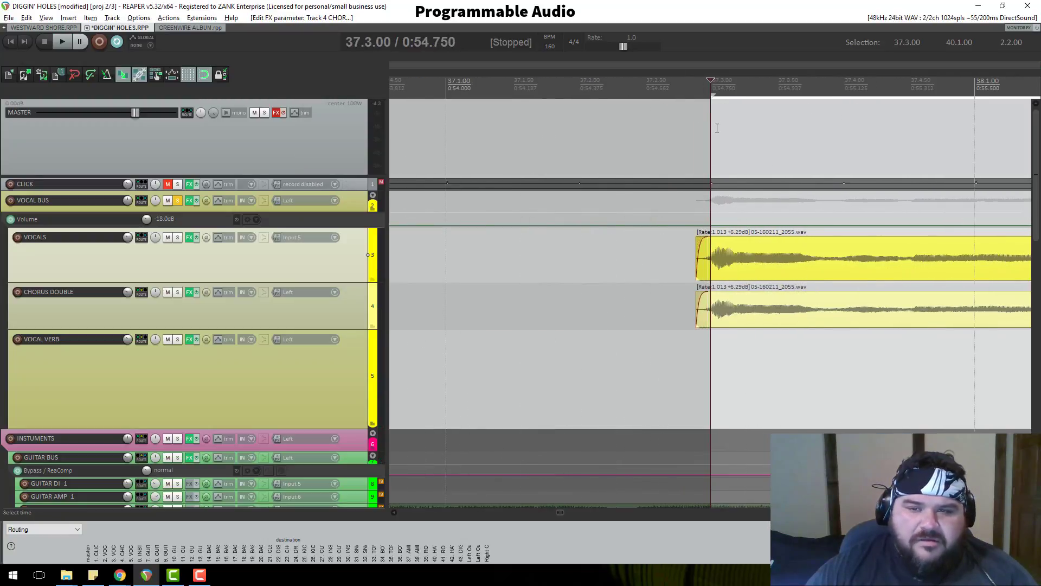
key("space")
key("space")
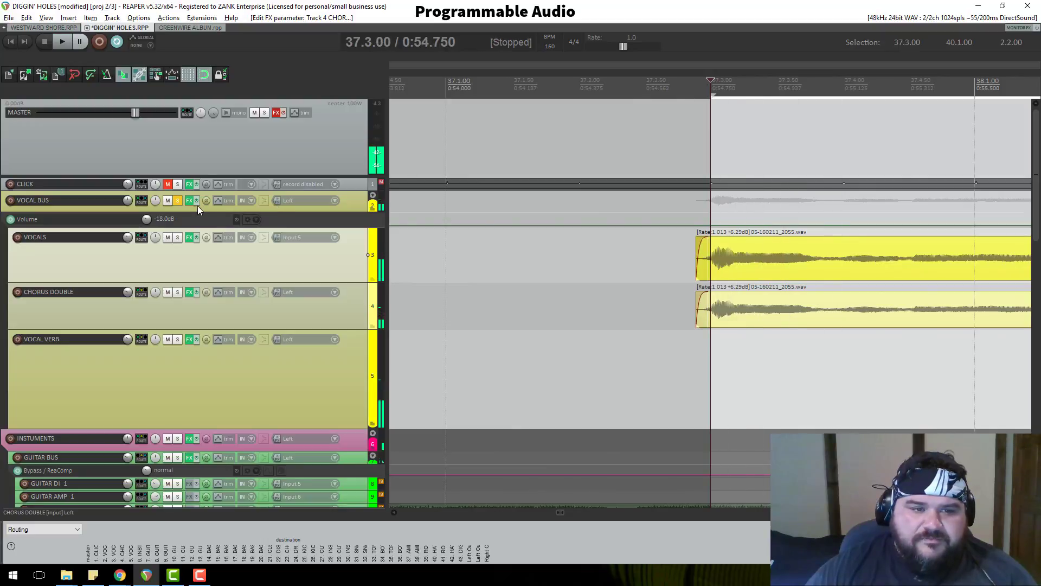
Set VOCAL BUS's ReaComp threshold to -51.1 dB and disable auto make-up while auditioning the chorus phrase
left_click(191, 200)
key("space")
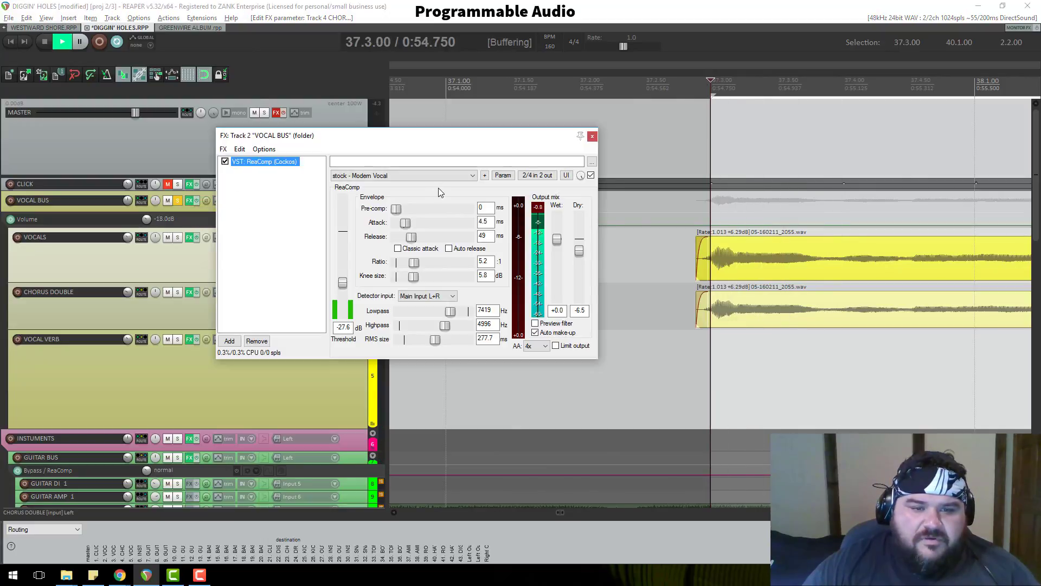
key("space")
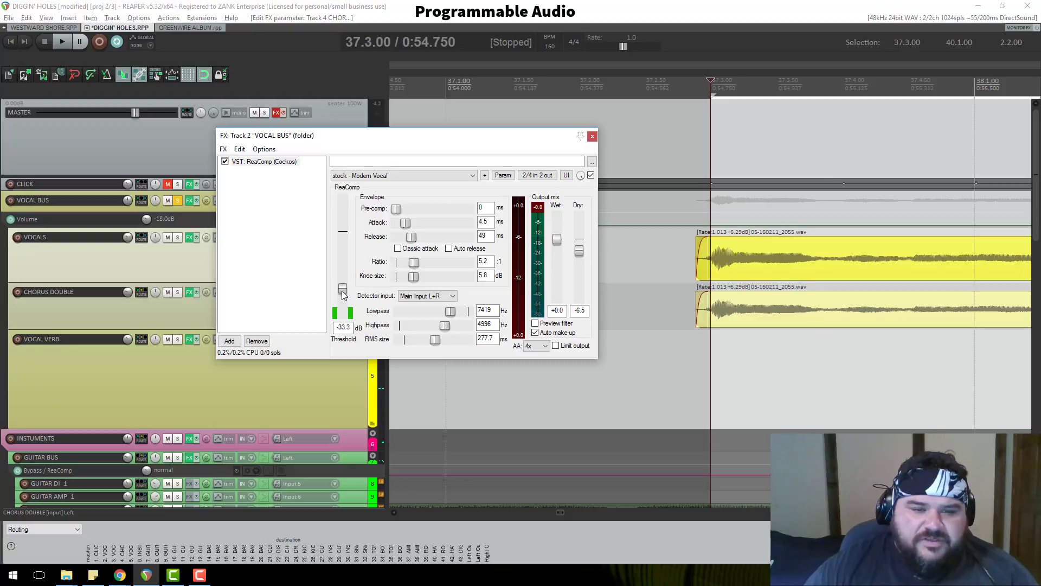
key("space")
left_click_drag(343, 298, 342, 305)
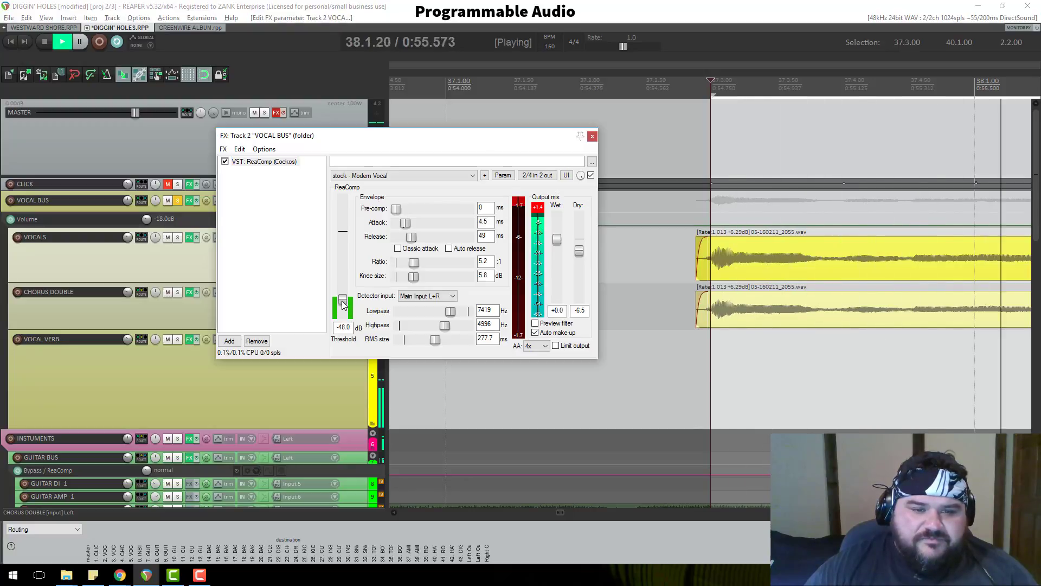
key("space")
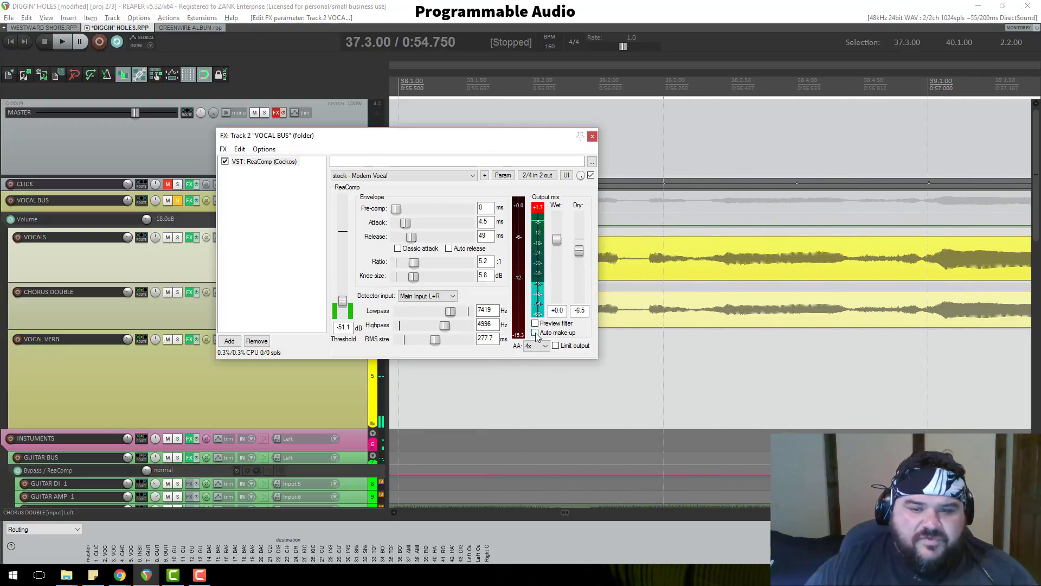
key("space")
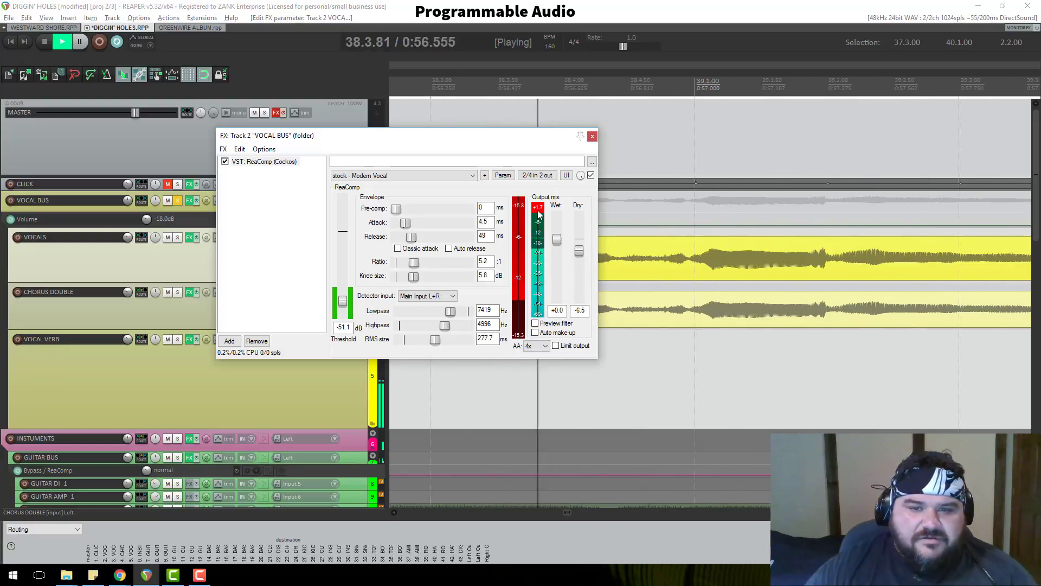
key("space")
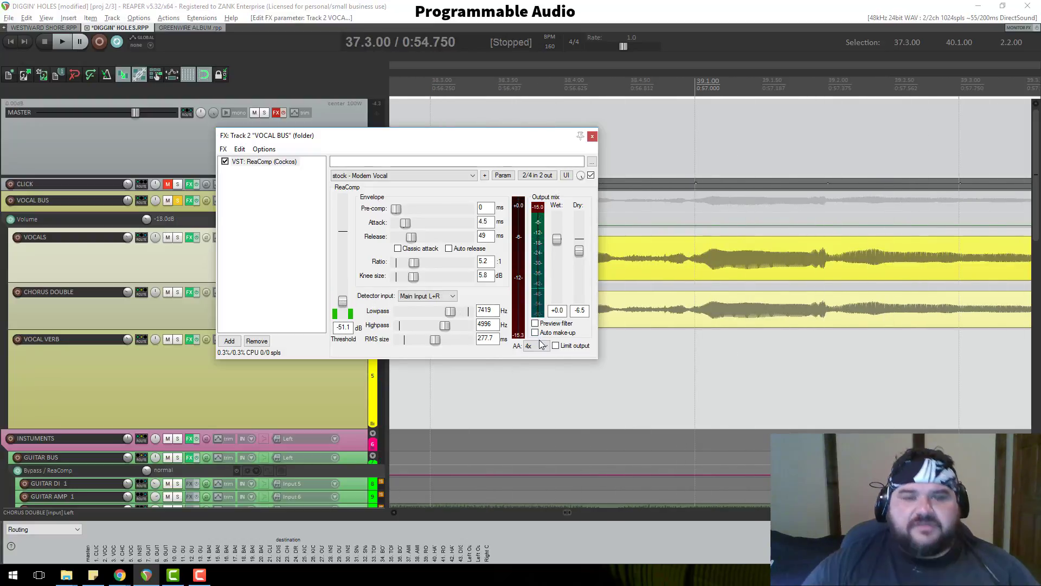
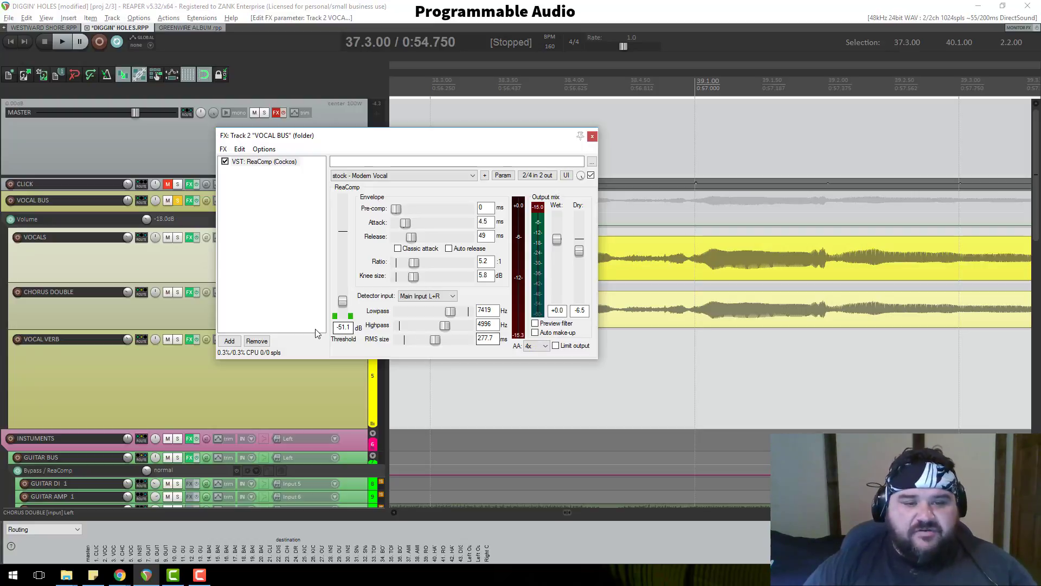
key("space")
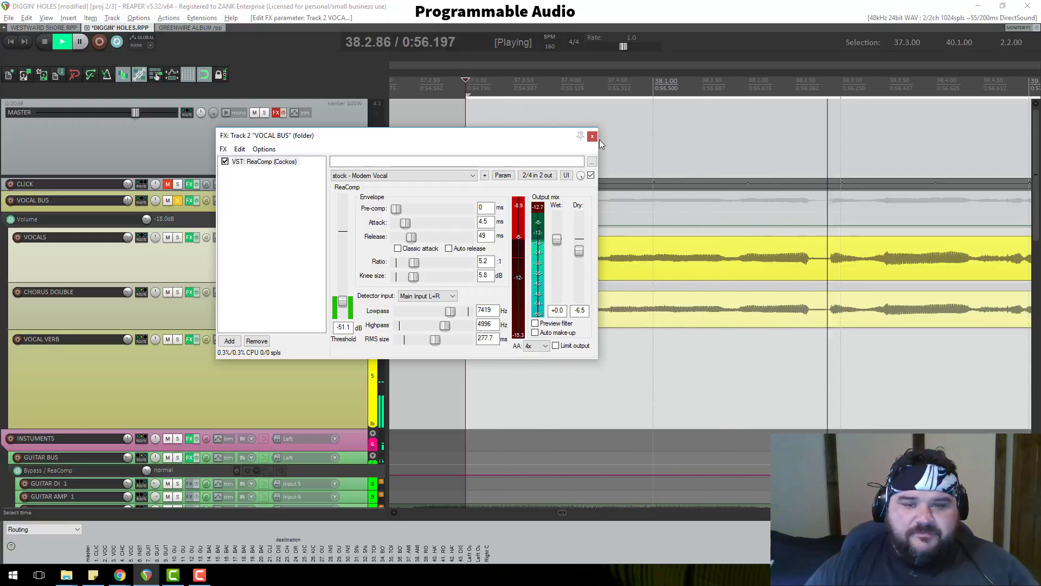
left_click(593, 136)
key("space")
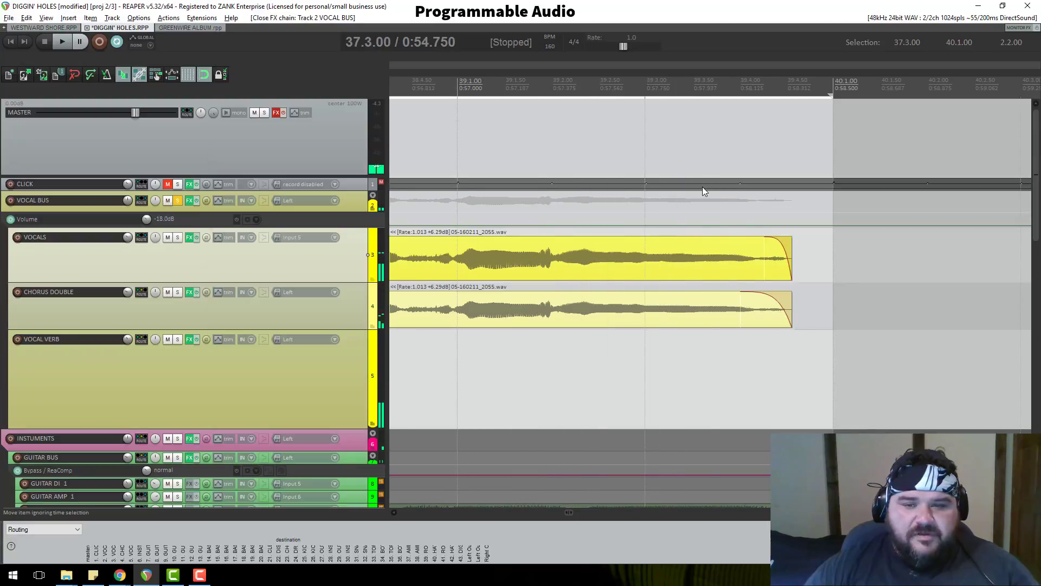
Move the edit cursor back to 27.1.00 and play from the end of VERSE 1 into CHORUS 1
scroll(702, 187, "down", 8)
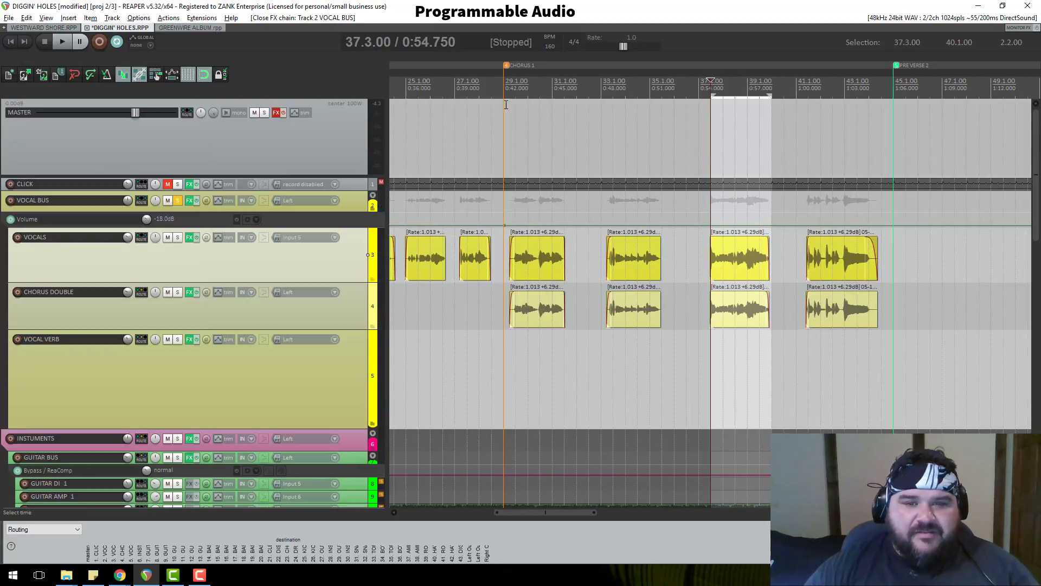
left_click(517, 93)
scroll(624, 184, "down", 5)
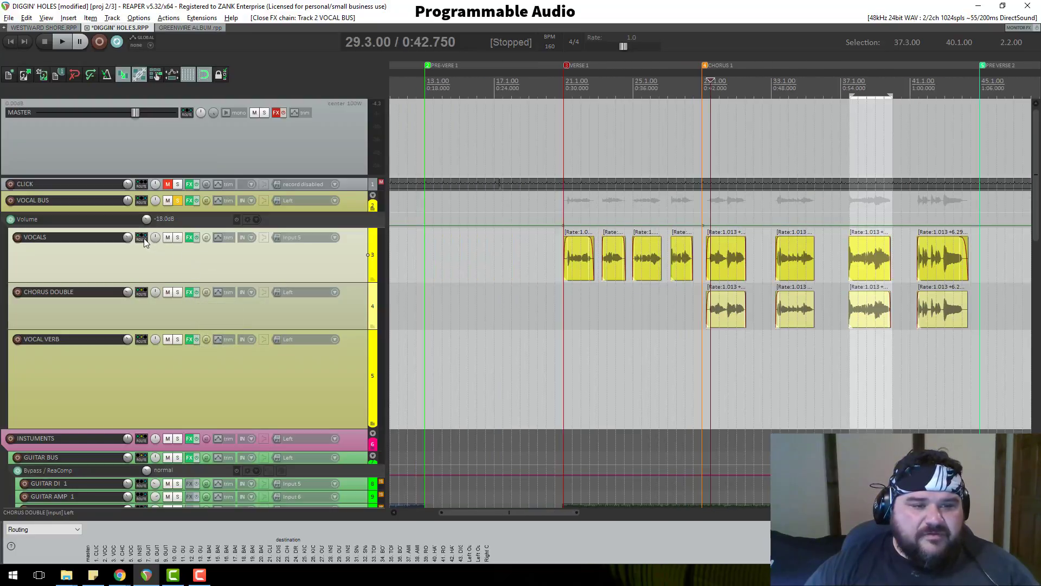
scroll(790, 196, "down", 3)
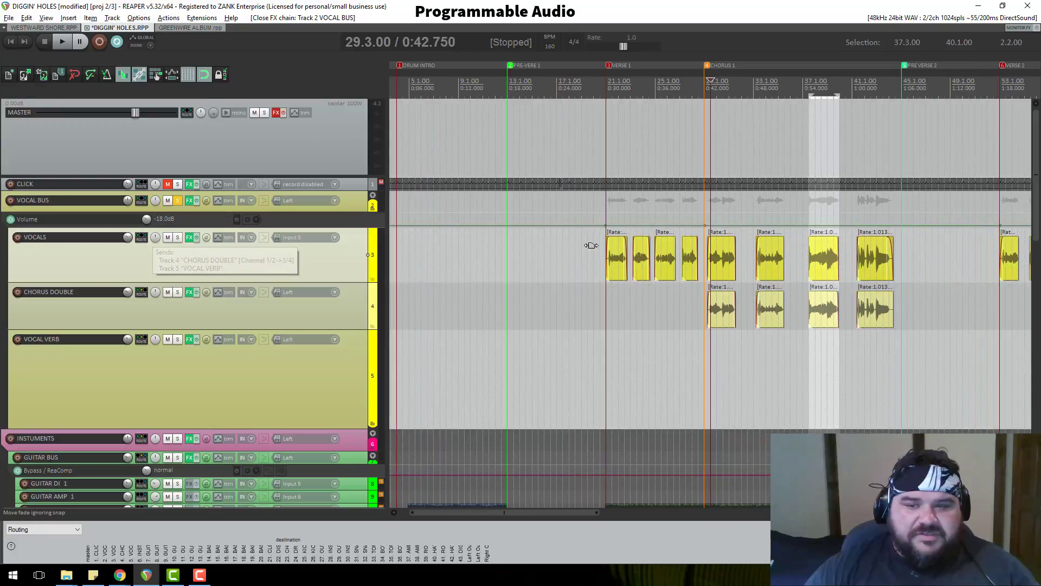
left_click(754, 87)
left_click(759, 90)
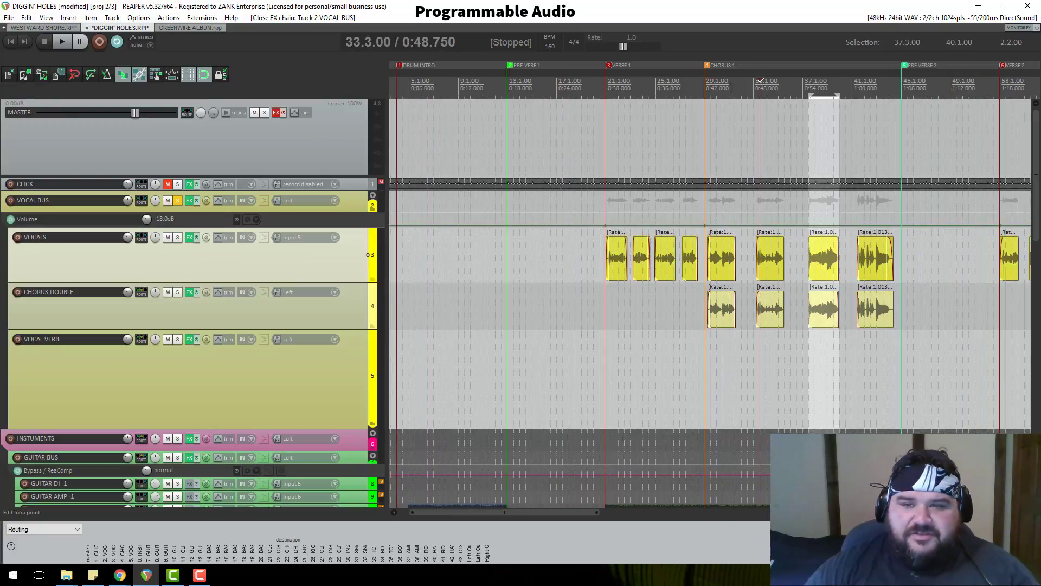
left_click(692, 86)
left_click(687, 87)
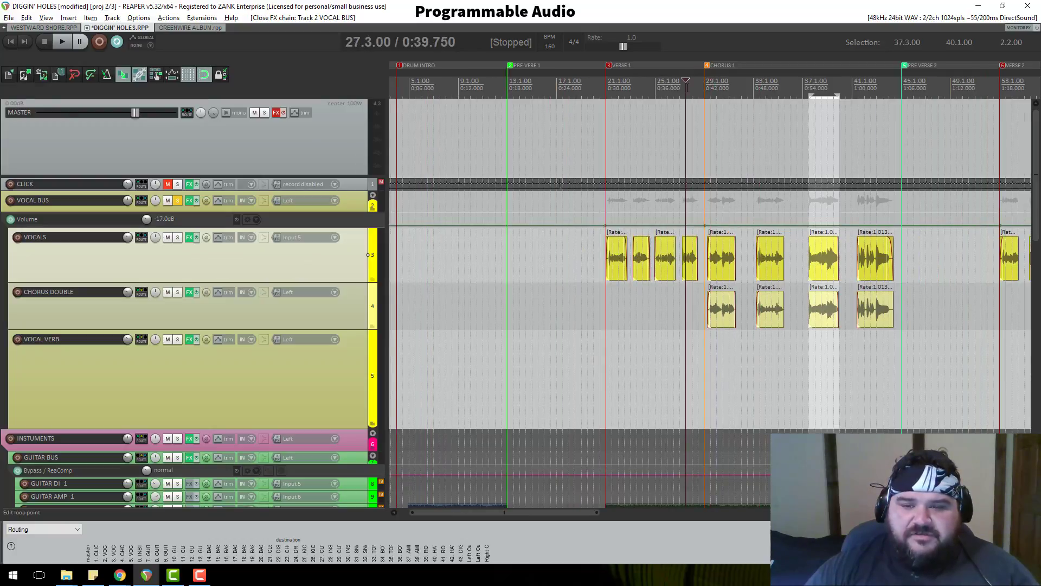
left_click(681, 86)
key("space")
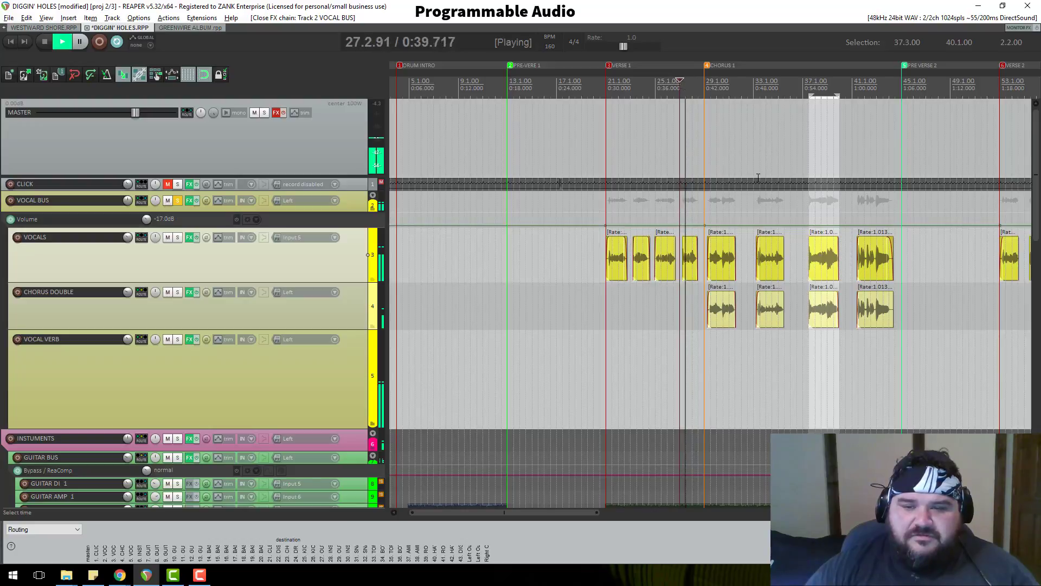
scroll(756, 172, "up", 2)
scroll(758, 178, "up", 4)
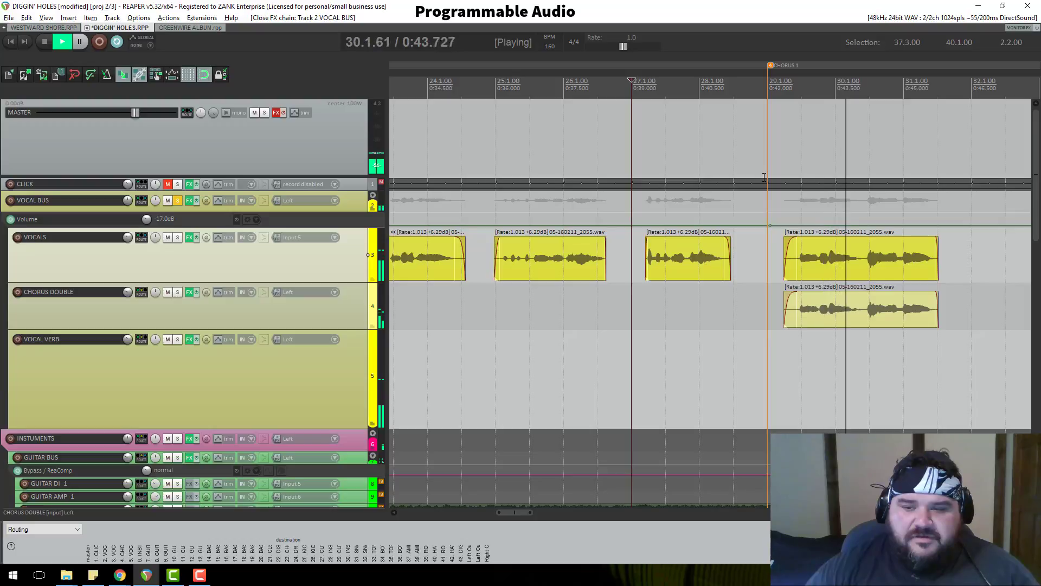
key("space")
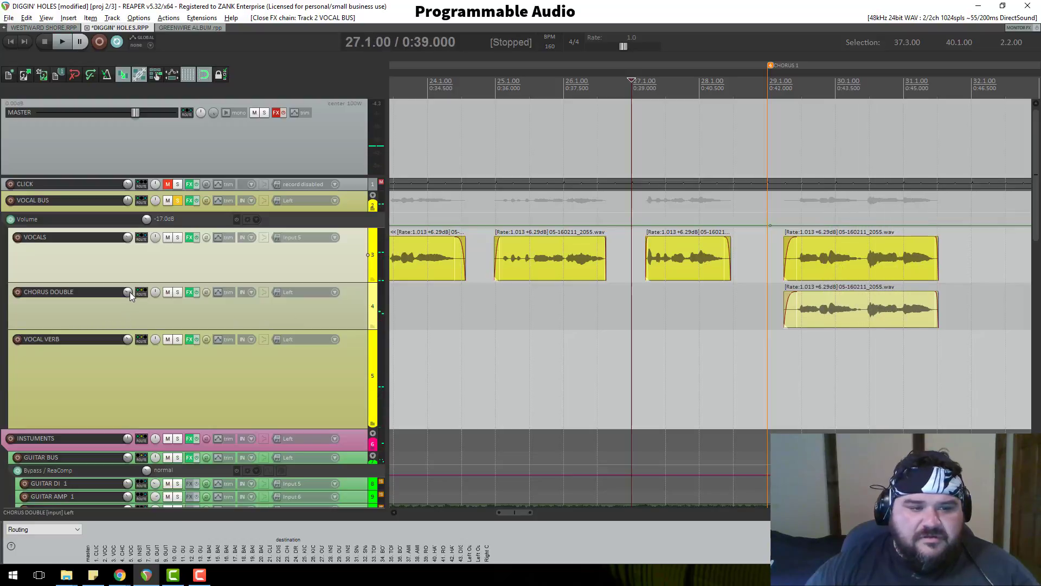
Set CHORUS DOUBLE's track volume to -13.0 dB and play the transition into CHORUS 1
mouse_move(129, 291)
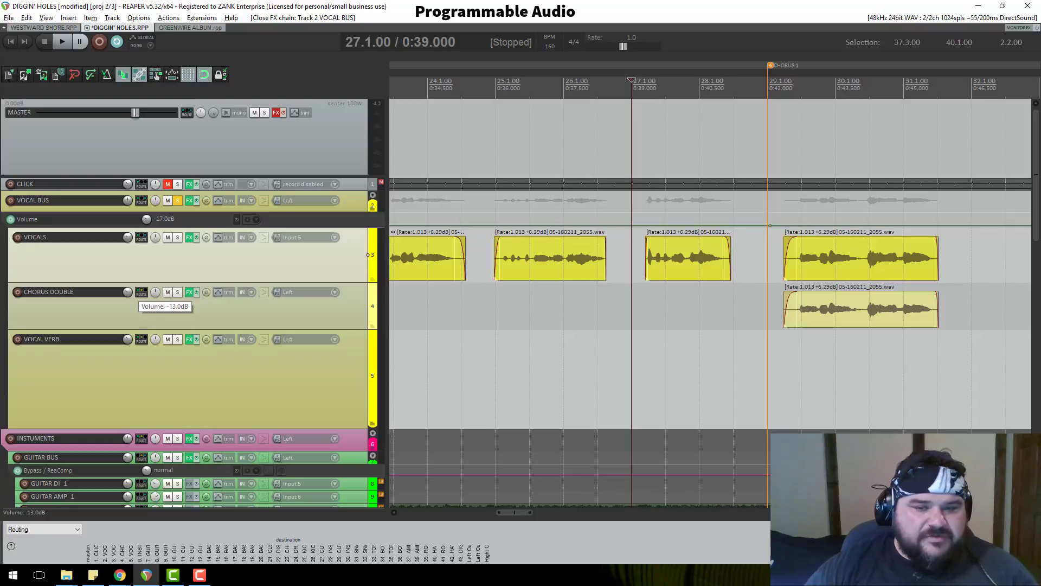
key("space")
scroll(730, 185, "down", 3)
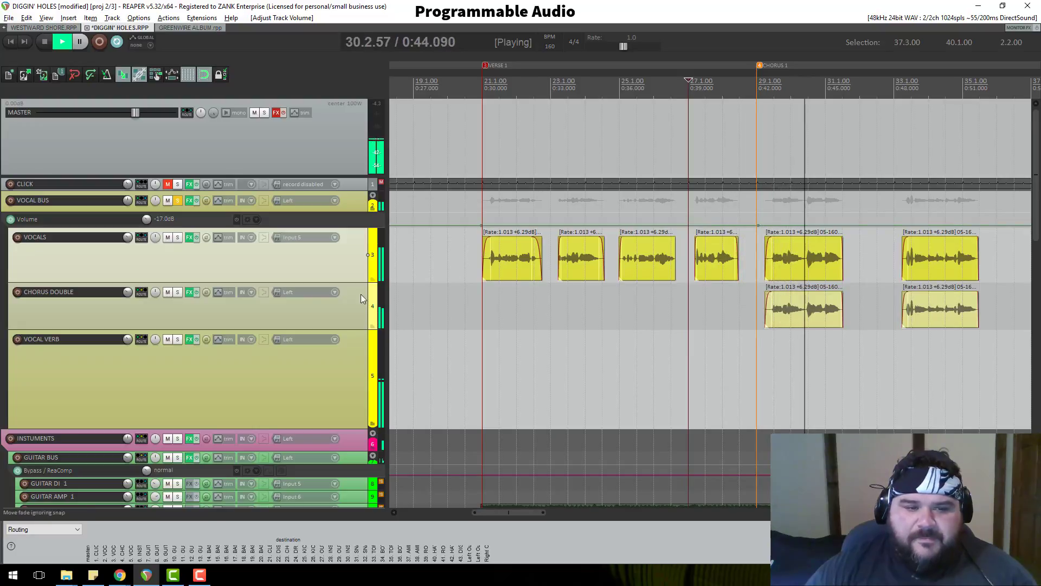
key("space")
Open CHORUS DOUBLE's ReaComp and audition it in the first chorus phrase and from 38.1.00
left_click(190, 291)
key("space")
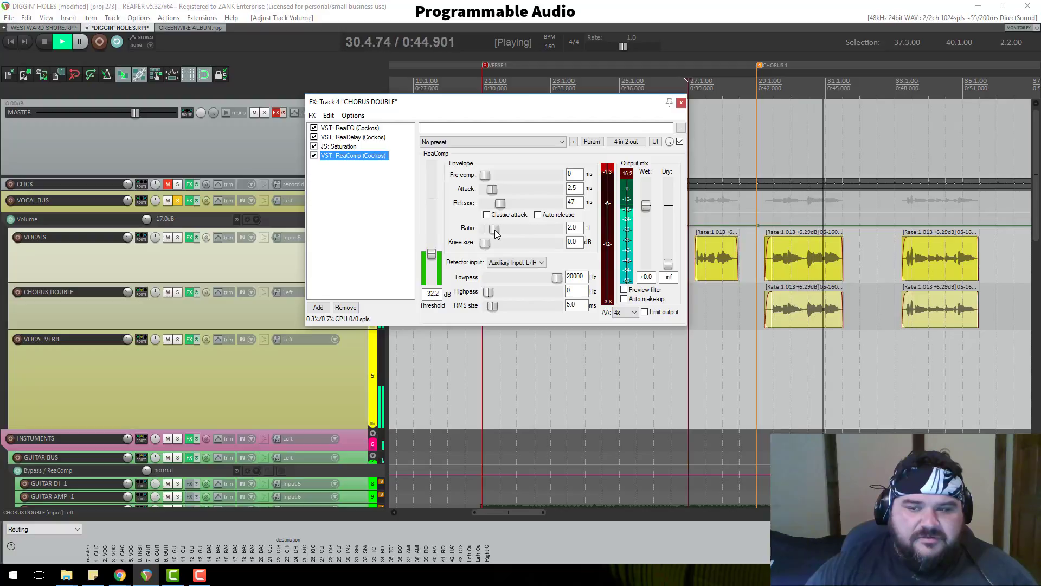
key("space")
scroll(905, 207, "down", 3)
left_click(902, 107)
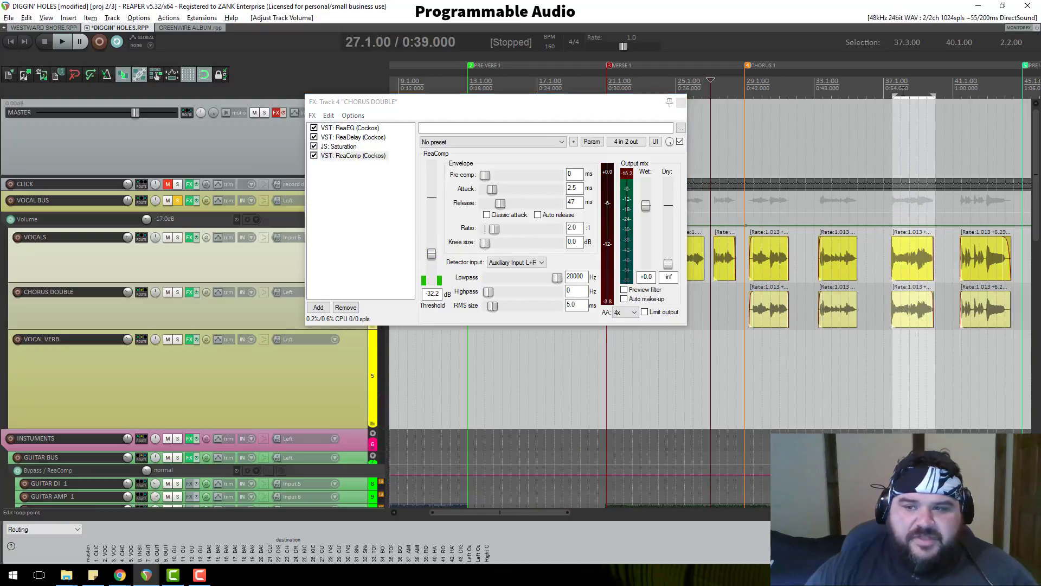
key("space")
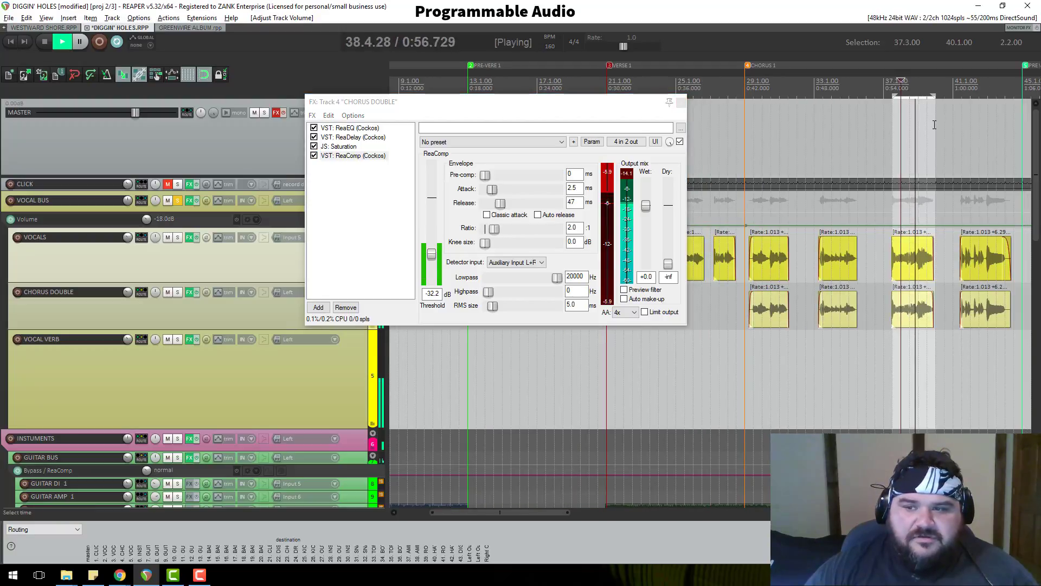
key("space")
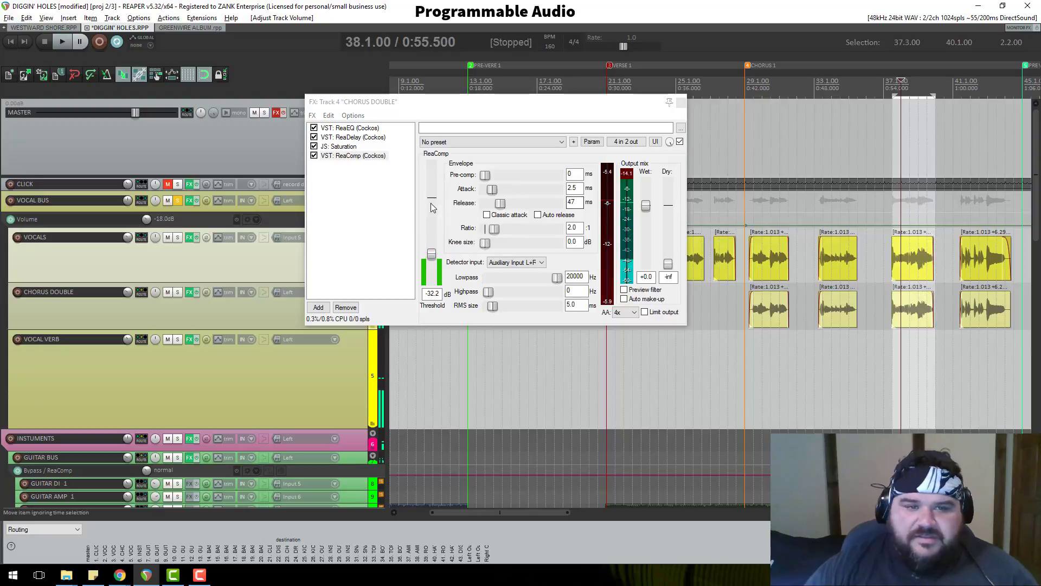
Raise the Saturation amount on CHORUS DOUBLE to 100% during playback and check its ReaDelay settings
left_click(341, 147)
left_click_drag(593, 171, 710, 179)
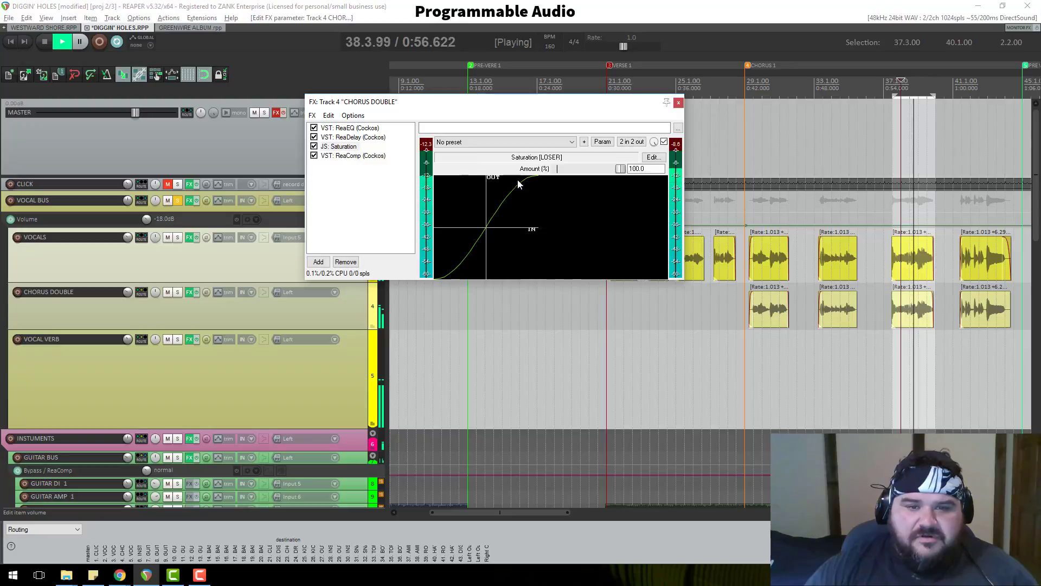
left_click(353, 138)
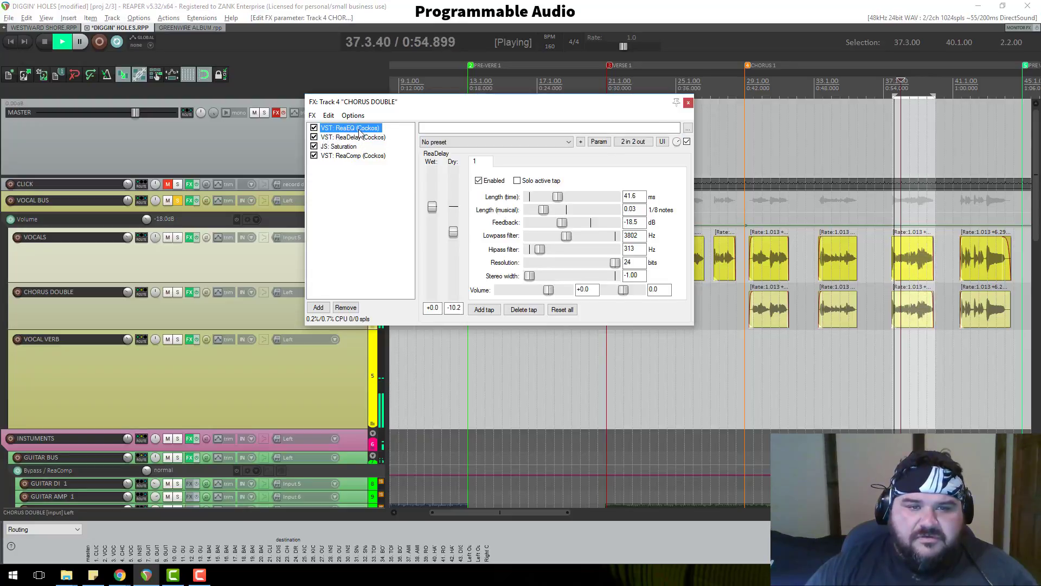
Reshape CHORUS DOUBLE's ReaEQ with band 5 at 276.7 Hz, -4.1 dB and band 2 at 1737.7 Hz, -6.6 dB
left_click(350, 128)
key("space")
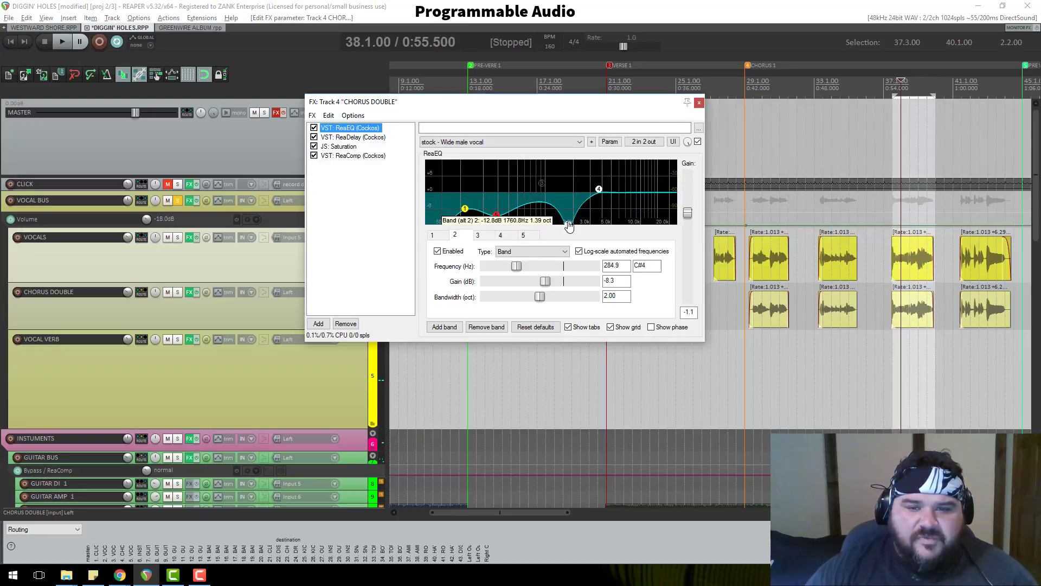
left_click(568, 217)
left_click_drag(568, 216, 568, 212)
left_click_drag(497, 216, 496, 204)
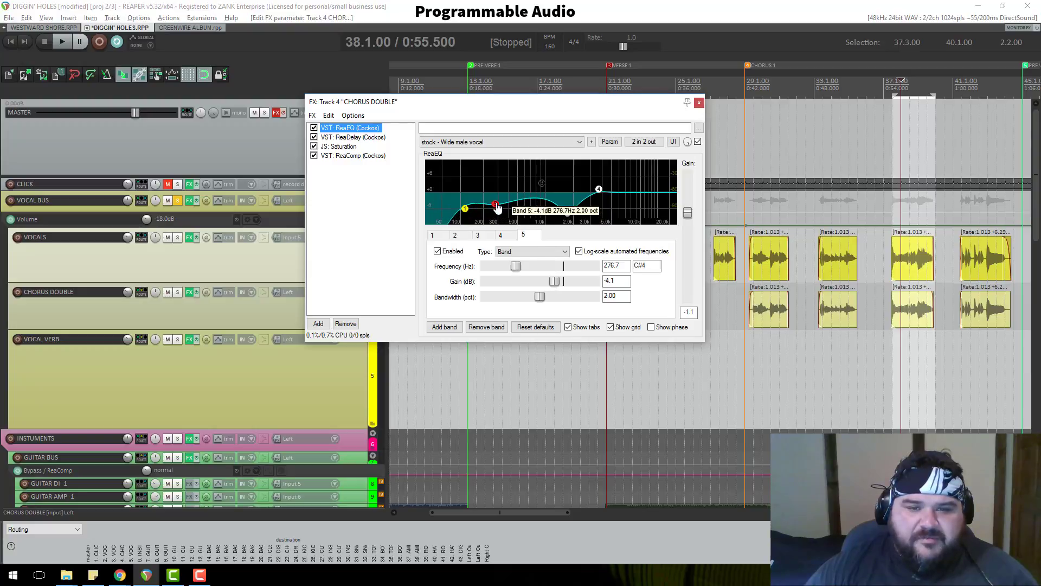
left_click_drag(568, 214, 567, 212)
key("space")
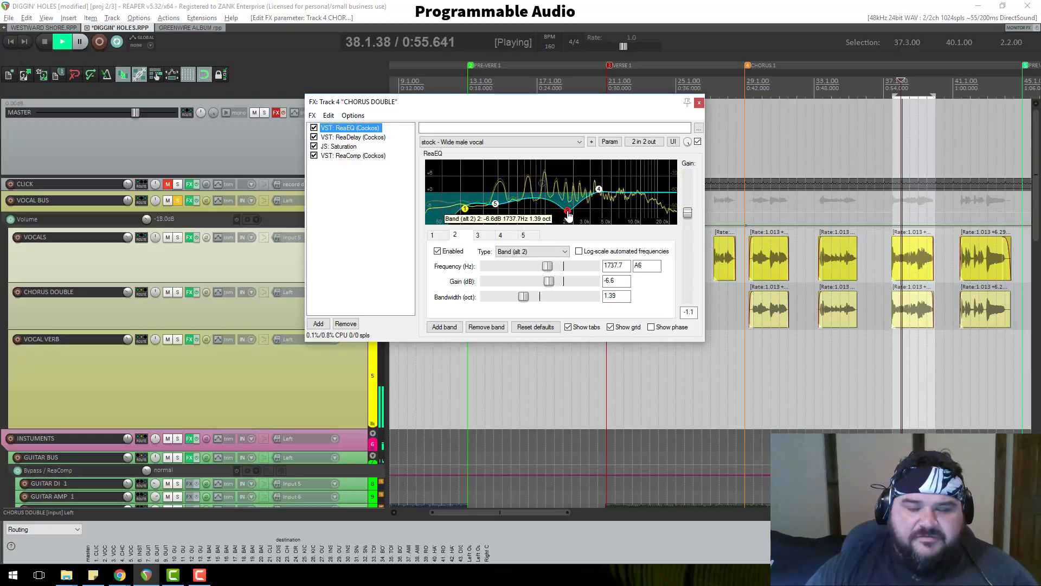
Recheck CHORUS DOUBLE's ReaComp during playback, stop, and close its effects chain
left_click(336, 156)
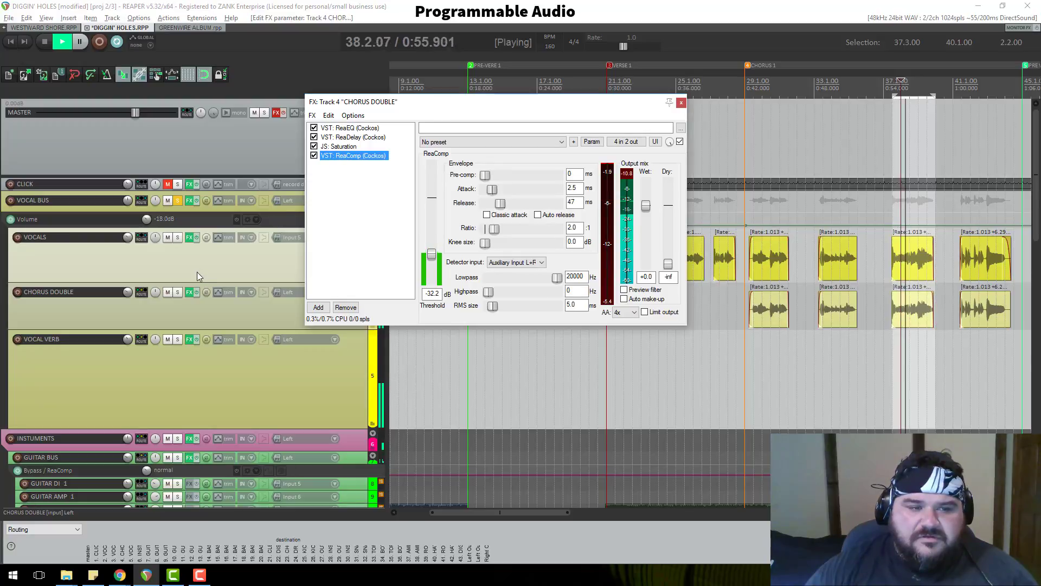
key("space")
left_click(190, 292)
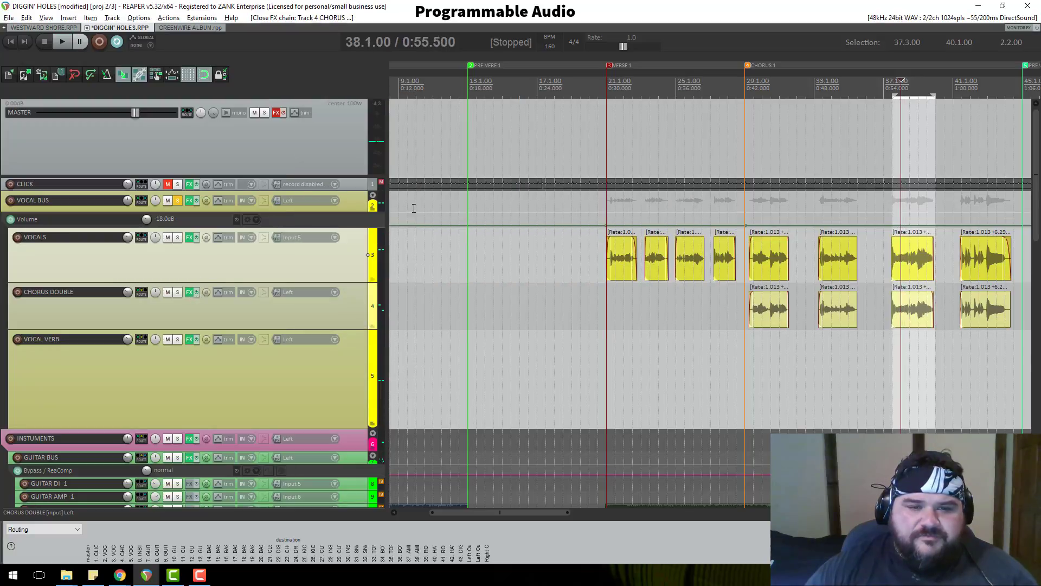
Adjust band 3 of VOCALS' ReaEQ to 1626.5 Hz and -5.4 dB during playback, then stop and close its effects chain
left_click(189, 238)
key("space")
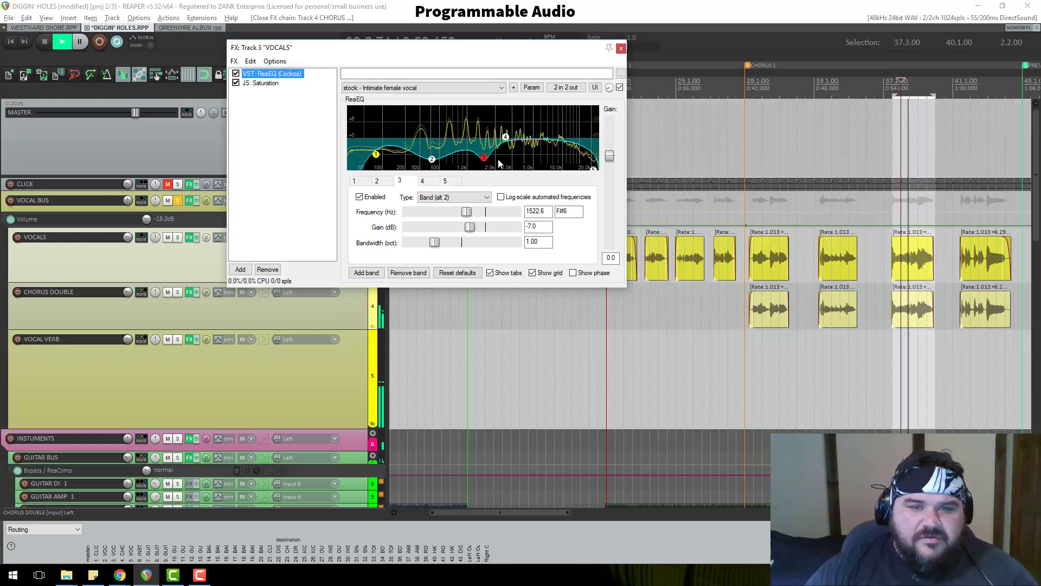
left_click_drag(432, 159, 487, 154)
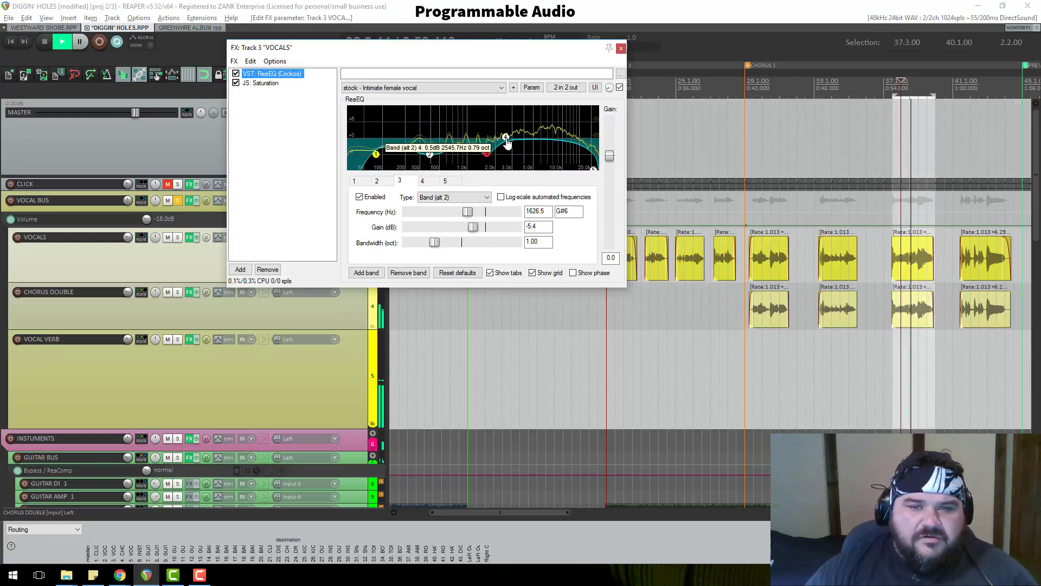
key("space")
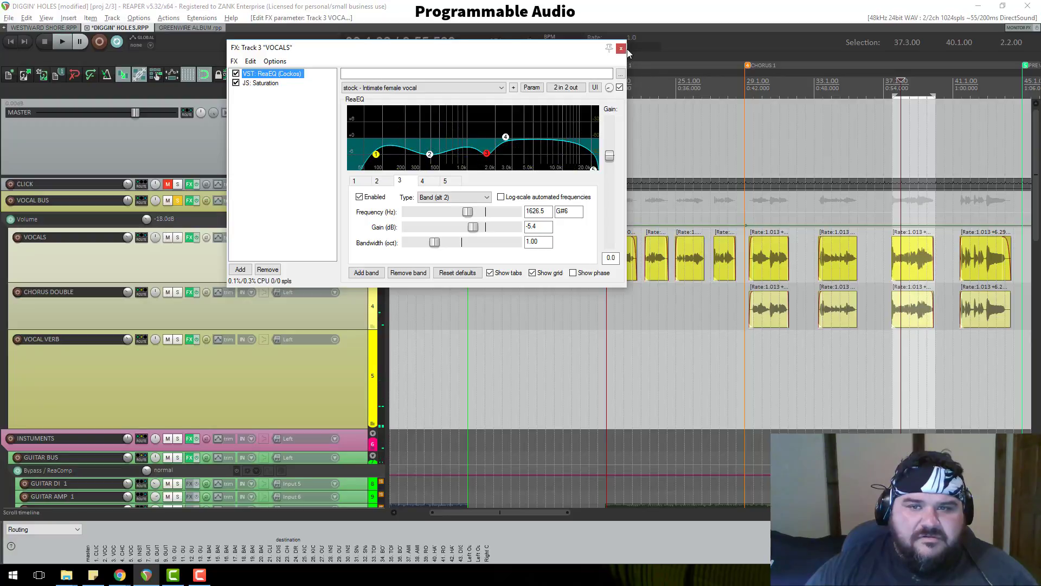
left_click(621, 48)
Extend the time selection to span 21.1.00 through 46.1.00 and audition the third chorus phrase
scroll(659, 213, "down", 2)
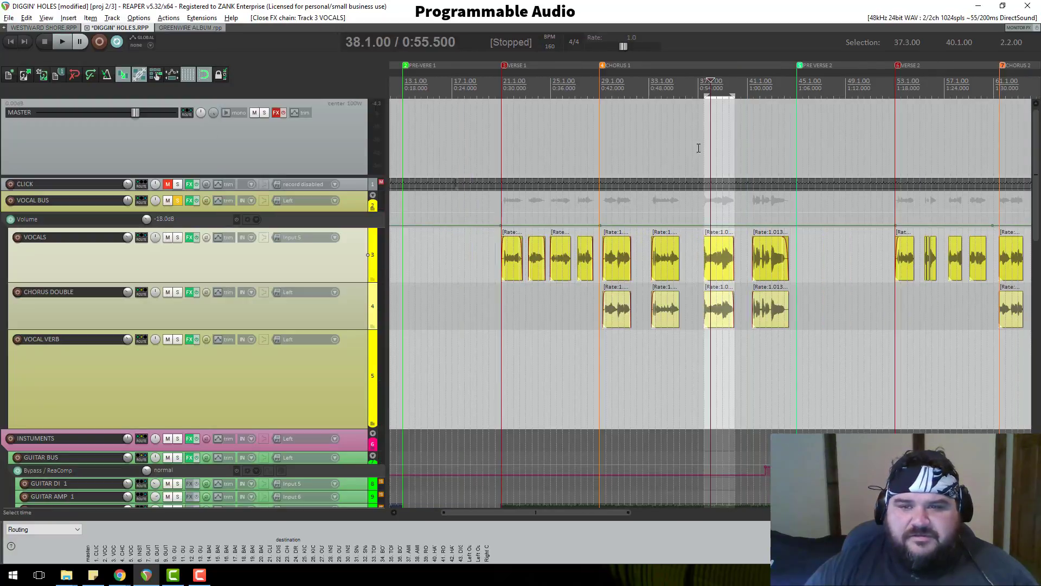
left_click_drag(705, 93, 506, 99)
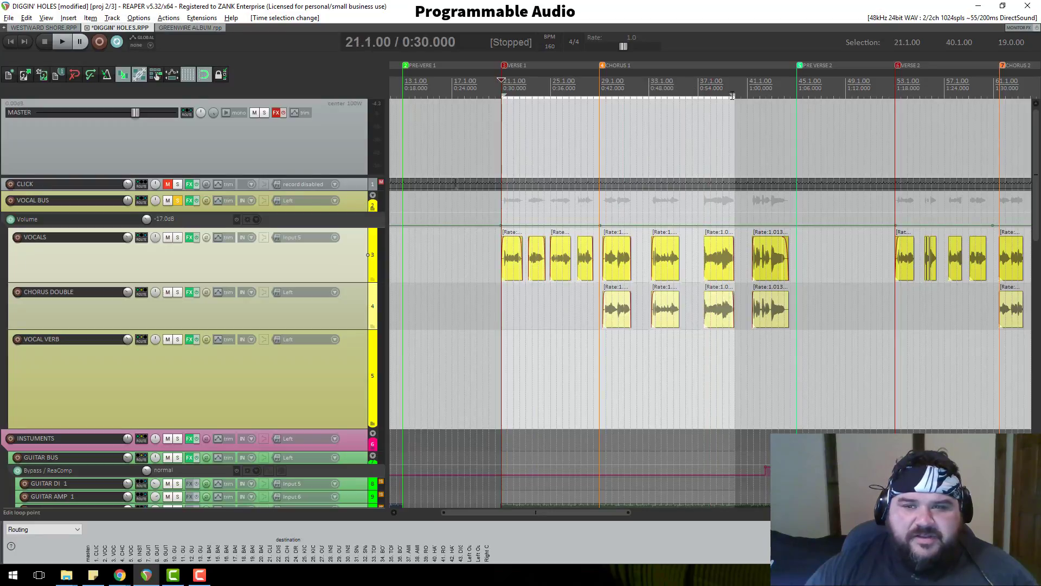
left_click_drag(732, 96, 809, 95)
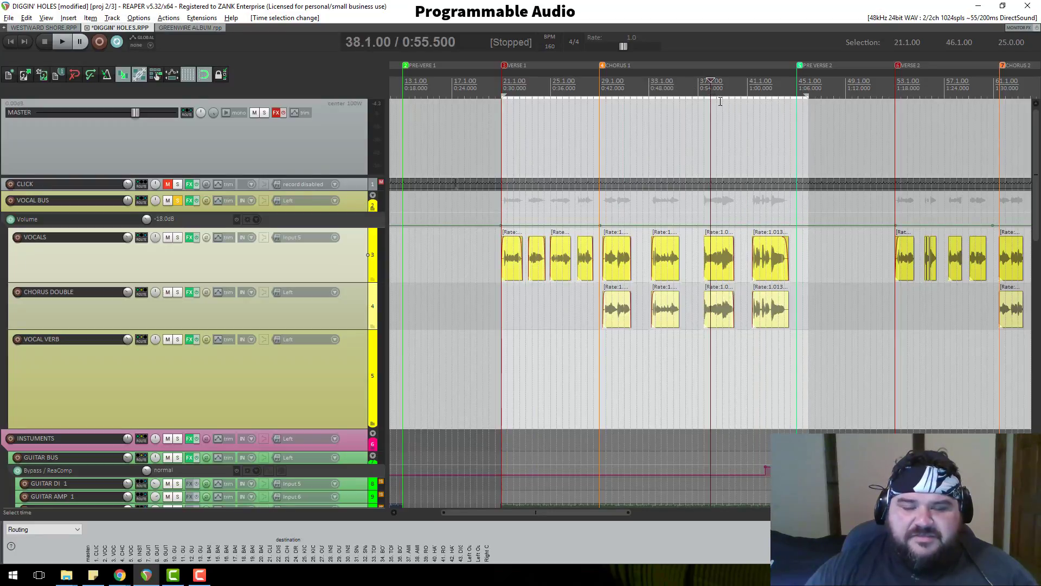
scroll(706, 92, "up", 3)
key("space")
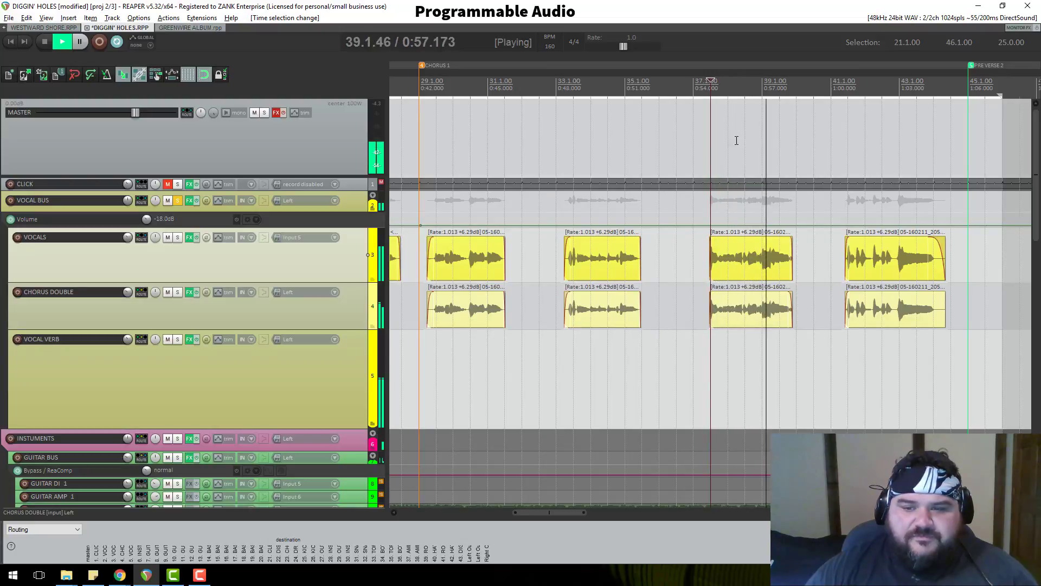
key("space")
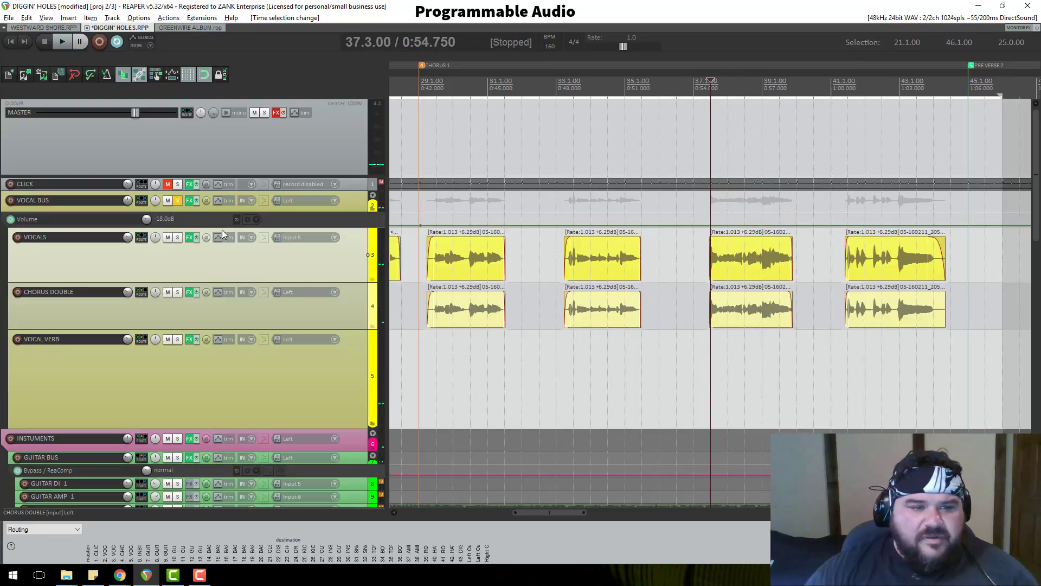
Set VOCAL BUS's ReaComp to 20000 Hz lowpass, 0 Hz highpass, 2.2:1 ratio and -39.7 dB threshold while auditioning
left_click(189, 201)
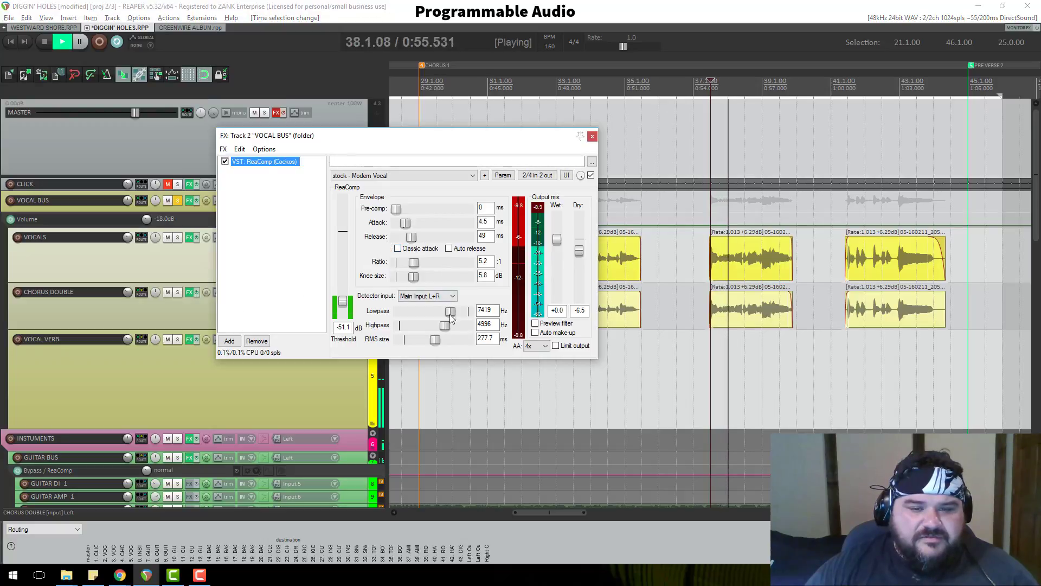
key("space")
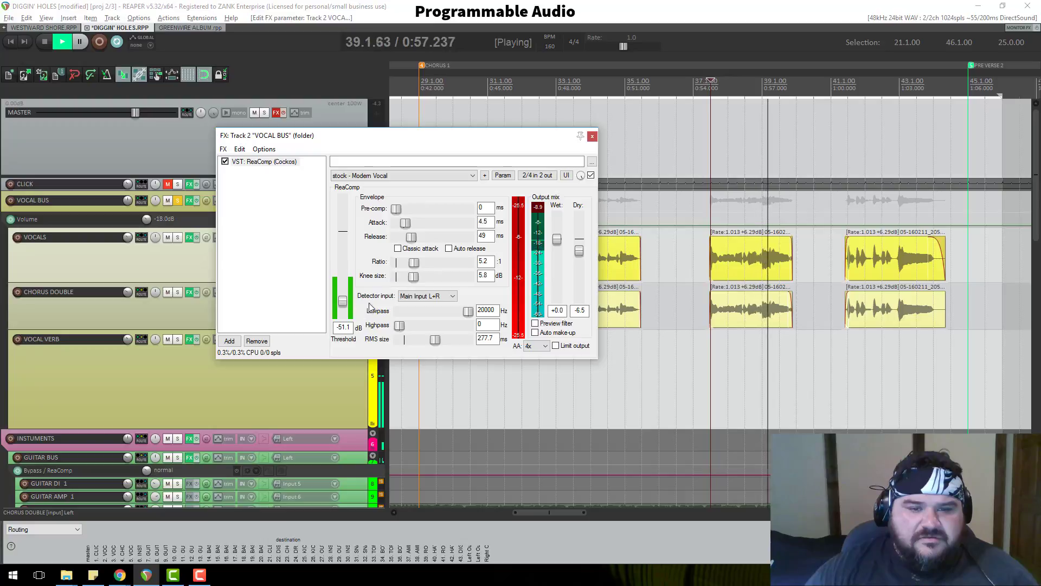
left_click_drag(413, 263, 406, 266)
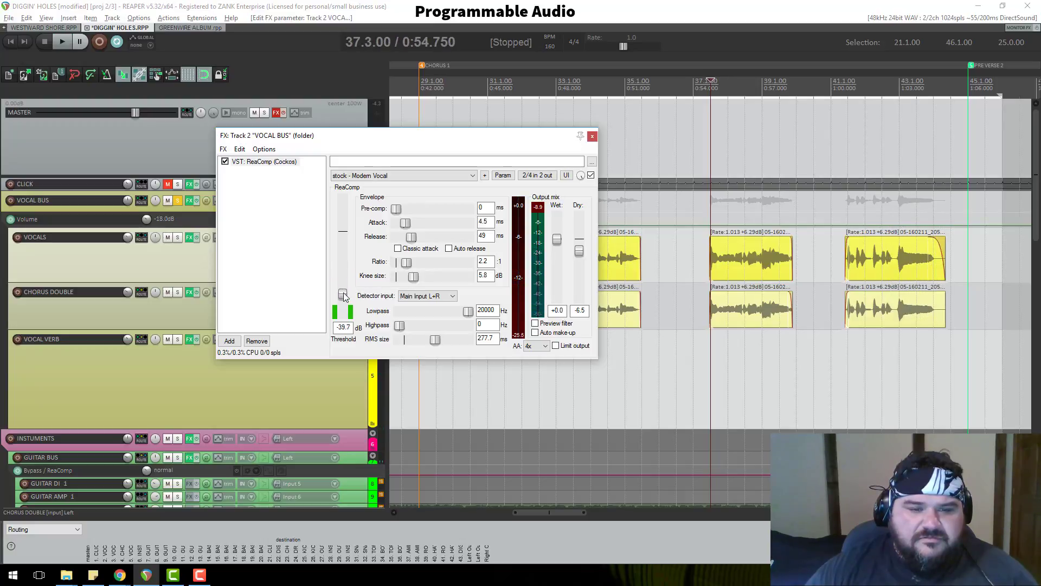
Audition VOCAL BUS's compression from 37.3.00 and 43.1.00, and close its effects chain
key("space")
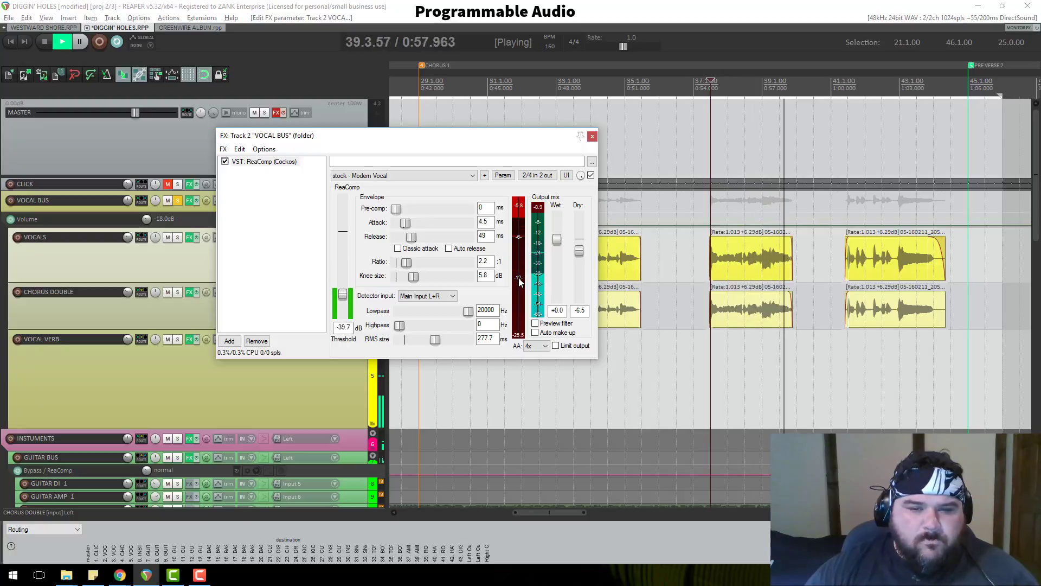
key("space")
key("space")
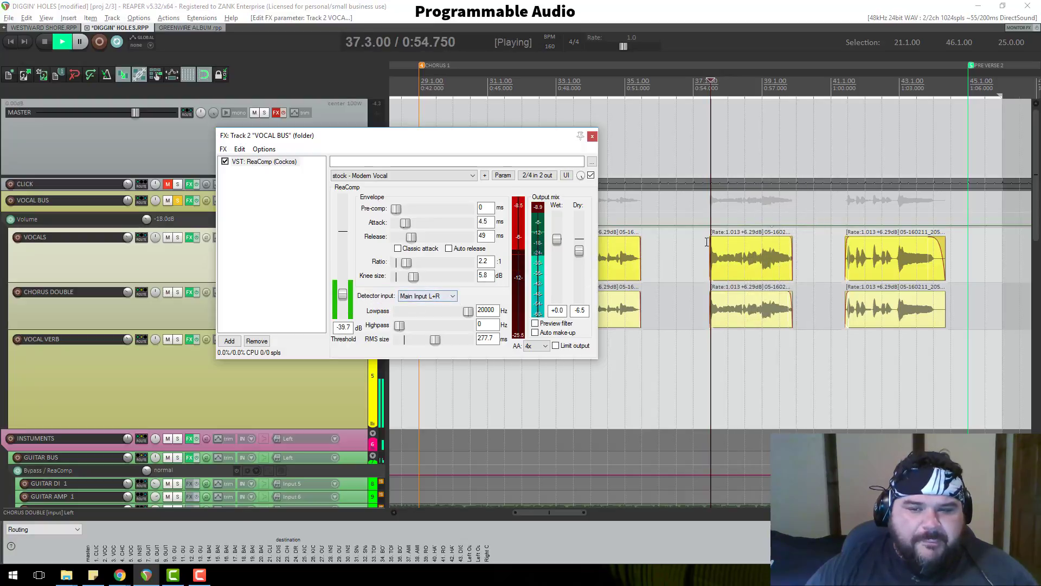
key("space")
left_click(905, 90)
key("space")
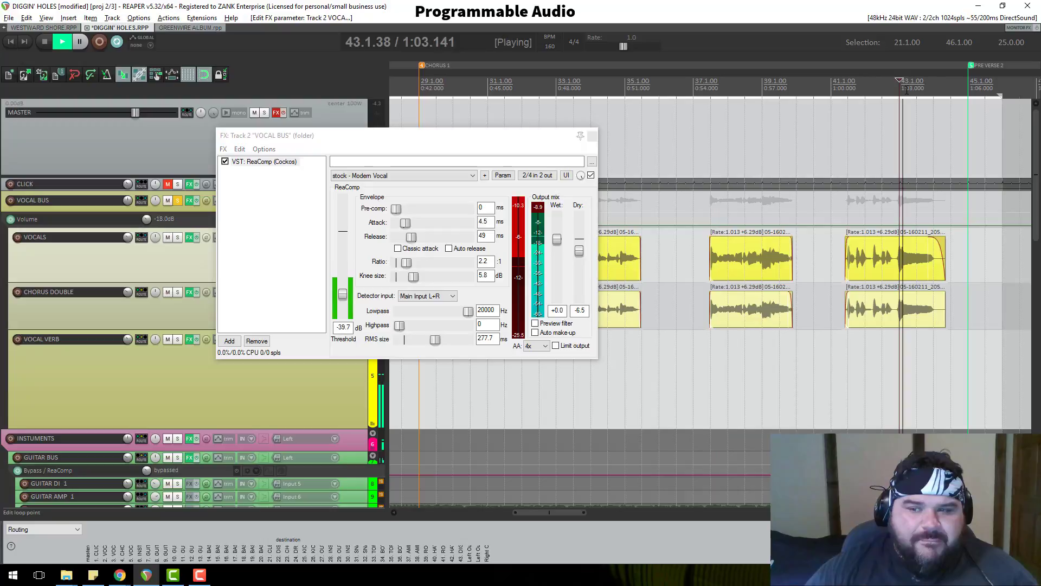
key("space")
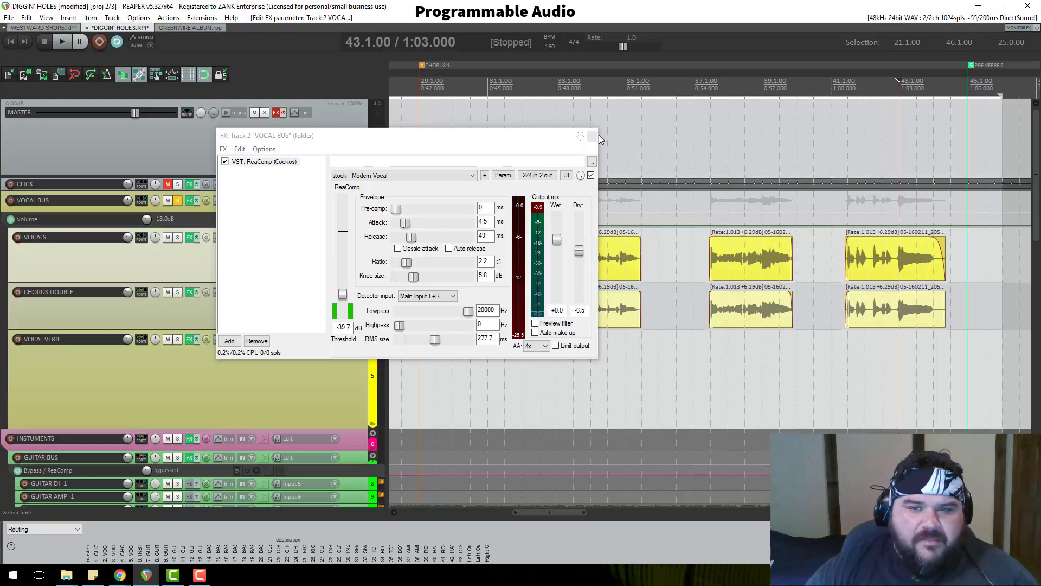
left_click(570, 147)
left_click(592, 136)
Unsolo VOCAL BUS and audition the vocals in the full mix from 37.3.00
left_click(177, 200)
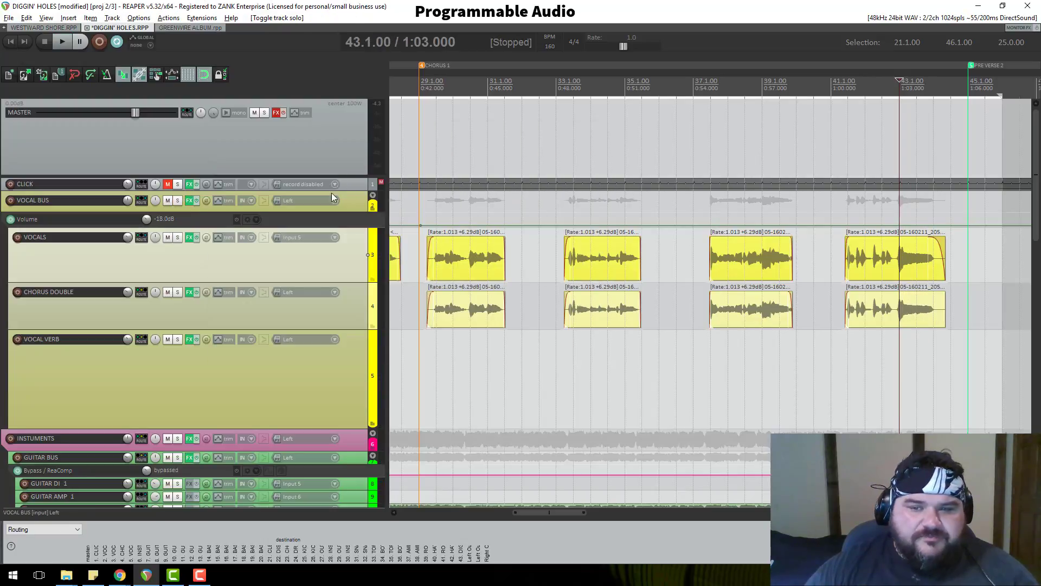
key("space")
key("space")
left_click(711, 111)
key("space")
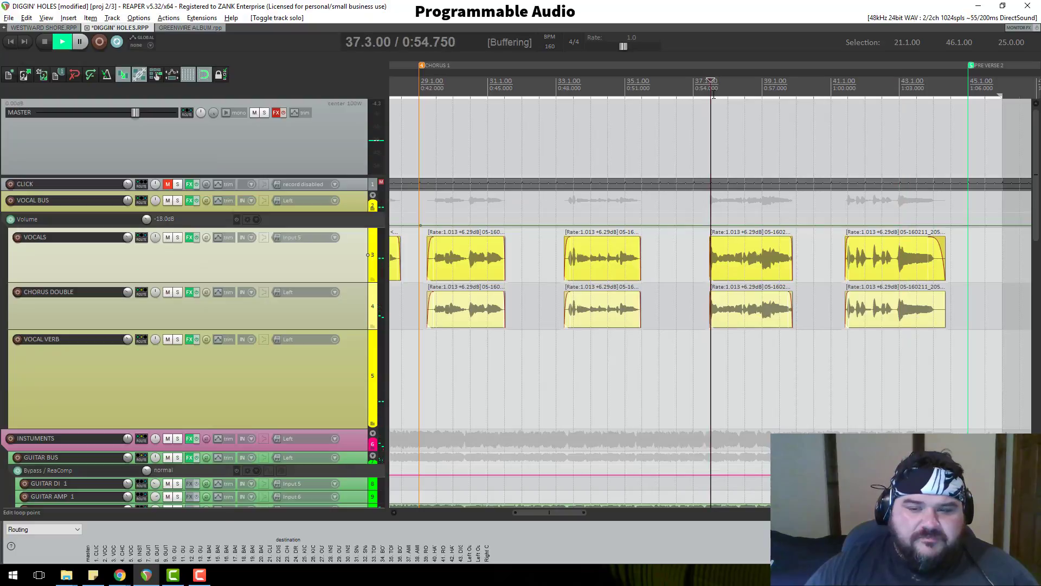
key("space")
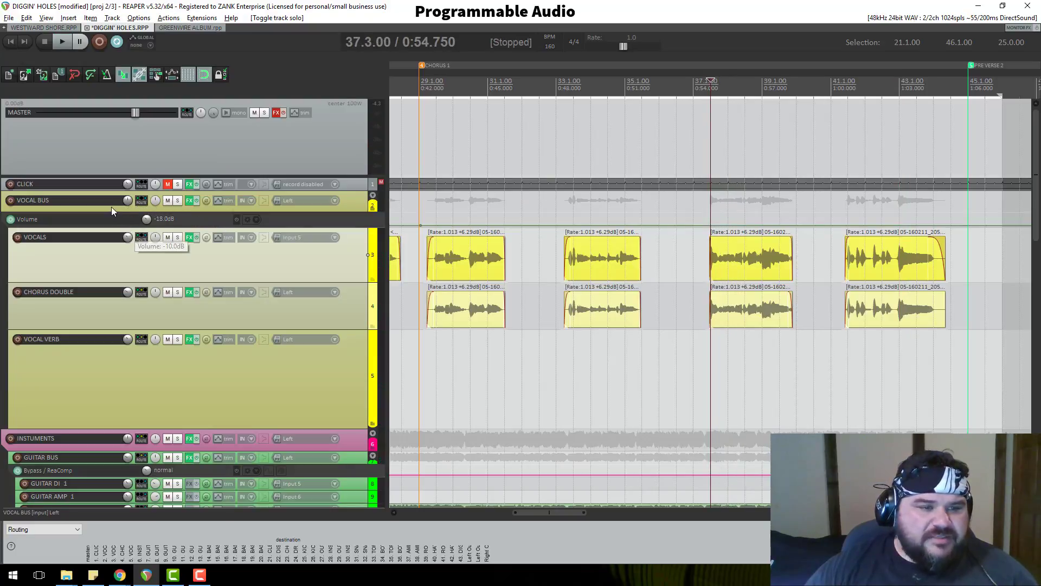
Select VOCALS and CHORUS DOUBLE together and adjust their track volume, auditioning the full mix from 37.3.00
left_click_drag(111, 212, 112, 219)
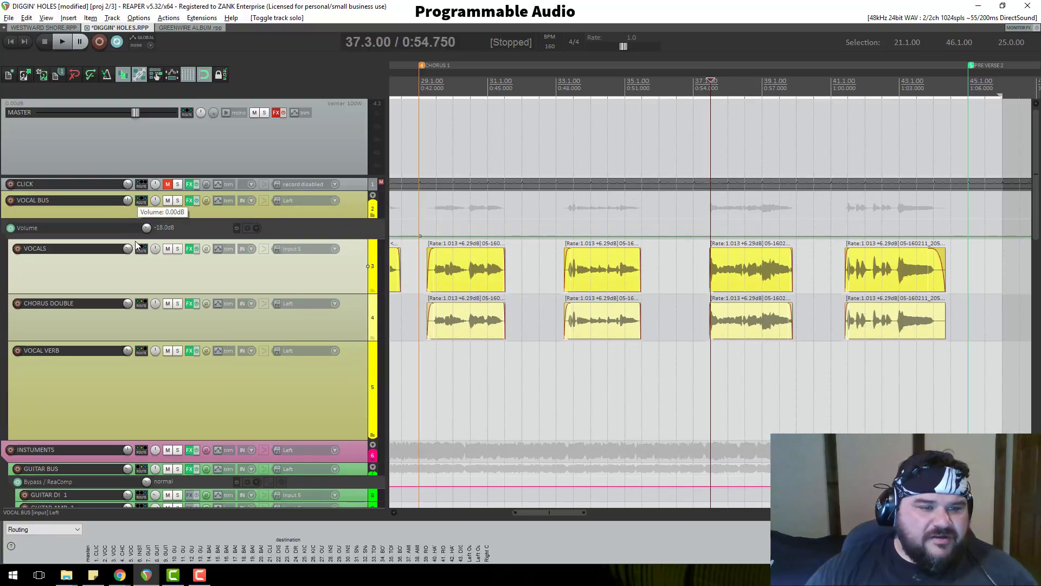
mouse_move(131, 246)
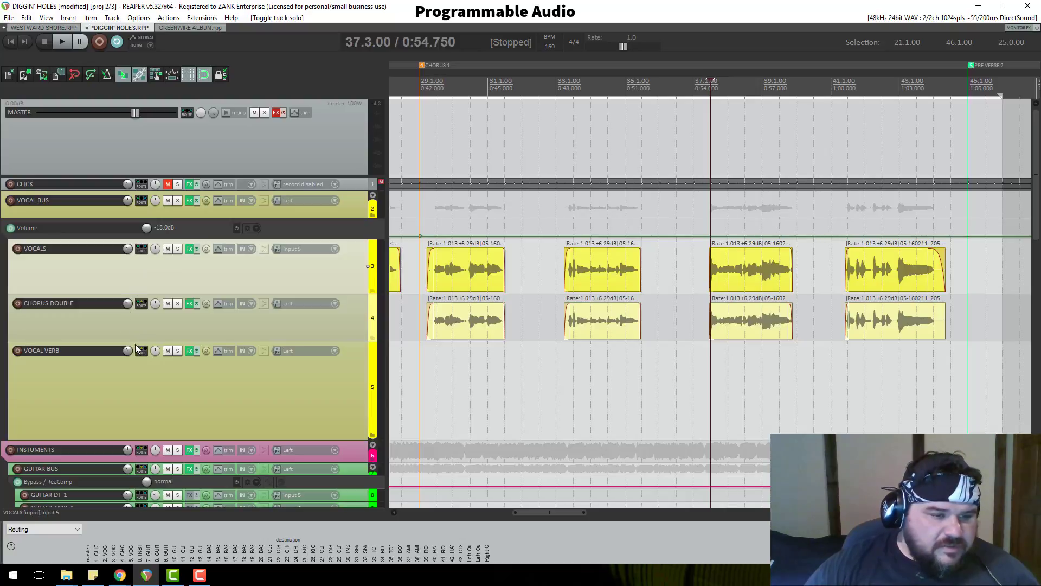
left_click(138, 330)
left_click(142, 265, "ctrl")
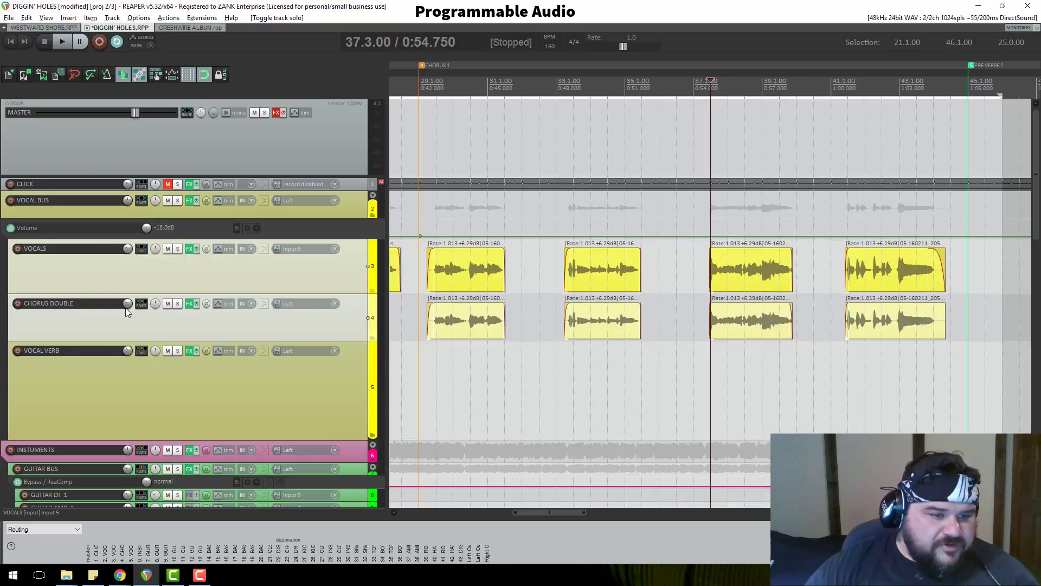
mouse_move(128, 250)
left_mouse_down()
mouse_move(128, 233)
mouse_move(128, 249)
left_mouse_up()
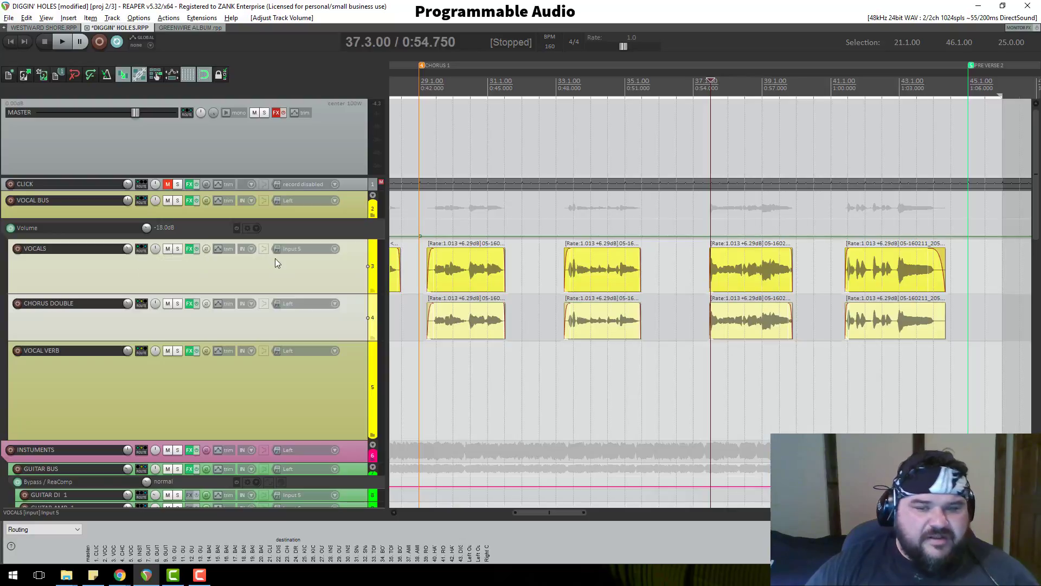
key("space")
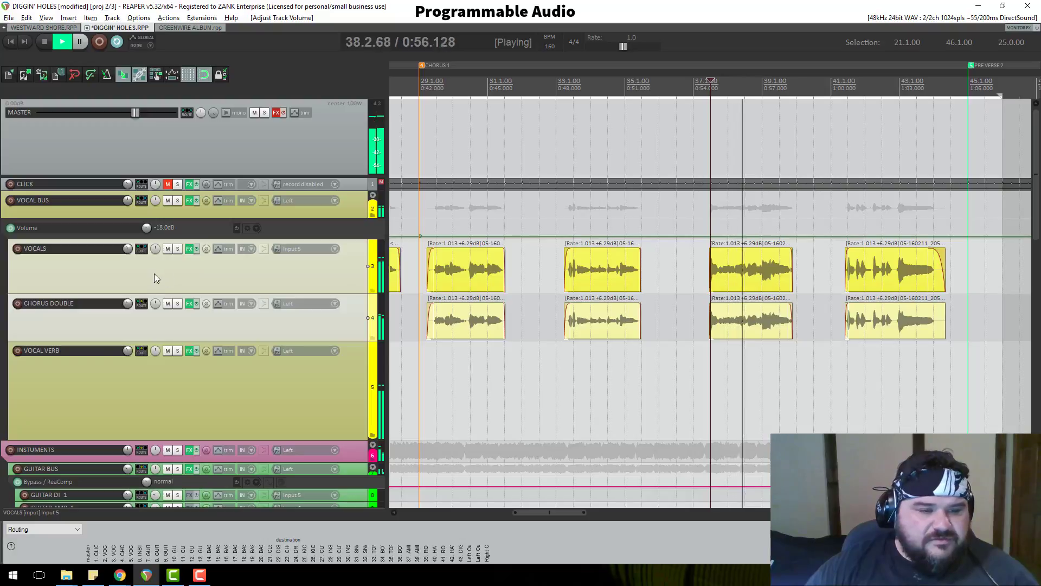
key("space")
double_click(128, 249)
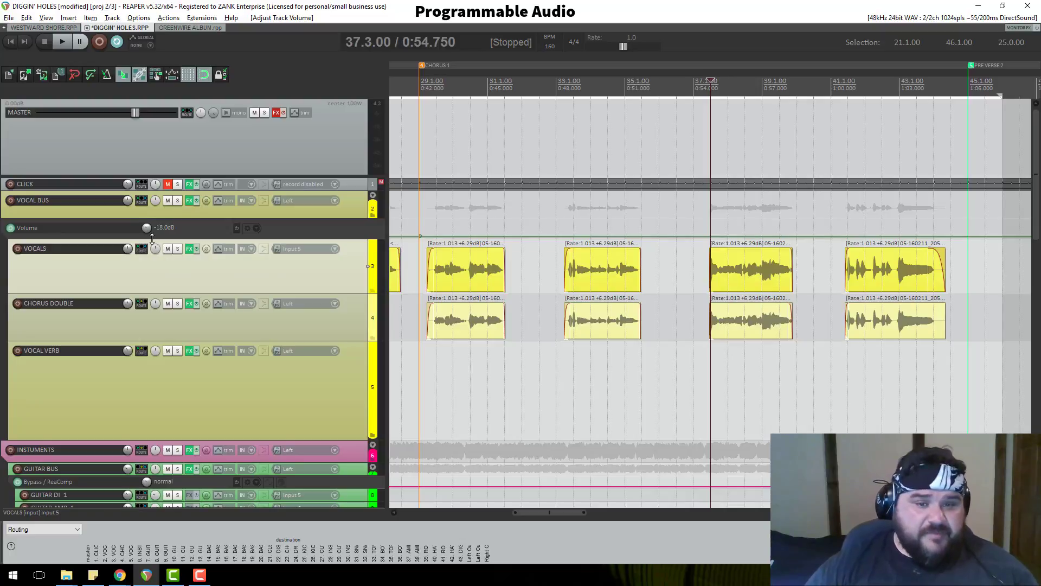
Enlarge VOCAL BUS's volume envelope lane, select all its points, and raise them together, bringing the first point to -11.7 dB
left_click_drag(152, 238, 155, 335)
scroll(526, 279, "down", 3)
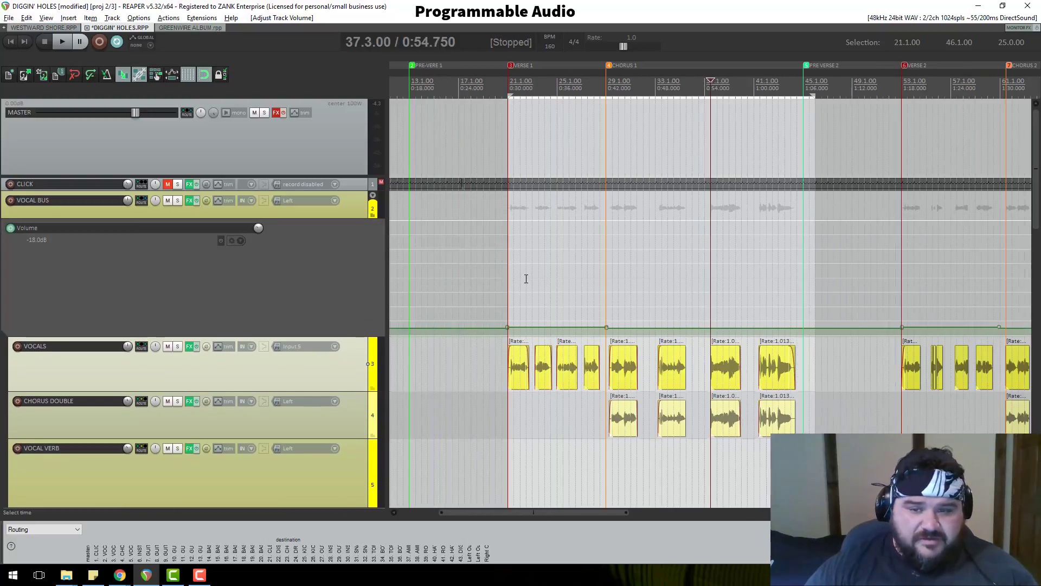
scroll(526, 278, "down", 3)
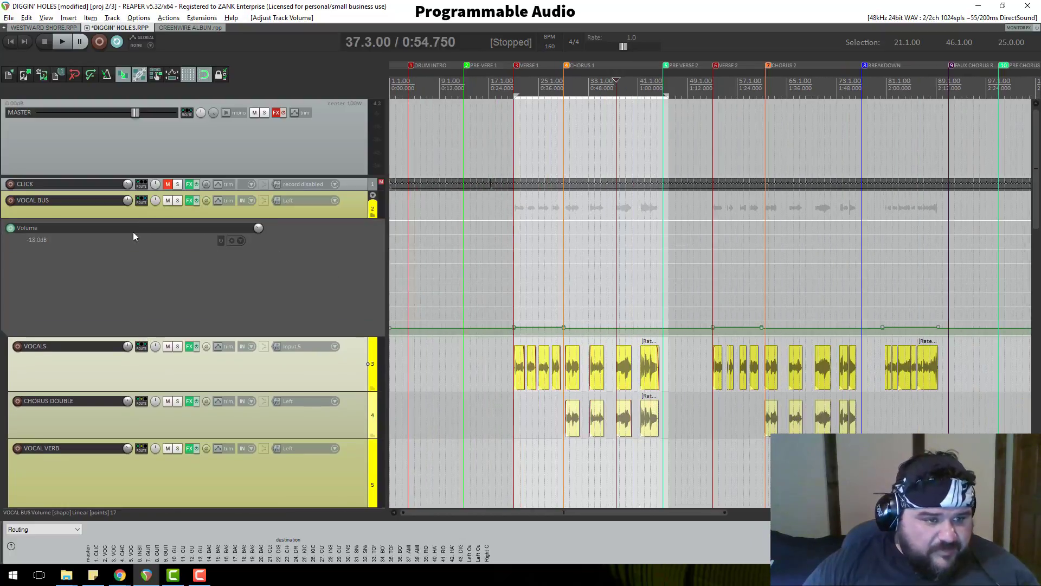
right_click(389, 327)
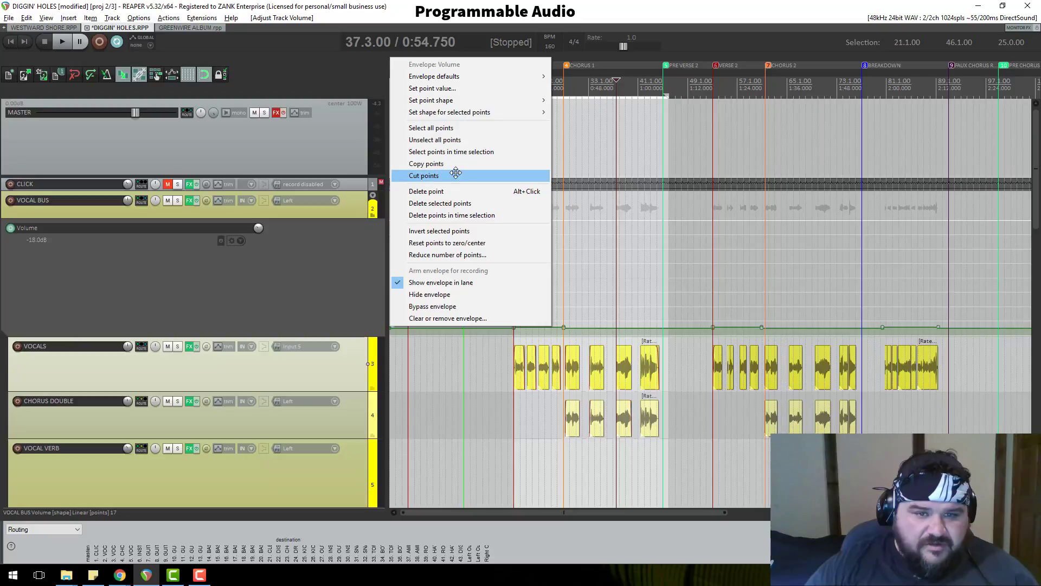
left_click(463, 140)
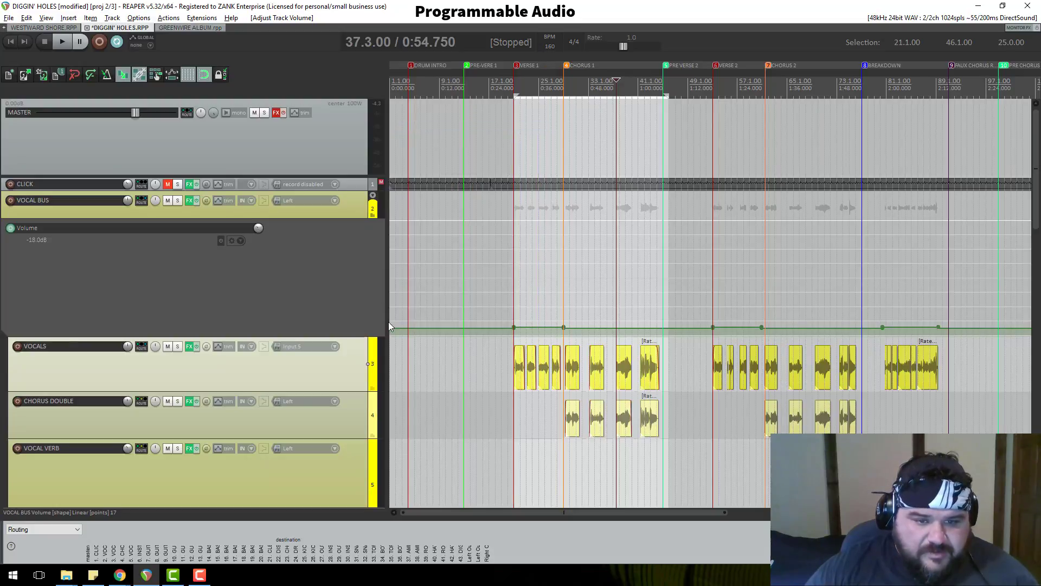
left_click_drag(390, 327, 389, 319)
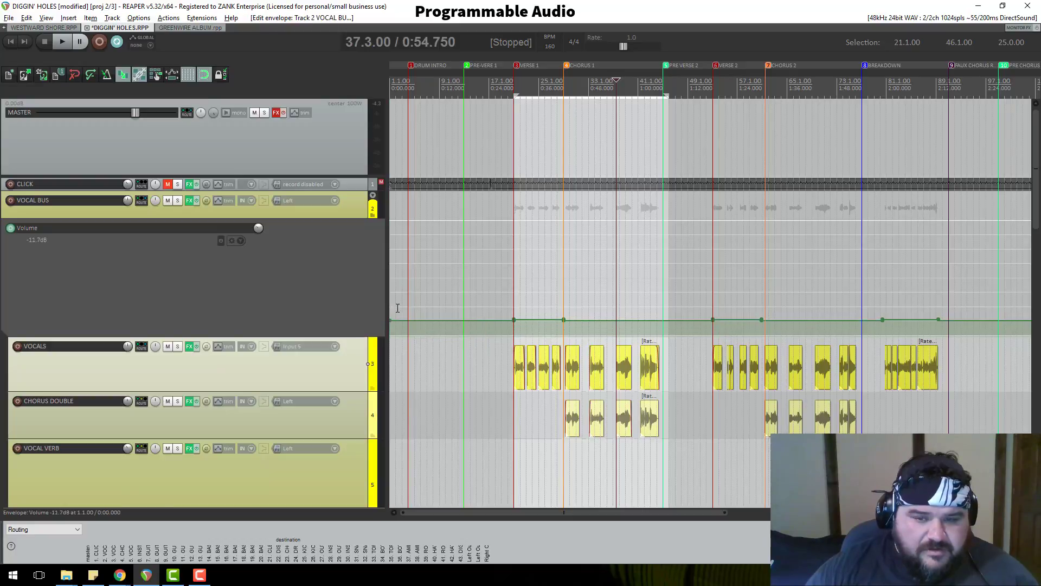
Audition the raised vocal level from 37.3.00 and shrink VOCAL BUS's volume envelope lane
key("space")
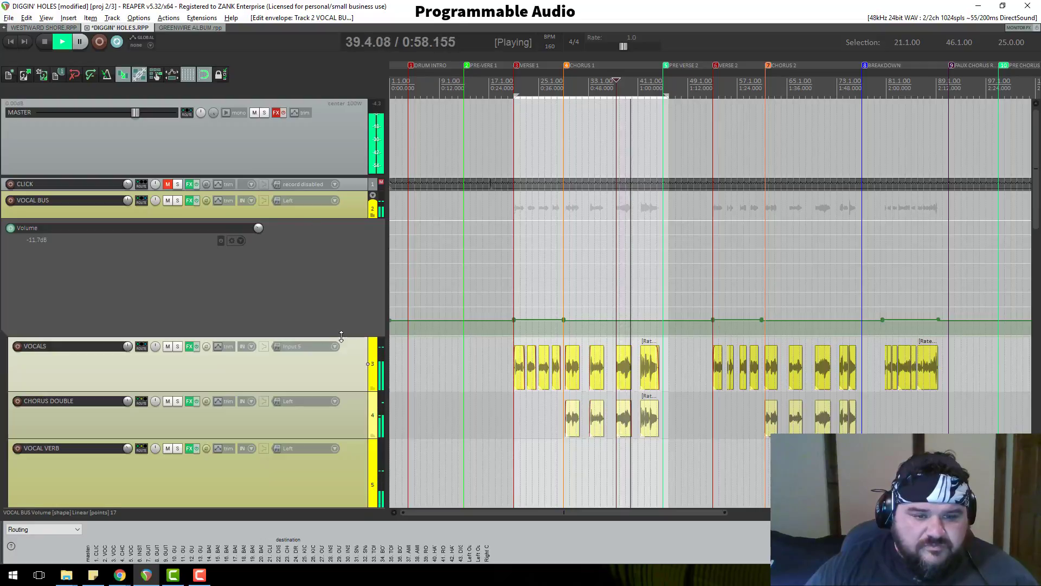
left_click_drag(340, 336, 350, 252)
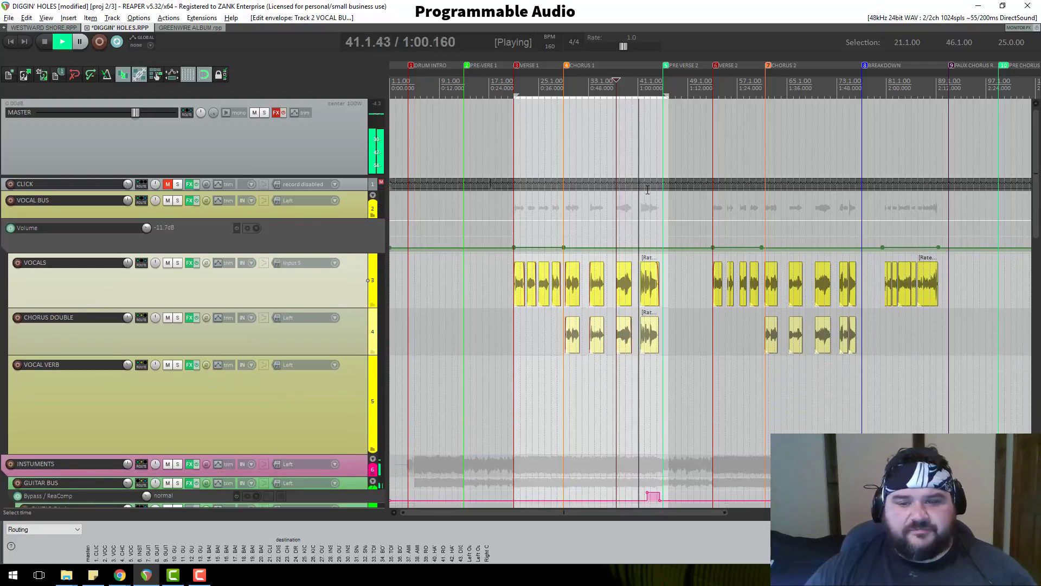
key("space")
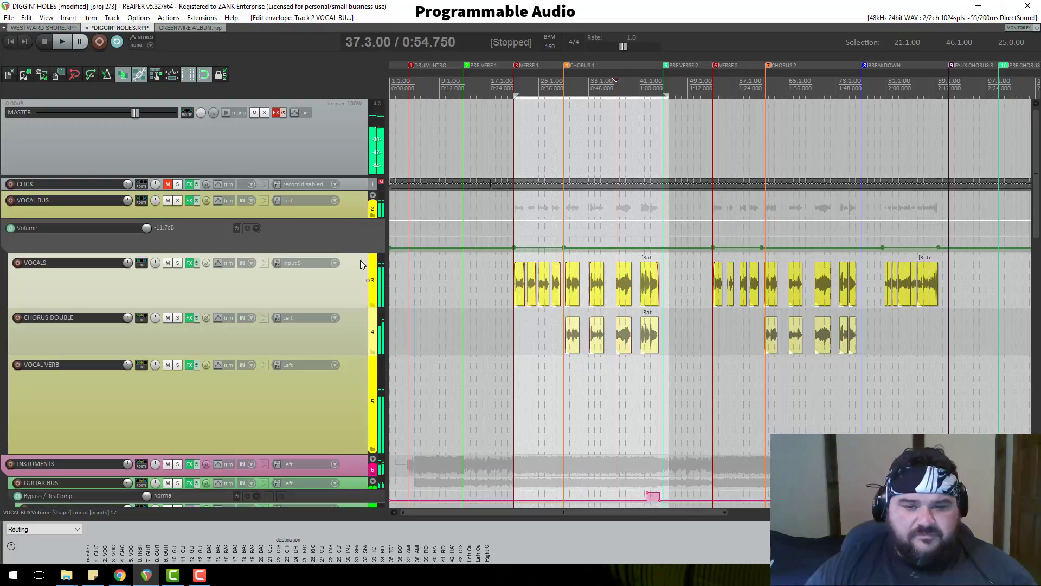
Select BASS BUS, then adjust GUITAR BUS's track volume to about -16.6 dB
scroll(361, 259, "down", 5)
scroll(365, 261, "up", 1)
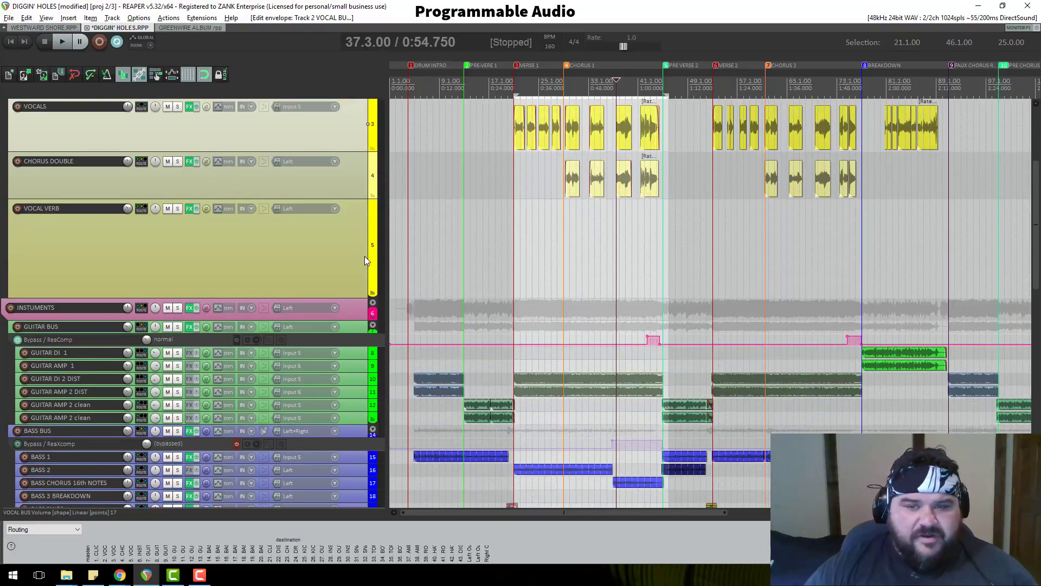
scroll(364, 261, "down", 1)
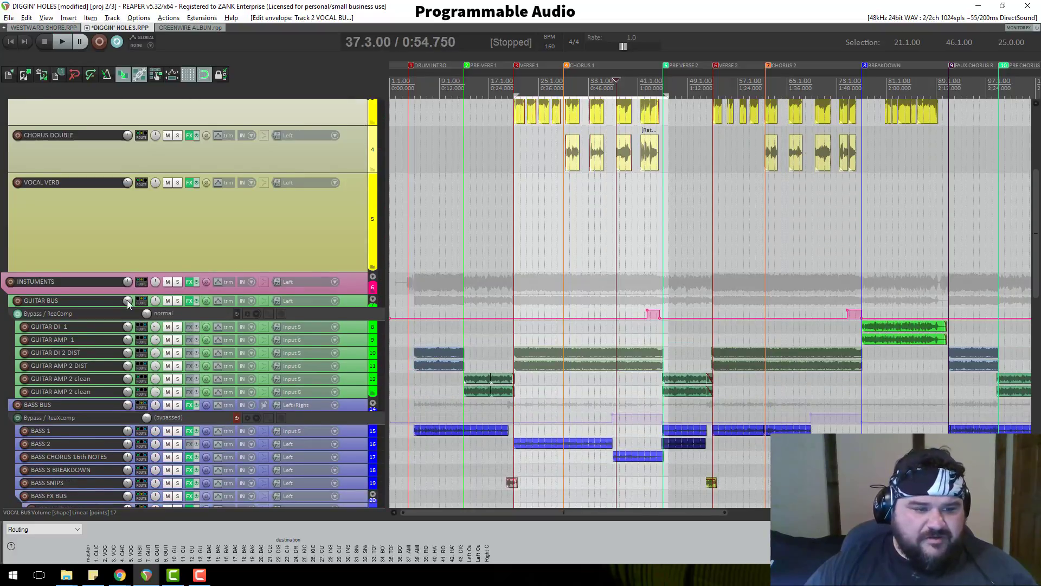
scroll(351, 339, "down", 2)
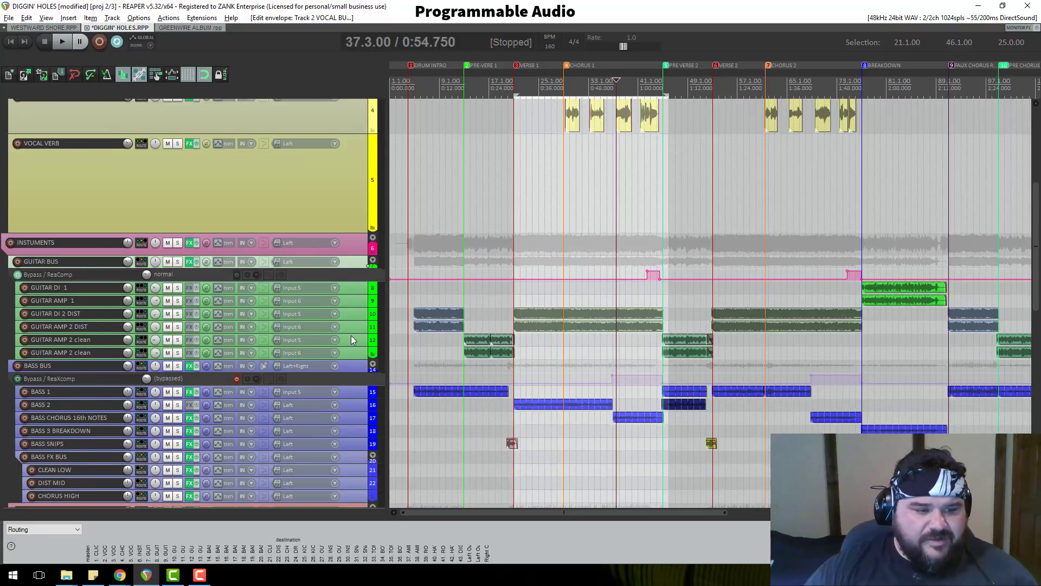
left_click(352, 366)
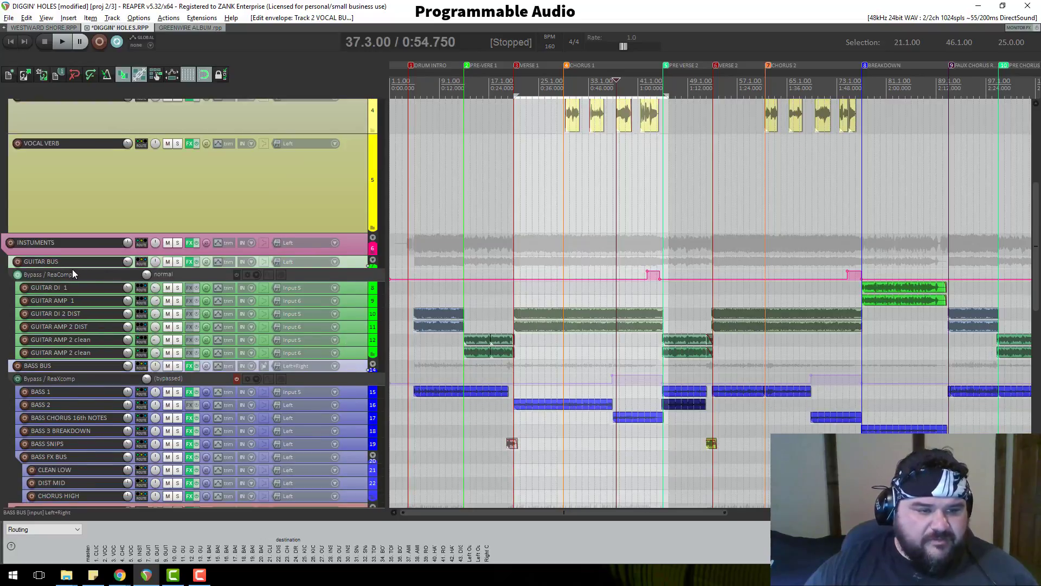
mouse_move(128, 263)
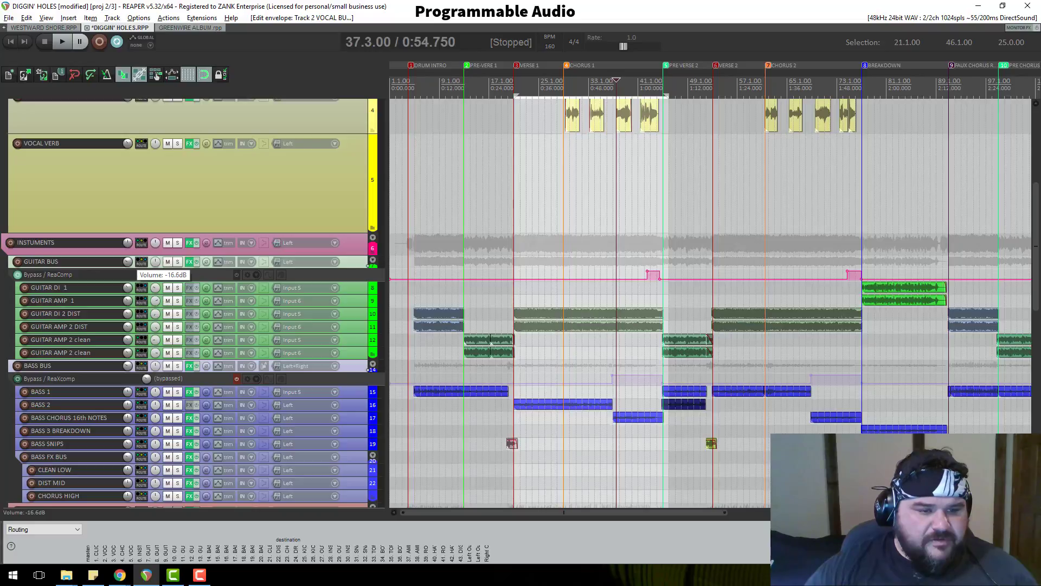
left_click_drag(128, 262, 128, 262)
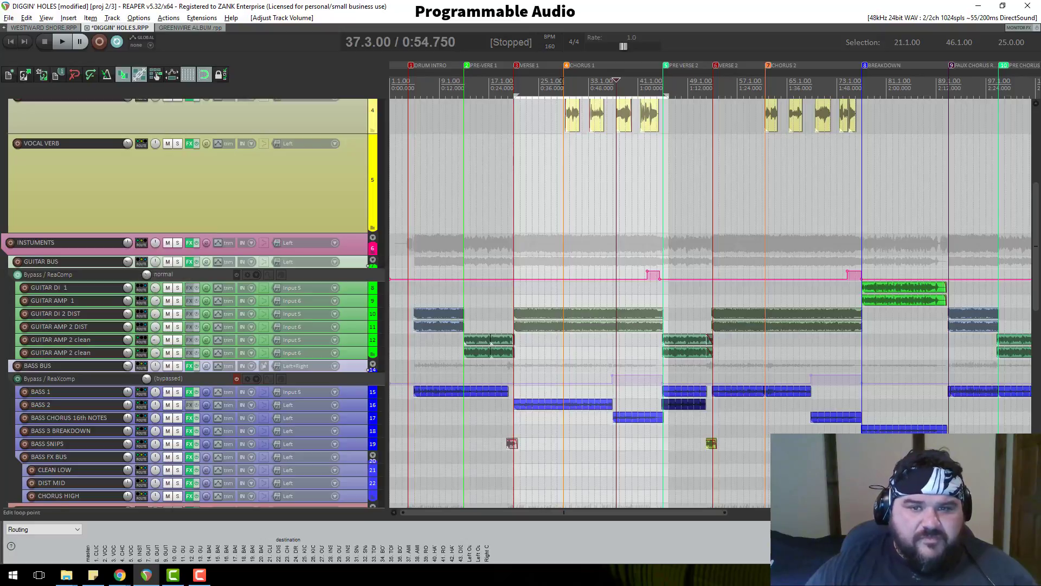
Audition the guitar level in the full mix from the start of CHORUS 1 at 29.1.00
left_click(566, 80)
key("space")
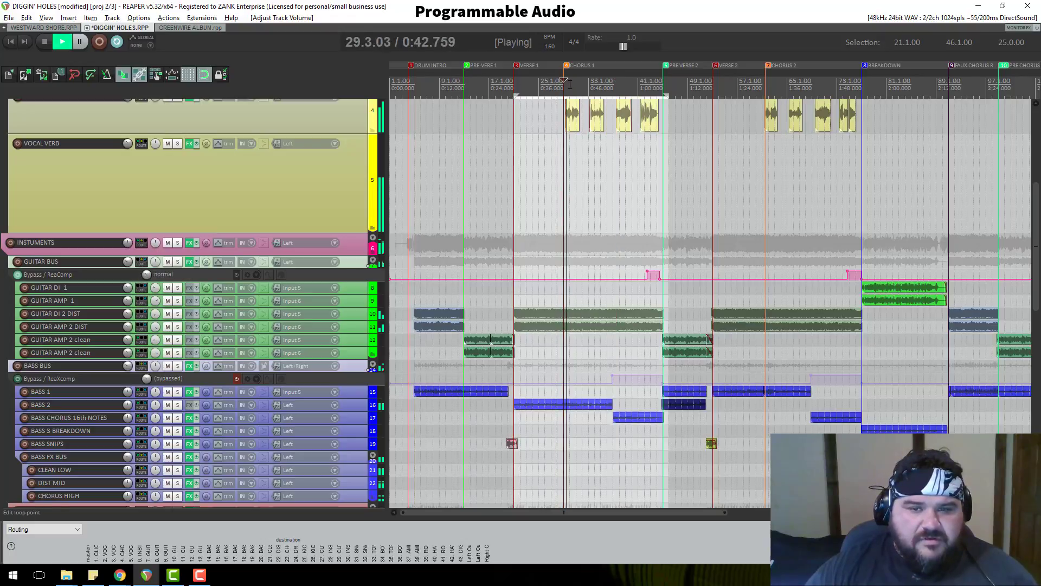
key("space")
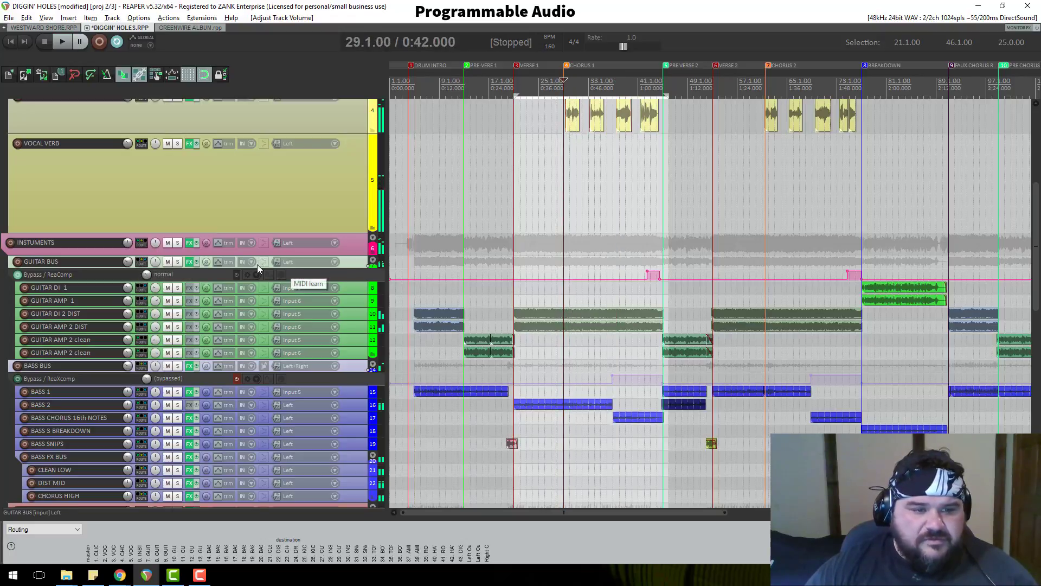
Enlarge and select the INSTUMENTS track, and open its ReaComp compressor
left_click_drag(231, 255, 232, 316)
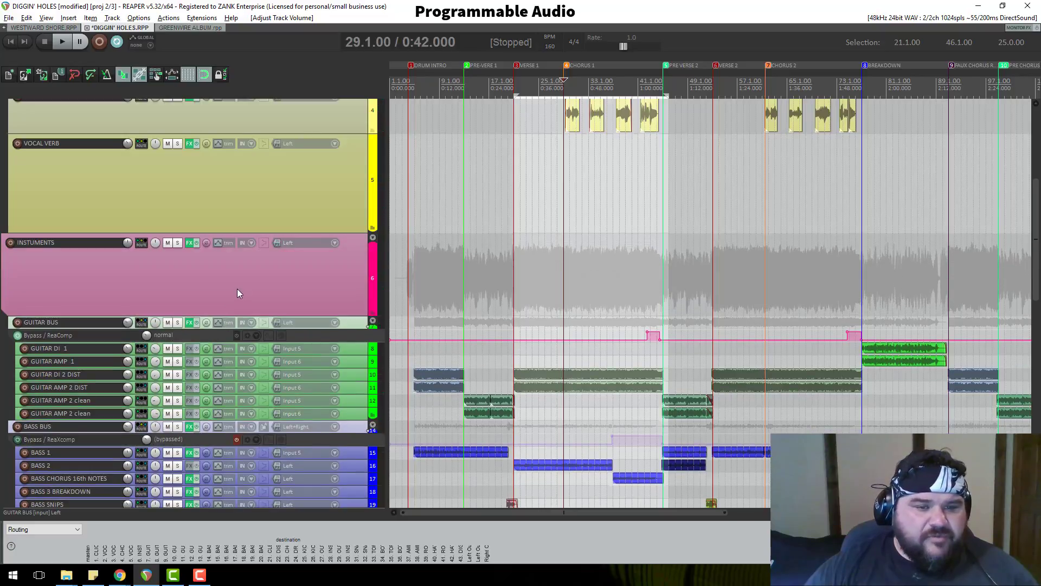
left_click(238, 288)
scroll(242, 289, "up", 3)
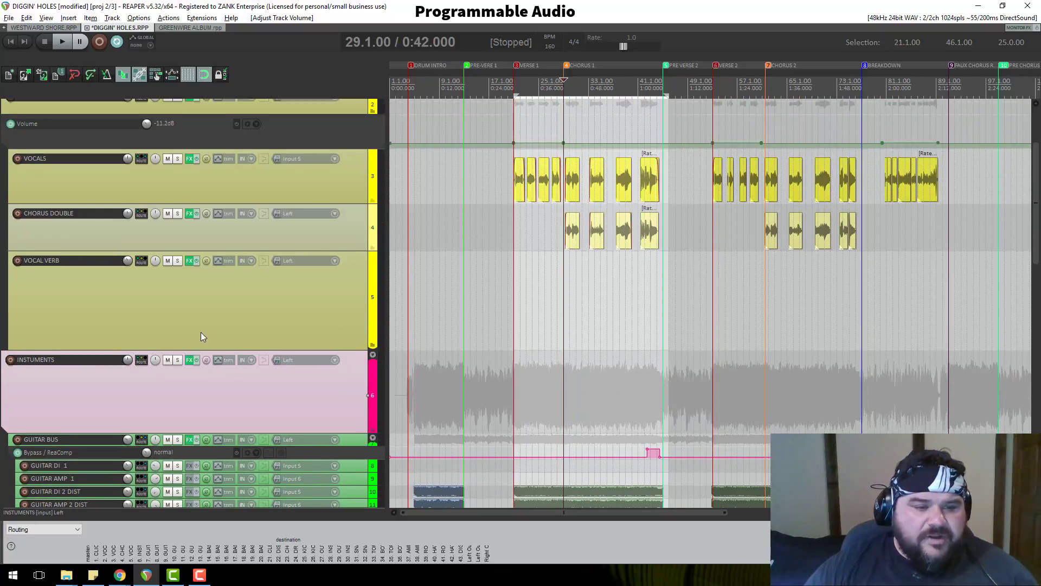
scroll(212, 333, "down", 1)
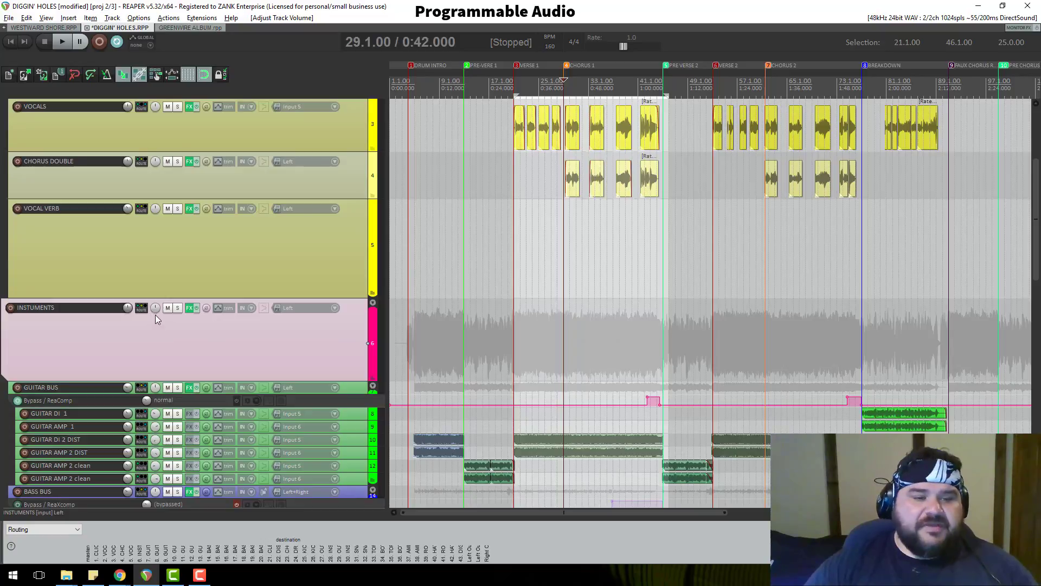
left_click(191, 309)
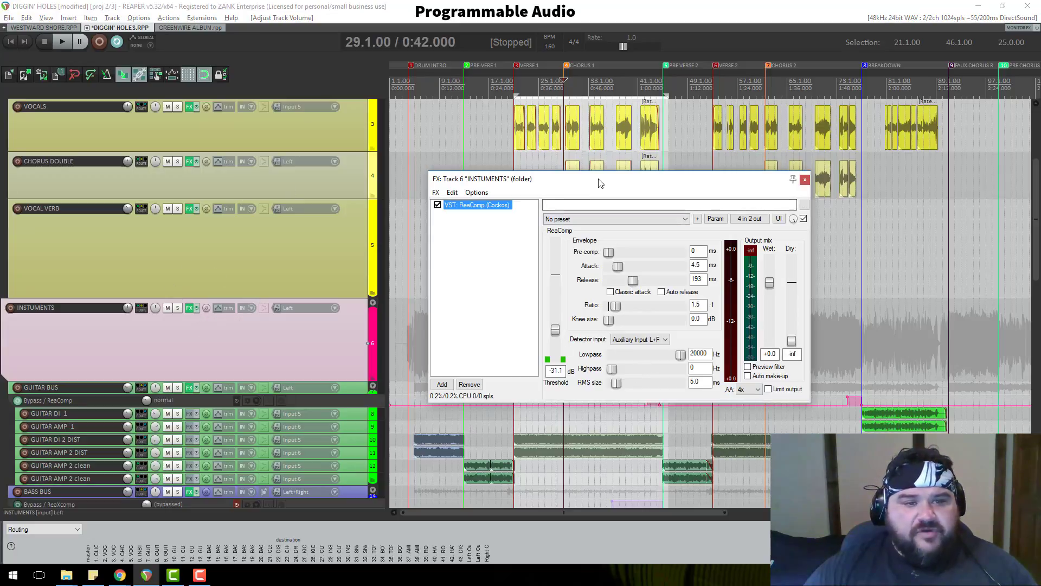
scroll(245, 204, "up", 5)
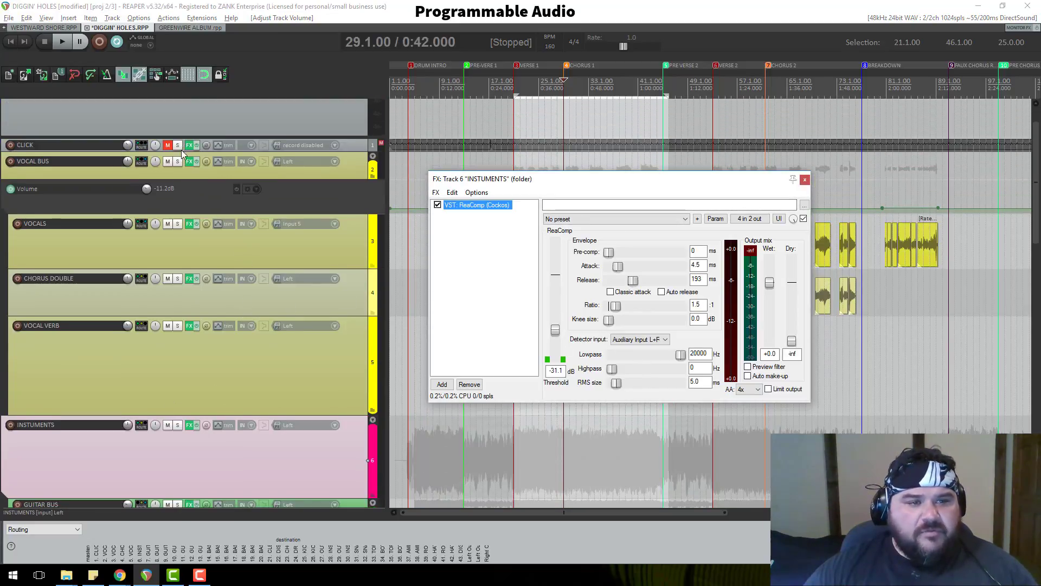
Examine the INSTUMENTS routing, checking the VOCAL BUS receive on channels 3/4 against ReaComp's auxiliary detector input
left_click(141, 424)
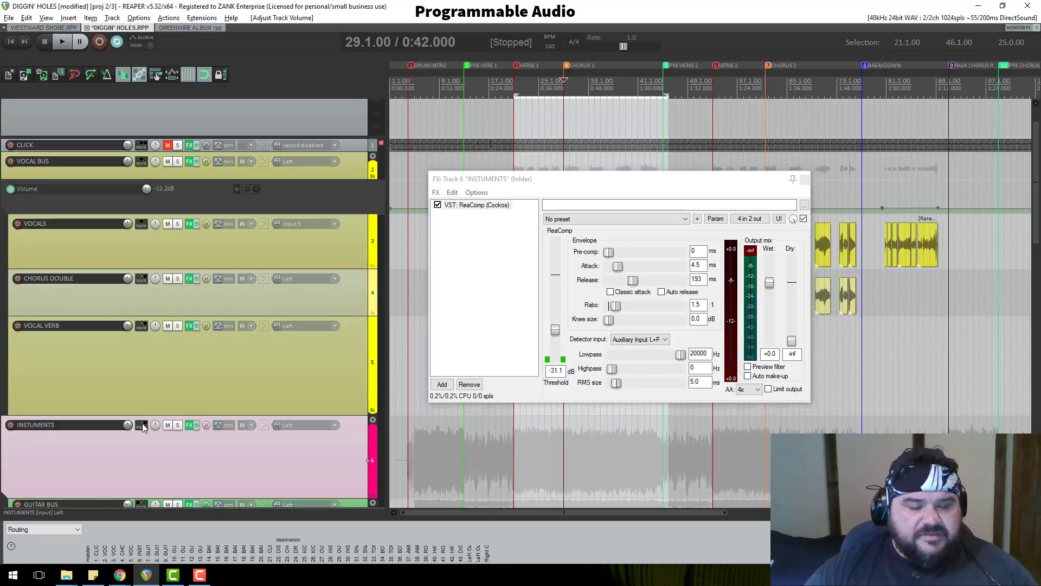
left_click_drag(454, 279, 145, 64)
scroll(86, 428, "down", 3)
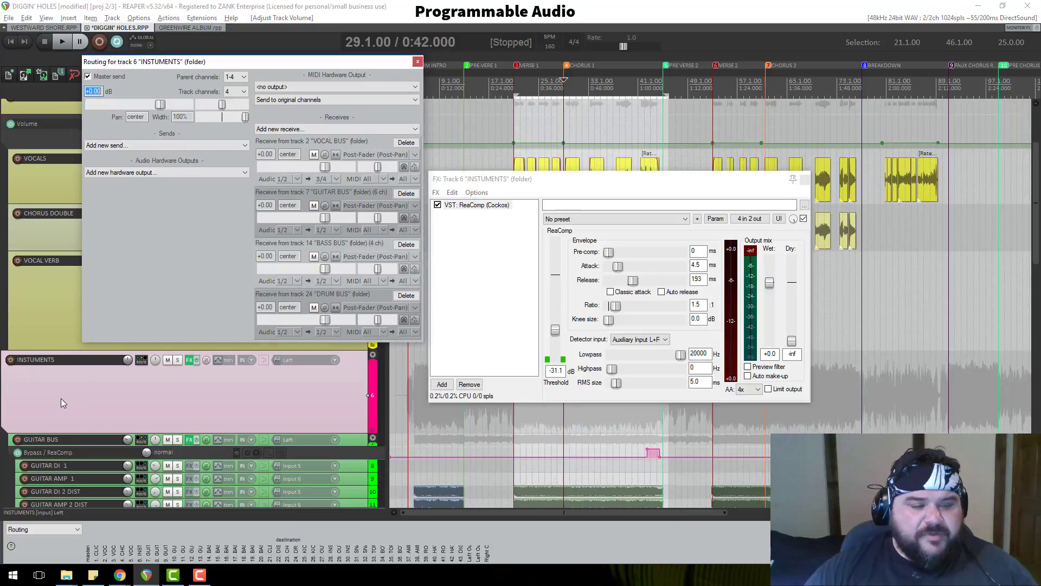
scroll(58, 423, "up", 1)
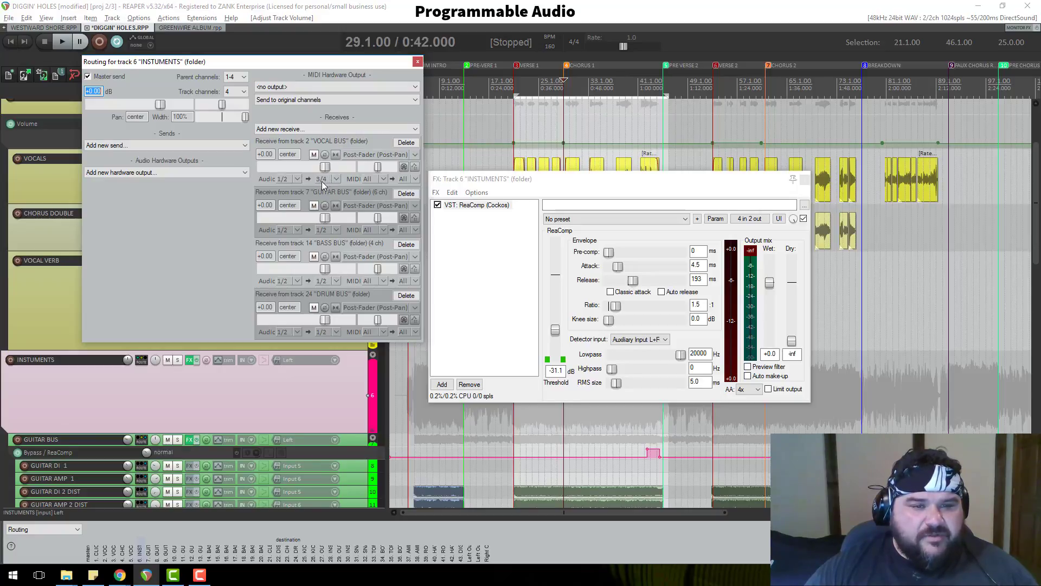
left_click(417, 62)
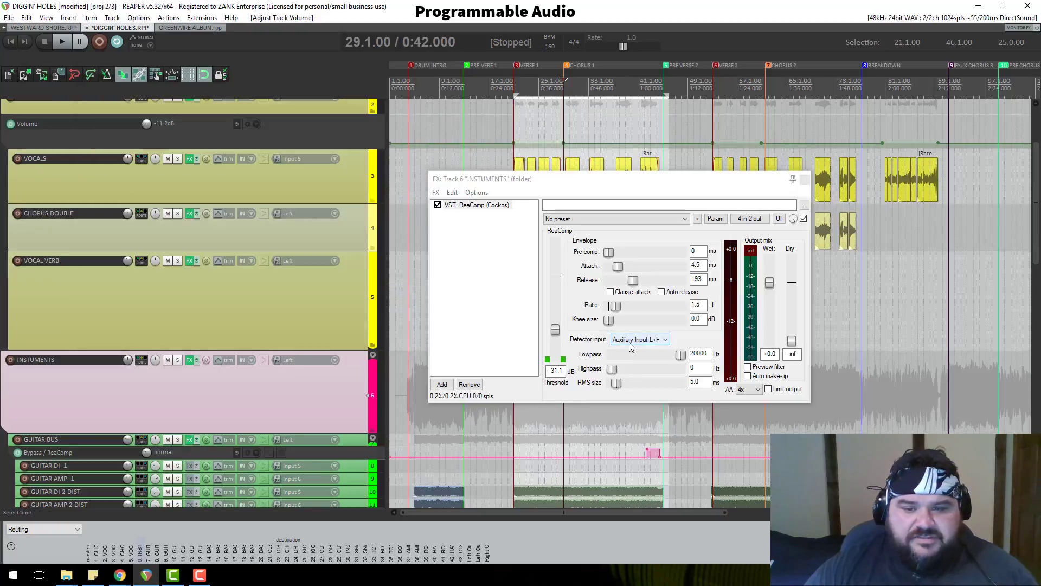
Set the INSTUMENTS ReaComp threshold to -31.8 dB, auditioning the vocal-driven compression from 29.1.00, and close the effect
key("space")
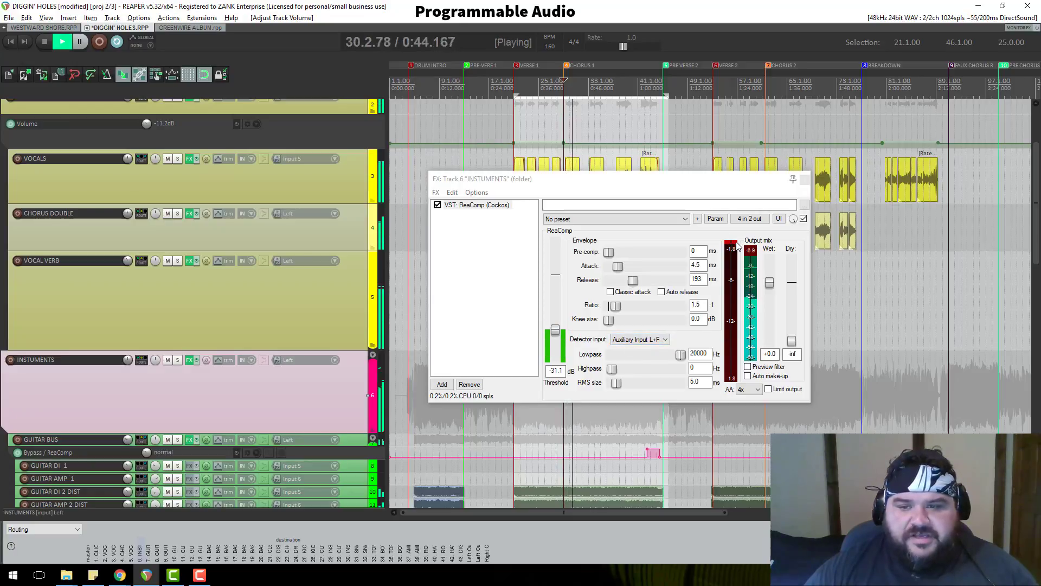
key("space")
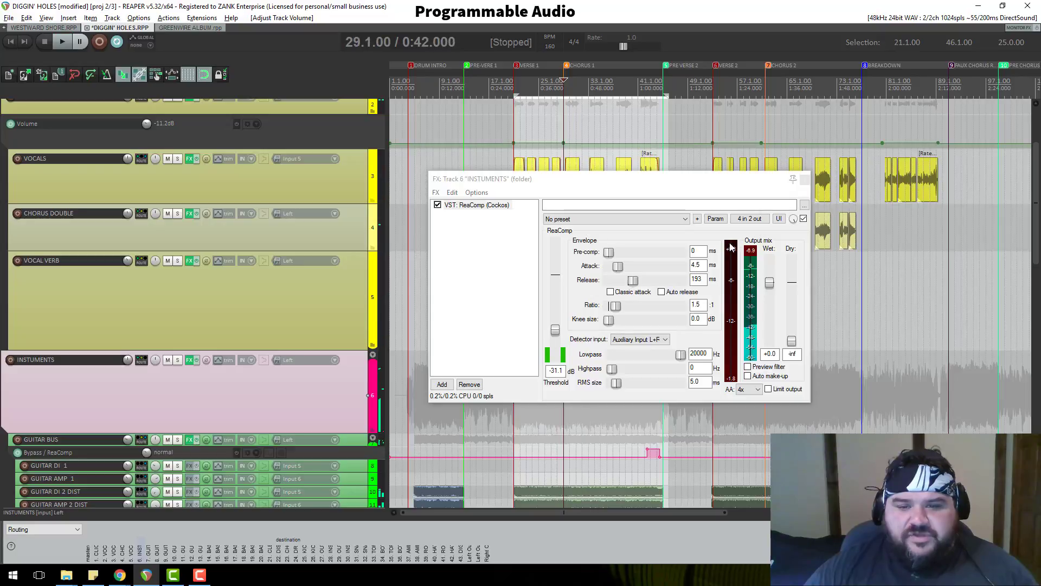
left_click(557, 334)
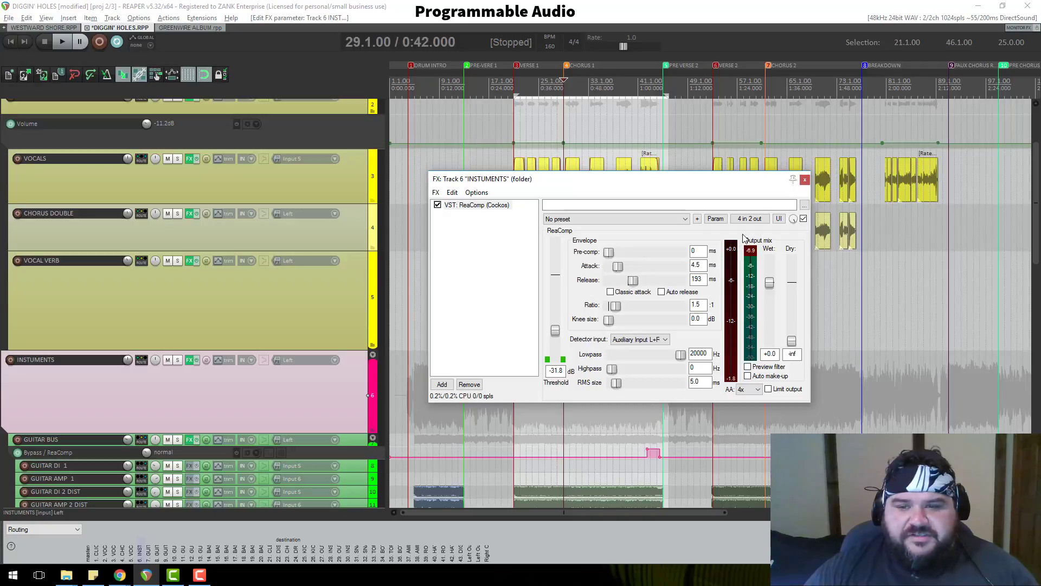
key("space")
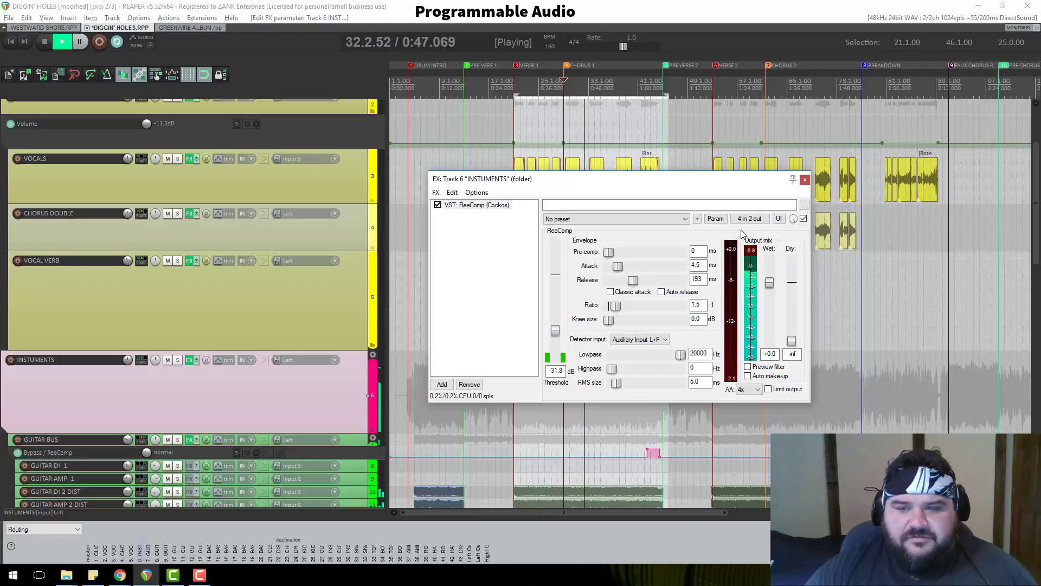
left_click_drag(736, 189, 743, 174)
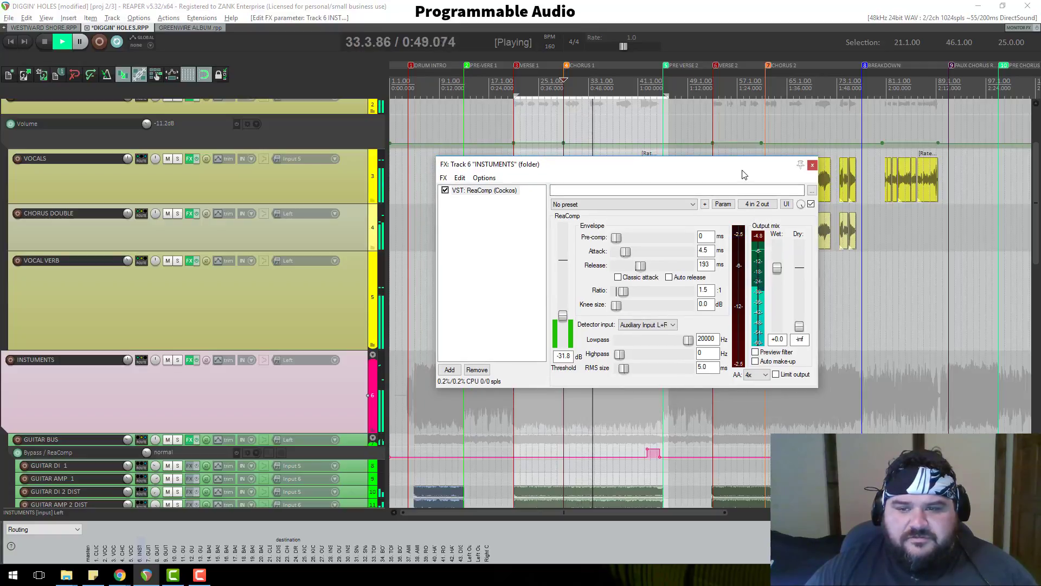
left_click(812, 165)
key("space")
Lower VOCAL BUS's track volume to -2.08 dB and audition the mix from 29.1.00
scroll(131, 224, "up", 3)
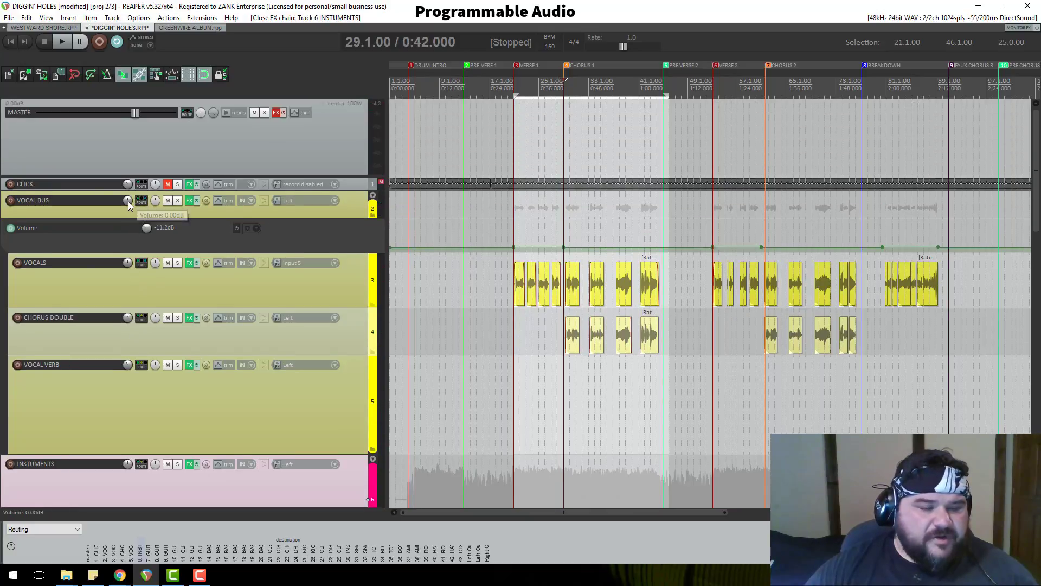
left_click_drag(128, 201, 128, 203)
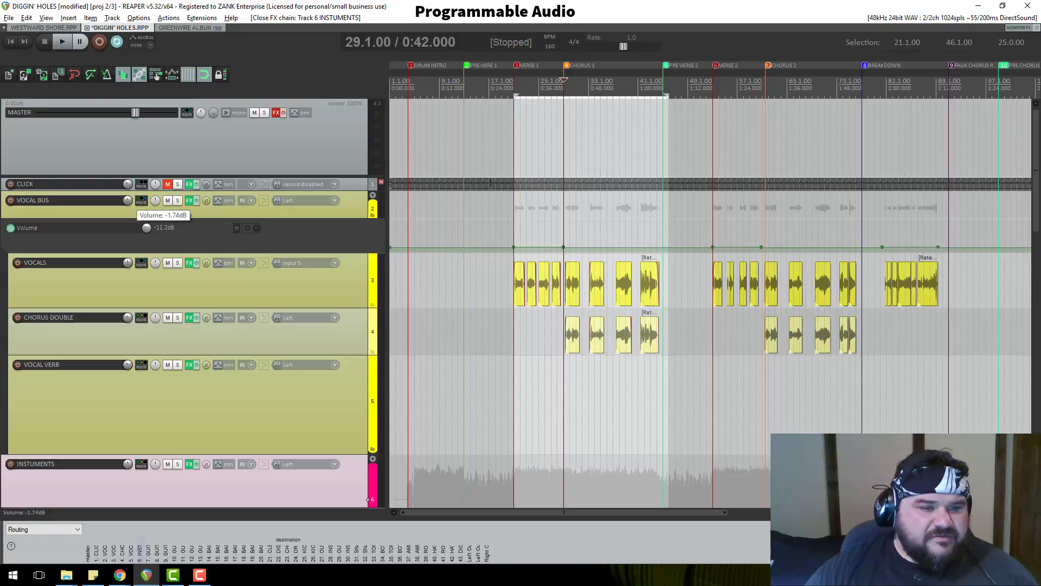
left_click_drag(128, 202, 128, 204)
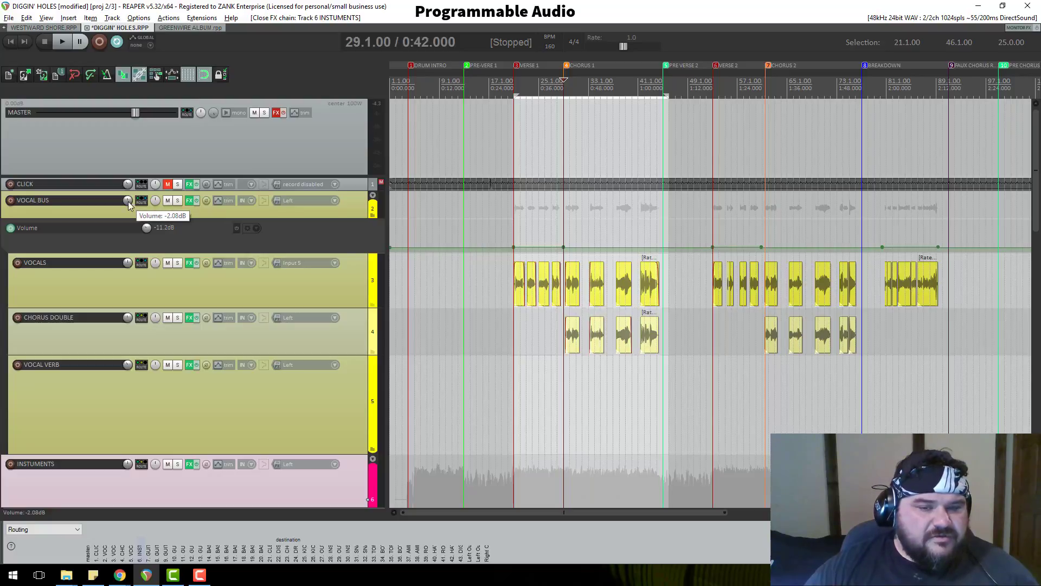
key("space")
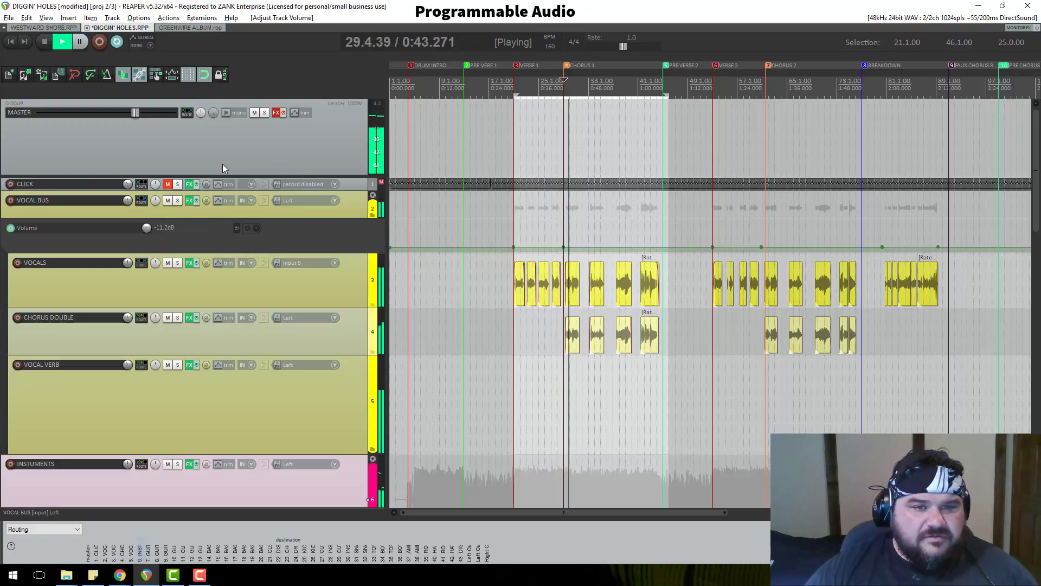
scroll(302, 216, "down", 1)
scroll(307, 318, "down", 7)
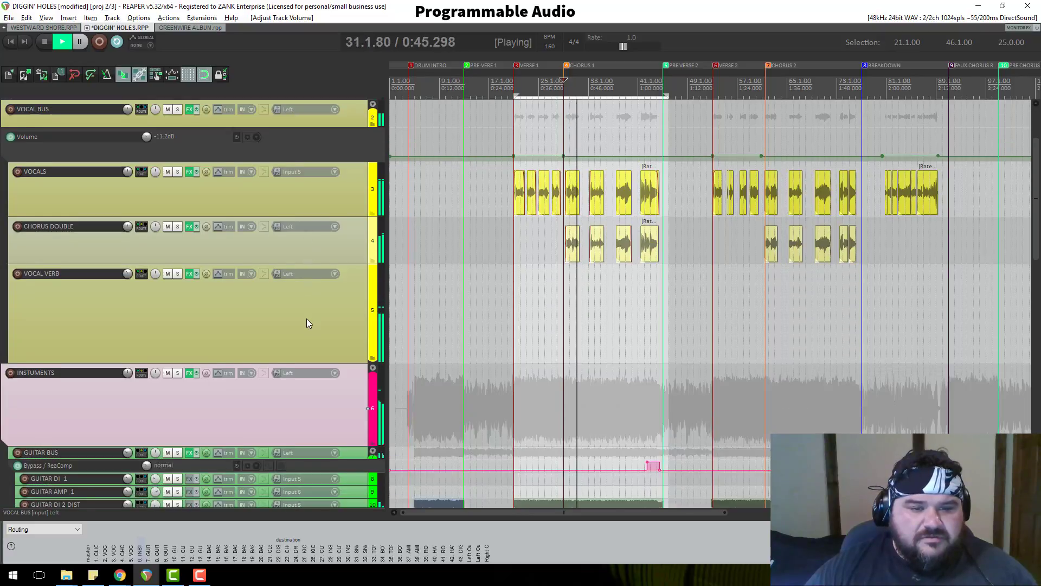
key("space")
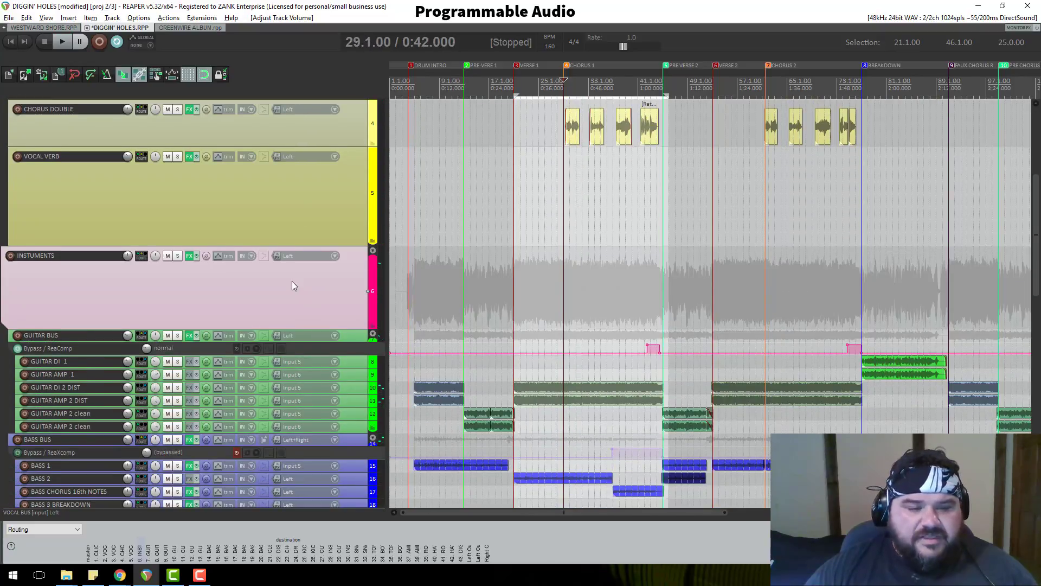
Enlarge the GUITAR BUS and BASS BUS tracks and set GUITAR BUS's track volume to -17.0 dB
scroll(353, 345, "down", 3)
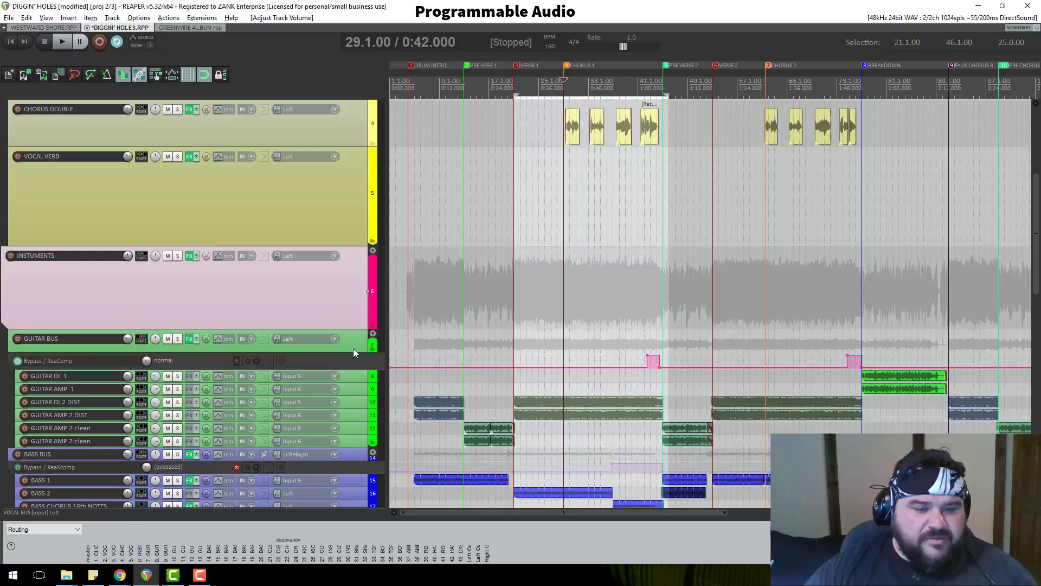
scroll(356, 343, "down", 3)
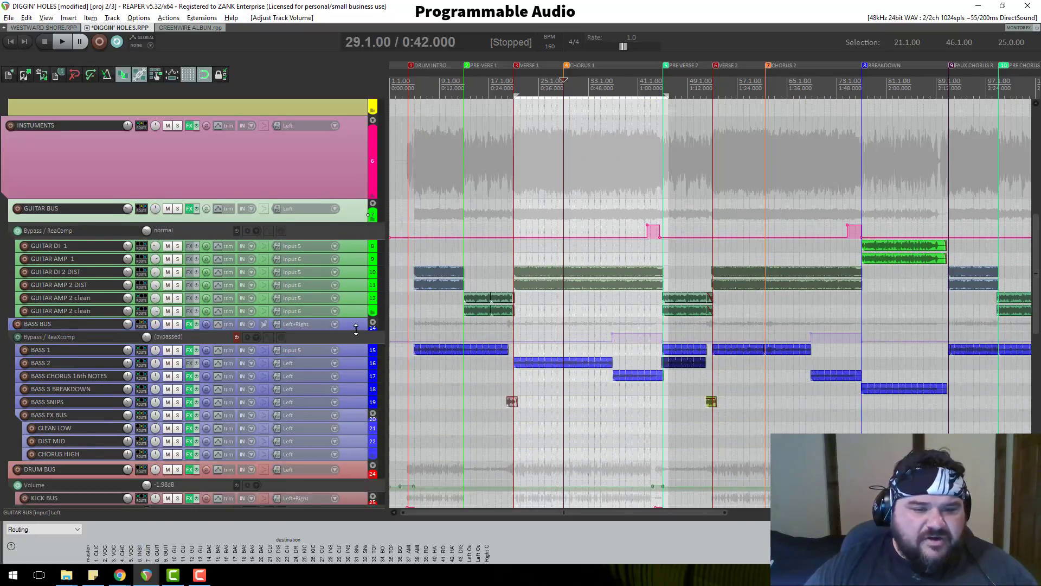
left_click_drag(356, 330, 354, 344)
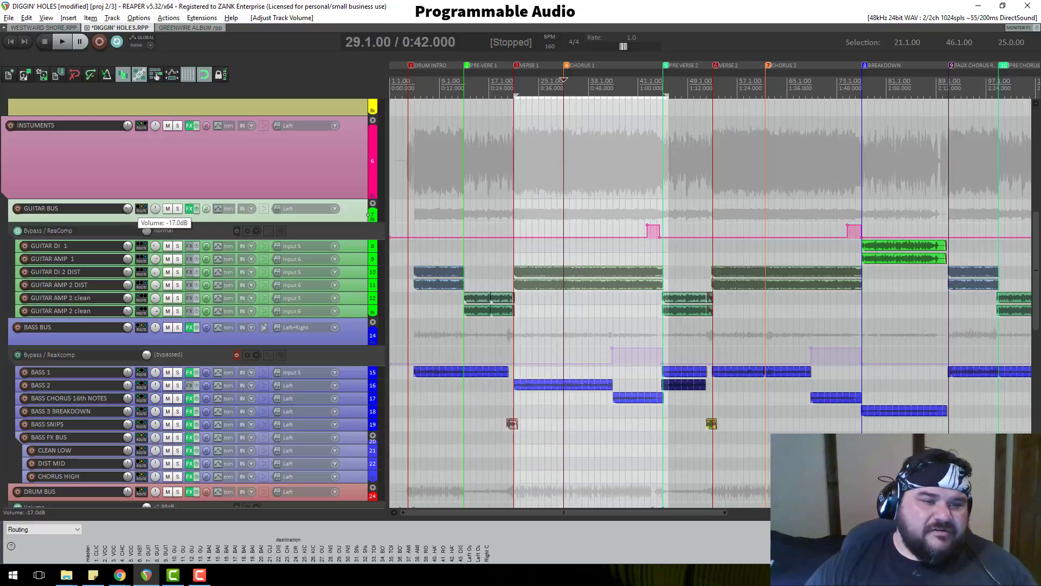
Audition the guitars in the mix from 29.1.00 and fine-tune GUITAR BUS's track volume
key("space")
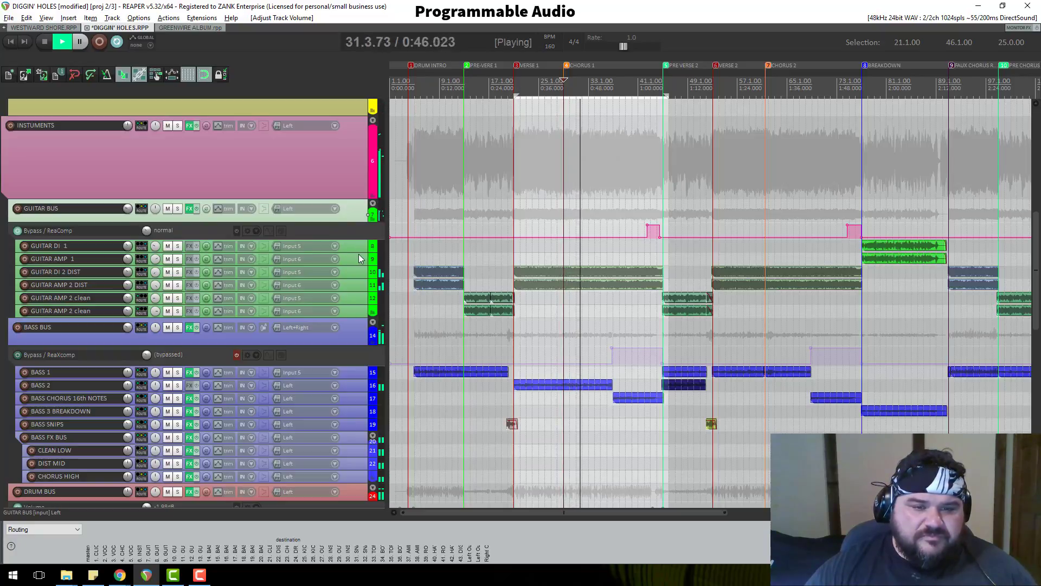
key("space")
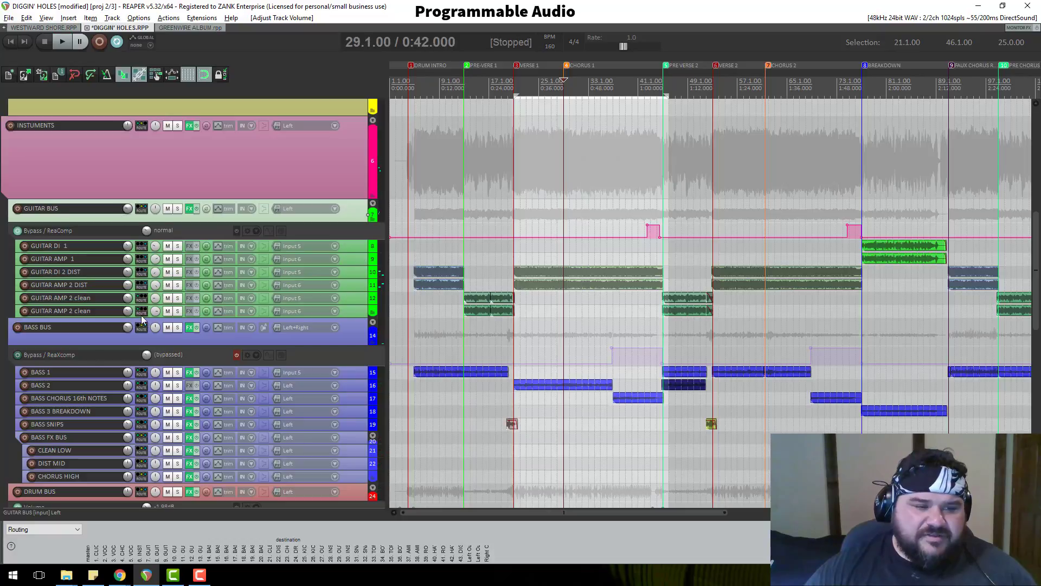
mouse_move(130, 208)
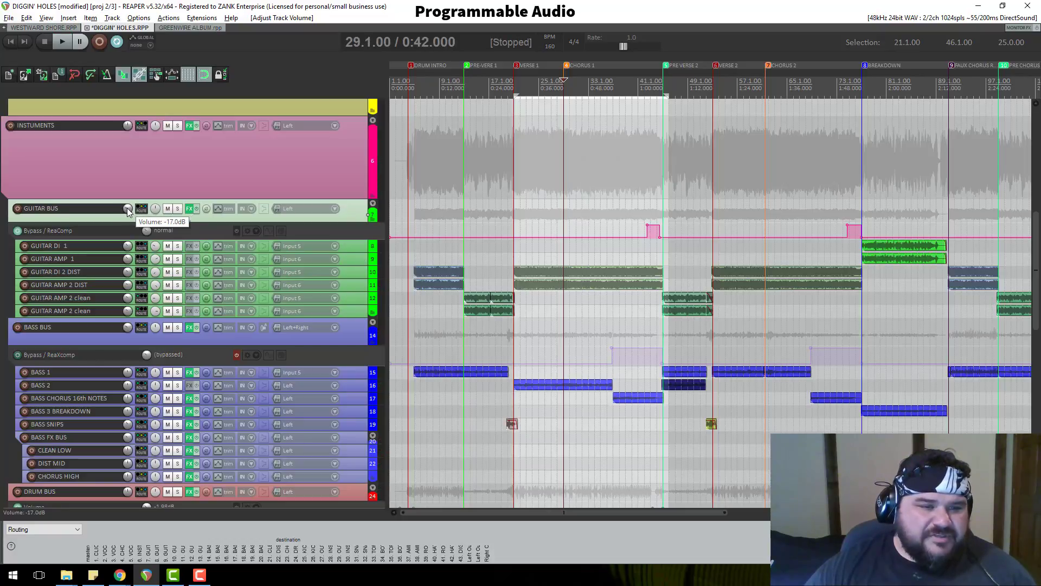
left_click_drag(127, 209, 127, 208)
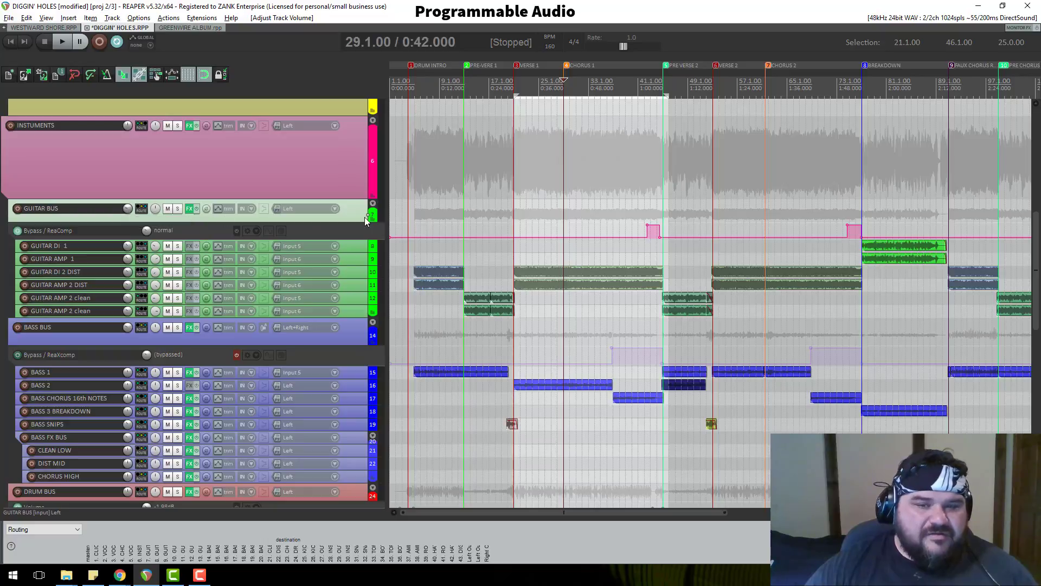
Audition the guitar level in the mix from 29.1.00 and bring the vocal tracks into view
key("space")
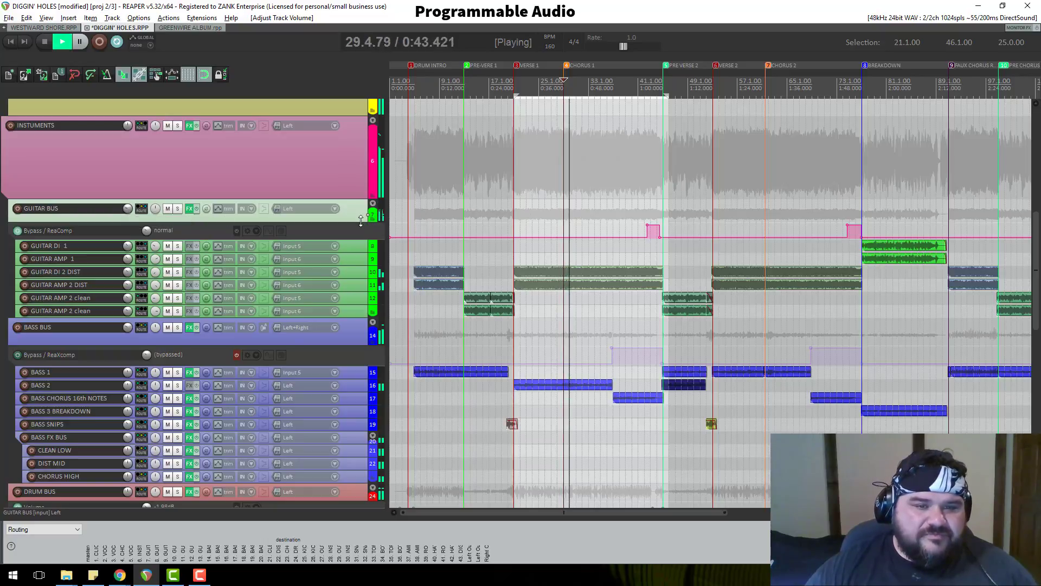
left_click_drag(360, 220, 361, 225)
scroll(358, 228, "up", 6)
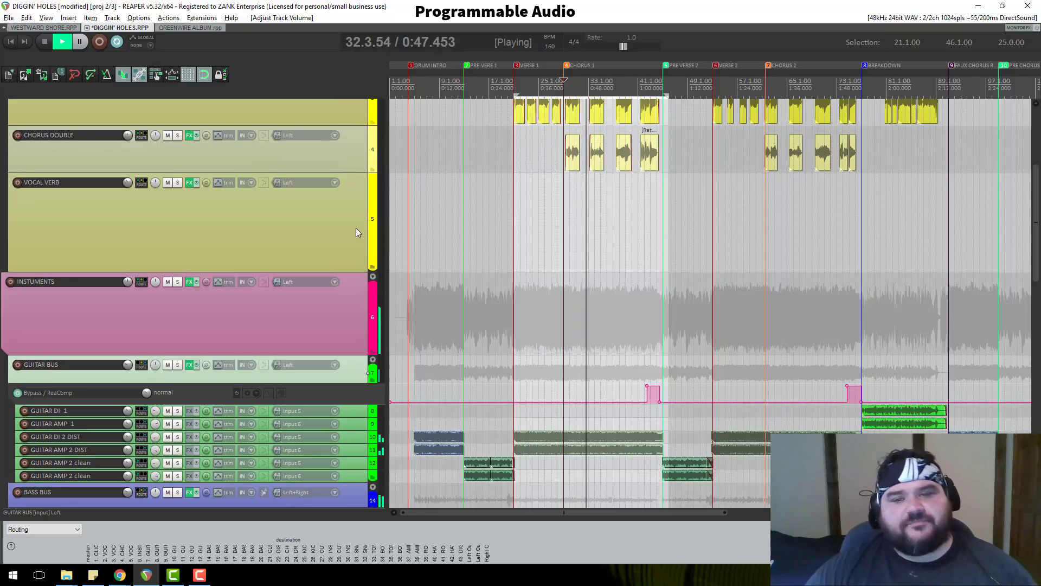
scroll(353, 228, "up", 1)
scroll(348, 229, "up", 5)
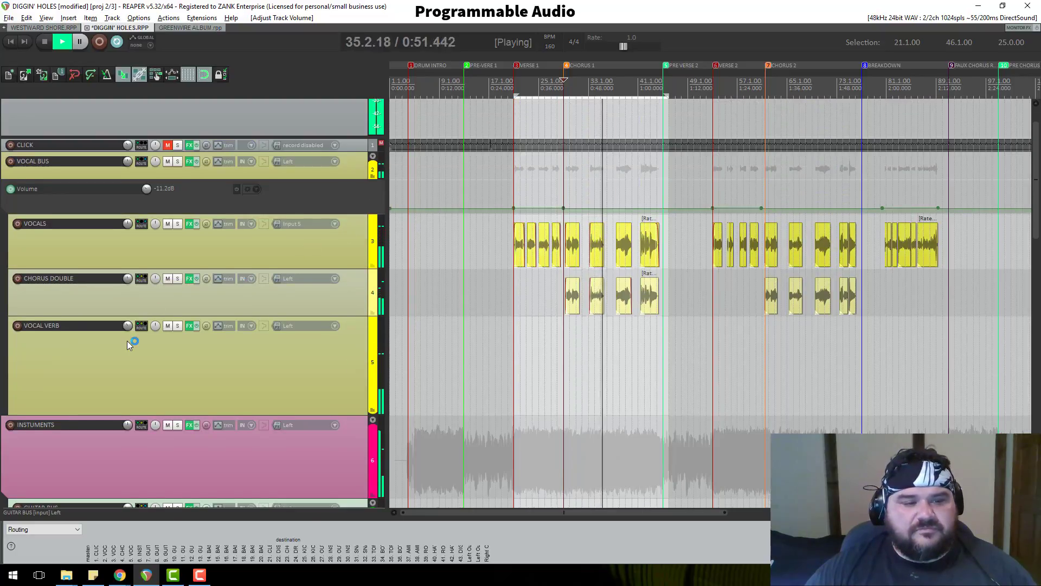
Reset VOCAL VERB's track volume to 0.00 dB and audition the mix from 29.1.00
key("space")
left_click_drag(132, 324, 131, 349)
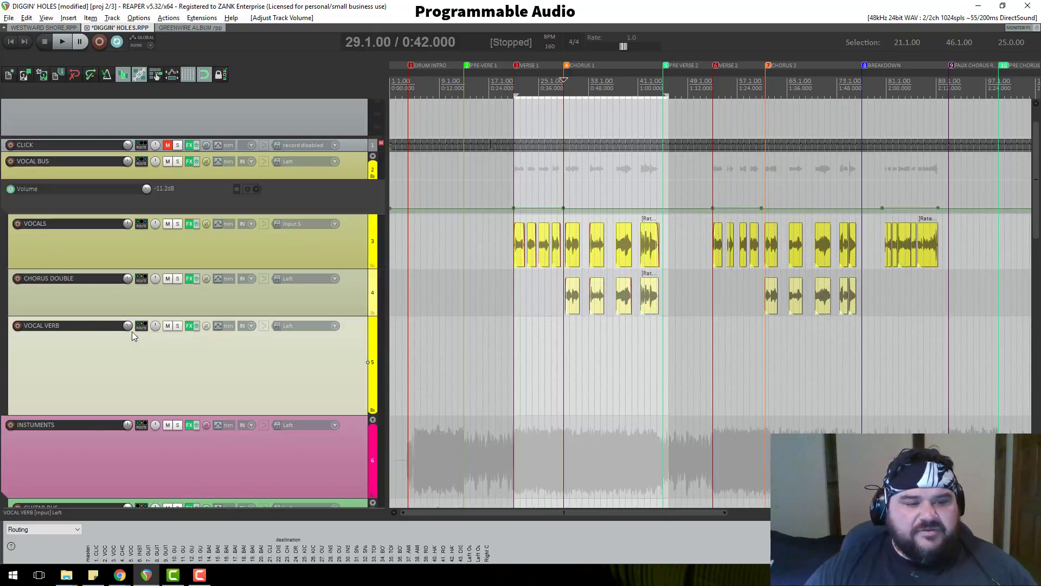
double_click(130, 326)
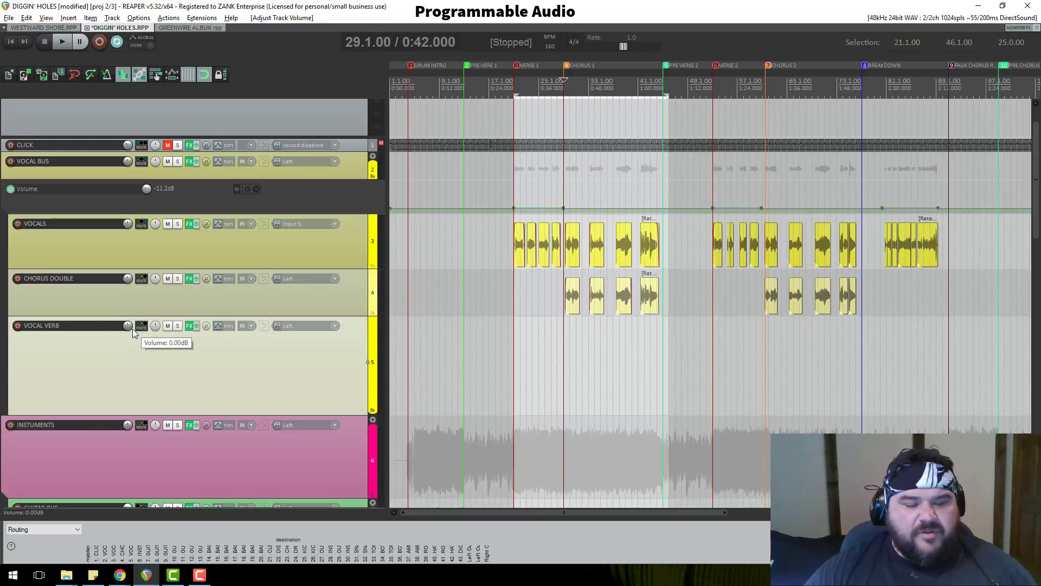
key("space")
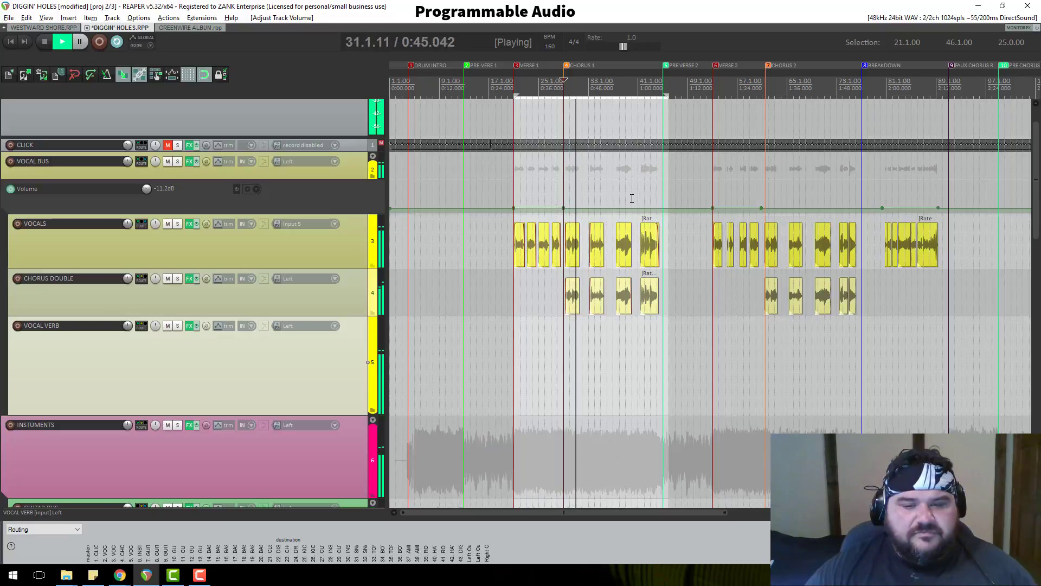
key("space")
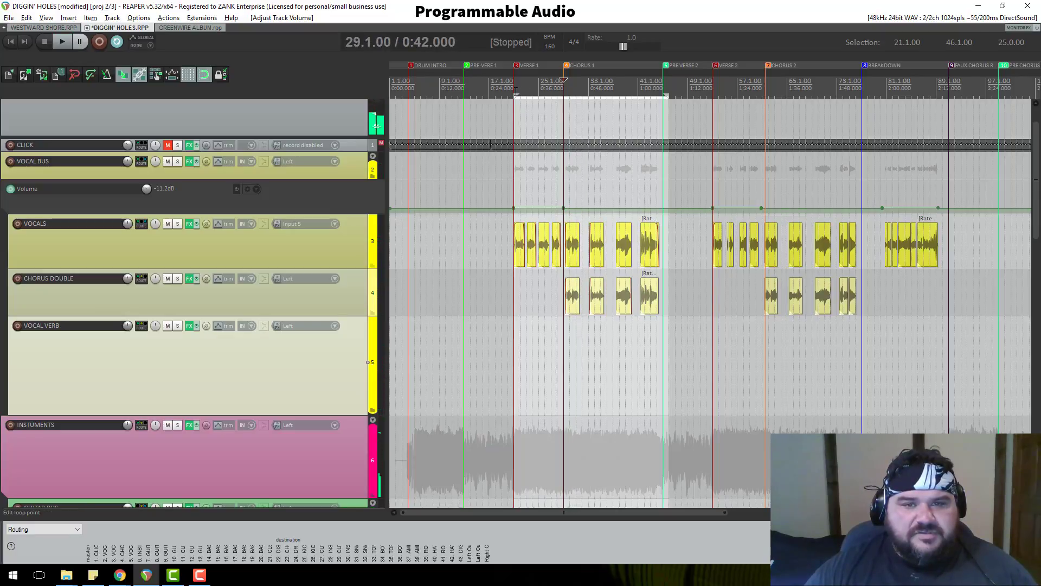
Play the mix from 21.1.00 and open the INSTUMENTS ReaComp, placing its window clear of the vocal items
left_click(516, 91)
key("space")
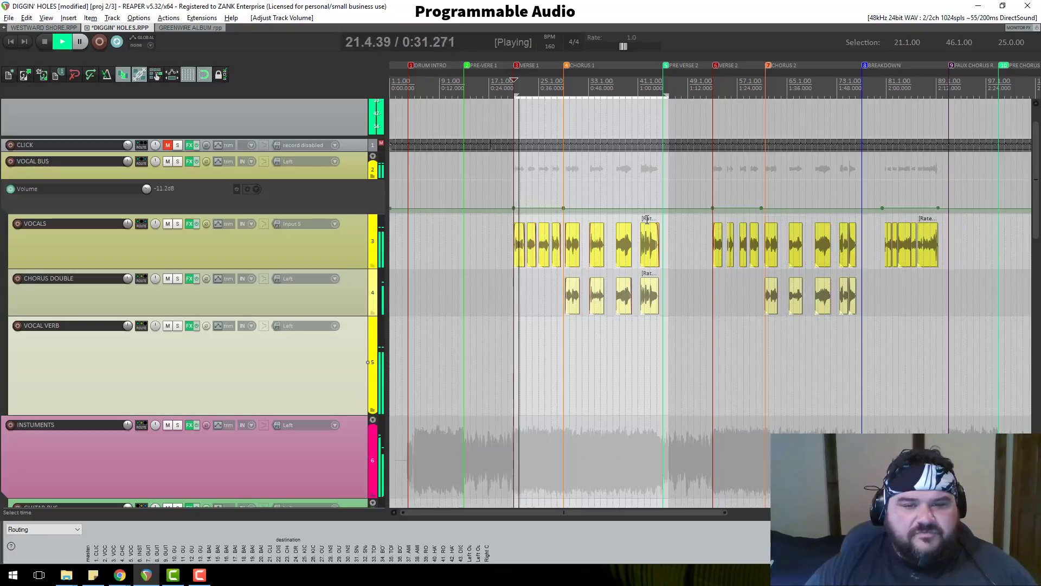
scroll(647, 220, "up", 1)
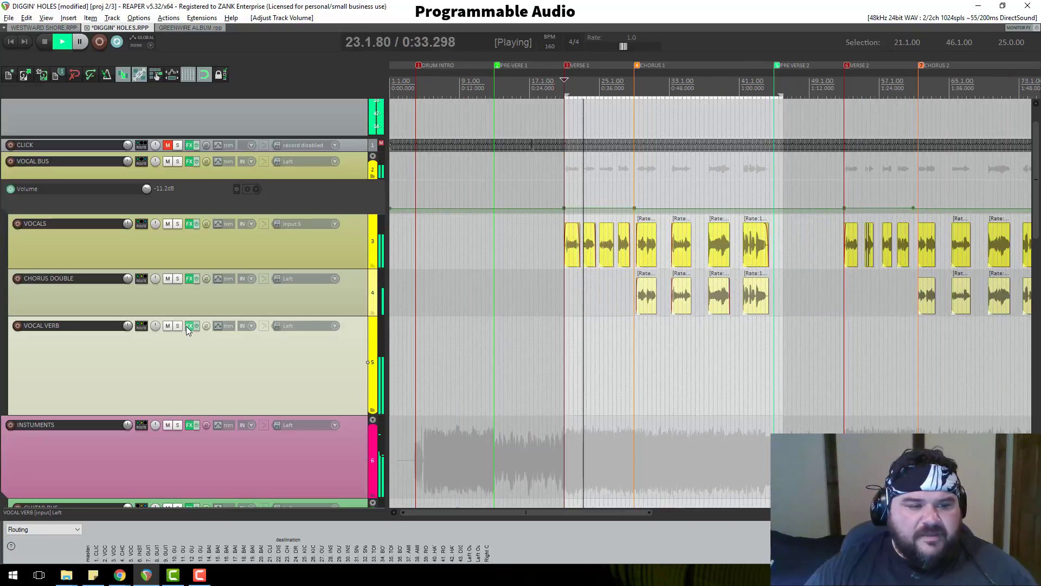
left_click(189, 425)
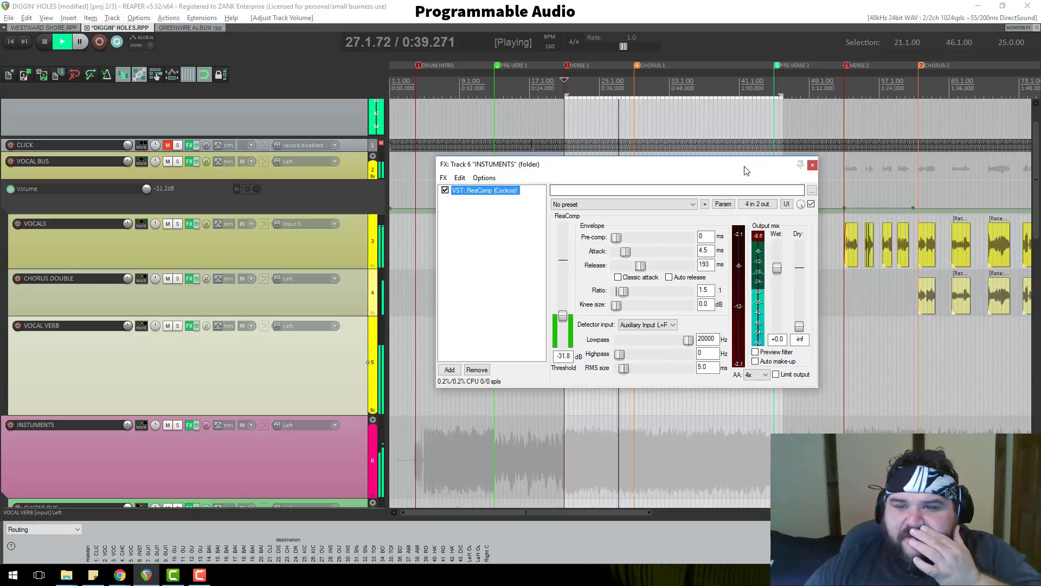
left_click_drag(743, 167, 395, 130)
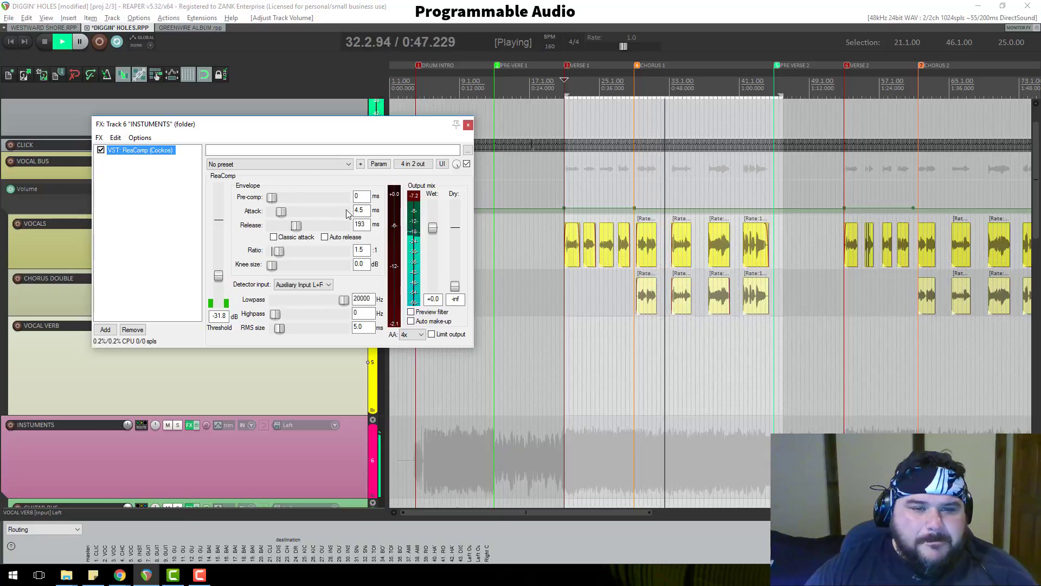
Try a 0.0 ms attack, 19.4:1 ratio and -42.1 dB threshold in the INSTUMENTS ReaComp, auditioning from 21.1.00
key("space")
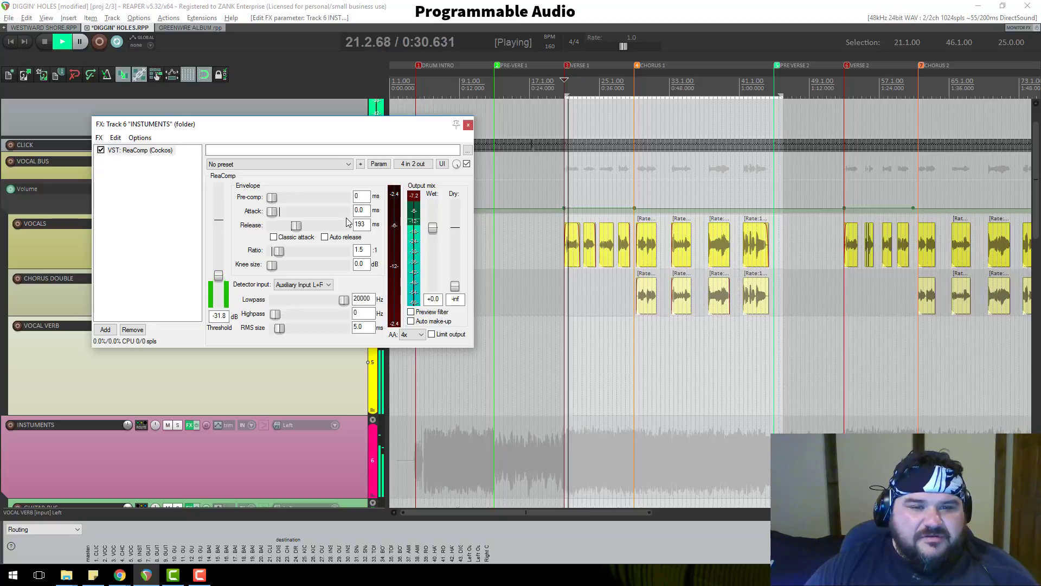
key("space")
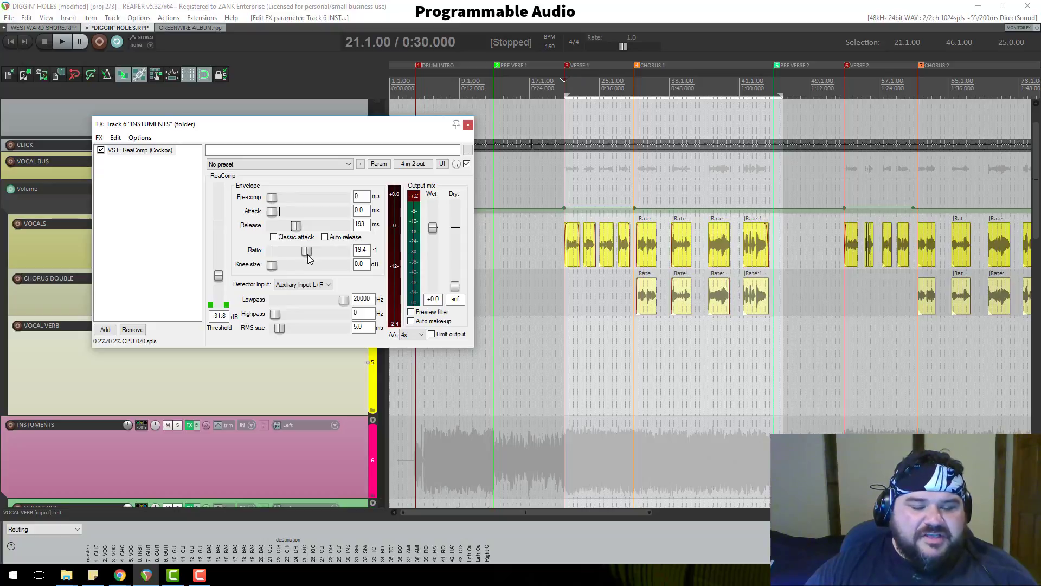
key("space")
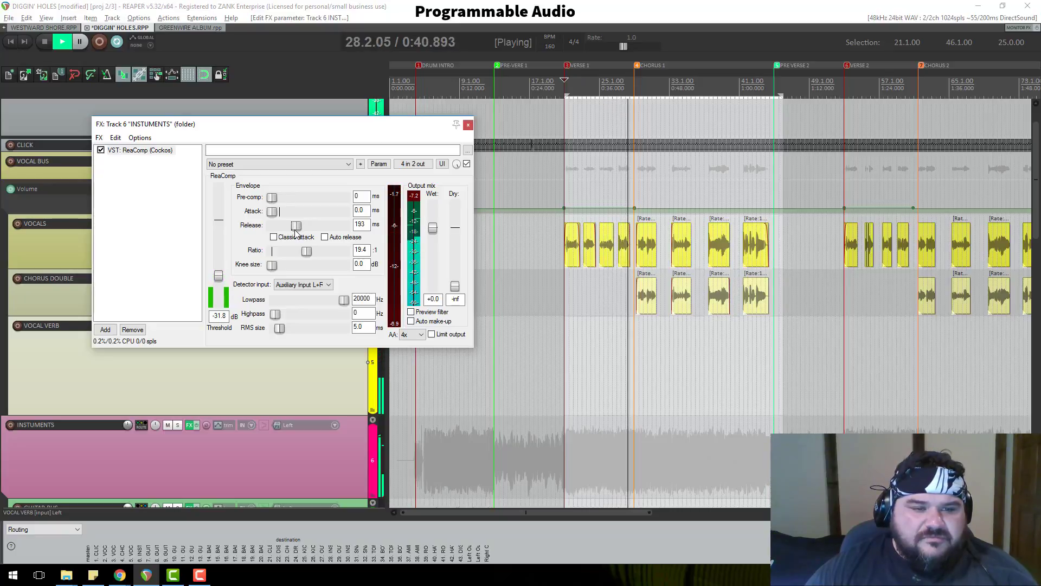
key("space")
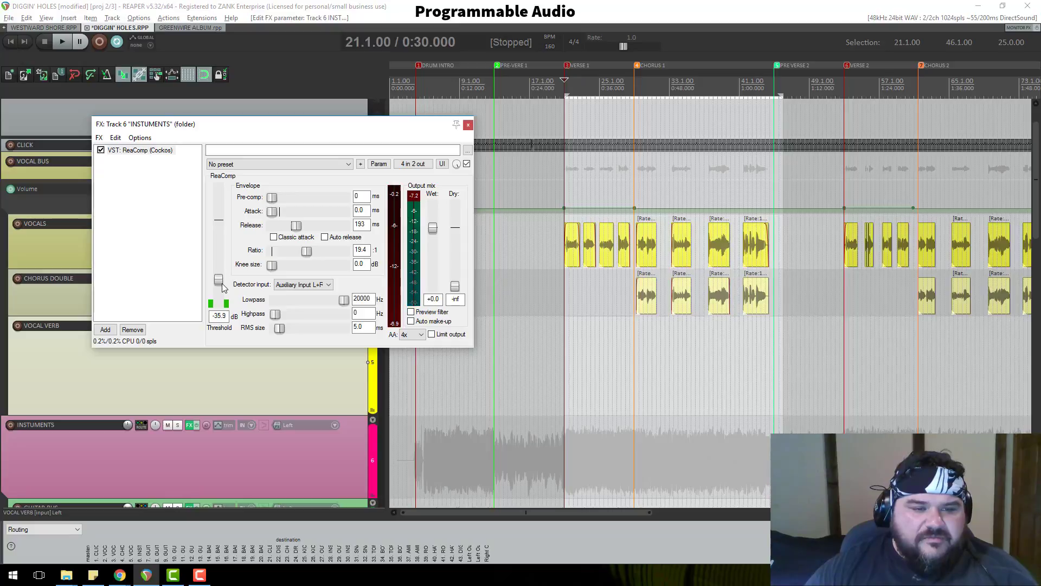
key("space")
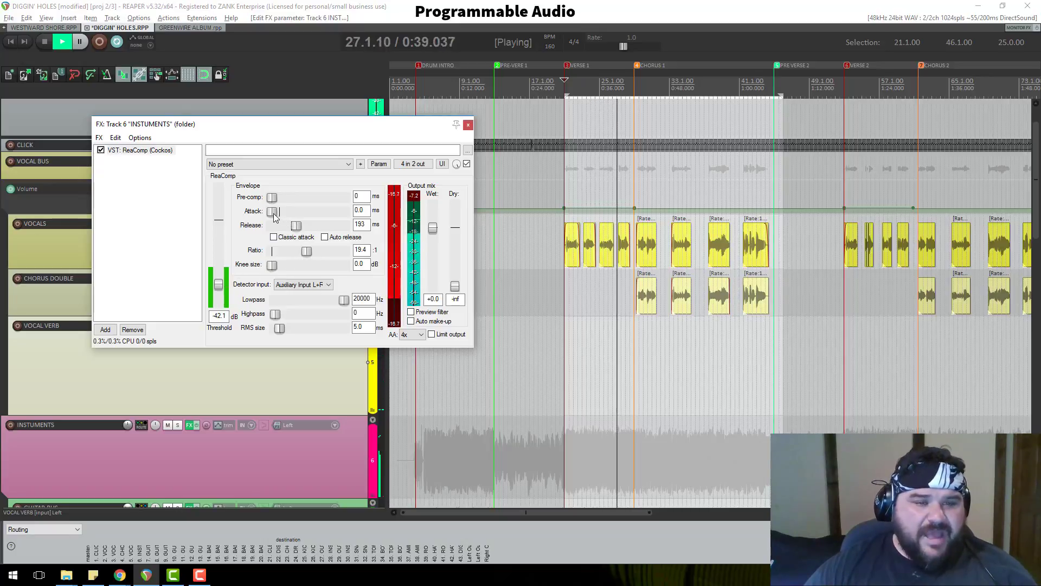
Set the INSTUMENTS ReaComp attack to 3.0 ms and lower its ratio to 1.4:1 while auditioning from 21.1.00
key("space")
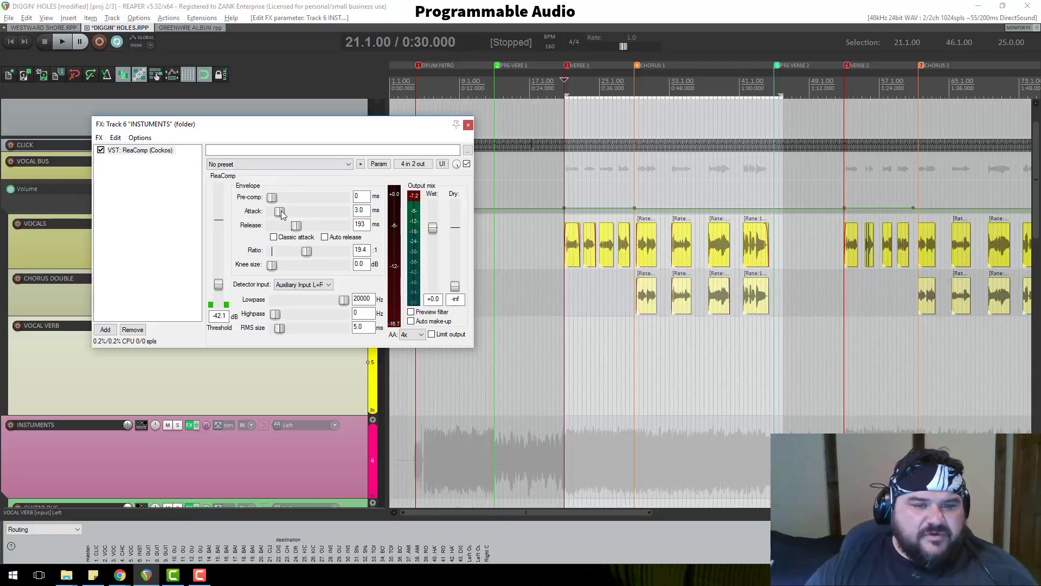
key("space")
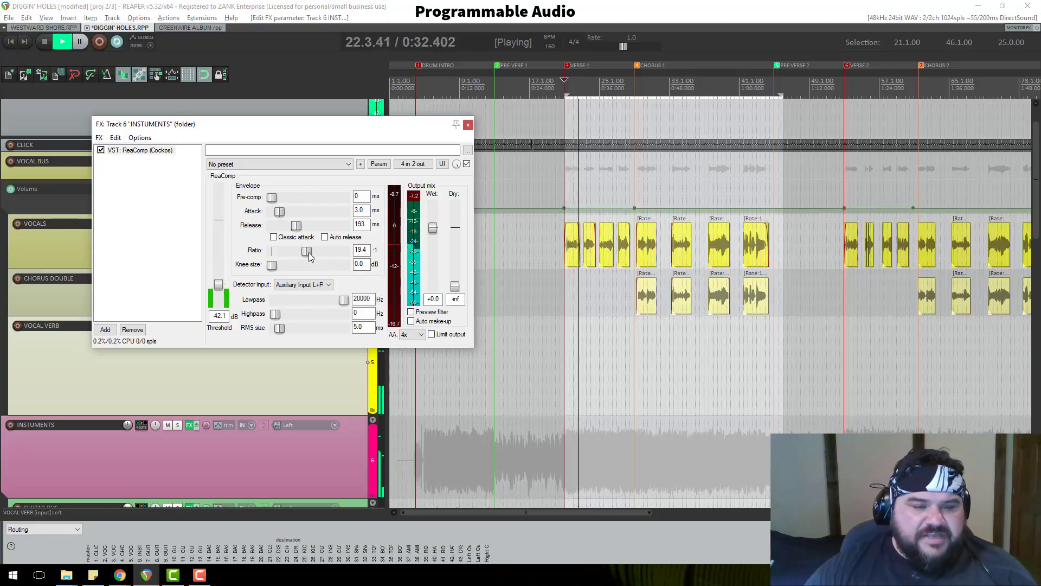
left_click_drag(309, 253, 297, 257)
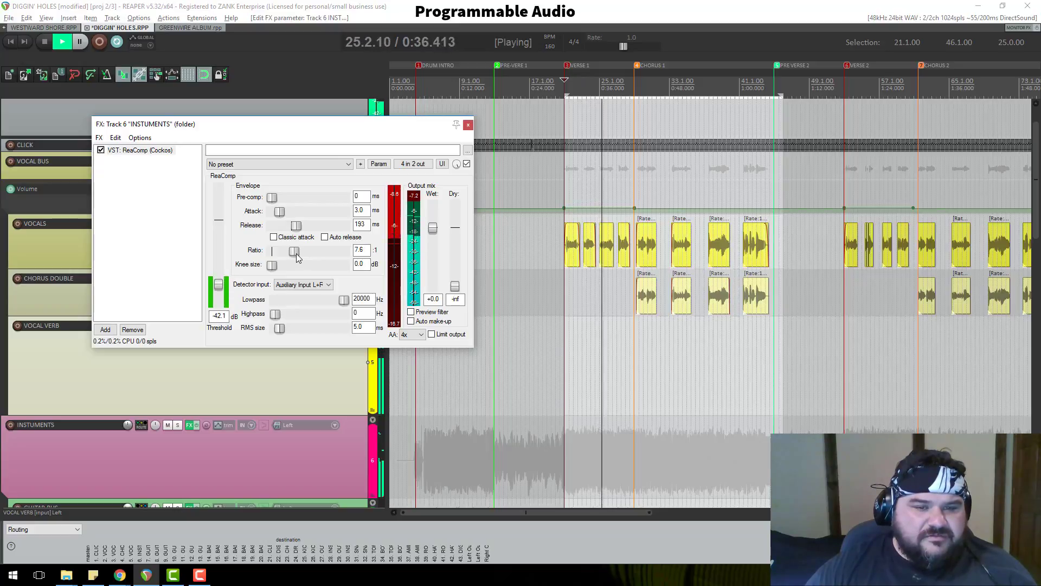
left_click_drag(297, 258, 282, 255)
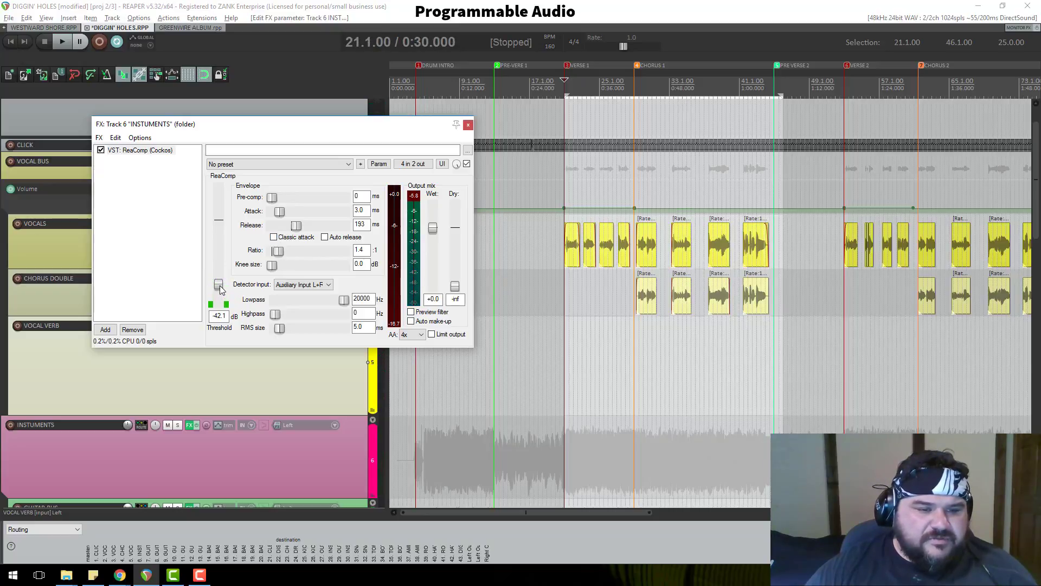
Fine-tune the INSTUMENTS ReaComp to a 1.2:1 ratio and -40.8 dB threshold, auditioning from 21.1.00, and close the effect
key("space")
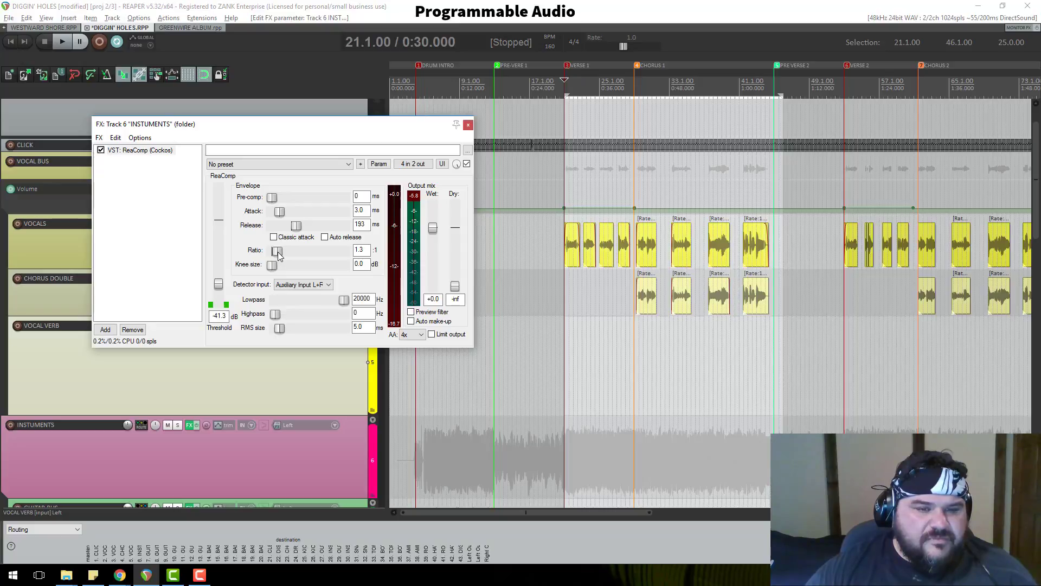
key("space")
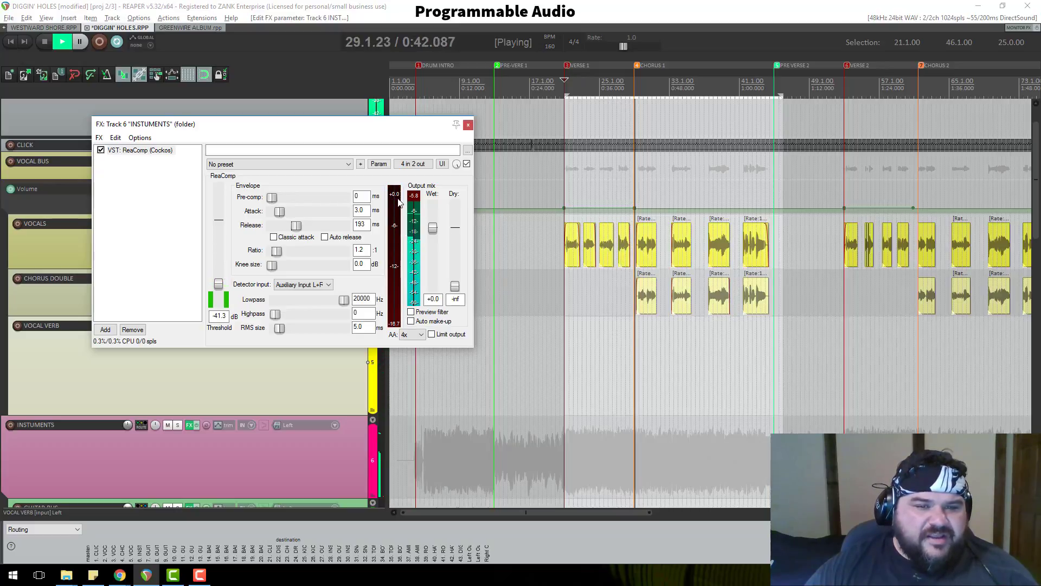
key("space")
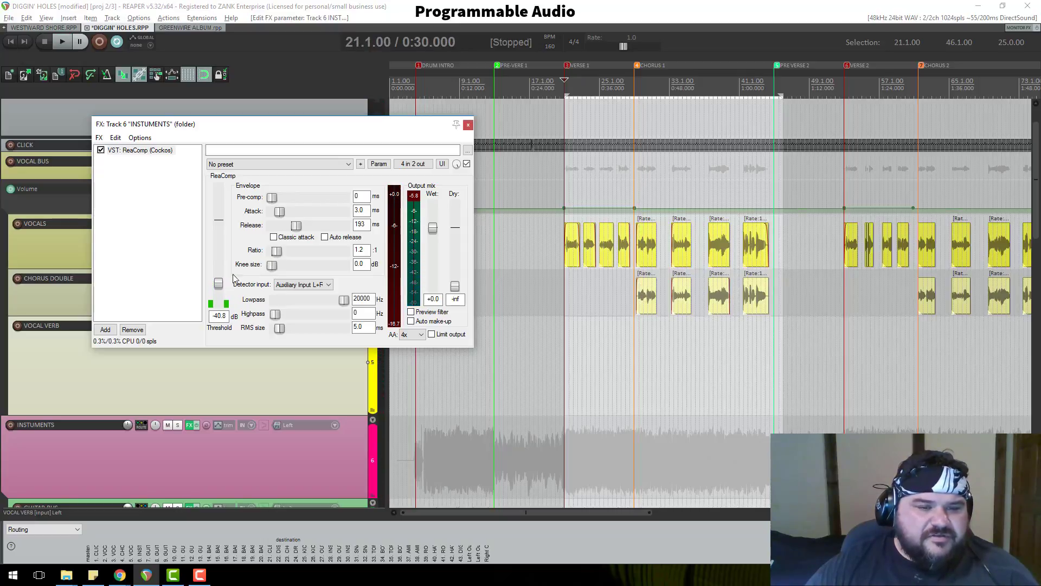
key("space")
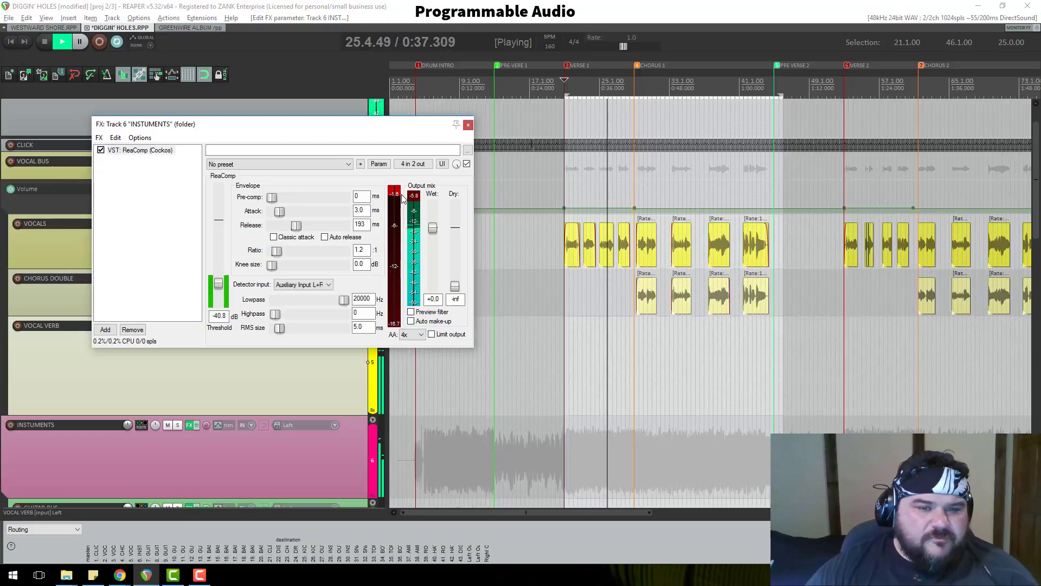
left_click(468, 125)
key("space")
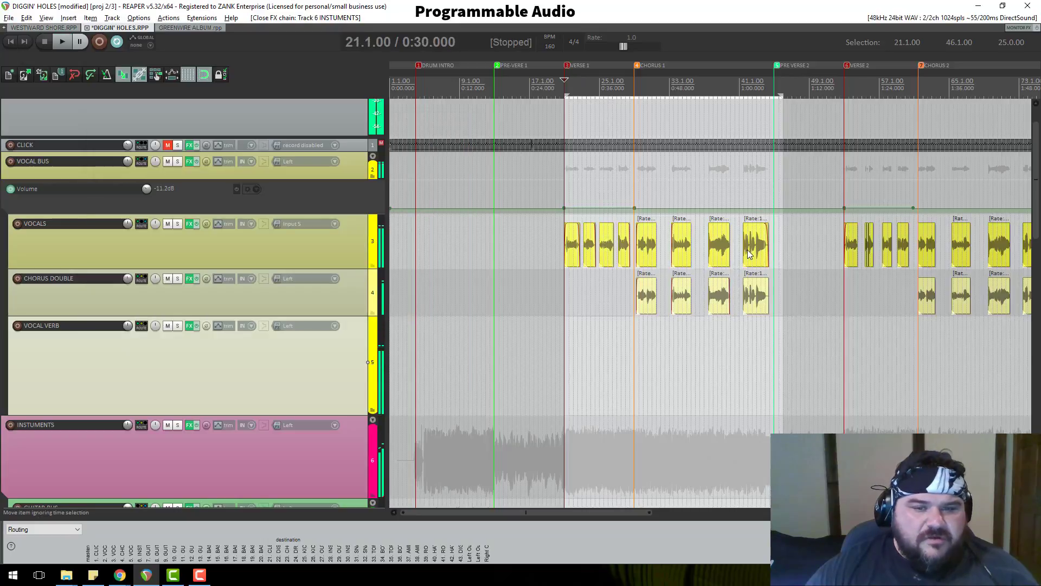
Extend the time selection over the whole song, from 4.1.00 to 137.1.00
scroll(347, 260, "down", 5)
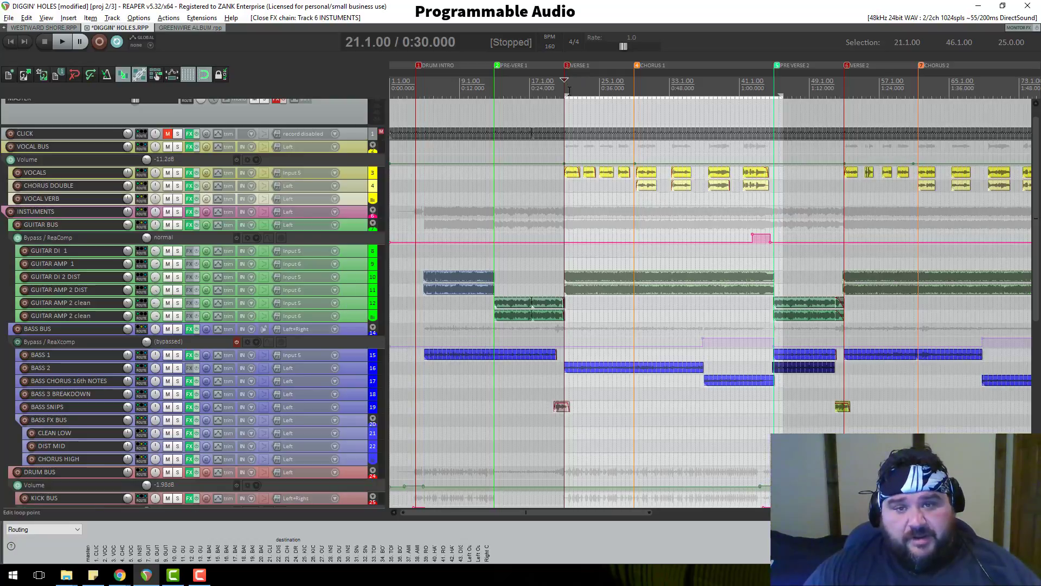
left_click_drag(566, 94, 413, 88)
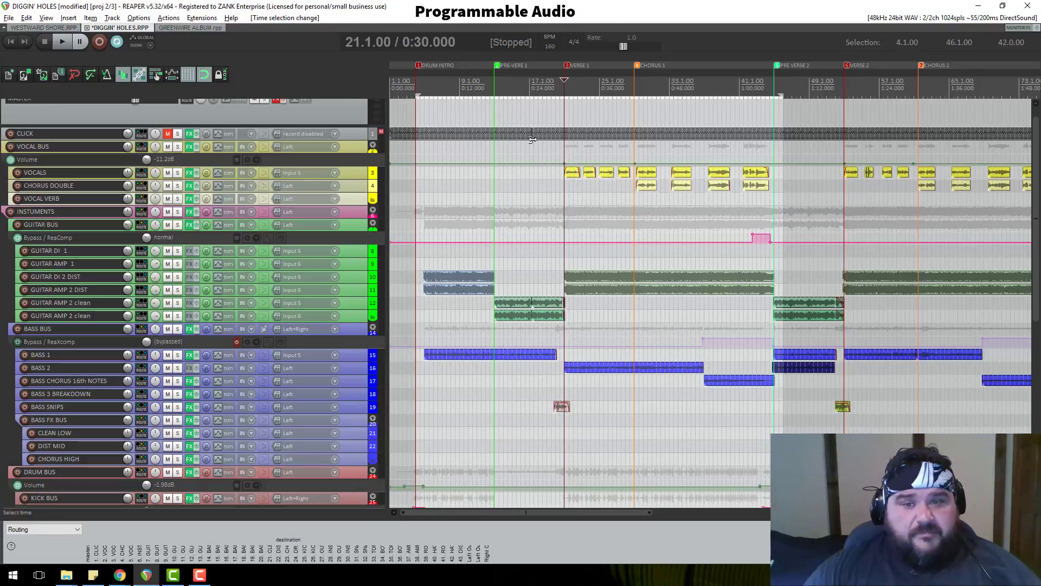
scroll(542, 130, "down", 5)
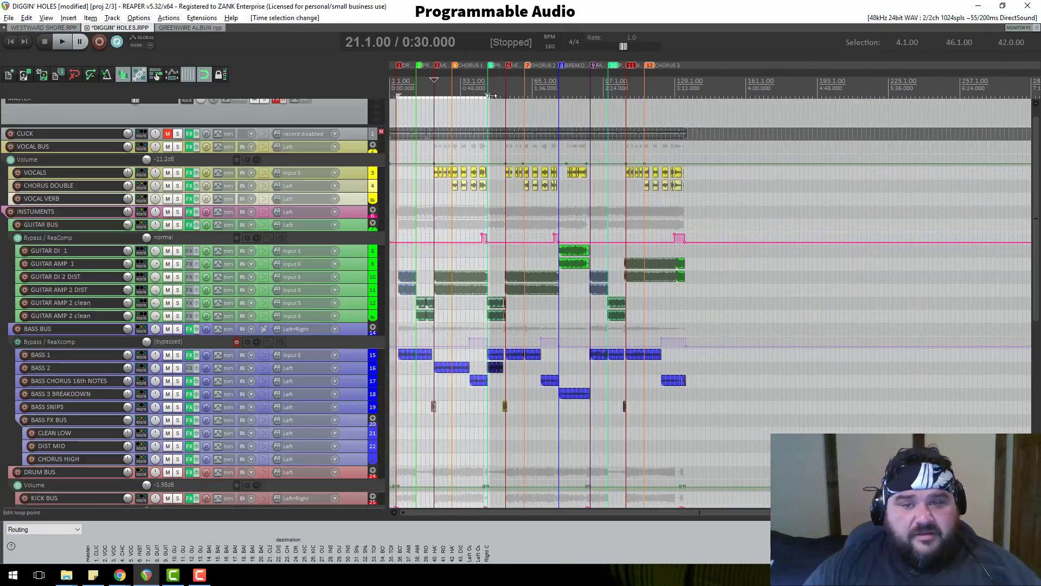
left_click_drag(491, 95, 691, 115)
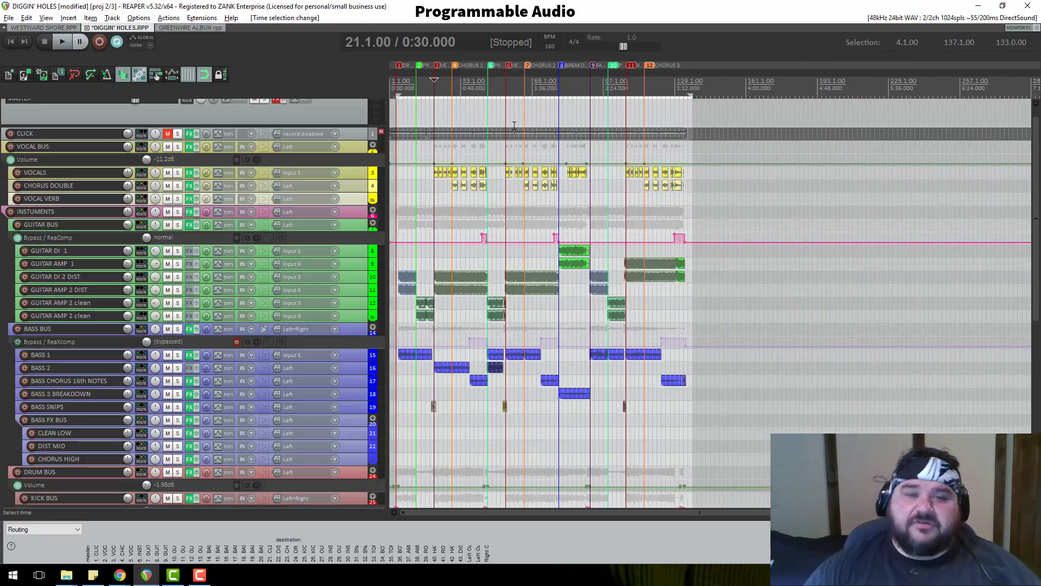
Examine the song's start around 5.1.00 and its end around 135.1.00 across all tracks against the time selection
left_click(399, 86)
scroll(576, 237, "up", 6)
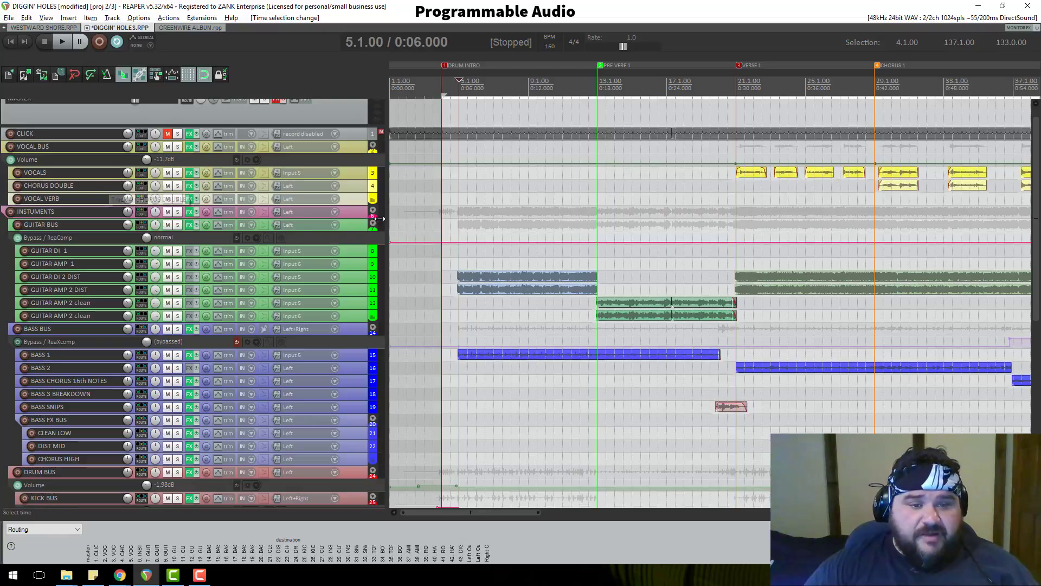
scroll(335, 204, "up", 1)
scroll(352, 197, "down", 1)
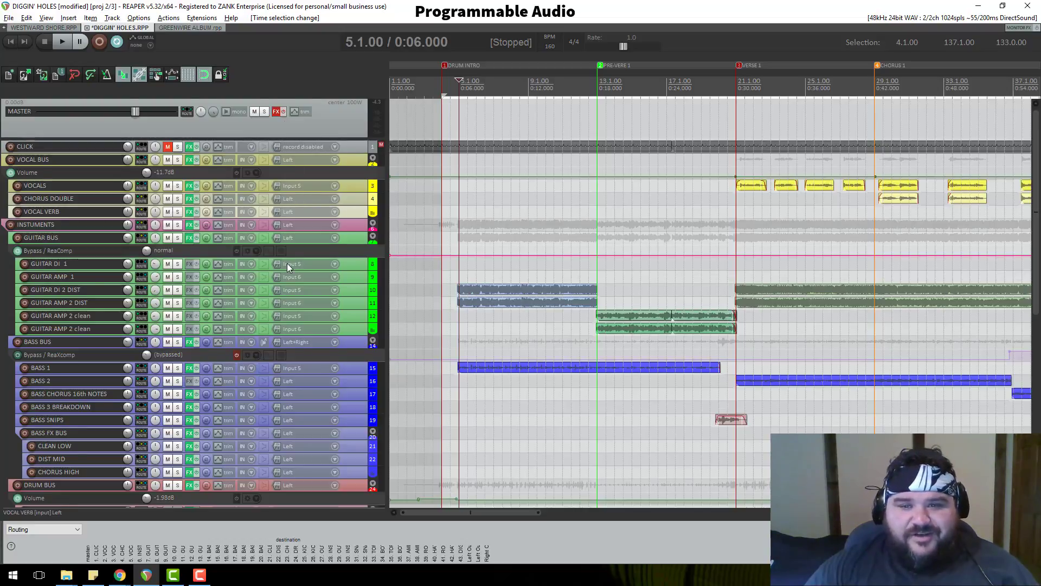
scroll(287, 264, "down", 3)
scroll(751, 200, "down", 5)
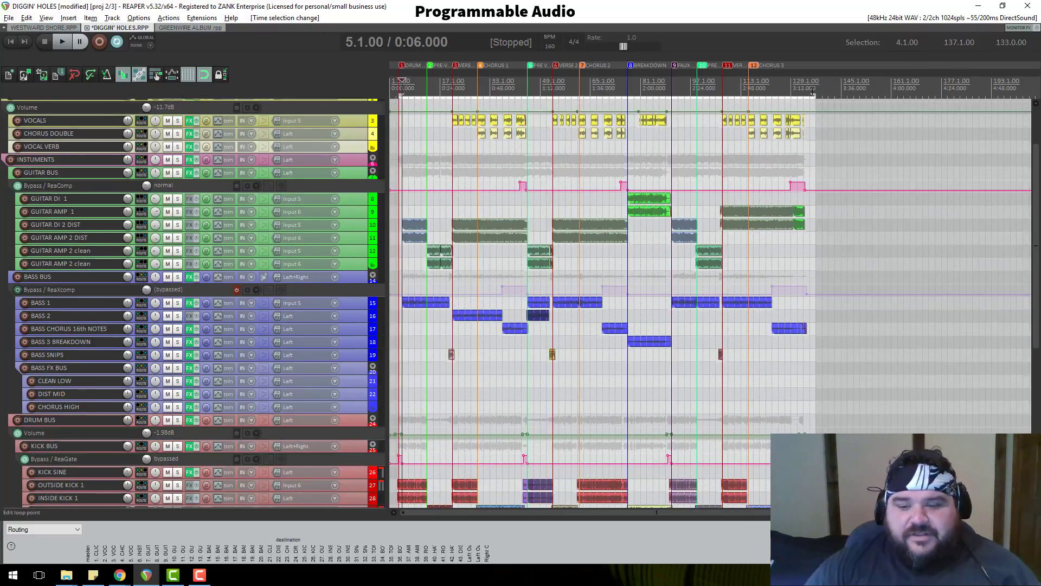
left_click(813, 93)
scroll(814, 174, "up", 5)
scroll(312, 157, "down", 10)
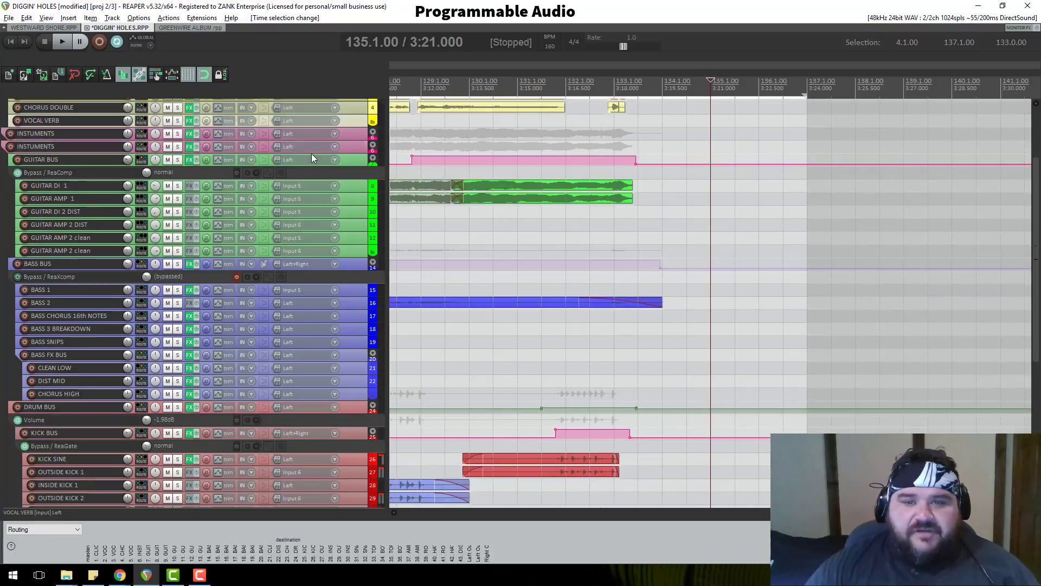
scroll(320, 266, "up", 12)
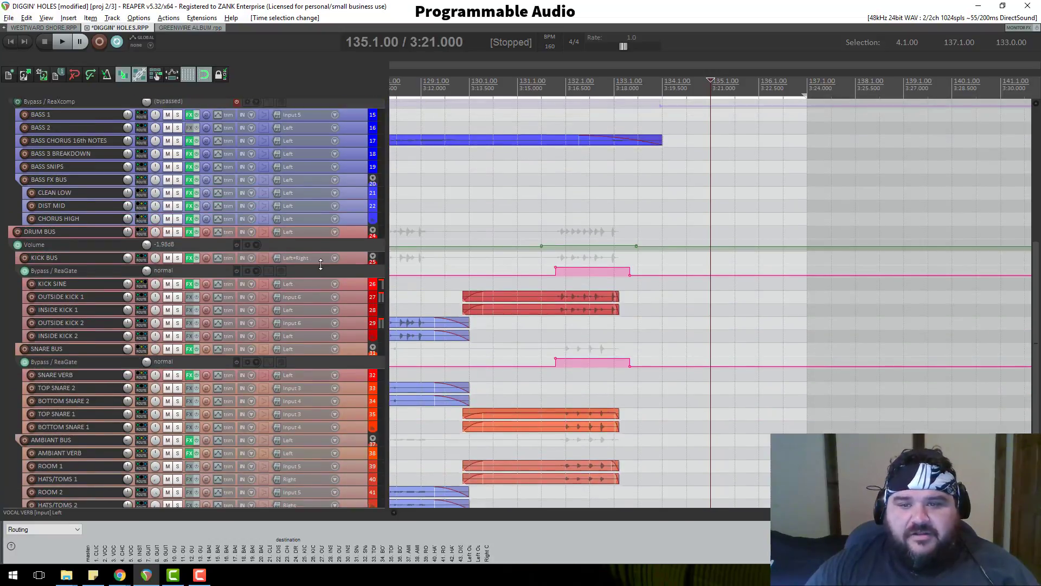
scroll(306, 272, "up", 2)
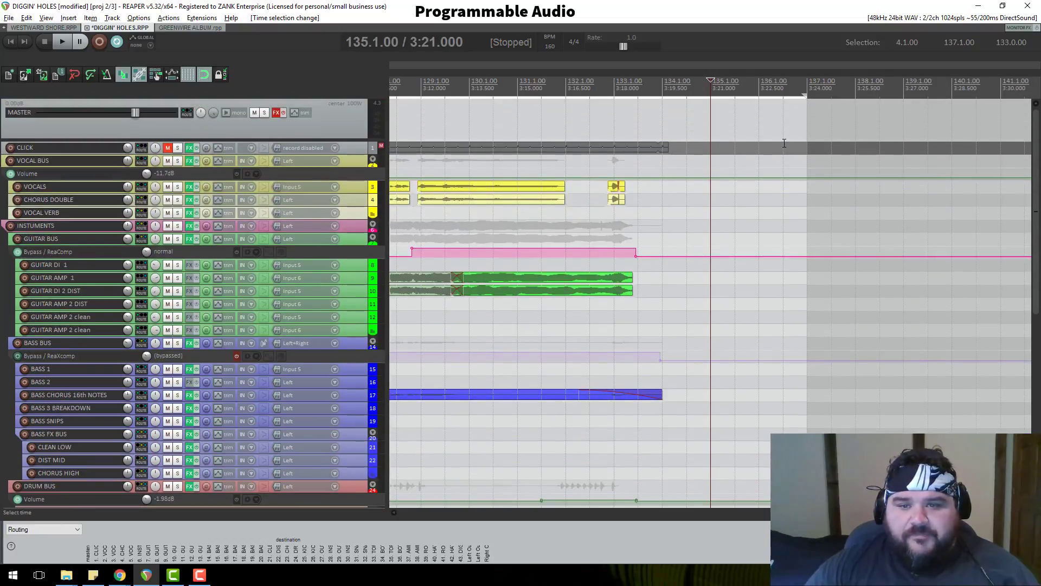
Shorten the time selection's end to 134.3.00 and audition the song's ending from 132.1.00 across the drum tracks
left_click_drag(787, 96, 690, 103)
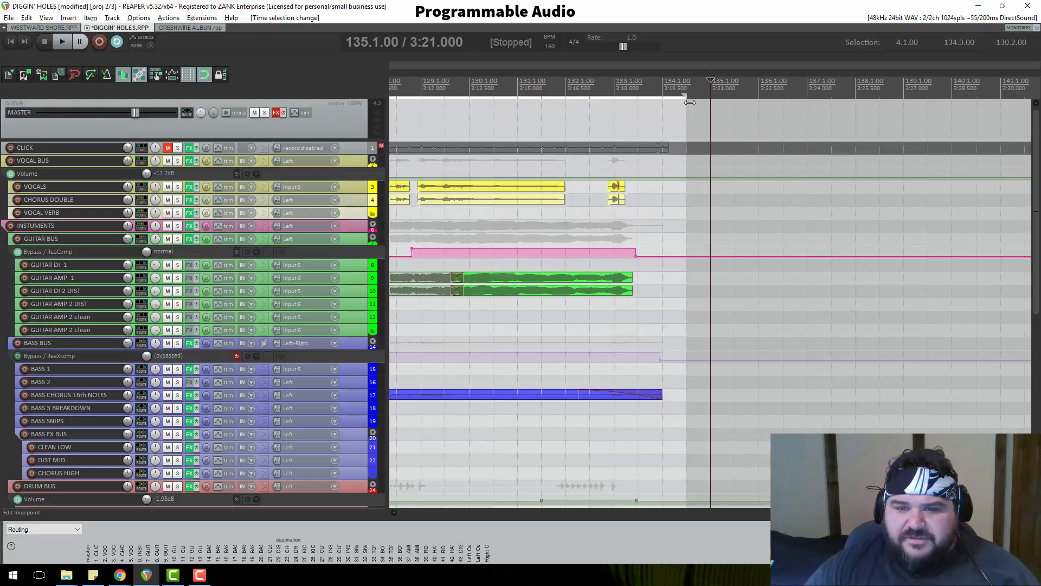
left_click(570, 86)
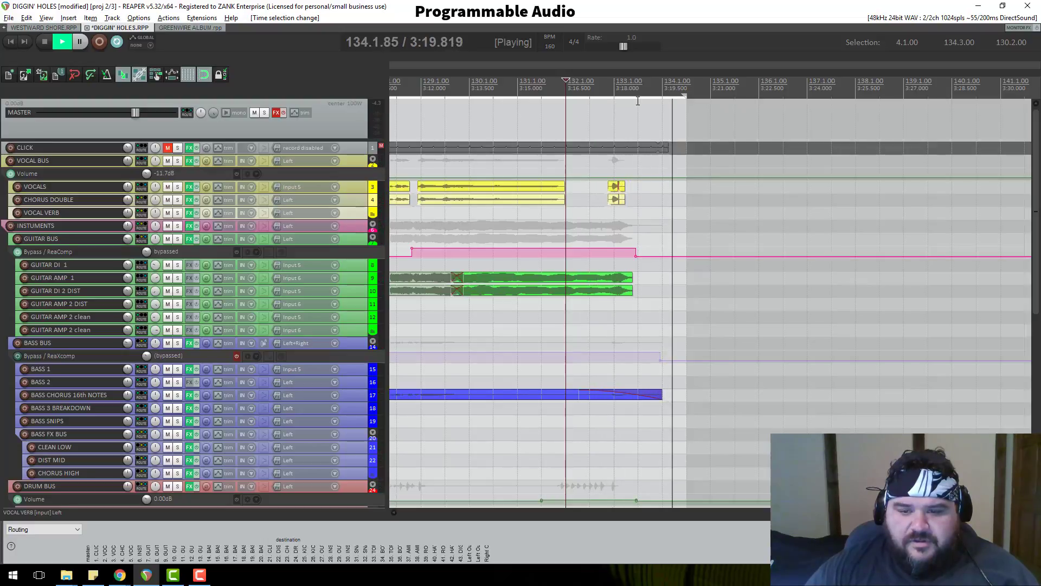
scroll(351, 212, "down", 7)
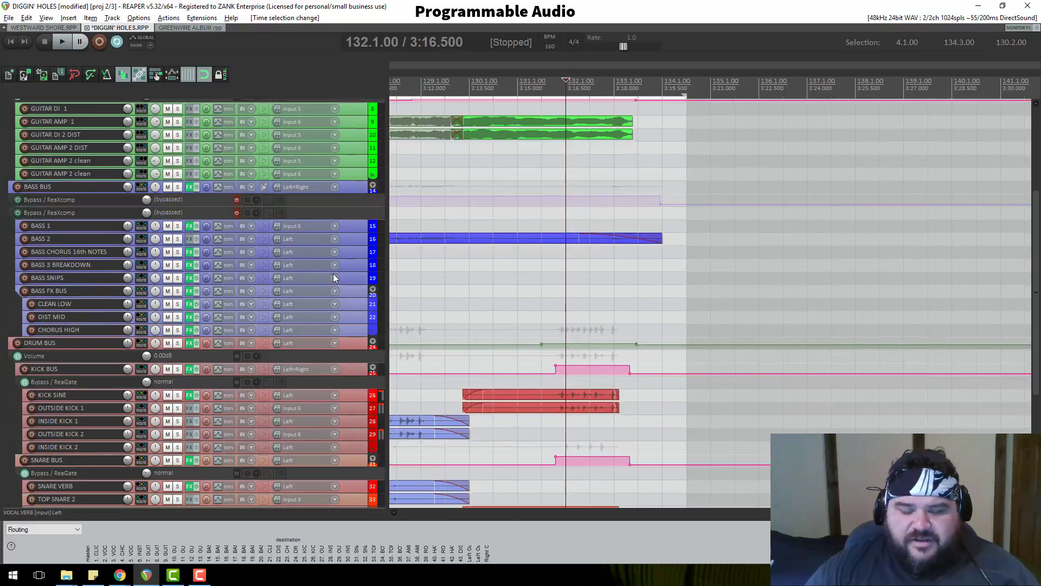
scroll(347, 335, "down", 5)
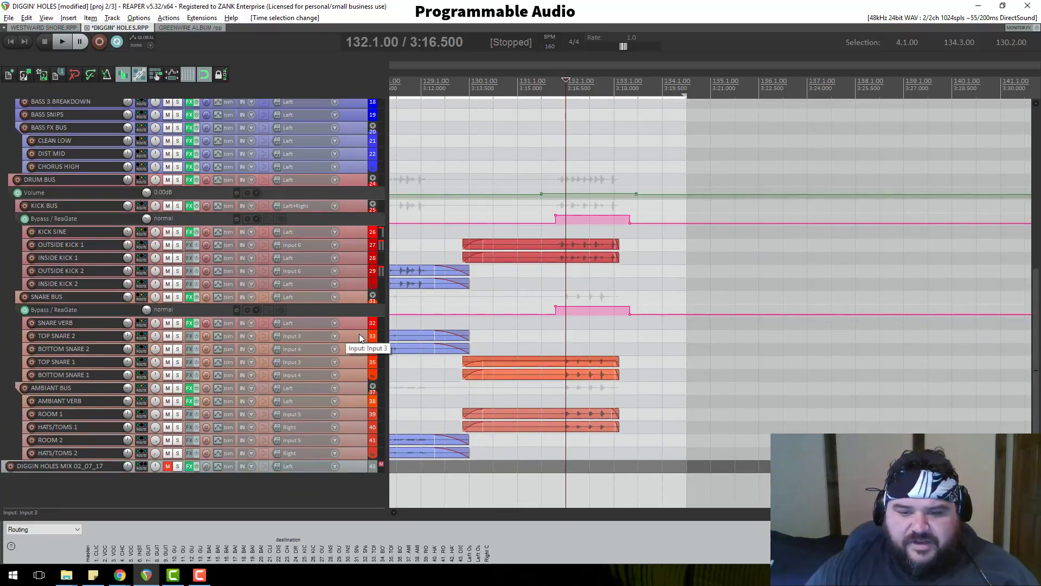
key("space")
scroll(662, 428, "up", 3)
scroll(678, 428, "up", 3)
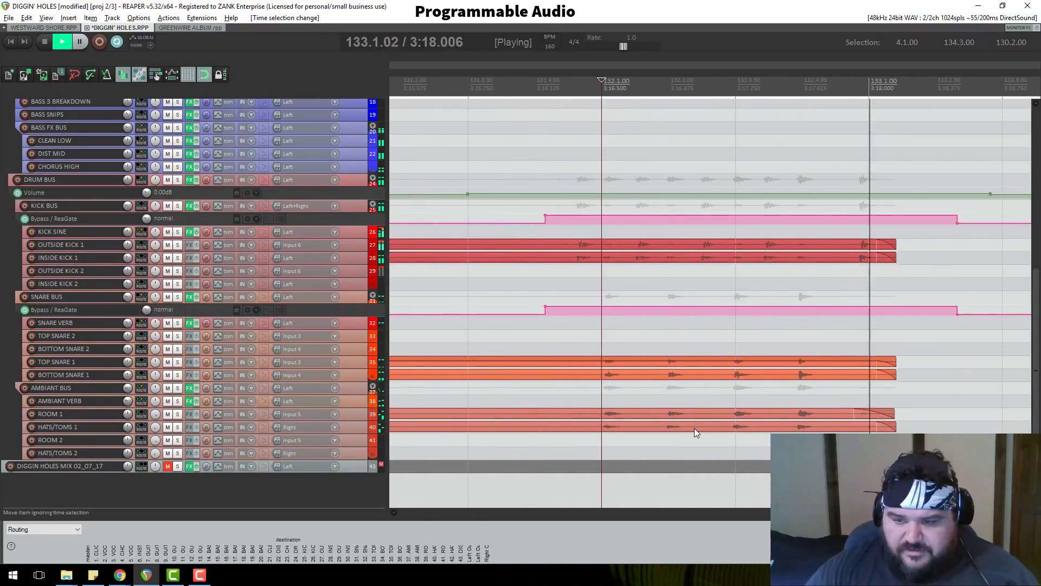
scroll(830, 368, "down", 4)
key("space")
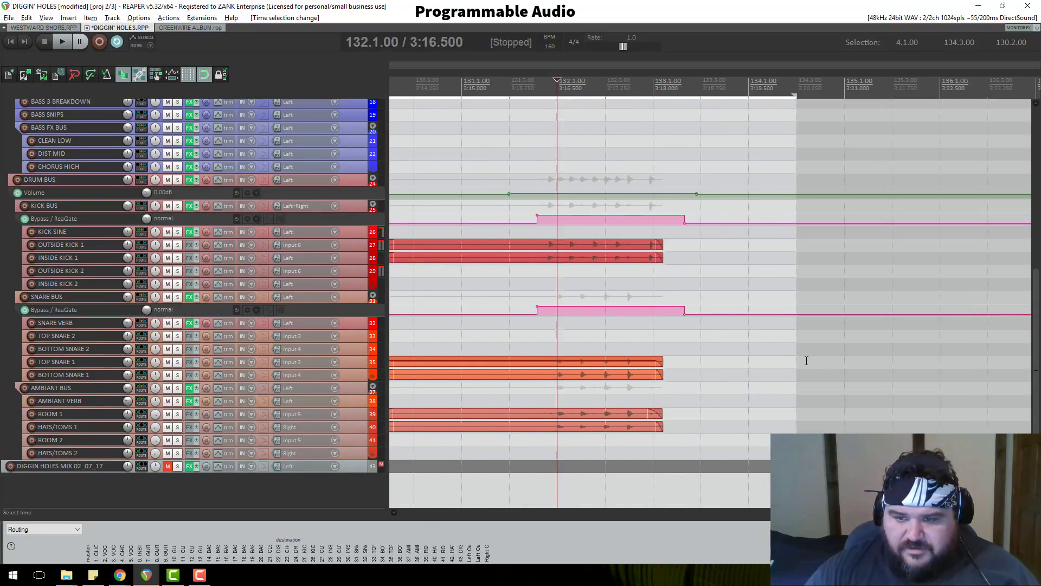
mouse_move(785, 95)
left_mouse_down()
mouse_move(768, 95)
mouse_move(782, 96)
left_mouse_up()
Audition the drum intro from 4.1.00 and move the time selection's start back to 3.3.00
scroll(747, 144, "down", 15)
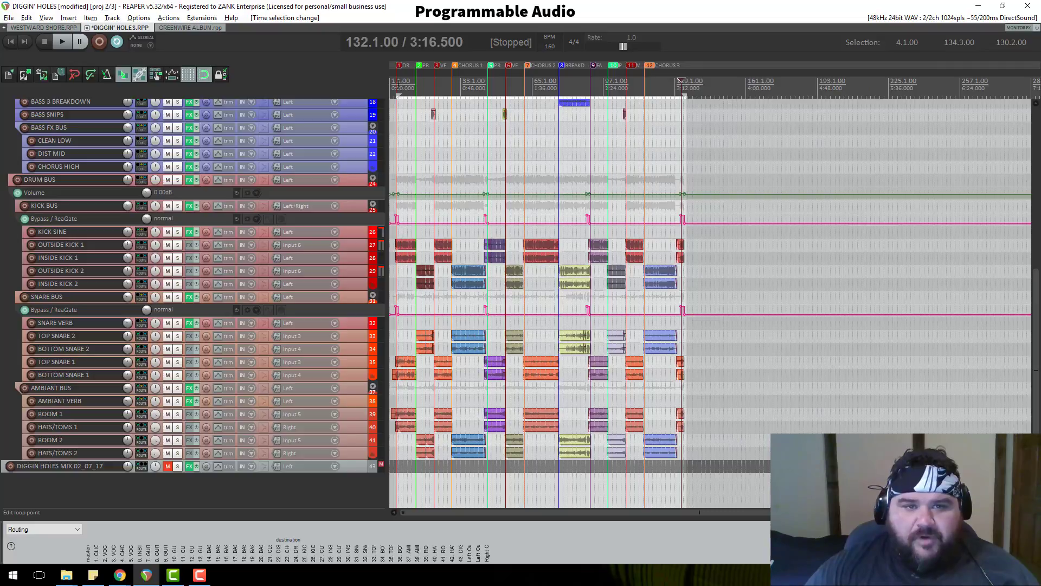
left_click(399, 85)
scroll(537, 173, "up", 10)
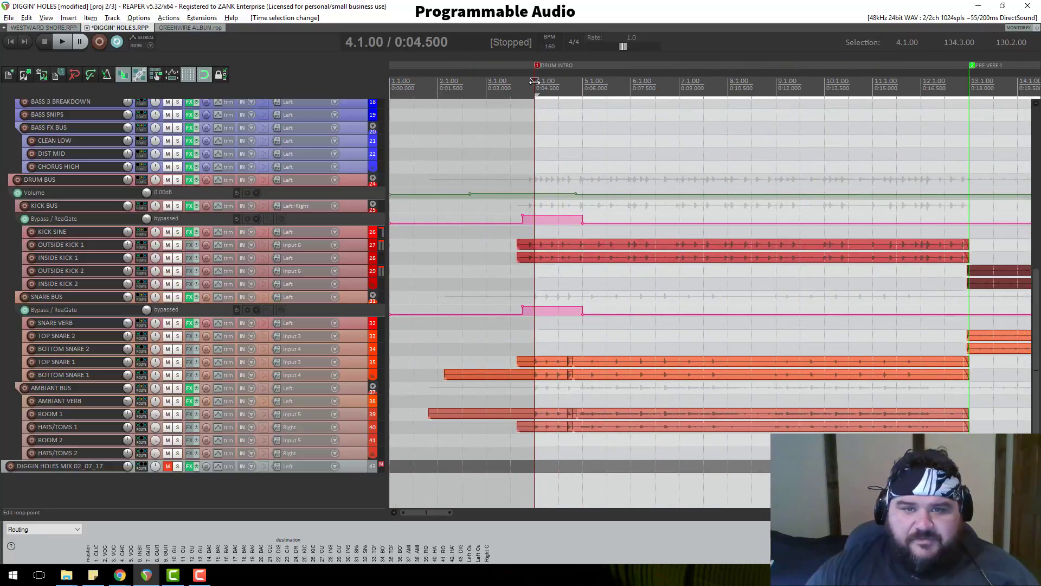
key("space")
left_click_drag(534, 93, 519, 96)
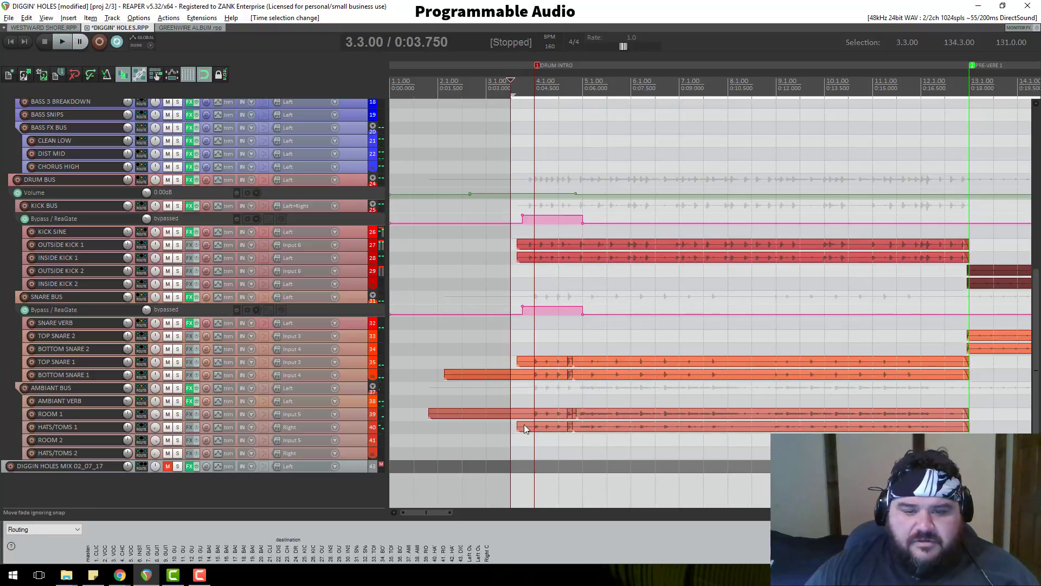
Save the project and open the Render to File settings
scroll(533, 368, "down", 10)
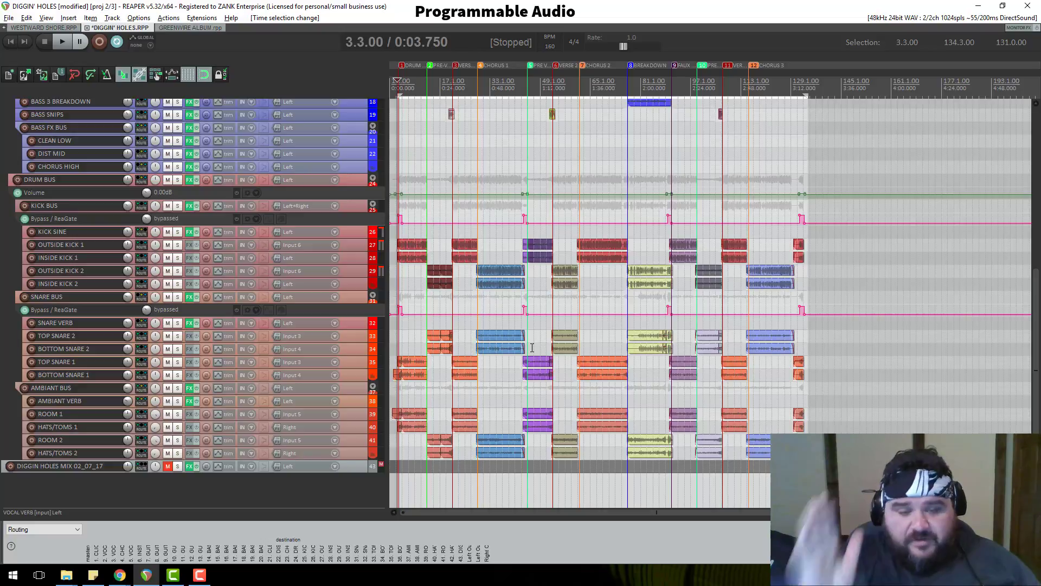
scroll(276, 387, "up", 5)
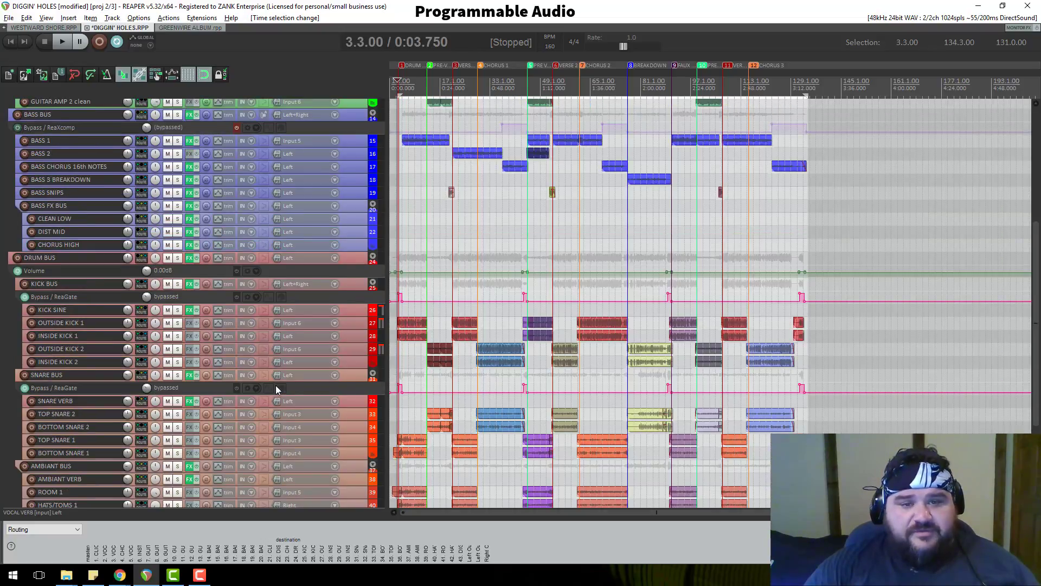
key("ctrl+s")
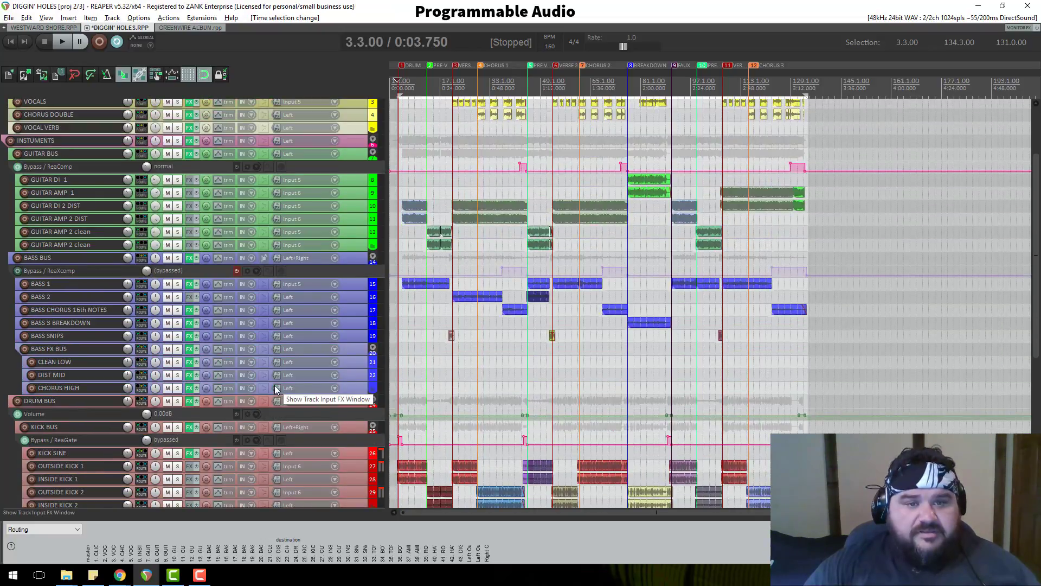
key("ctrl+alt+r")
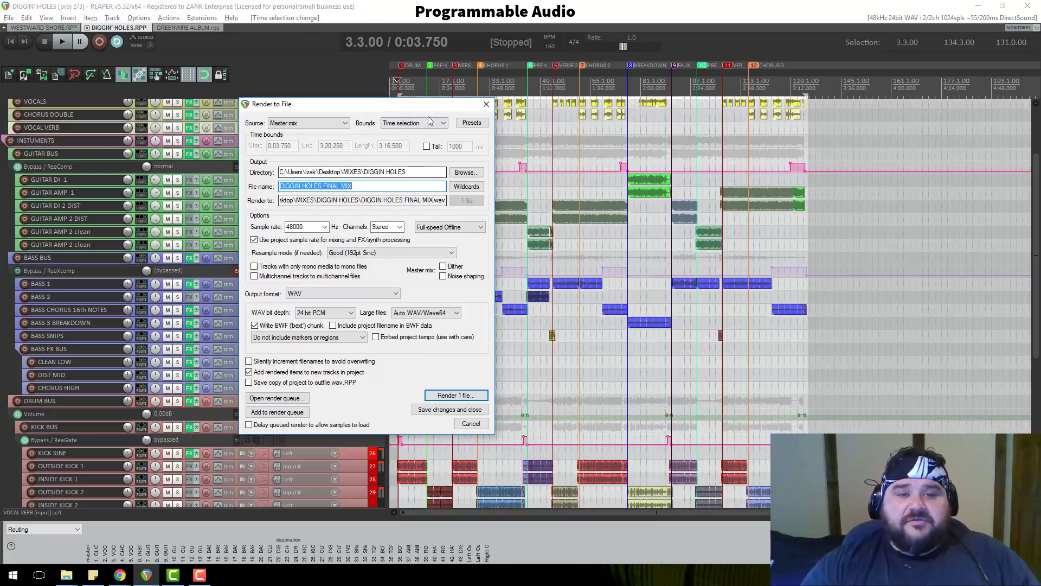
left_click_drag(428, 110, 321, 90)
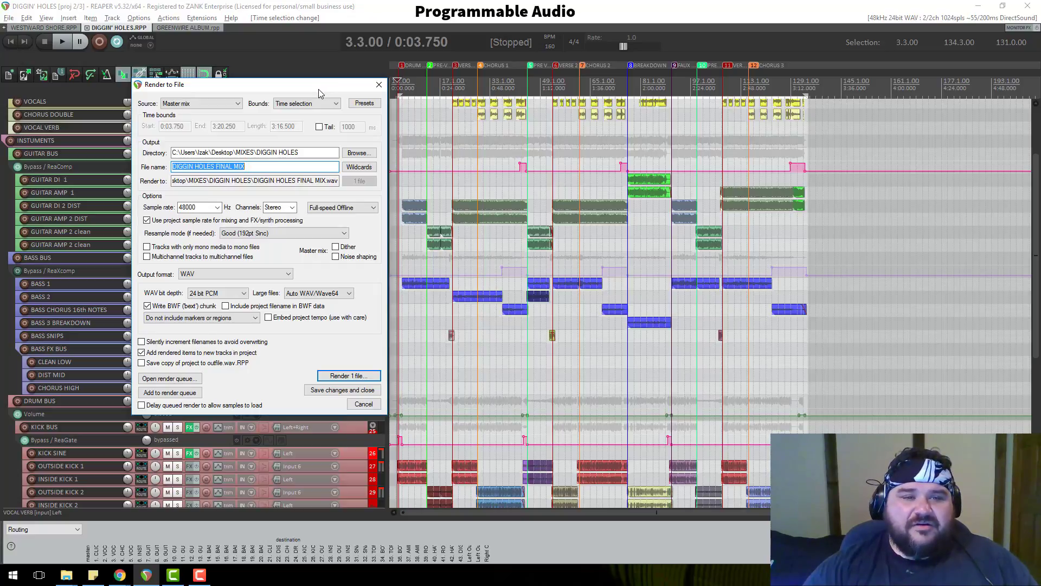
left_click_drag(318, 88, 311, 108)
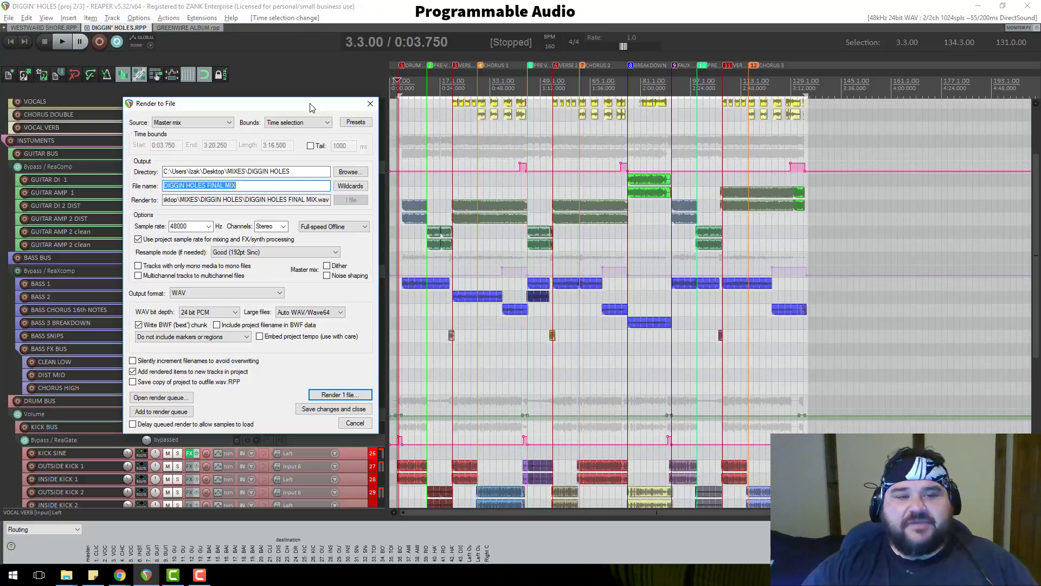
left_click_drag(311, 107, 312, 101)
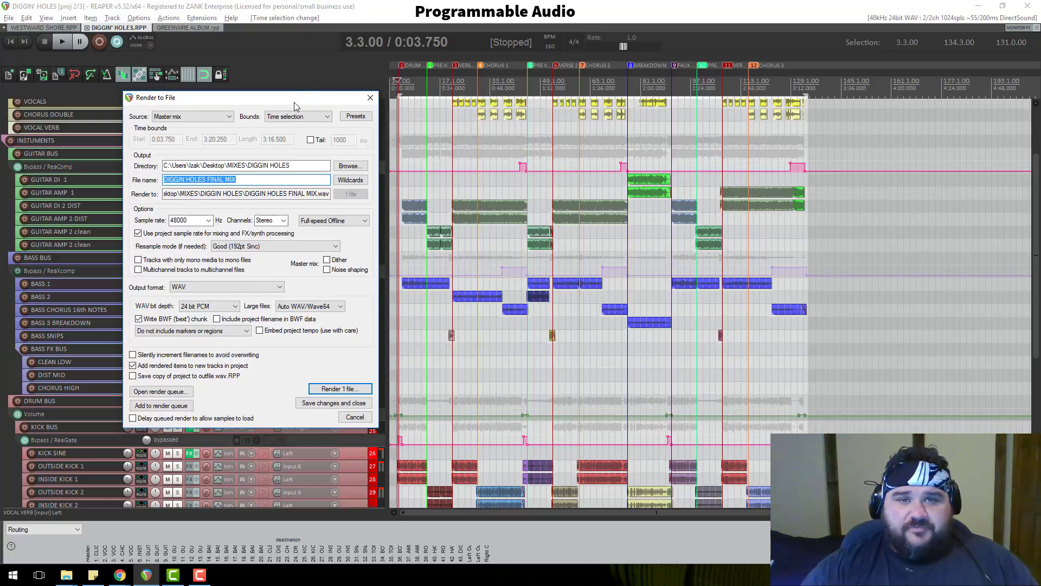
left_click(201, 575)
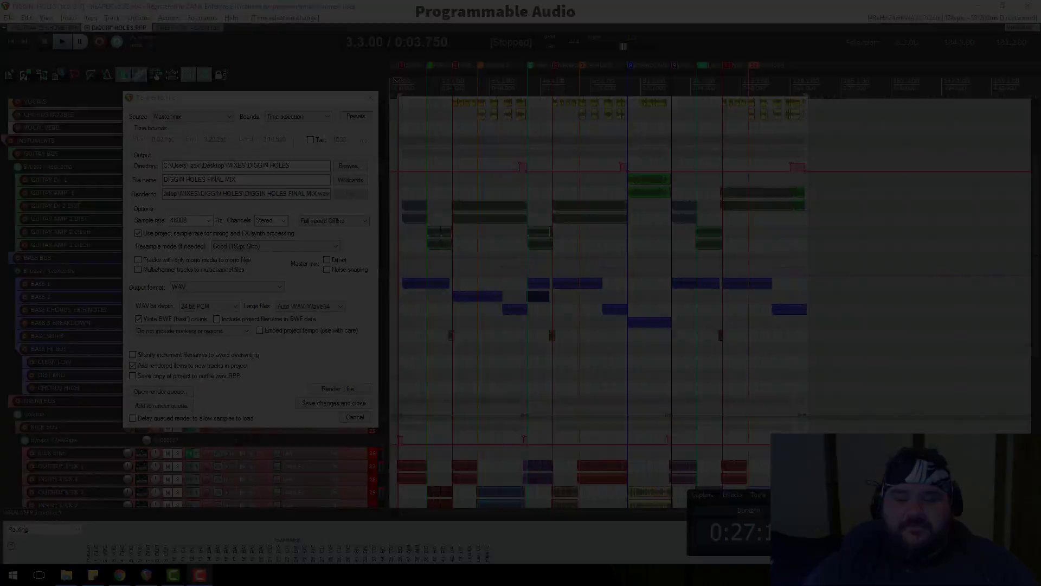